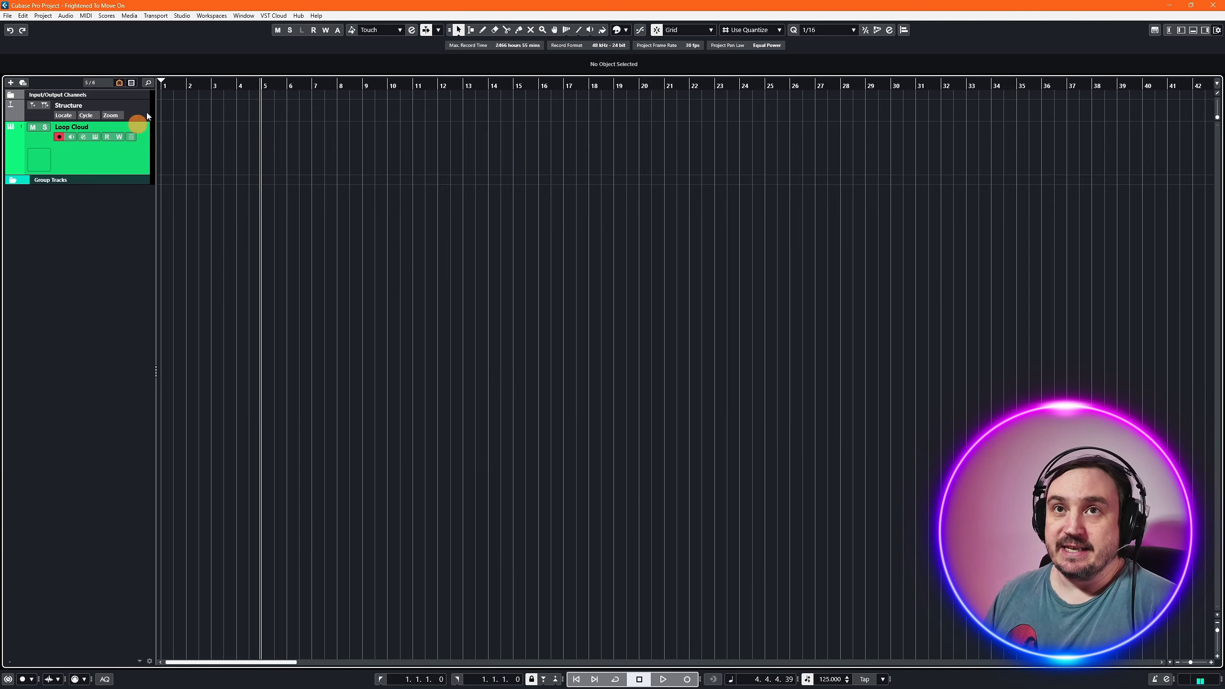
- Open the Loop Cloud track's instrument and launch the Loopcloud app from it
click(95, 137)
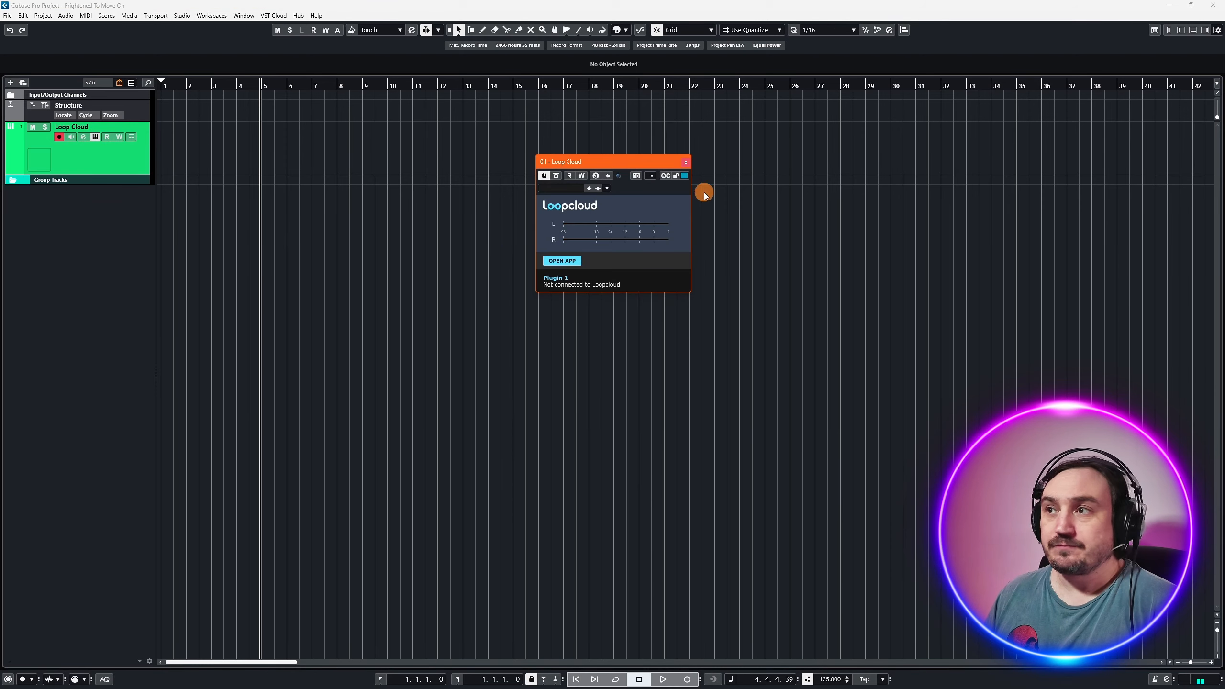
click(556, 260)
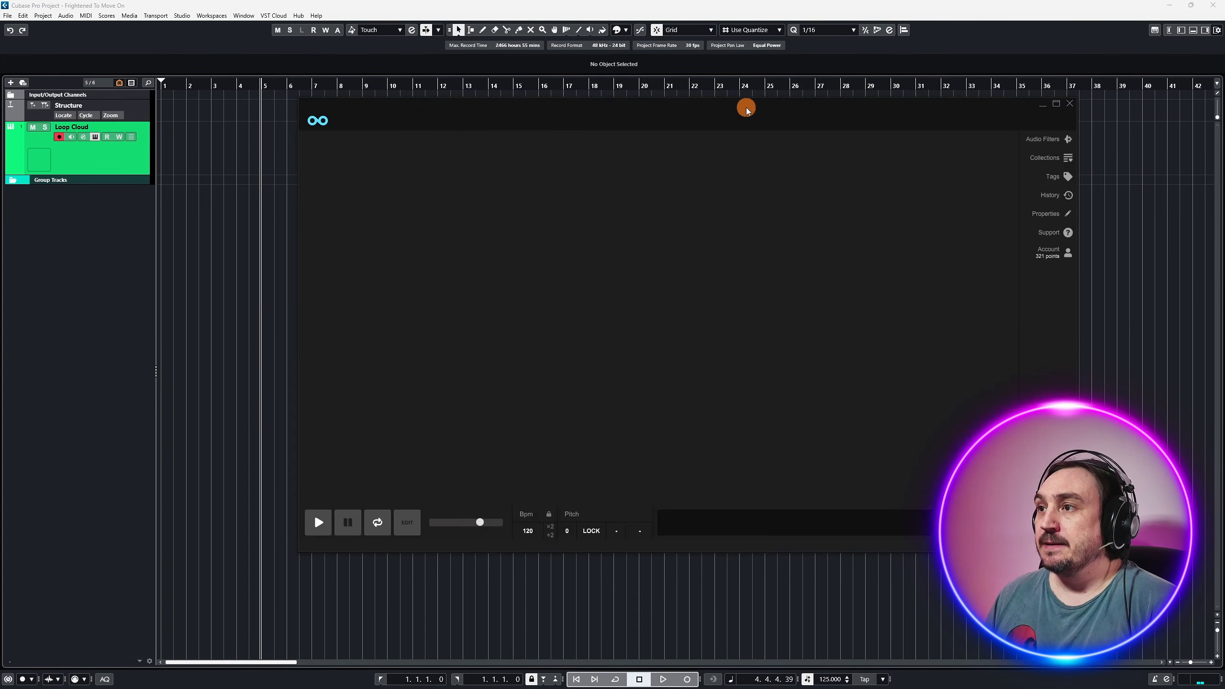
click(689, 368)
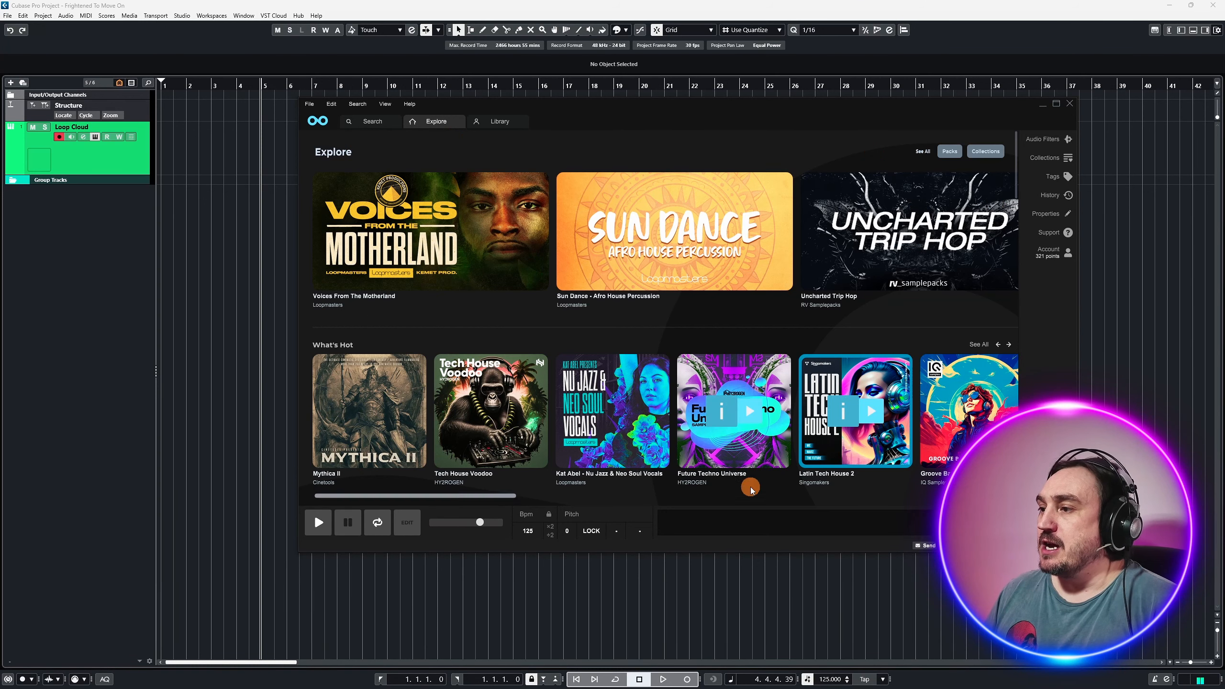
- Look through Loopcloud's Search, Explore and Library pages
click(368, 122)
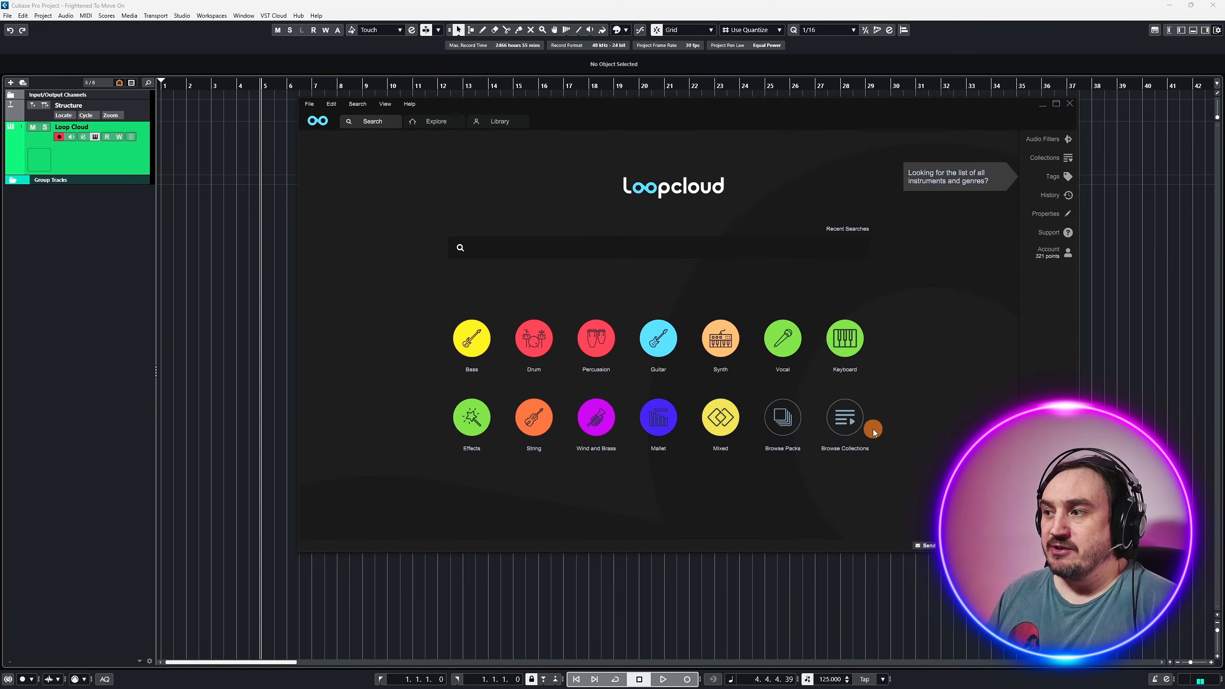
click(425, 121)
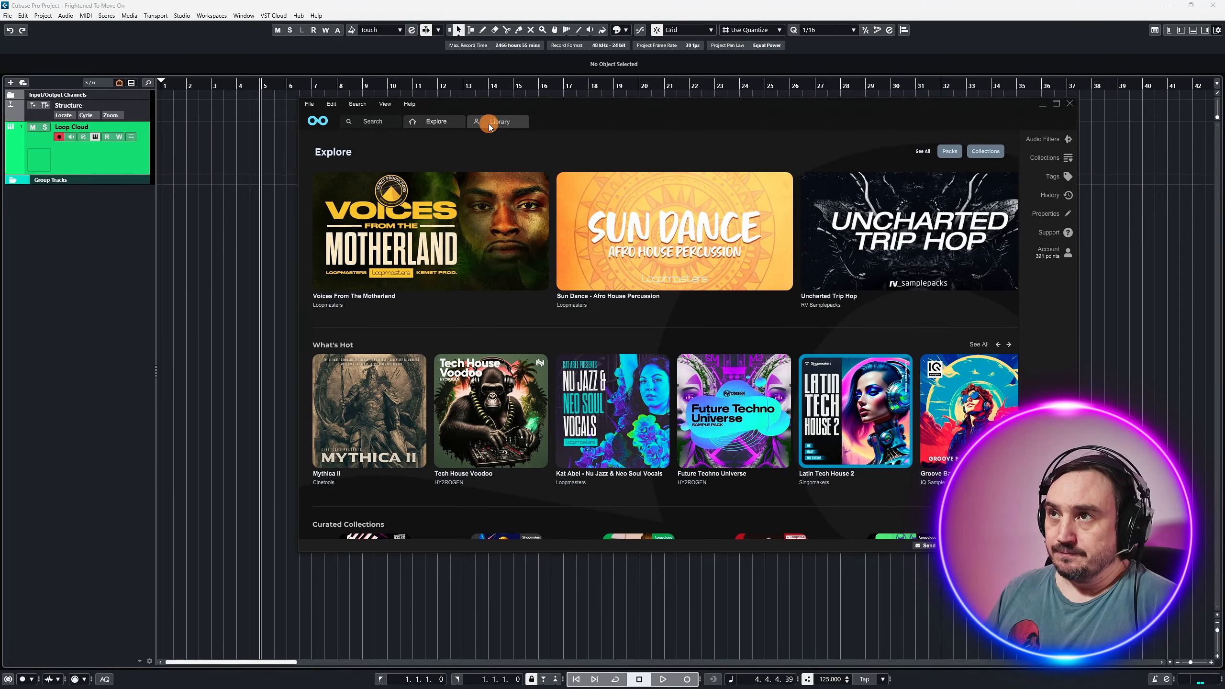
click(489, 126)
click(443, 123)
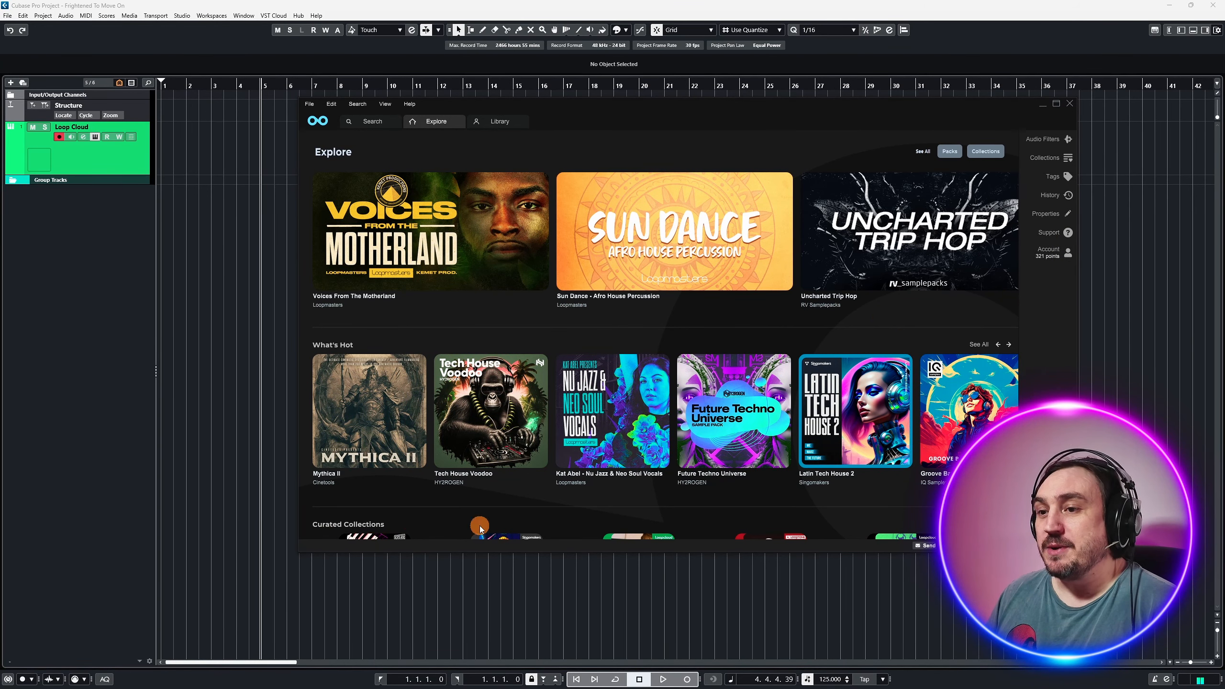
- Browse the Guitar category in the store and audition several samples, settling on the LFG_90_Am_Ground_Guitar_wet loop
click(371, 121)
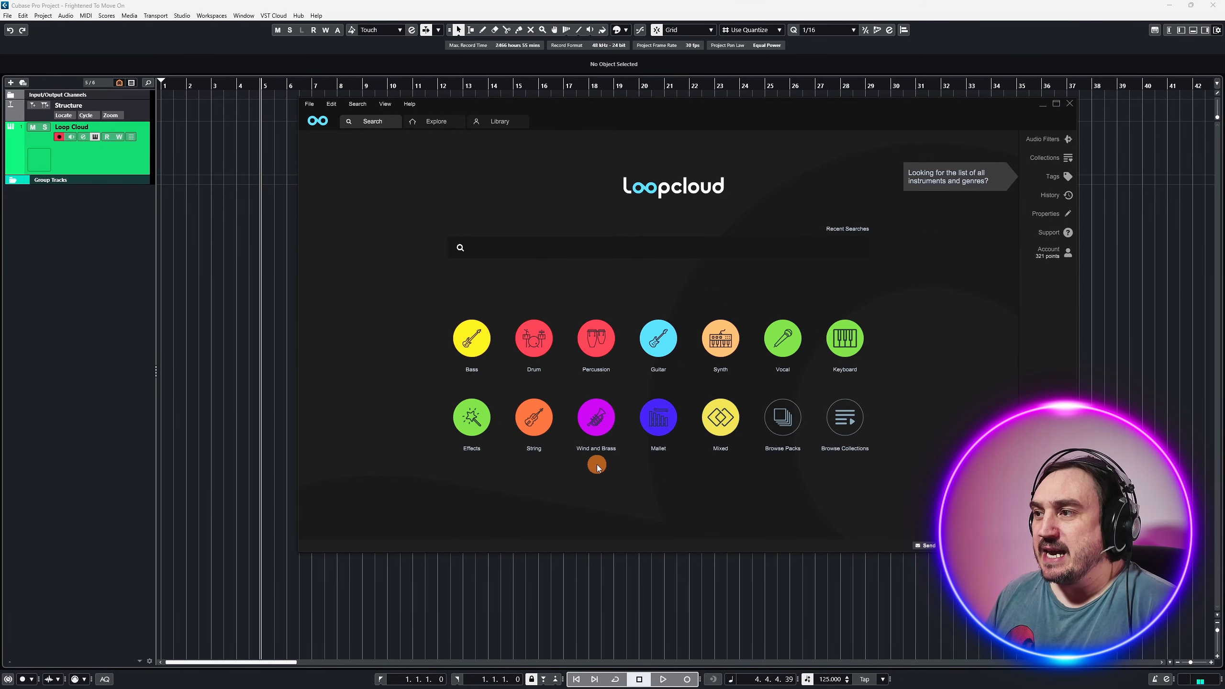
click(658, 340)
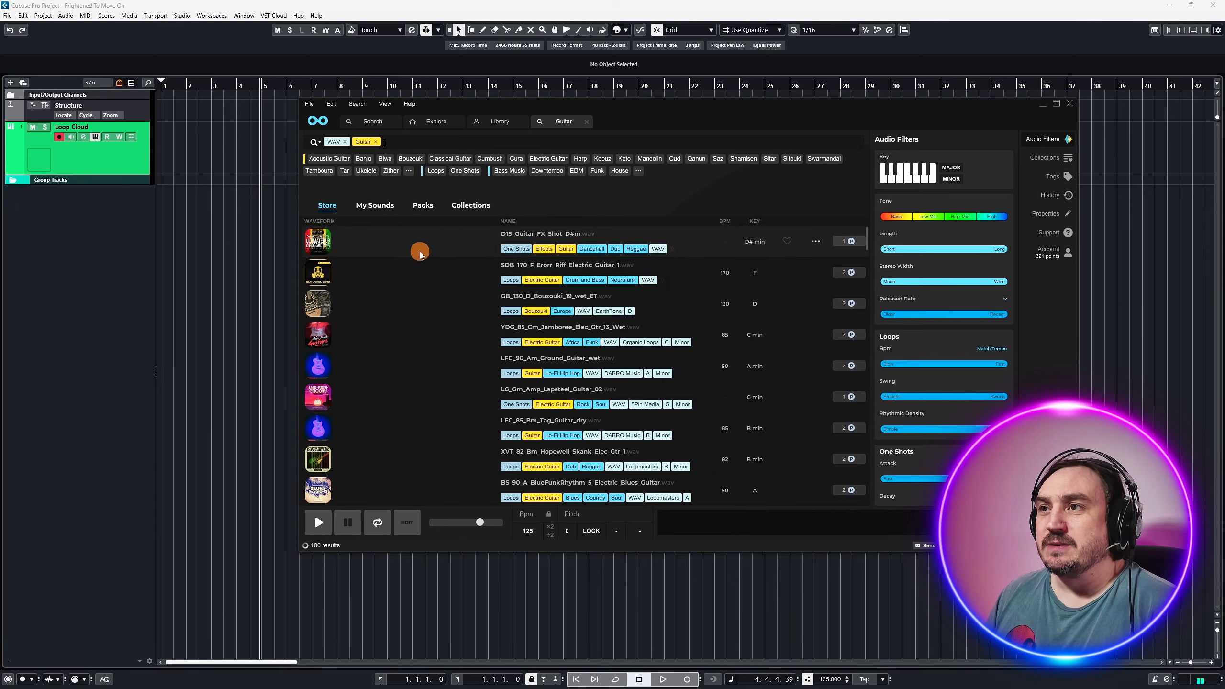
click(418, 251)
click(395, 332)
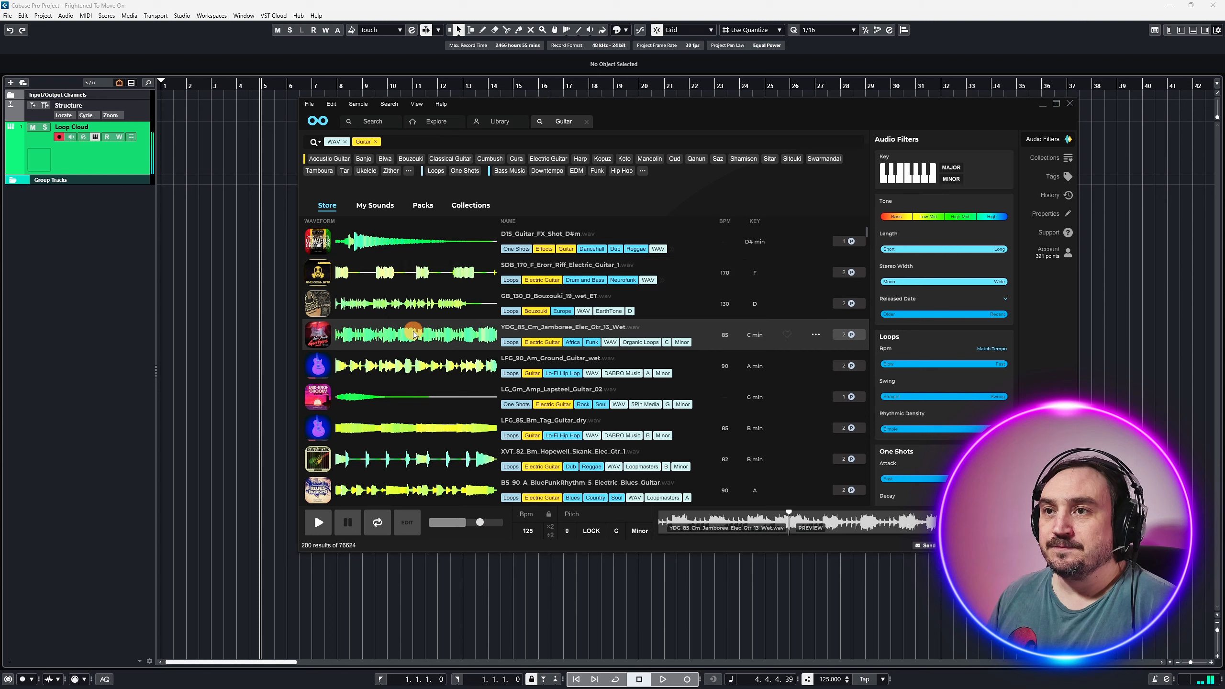
click(357, 302)
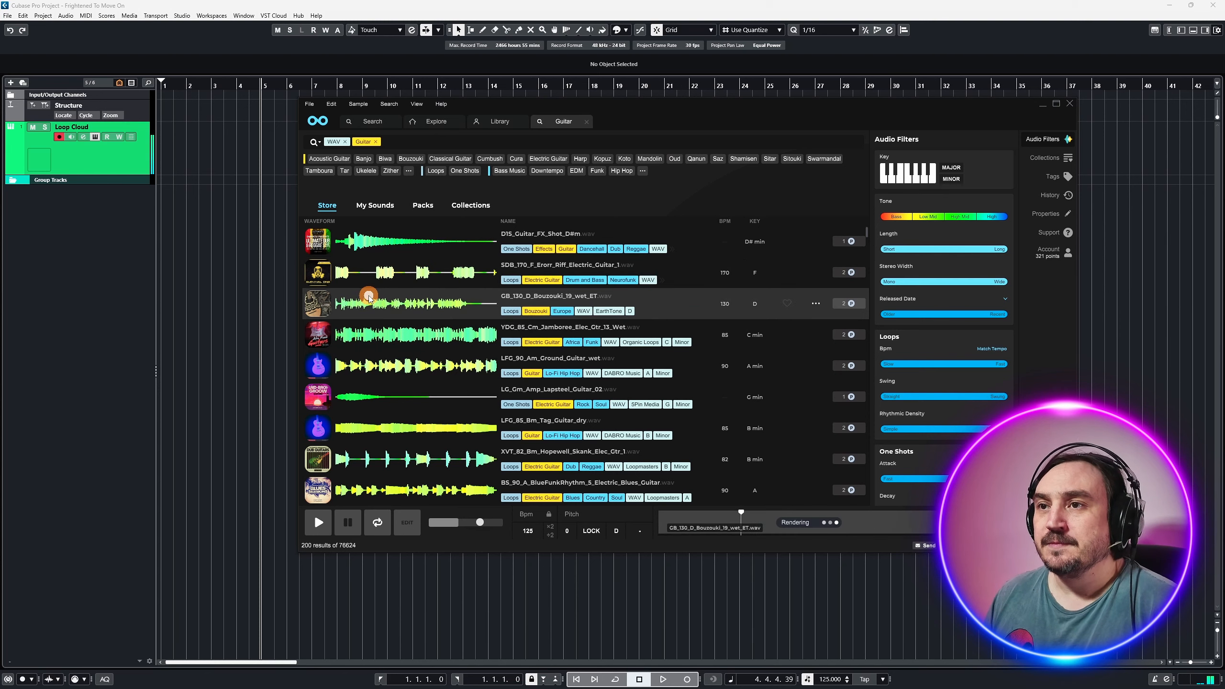
click(393, 379)
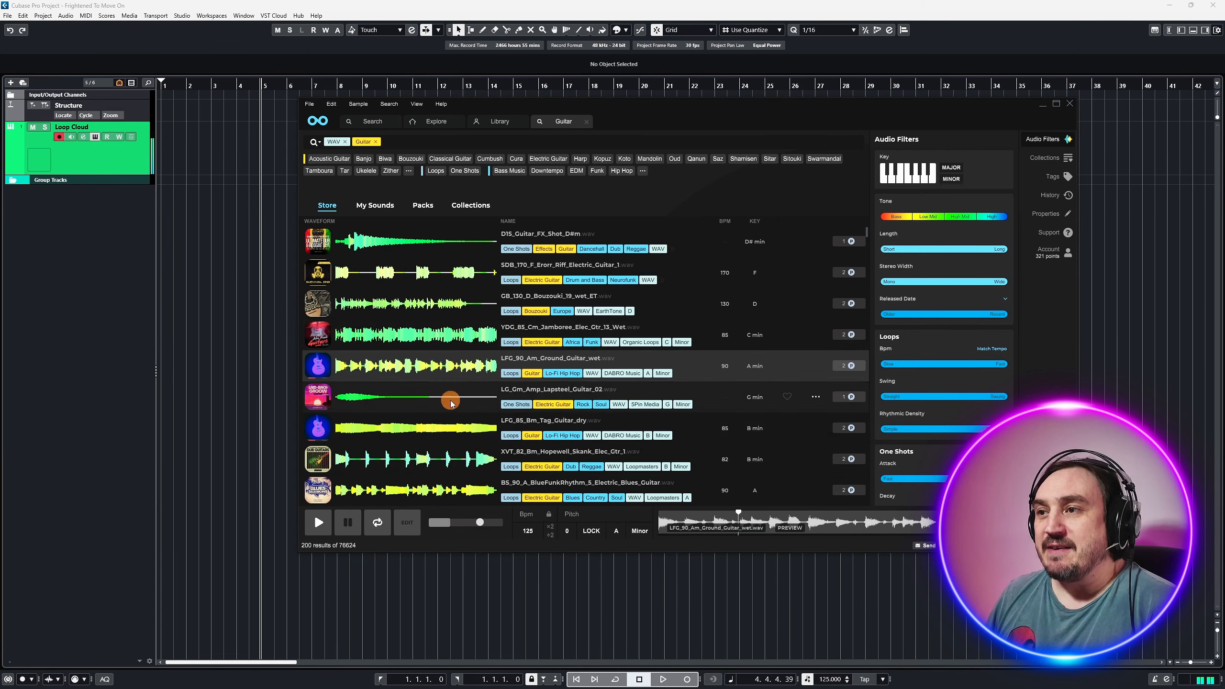
- Lock the pitch to the guitar loop's A minor key and add an empty second track in the expanded editor
click(593, 530)
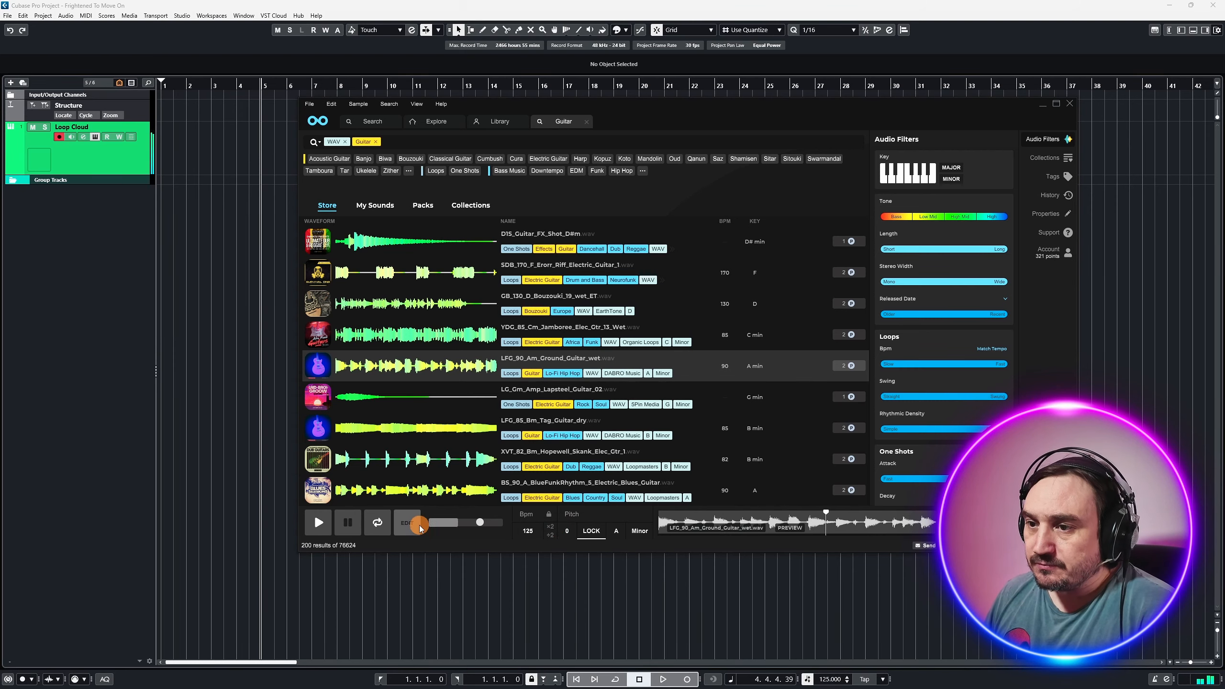
click(407, 522)
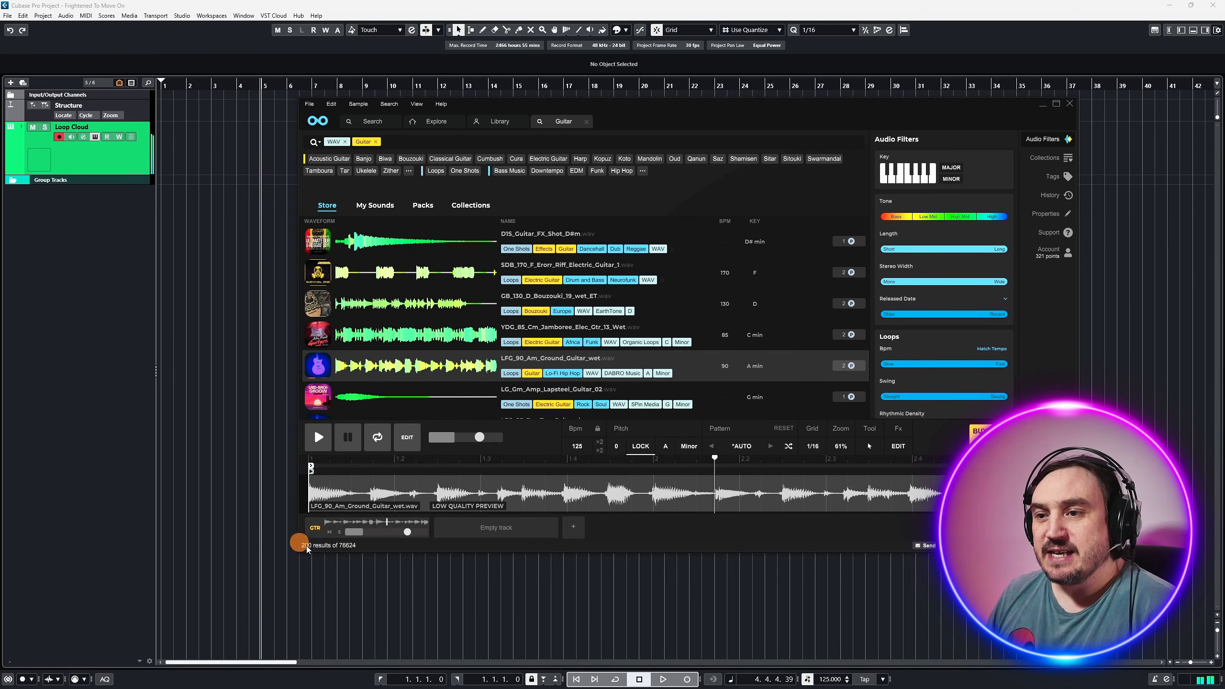
click(453, 526)
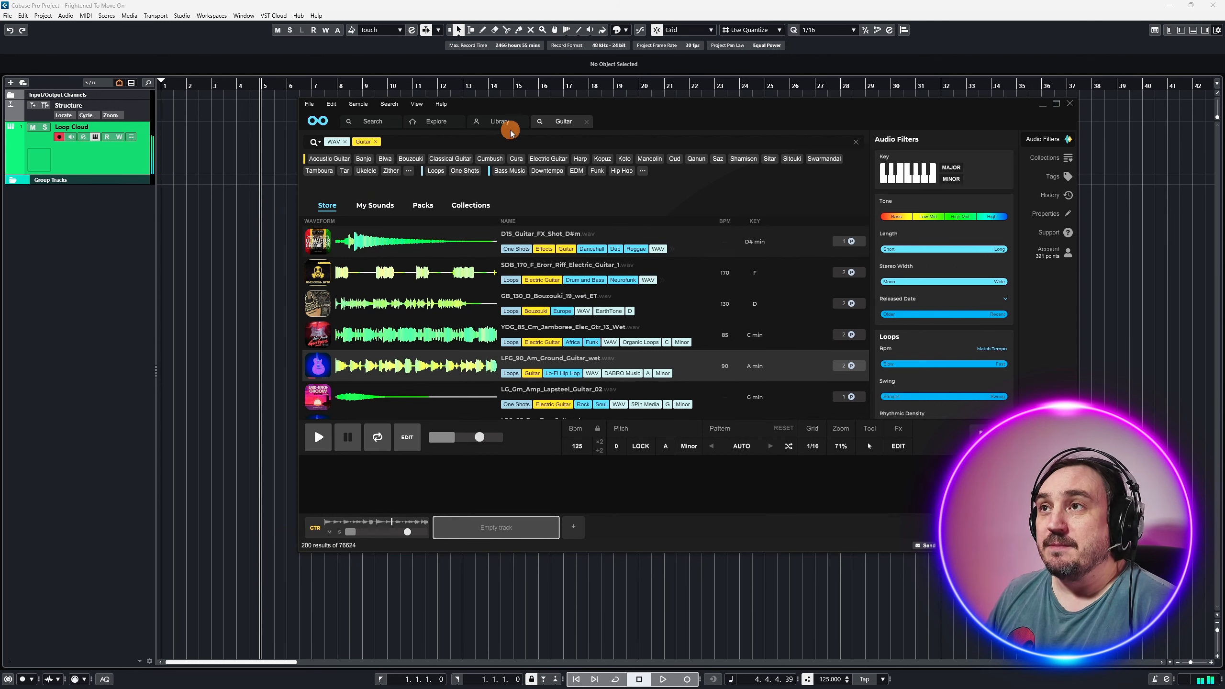
- Replace the Guitar filter with Bass Guitar and restrict the store results to Loops
click(375, 142)
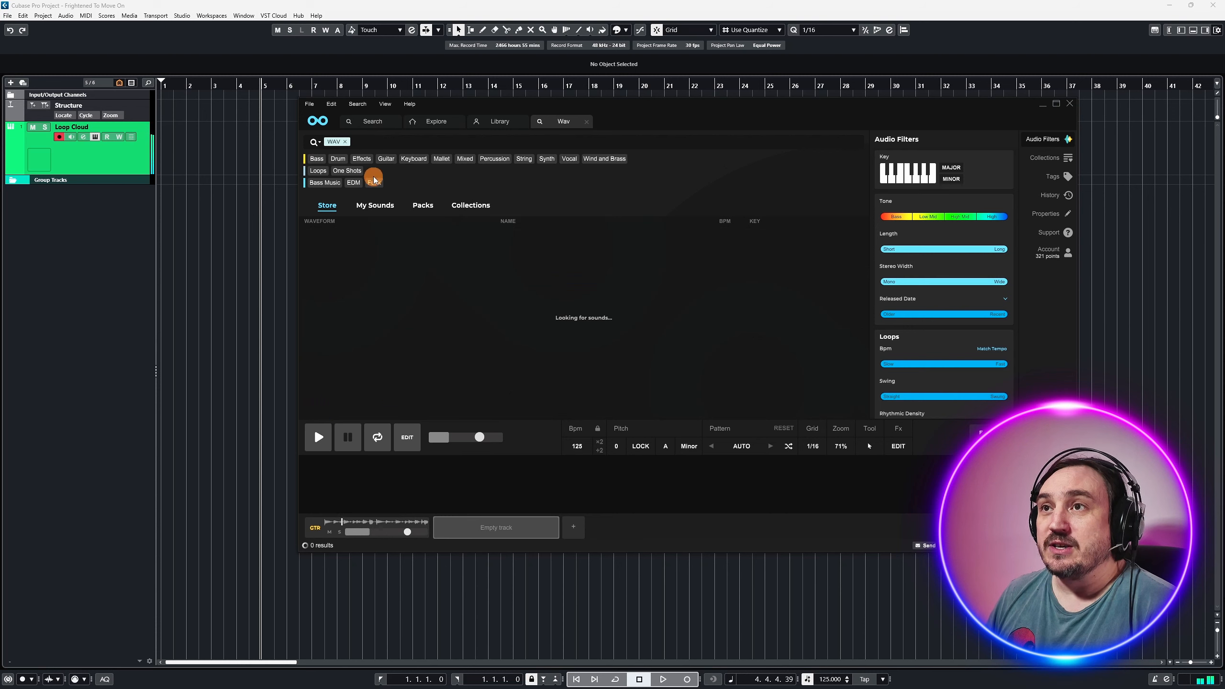
click(317, 159)
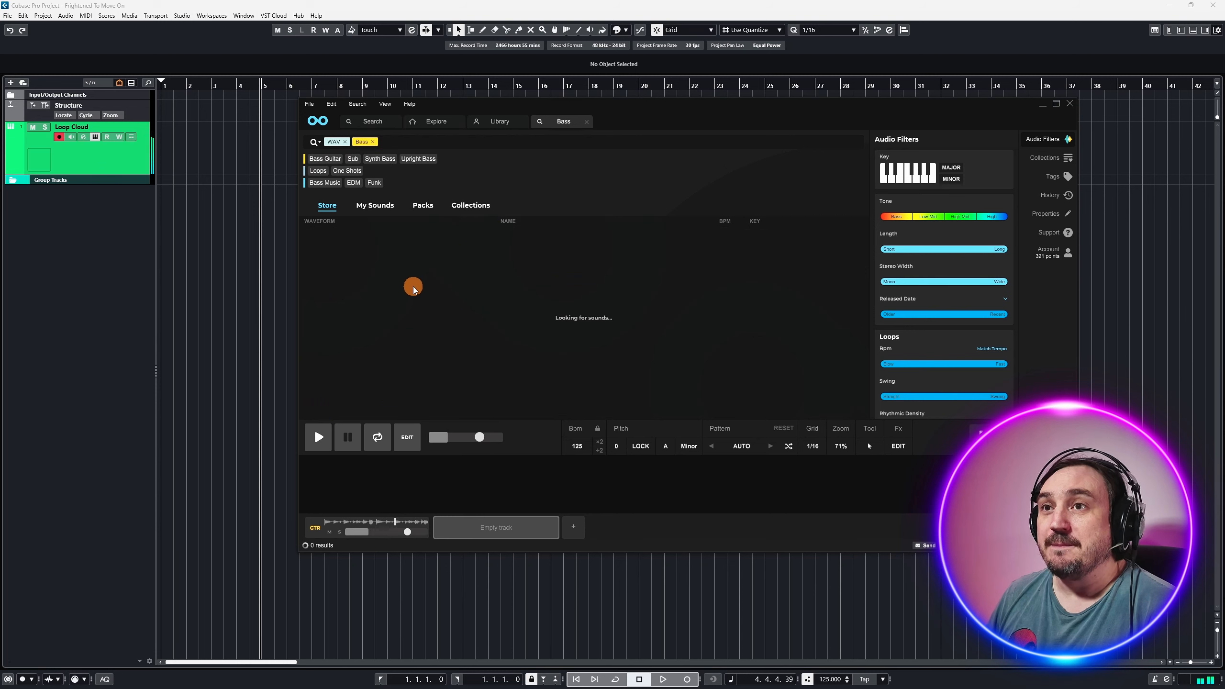
click(328, 160)
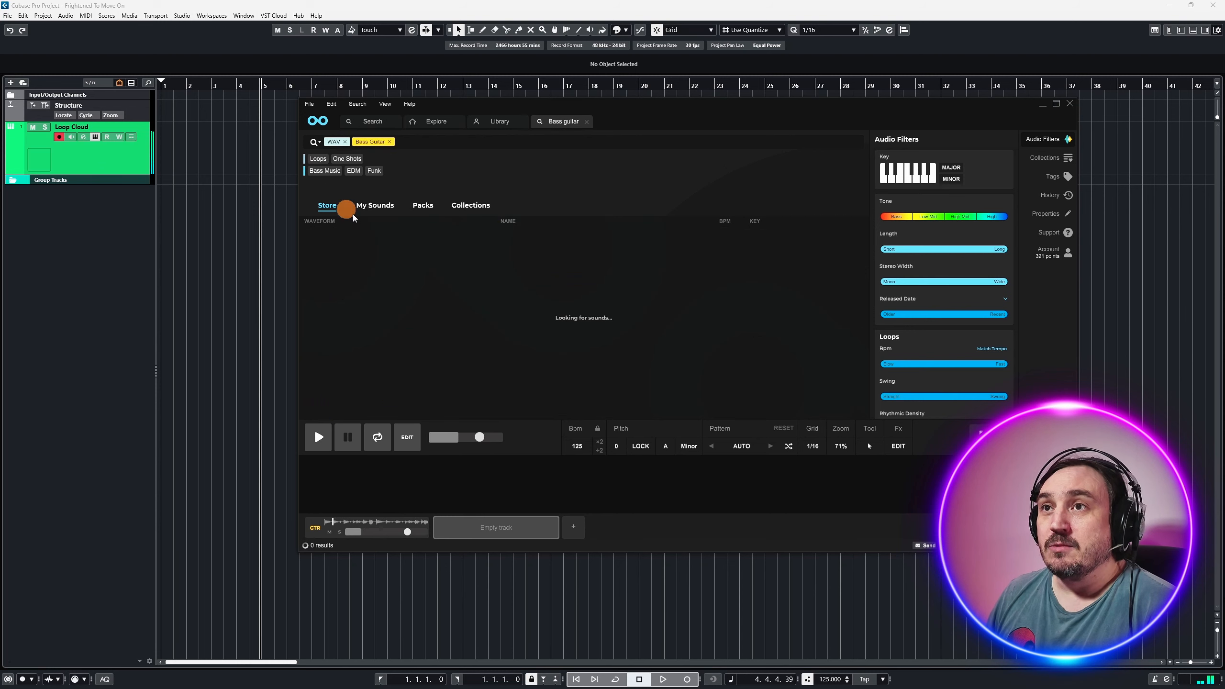
click(316, 160)
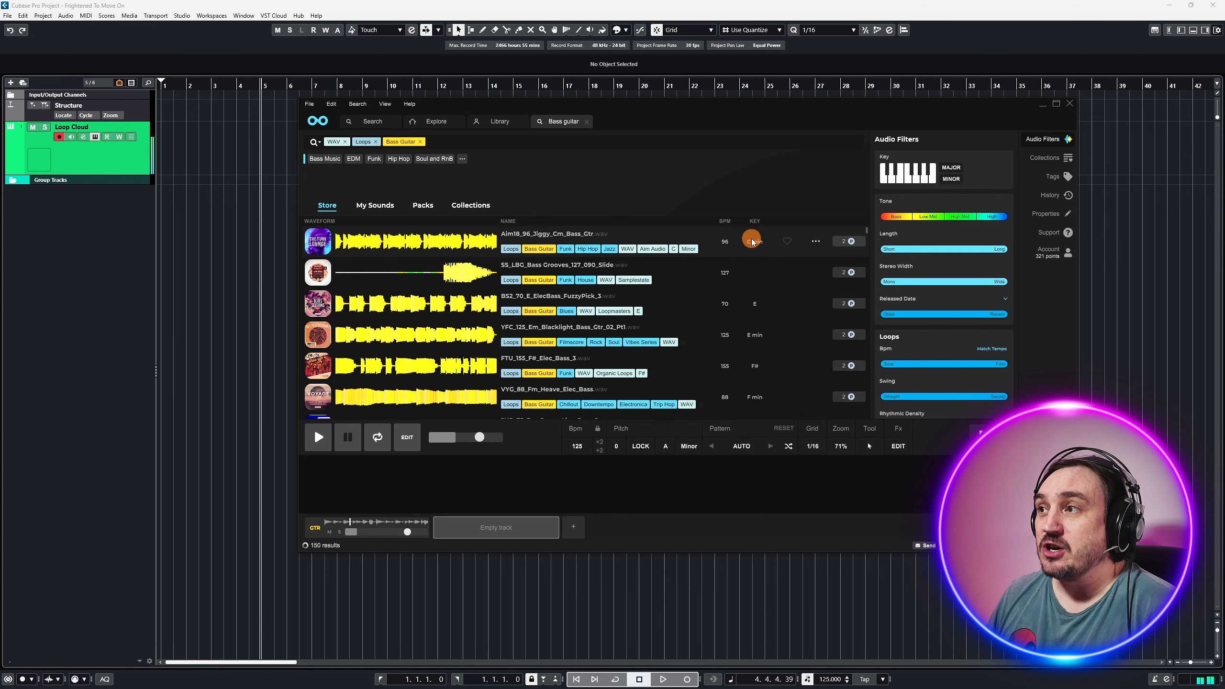
- Audition bass guitar loops on the second track, settling on VYG_88_Fm_Heave_Elec_Bass
click(416, 252)
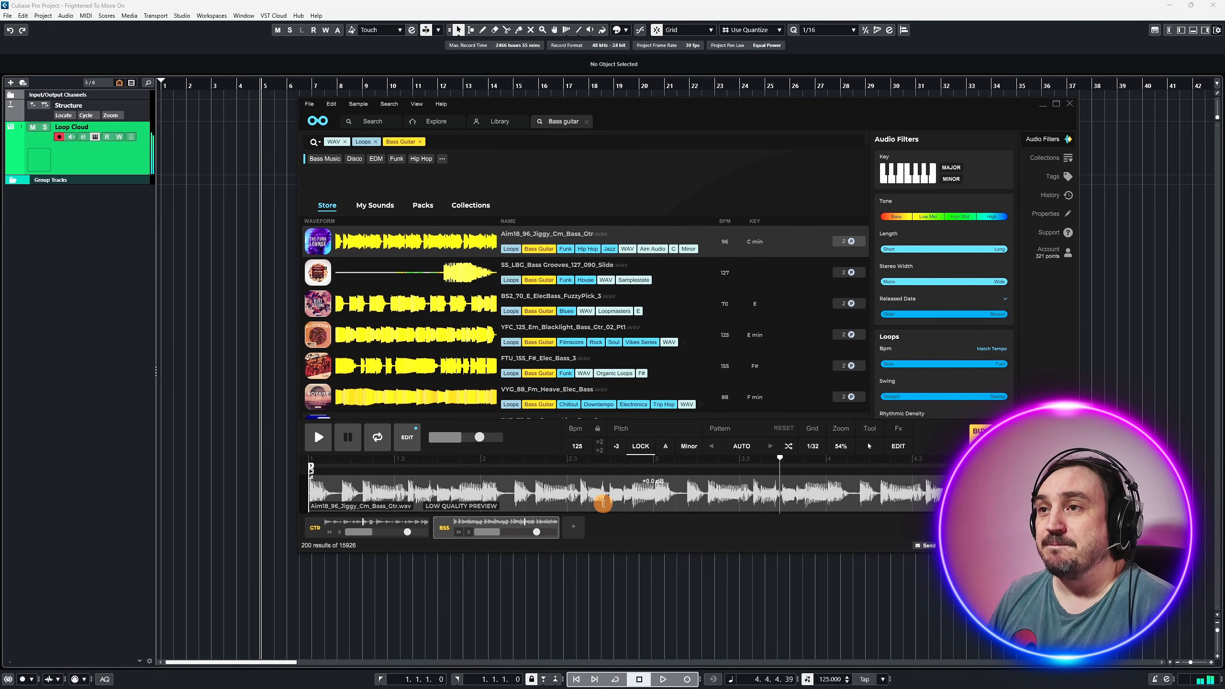
click(422, 307)
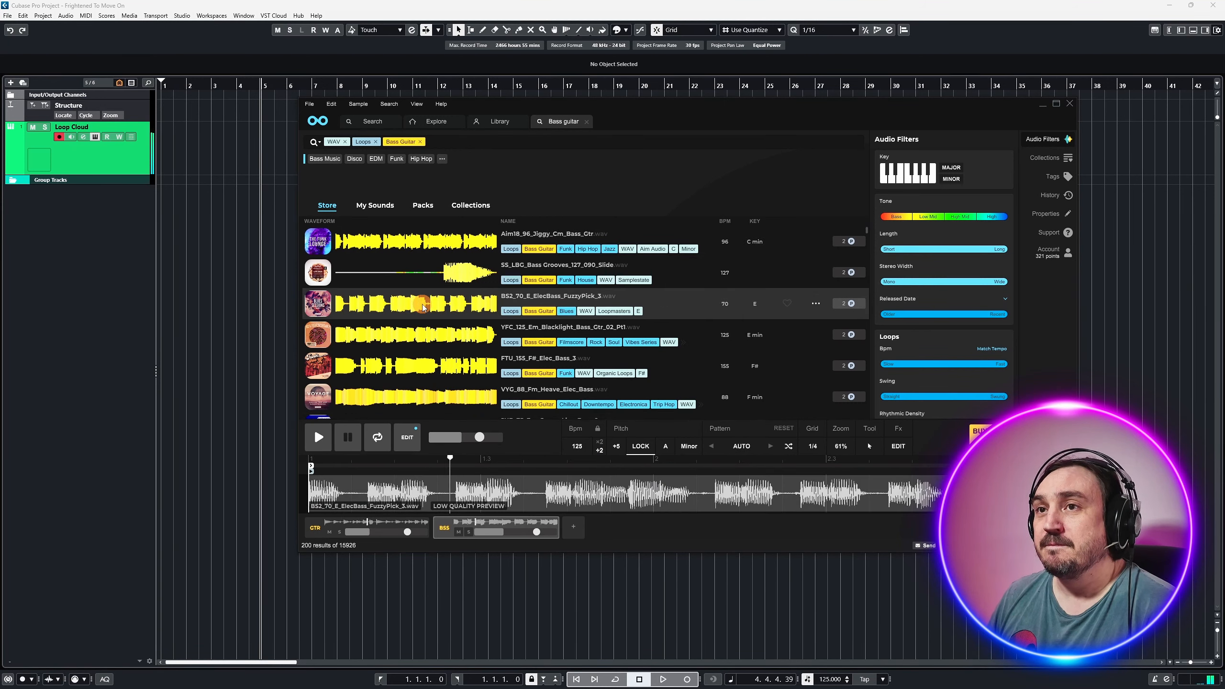
click(416, 344)
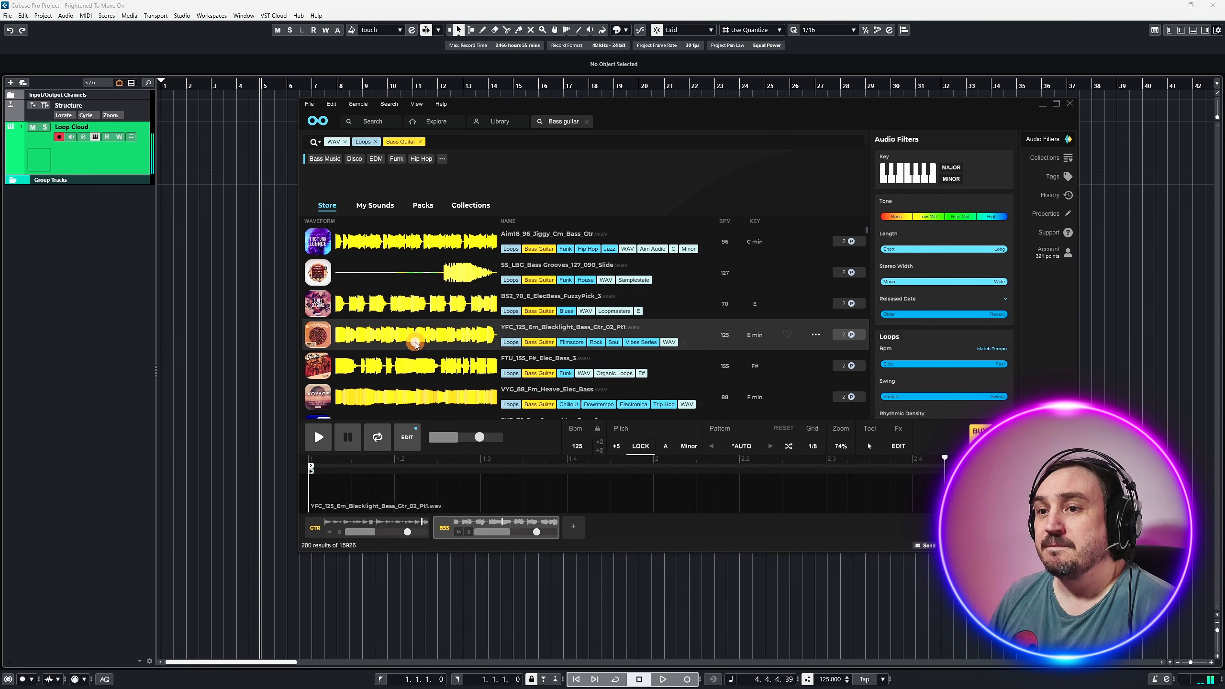
click(408, 374)
click(407, 395)
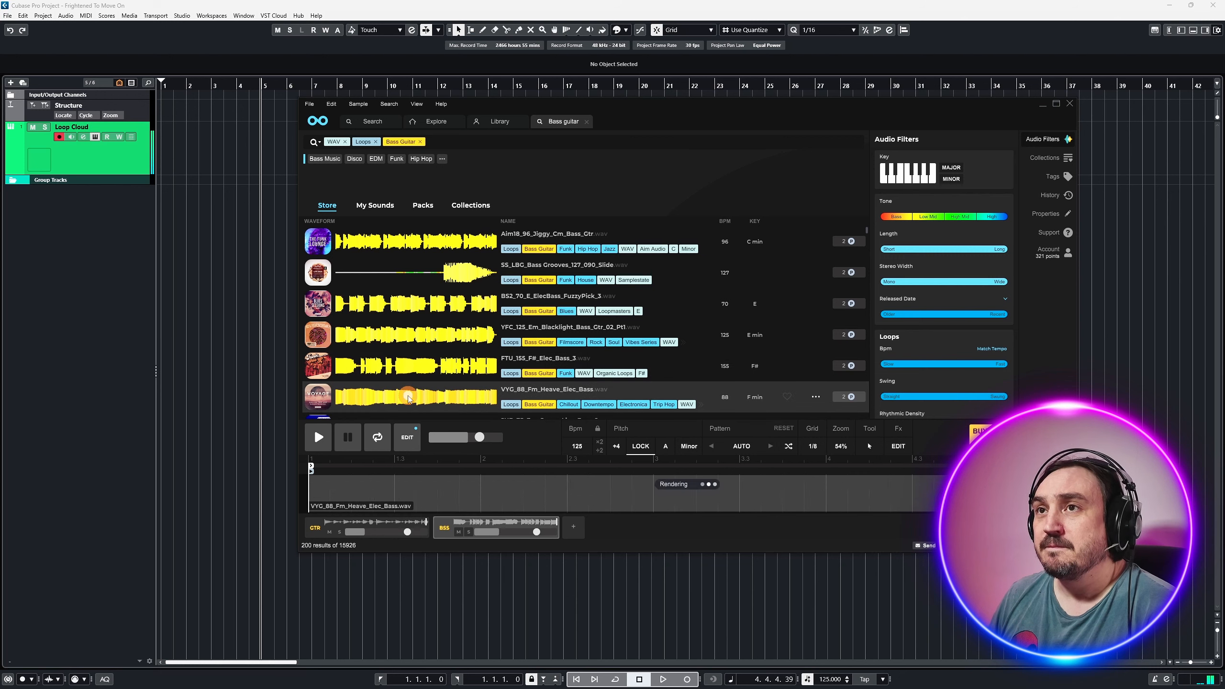
scroll(417, 360, down, 3)
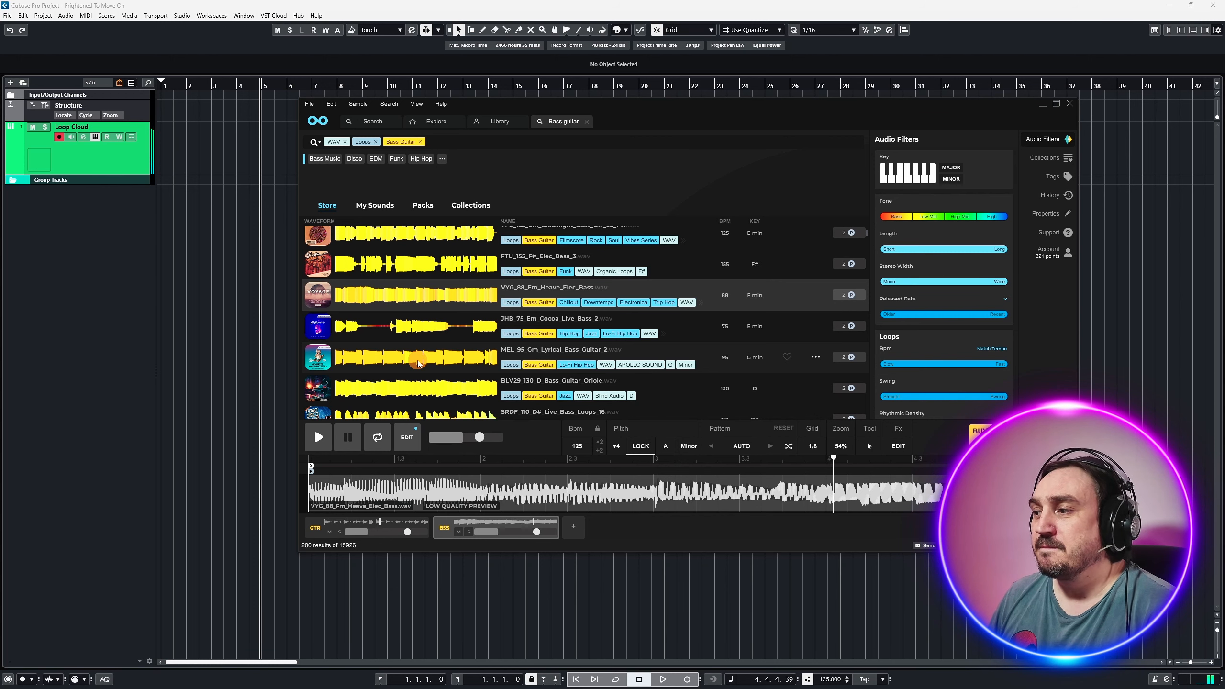
- Add an empty third track and replace the Bass Guitar filter with Drum
click(574, 526)
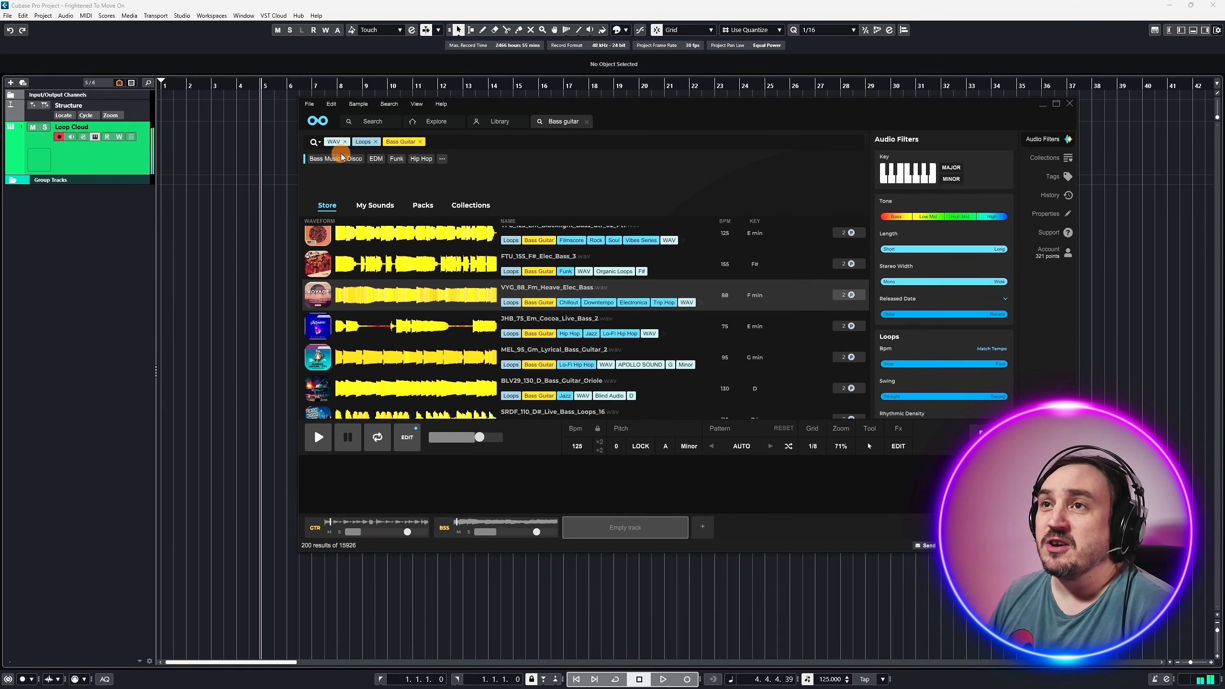
click(420, 141)
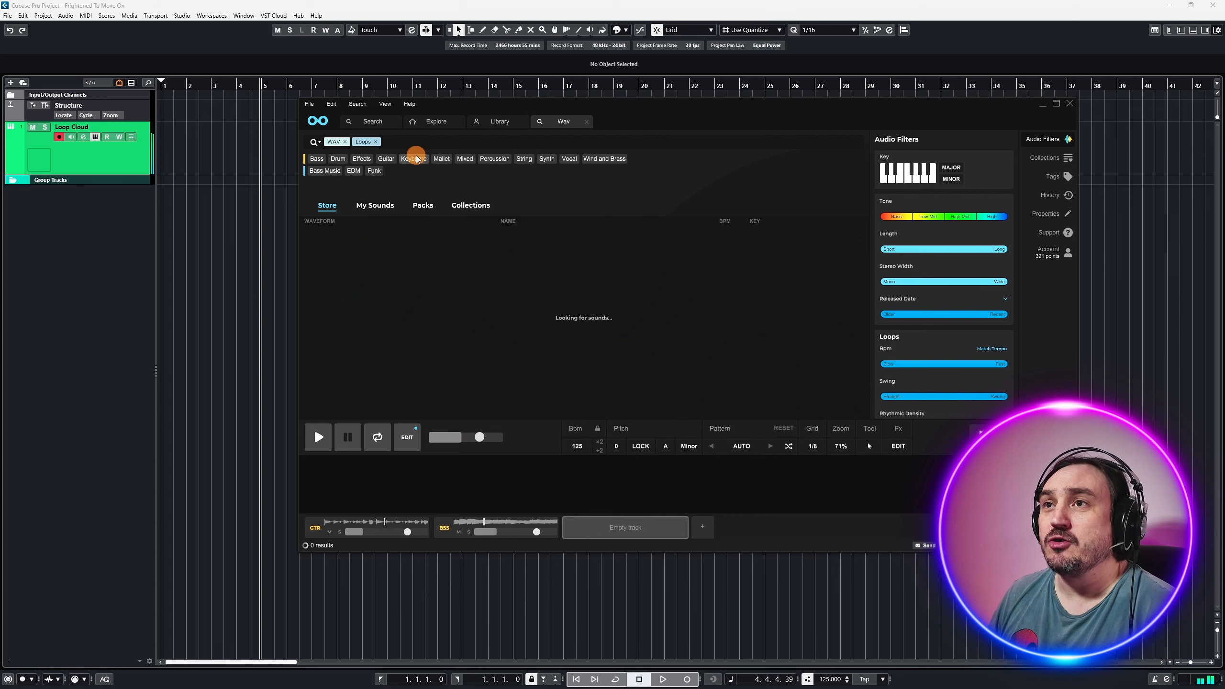
click(338, 159)
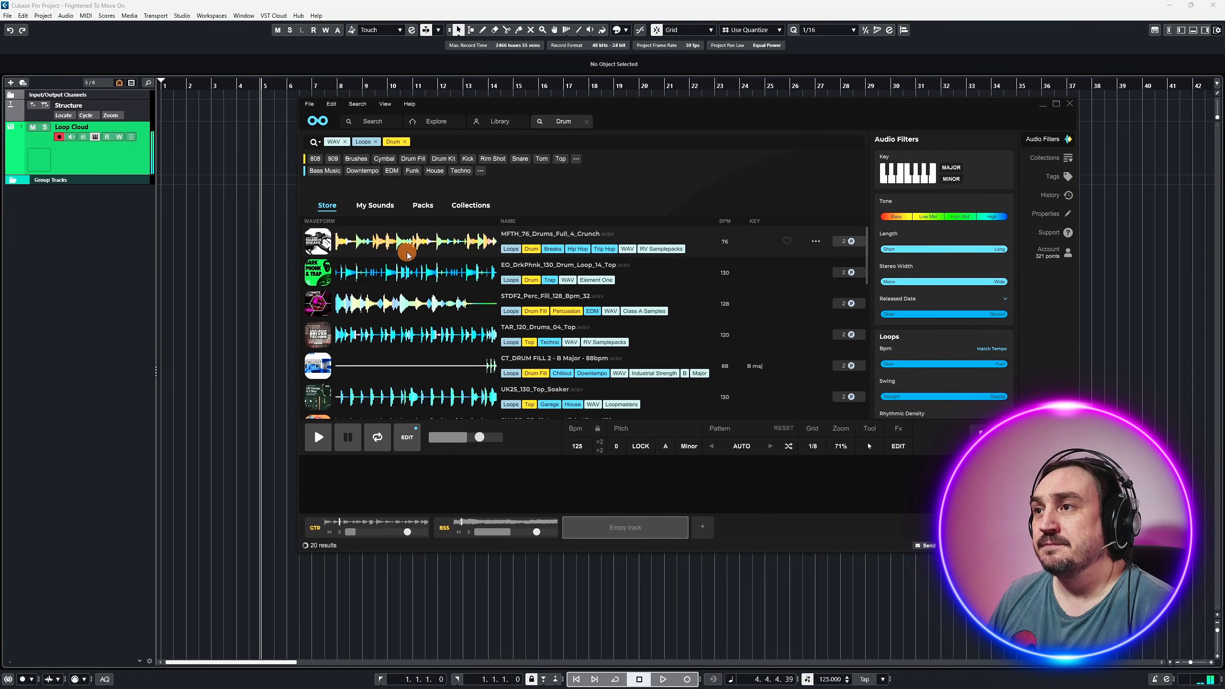
- Audition the MFTH_76_Drums_Full_4_Crunch, EO_DrkPhnk_130_Drum_Loop_14_Top and TAR_120_Drums_04_Top loops on the third track
click(408, 247)
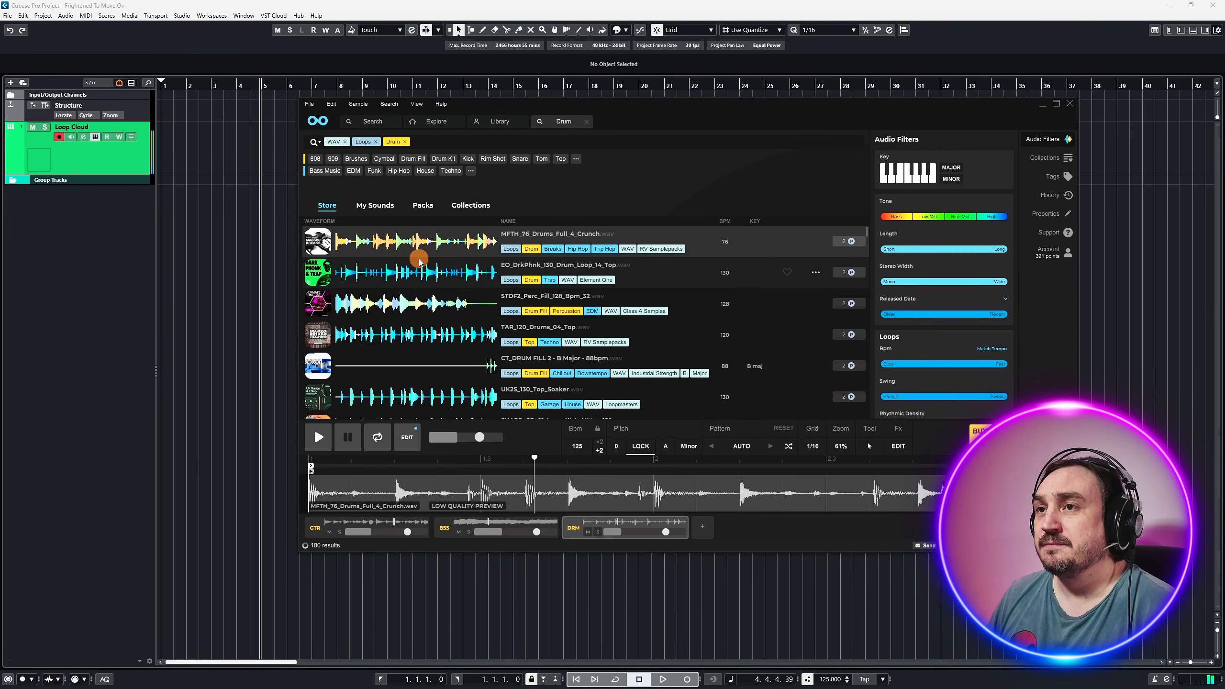
click(419, 281)
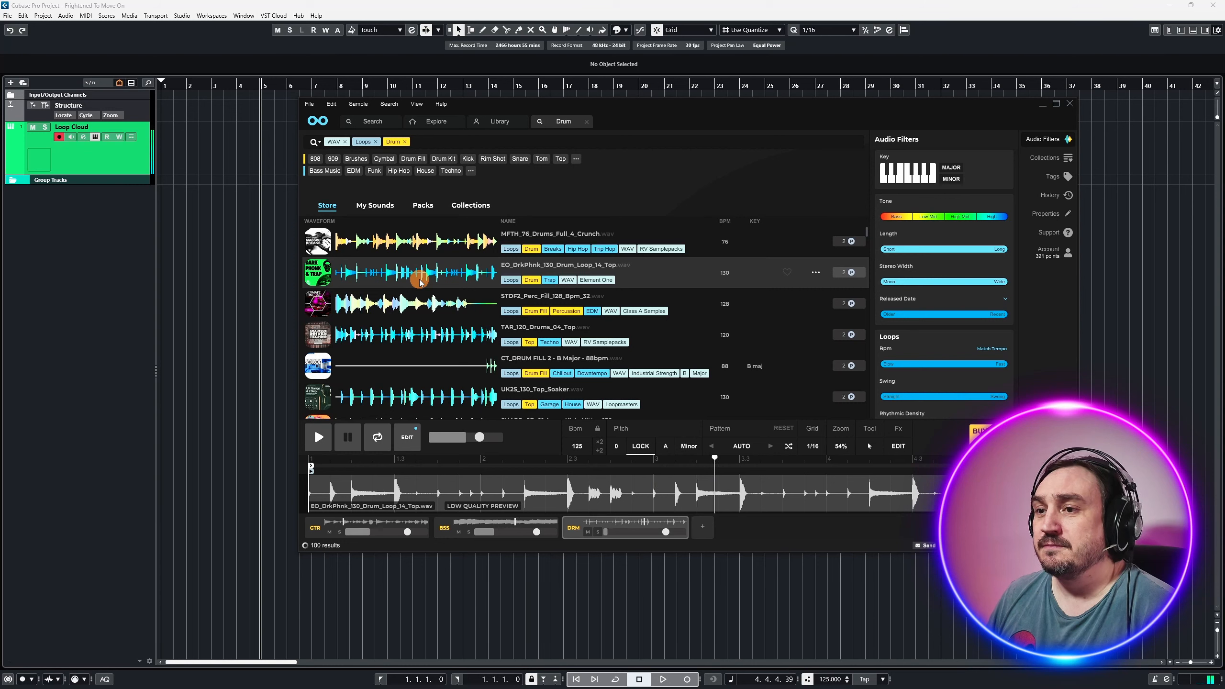
click(427, 337)
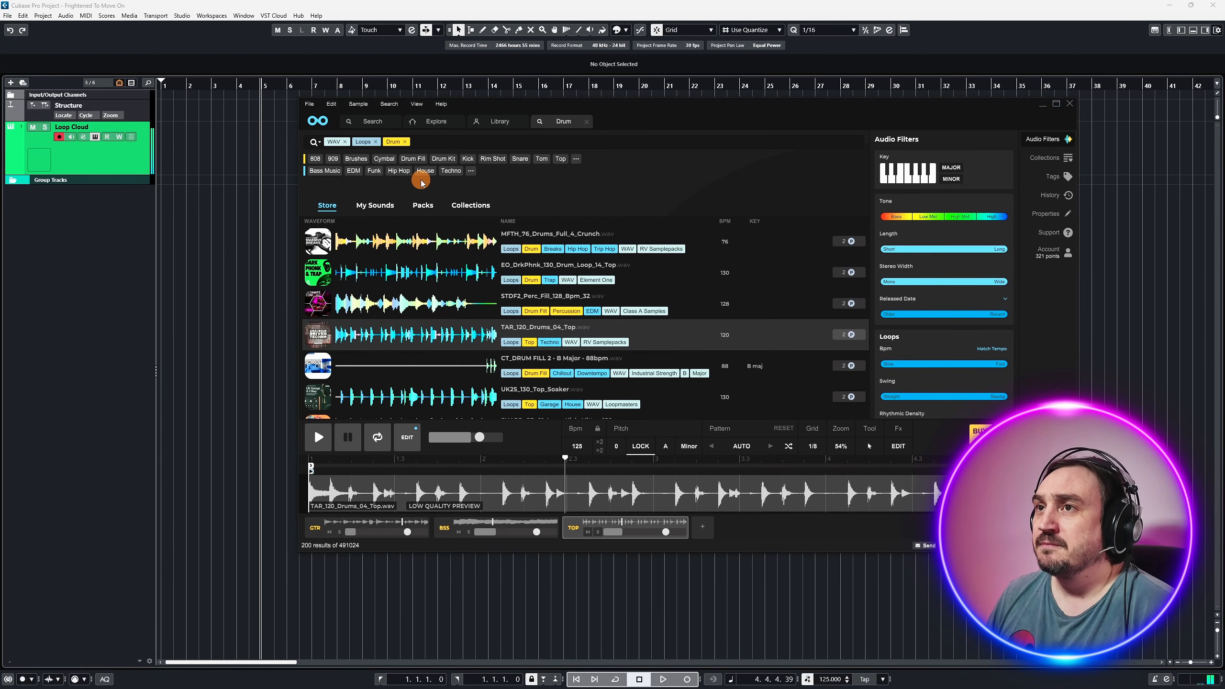
- Add the Hip Hop filter and audition its drum loops from MFTH_76_Drums_Full_4_Crunch through BB0193_Stripped_Drum_Loop_95_Moody on the third track
click(399, 170)
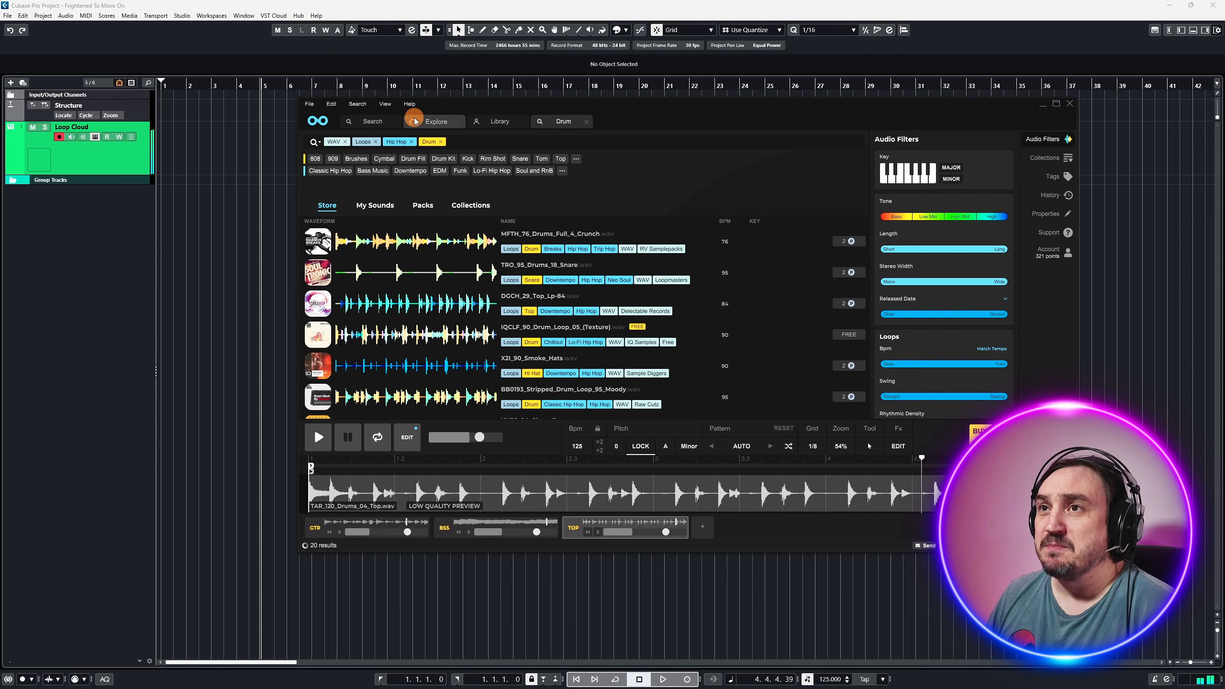
click(426, 242)
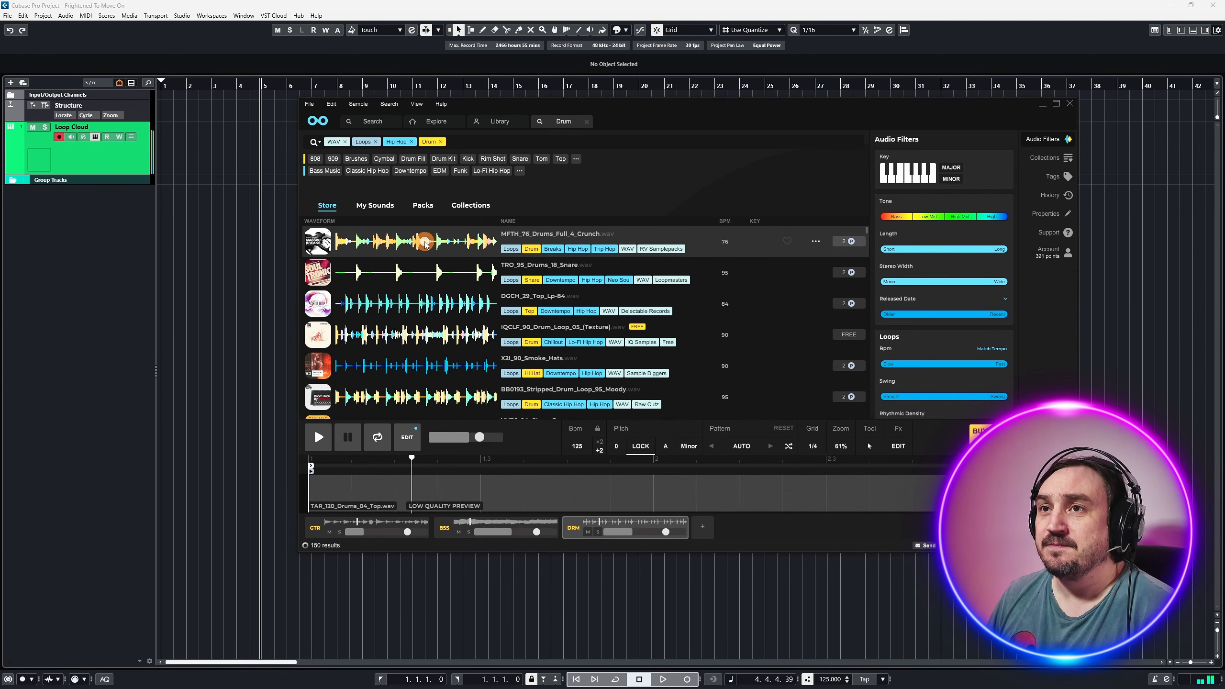
click(432, 302)
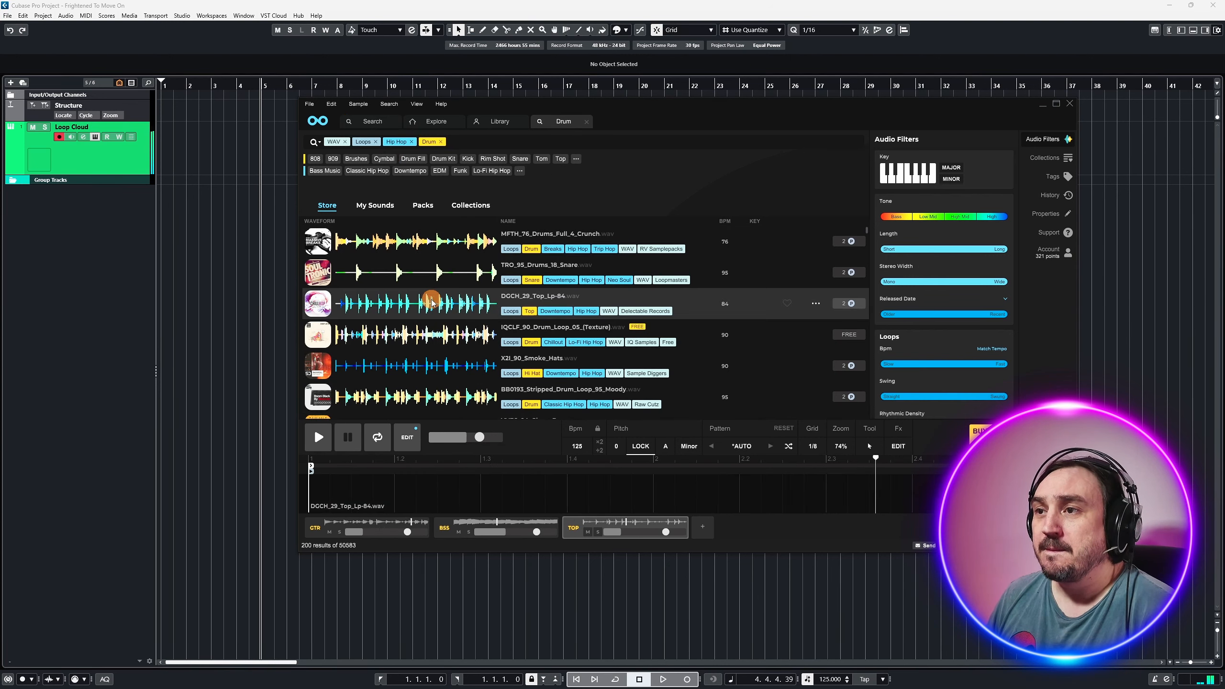
click(432, 337)
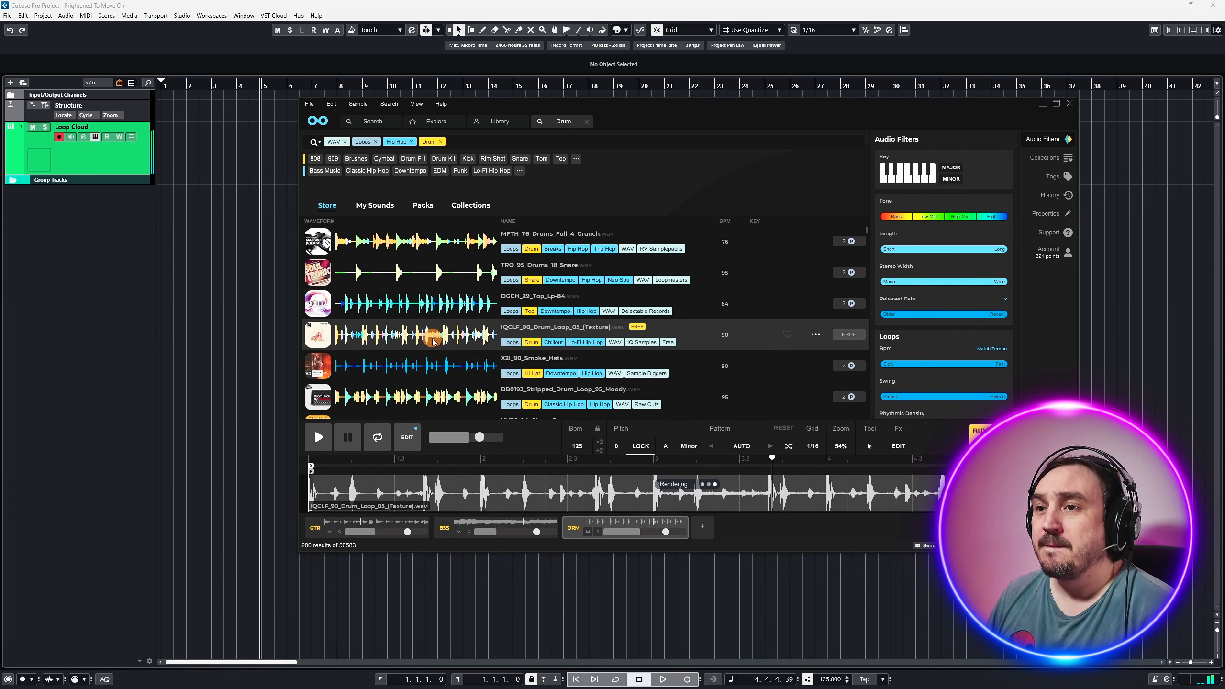
click(443, 383)
- Audition the XIV_111_Bussit_Drum_Fill, VVB2_94_Gumbo_Drums_1, SB_808Beat_80_Cmin_Metal_FRK and A152_Kick04_x_eLAB_MrCool loops on the third track
scroll(445, 387, down, 2)
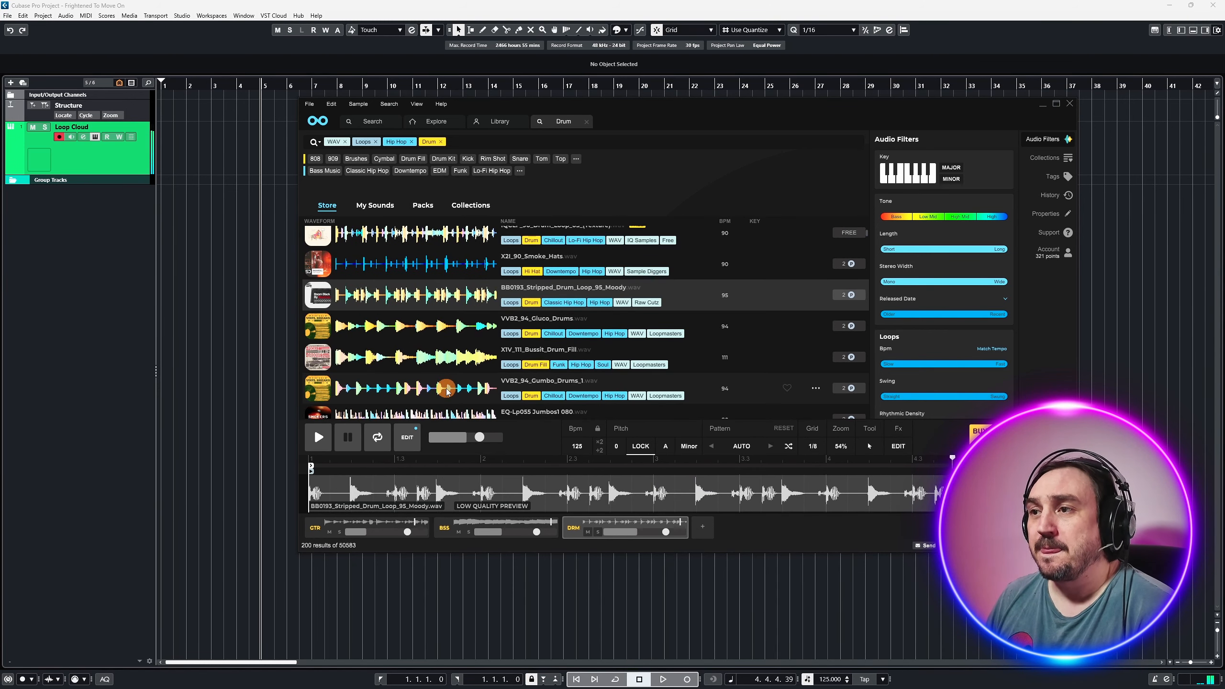
click(440, 365)
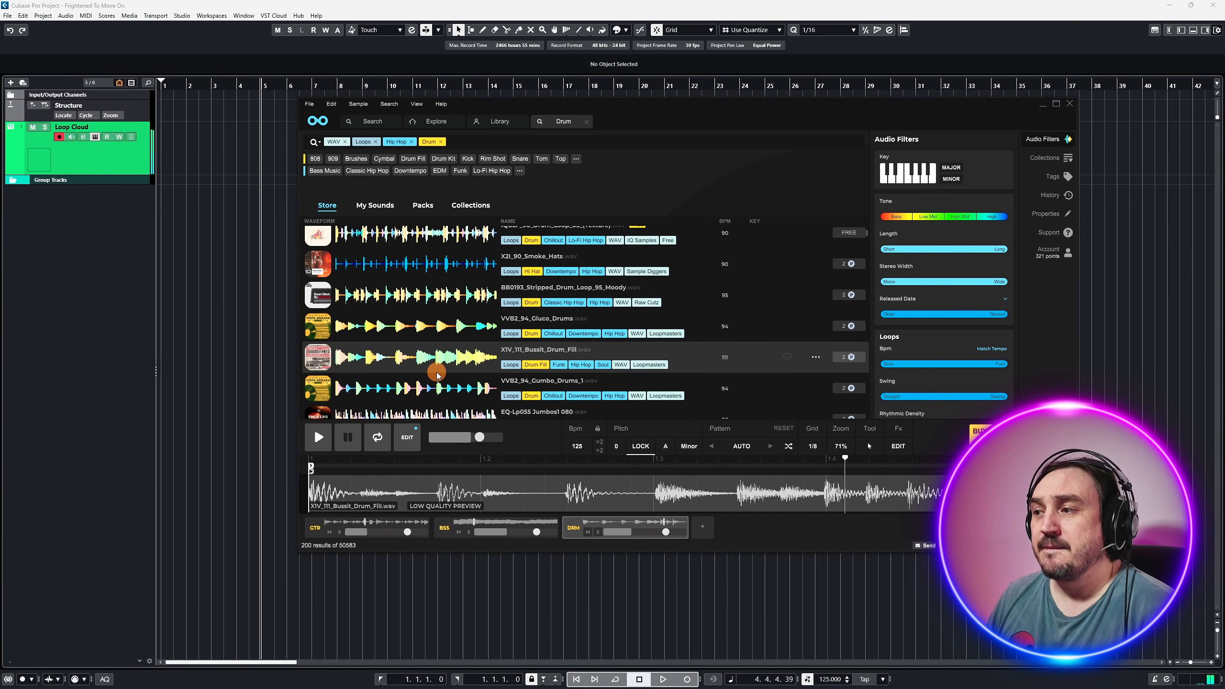
click(437, 400)
scroll(436, 400, down, 3)
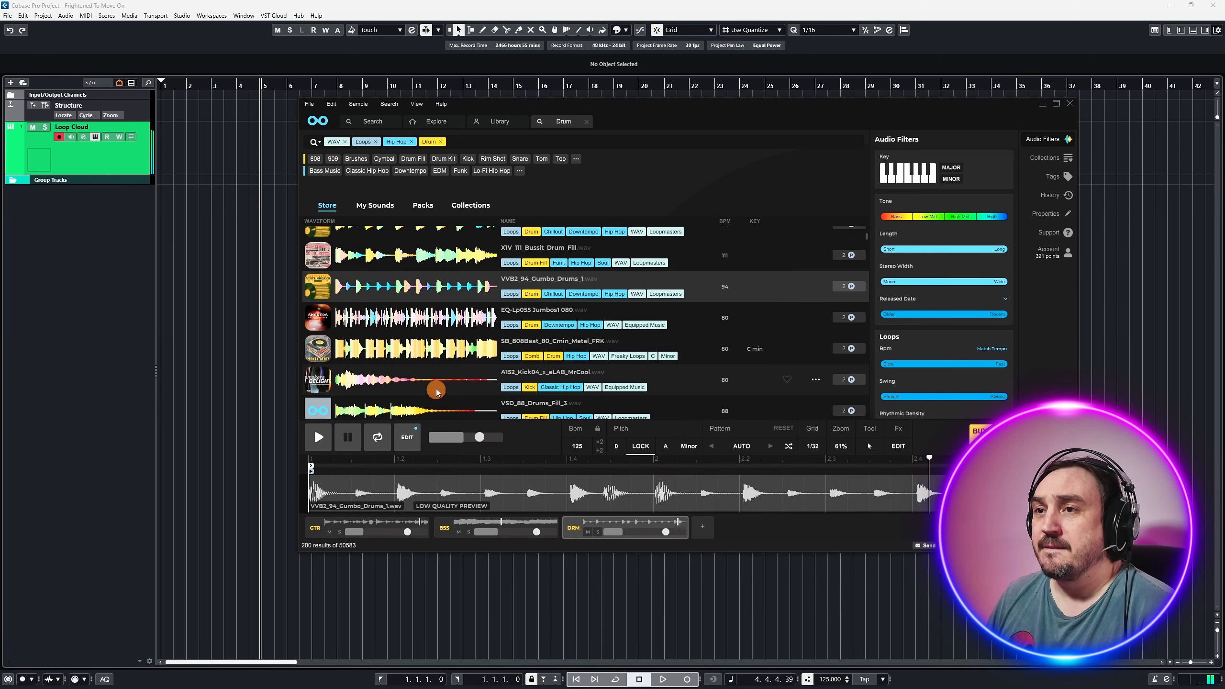
click(434, 355)
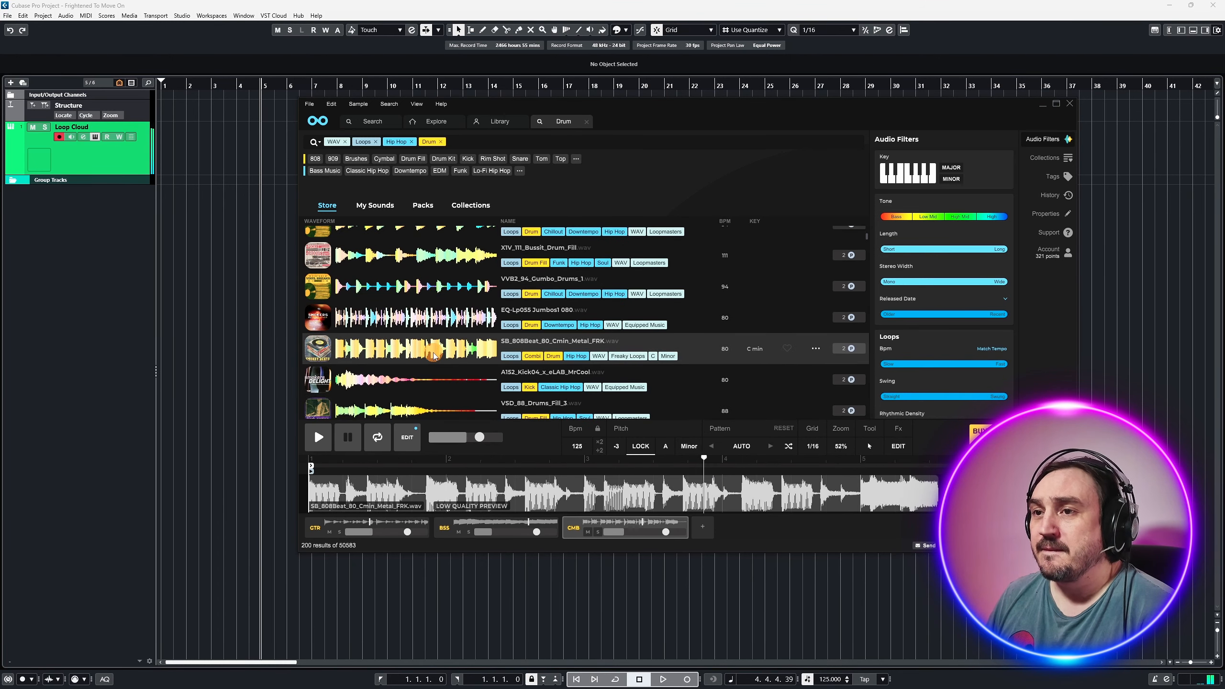
click(429, 384)
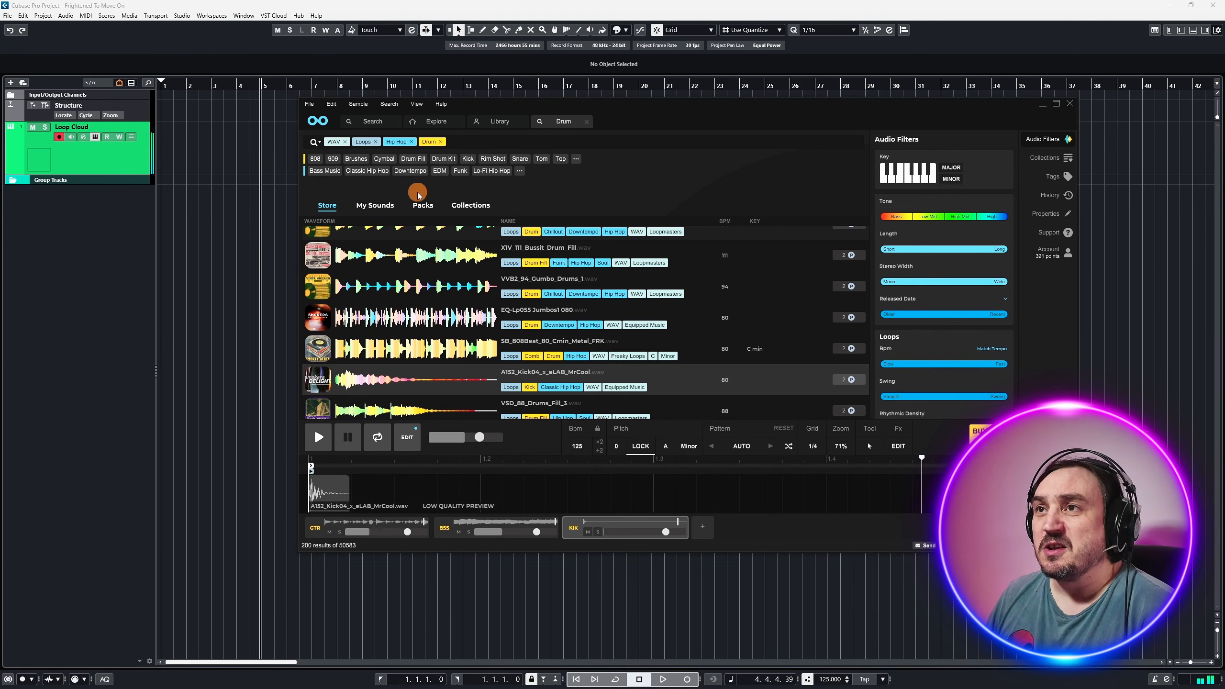
- Audition the DMLF2_90_Classic_Top_Loop, BB_100_DRM_BELLSLING42FLR_02 and HSH_Drum_80_Caddy_full_FA hip hop loops on the third track
scroll(426, 318, down, 3)
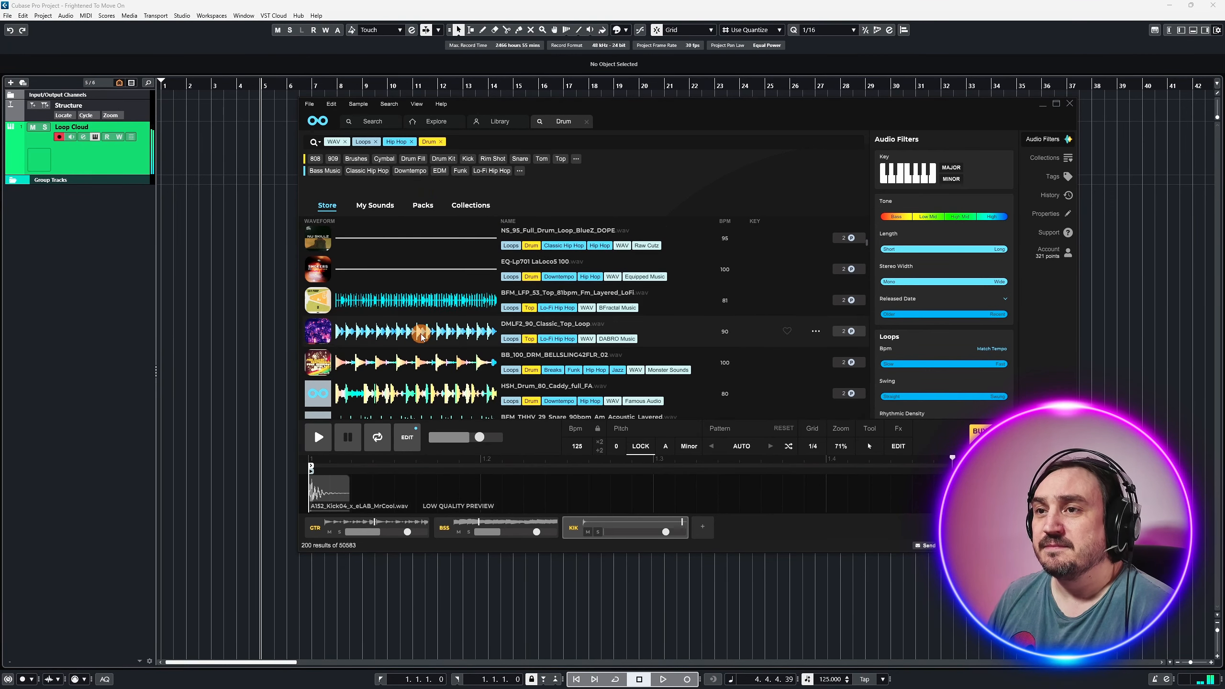
click(421, 337)
click(417, 374)
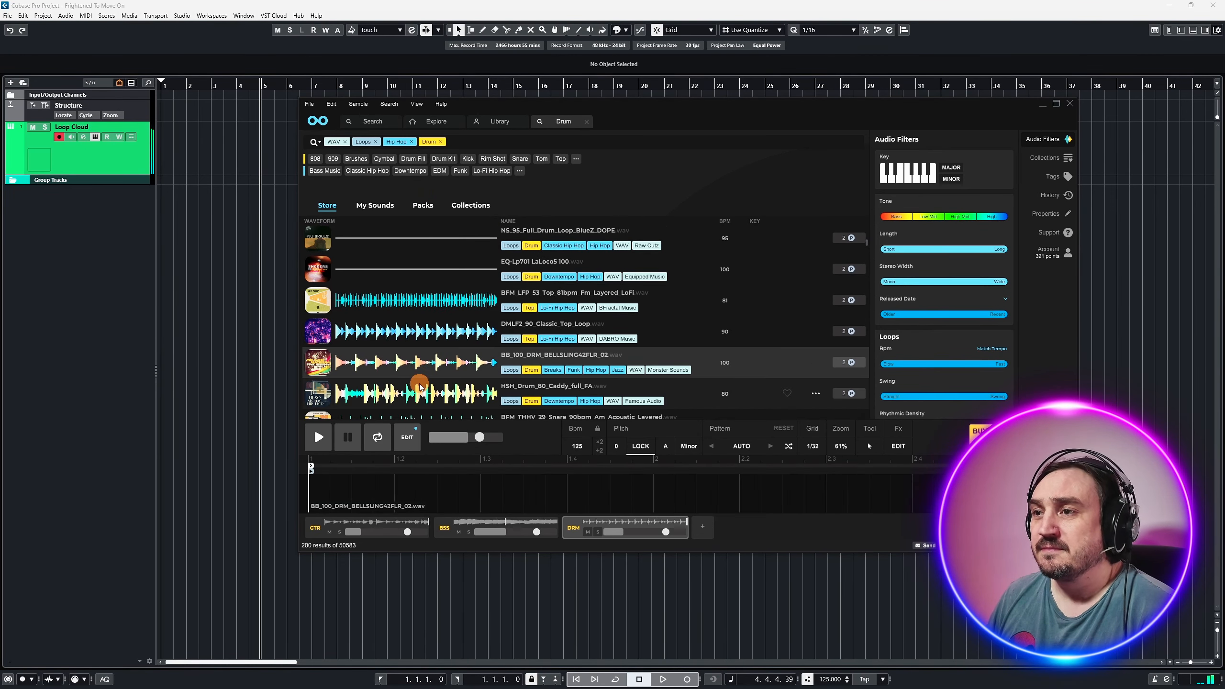
click(421, 392)
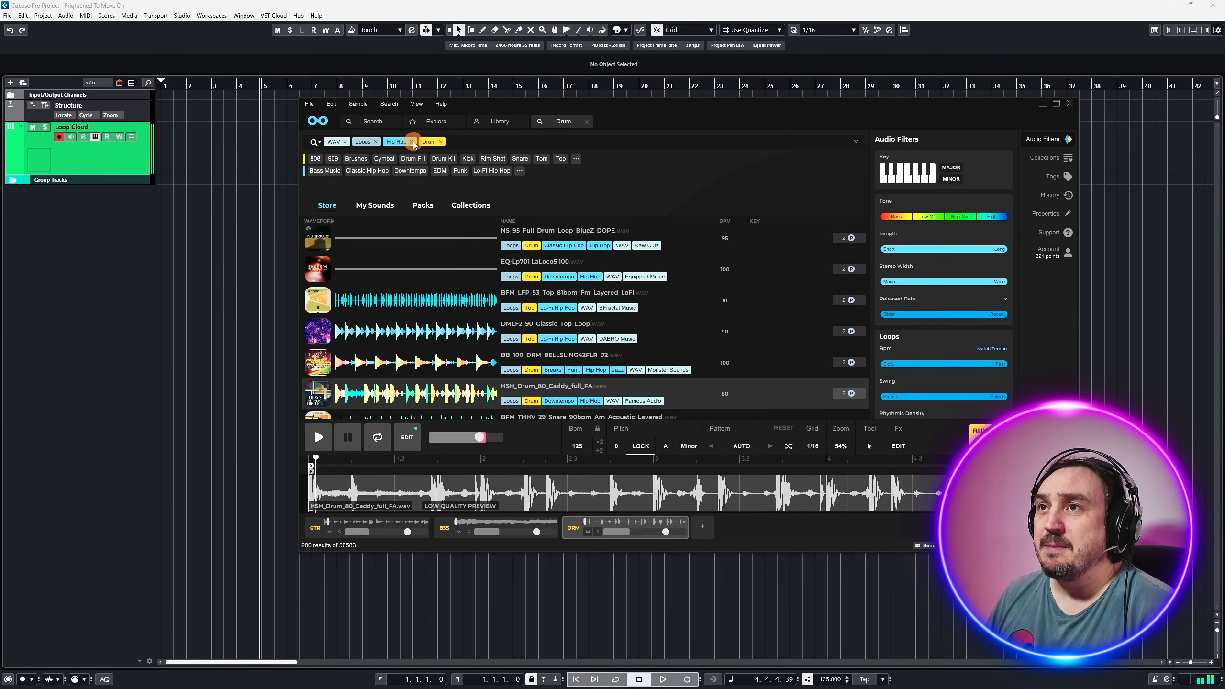
- Replace the Hip Hop filter with EDM and audition the BDB_128_Chubby_full_FA and CAS_UIM_Drum_Loop_16 loops
click(412, 141)
click(356, 170)
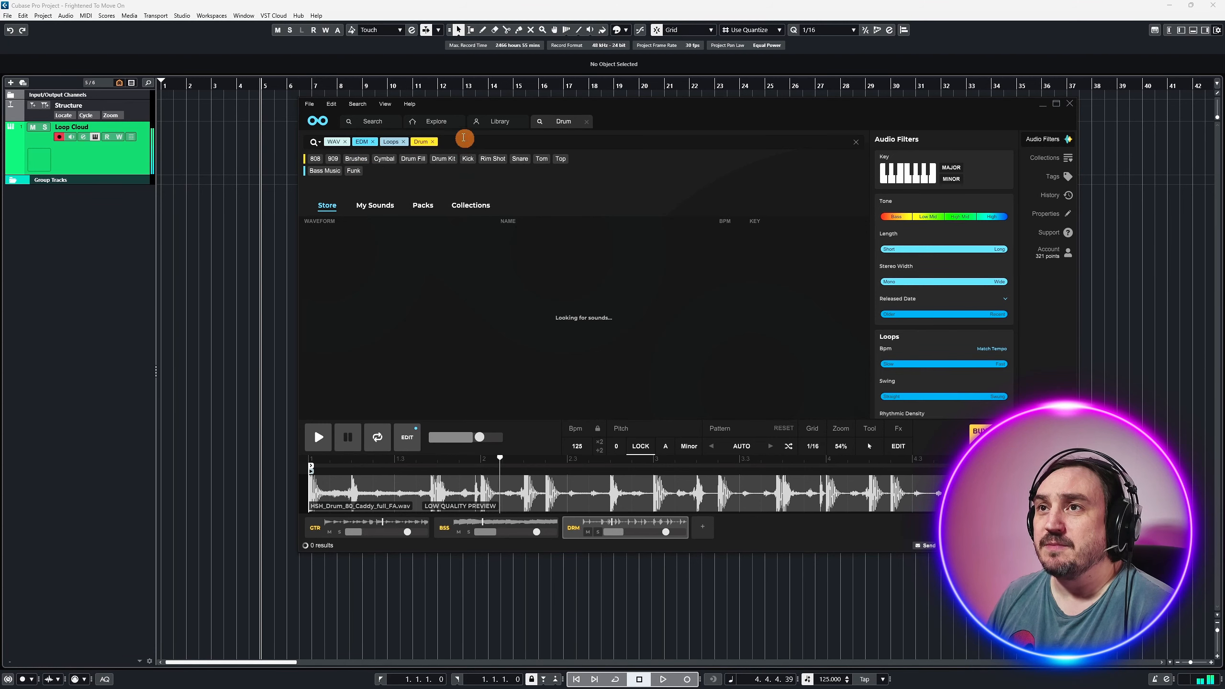
click(409, 341)
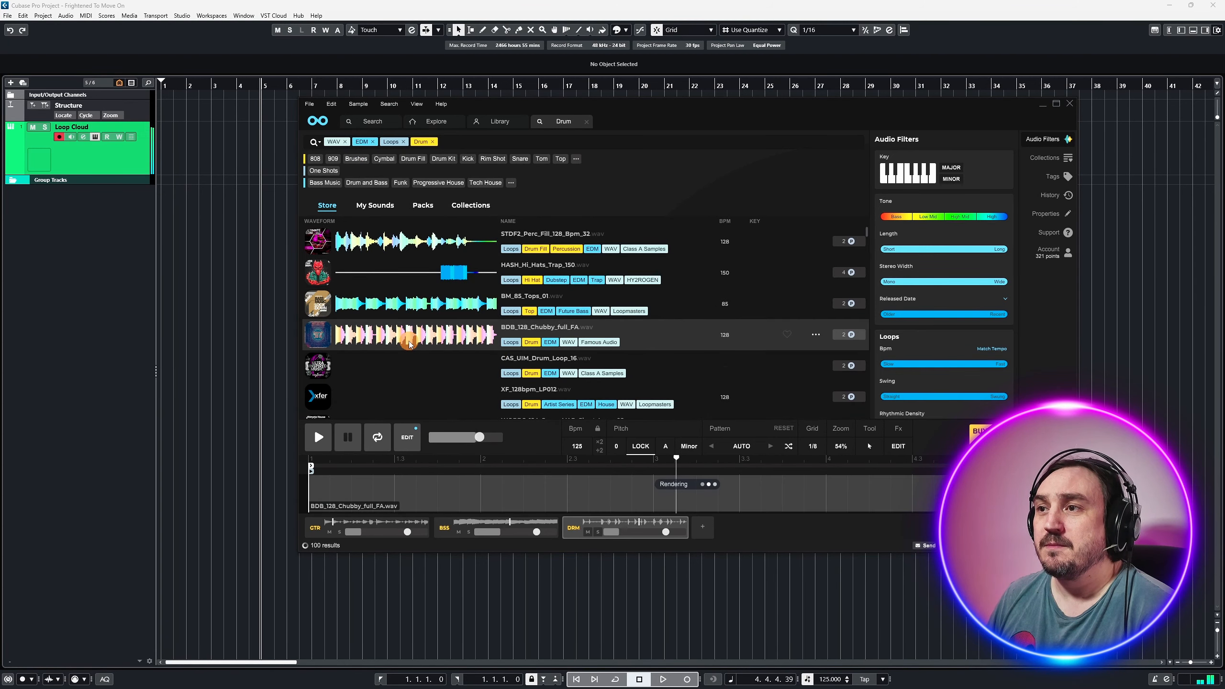
click(409, 369)
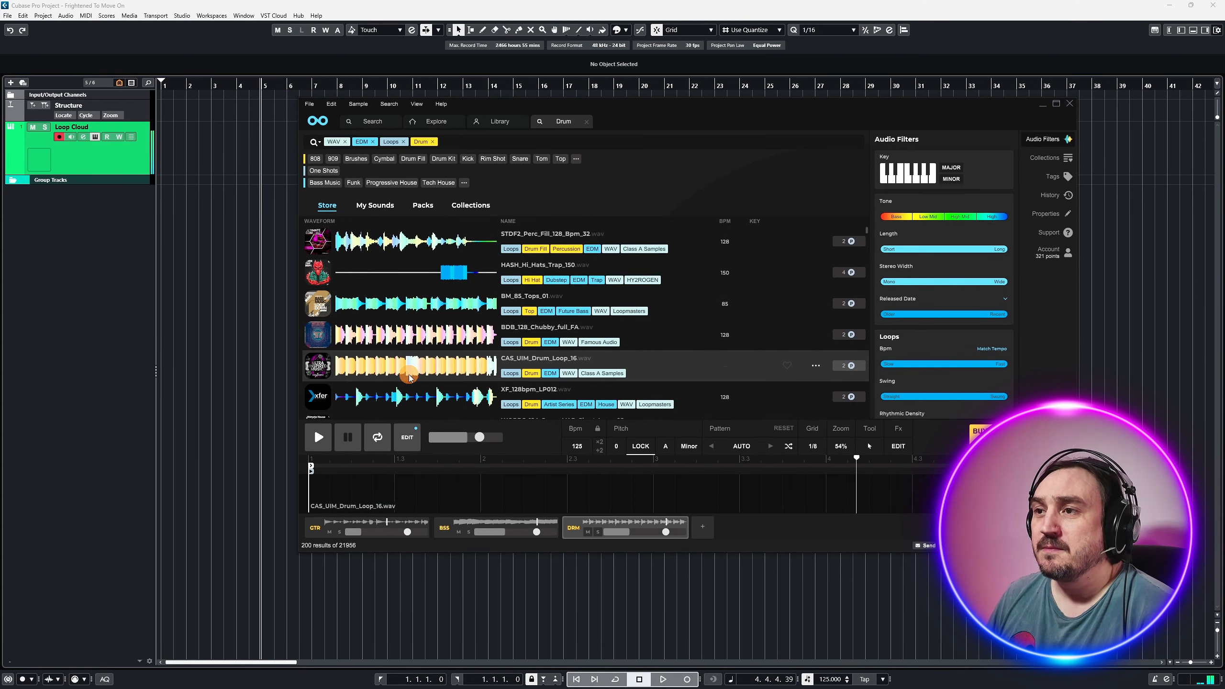
- Audition the SB_KFXD_8_128_KIT_7_C#m_SnareBuilds, CAS_UIM_Drum_Loop_04 and SMEB_Drum_Loop_055_128_BPM loops on the third track
scroll(418, 398, down, 3)
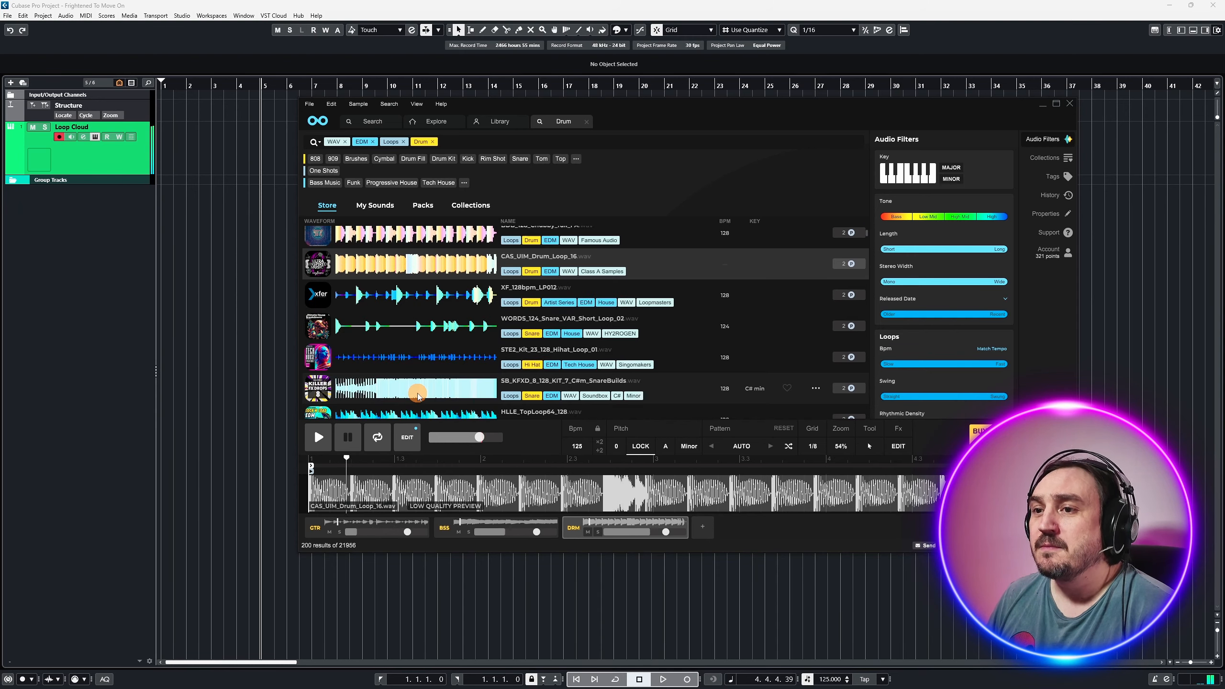
click(420, 381)
scroll(425, 371, down, 3)
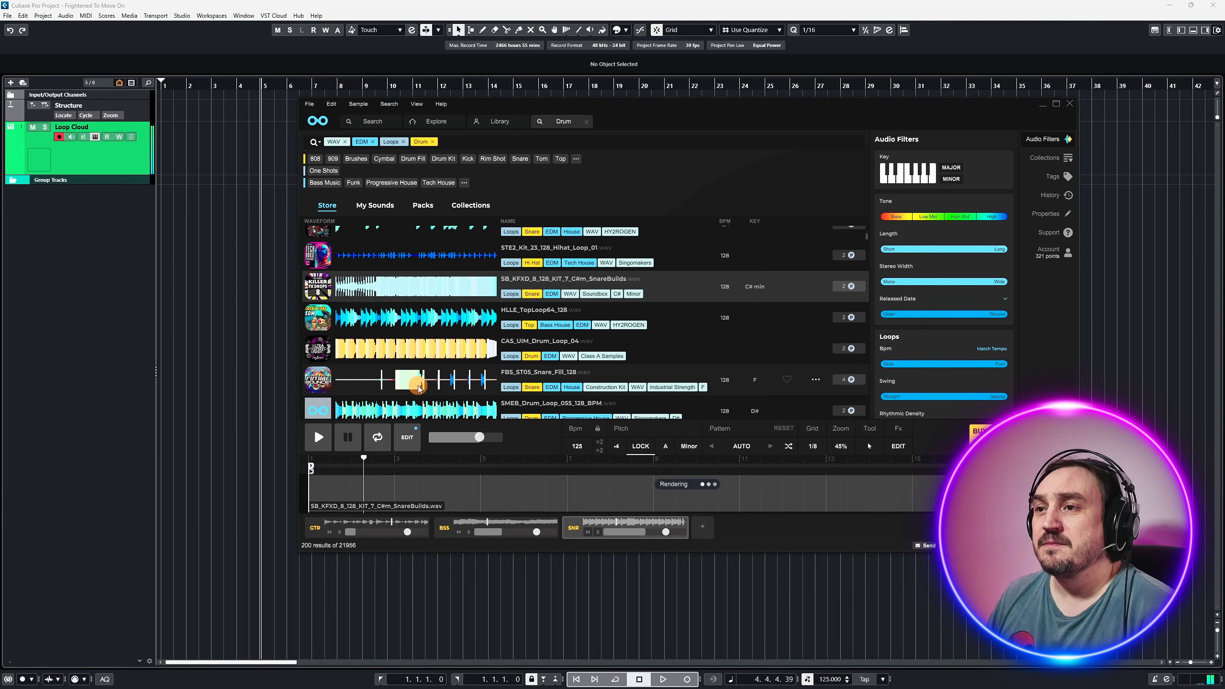
click(437, 353)
click(442, 409)
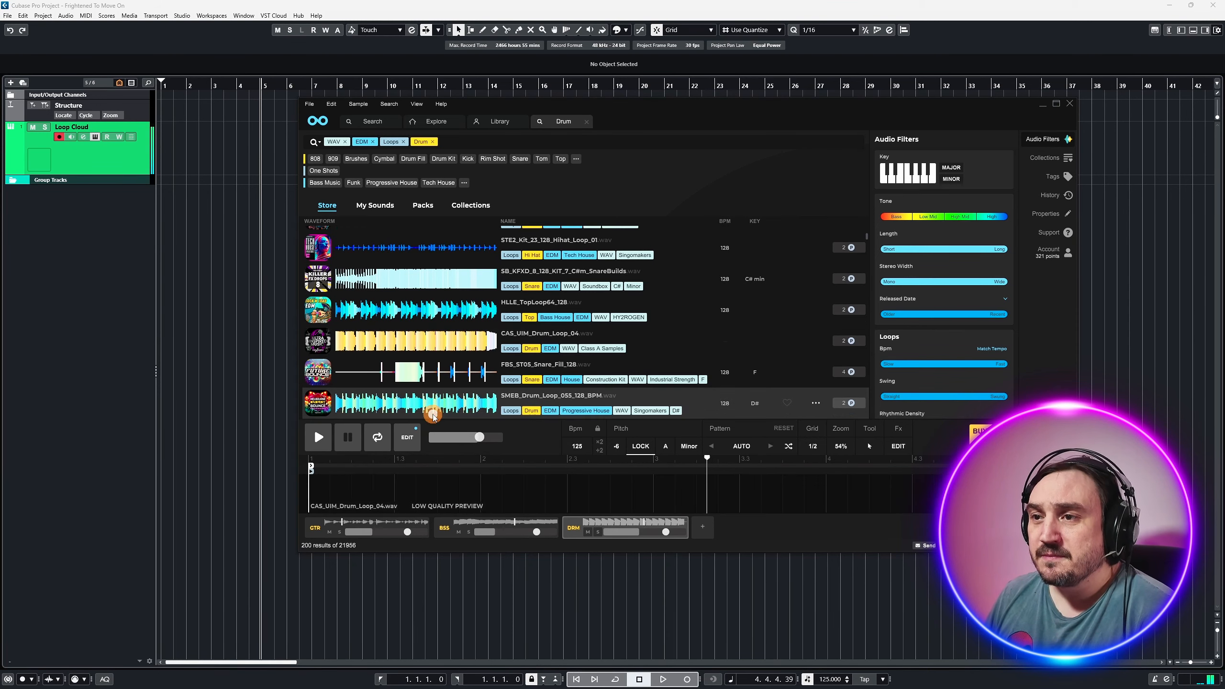
scroll(453, 279, down, 10)
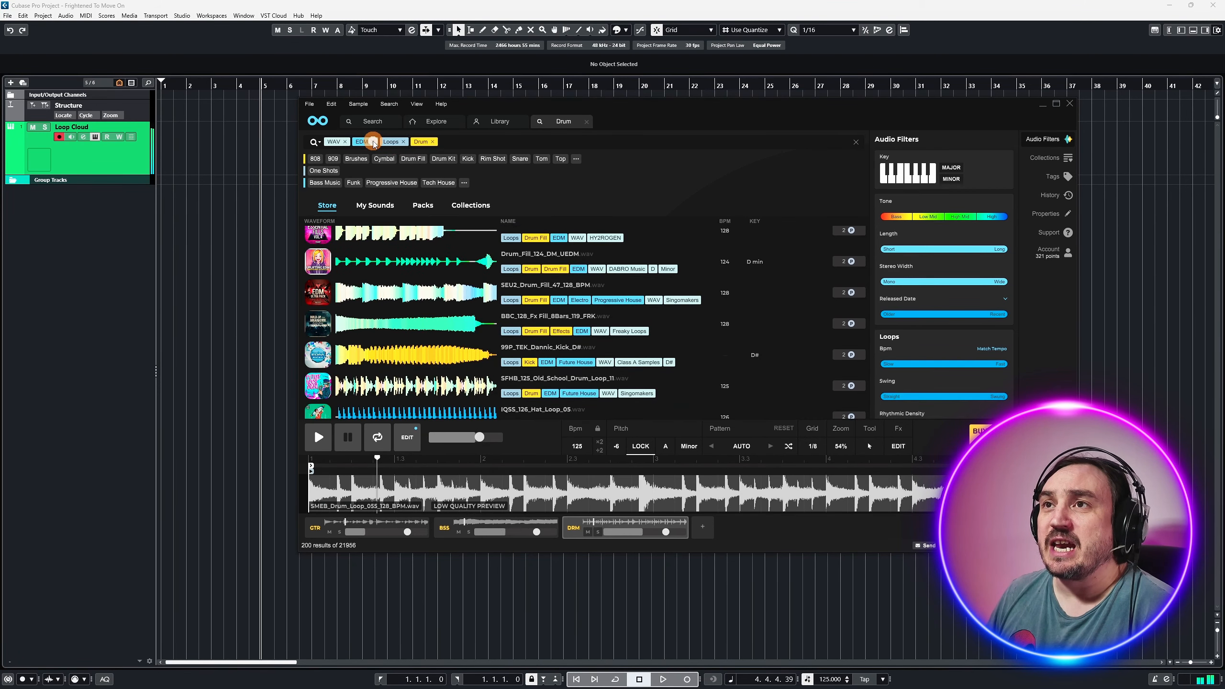
- Replace the EDM filter with the Drum and Bass genre for the drum loop results
click(374, 142)
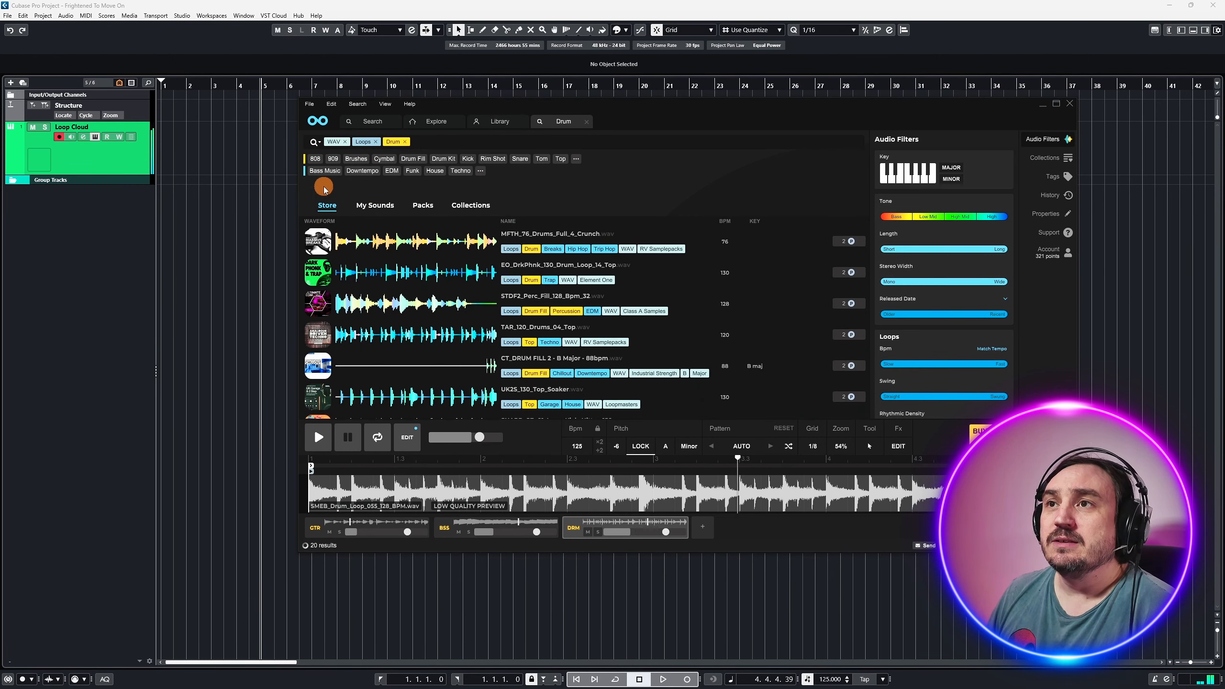
click(480, 170)
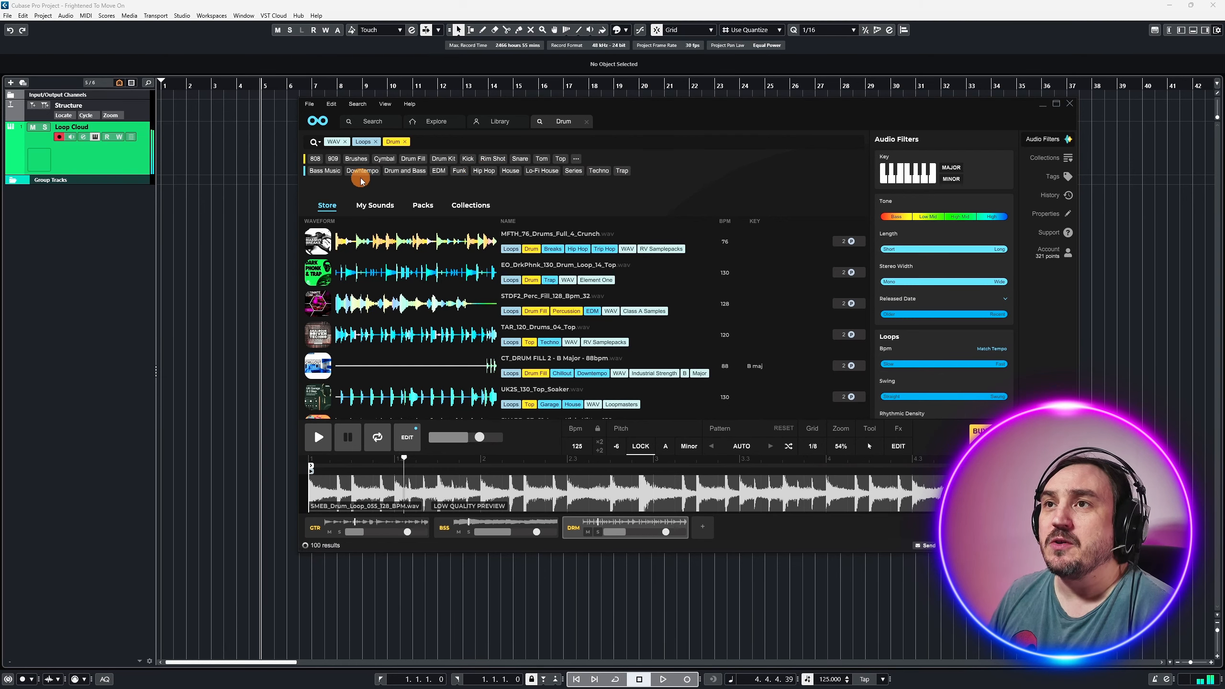
click(400, 171)
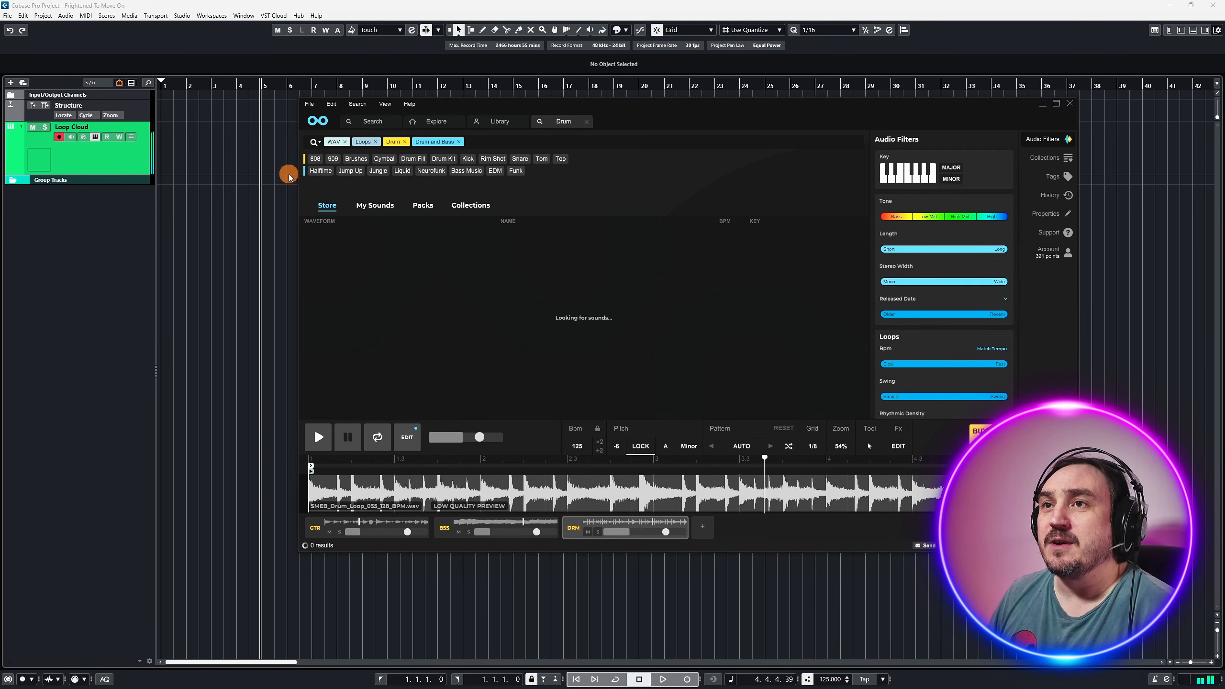
- Audition drum and bass drum loops on the third track, settling on BMC_125_Fired_Up_Kick_x_Snare_04
click(385, 240)
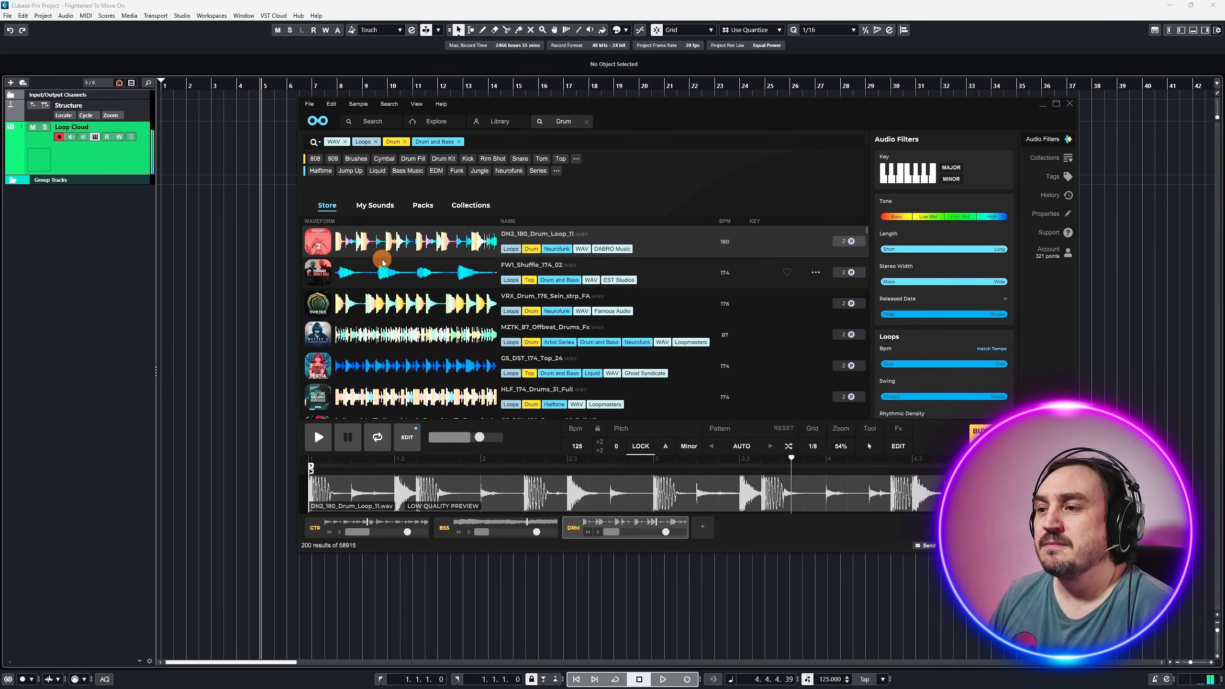
click(427, 365)
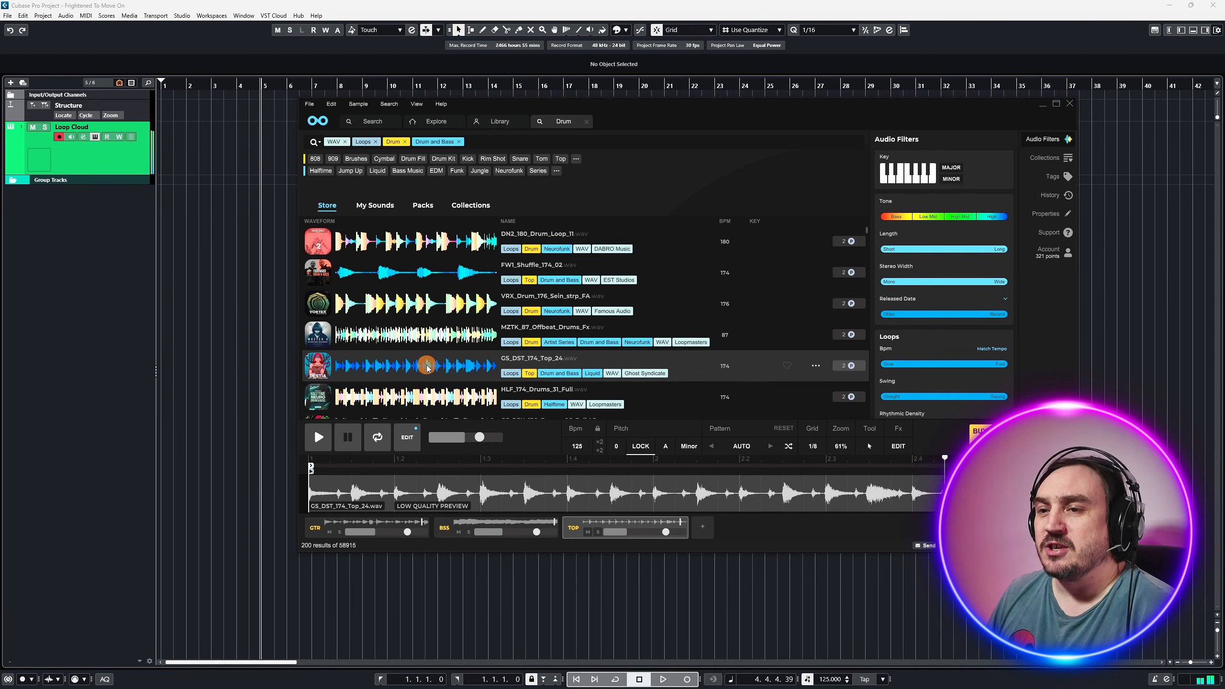
click(427, 386)
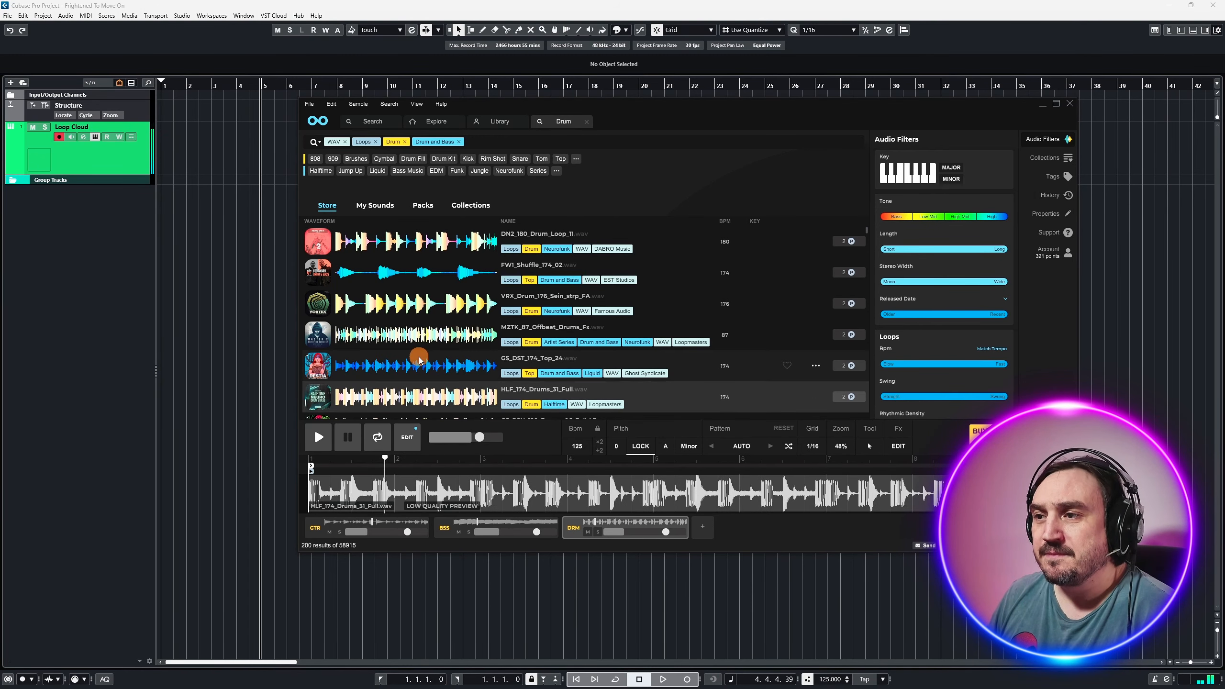
scroll(418, 357, down, 3)
click(418, 390)
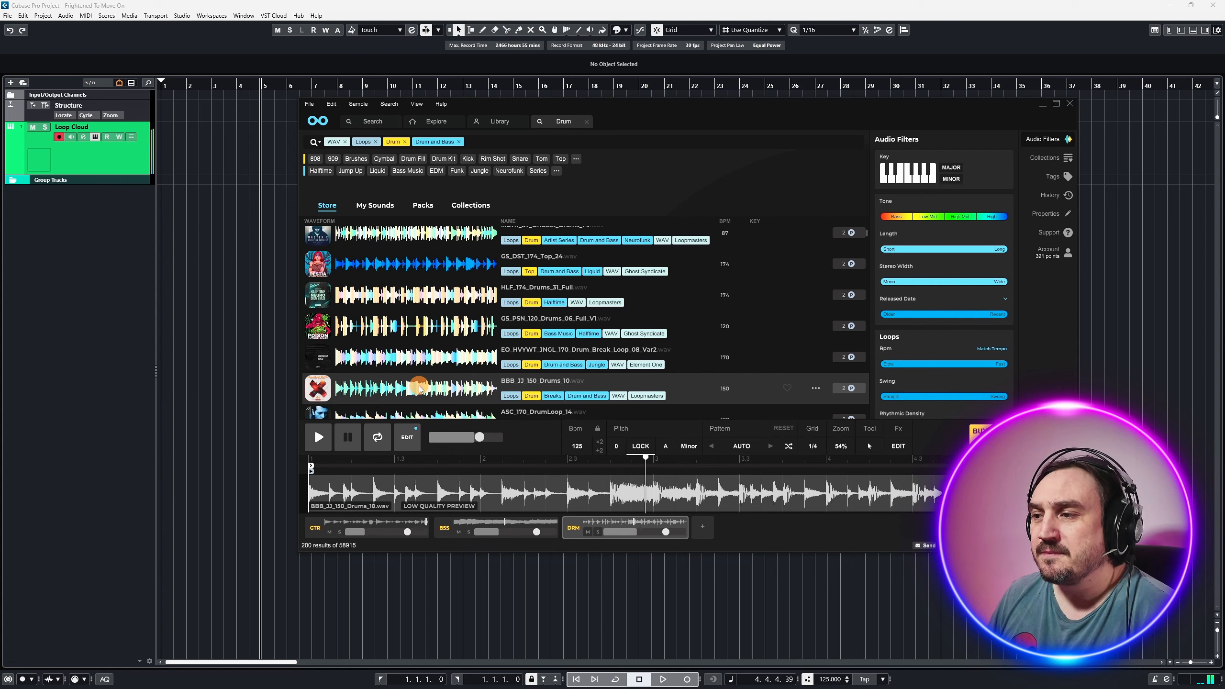
scroll(419, 386, down, 3)
click(419, 383)
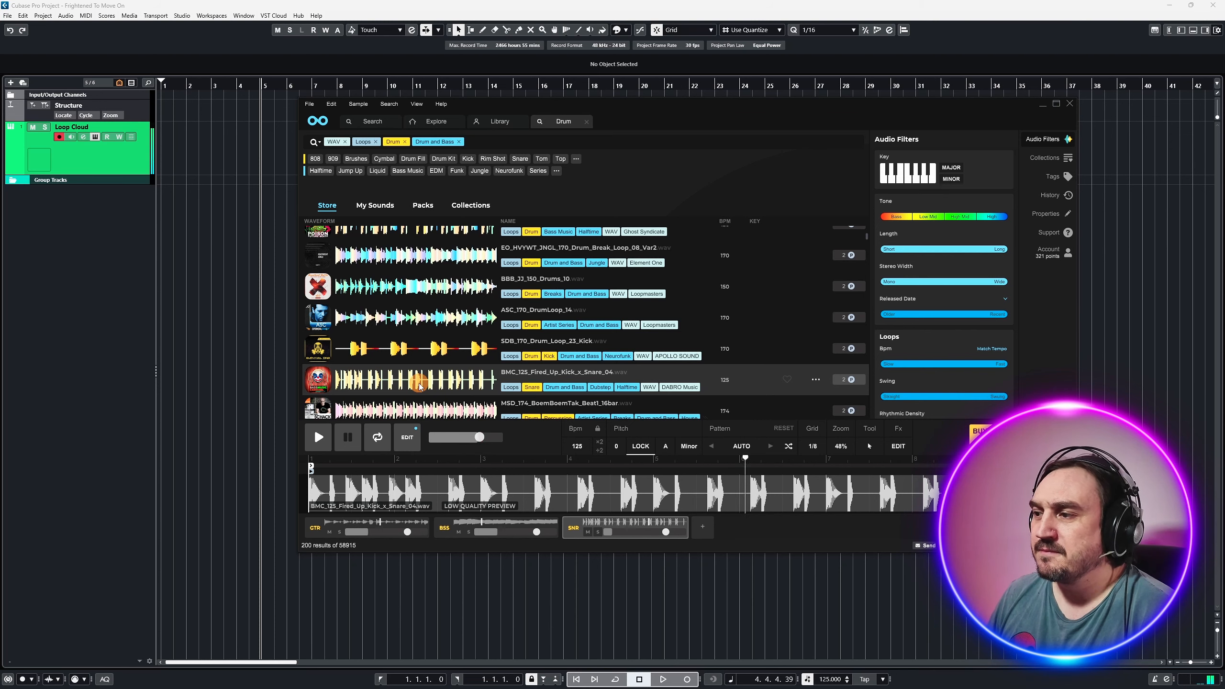
scroll(419, 385, down, 3)
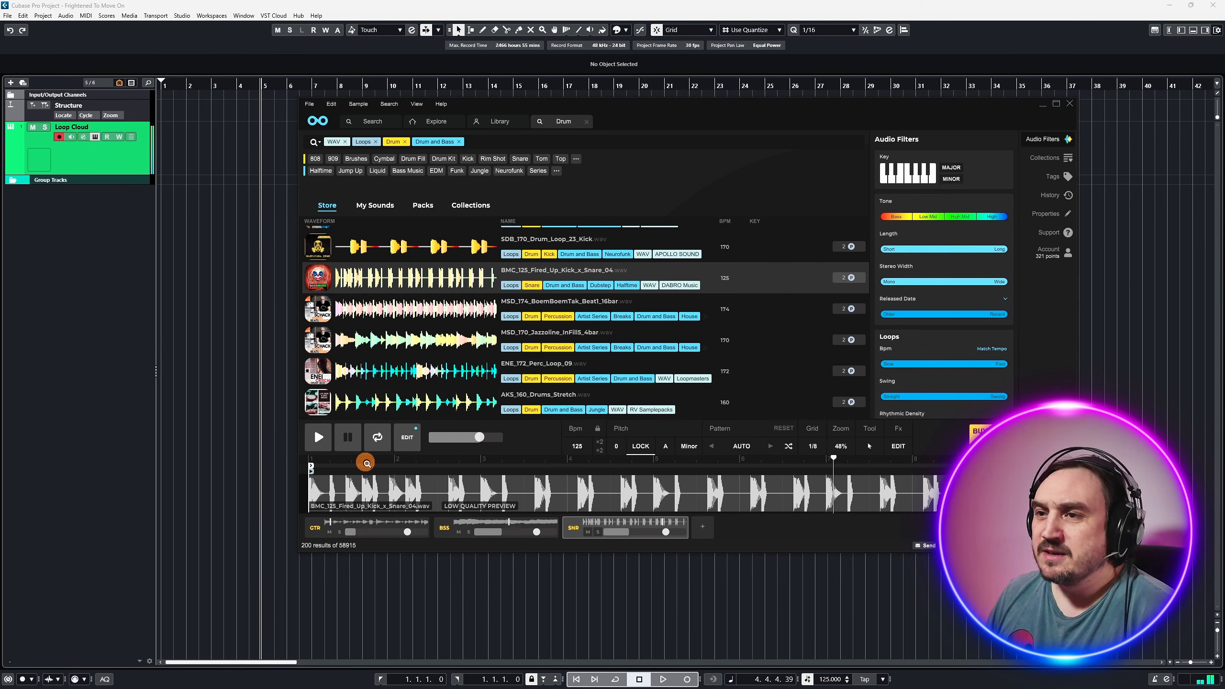
- Add an empty fourth track and replace the Drum and Drum and Bass filters with the Hi Hat instrument by searching for "hats"
click(714, 537)
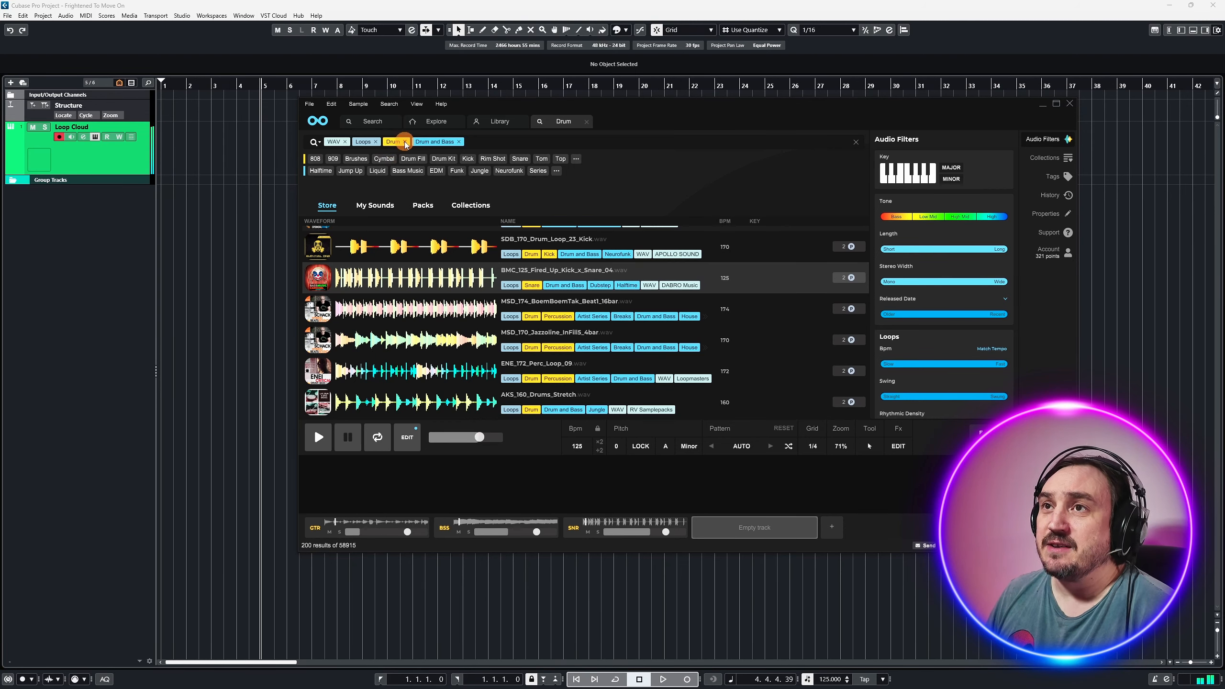
click(406, 141)
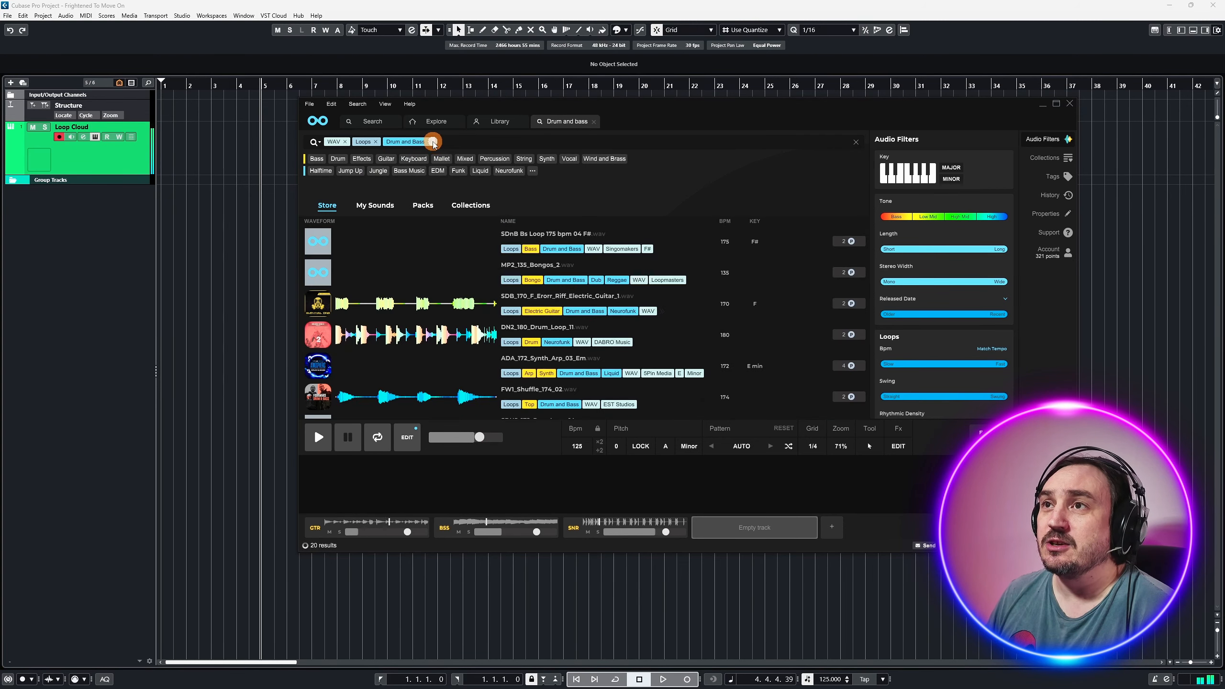
click(429, 141)
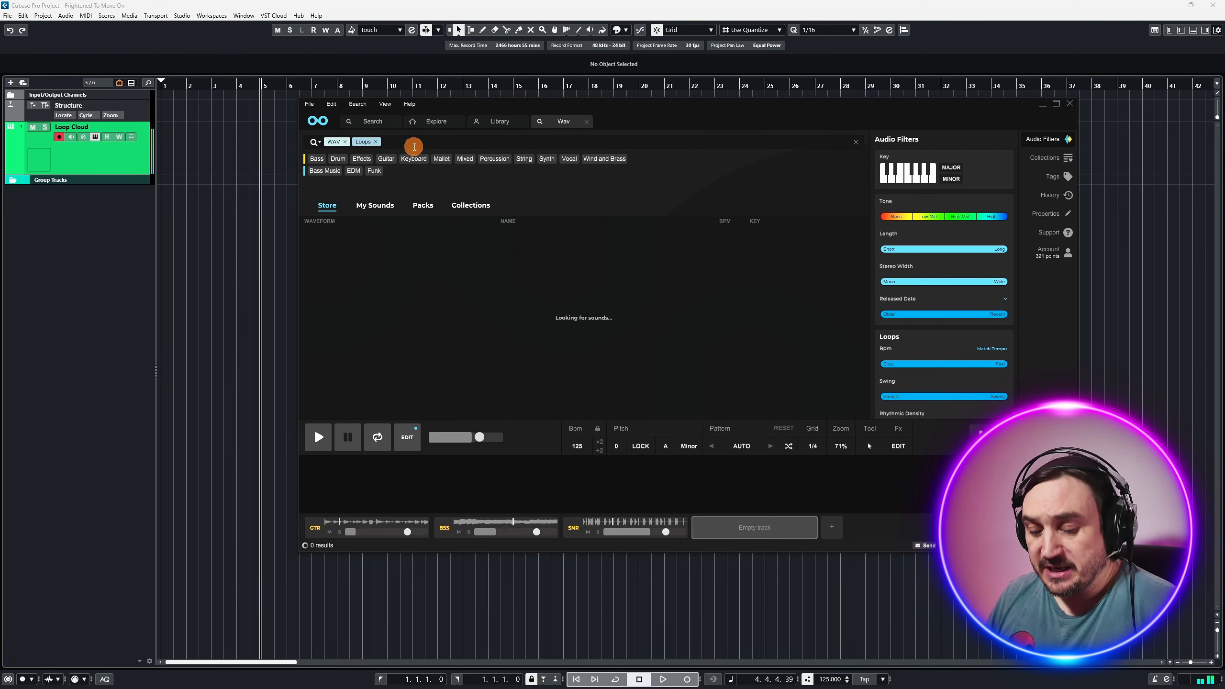
text(hats)
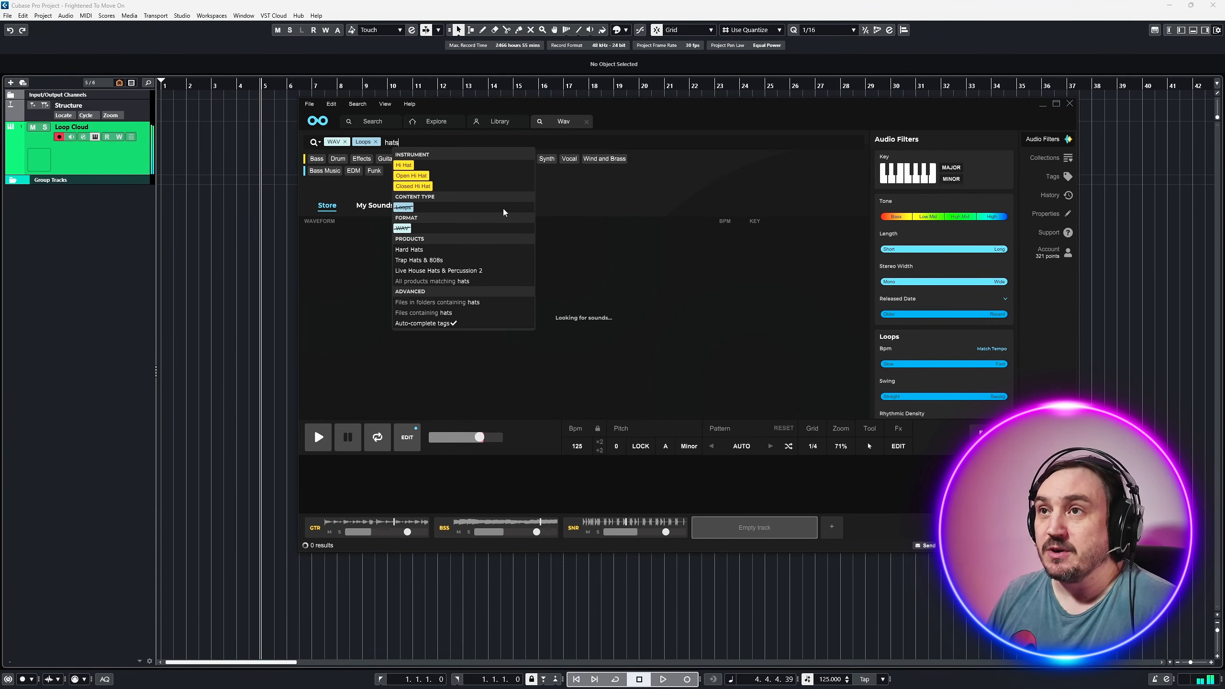
click(405, 166)
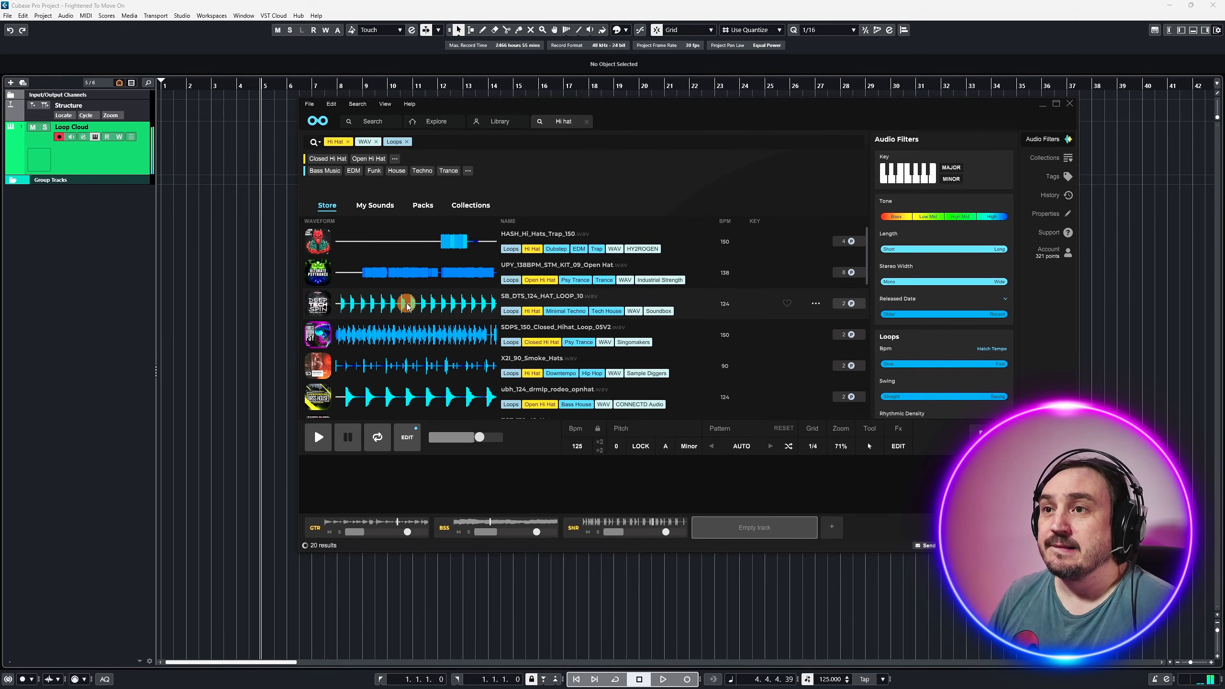
- Audition several hi-hat loops on the fourth track, settling on PSNSOTH3 125 BPM Wakanza Hats 1
click(403, 311)
click(405, 344)
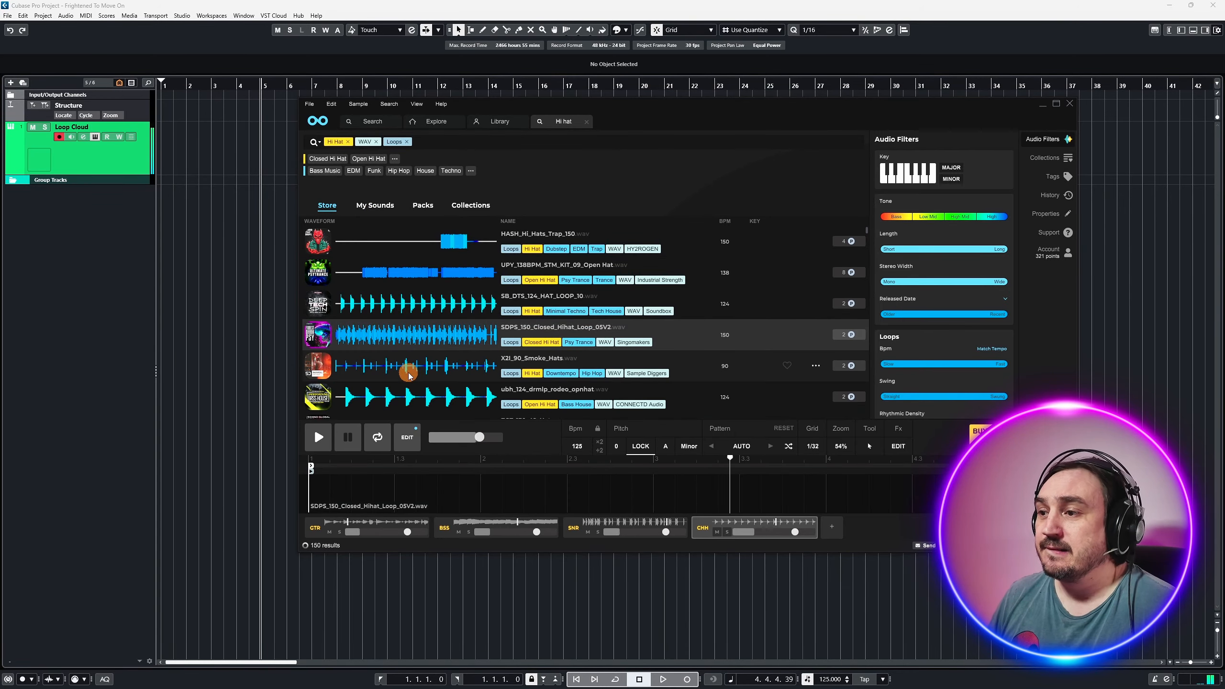
click(413, 369)
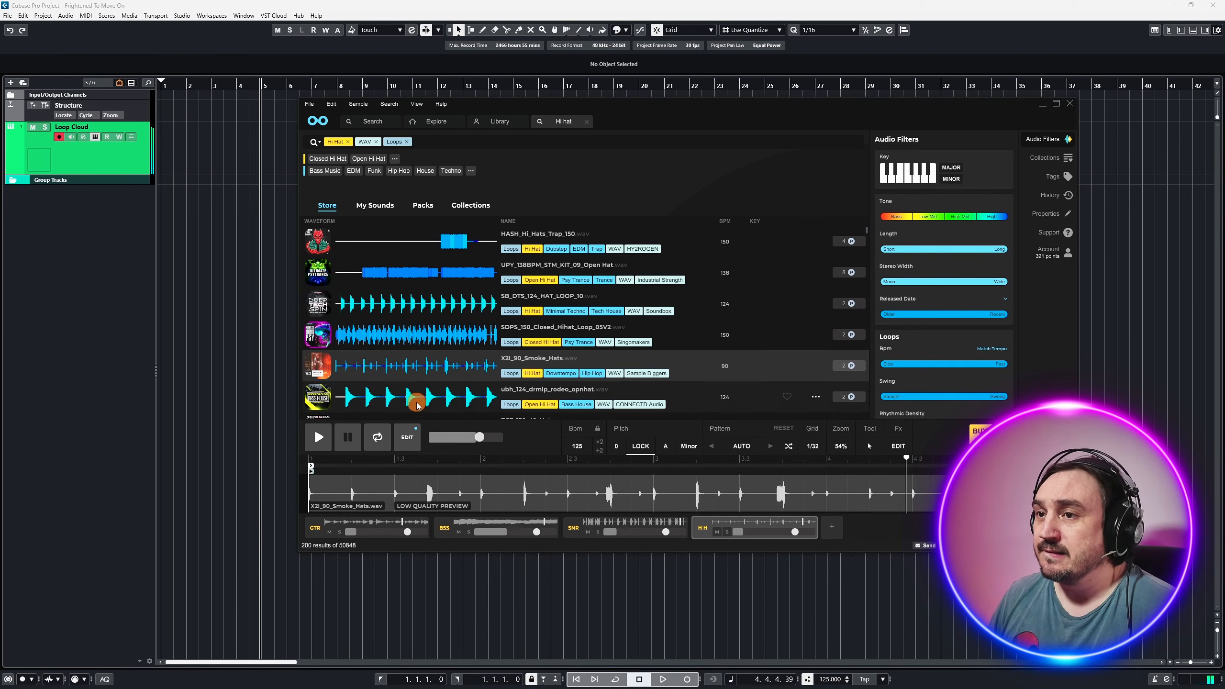
click(415, 399)
scroll(418, 385, down, 3)
click(418, 384)
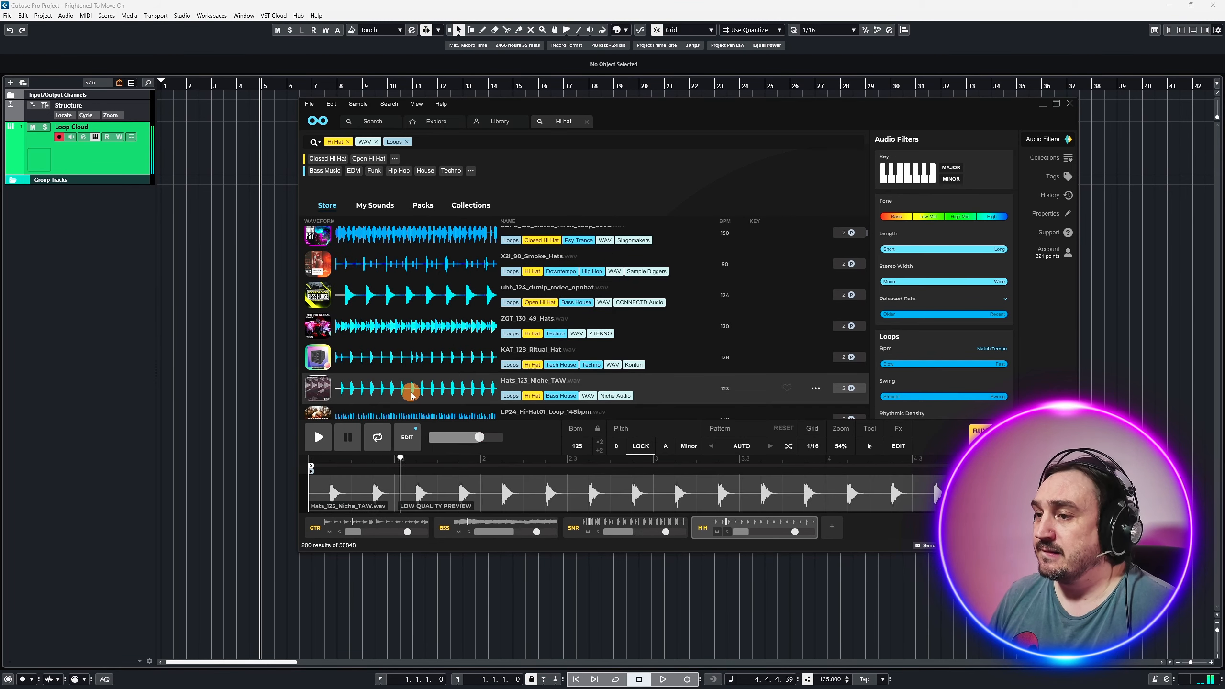
scroll(411, 393, down, 3)
click(411, 378)
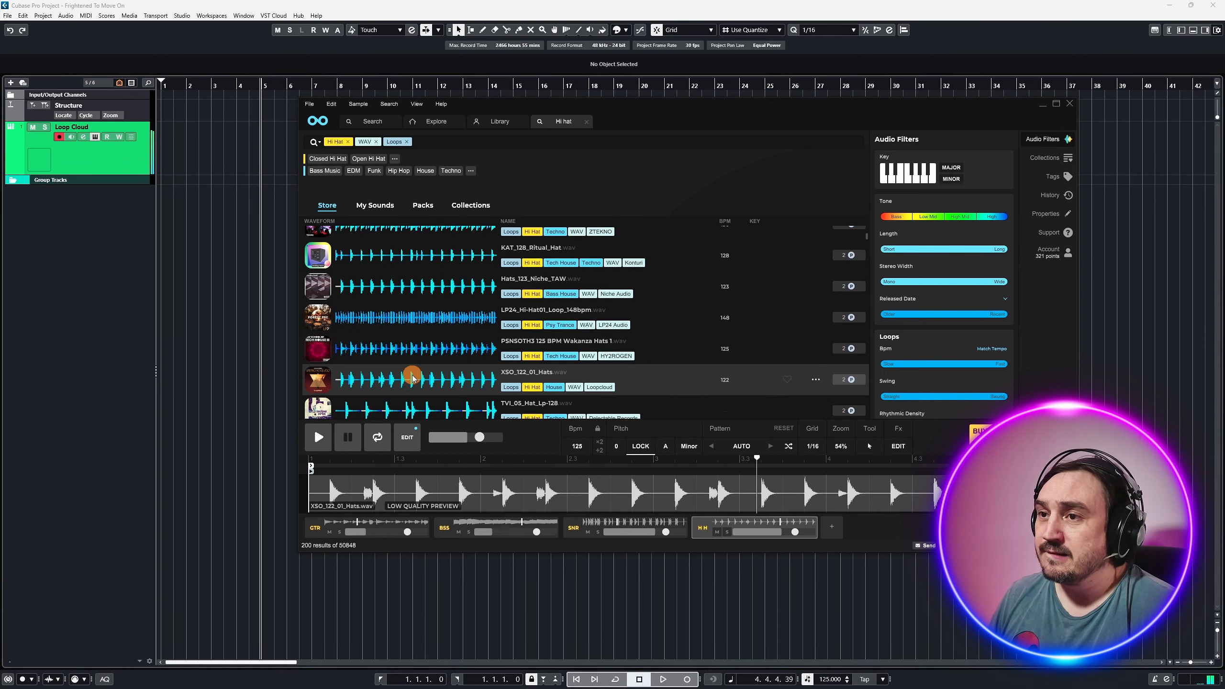
click(425, 348)
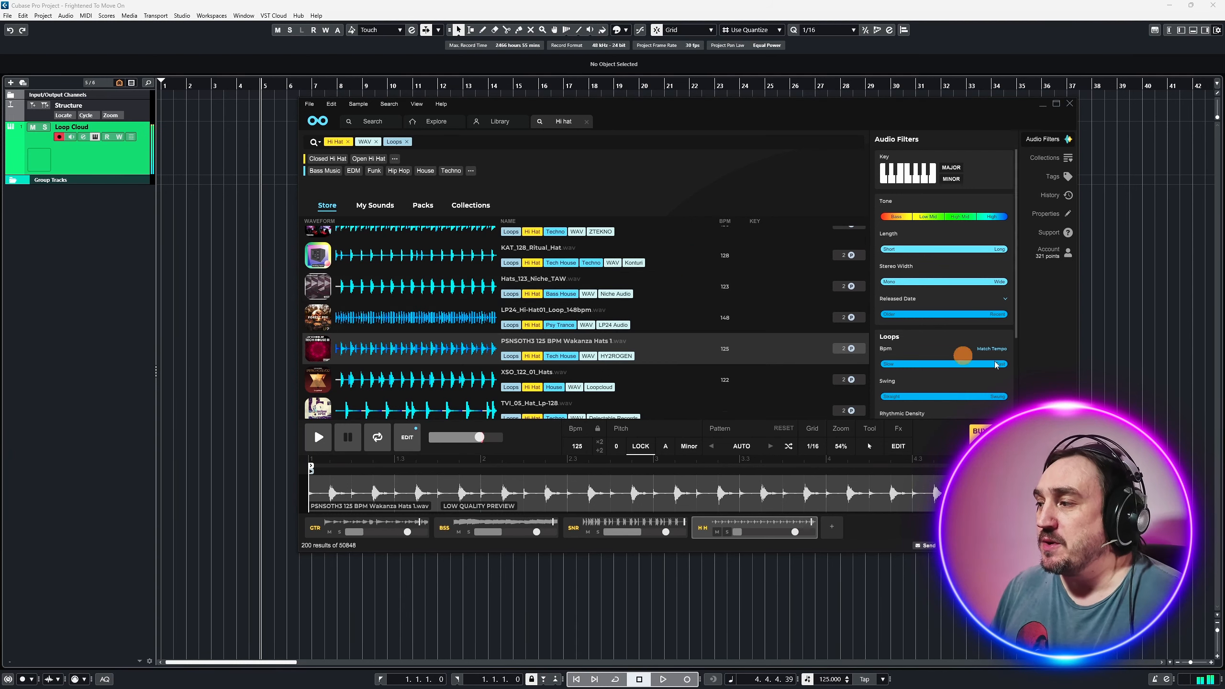
- Examine the purchase options for the loaded loops and the bass track's pitch setting
click(978, 431)
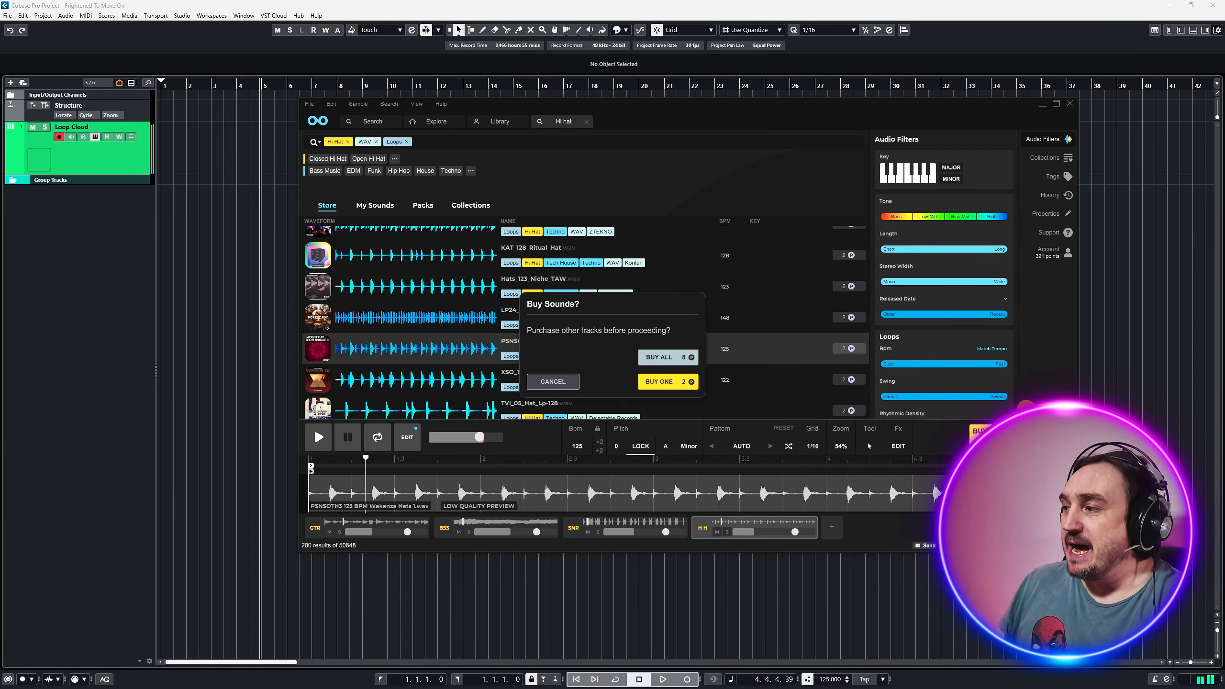
click(670, 382)
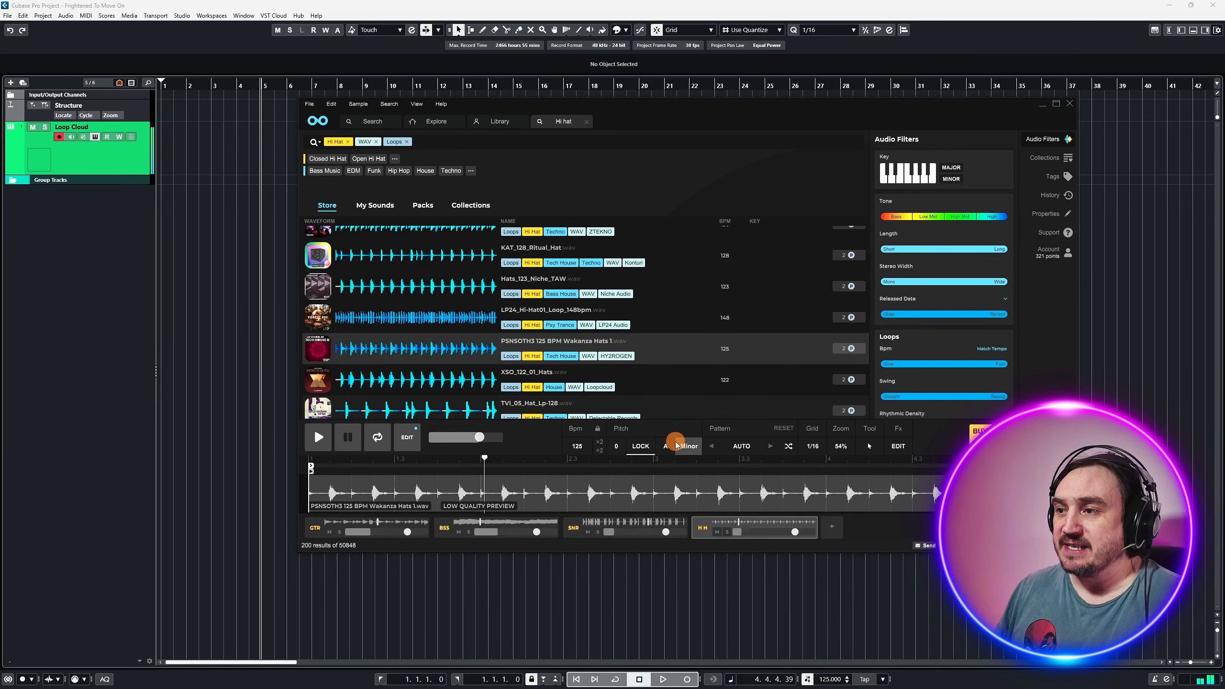
click(459, 522)
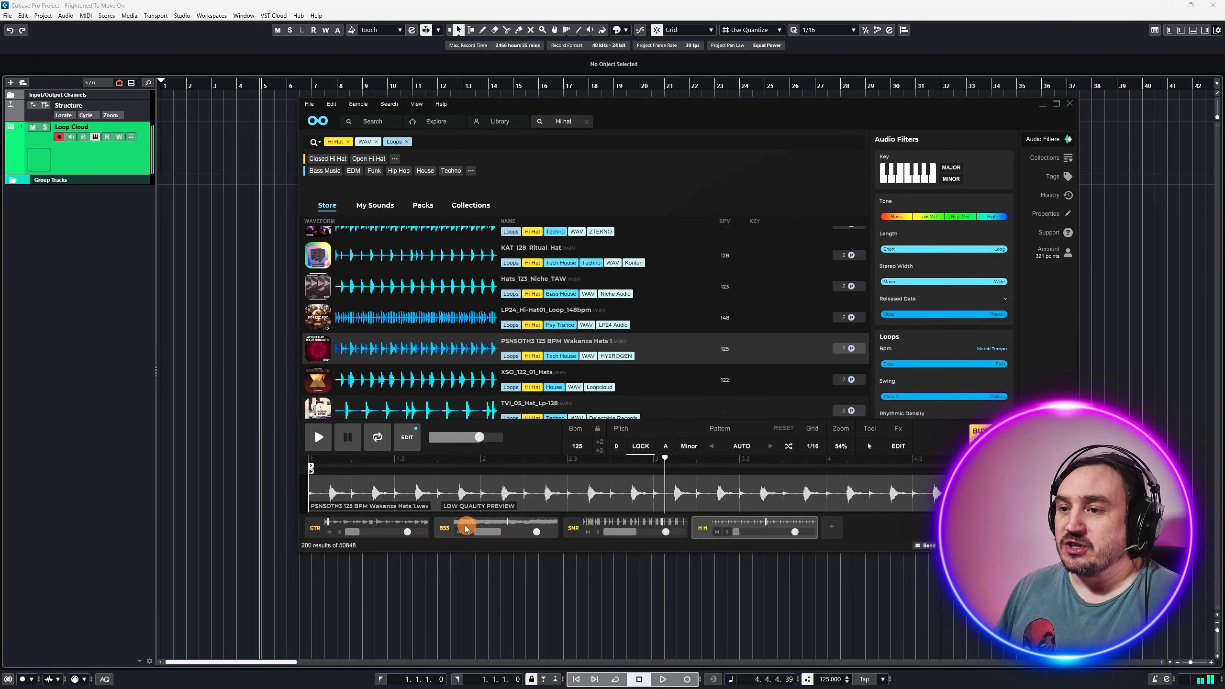
click(617, 445)
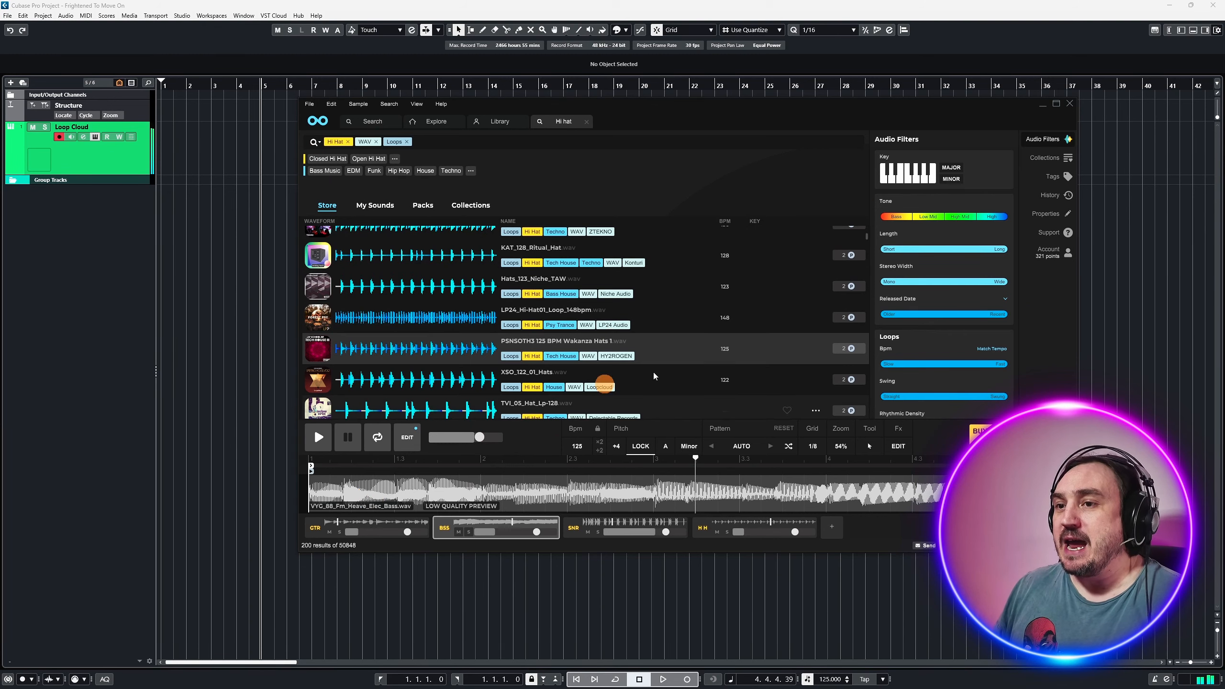
- Create a new collection and name it Hip Hop
click(1066, 158)
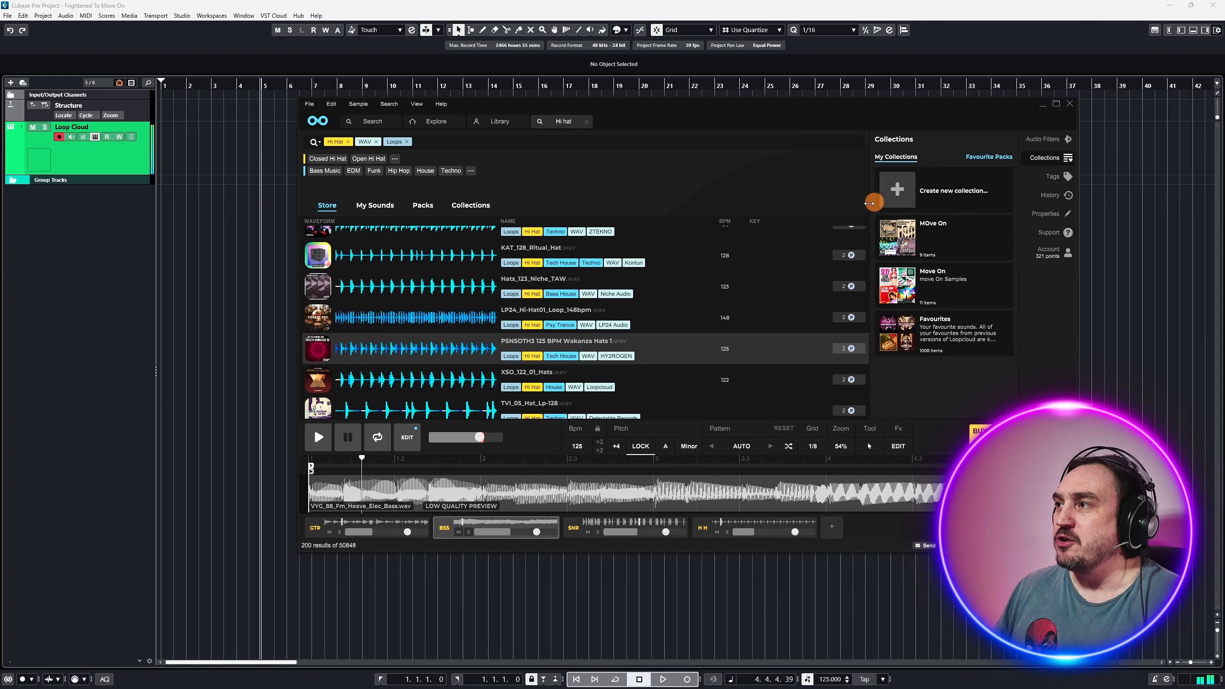
click(948, 189)
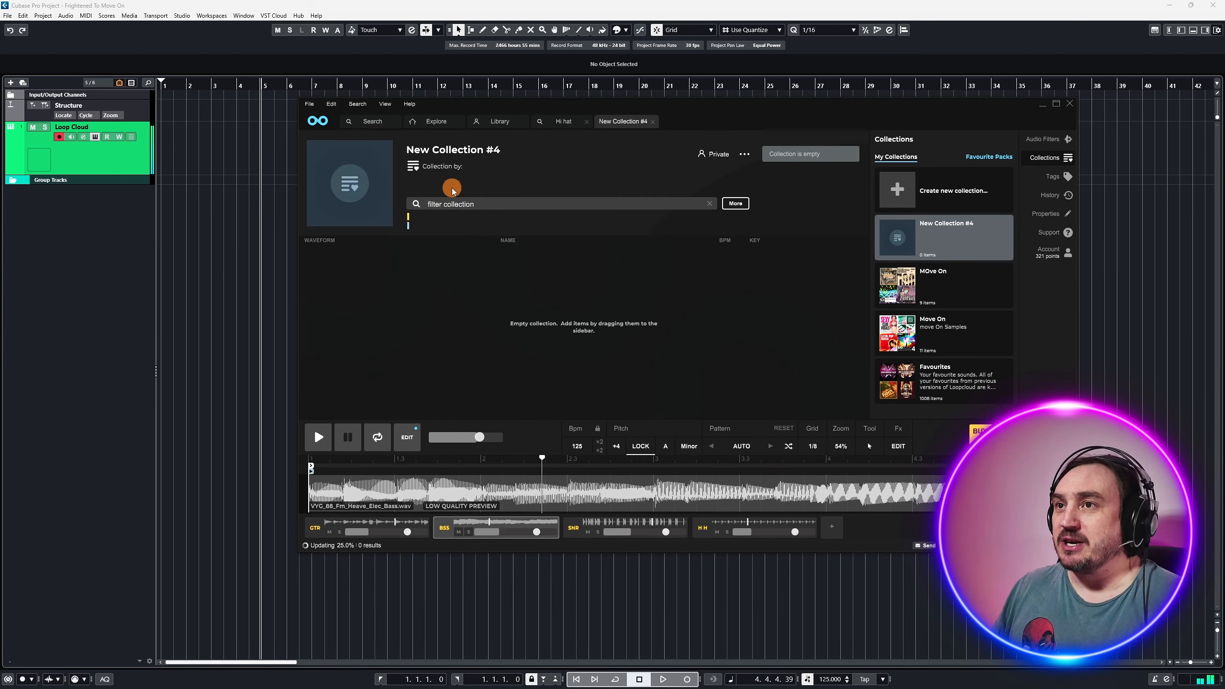
right_click(934, 242)
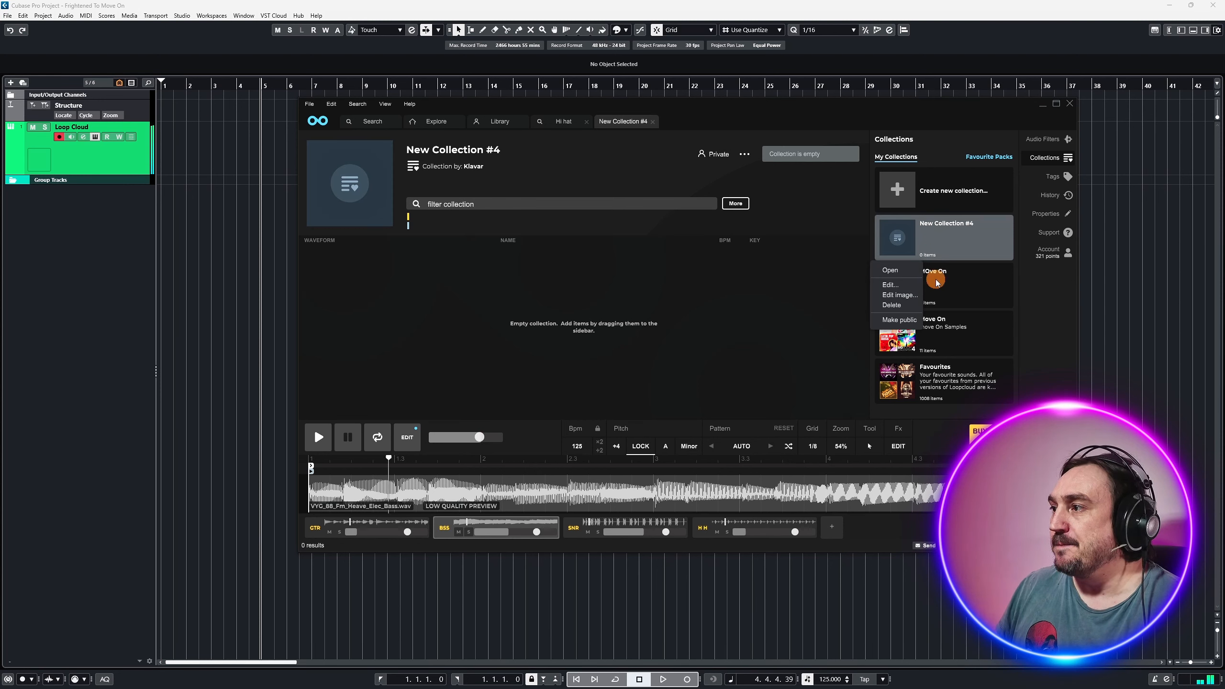
click(944, 233)
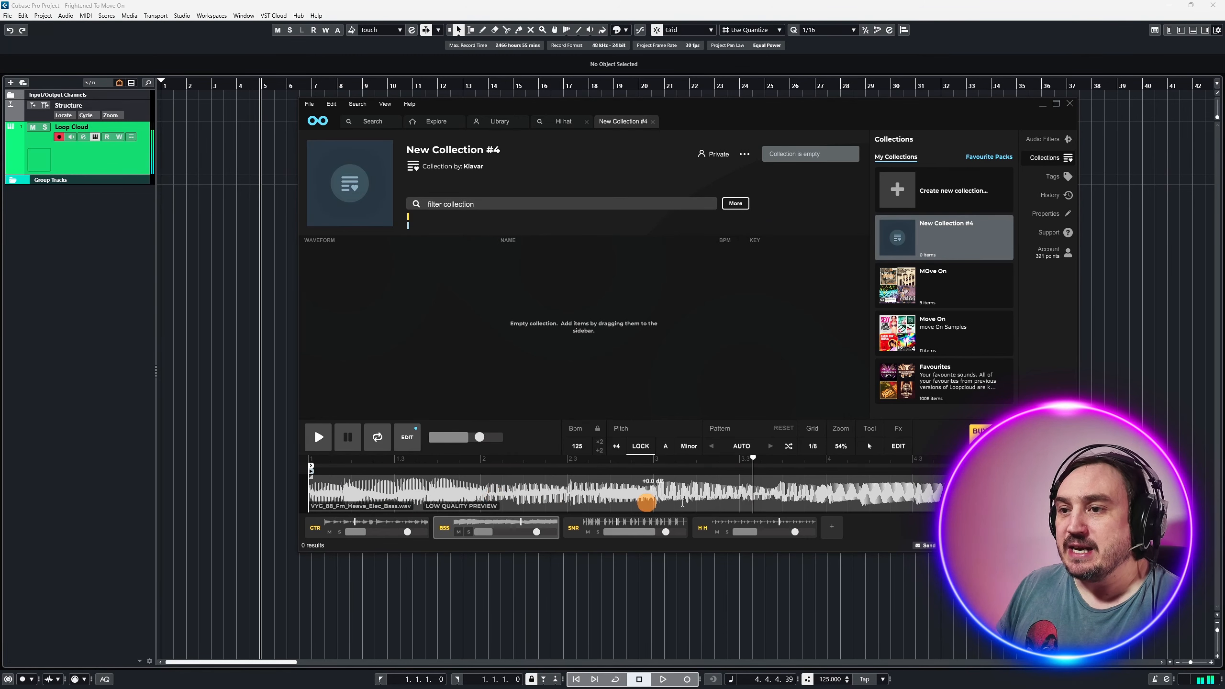
drag(362, 525, 461, 320)
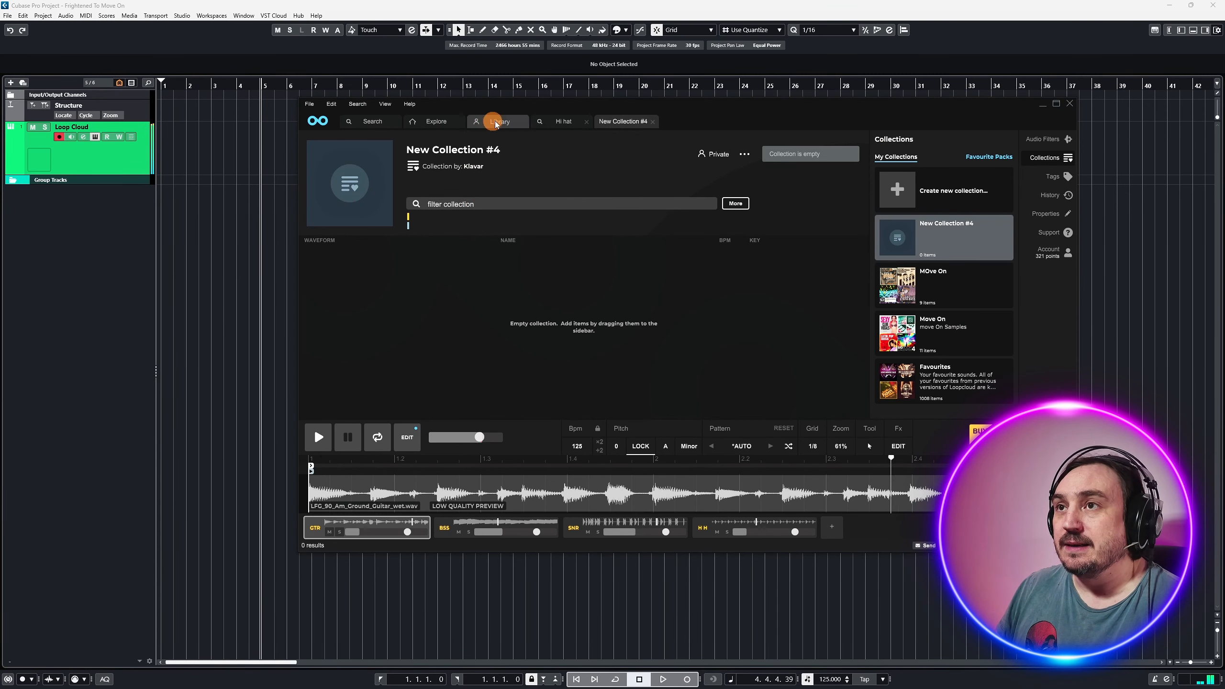
click(453, 151)
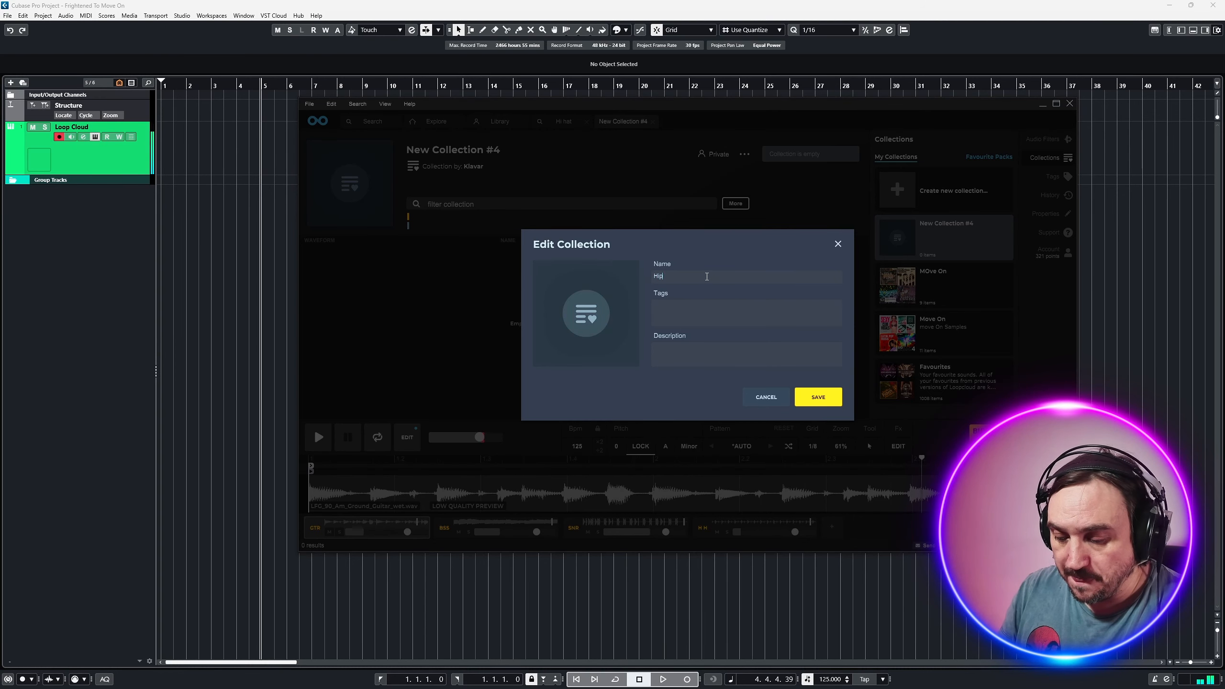
text(Hip Hop)
key(Return)
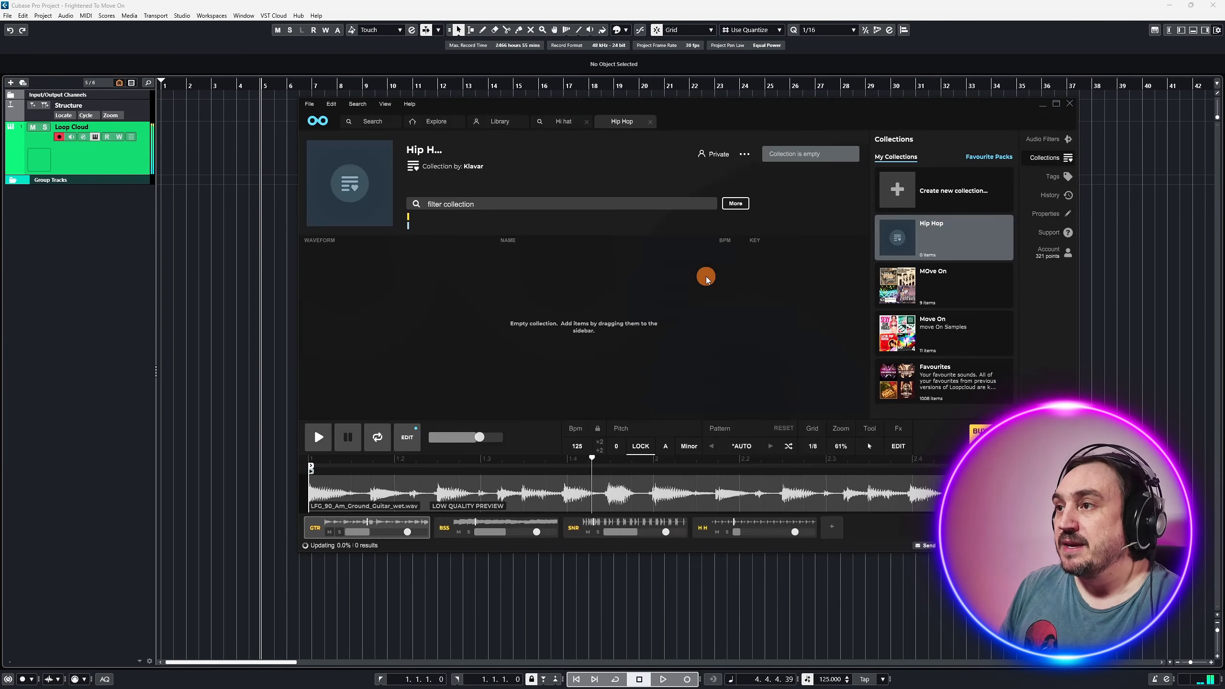
- Return to the hi-hat results and add the PSNSOTH3 125 BPM Wakanza Hats 1 loop to the Hip Hop collection
click(650, 121)
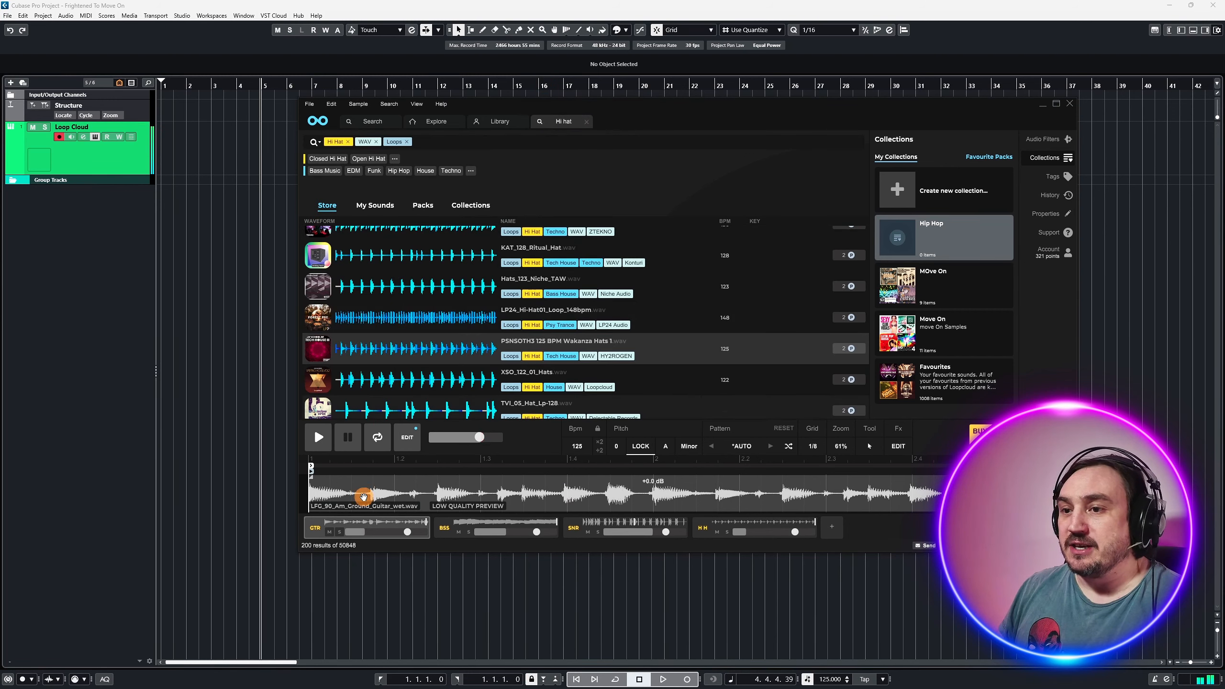
drag(370, 531, 945, 243)
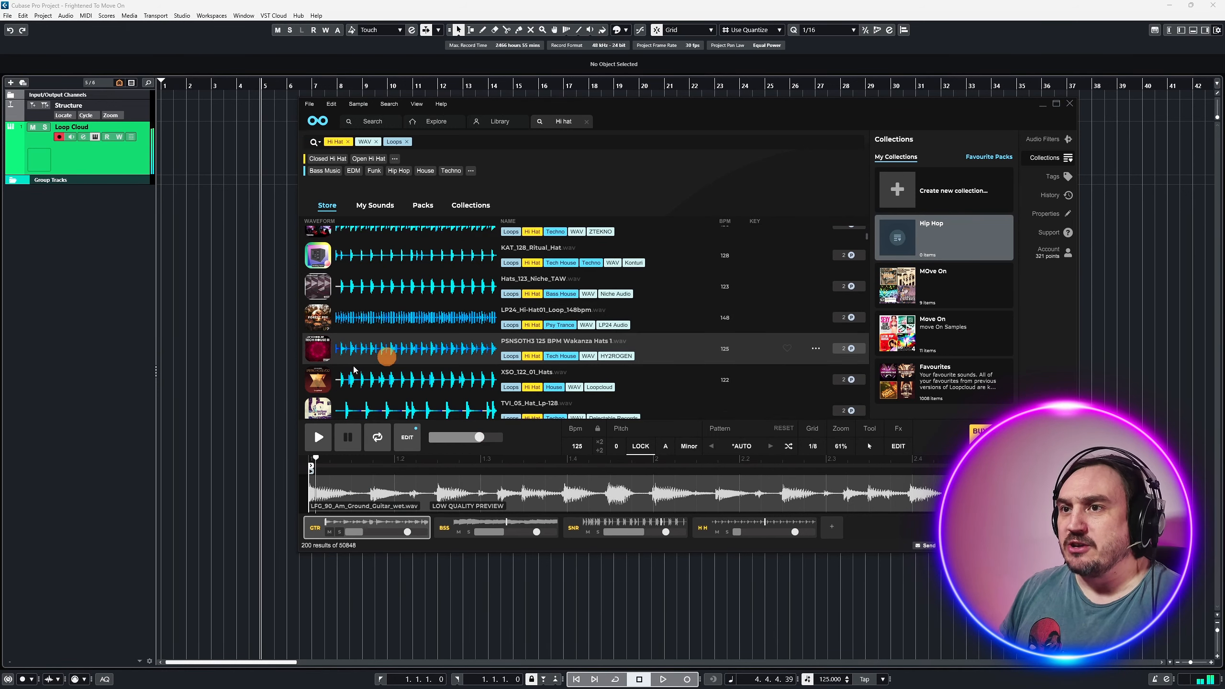
drag(410, 351, 927, 243)
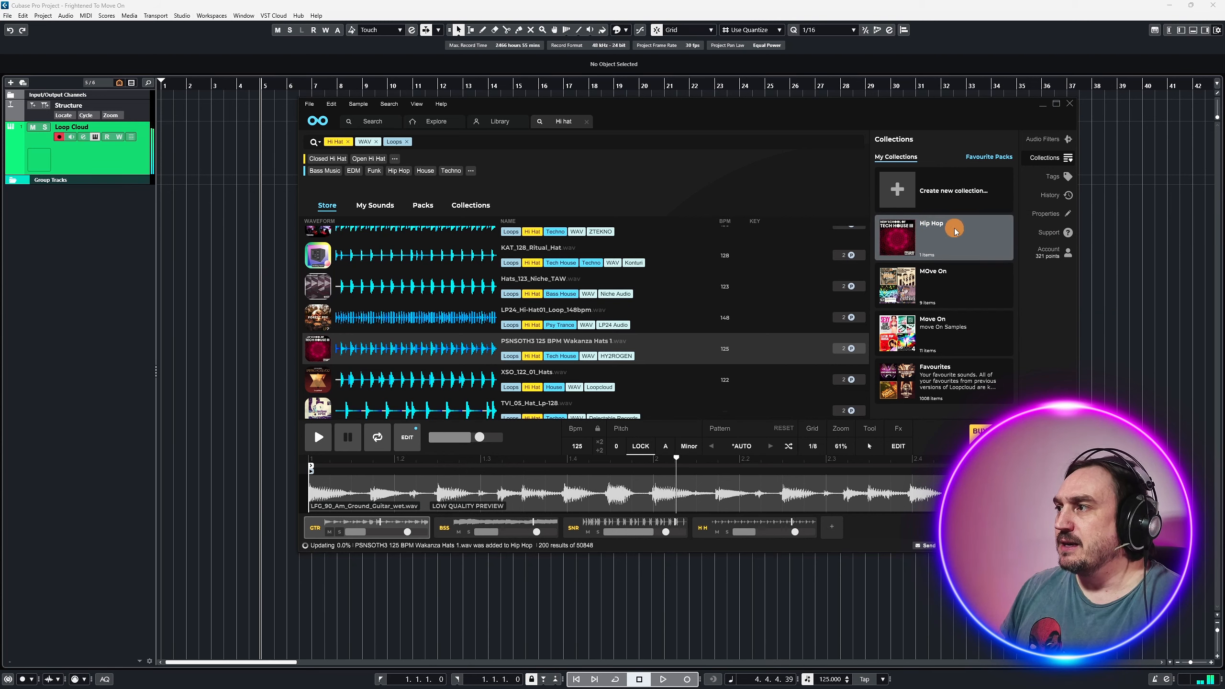
- Reveal the bass track's sample in its pack and add VYG_88_Fm_Heave_Elec_Bass to the Hip Hop collection
drag(467, 526, 444, 526)
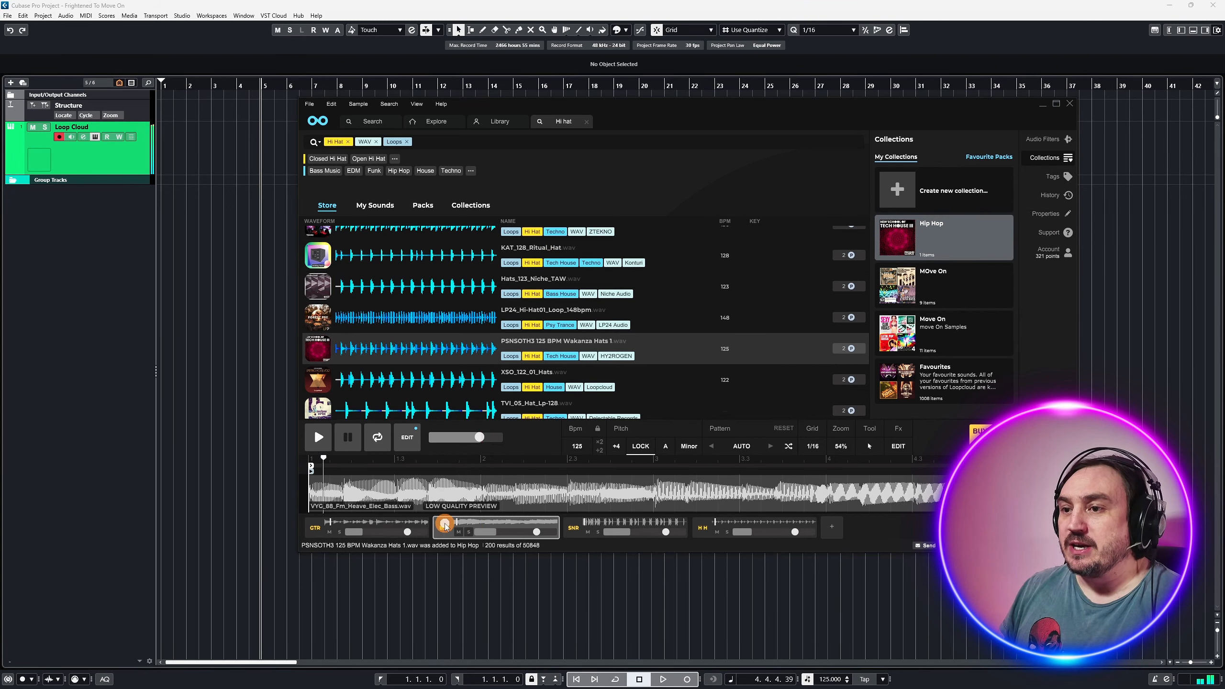
right_click(444, 529)
click(468, 517)
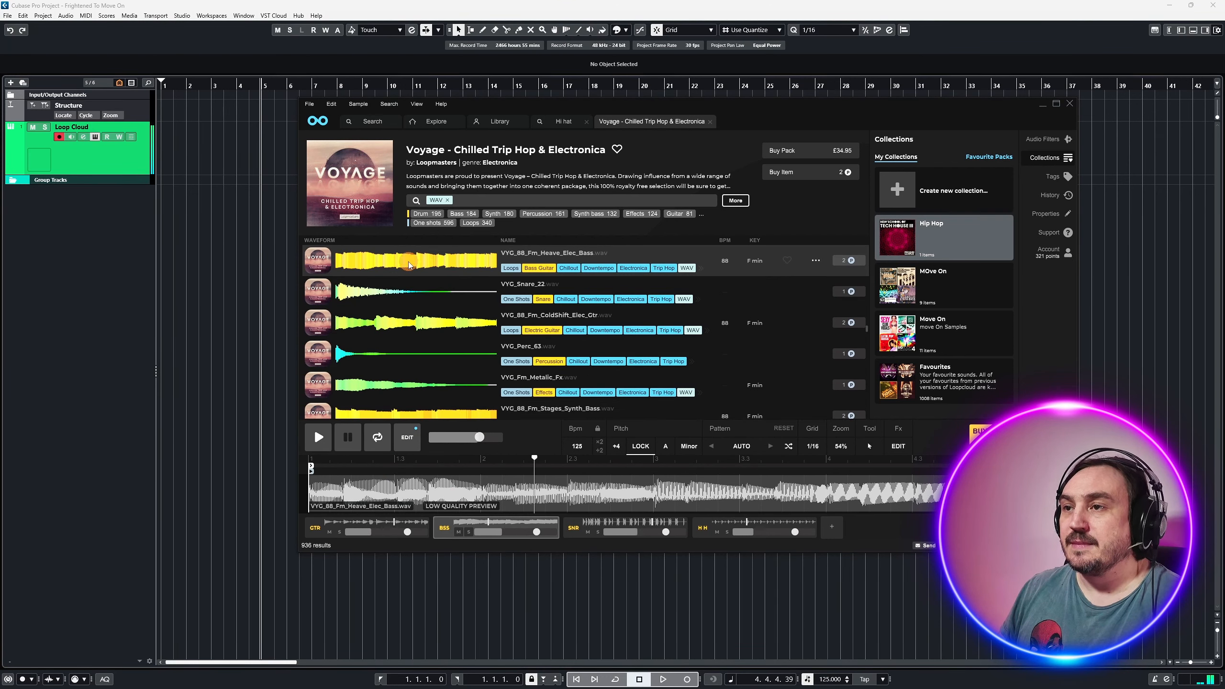
drag(421, 259, 940, 237)
- Add the loops on the snare and hi-hat tracks to the Hip Hop collection directly from the tracks
right_click(618, 526)
mouse_move(634, 517)
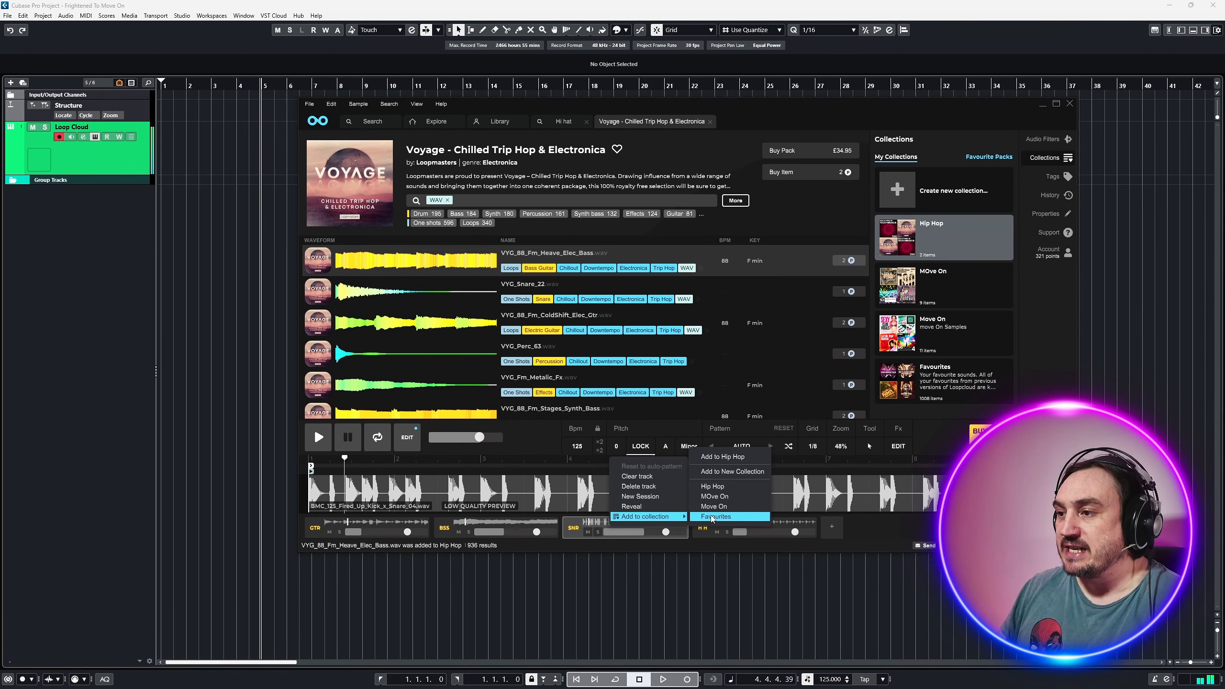
click(712, 485)
right_click(703, 524)
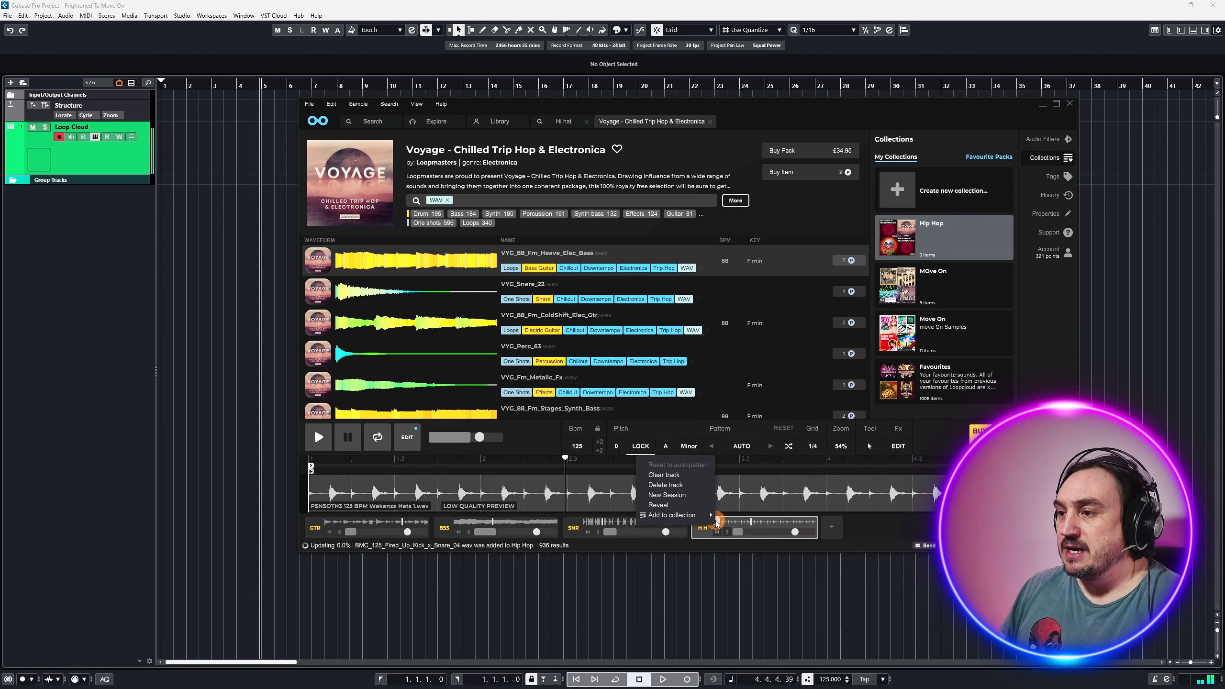
mouse_move(702, 519)
click(746, 485)
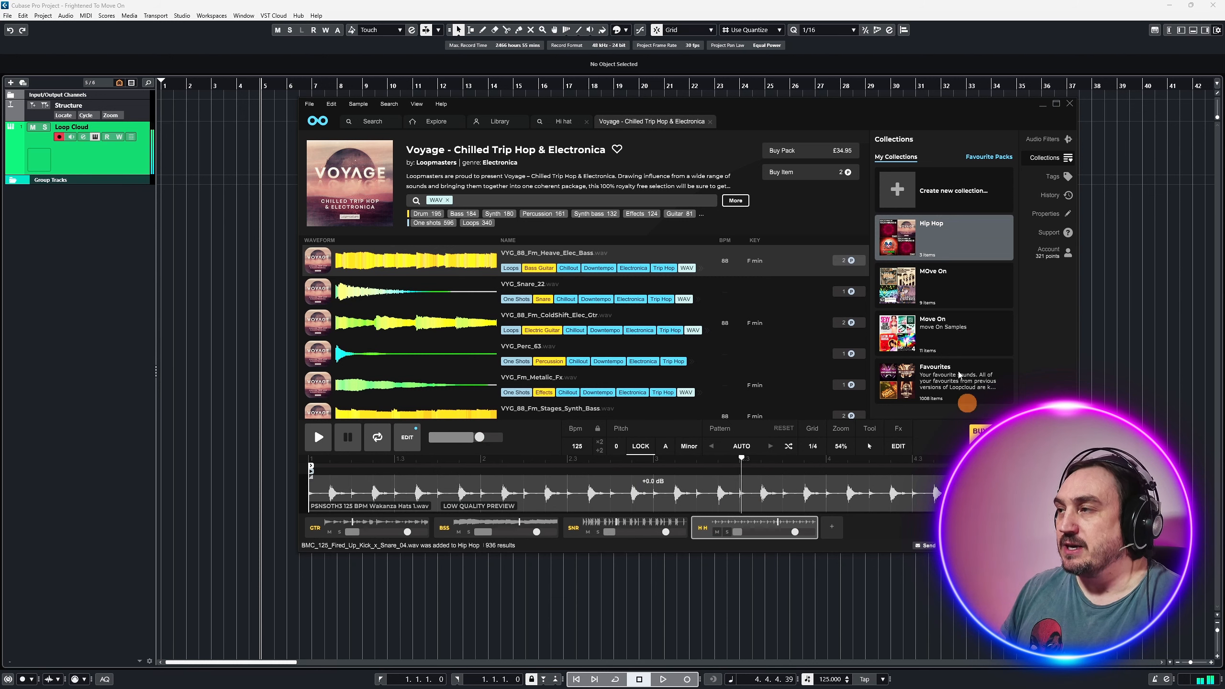
- Open the Hip Hop collection and add the hi-hat track's loop to it once more
click(999, 247)
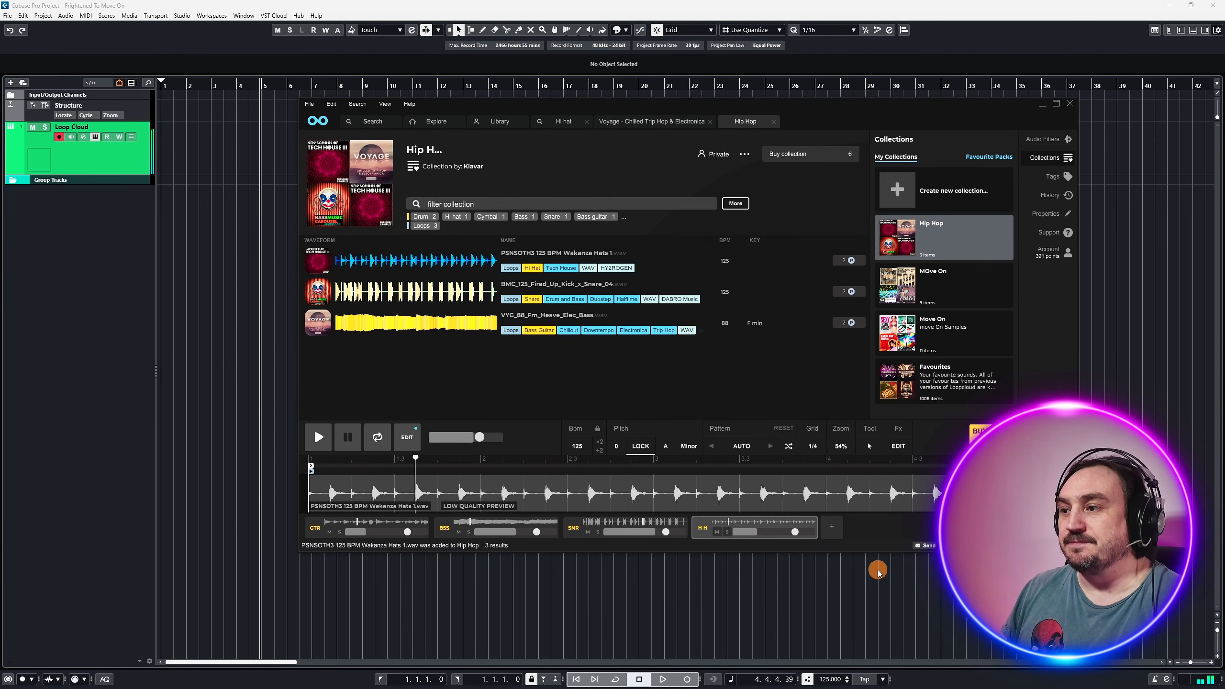
right_click(759, 529)
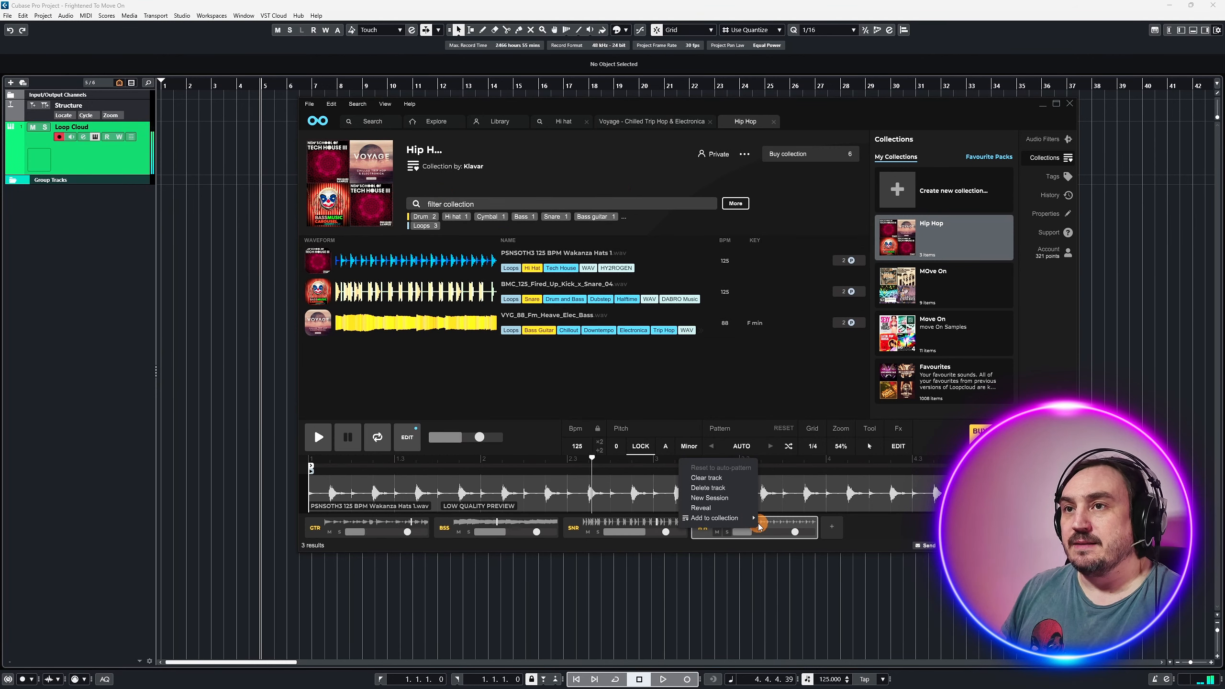
mouse_move(746, 521)
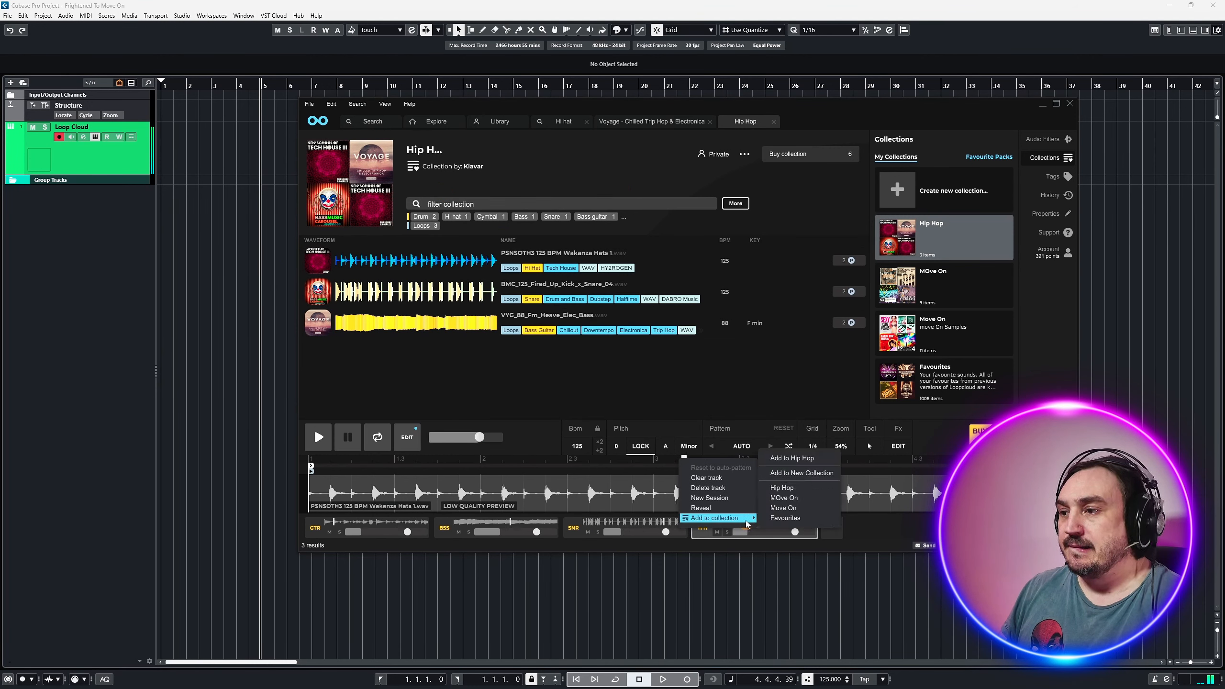
click(790, 489)
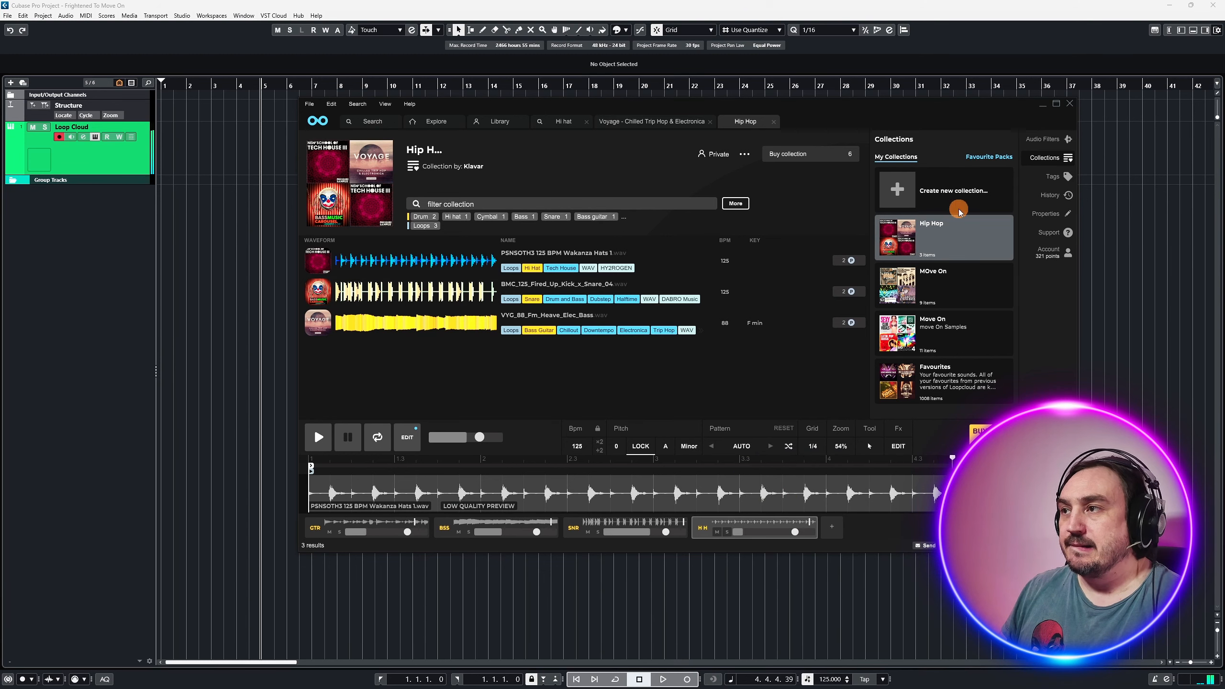
- Switch to the MOve On collection and back to Hip Hop, and add the guitar track's LFG_90_Am_Ground_Guitar_wet loop to Hip Hop
click(955, 273)
click(957, 239)
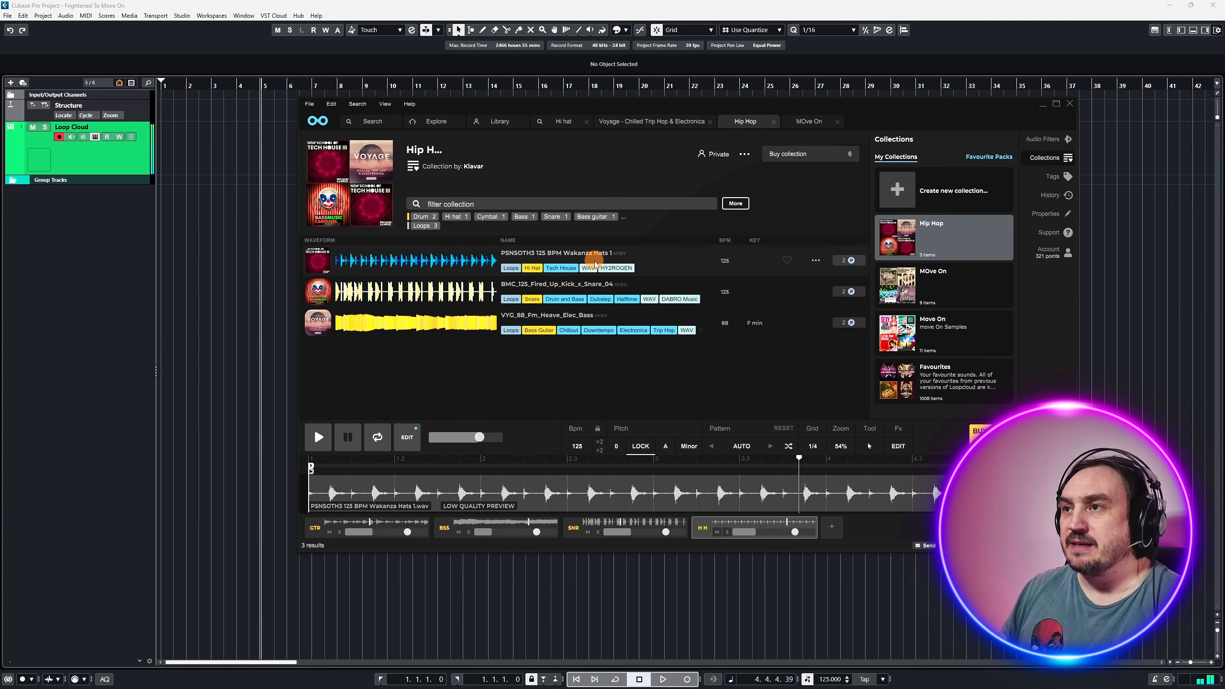
right_click(379, 523)
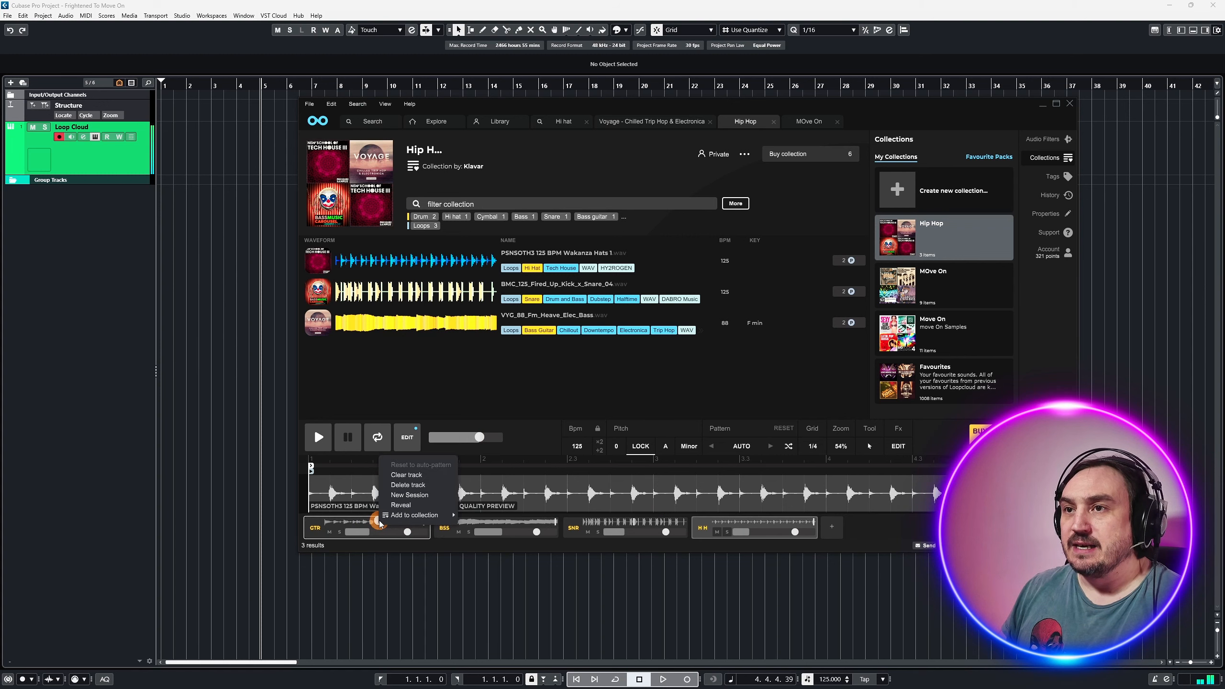
mouse_move(410, 517)
click(489, 487)
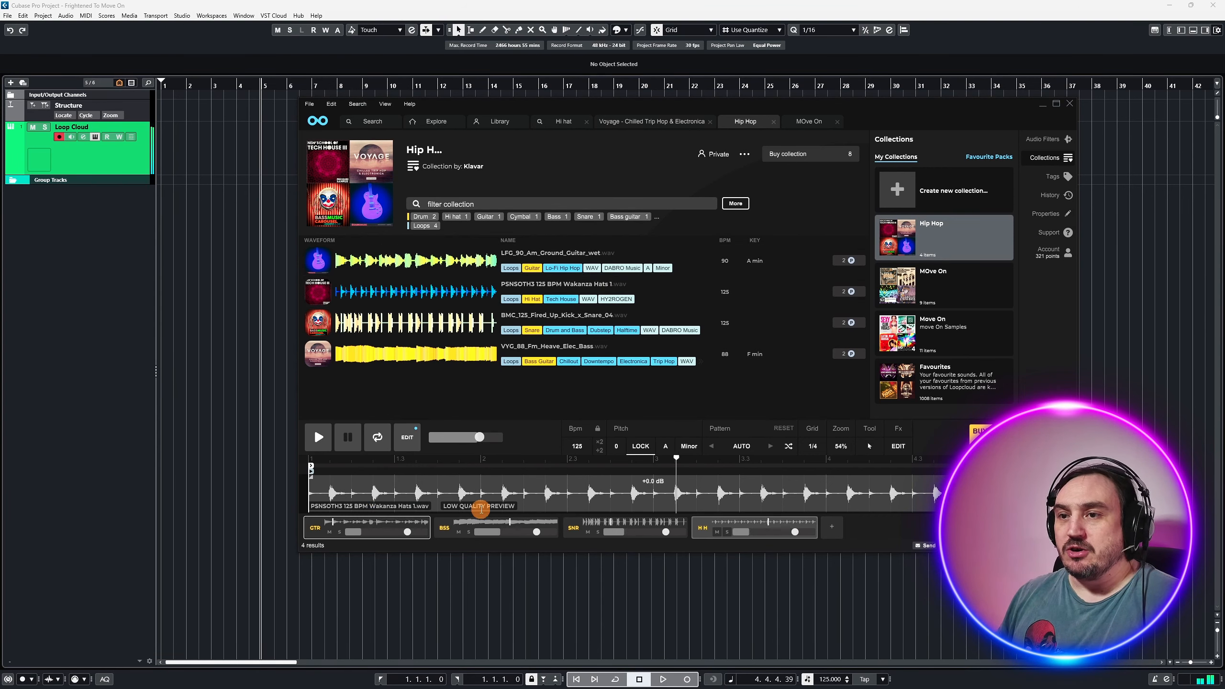
- Clear the hi-hat, snare, bass and guitar tracks so all four are empty
right_click(798, 527)
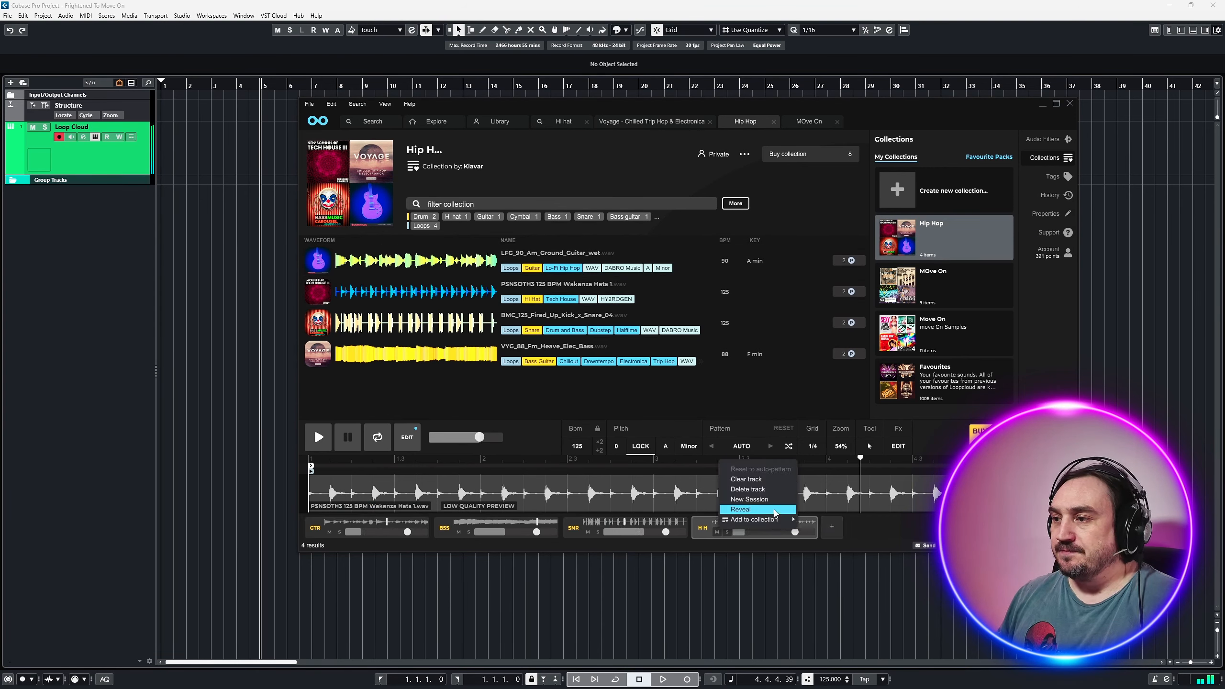
click(773, 483)
right_click(589, 527)
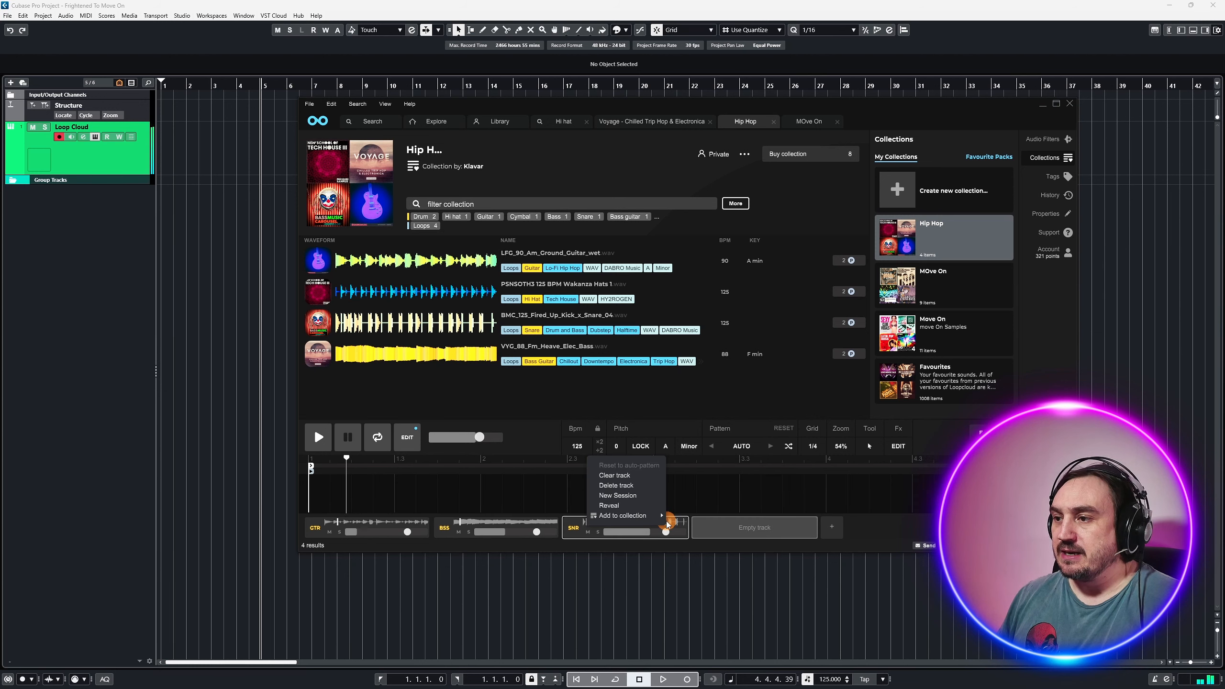
click(622, 482)
right_click(542, 526)
click(575, 478)
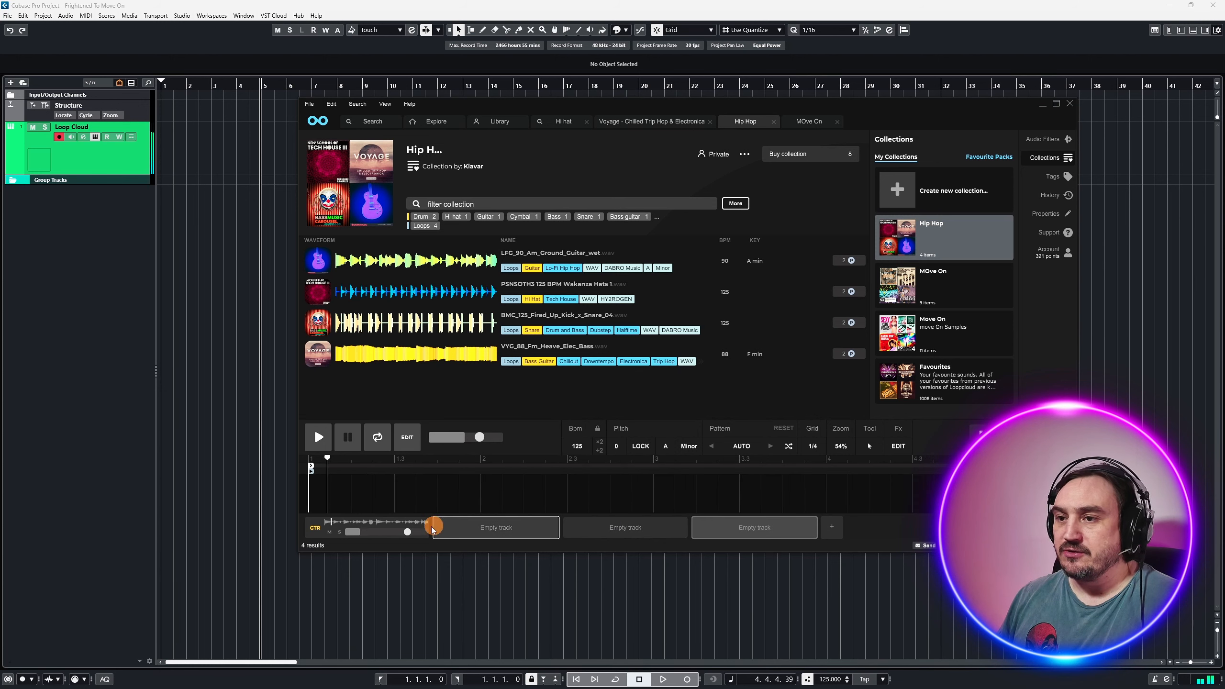
right_click(412, 524)
click(455, 476)
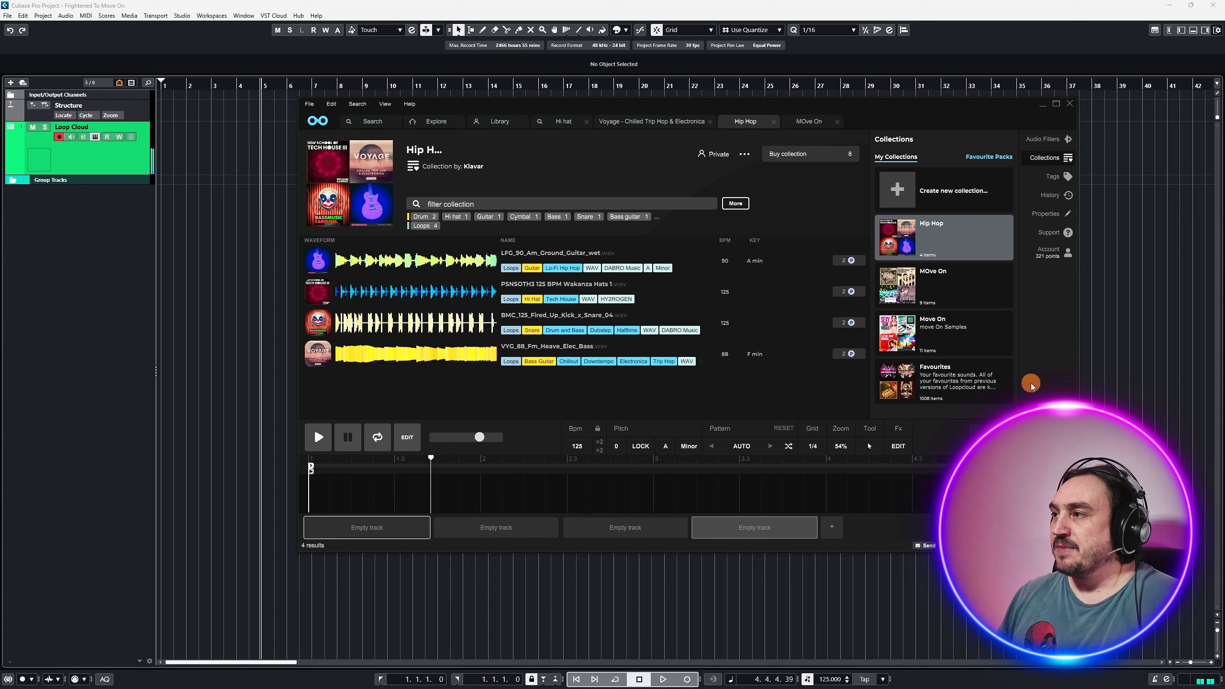
- Open the MOve On collection and audition the SFK_118_G_Electric_Guitar_6 loop
click(929, 295)
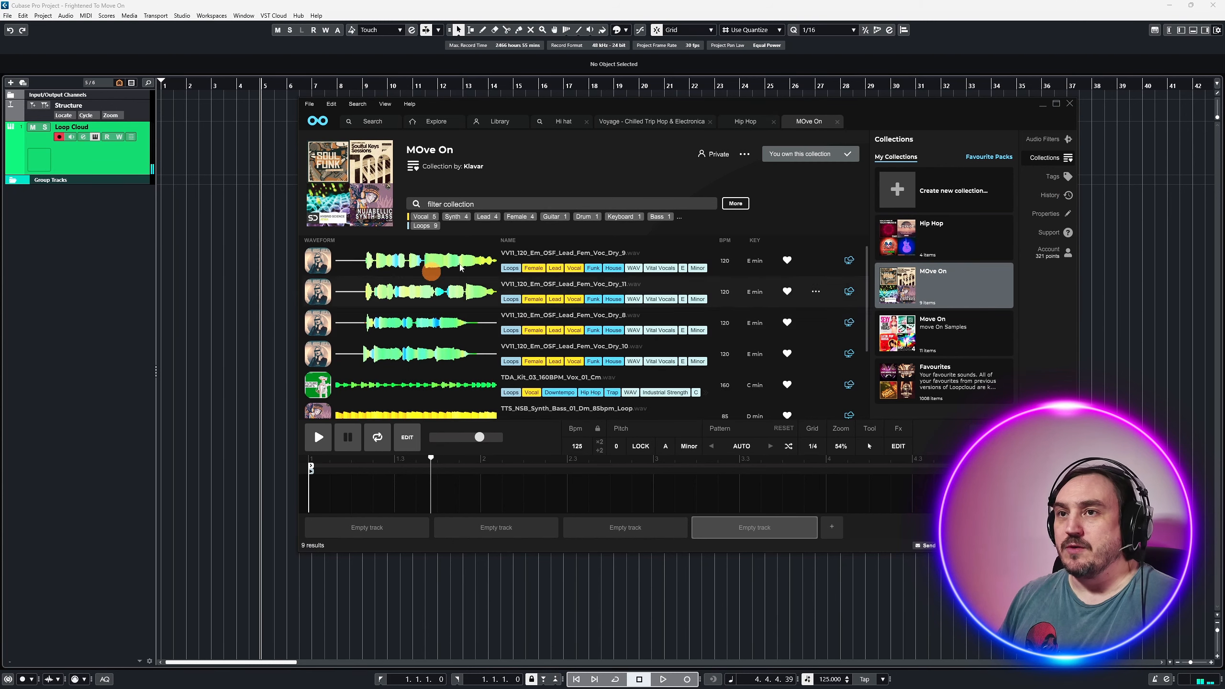
scroll(509, 274, down, 3)
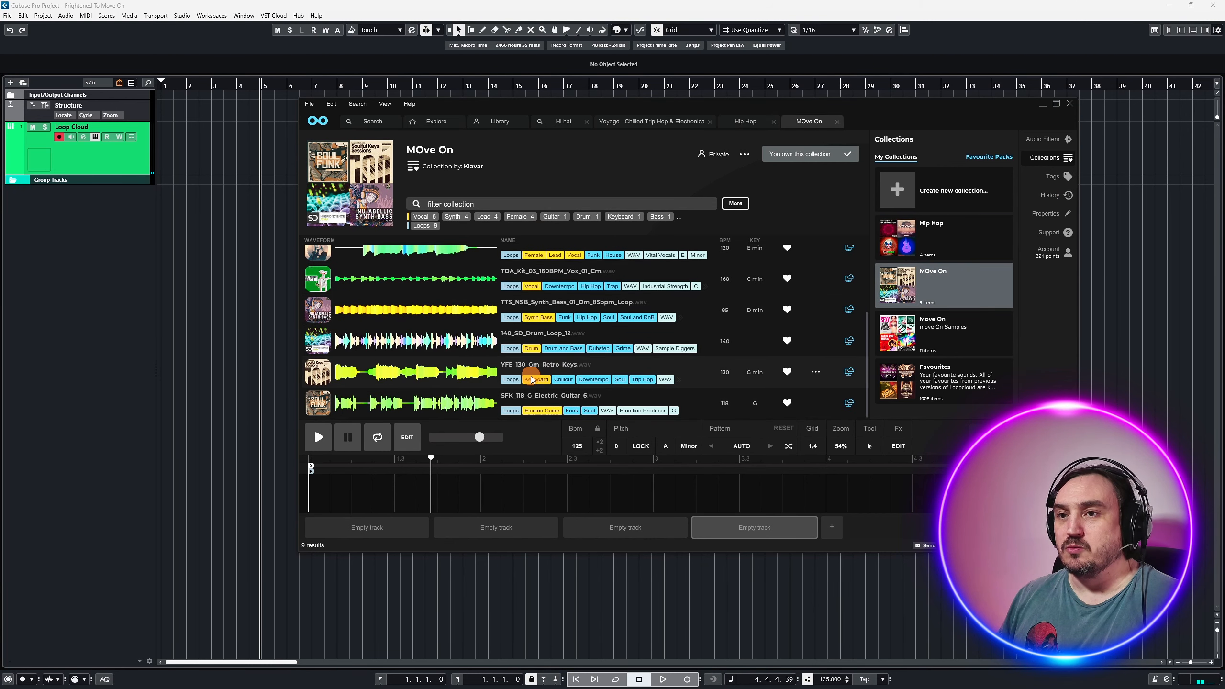
click(474, 413)
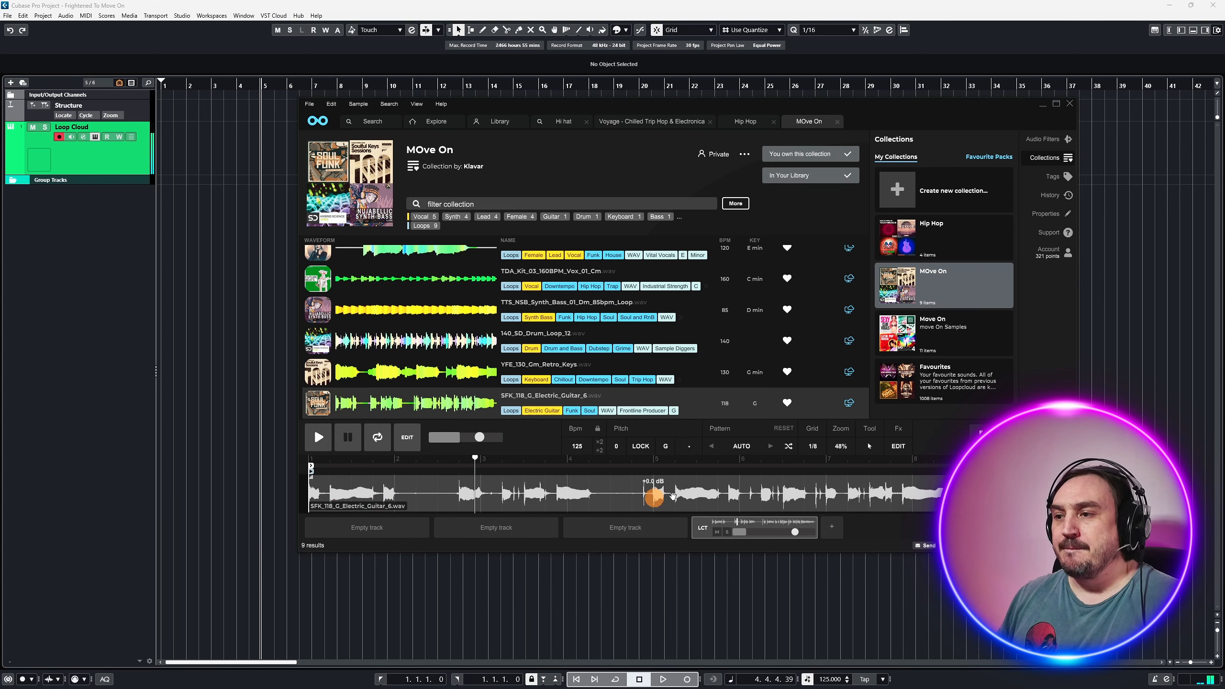
- Clear the electric guitar loop from its Loopcloud track and collapse the multitrack editor
right_click(792, 521)
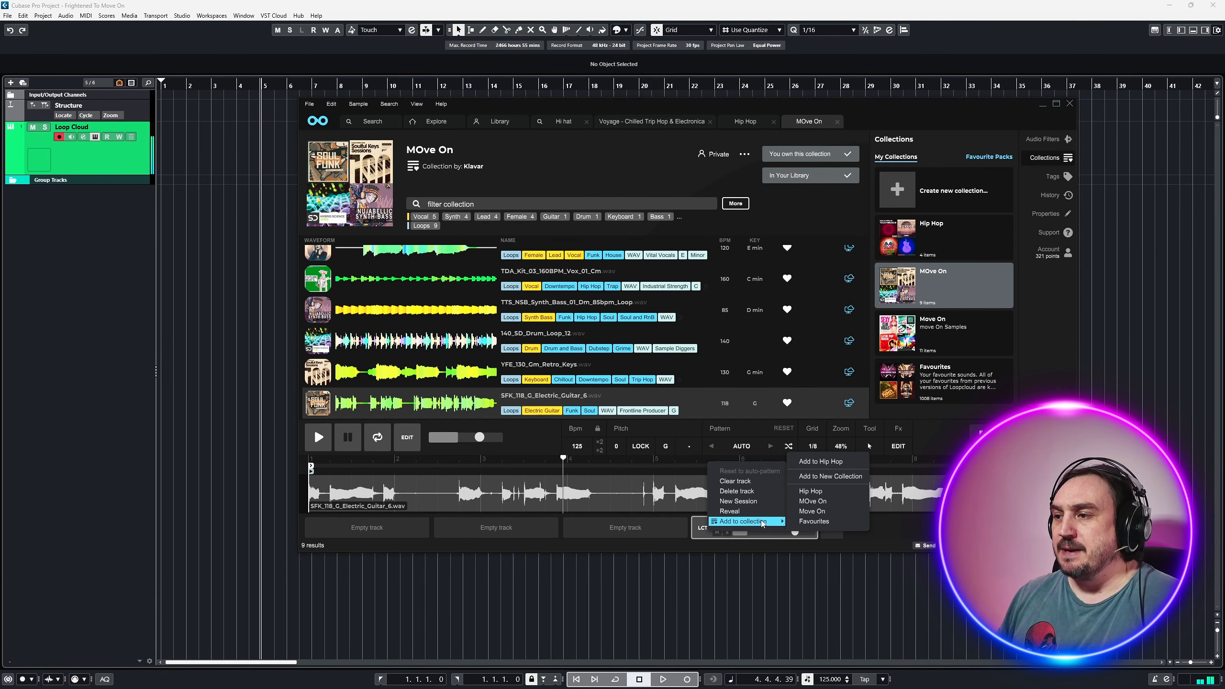
click(748, 487)
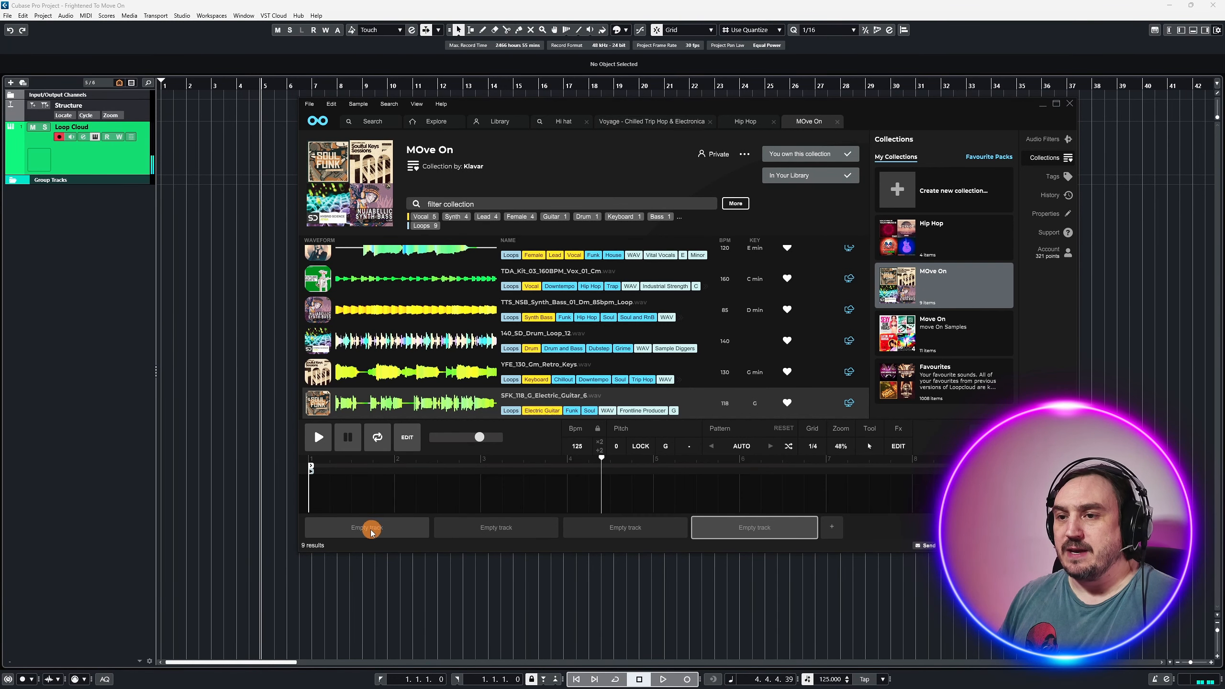
click(410, 436)
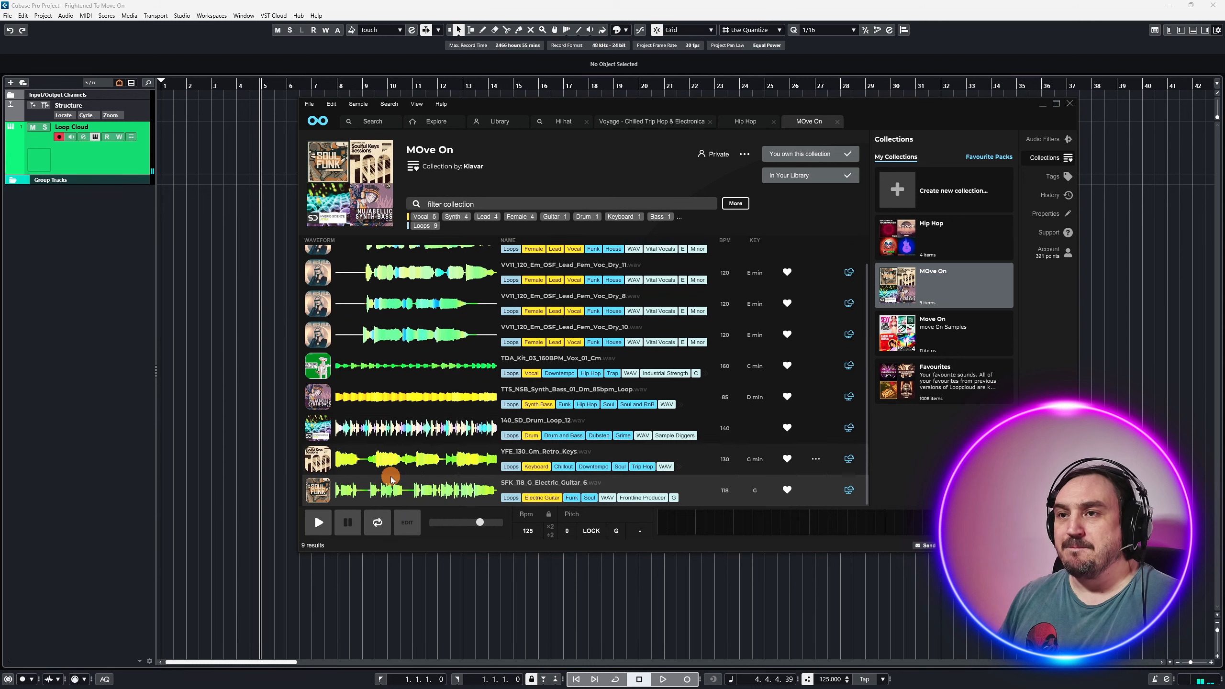
- Load SFK_118_G_Electric_Guitar_6 in the player and import it onto a new Cubase track at bar 1
click(374, 493)
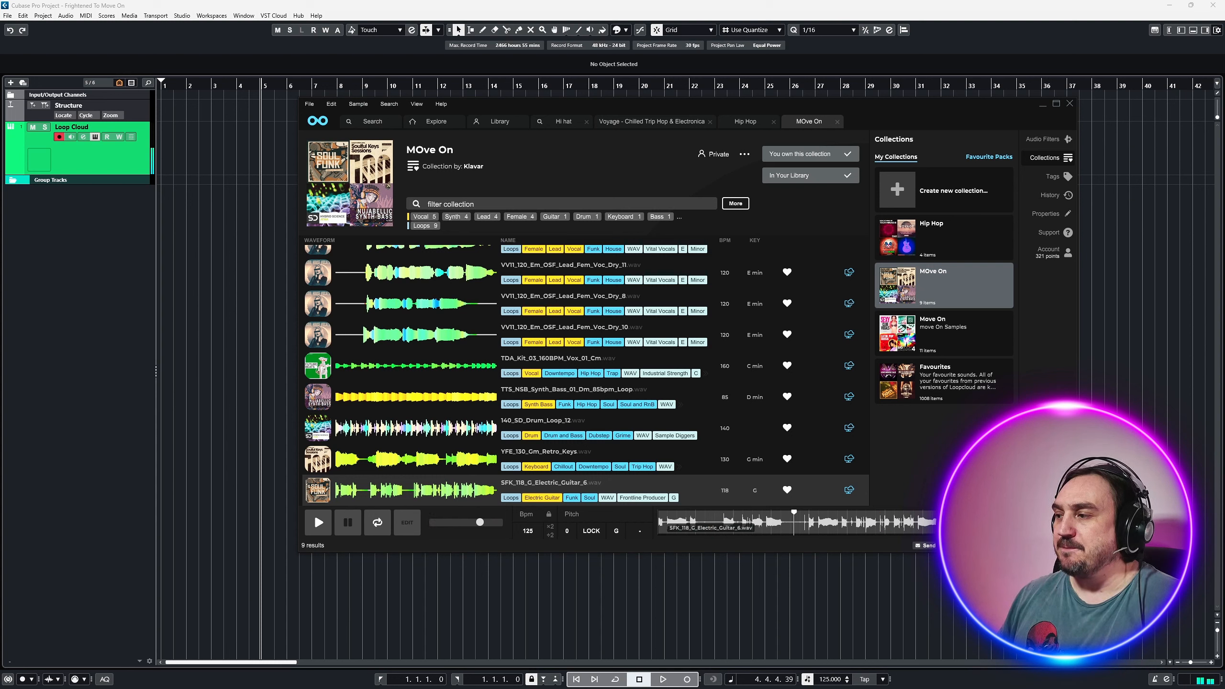
drag(236, 156, 161, 205)
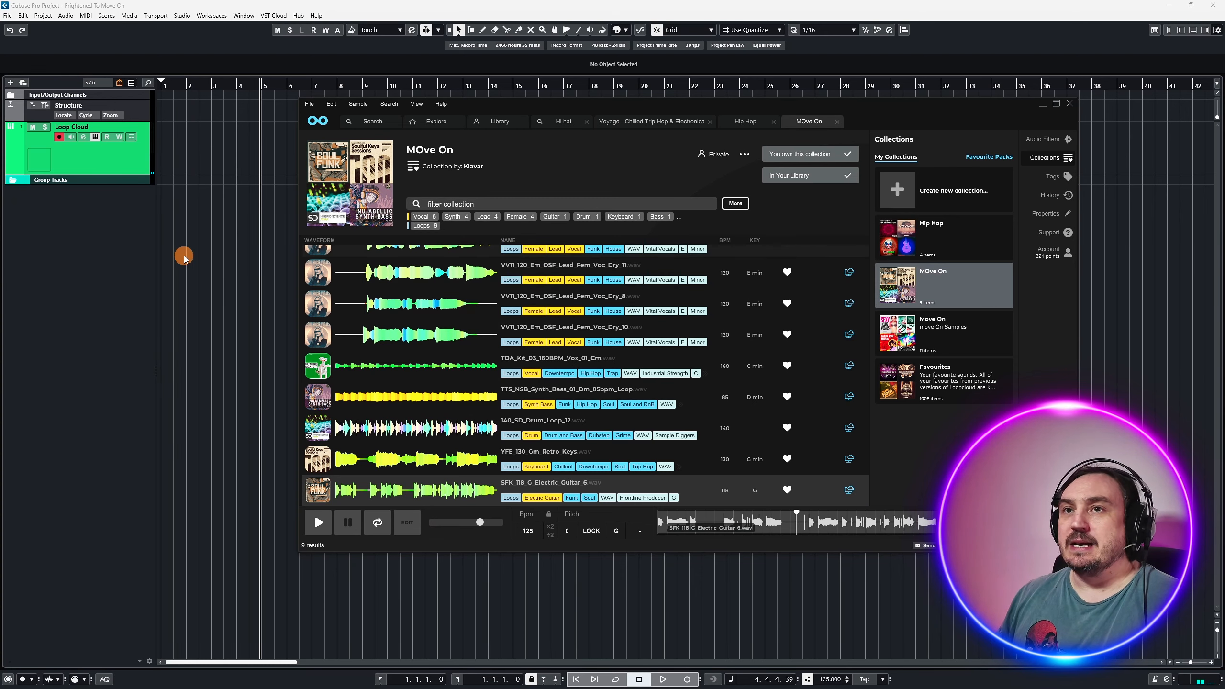
click(679, 428)
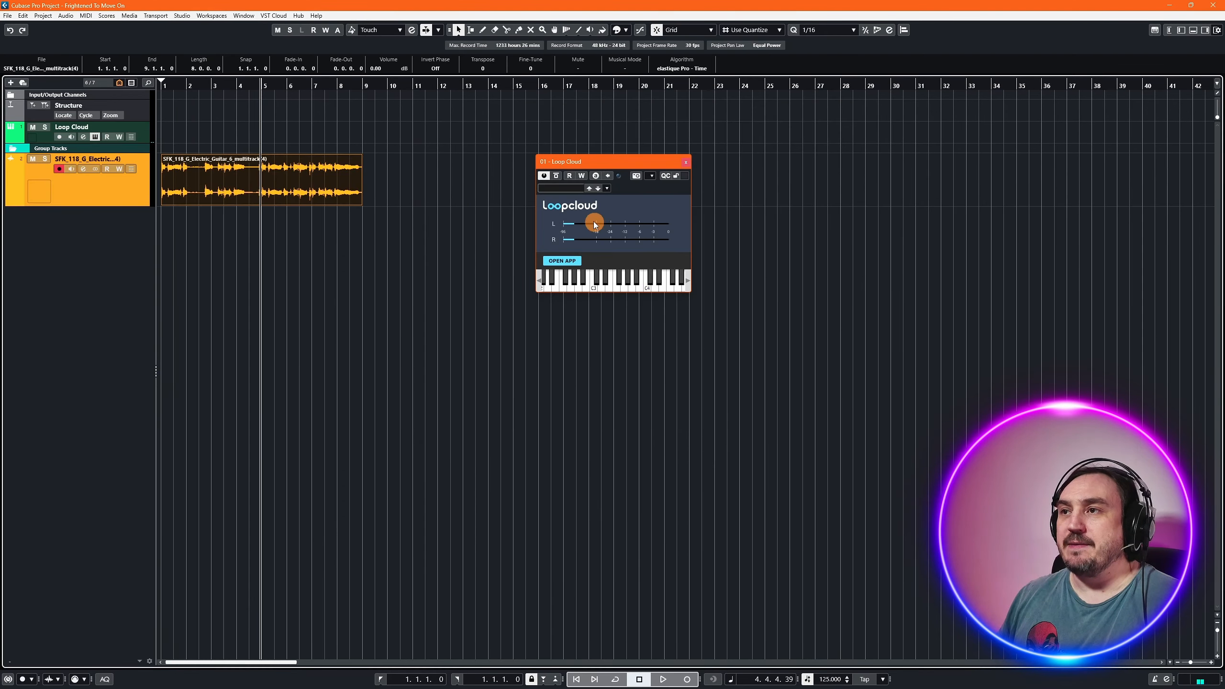
- Set the locators to the guitar event, bars 1 to 9, and play that range in cycle mode
key(p)
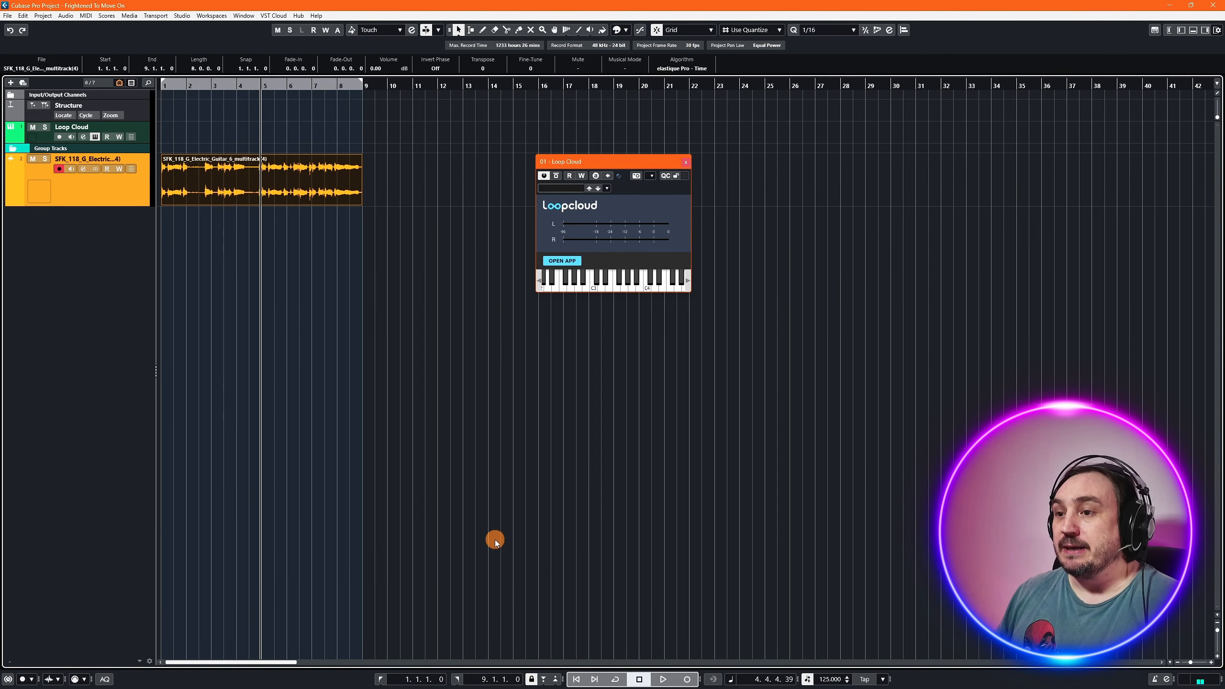
click(615, 680)
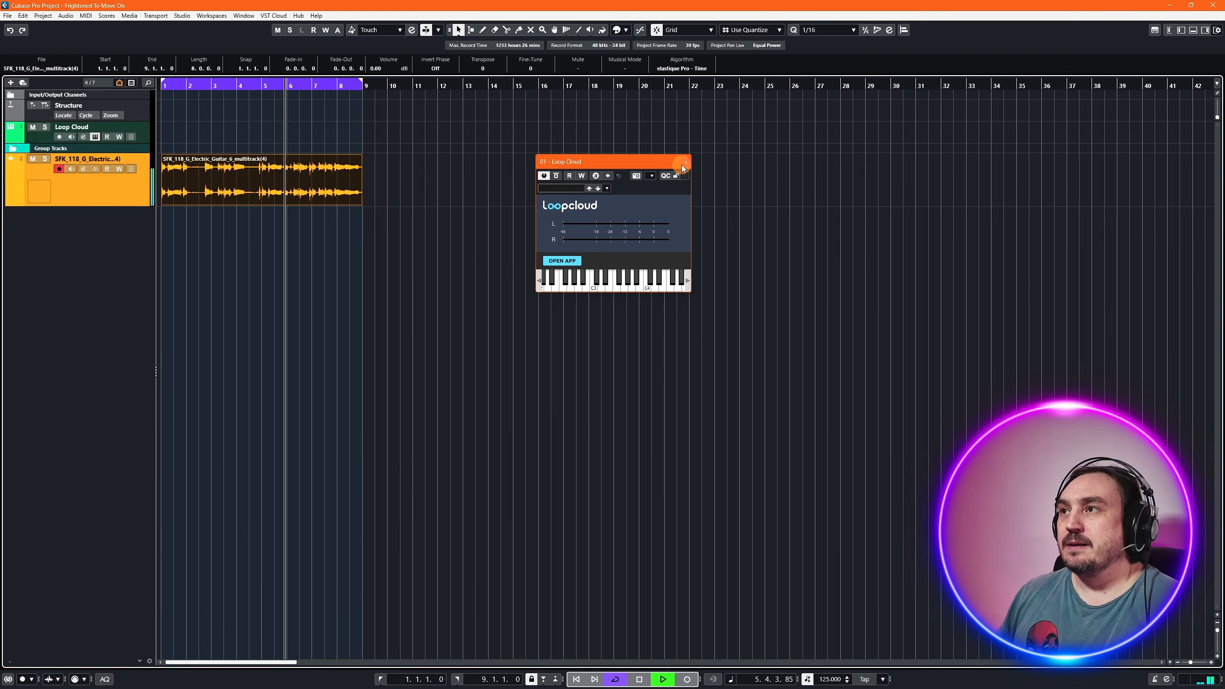
mouse_move(514, 686)
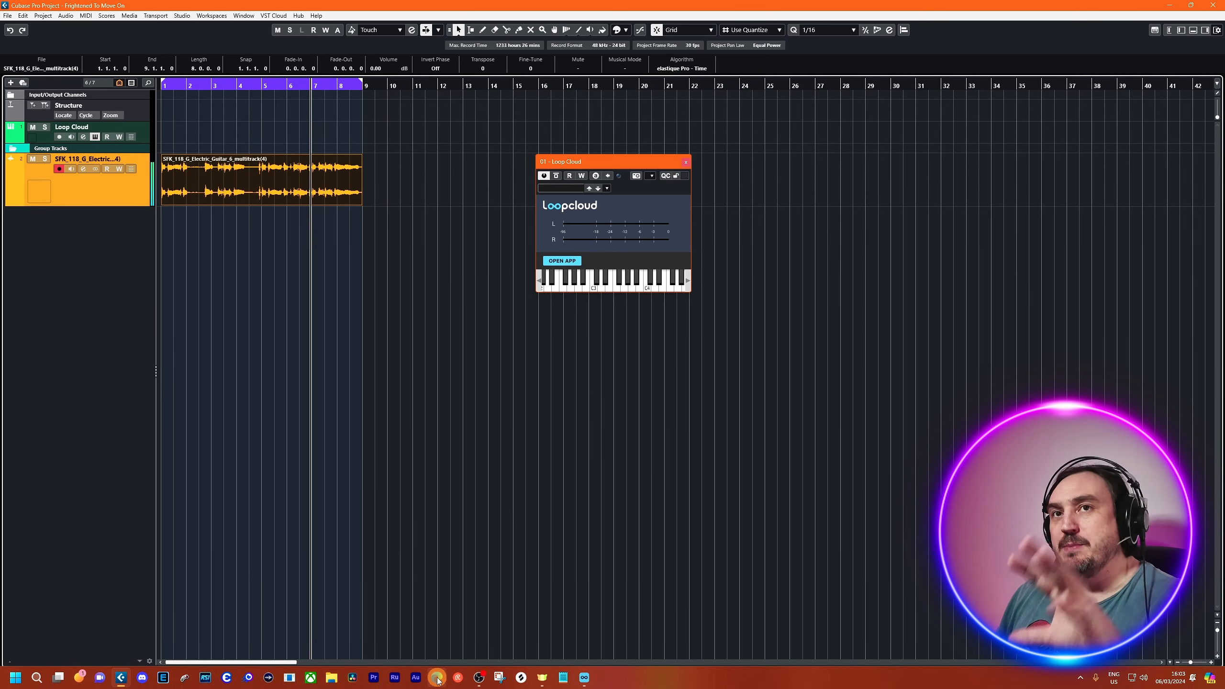
- Rename the imported audio track as Guitar and give its audio event the description Guitar
double_click(100, 158)
text(Guit)
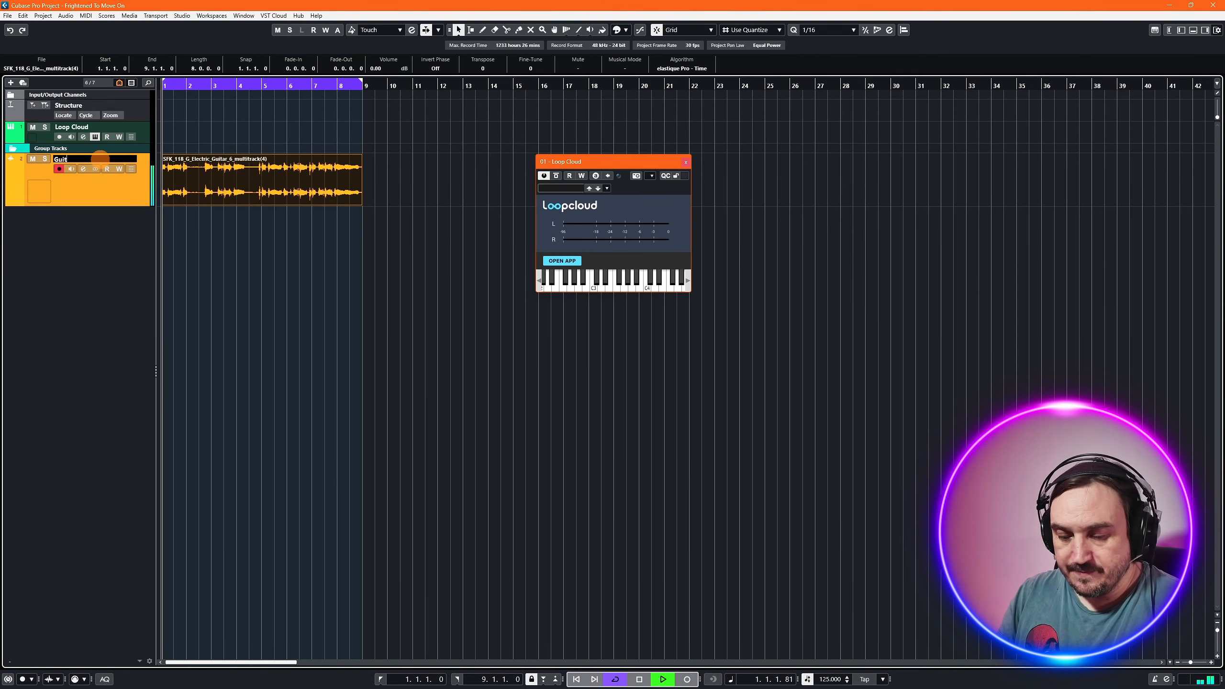
text(as)
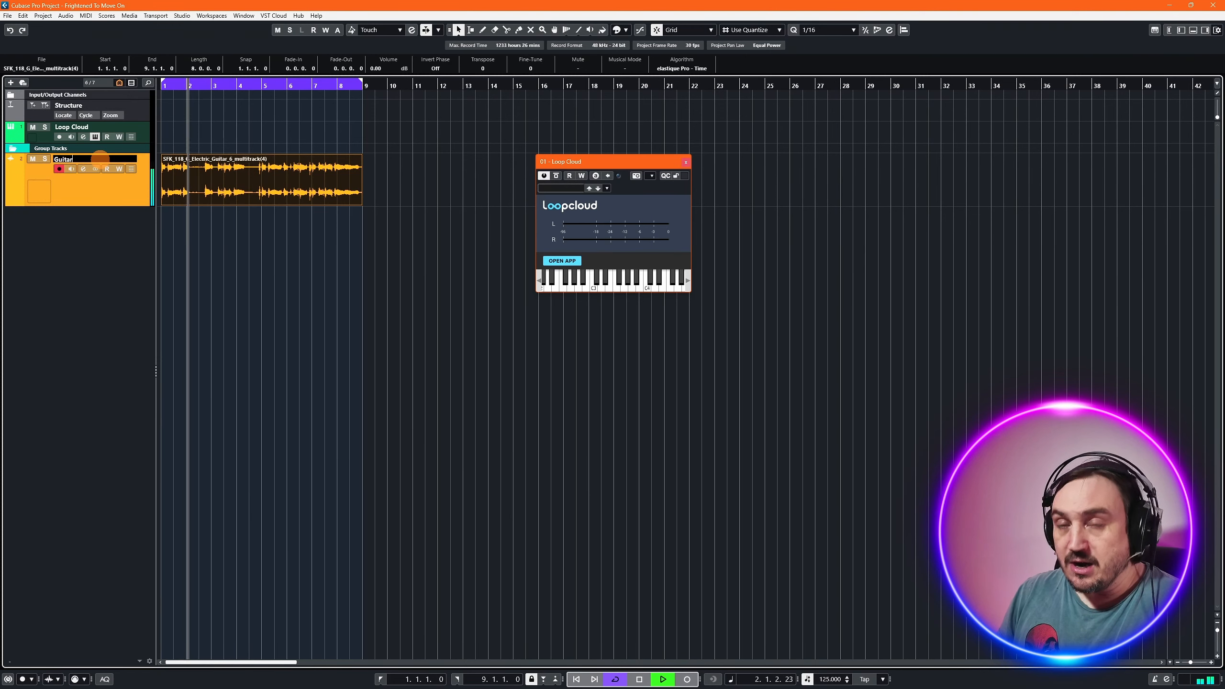
key(Return)
click(228, 197)
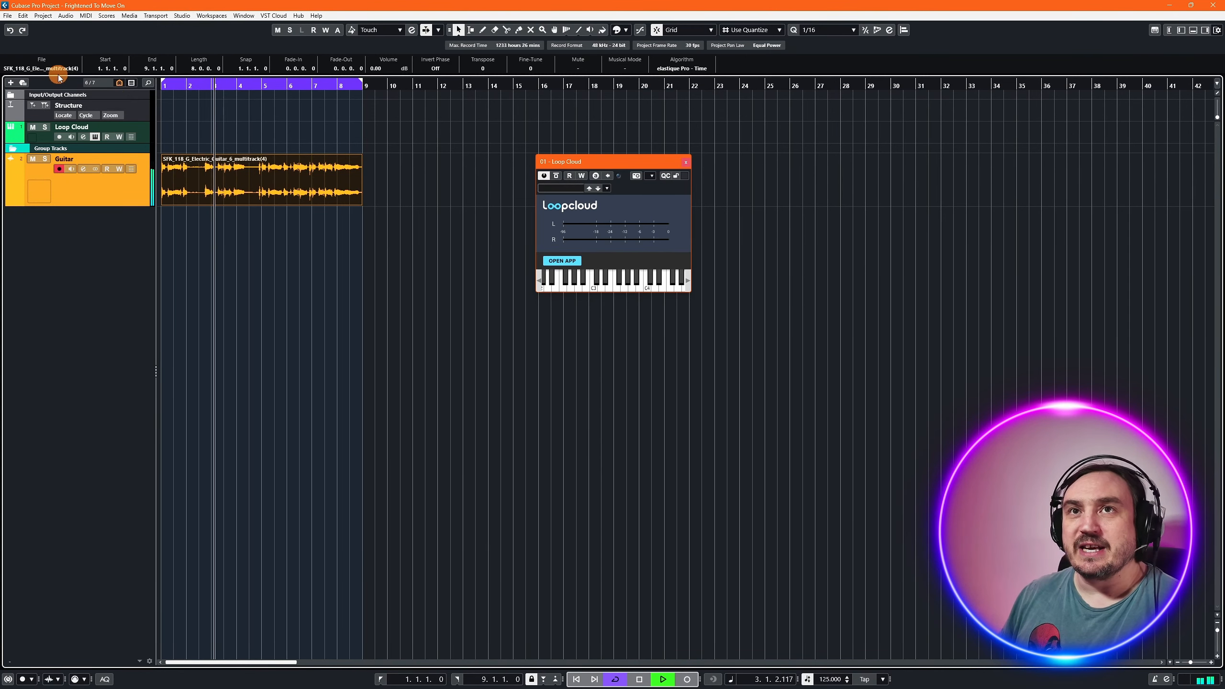
text(Gui)
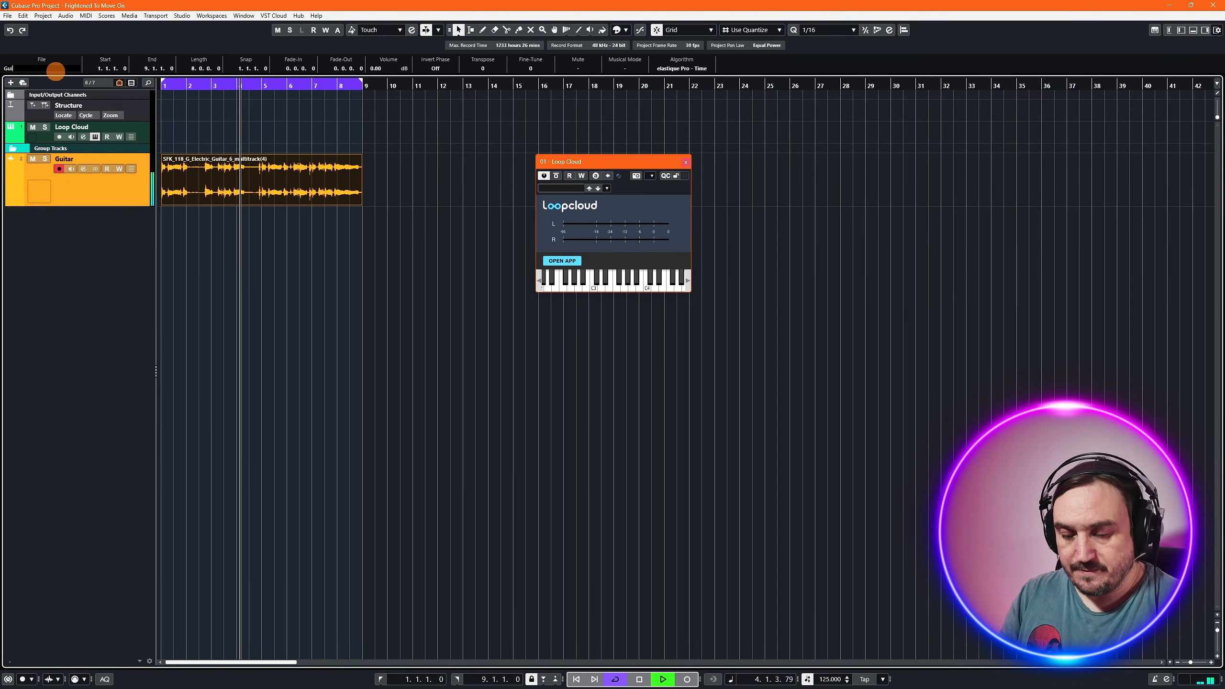
text(tar)
key(Return)
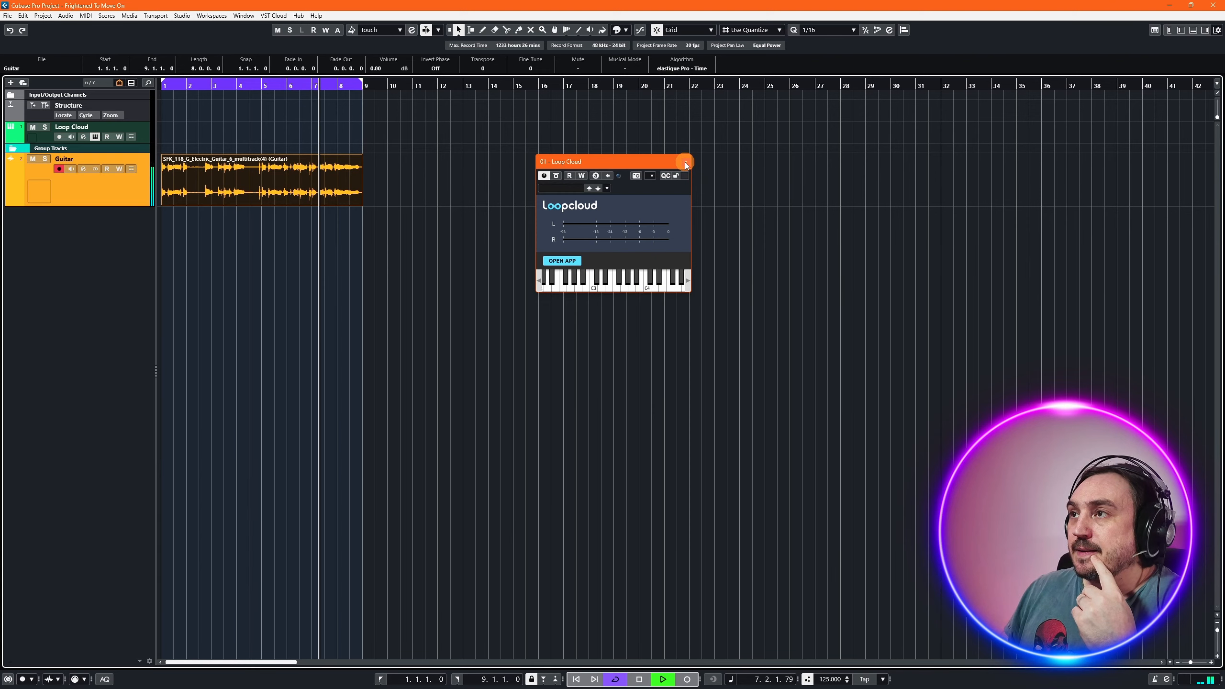
- Switch back to Loopcloud, audition 140_SD_Drum_Loop_12, and import it onto a new Cubase track below Guitar at bar 1
click(551, 262)
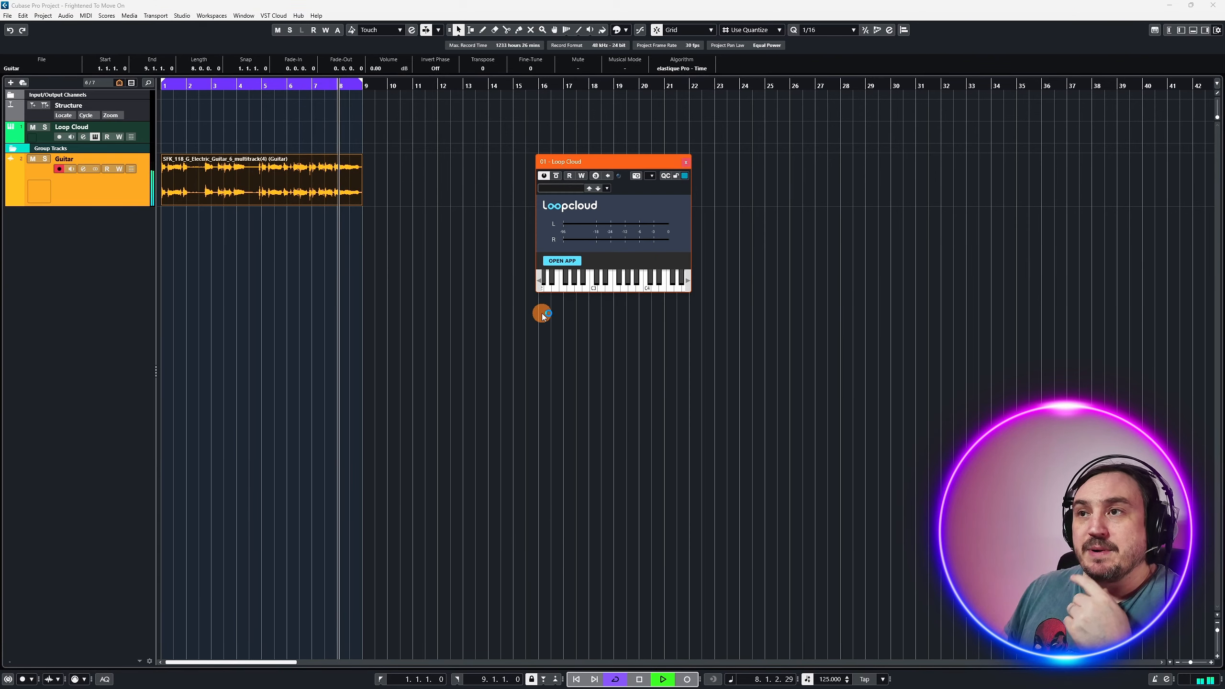
click(559, 260)
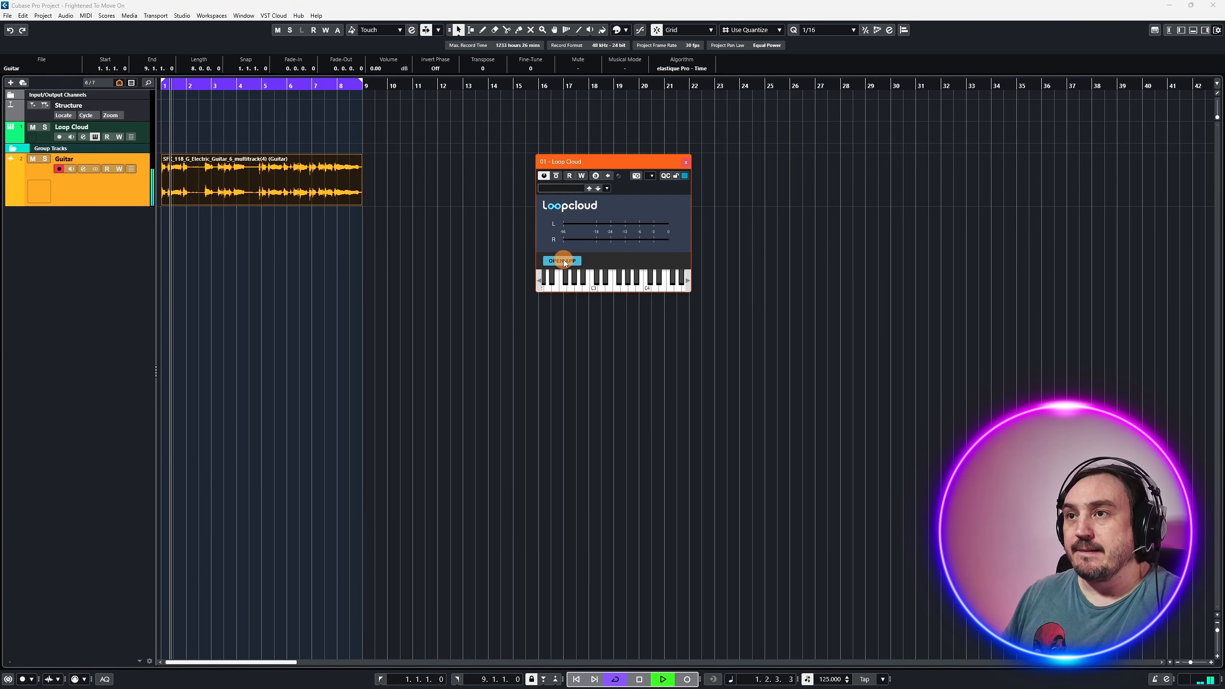
mouse_move(536, 687)
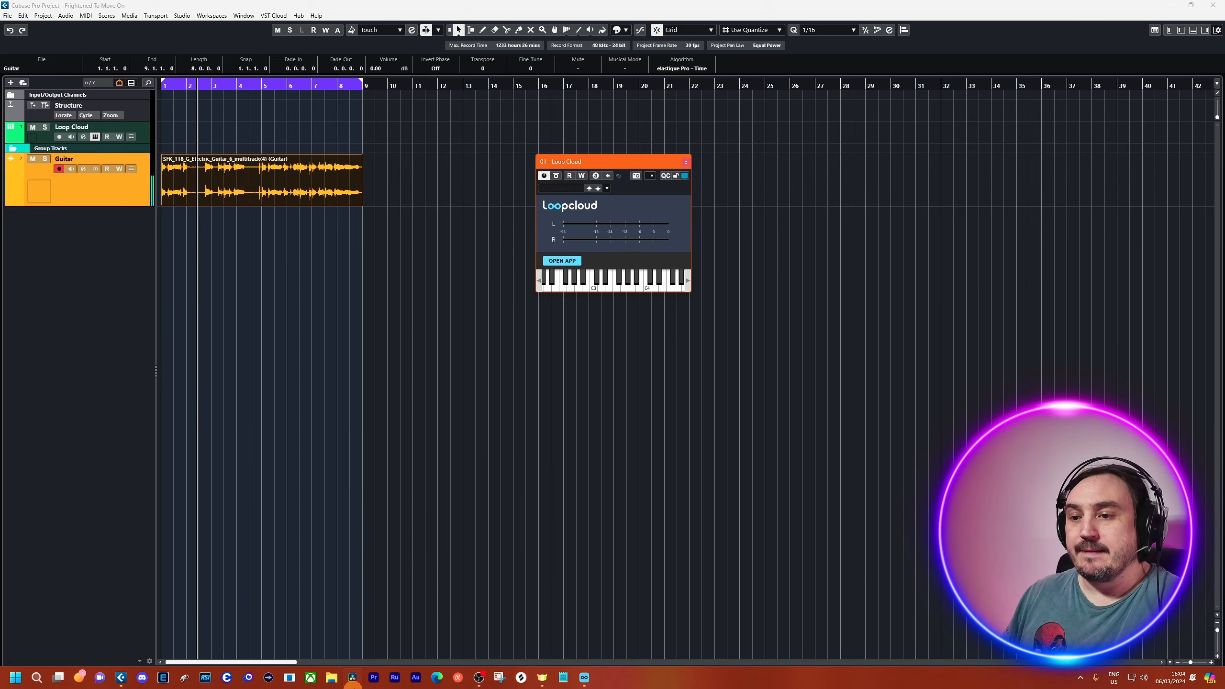
click(579, 681)
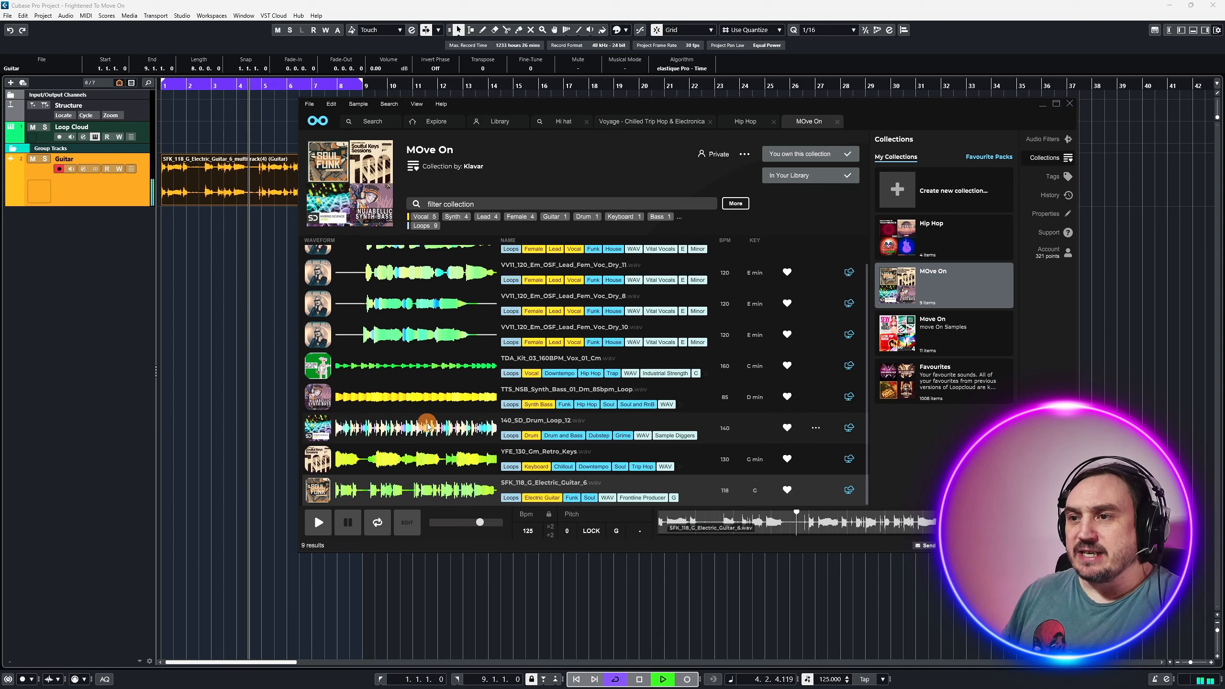
click(422, 425)
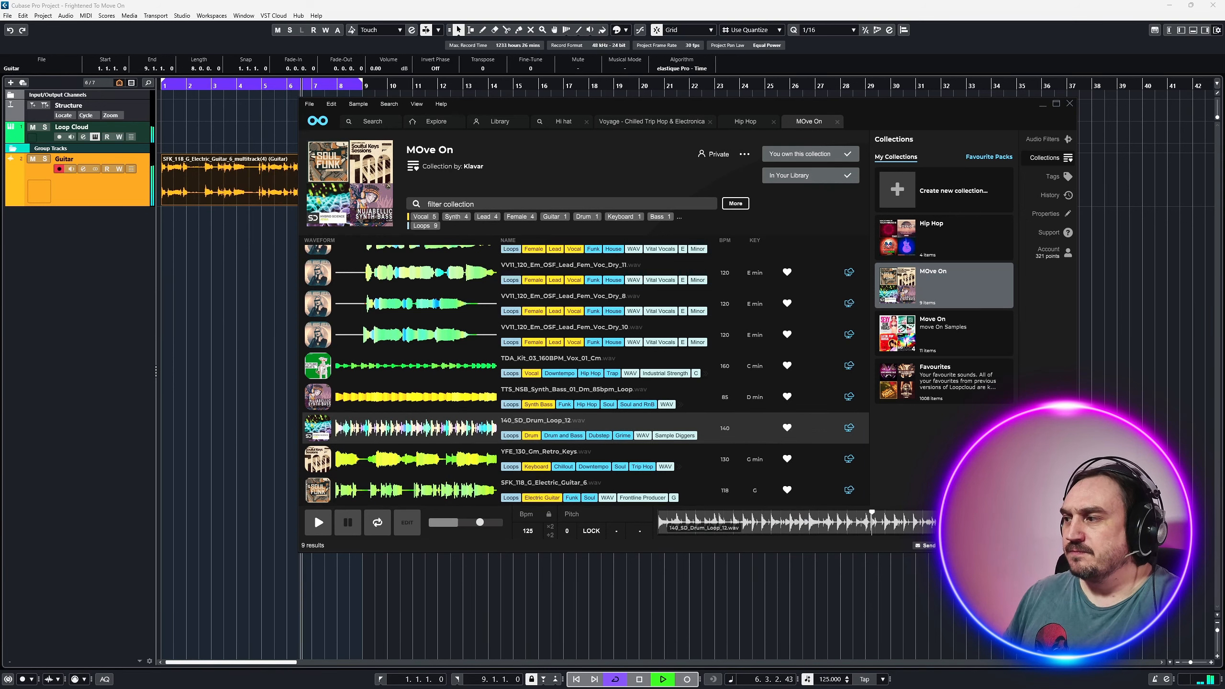
mouse_move(751, 449)
mouse_down()
mouse_move(170, 212)
mouse_move(162, 227)
mouse_up()
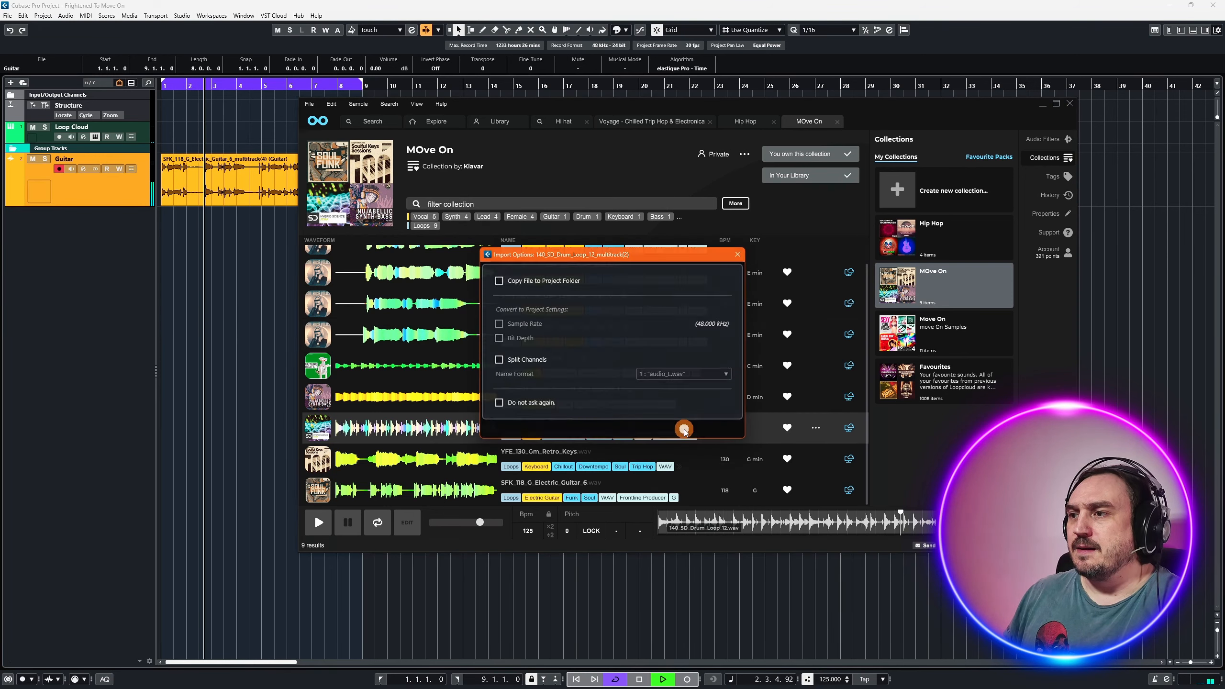
click(683, 429)
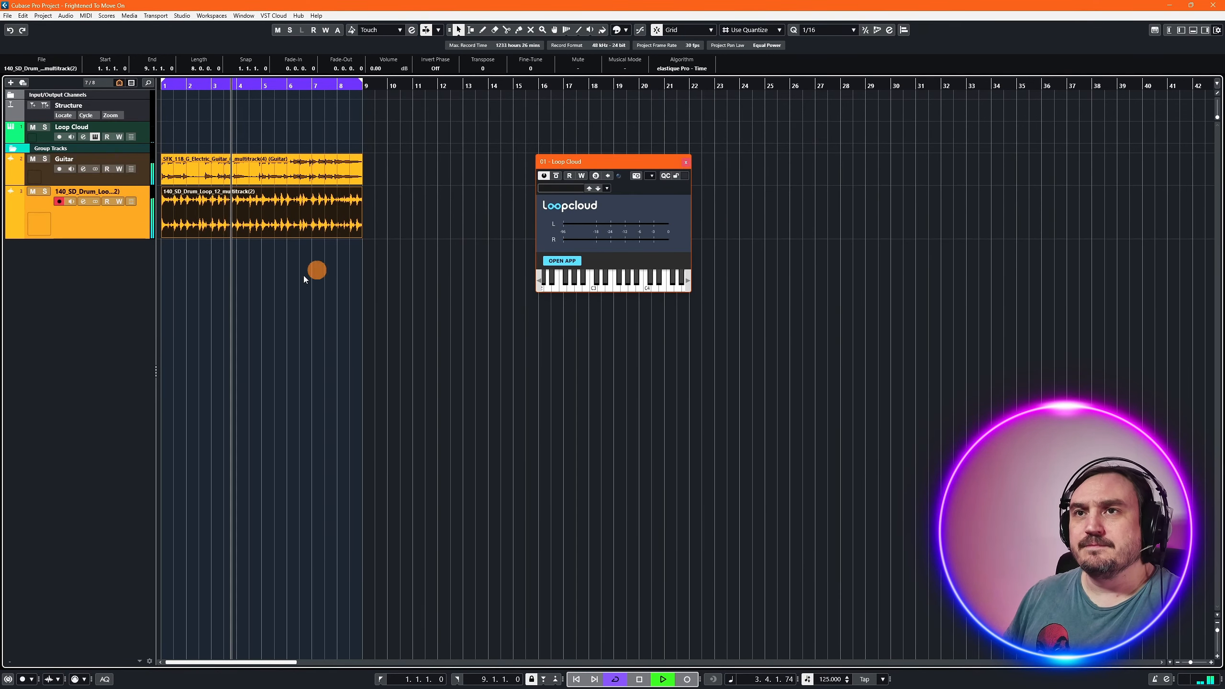
- Return to Loopcloud, audition the Retro Keys and electric guitar loops, and lock the pitch to the guitar's key of G
click(584, 685)
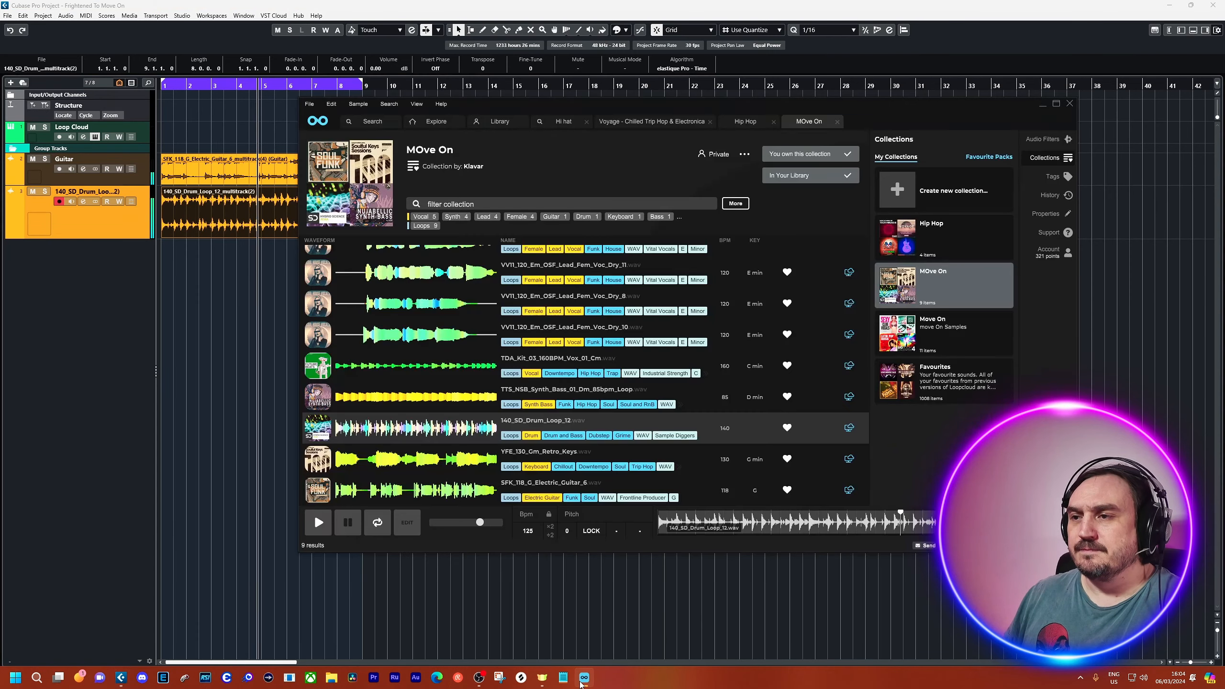
click(405, 464)
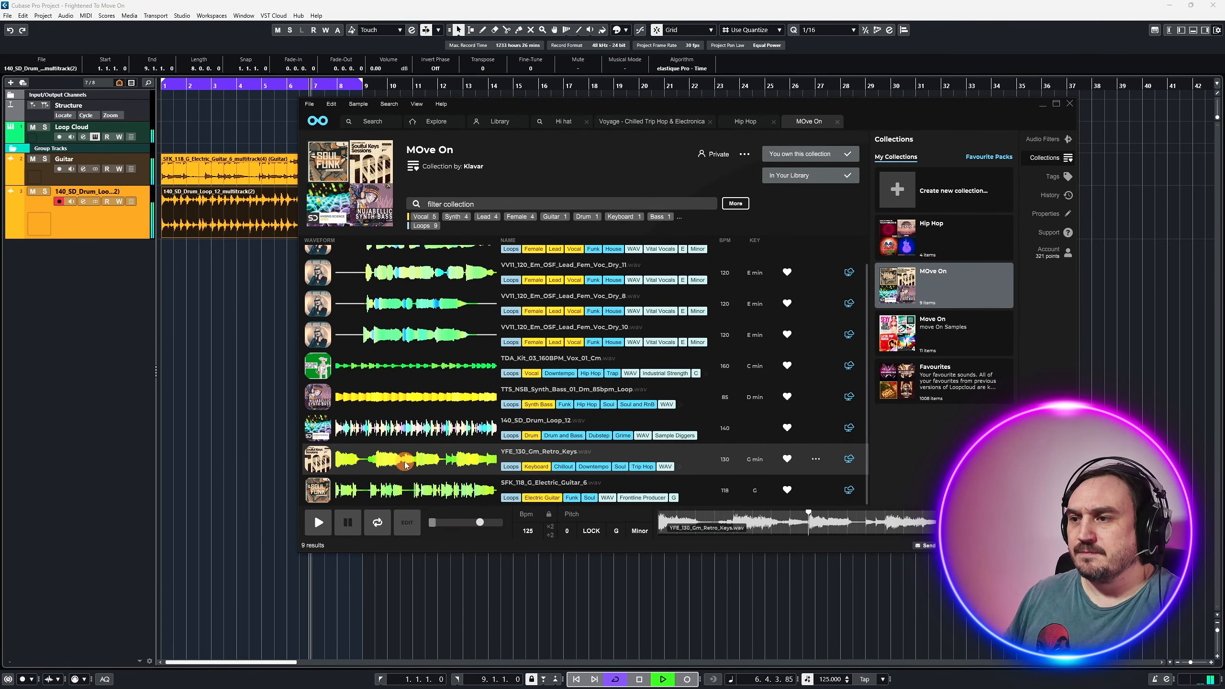
click(410, 487)
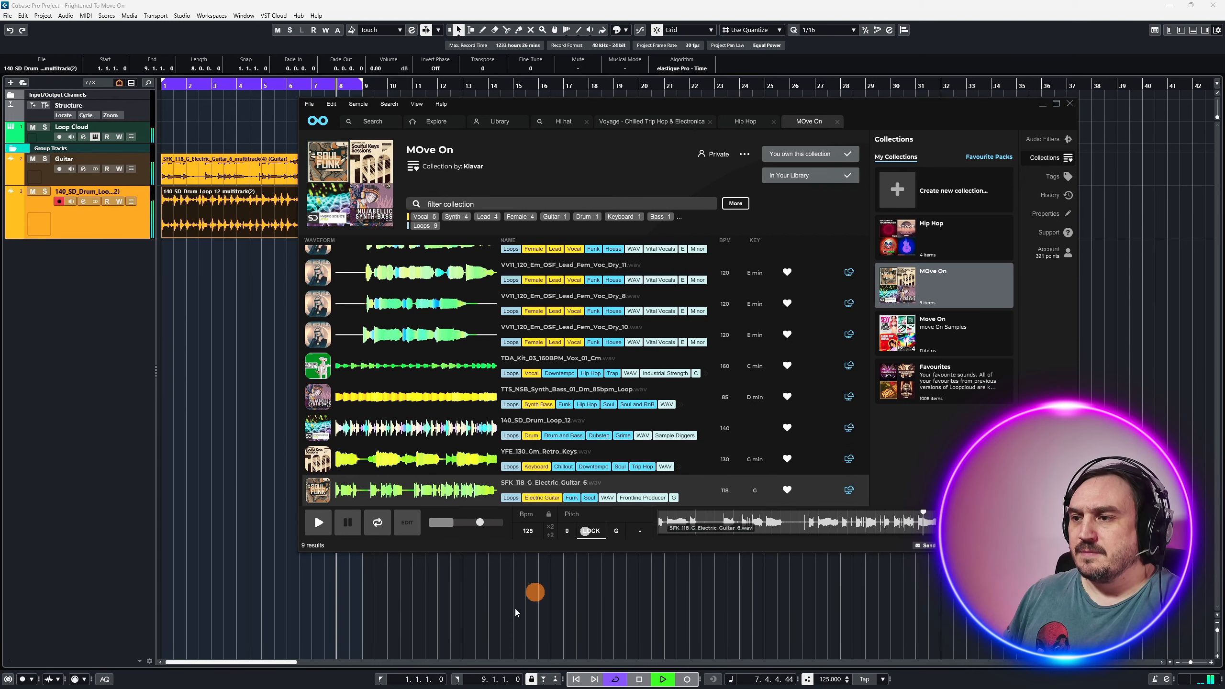
- Import the YFE_130_Gm_Retro_Keys loop onto a new Cubase track at bar 1 and repeat its event at bar 5
click(427, 470)
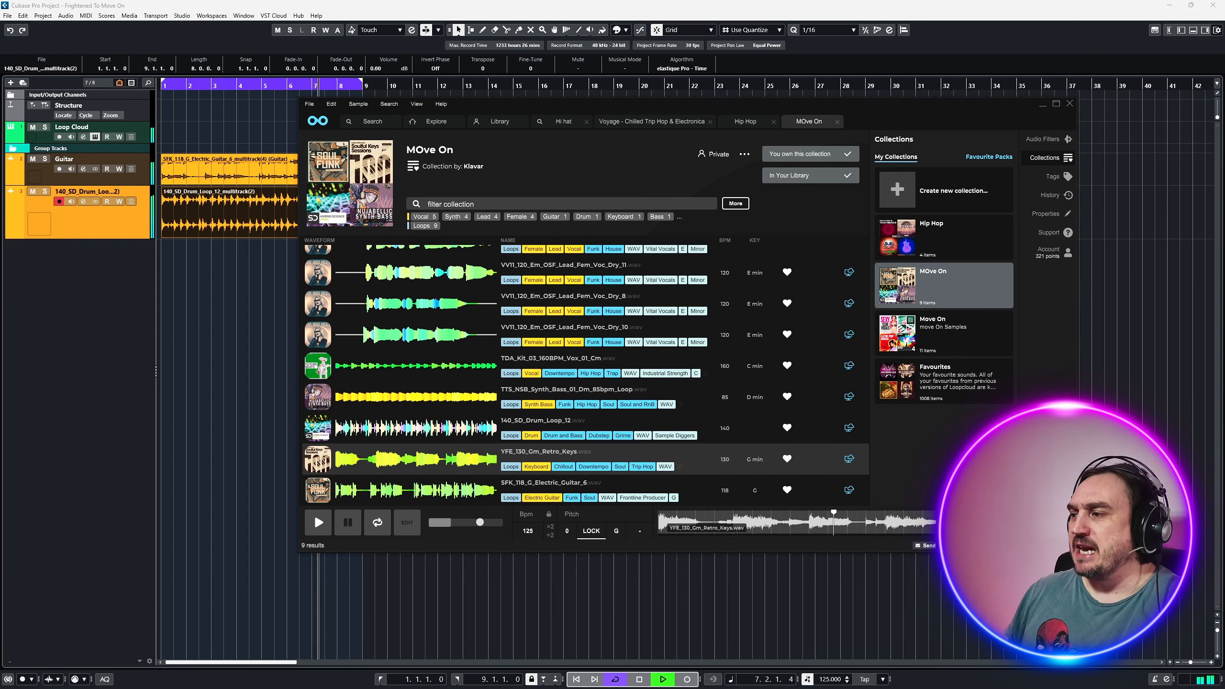
drag(955, 523, 162, 261)
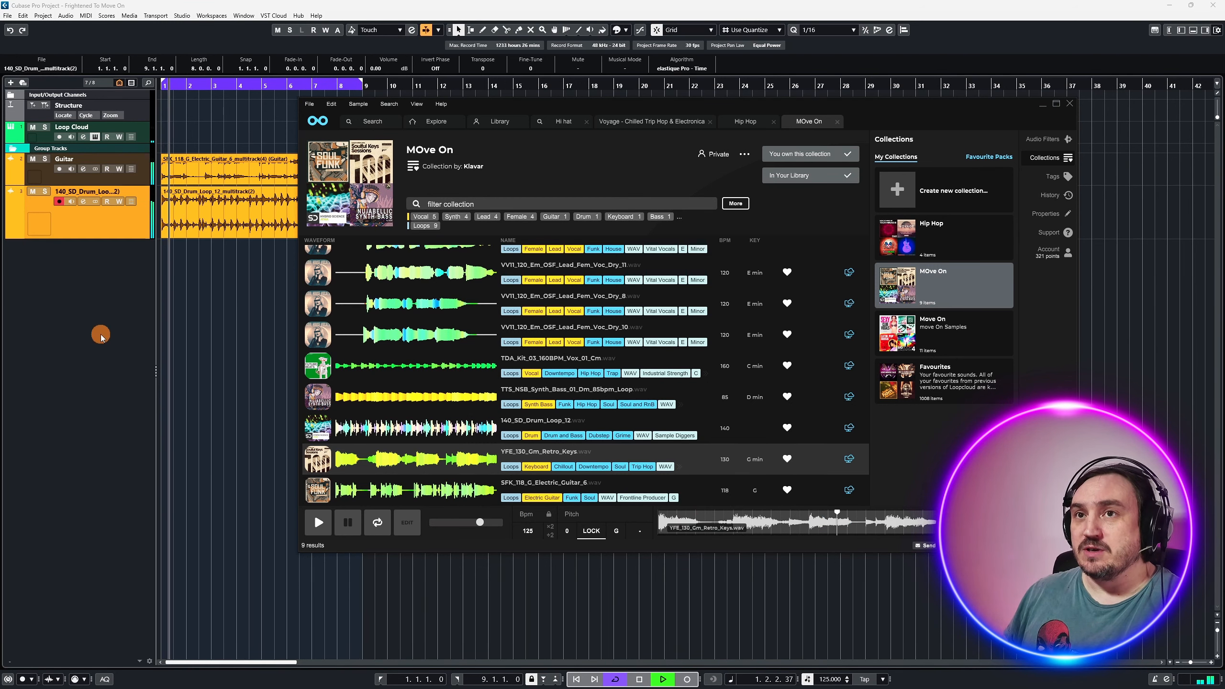
click(679, 428)
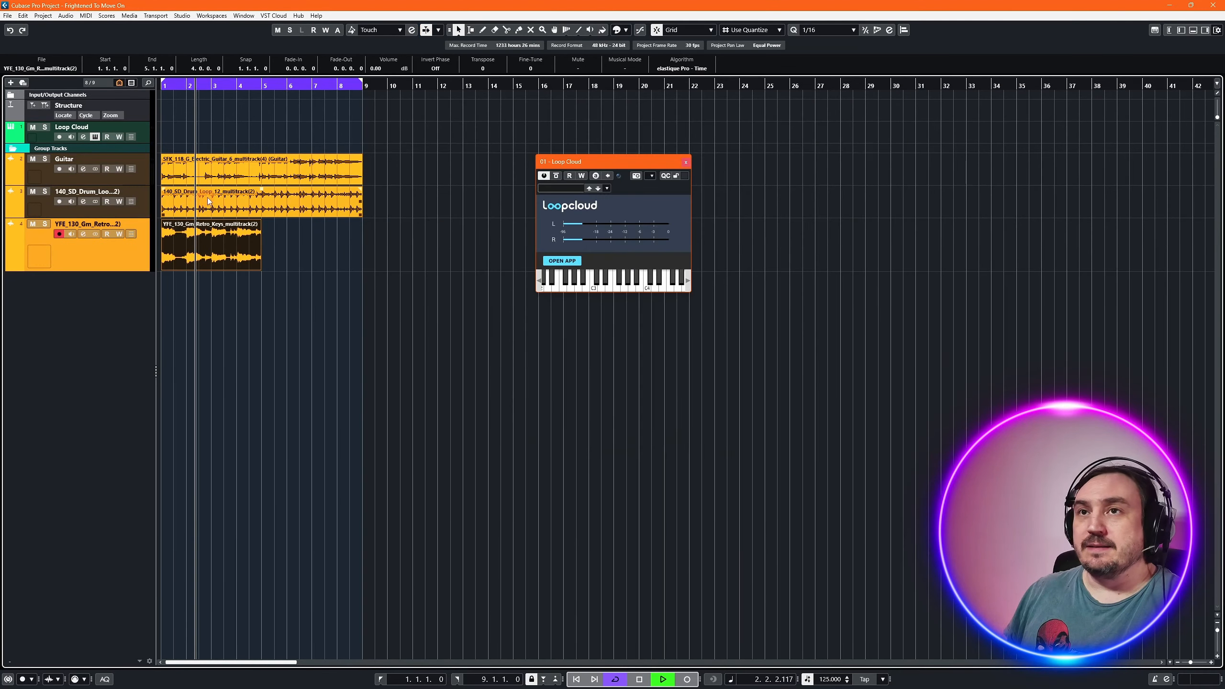
click(260, 245)
drag(260, 245, 302, 244)
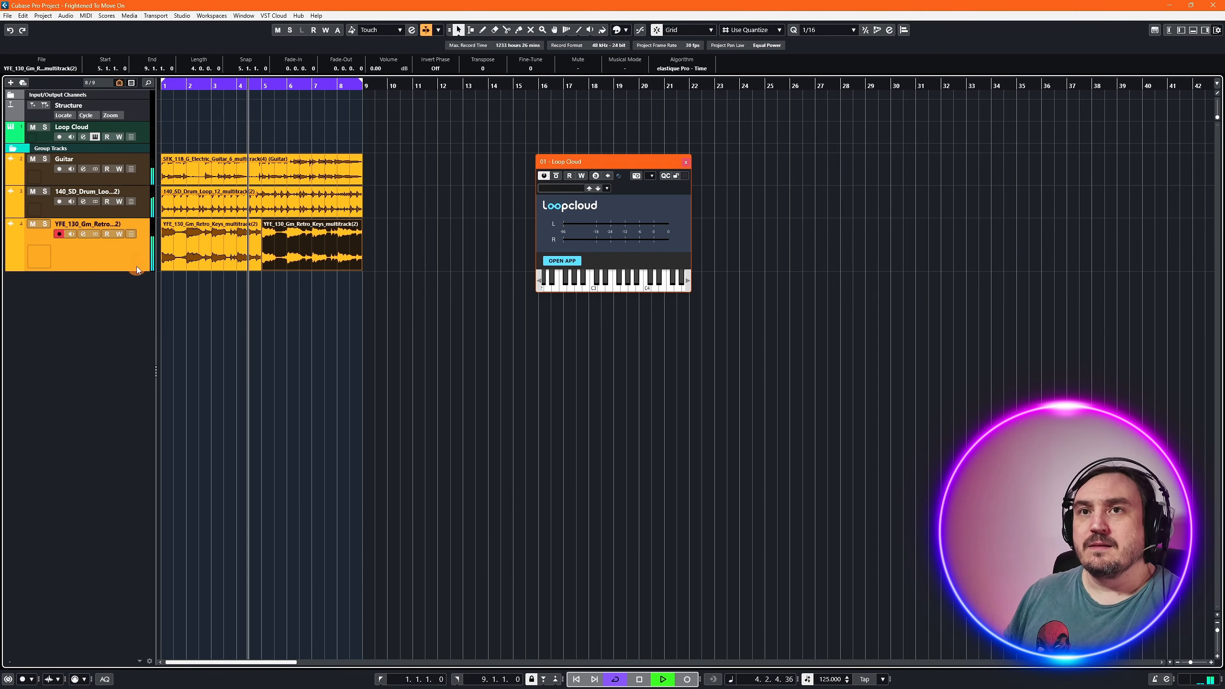
- Reorder the audio tracks as Retro Keys, drum loop and Guitar, and mute the Guitar track
drag(135, 261, 96, 157)
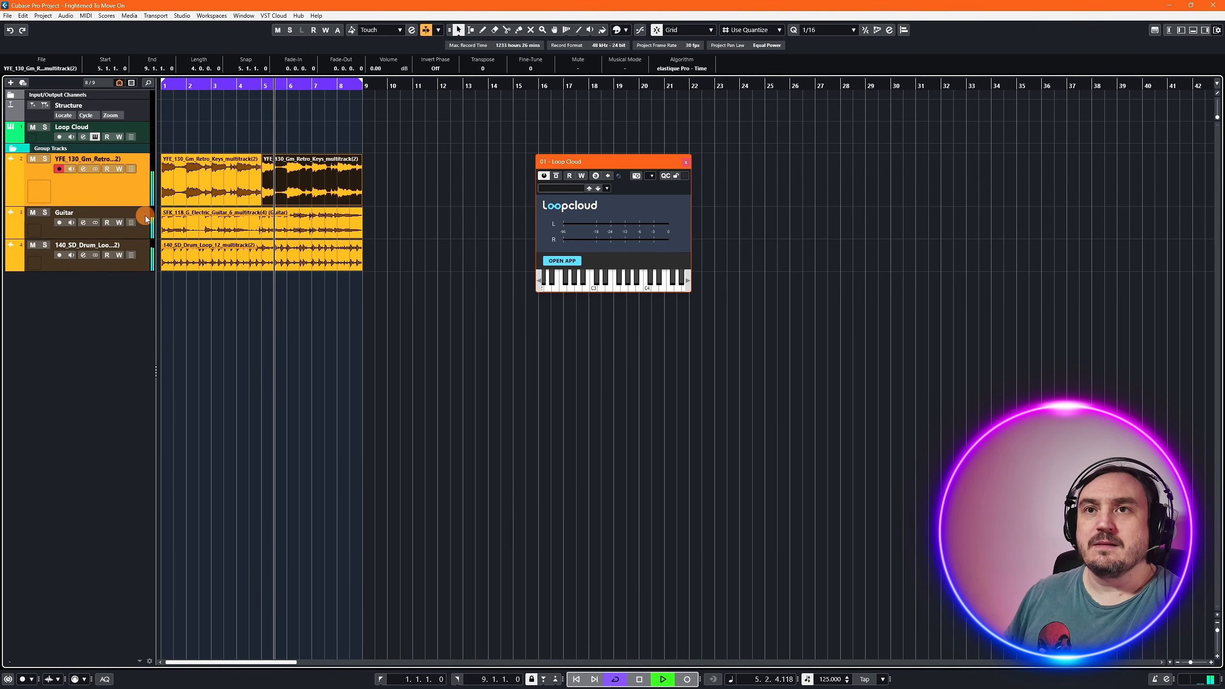
drag(145, 216, 141, 279)
click(33, 224)
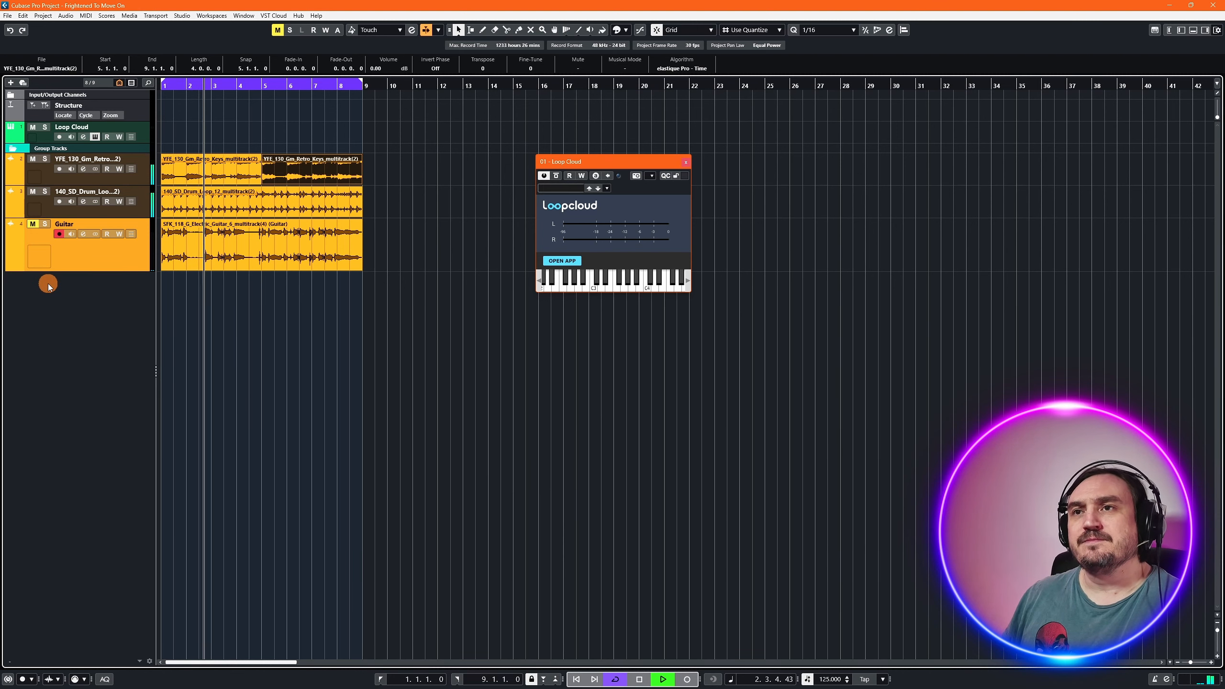
- Switch to Loopcloud, audition the TTS_NSB_Synth_Bass_01_Dm_85bpm_Loop, and set the locked key's scale to Major
click(585, 677)
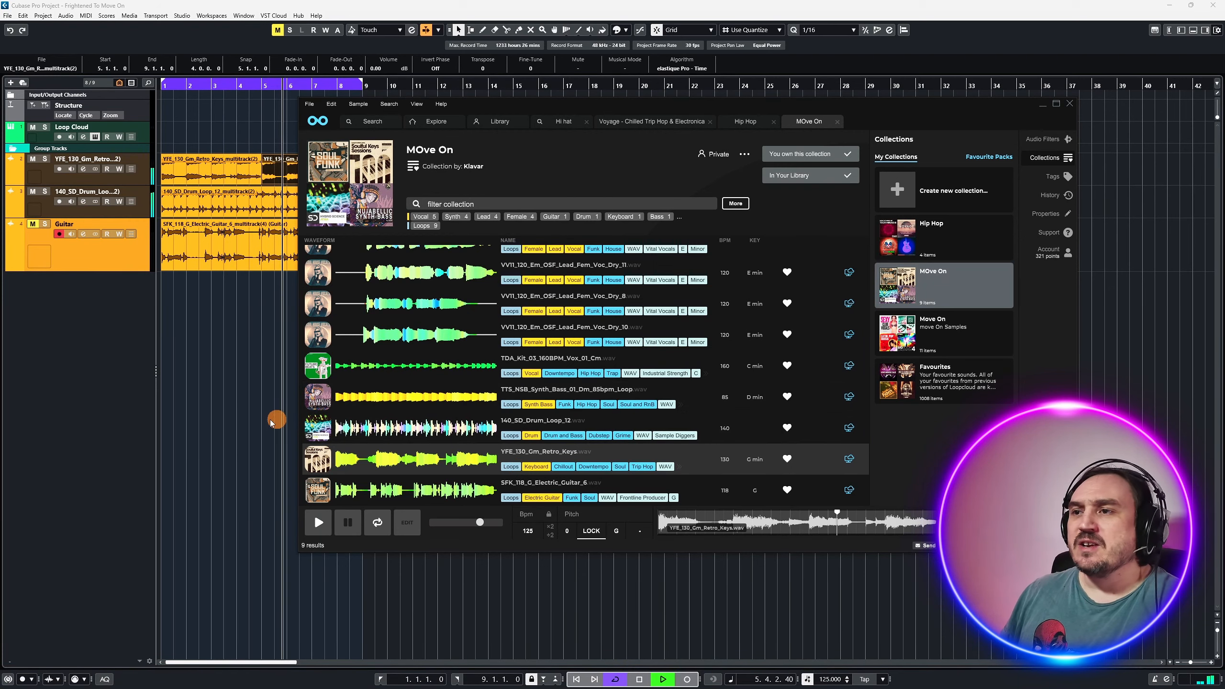
click(412, 404)
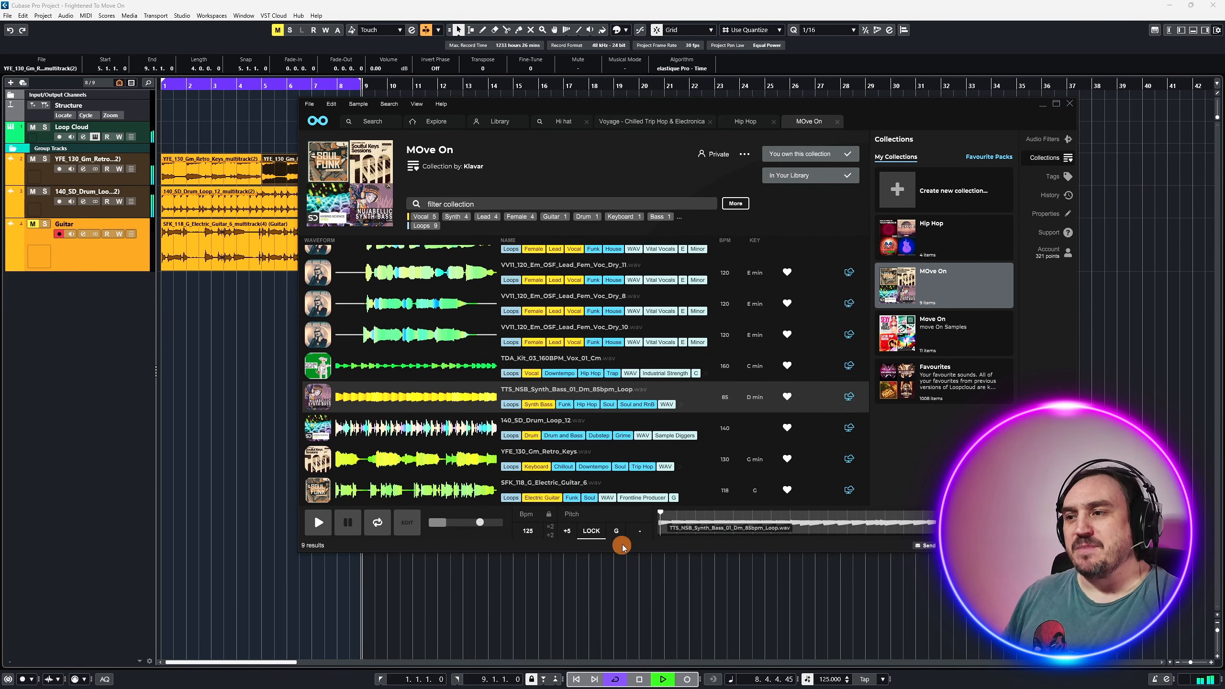
click(639, 531)
click(651, 561)
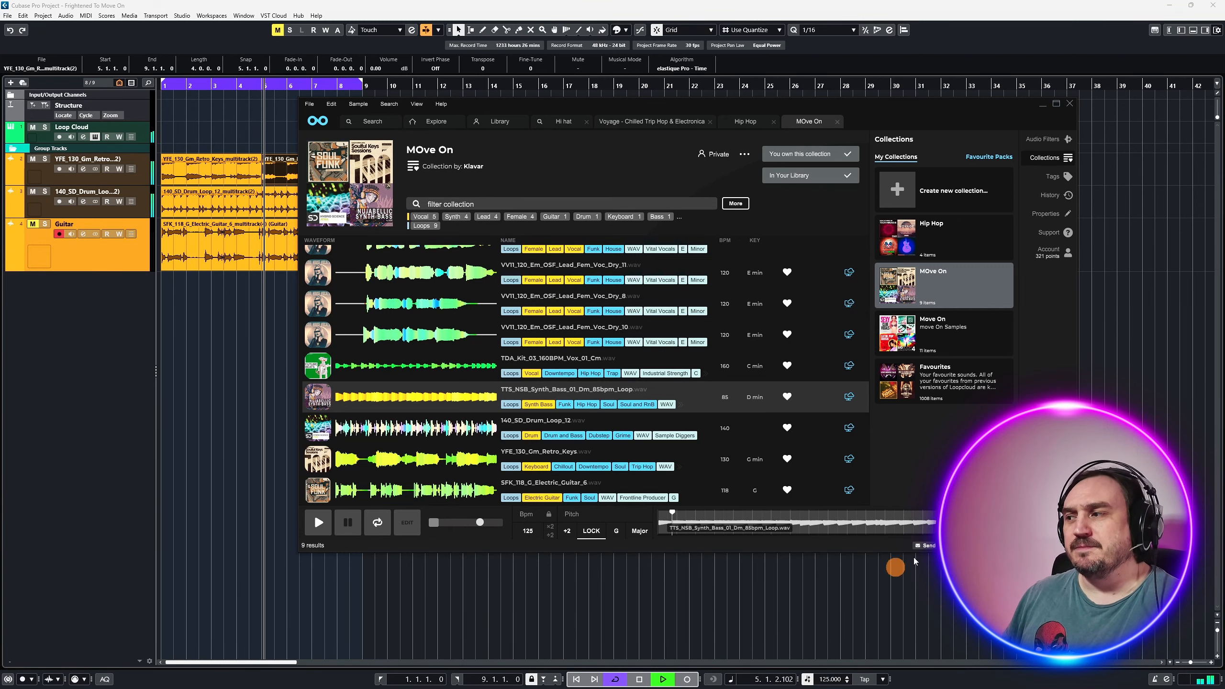
- Import the synth bass loop onto a new Cubase track below Guitar at bar 1 and repeat its event at bar 5
drag(1051, 522, 162, 290)
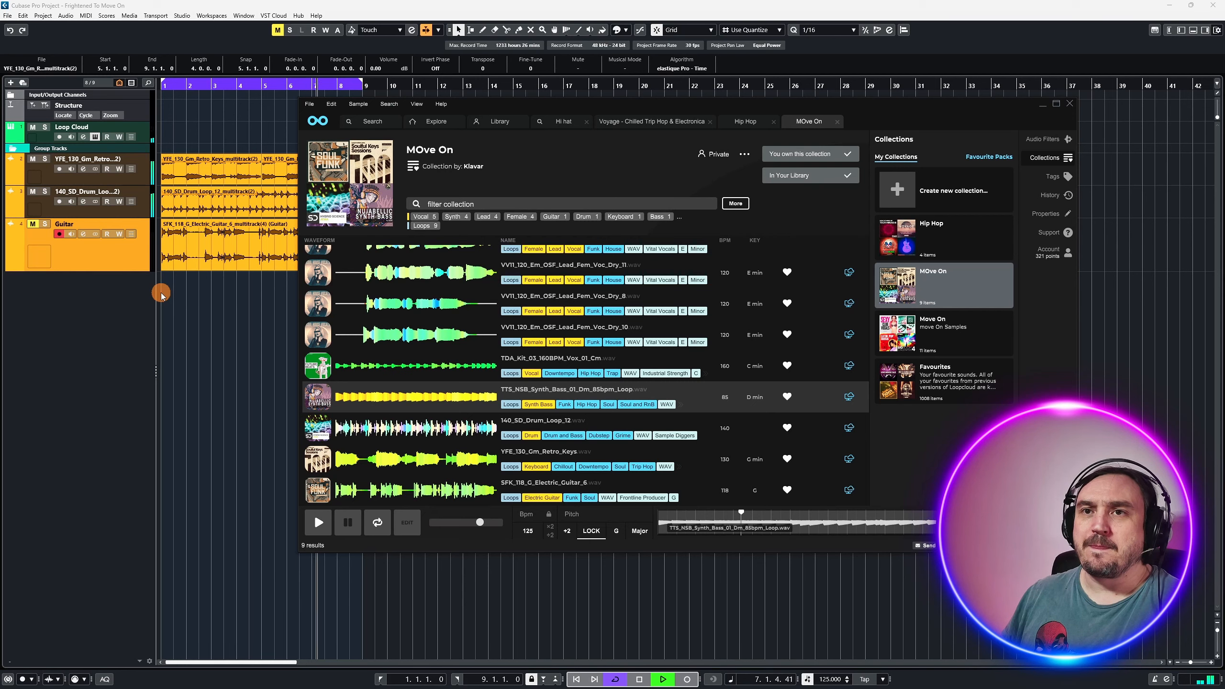
click(679, 429)
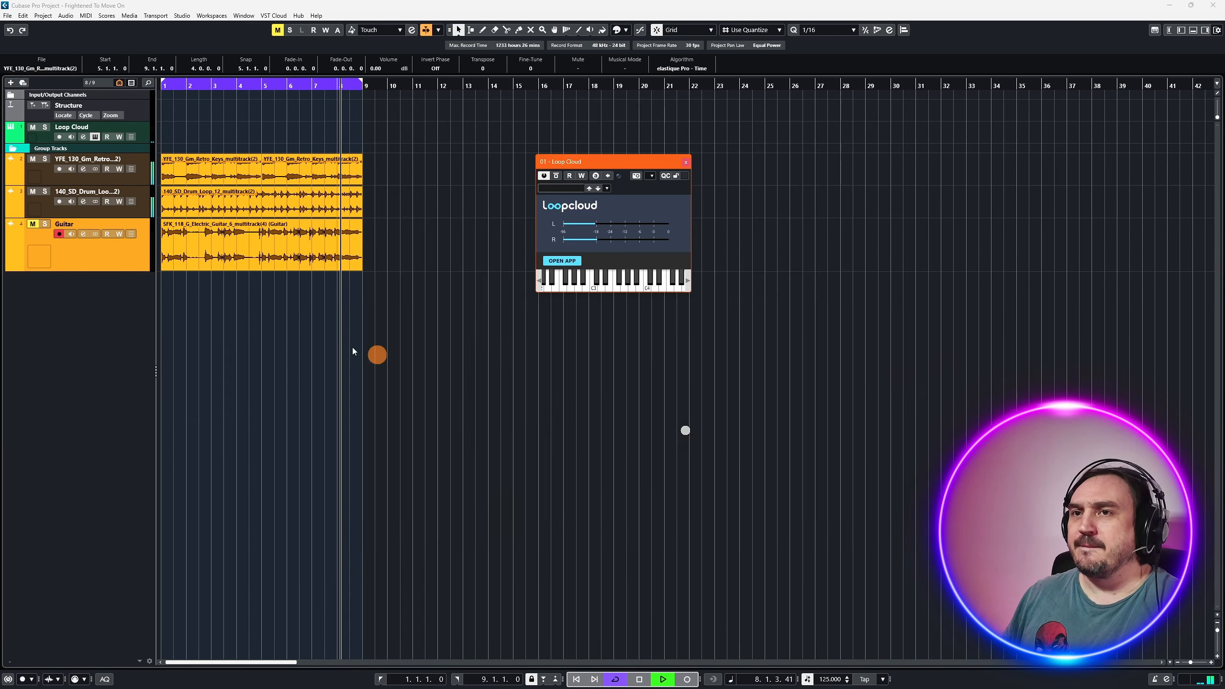
drag(256, 276, 356, 277)
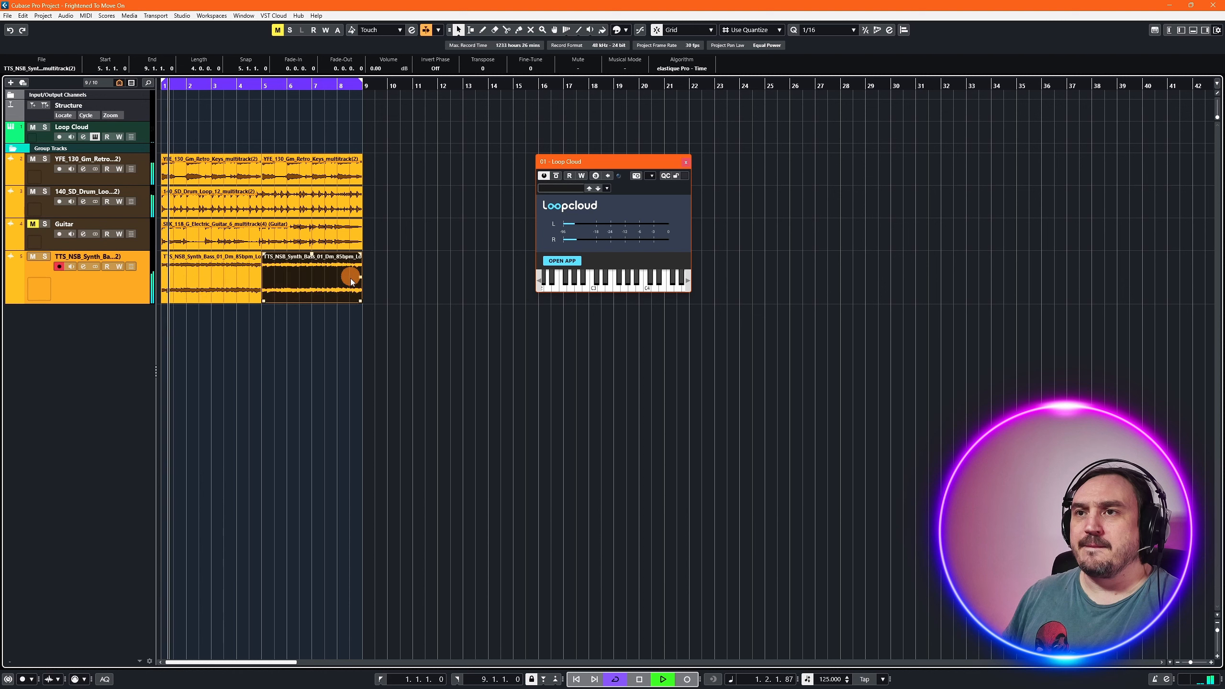
- Move the synth bass track above Guitar and solo it briefly to check its sound
drag(126, 290, 128, 255)
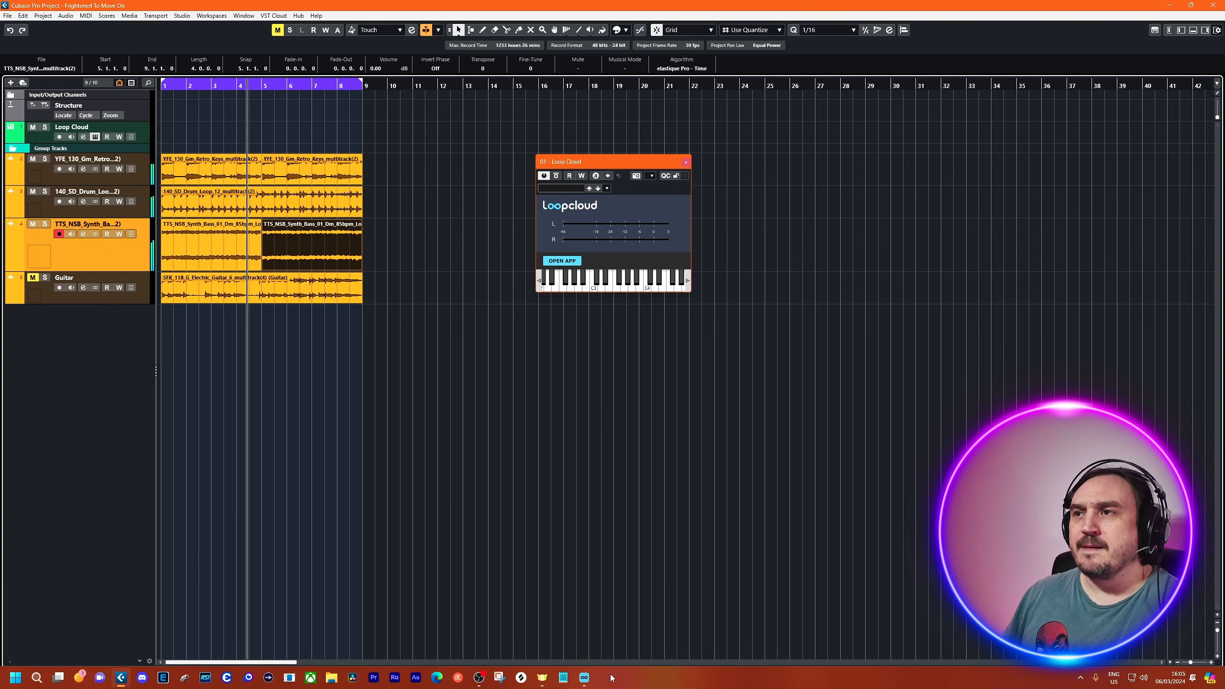
click(46, 225)
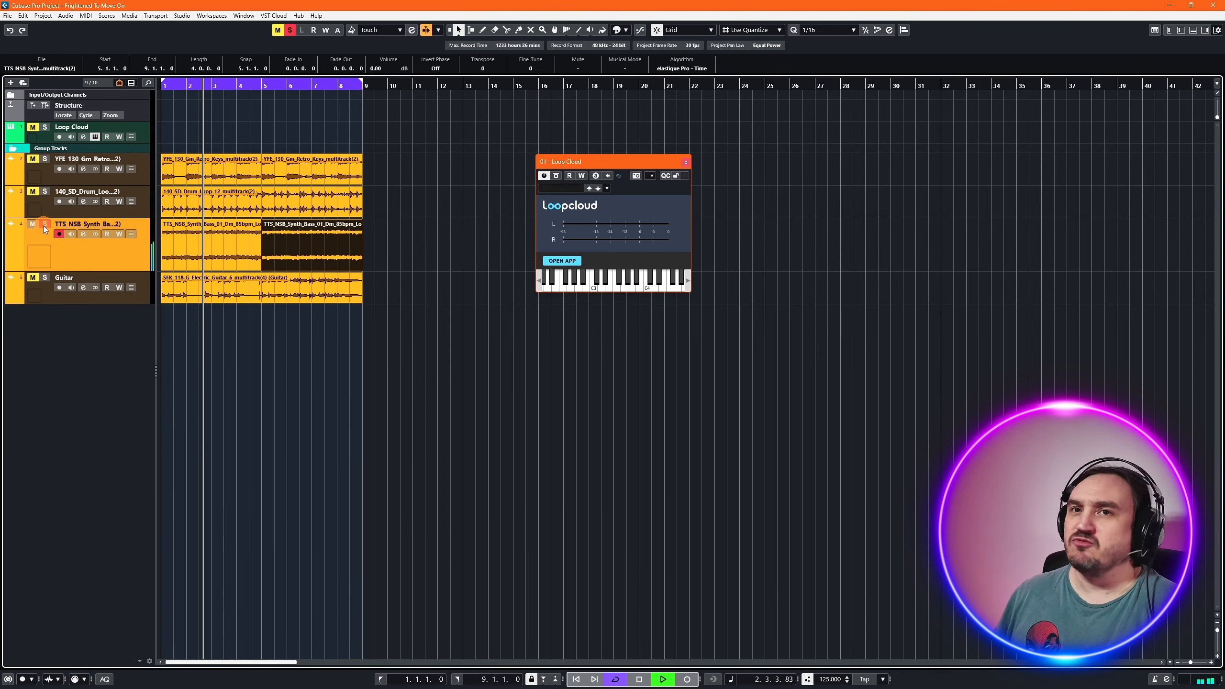
click(44, 225)
click(154, 366)
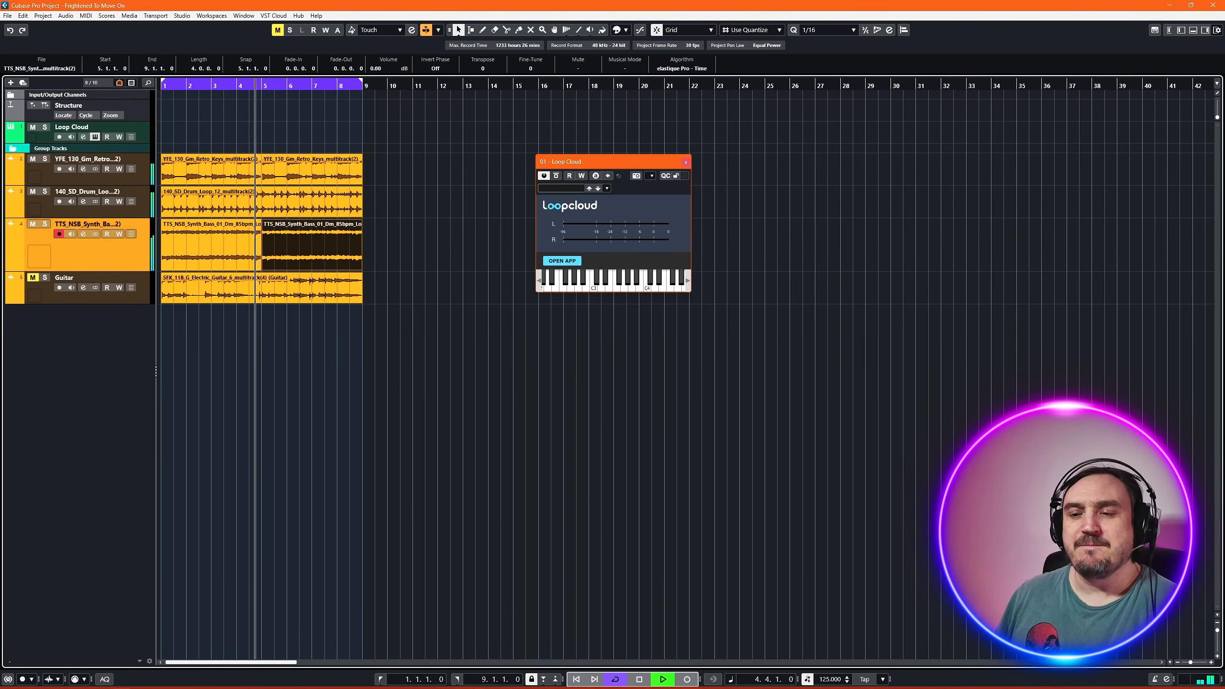
- Return to Loopcloud and audition the TDA_Kit_03_160BPM_Vox_01_Cm loop
mouse_move(456, 680)
click(585, 677)
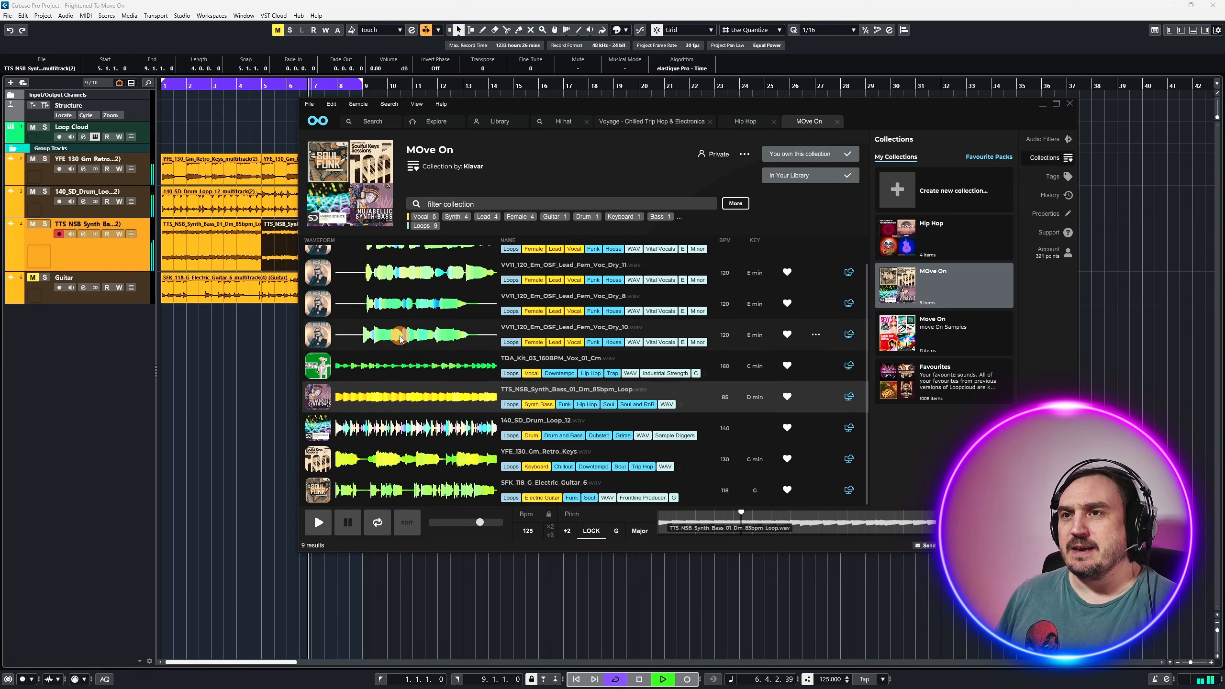
scroll(400, 339, up, 1)
click(396, 388)
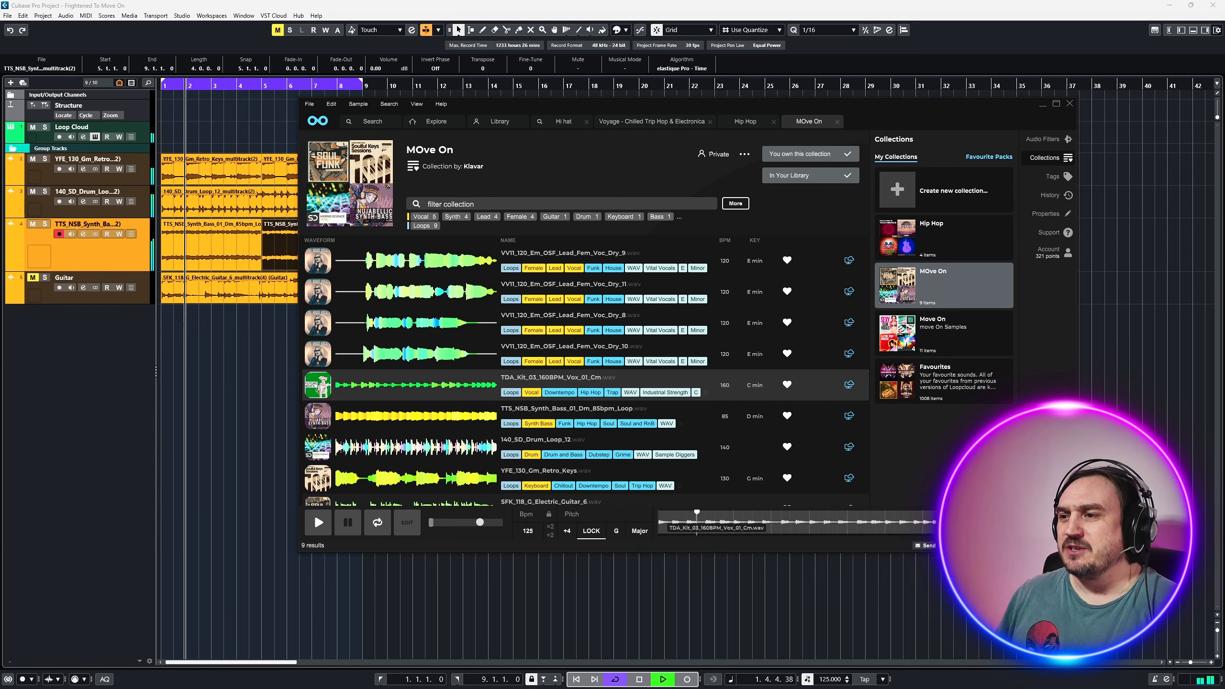
- Import the TDA_Kit_03 vox loop onto a new Cubase track at bar 1 and move that track above Guitar
drag(397, 386, 159, 325)
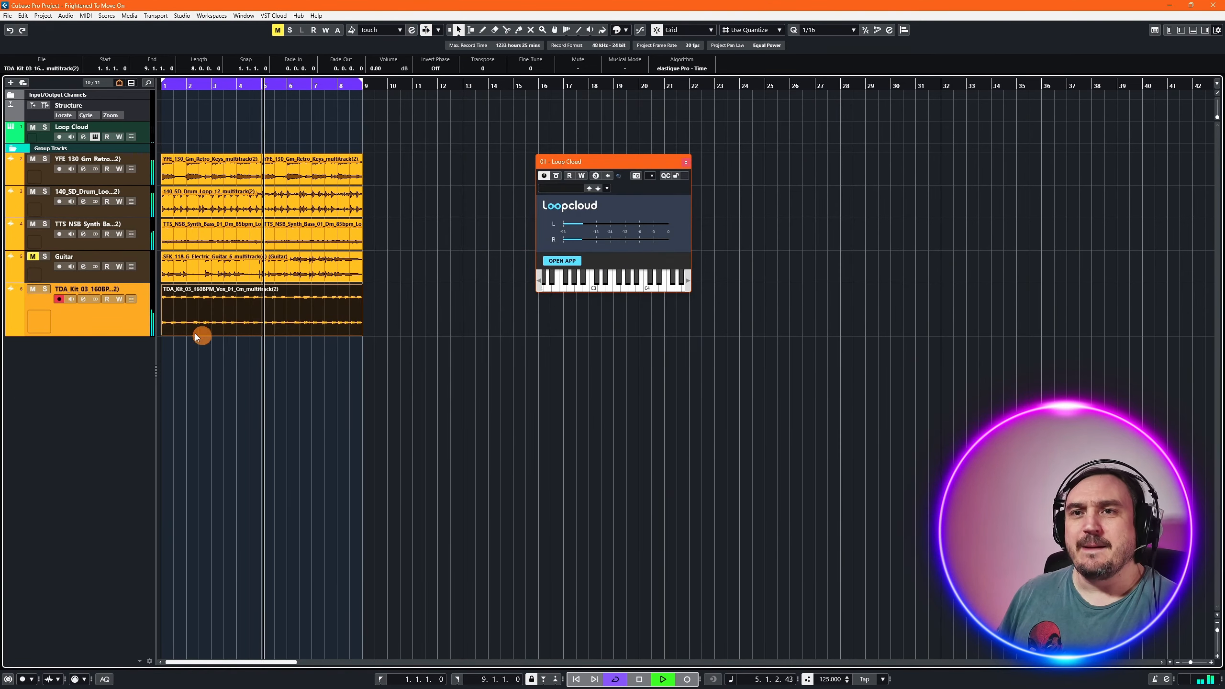
drag(127, 333, 123, 273)
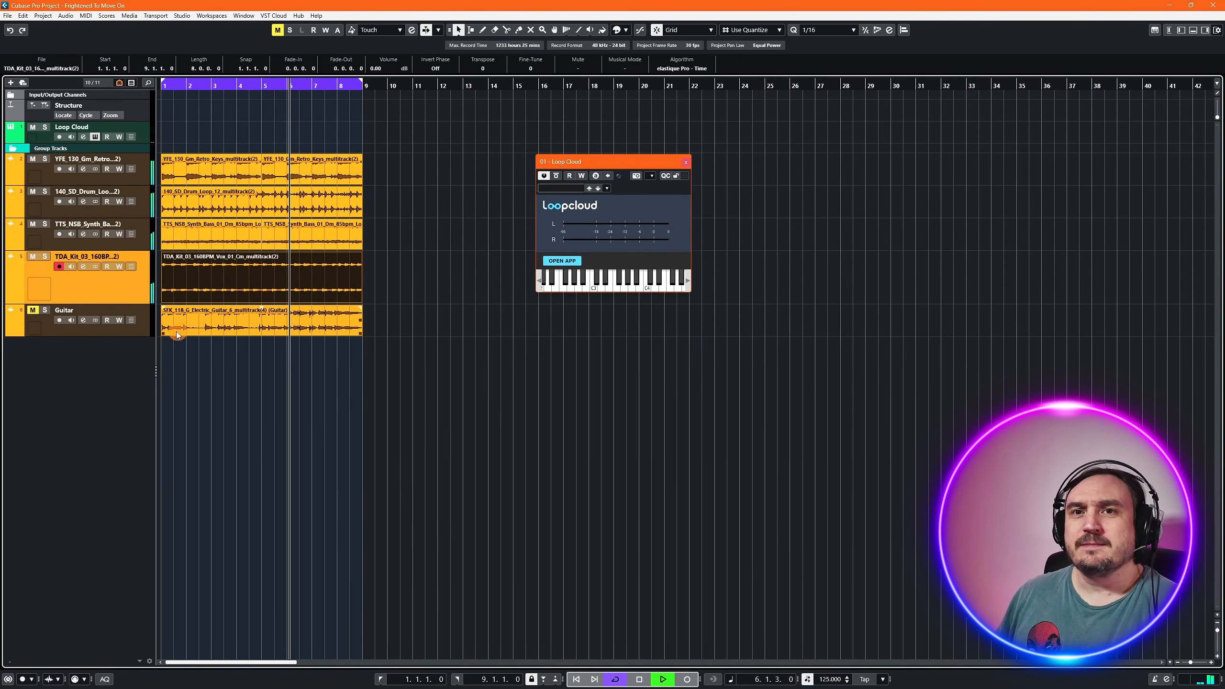
click(32, 310)
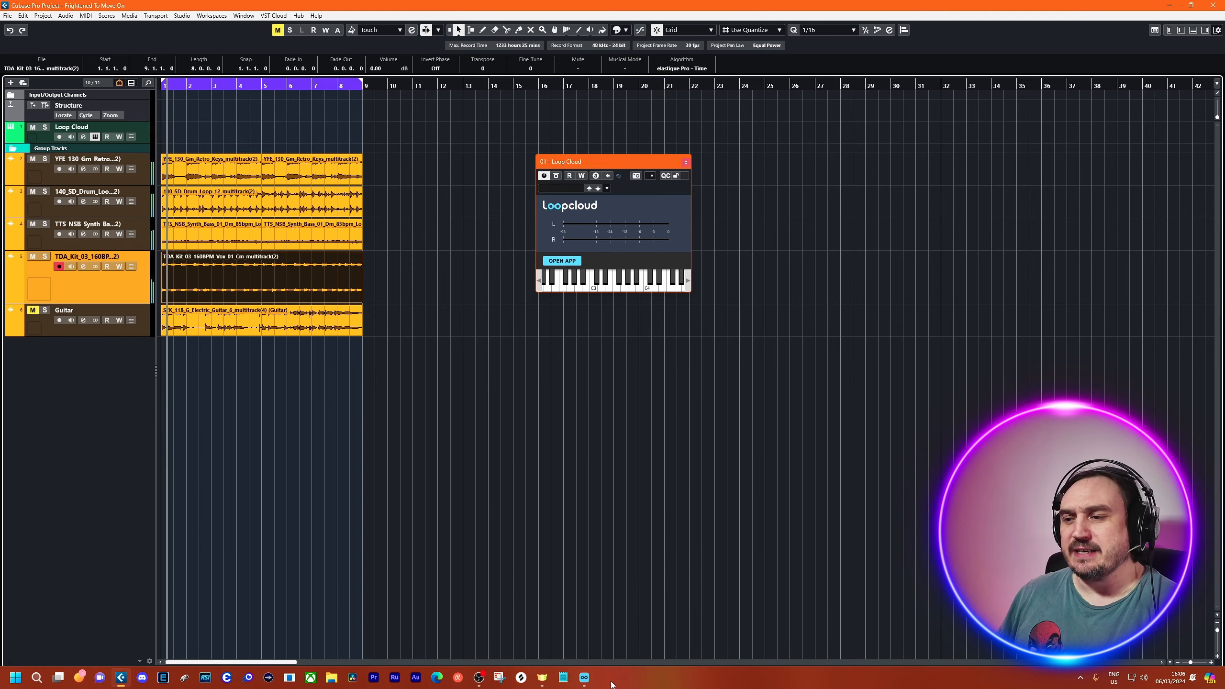
- Return to Loopcloud, open the Soul House Vocals pack behind the VV11_120_Em_OSF_Lead_Fem_Voc_Dry_9 loop, and play the pack preview
click(584, 677)
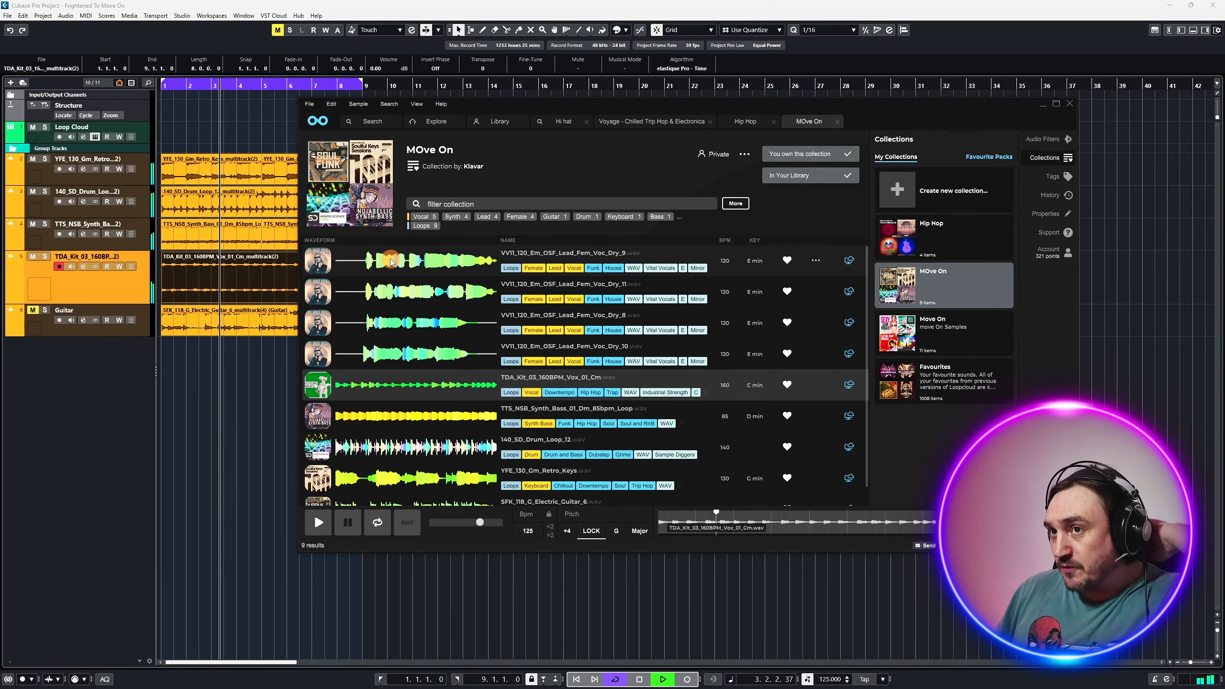
click(319, 261)
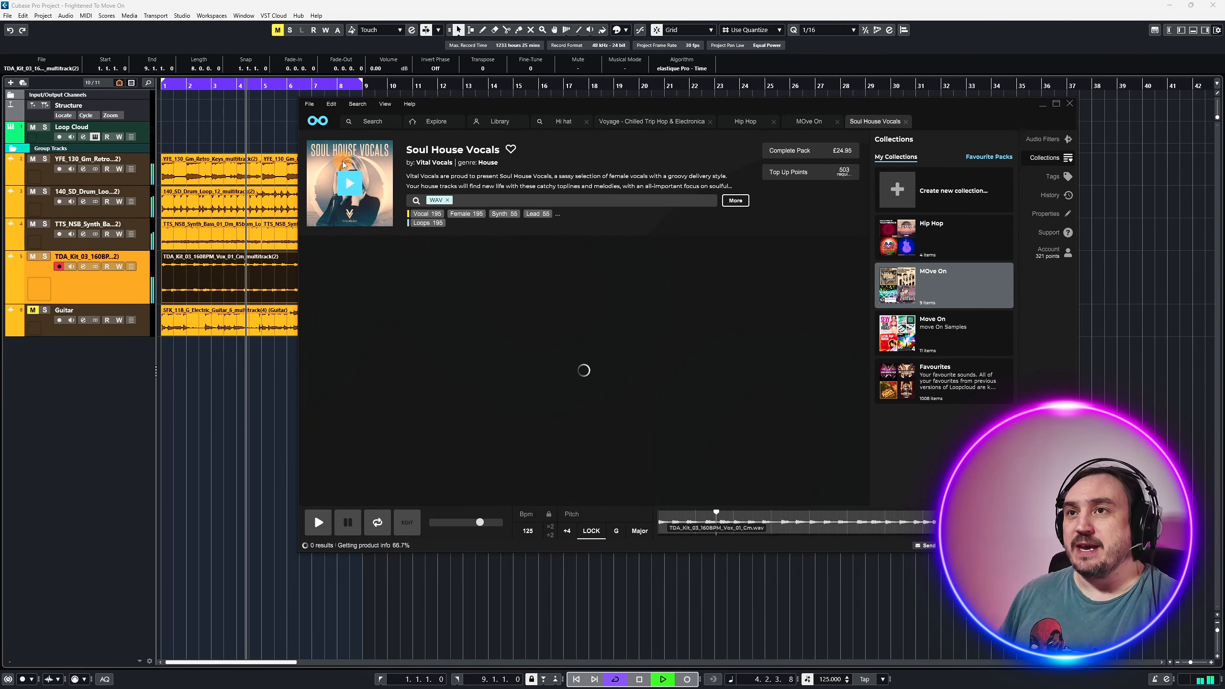
click(342, 182)
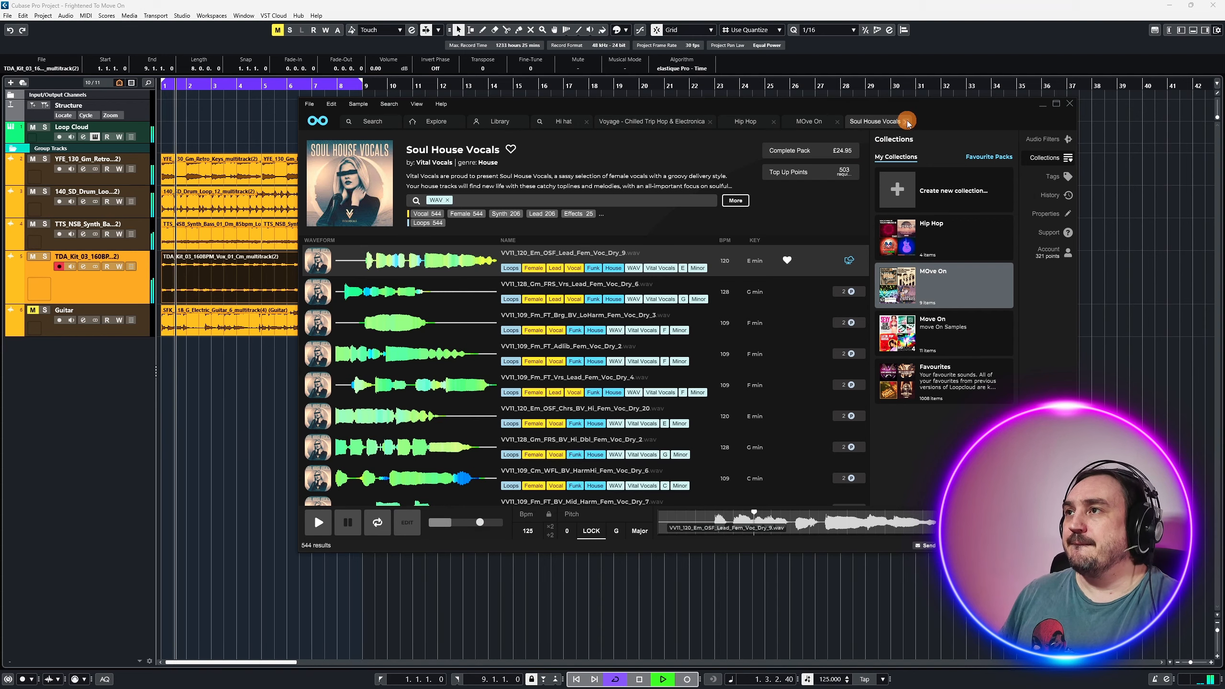
- Close the Hip Hop, Hi hat and Voyage - Chilled Trip Hop & Electronica pages and return to the Soul House Vocals pack
click(773, 122)
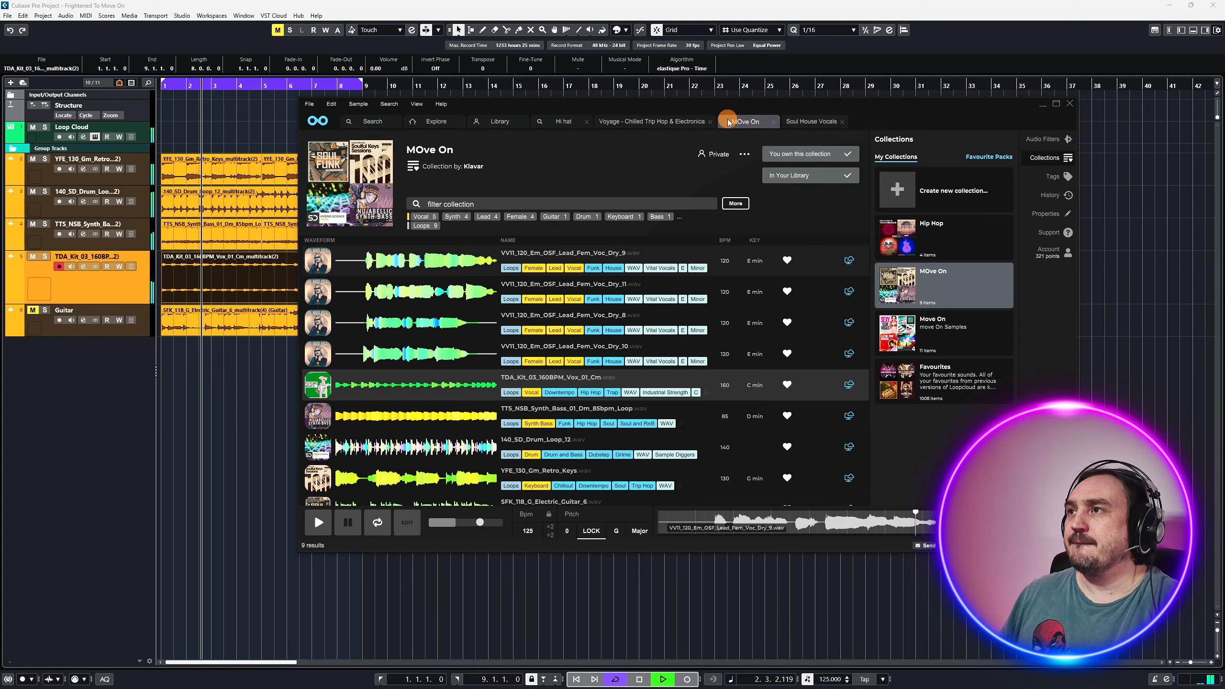
click(714, 121)
click(588, 122)
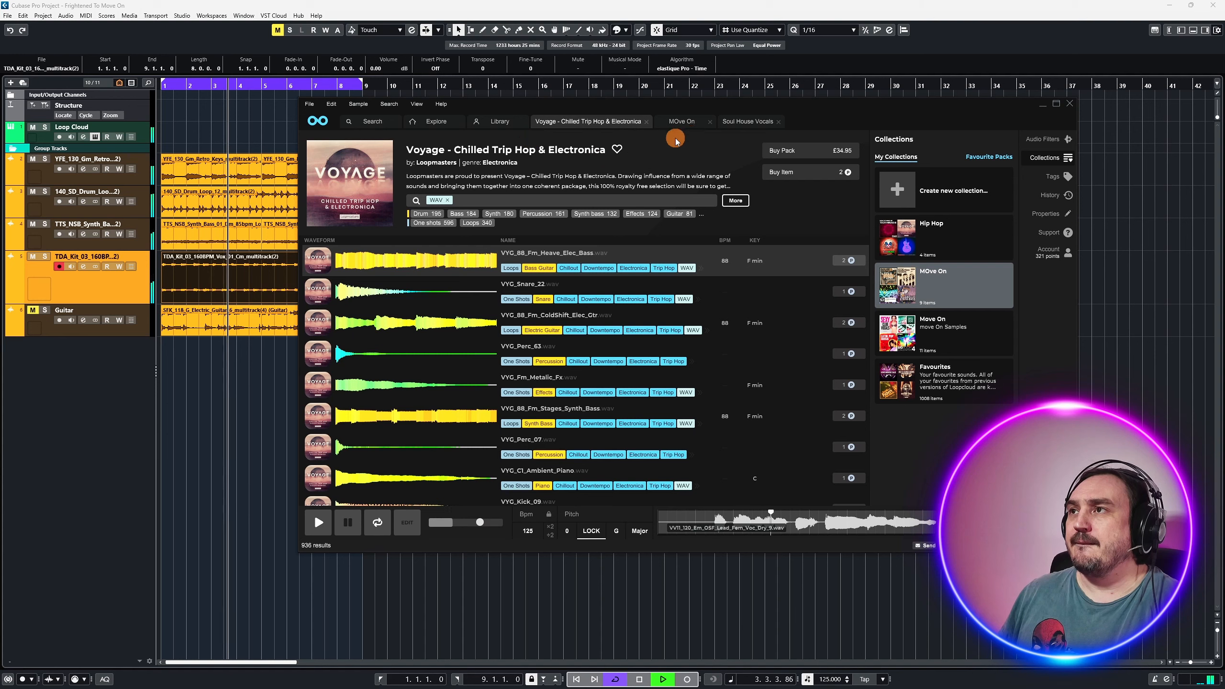
click(647, 122)
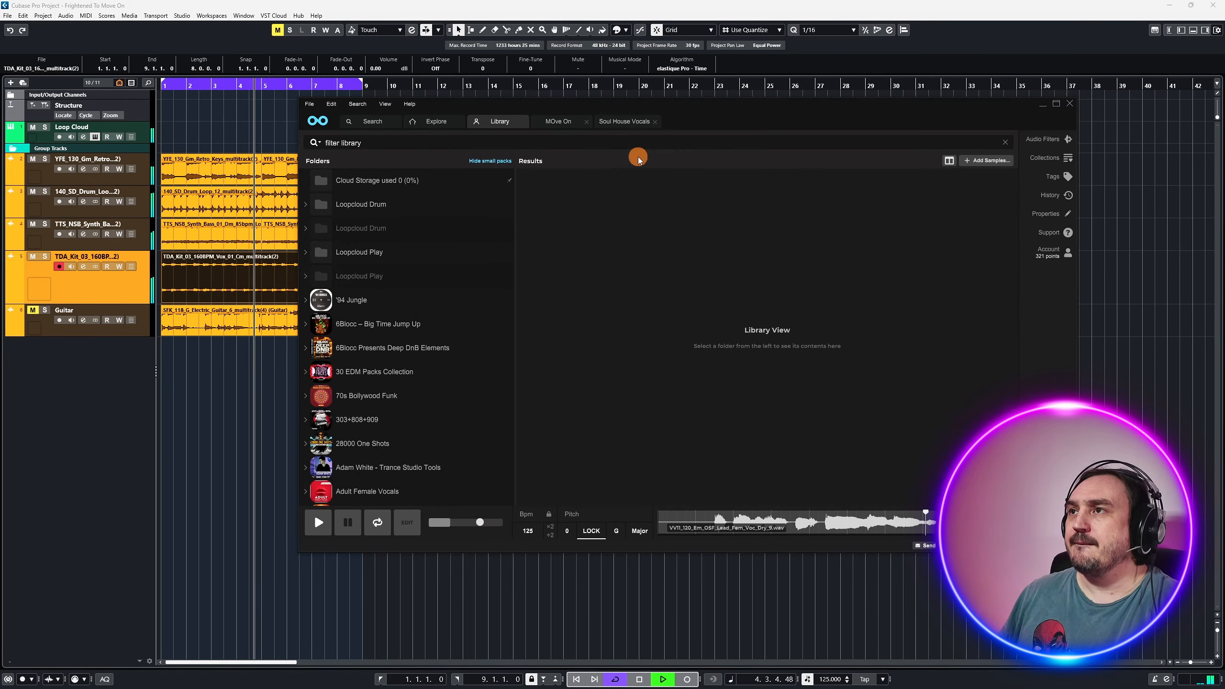
click(629, 121)
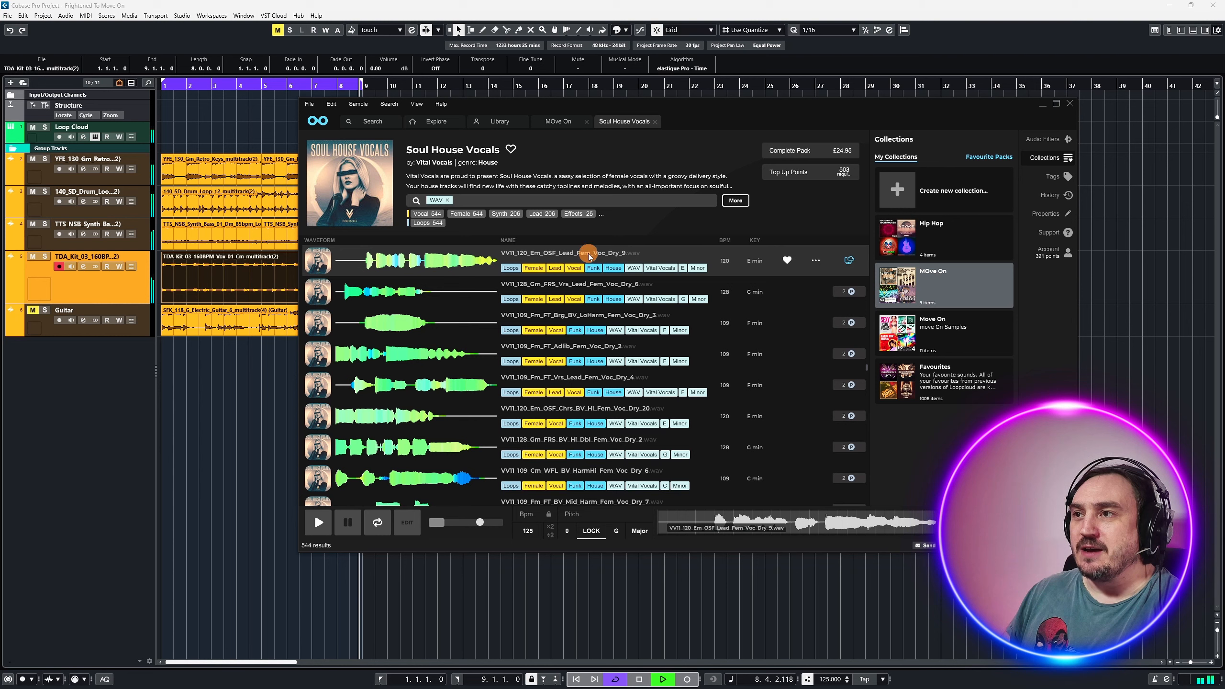
- Sort the Soul House Vocals samples by favourite so the favourited loops are listed first
right_click(516, 254)
click(495, 247)
click(483, 202)
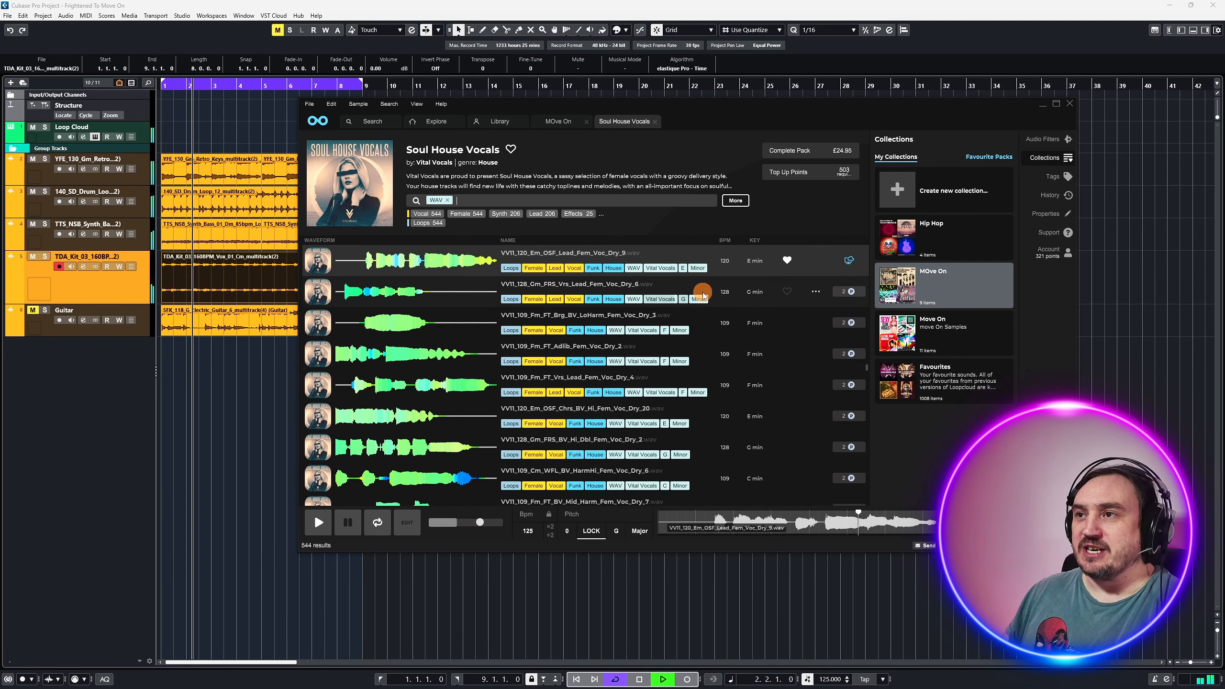
click(791, 240)
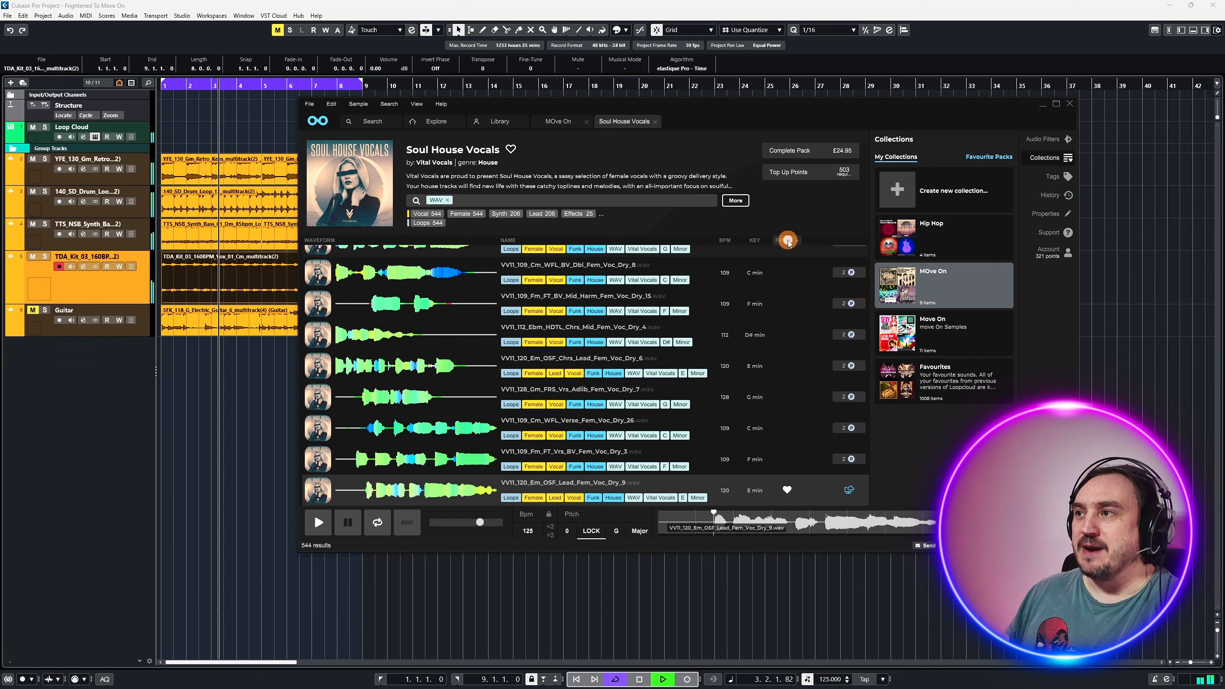
click(788, 241)
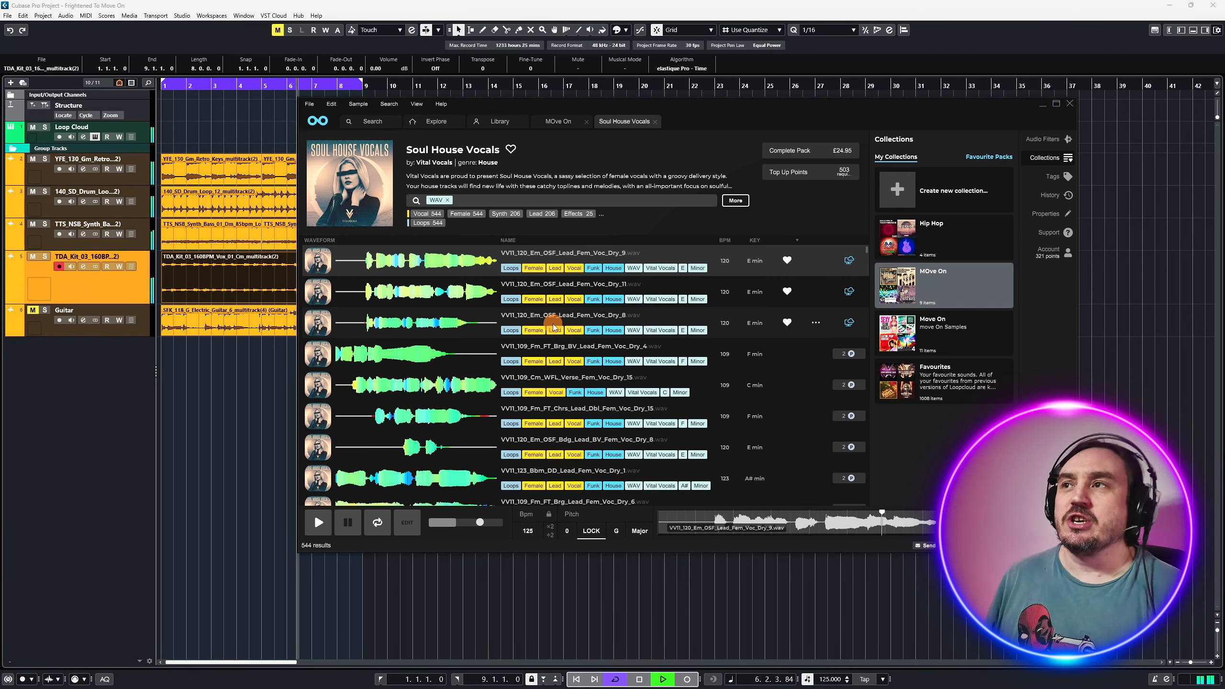
- Go back to the MOve On collection and audition the VV11_120_Em_OSF_Lead_Fem_Voc_Dry vocal loops 9, 11, 8 and 10
click(560, 122)
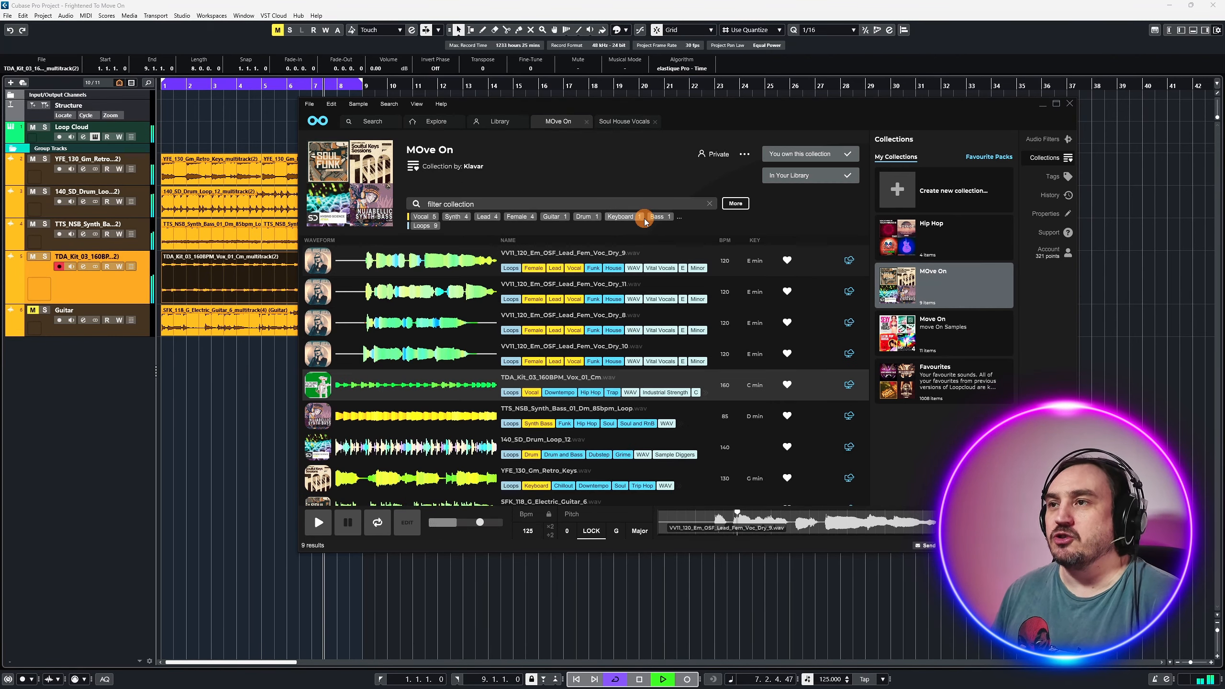
click(404, 261)
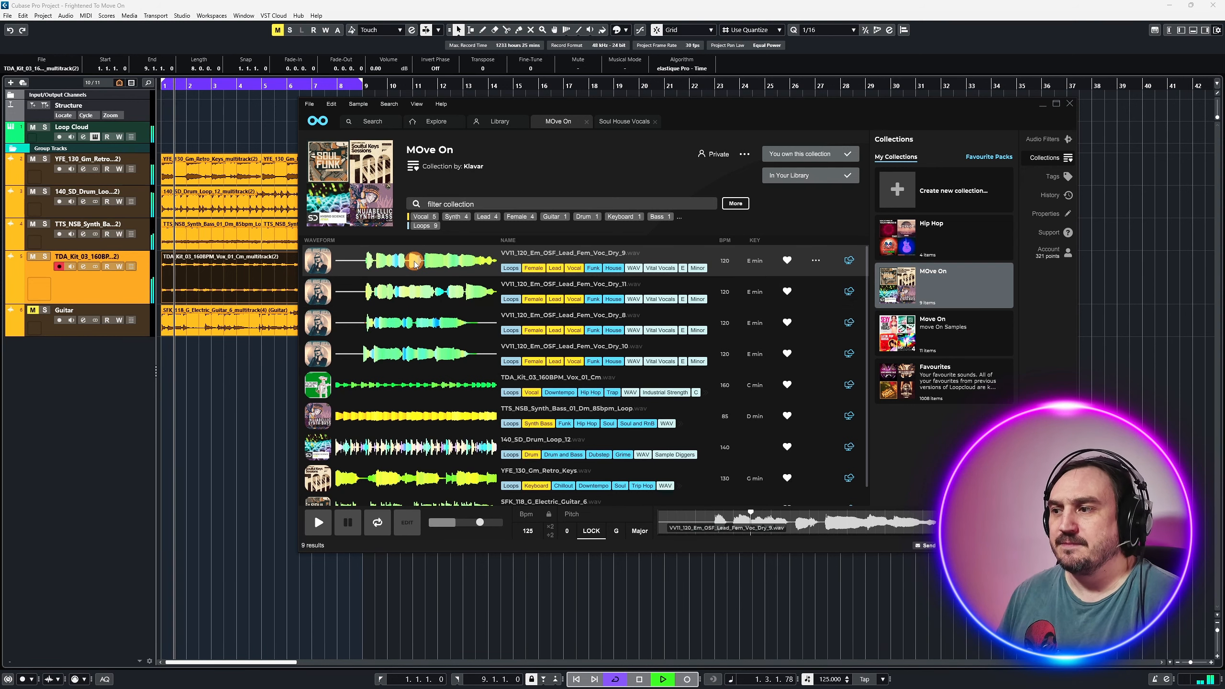
click(408, 293)
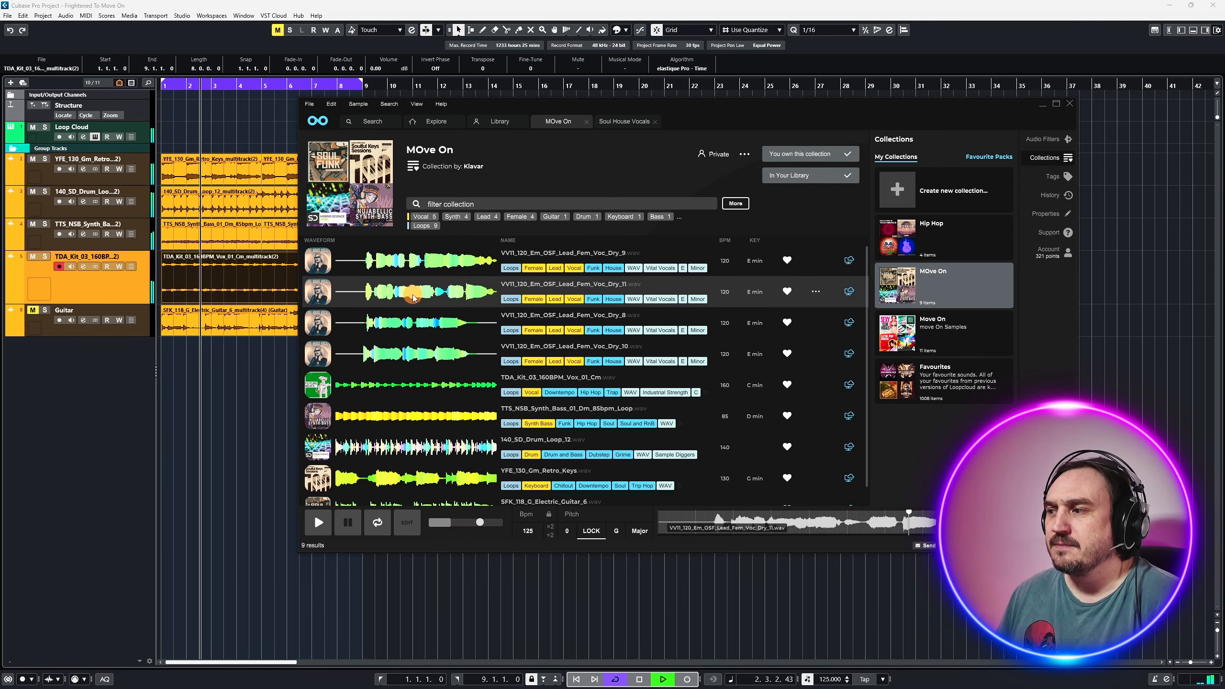
click(410, 324)
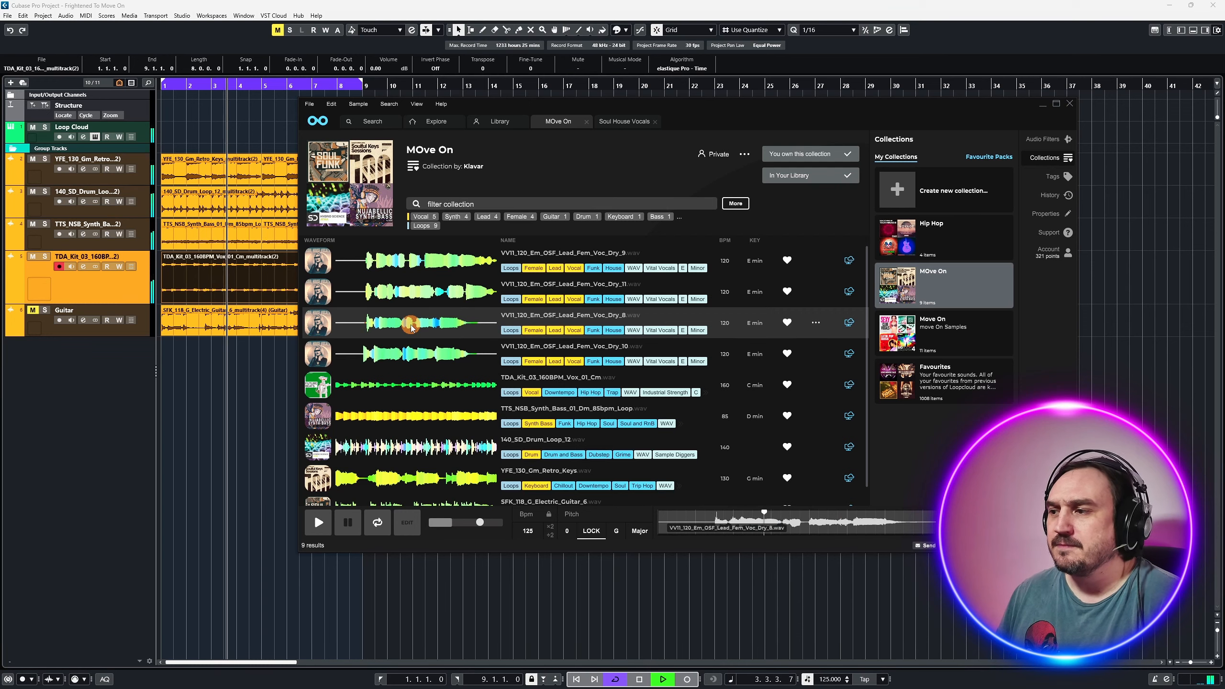
click(412, 353)
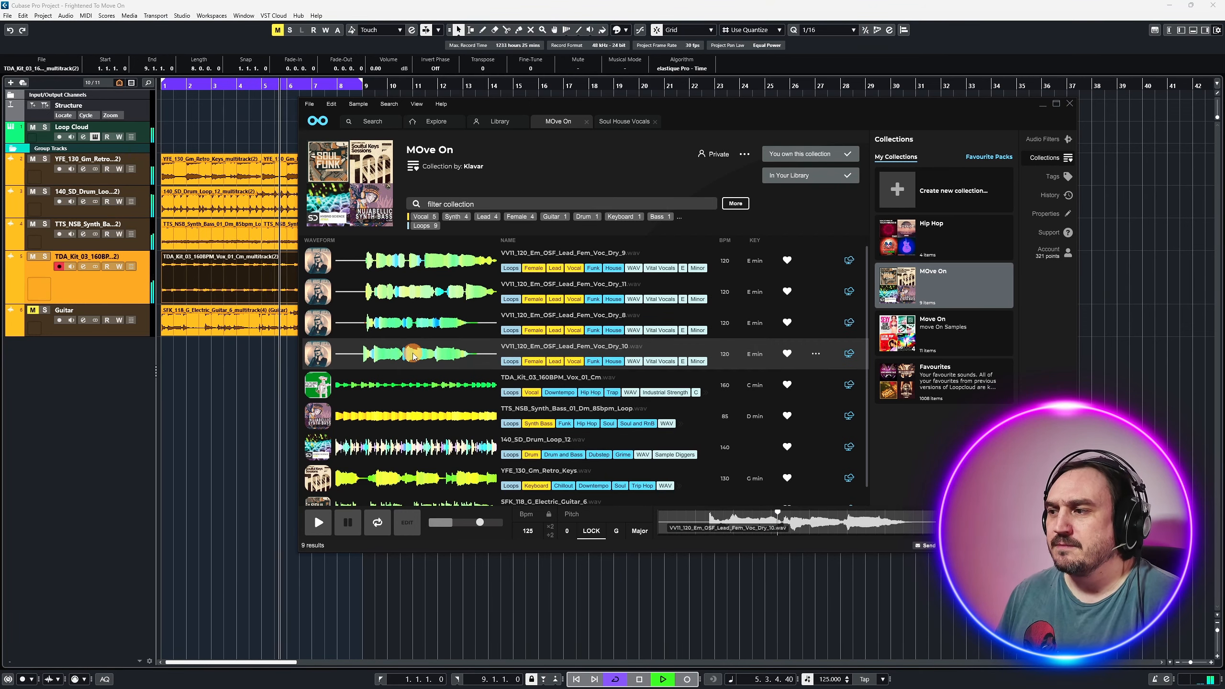
- Import the VV11_120_Em_OSF_Lead_Fem_Voc_Dry_10 loop onto a new Cubase track below Guitar at bar 1
drag(413, 354, 172, 350)
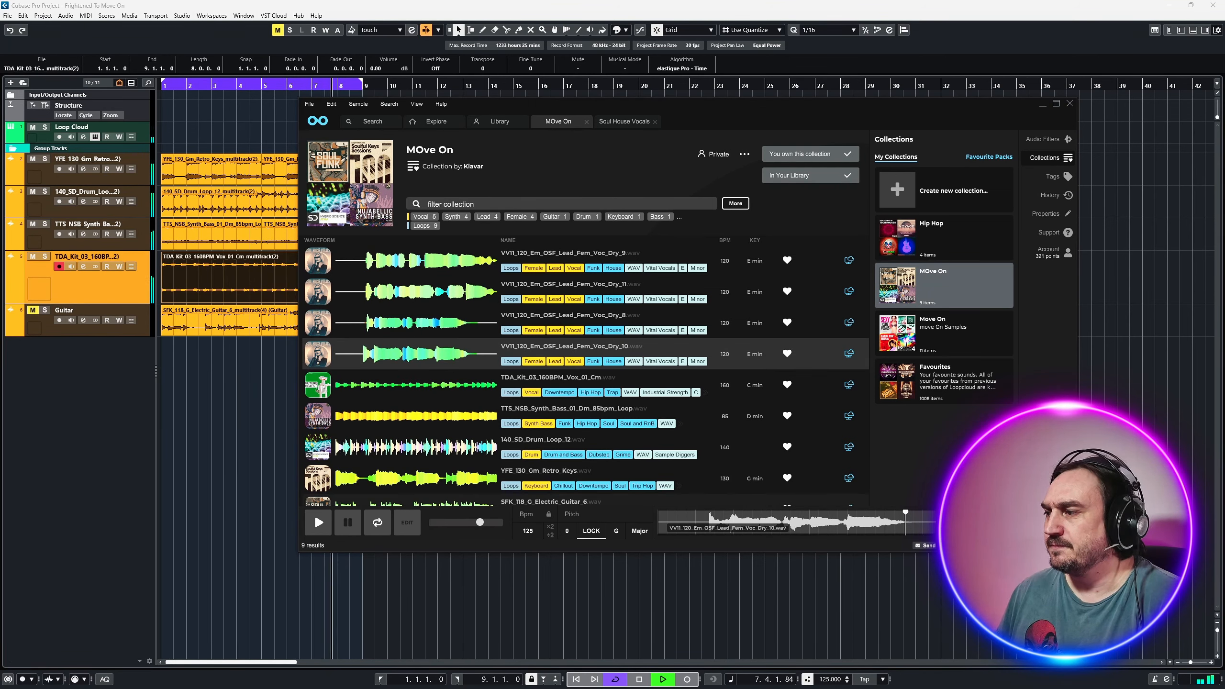
drag(193, 353, 163, 356)
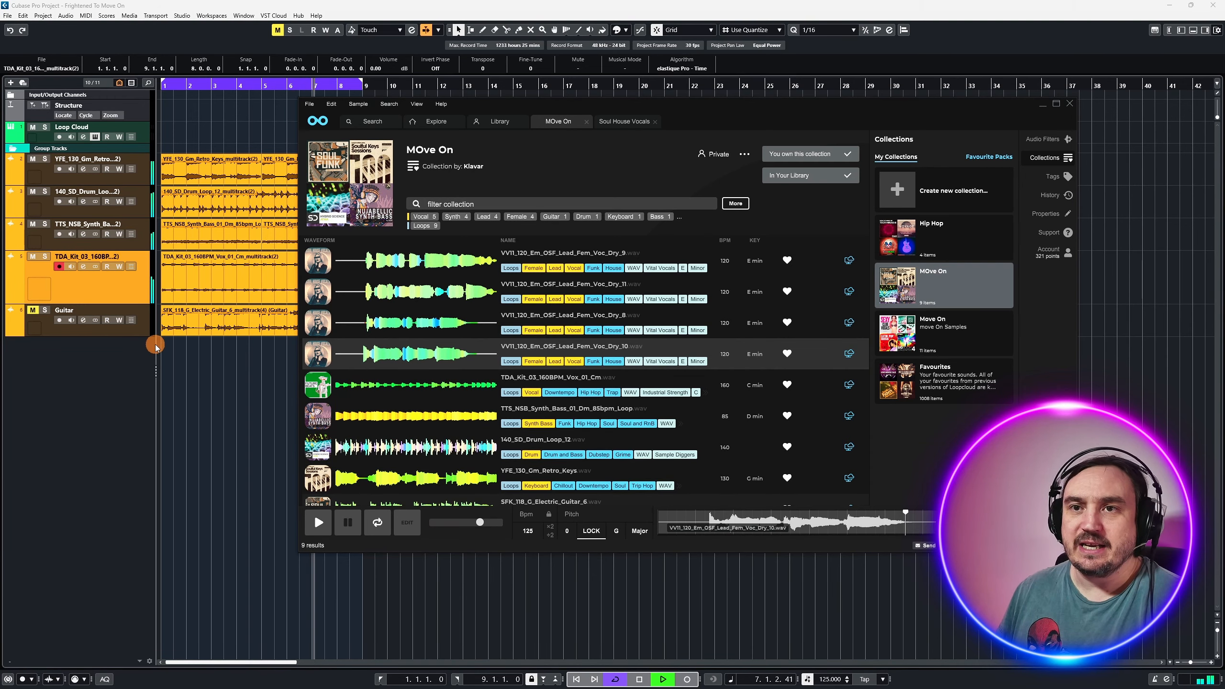
click(677, 430)
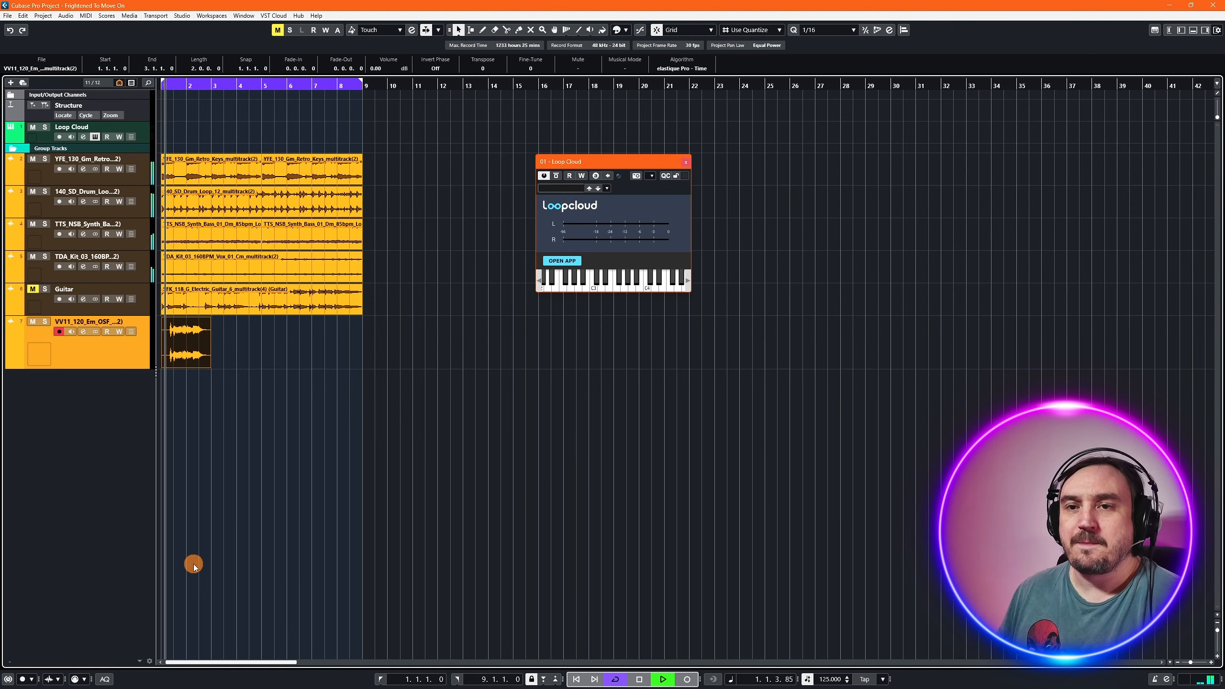
- Return to Loopcloud and audition the VV11_120_Em_OSF_Lead_Fem_Voc_Dry loops 8 and 11
click(583, 678)
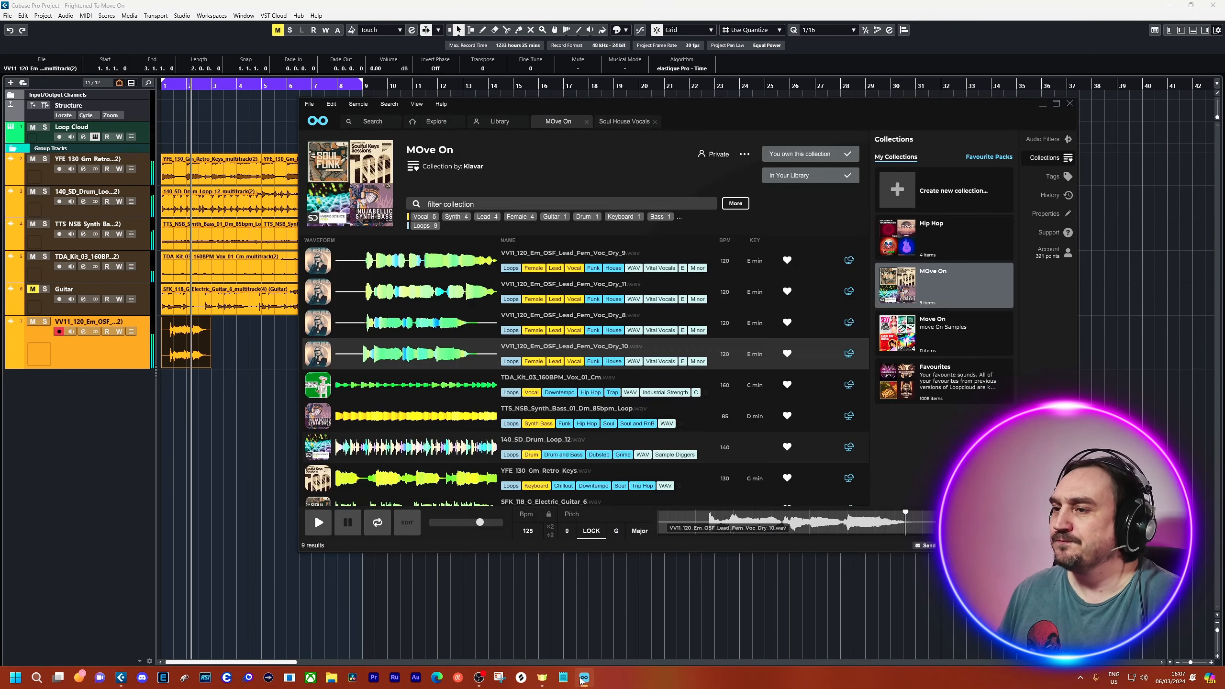
click(411, 324)
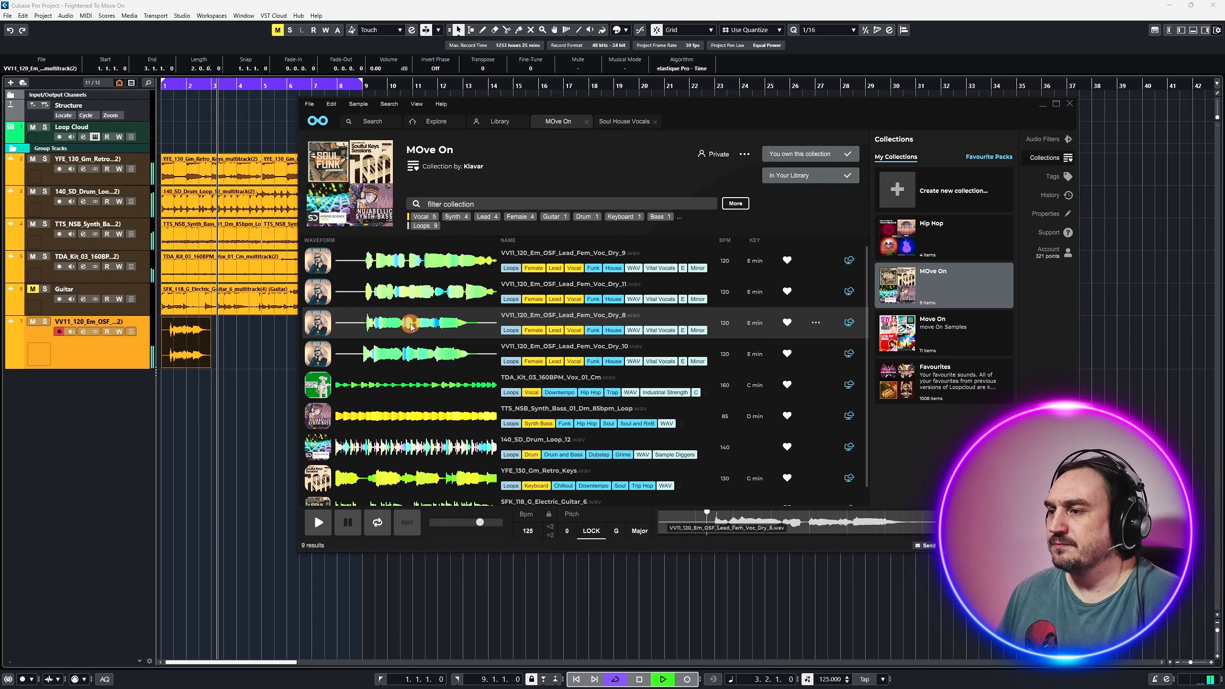
click(412, 302)
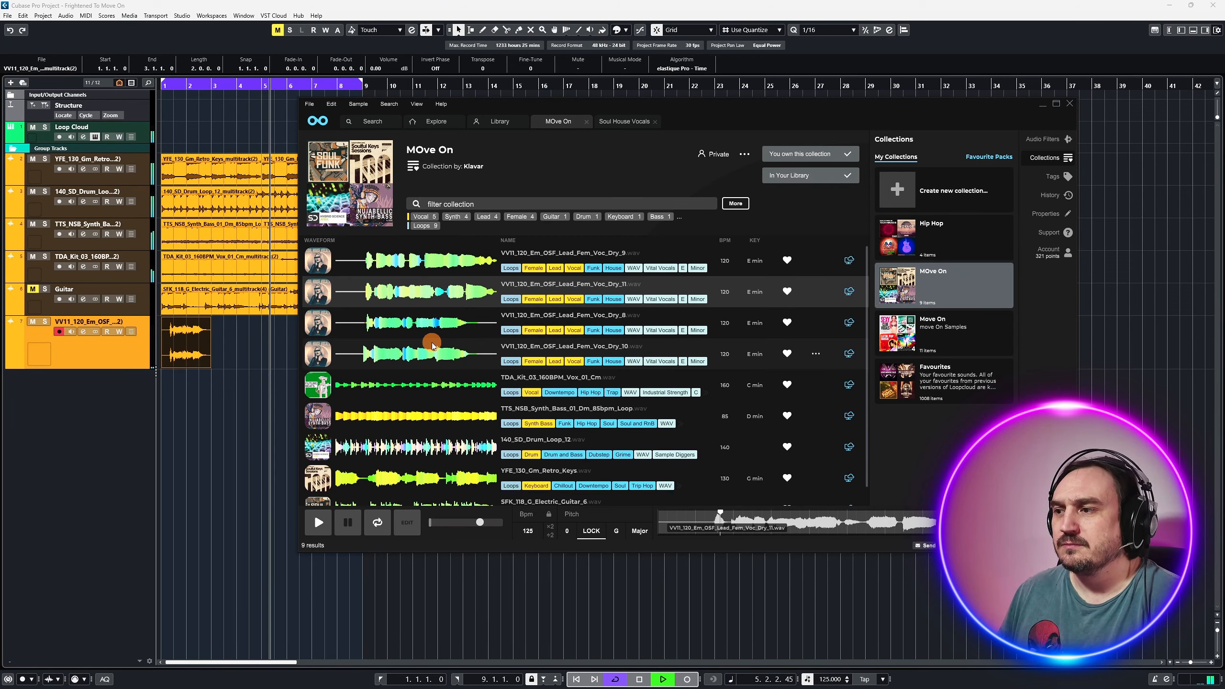
- Audition the VV11_120_Em_OSF_Lead_Fem_Voc_Dry_9 loop and import it onto the vocal track at bar 3
click(424, 264)
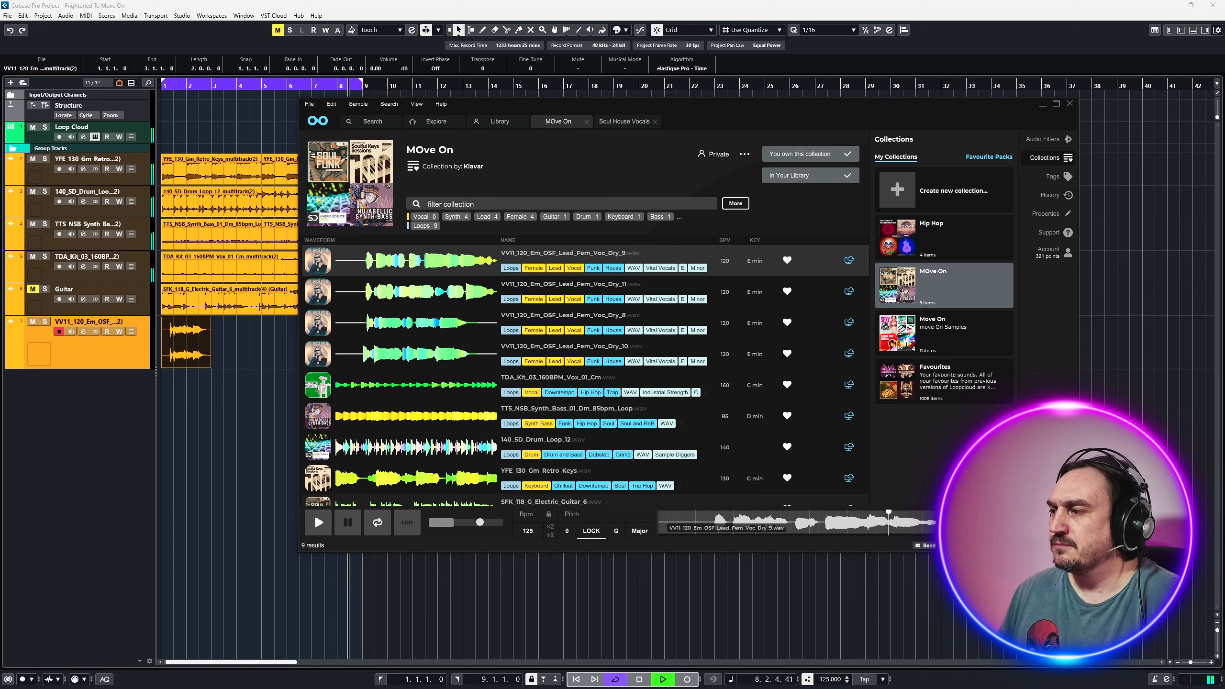
drag(298, 390, 213, 351)
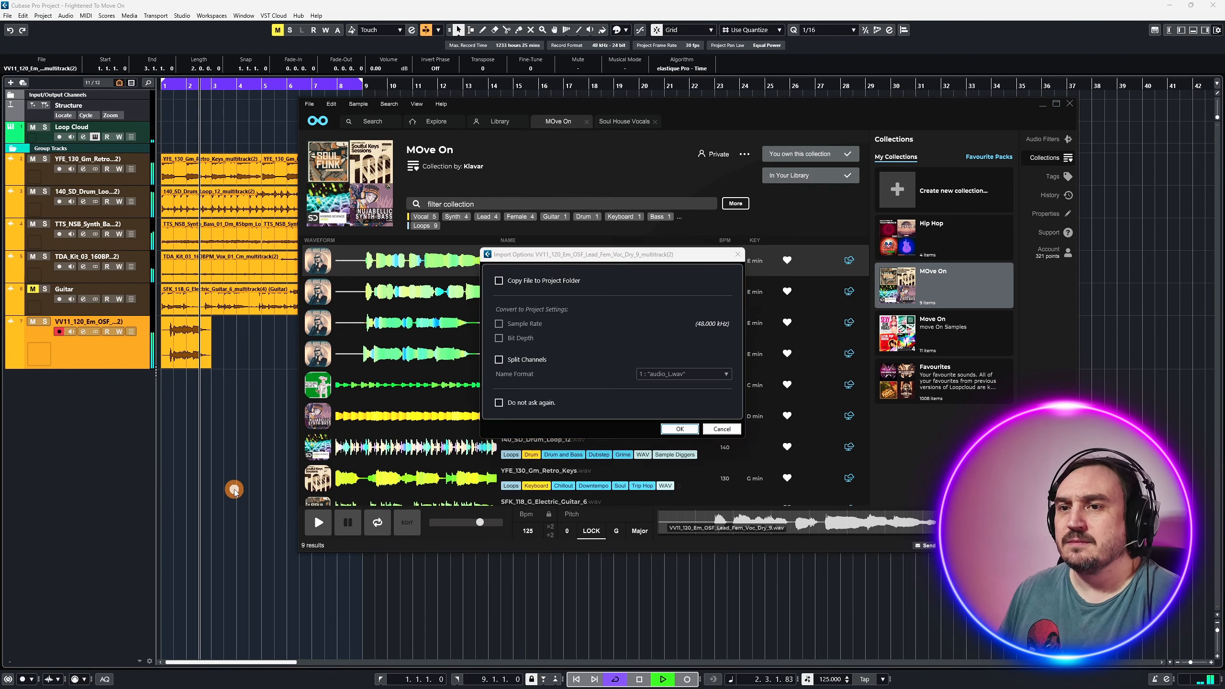
click(679, 428)
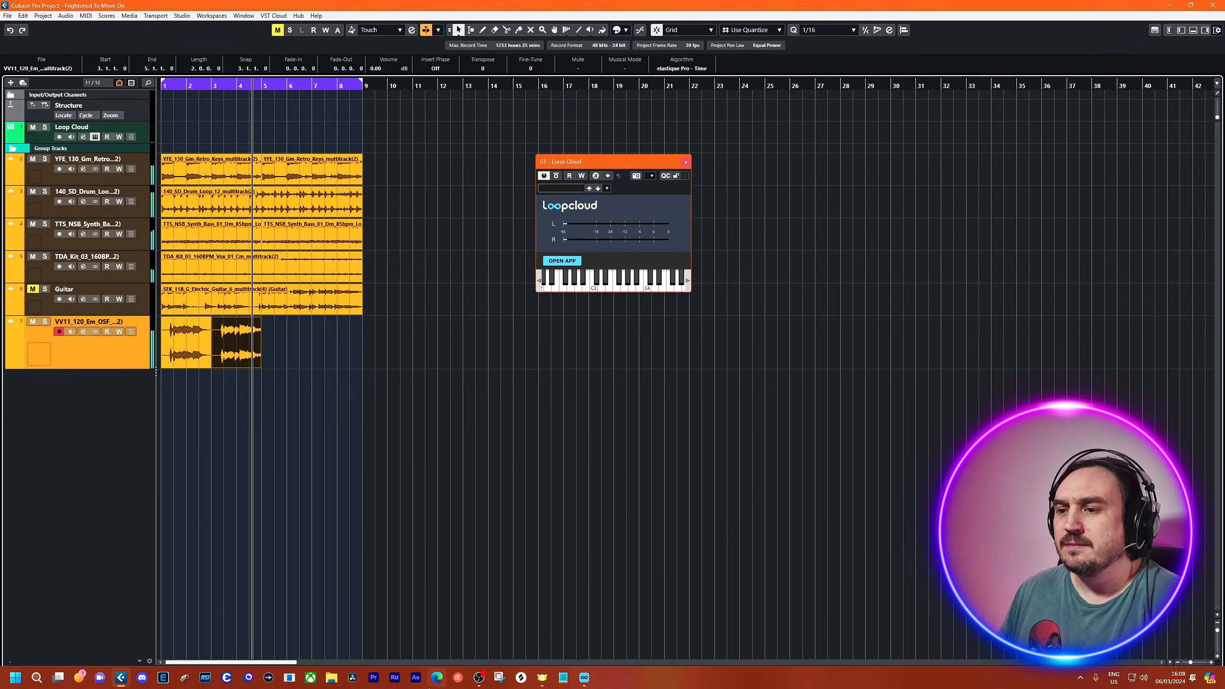
- Return to Loopcloud, audition the VV11_120_Em_OSF_Lead_Fem_Voc_Dry_8 loop and import it onto the vocal track at bar 5
click(584, 682)
click(432, 323)
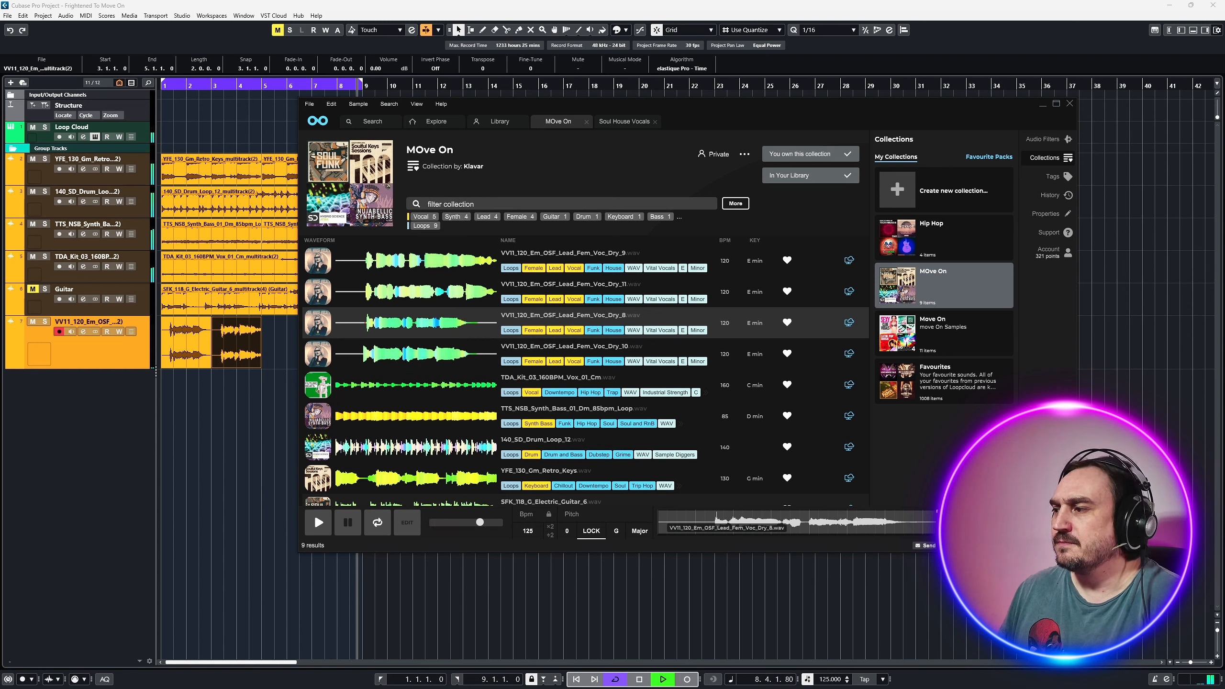
drag(993, 523, 263, 358)
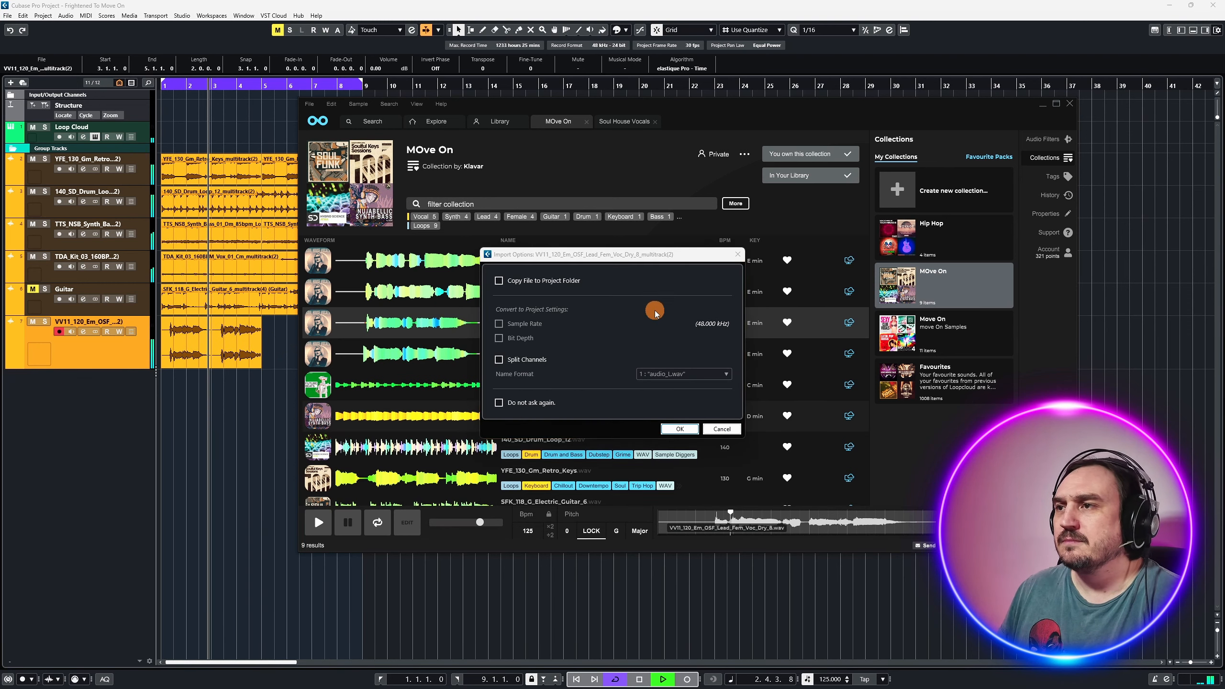
click(675, 429)
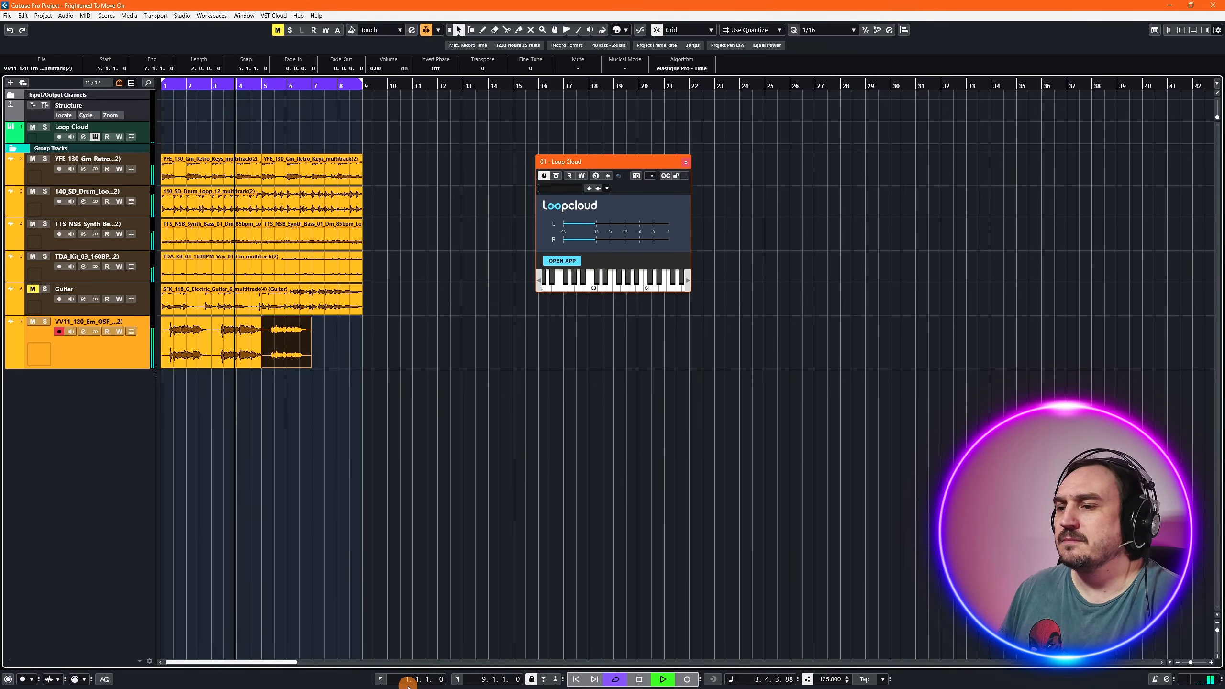
- Return to Loopcloud, audition the VV11_120_Em_OSF_Lead_Fem_Voc_Dry_11 loop and import it onto the vocal track at bar 7
mouse_move(426, 688)
click(585, 677)
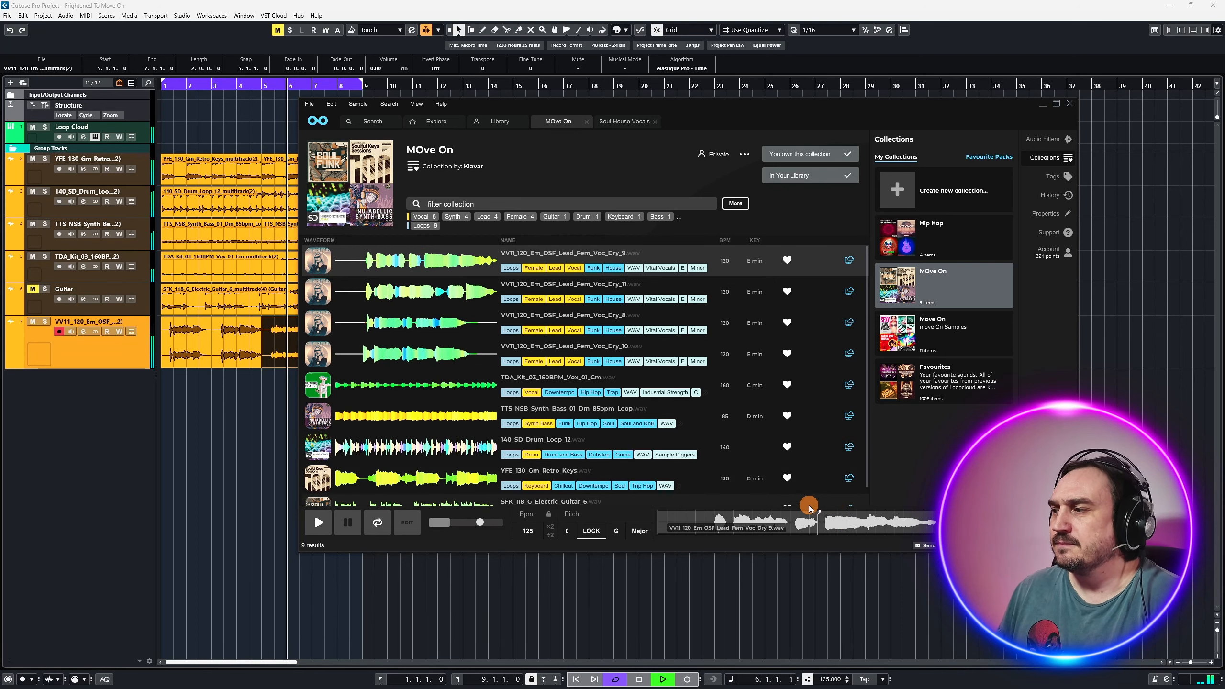
click(453, 293)
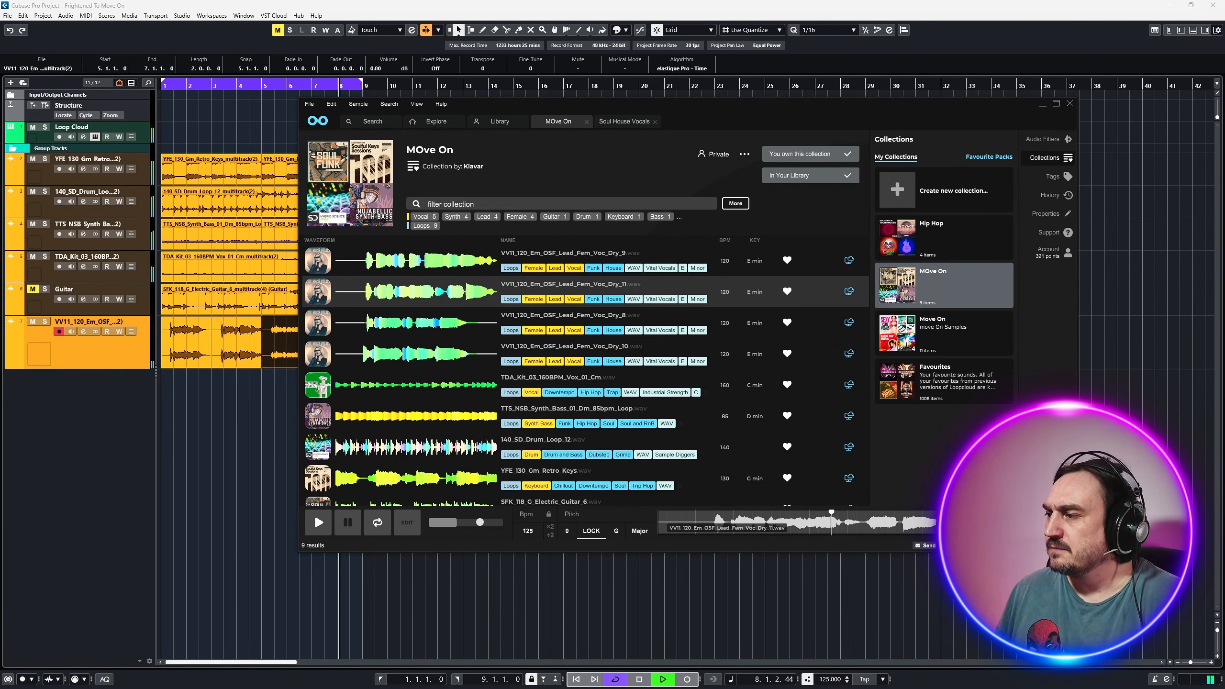
drag(266, 426, 427, 566)
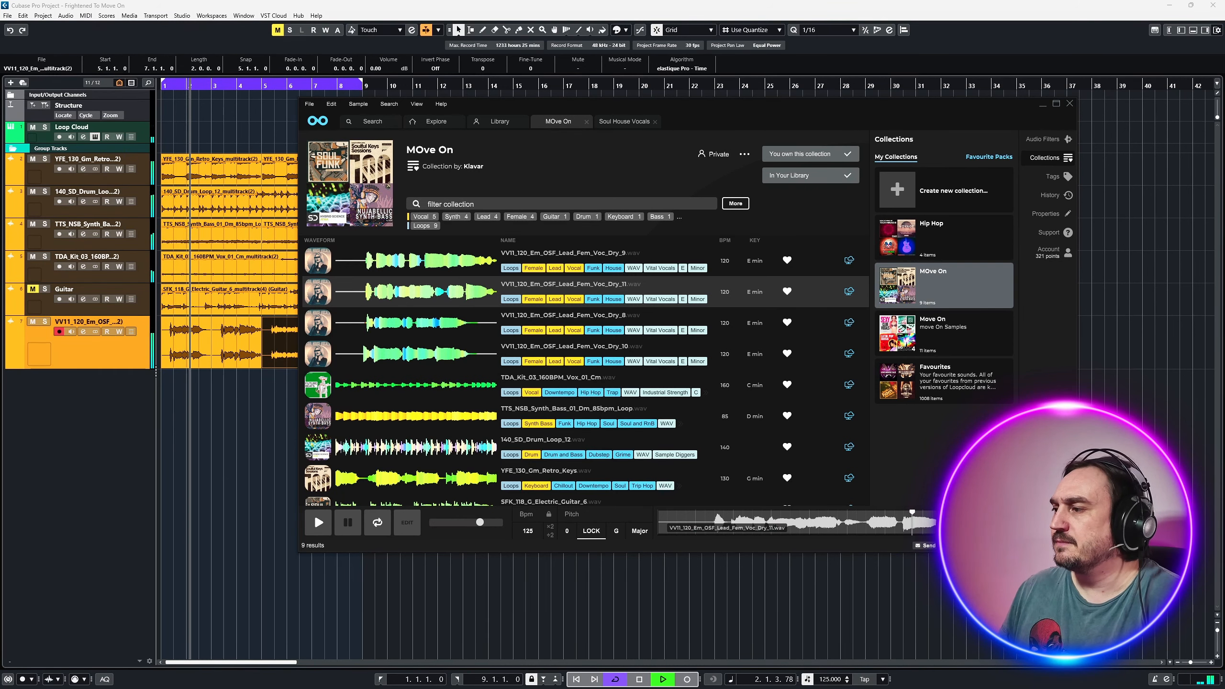
drag(497, 109, 680, 136)
drag(952, 551, 314, 348)
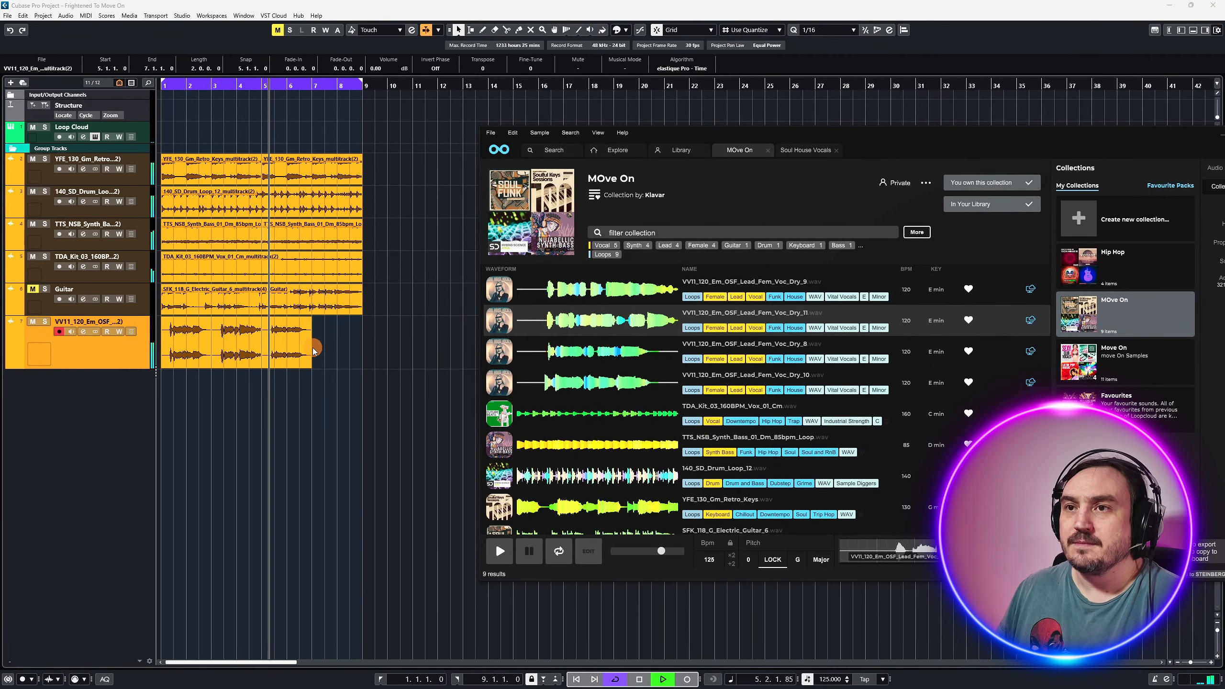
click(672, 430)
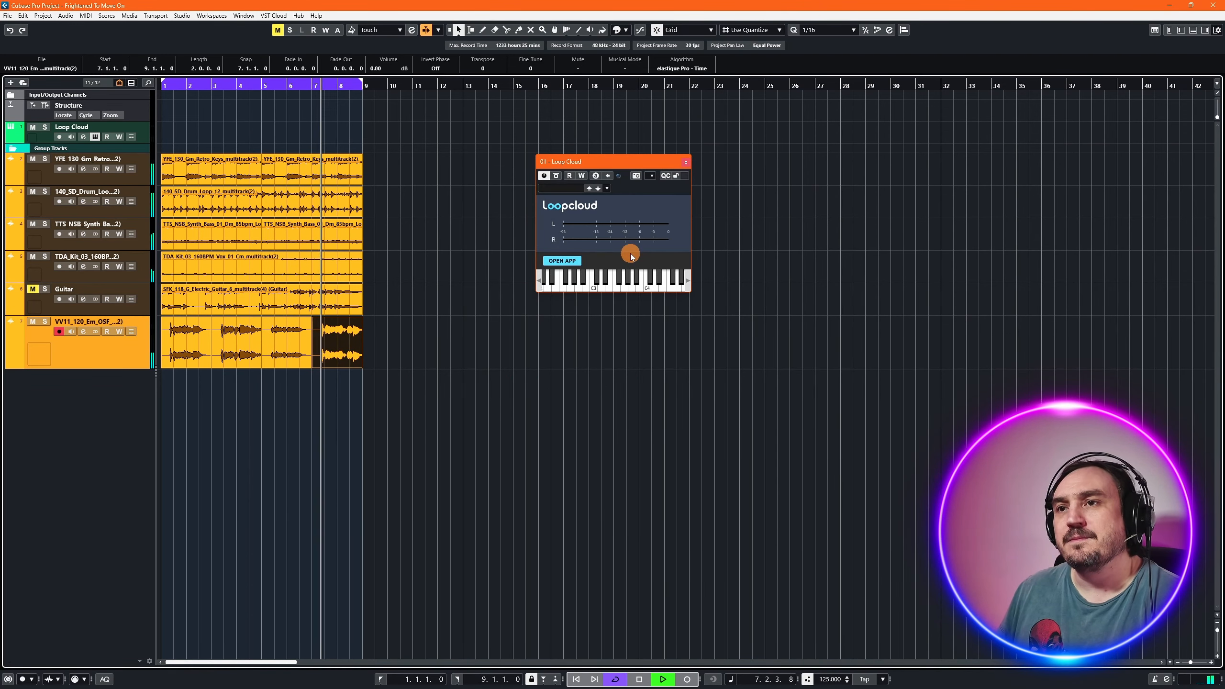
- Close the Loop Cloud plug-in window and unmute the Guitar track
click(146, 290)
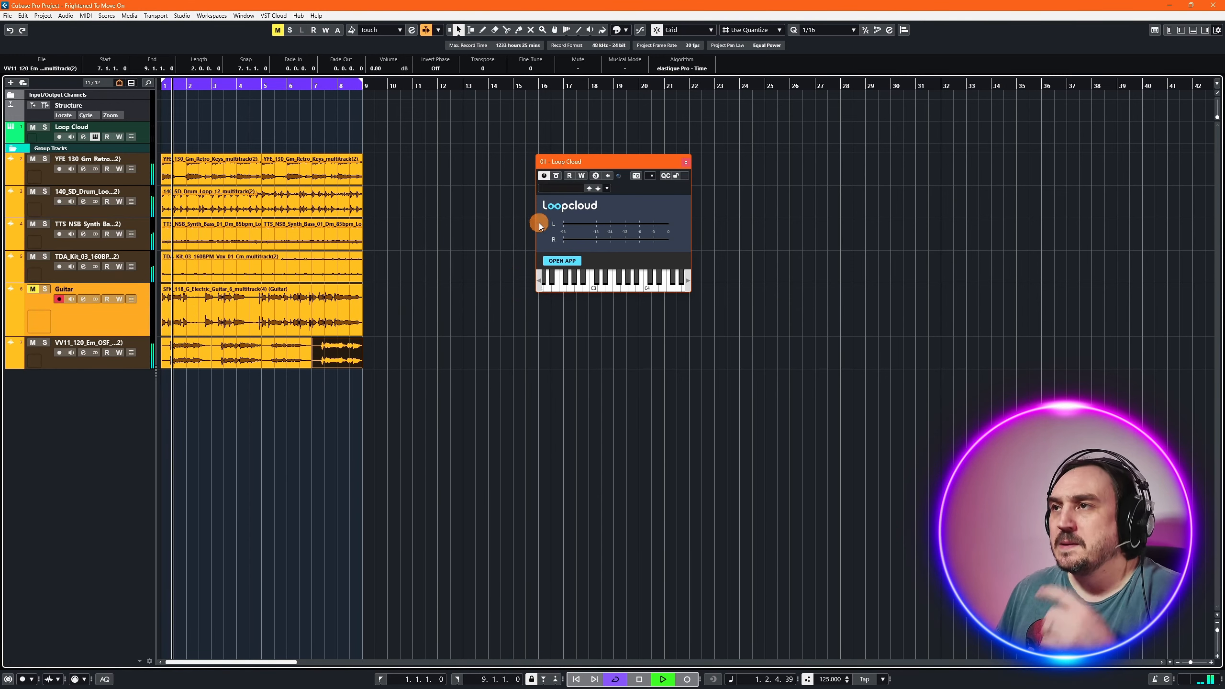
click(685, 162)
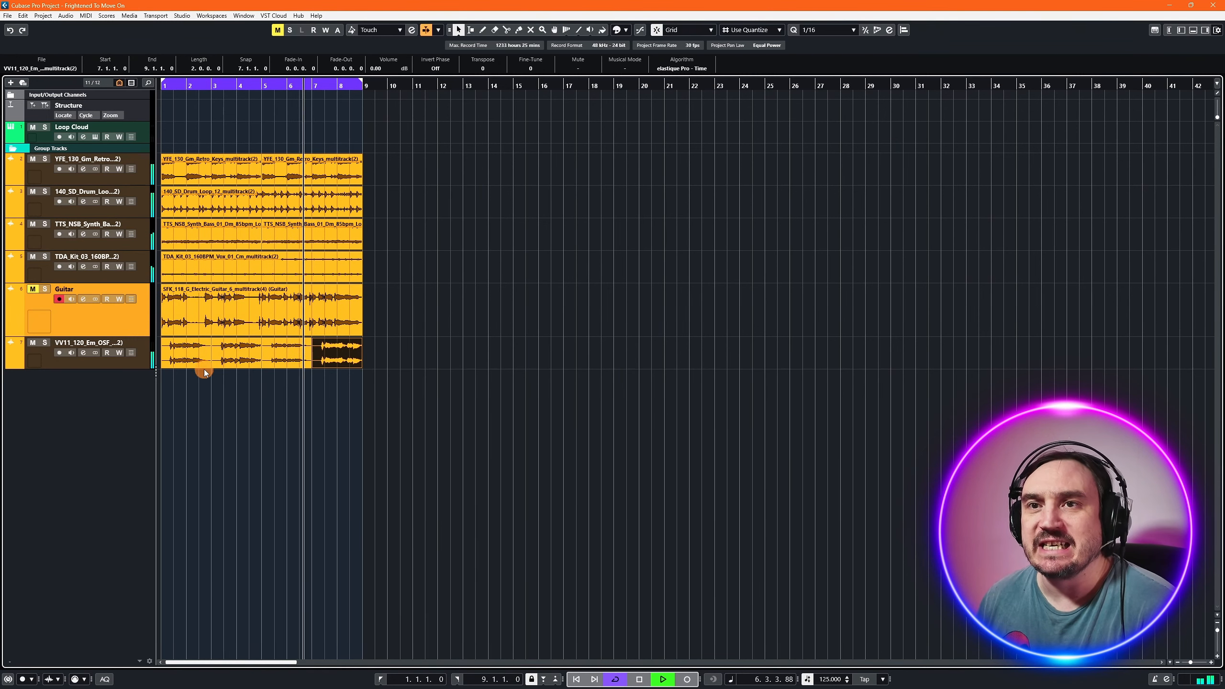
click(46, 288)
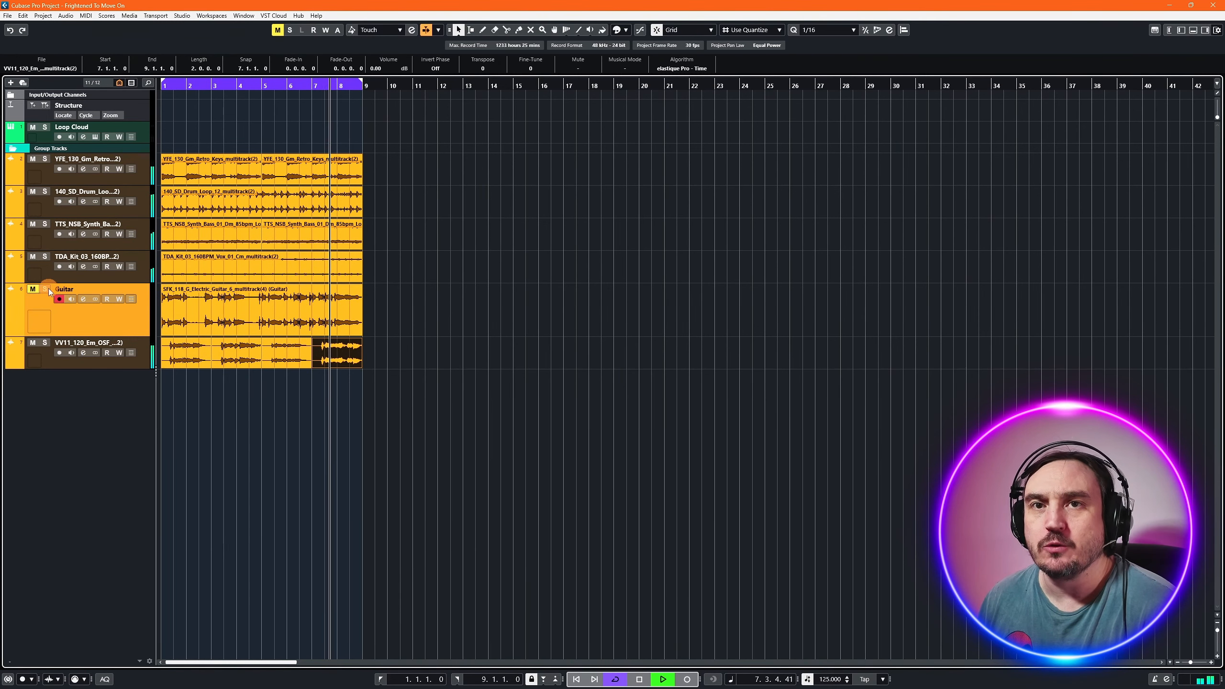
click(34, 289)
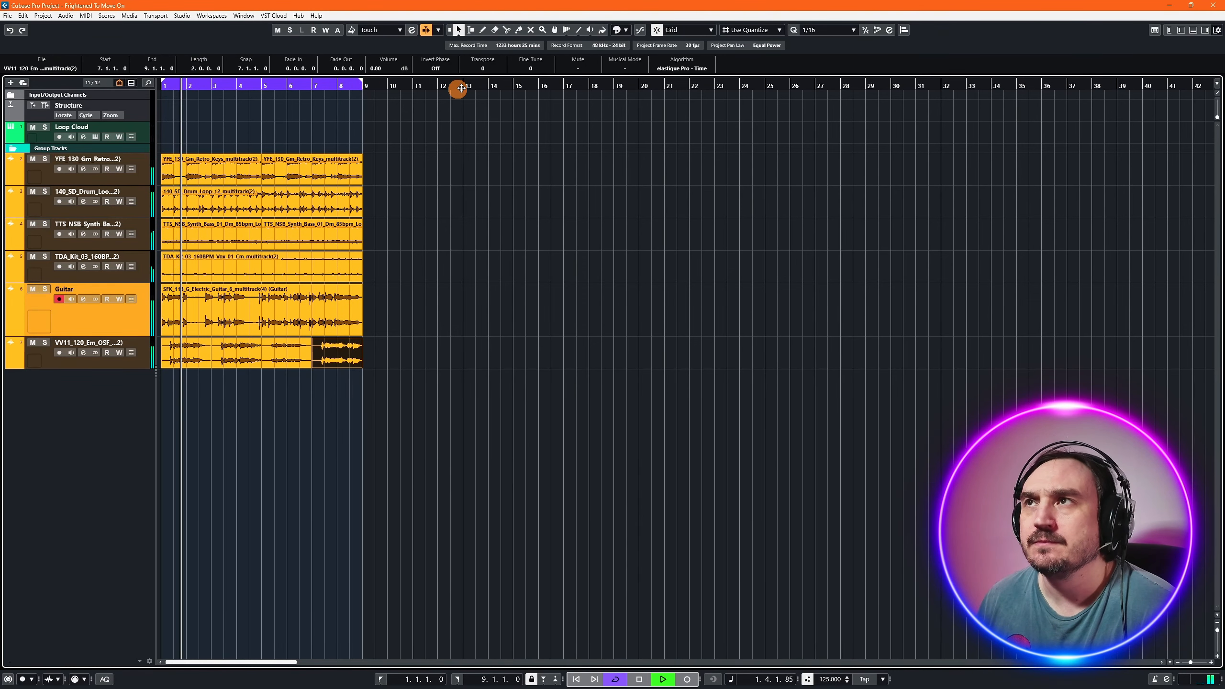
- Split the Guitar event at 3.1.3 and 4.4.3 and mute the section between the two cuts
click(506, 30)
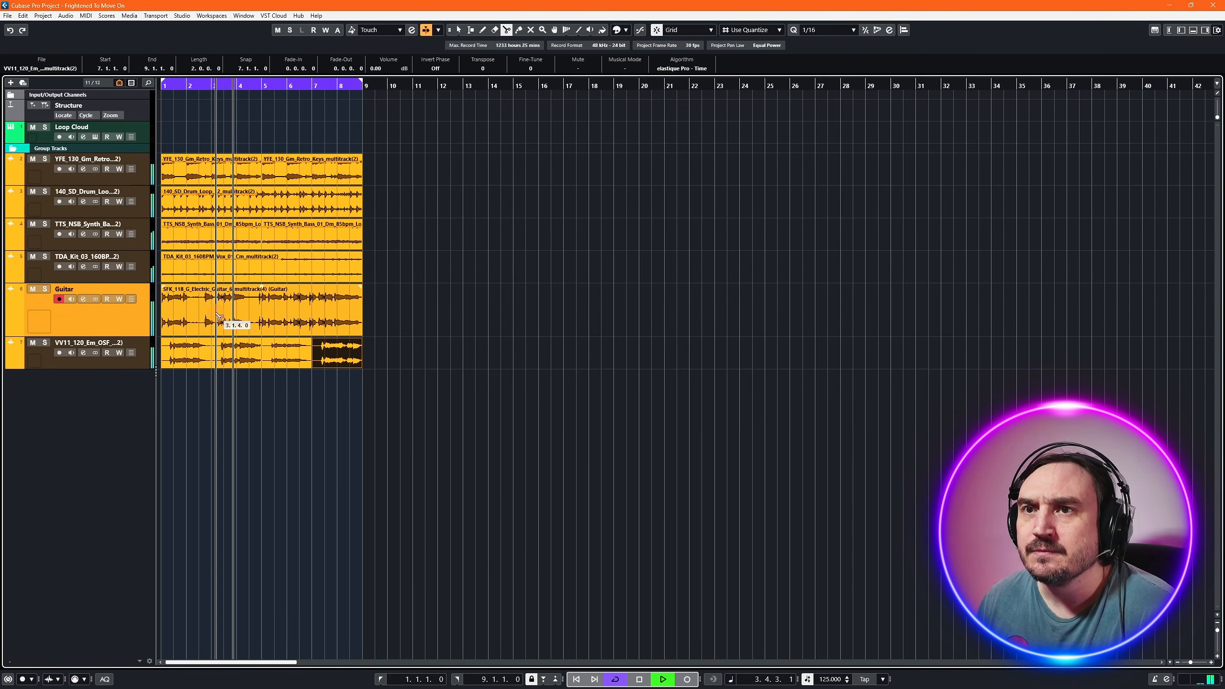
click(217, 316)
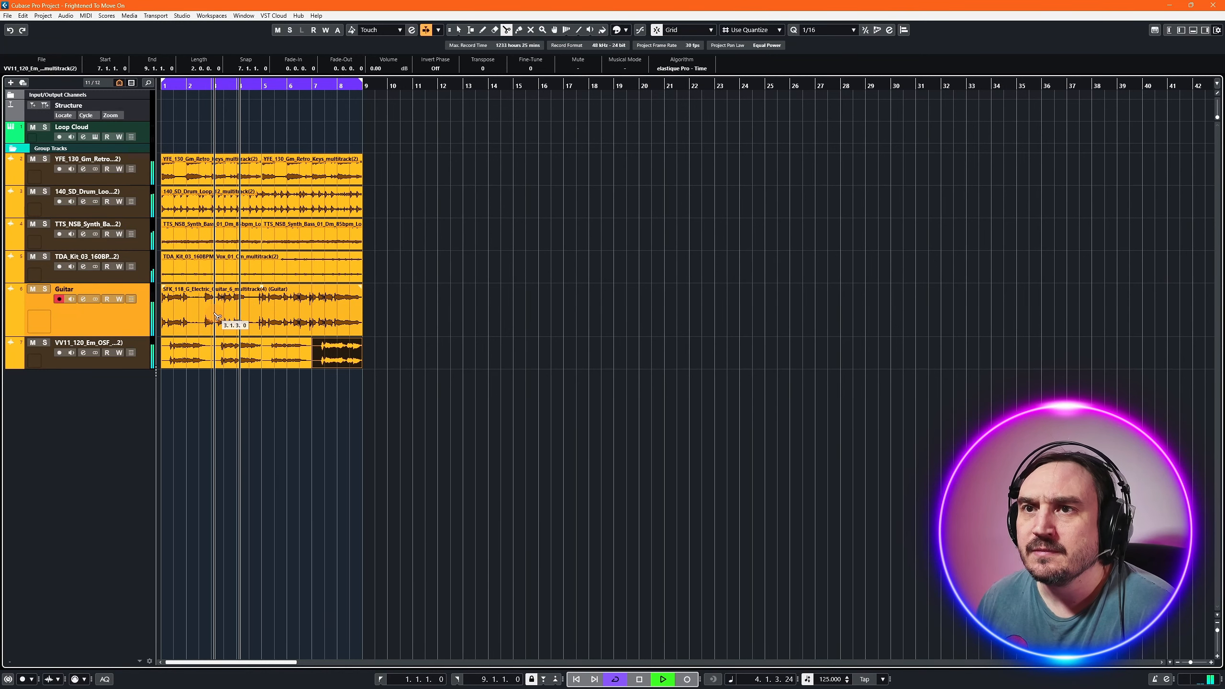
click(260, 312)
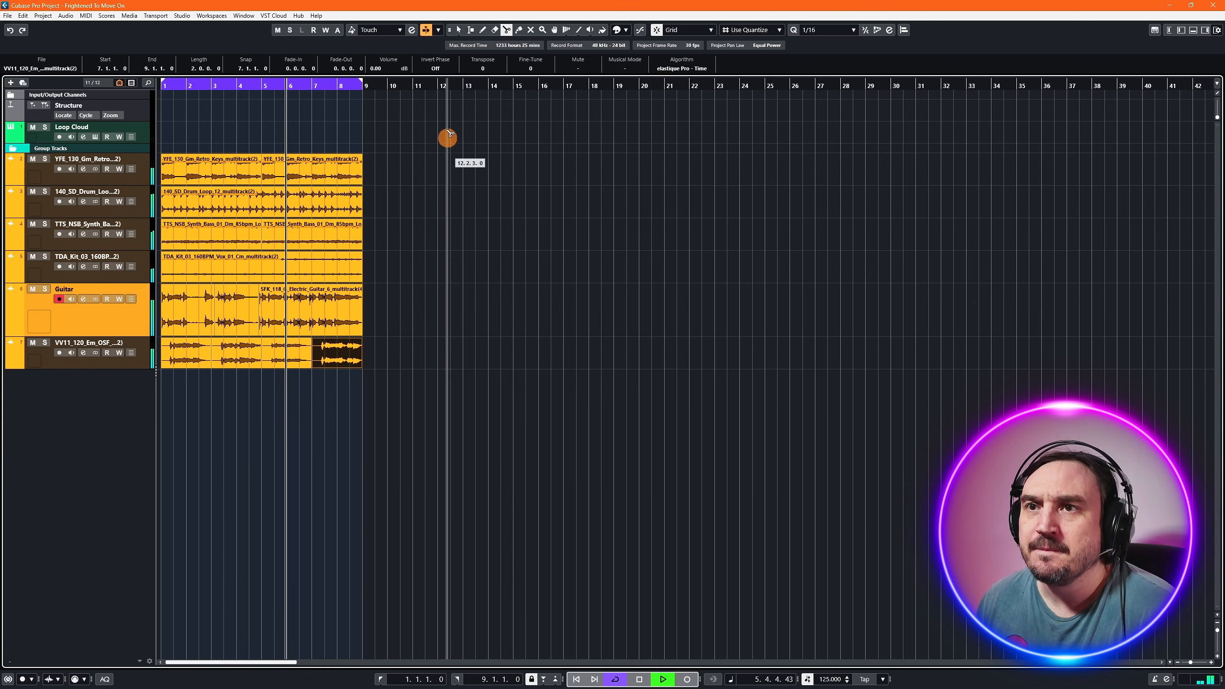
click(530, 30)
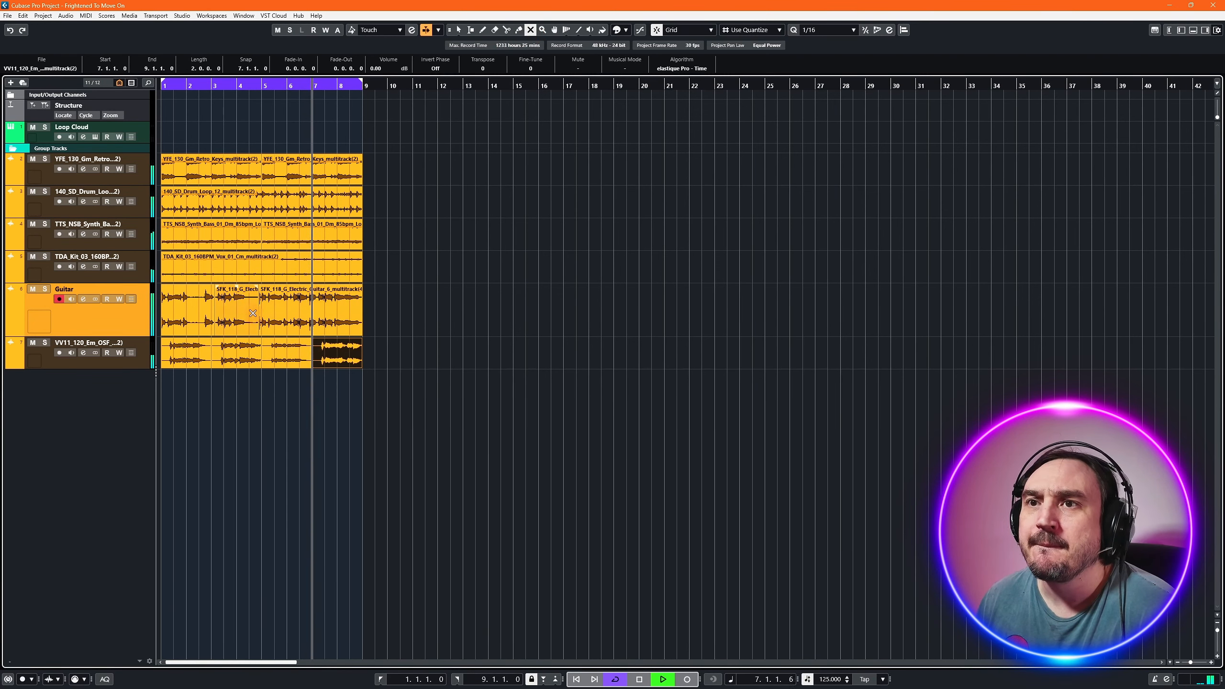
click(238, 311)
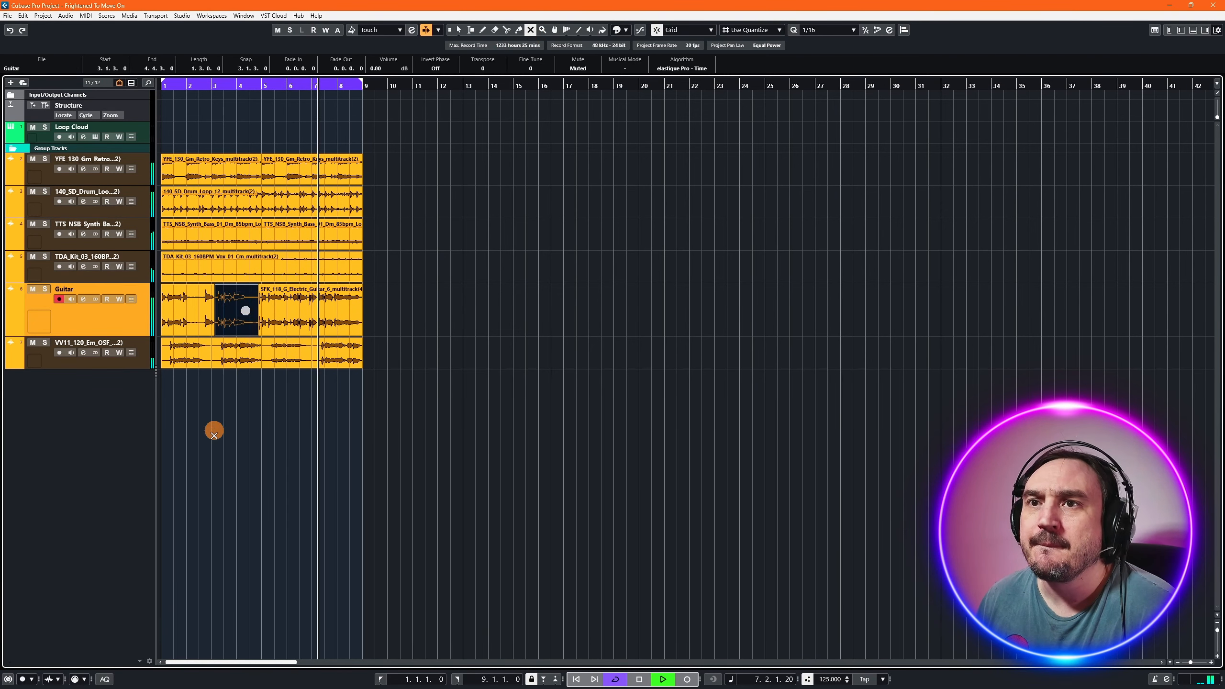
- Split the remaining Guitar event at 6.1.3 and again at 6.4.3
click(507, 30)
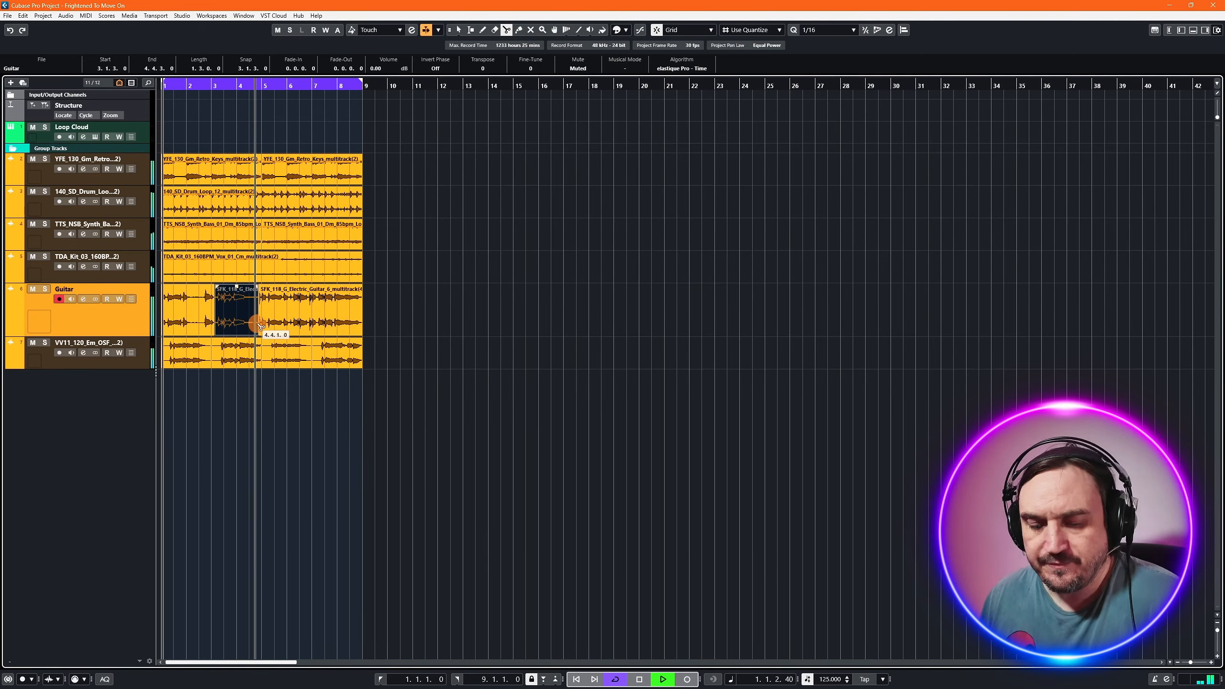
scroll(280, 329, up, 2)
scroll(280, 330, up, 5)
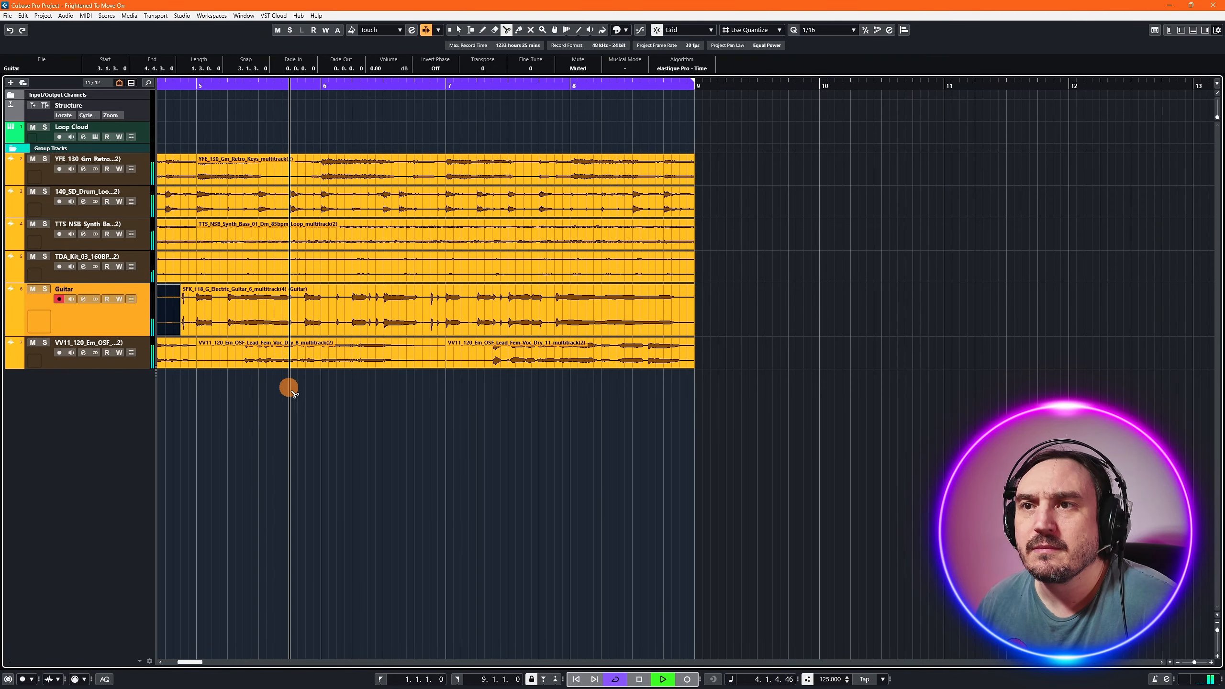
scroll(346, 414, right, 2)
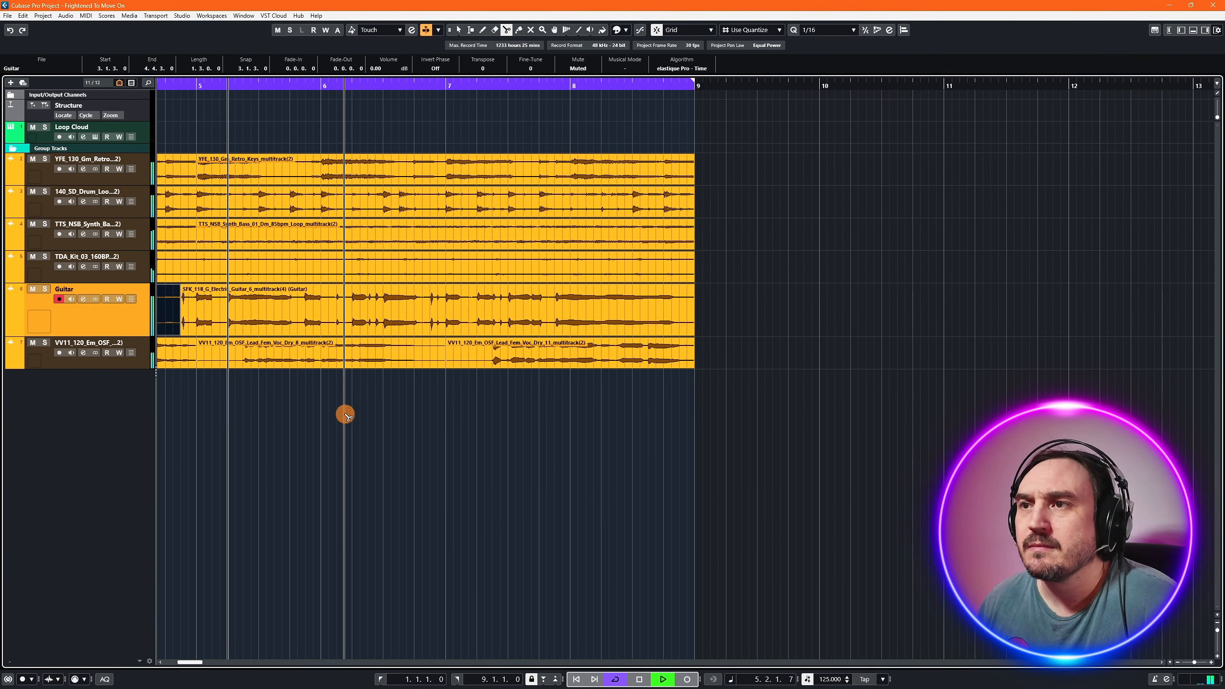
scroll(346, 414, left, 1)
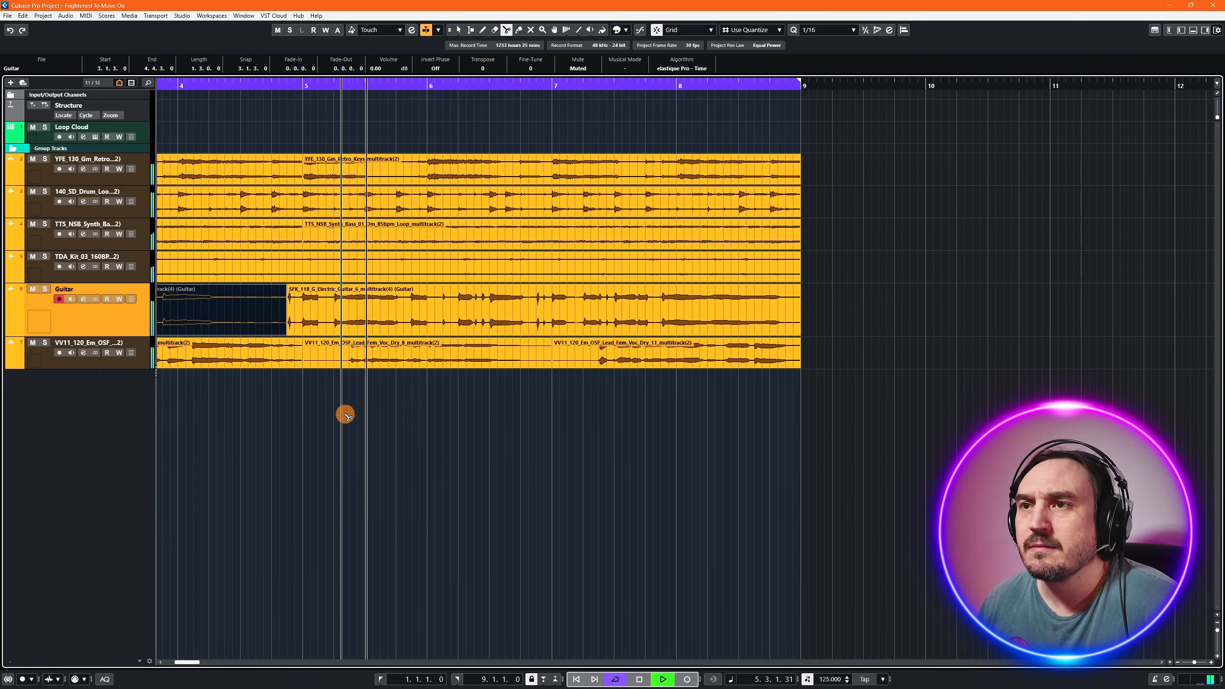
click(445, 314)
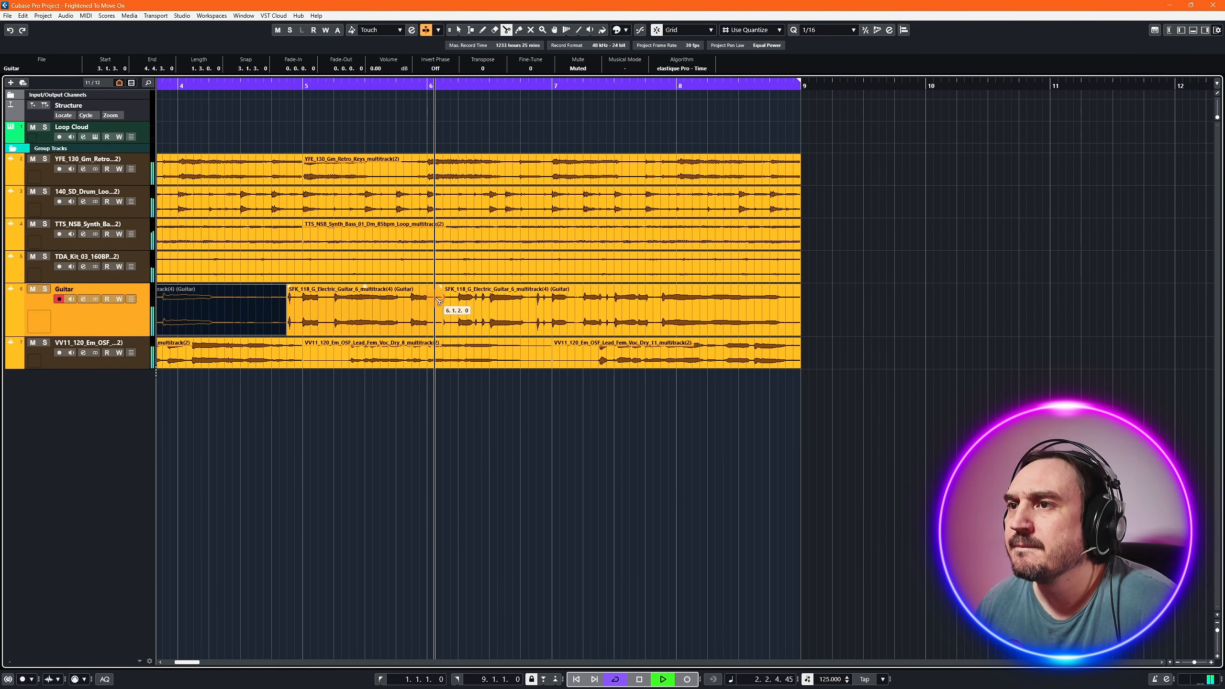
click(536, 311)
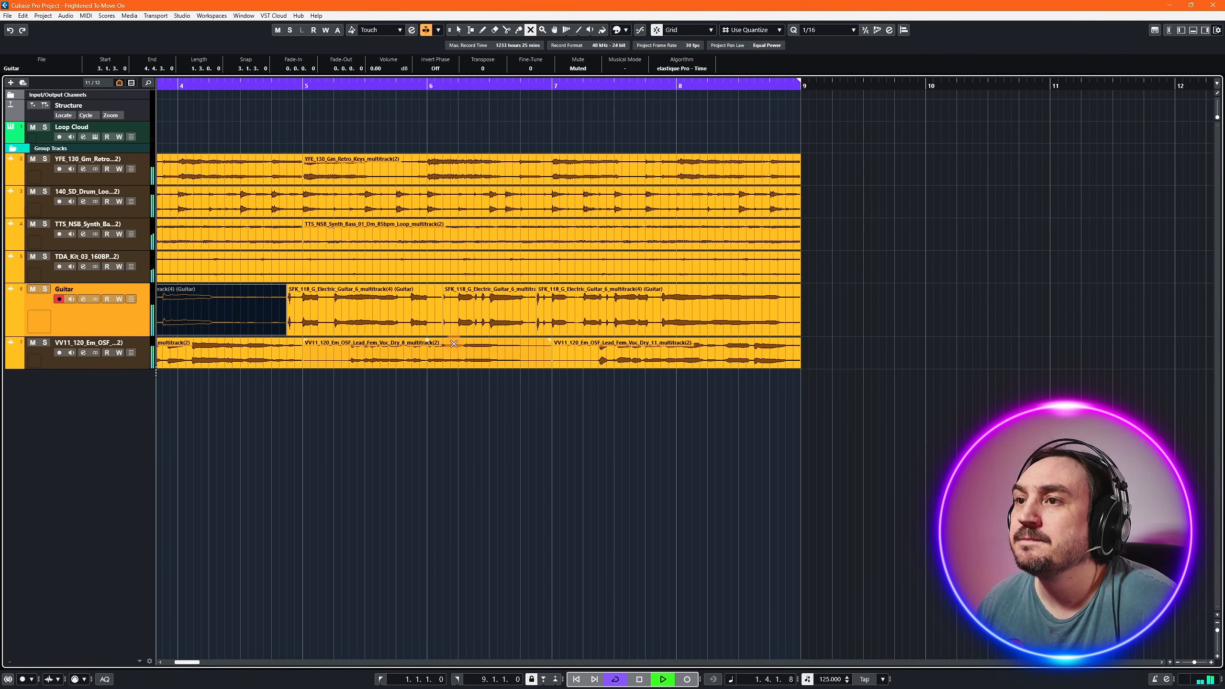
- Mute only the Guitar section from 6.1.3 to 6.4.3, keeping the sections on either side of it audible
click(408, 316)
click(371, 326)
click(545, 301)
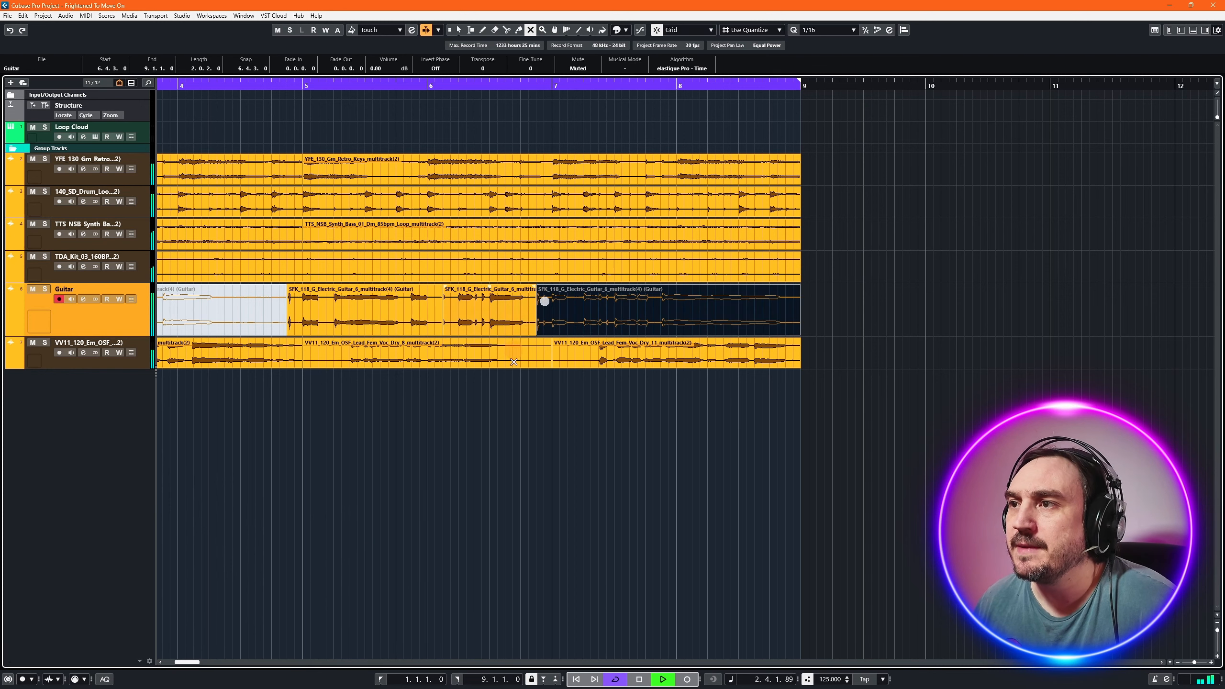
click(577, 304)
click(500, 302)
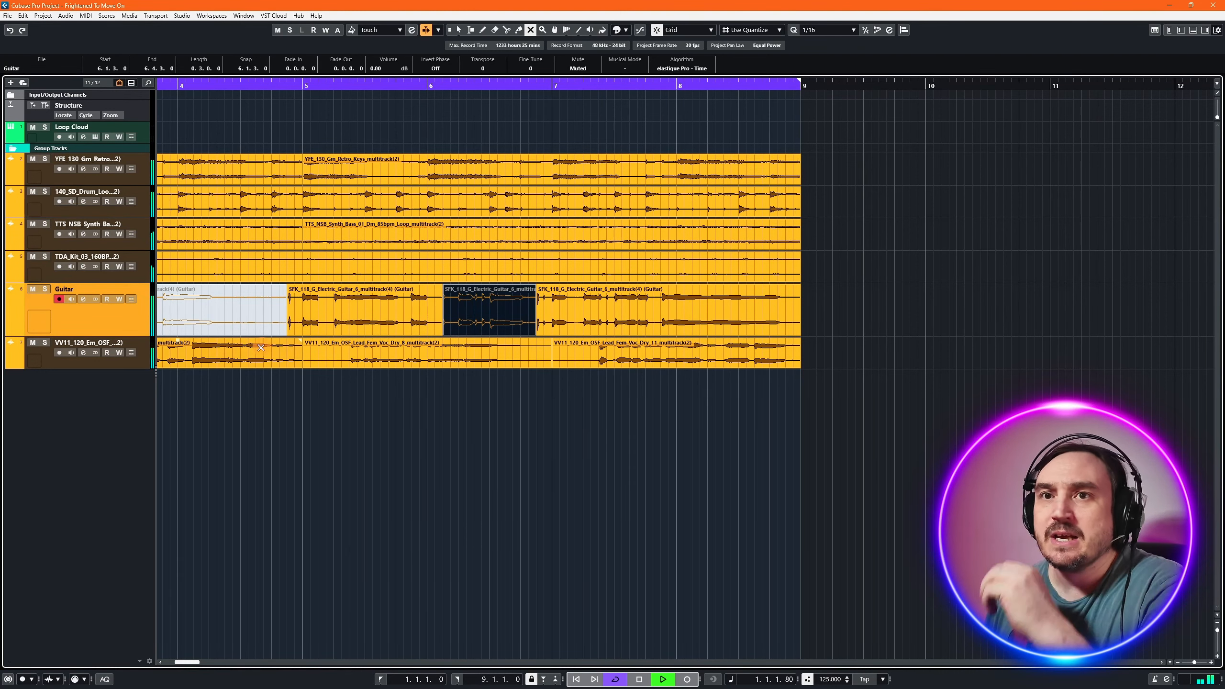
- Select the VV11_120 lead vocal track and show the insert slots of all channels in the lower-zone mixer
click(140, 366)
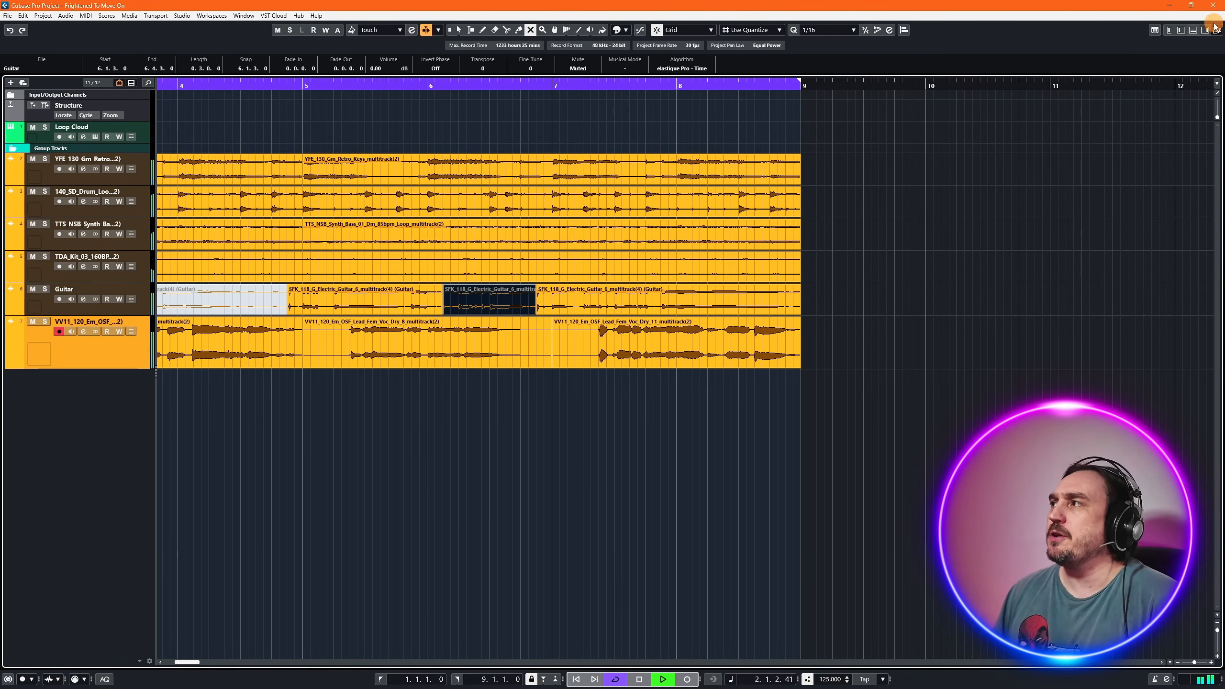
click(1192, 30)
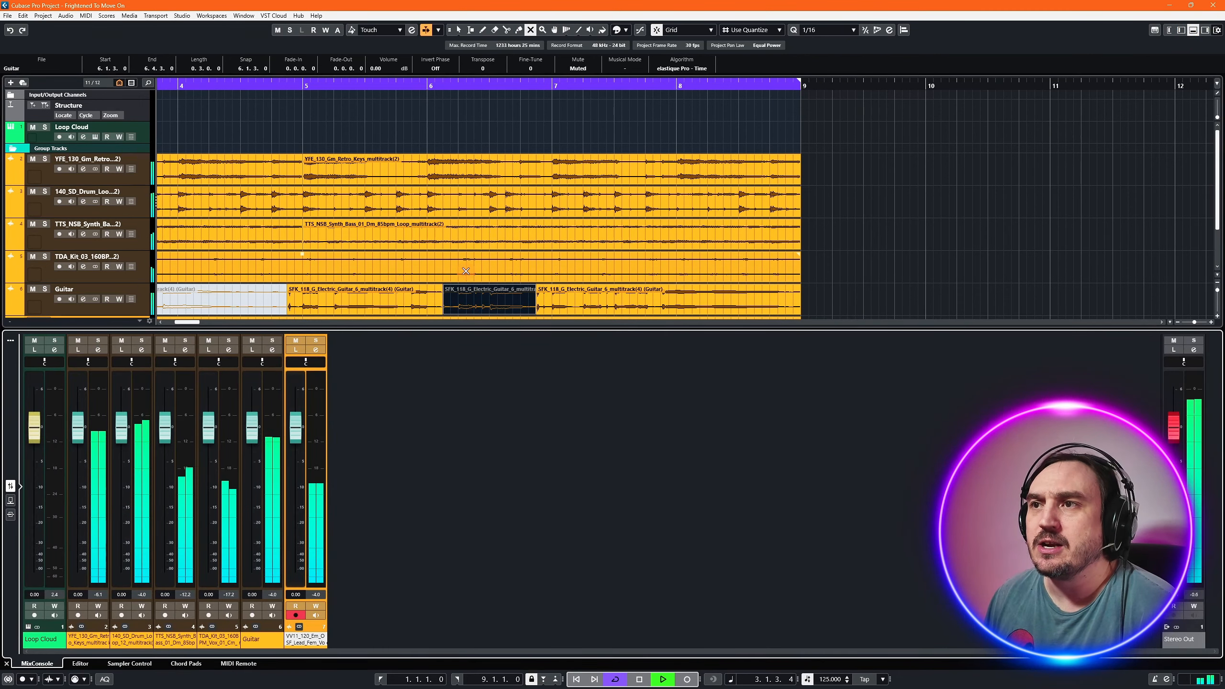
scroll(740, 242, down, 2)
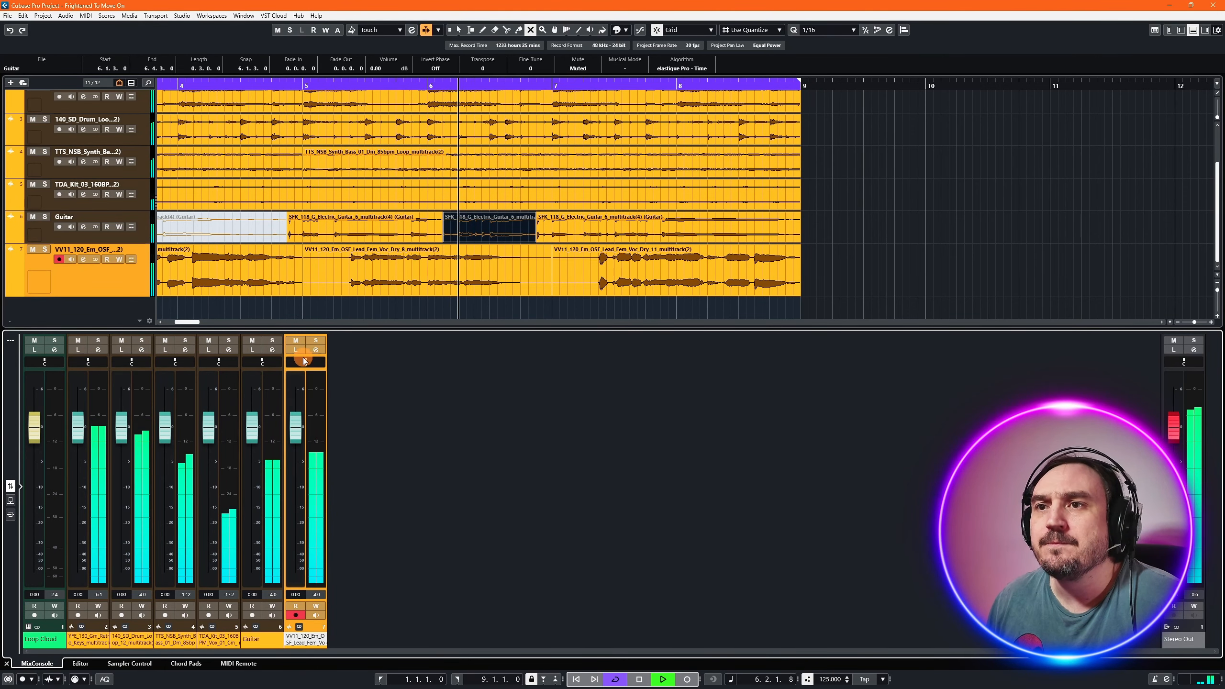
click(10, 500)
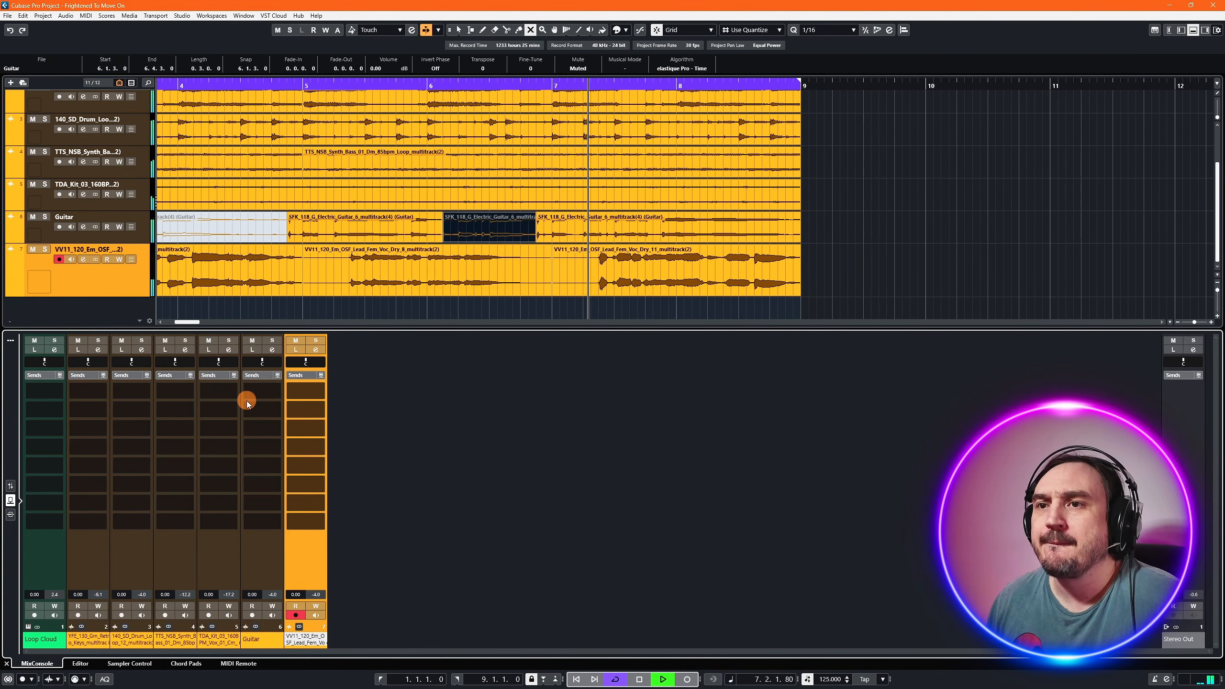
click(9, 518)
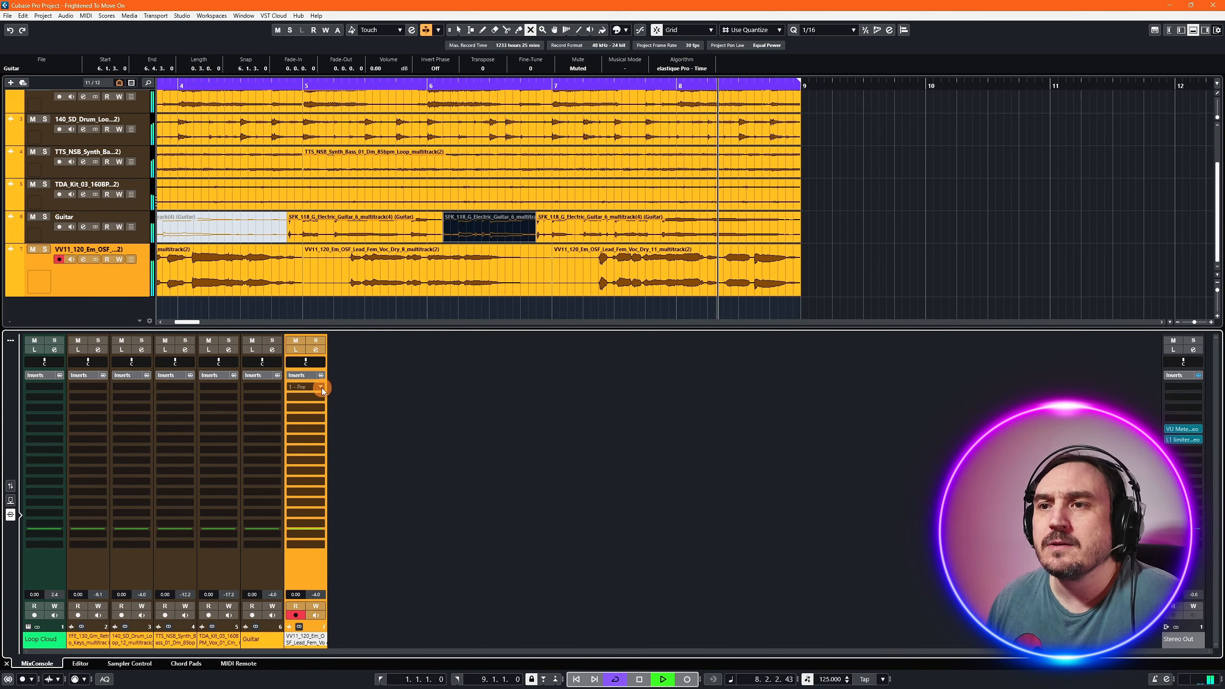
- Insert H-Delay Stereo in the vocal channel's first insert slot and move its window clear of the arrangement
click(320, 389)
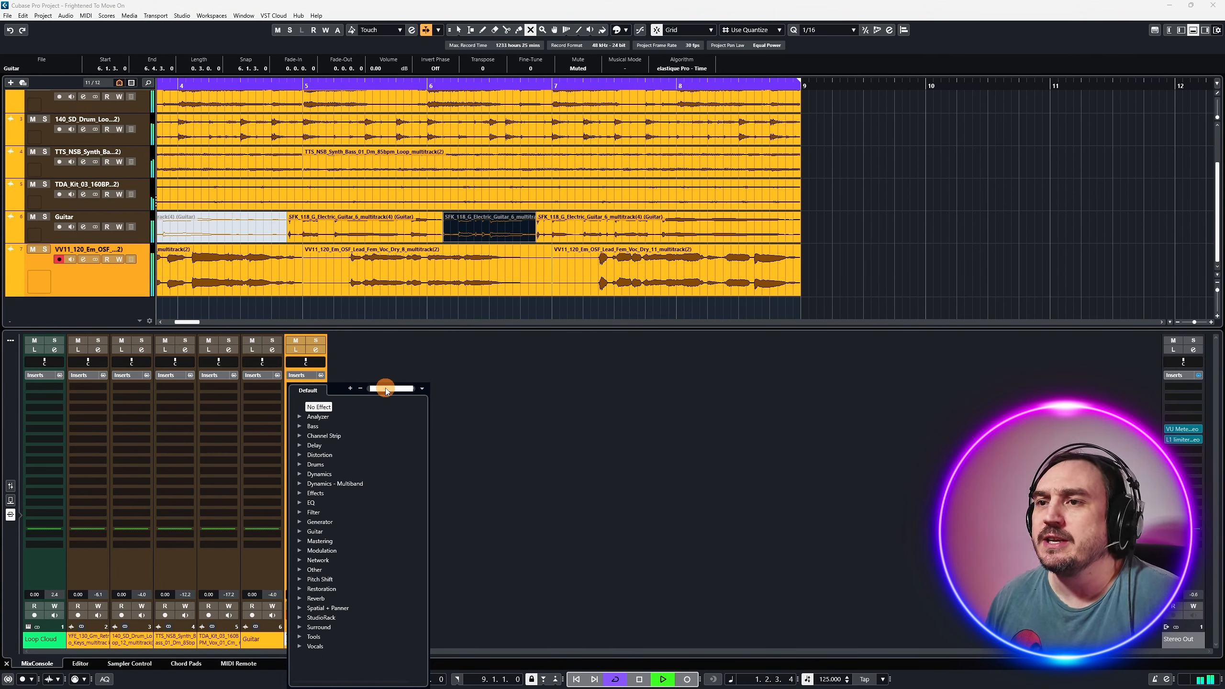
text(delay)
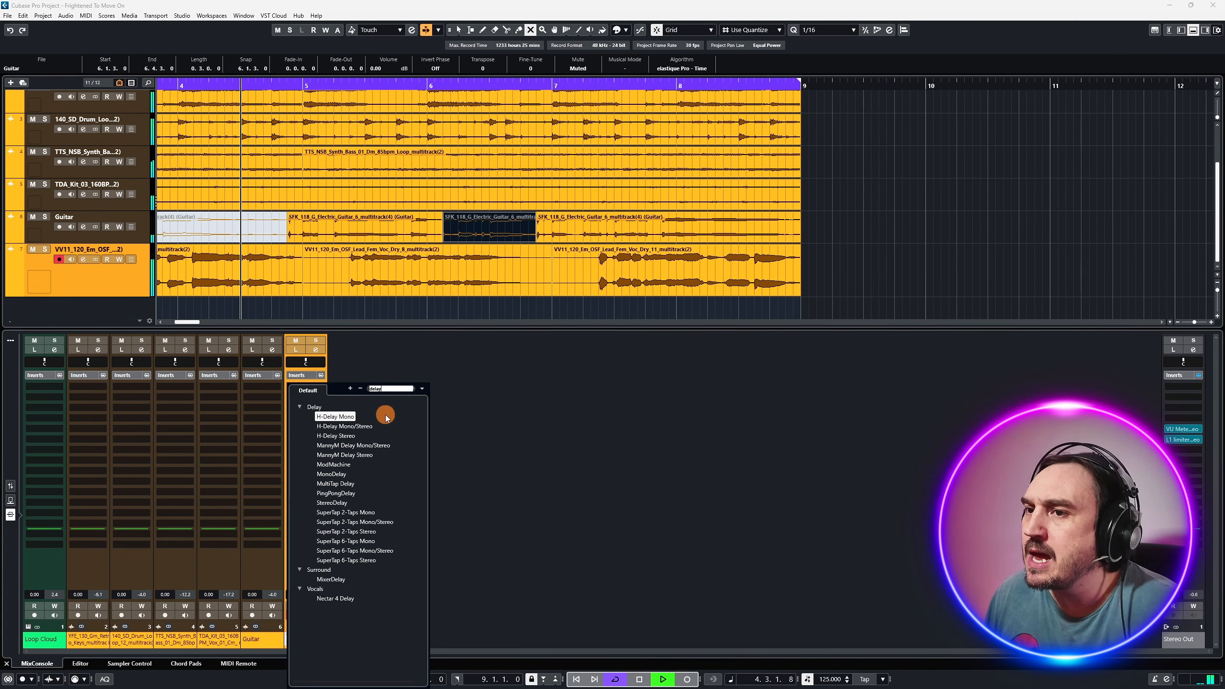
click(348, 437)
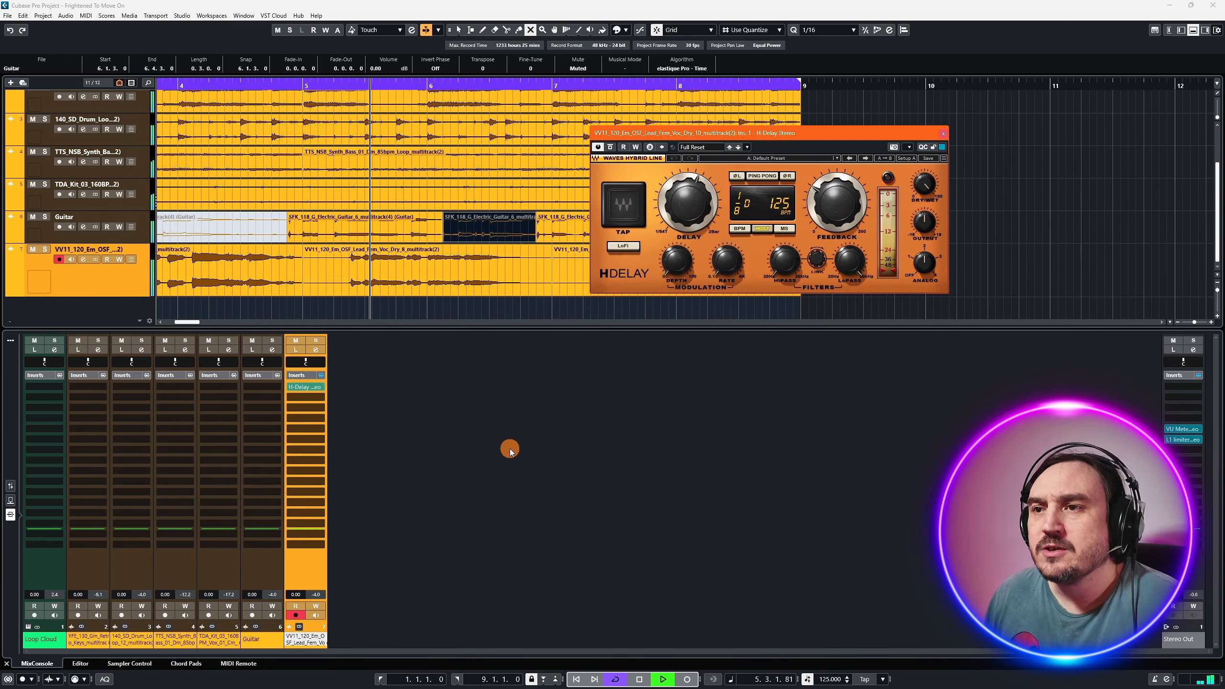
drag(710, 136, 528, 336)
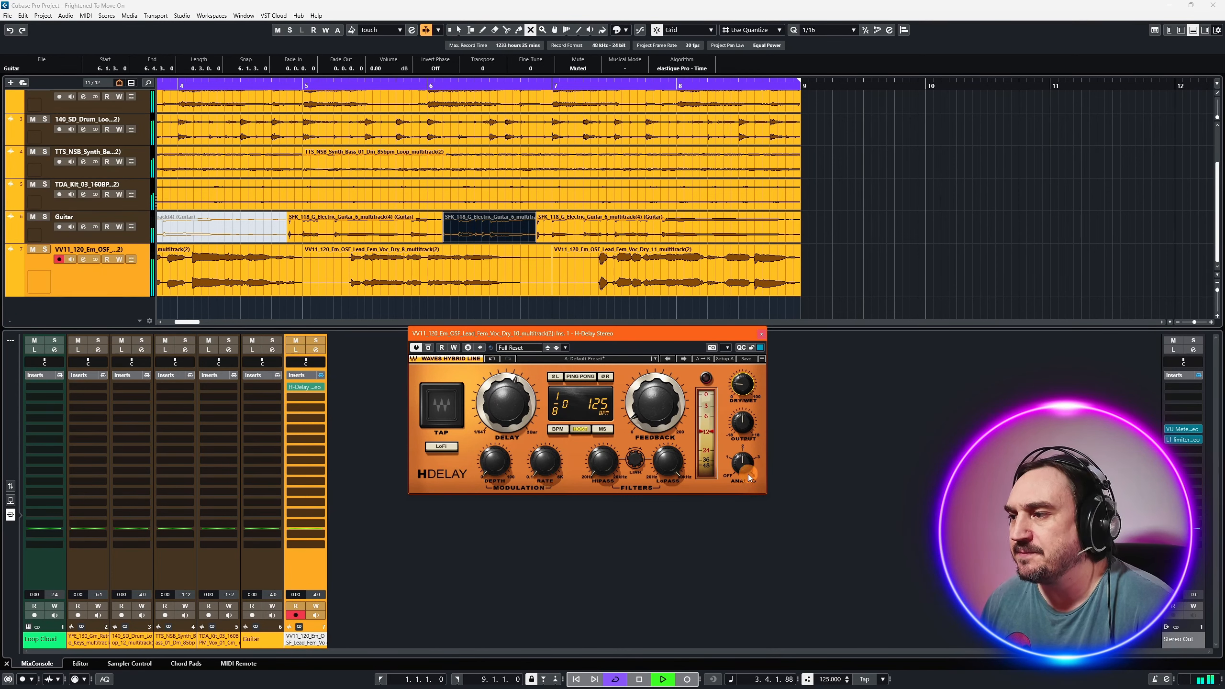
- In H-Delay, turn Analog off, lower the low-pass filter cutoff and set the delay time to 1/4
drag(738, 464, 732, 569)
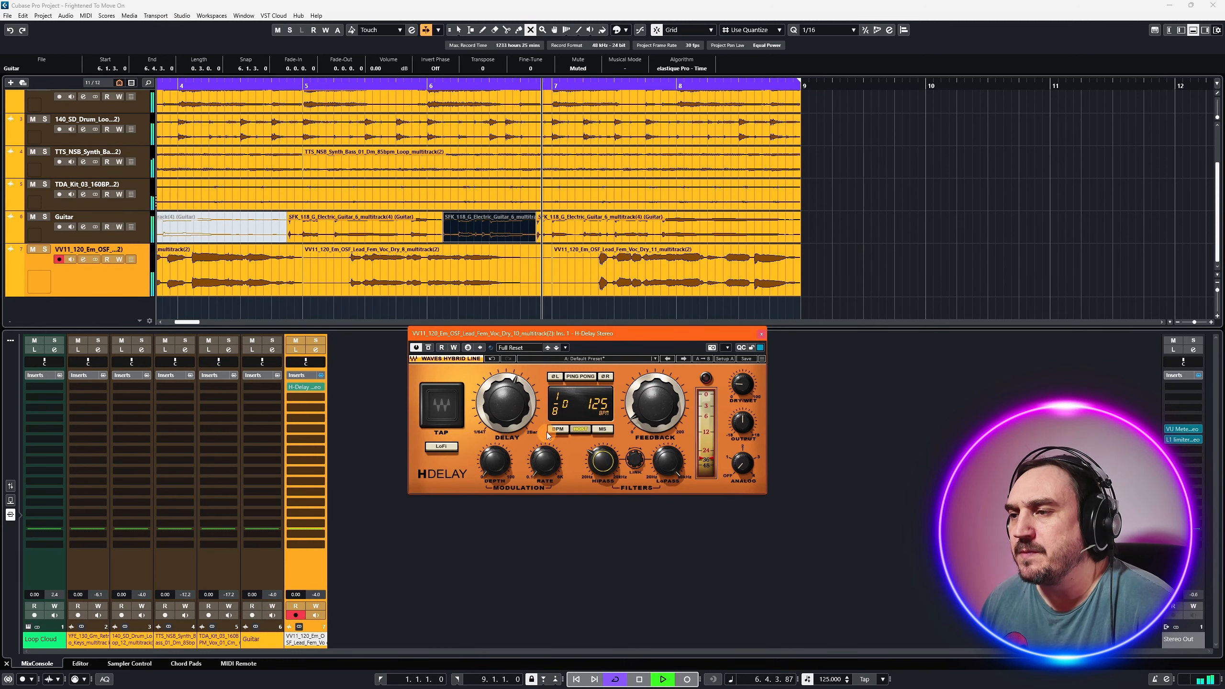
drag(667, 461, 672, 565)
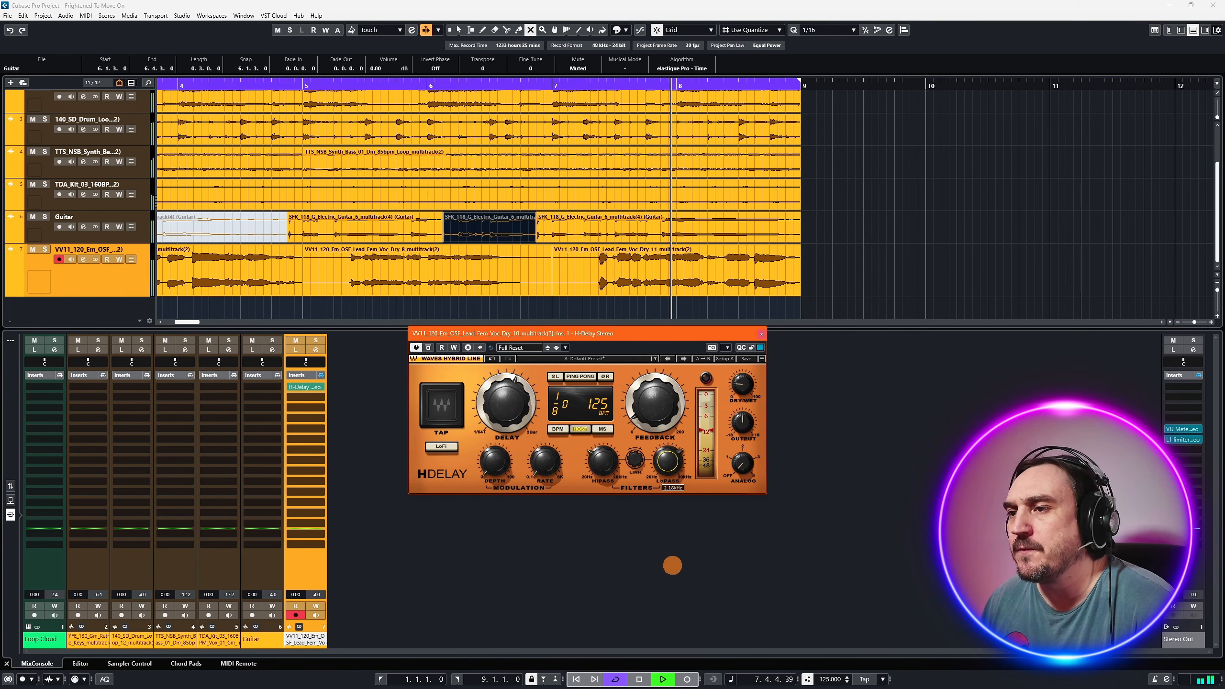
drag(507, 413, 507, 421)
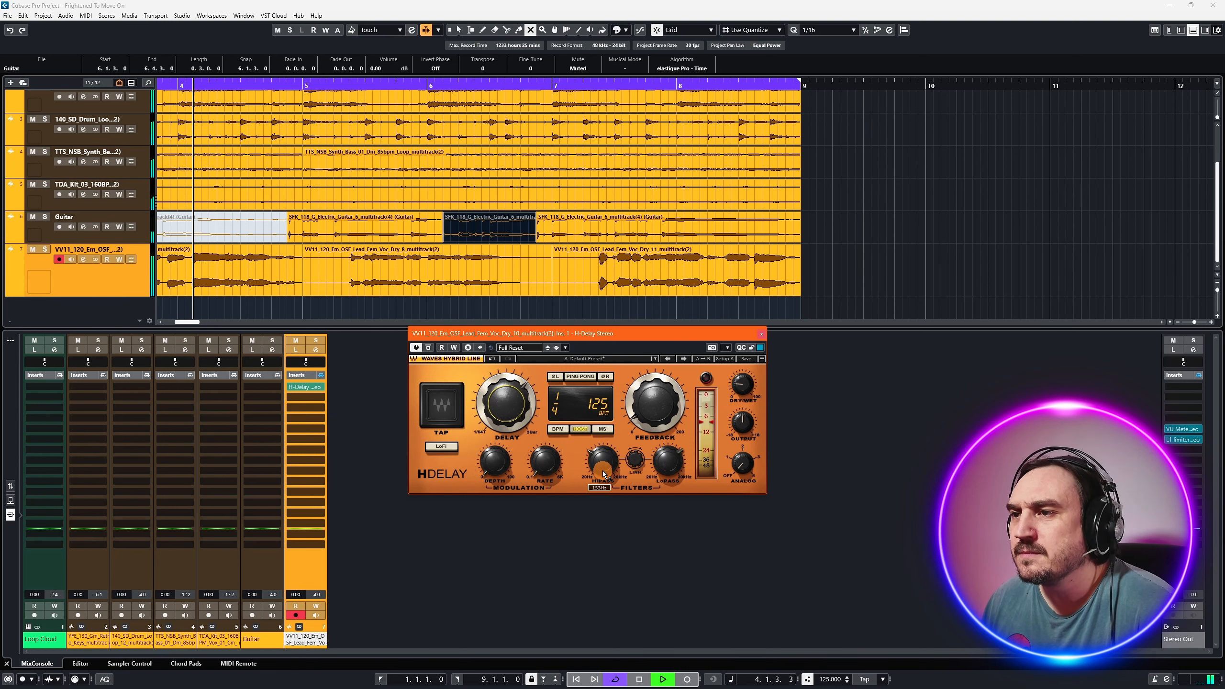
mouse_move(601, 469)
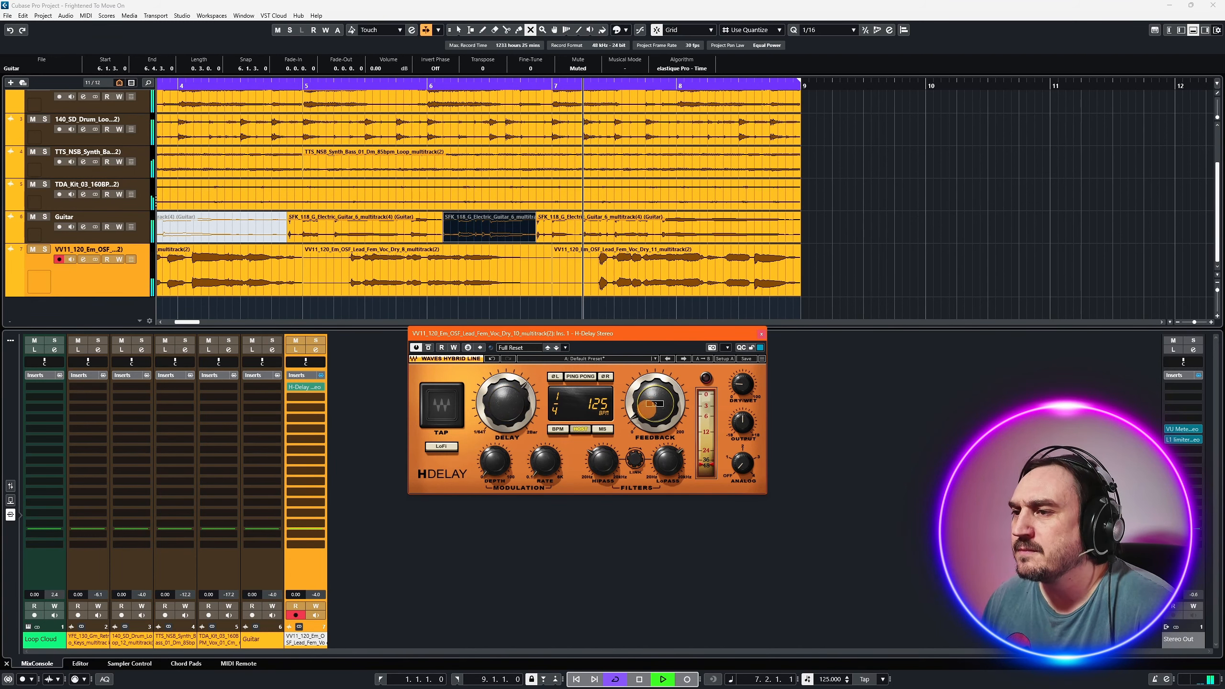
- Set H-Delay's delay time to 1/2 and fine-tune its low-pass filter, feedback and dry/wet mix
drag(503, 403, 496, 351)
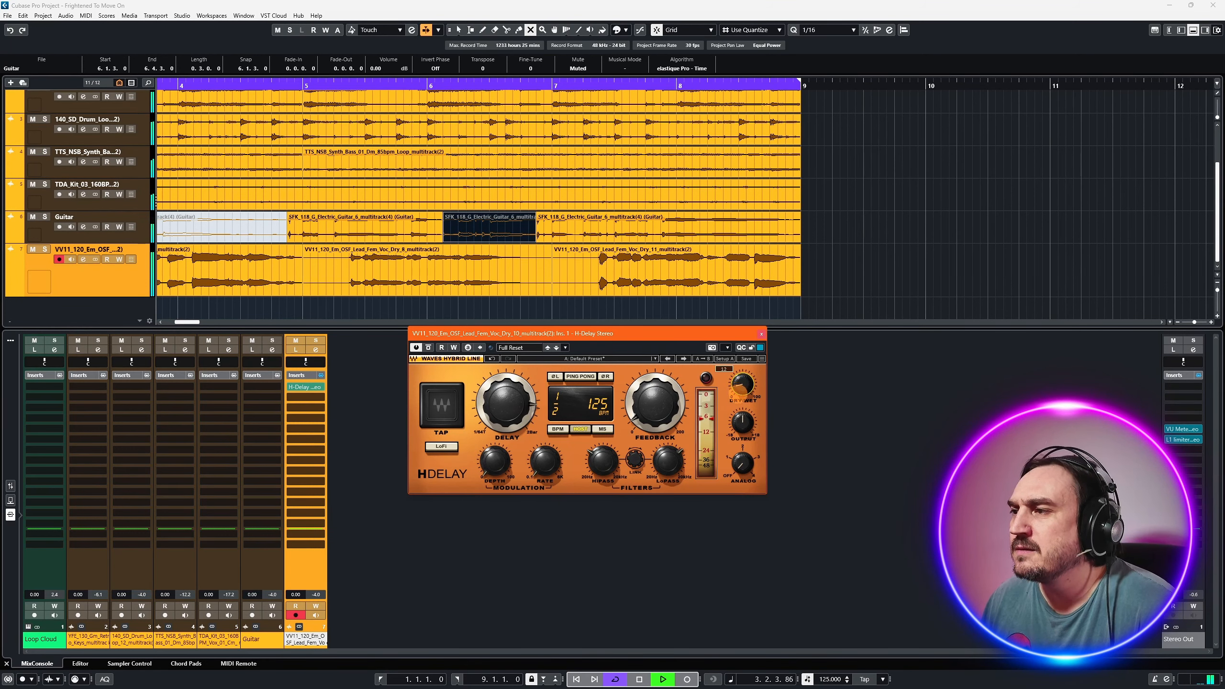
drag(671, 463, 666, 468)
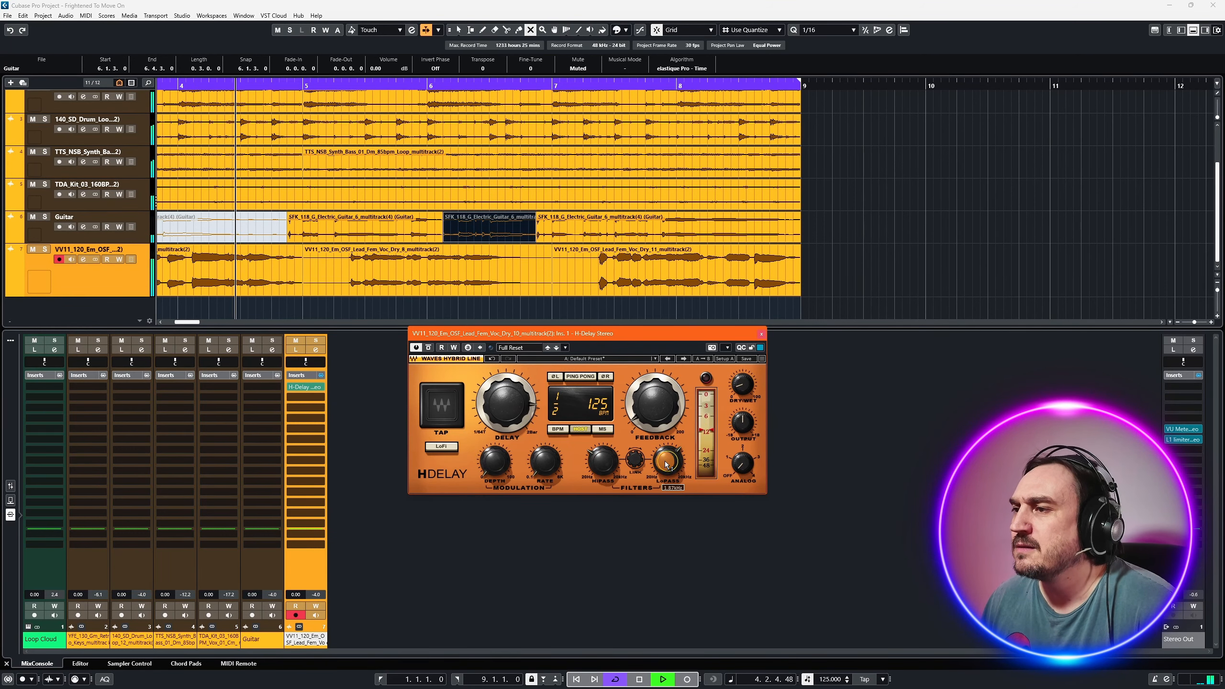
click(650, 415)
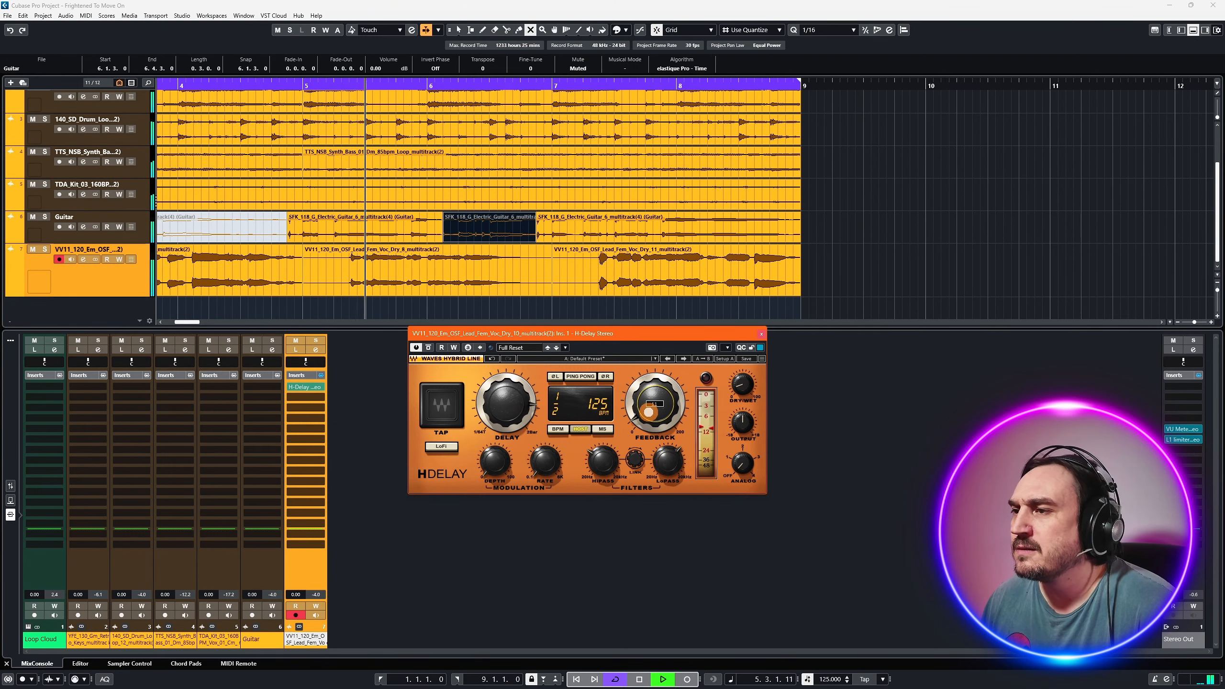
drag(648, 405, 648, 398)
drag(746, 391, 741, 356)
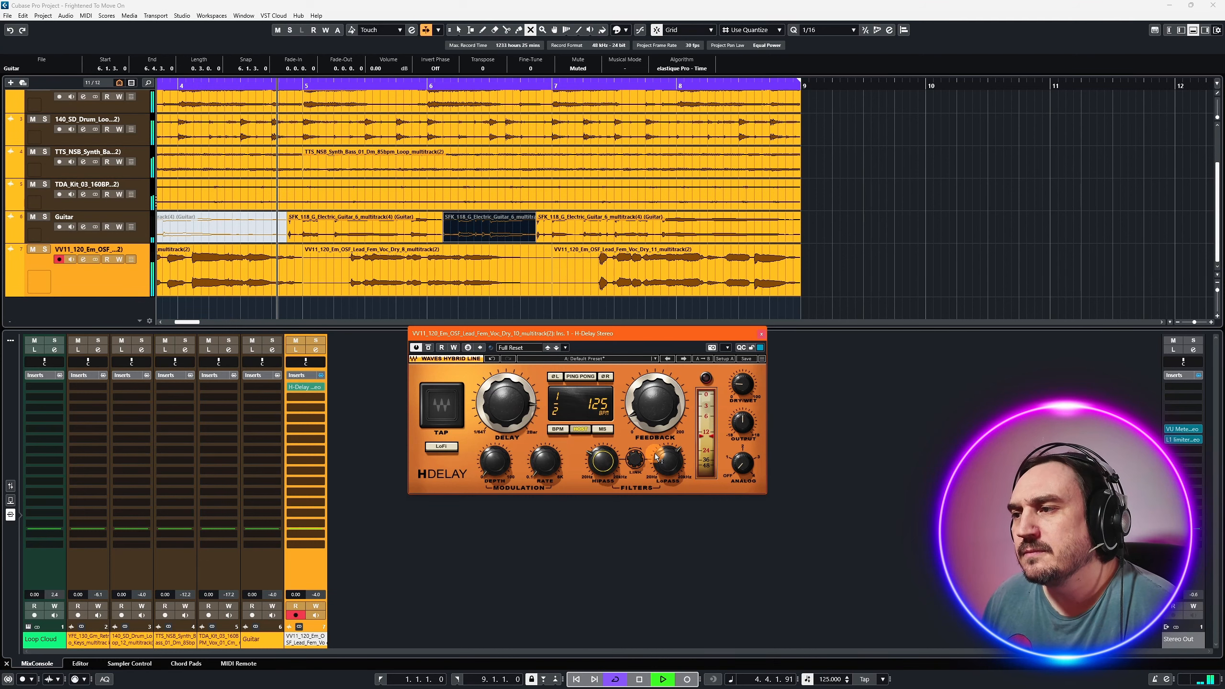
mouse_move(649, 408)
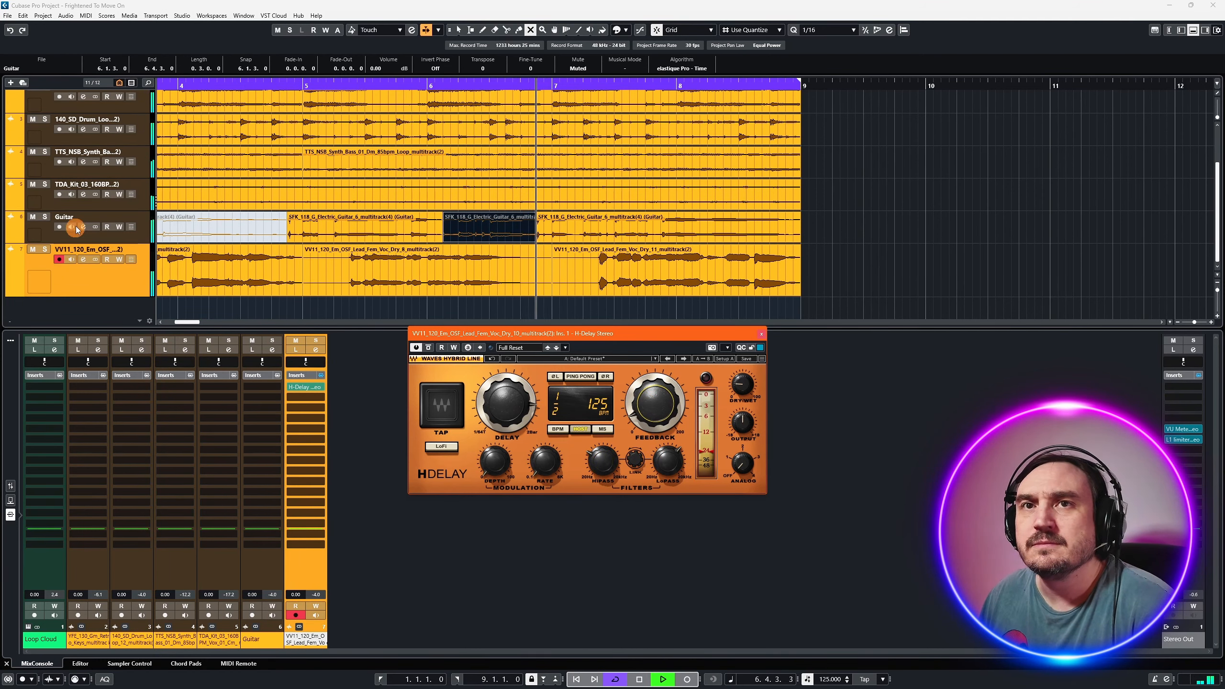
- Solo the lead vocal track to hear the delay in isolation, and stop playback after listening
click(47, 249)
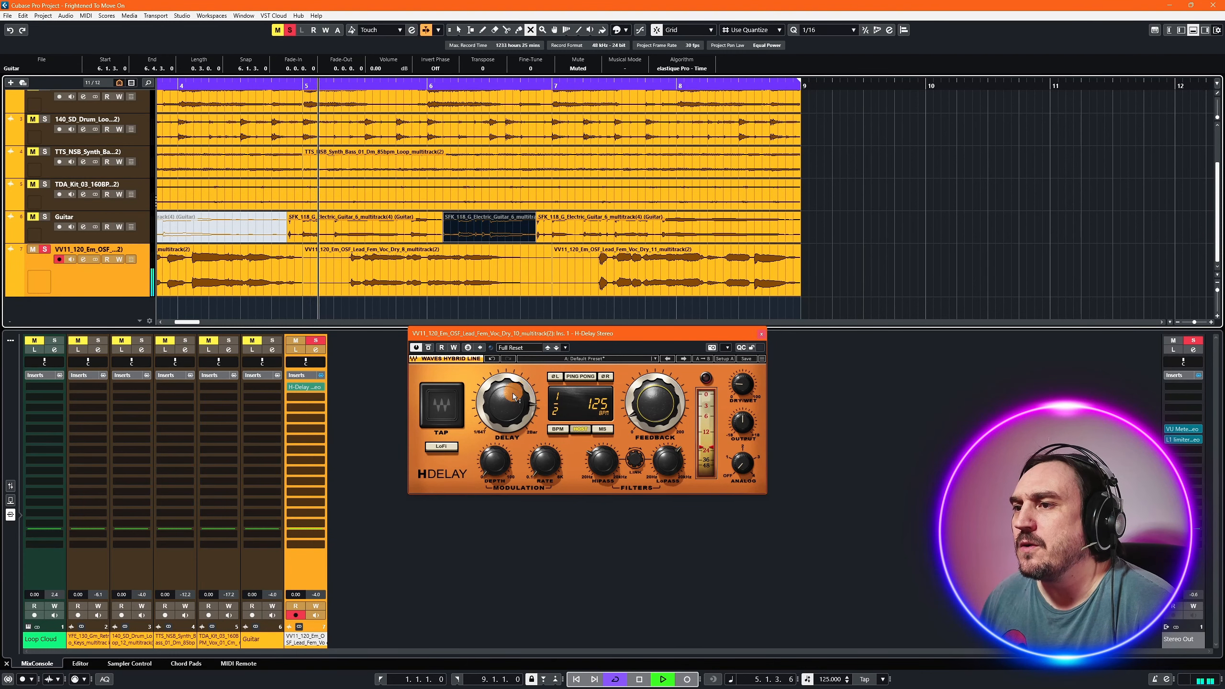
key(space)
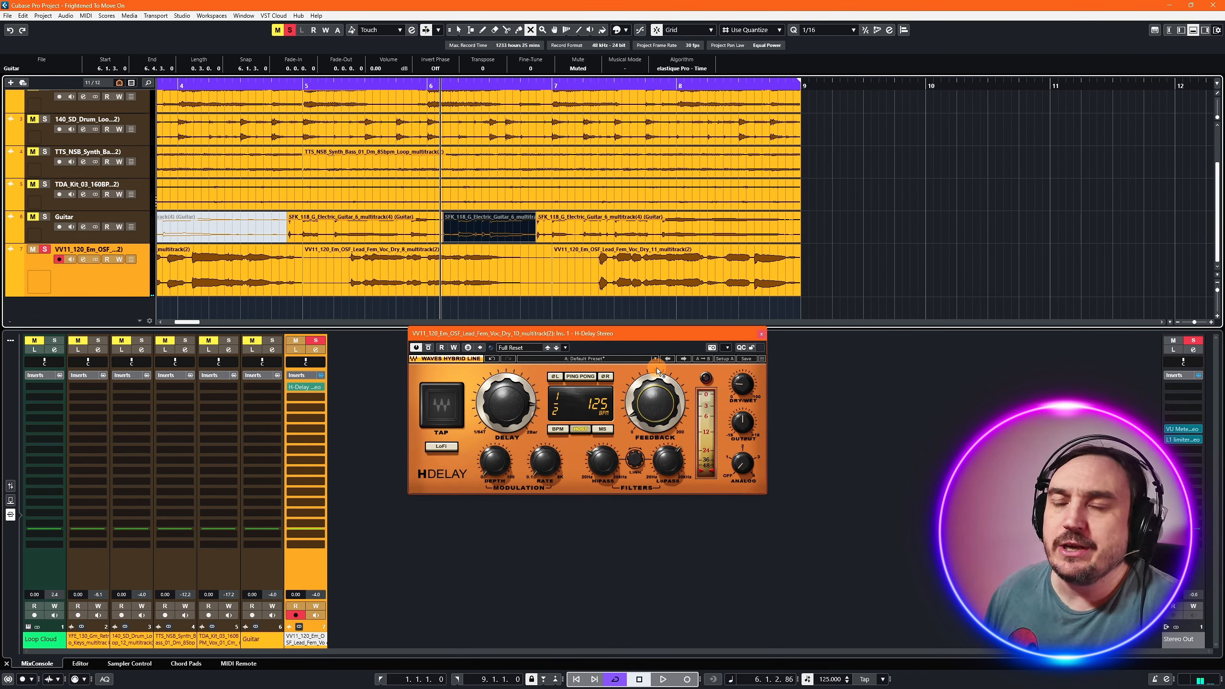
- Reposition the H-Delay window over the mixer area and close it
drag(559, 335, 557, 359)
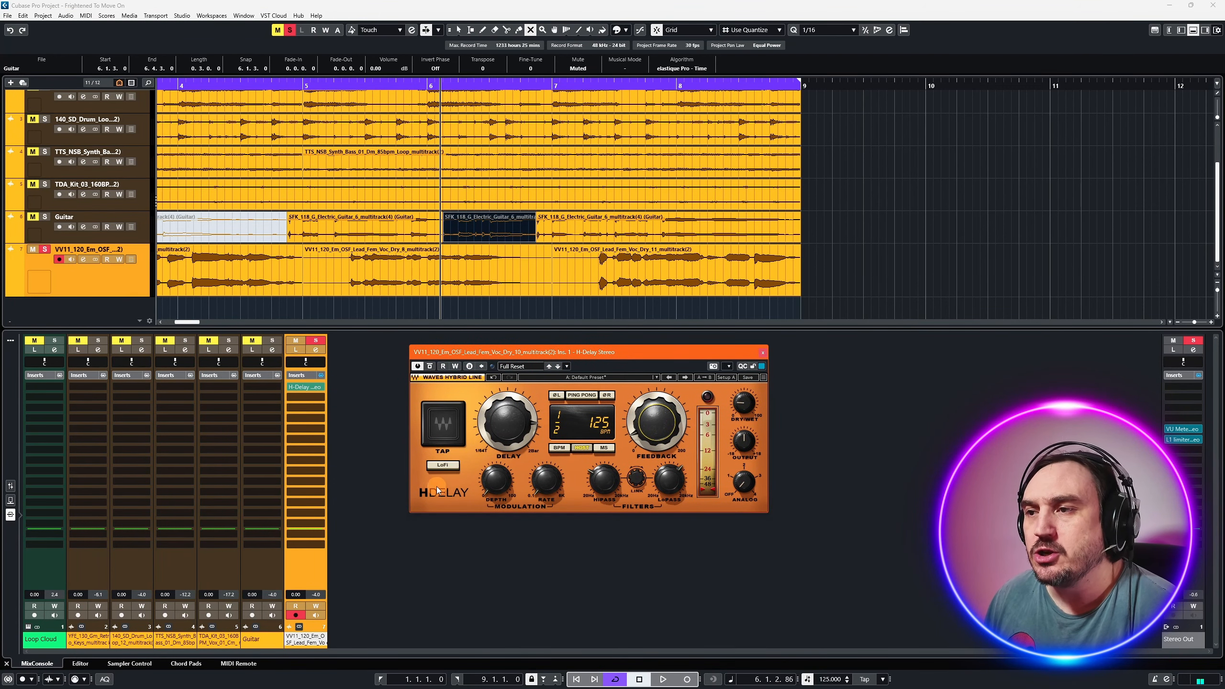
drag(533, 355, 512, 347)
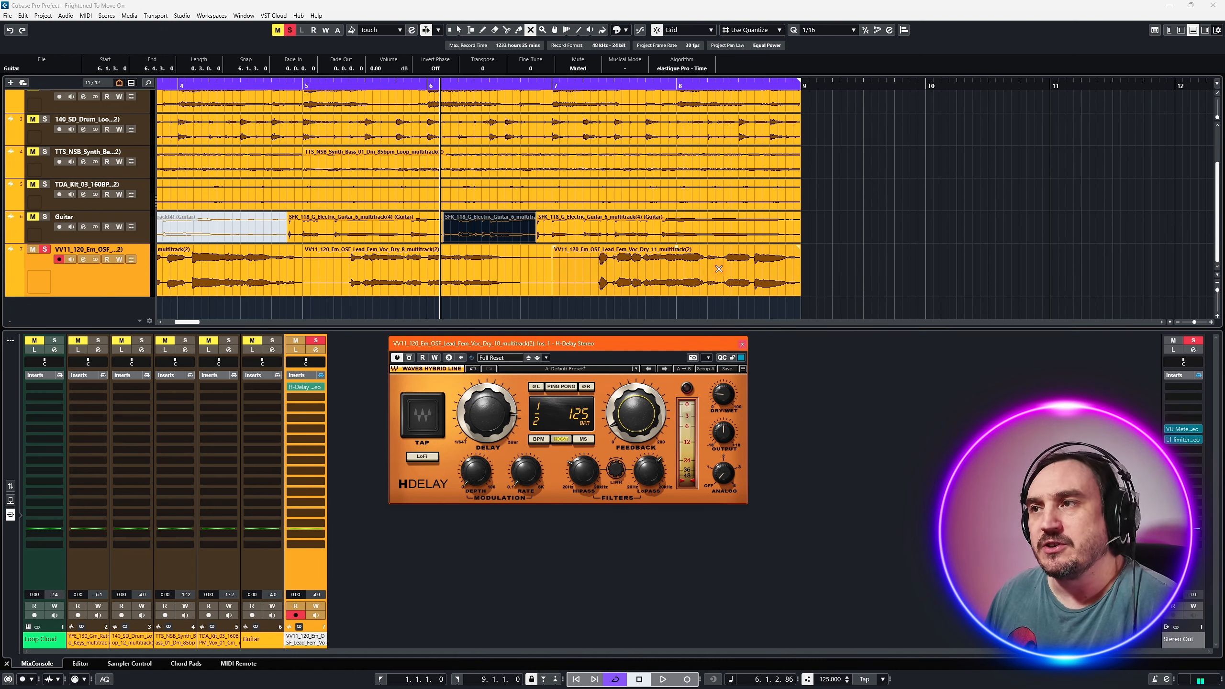
click(741, 343)
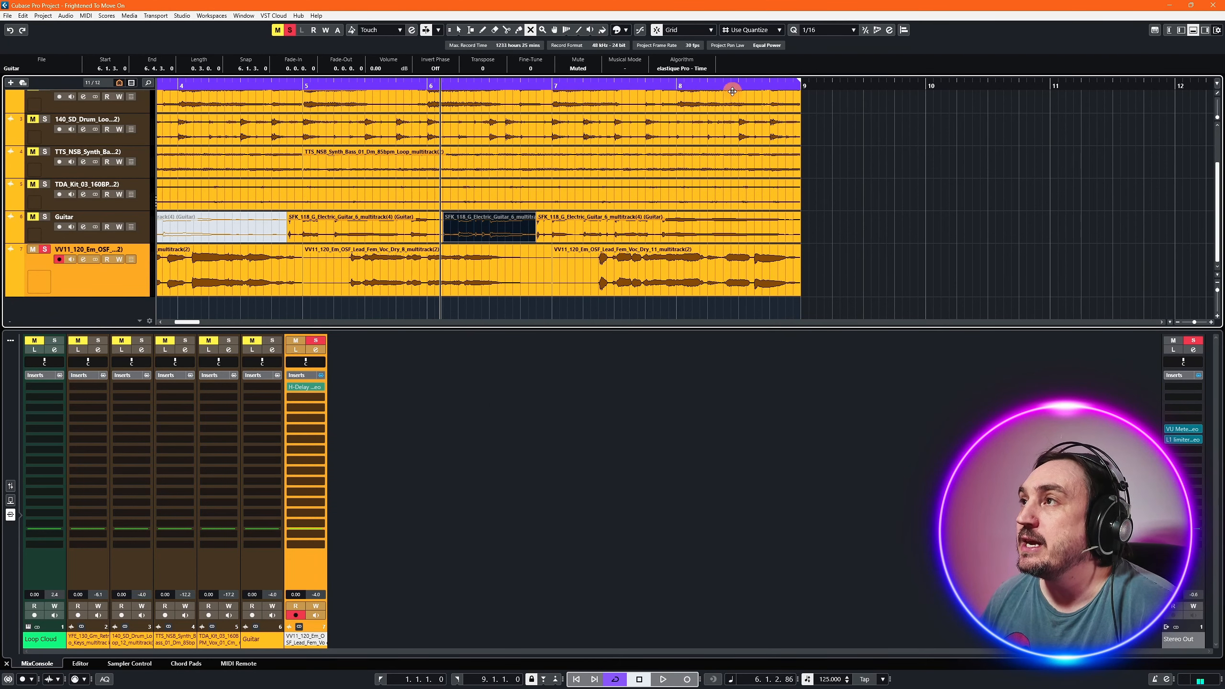
click(318, 389)
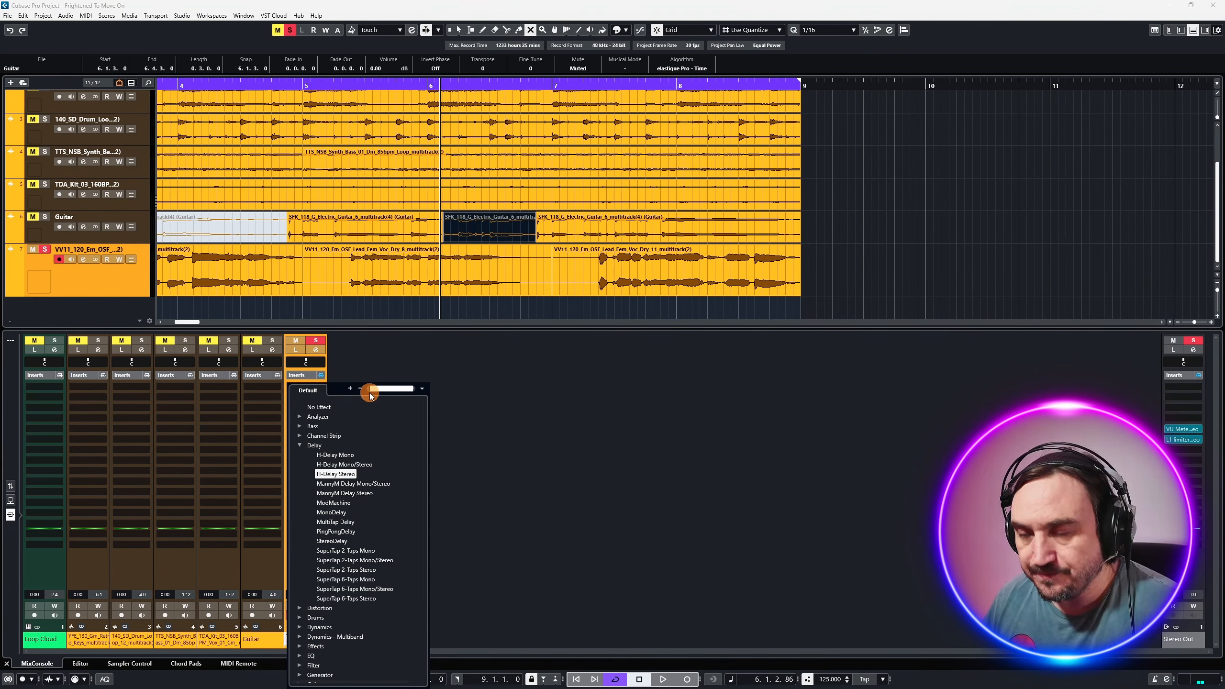
text(kh)
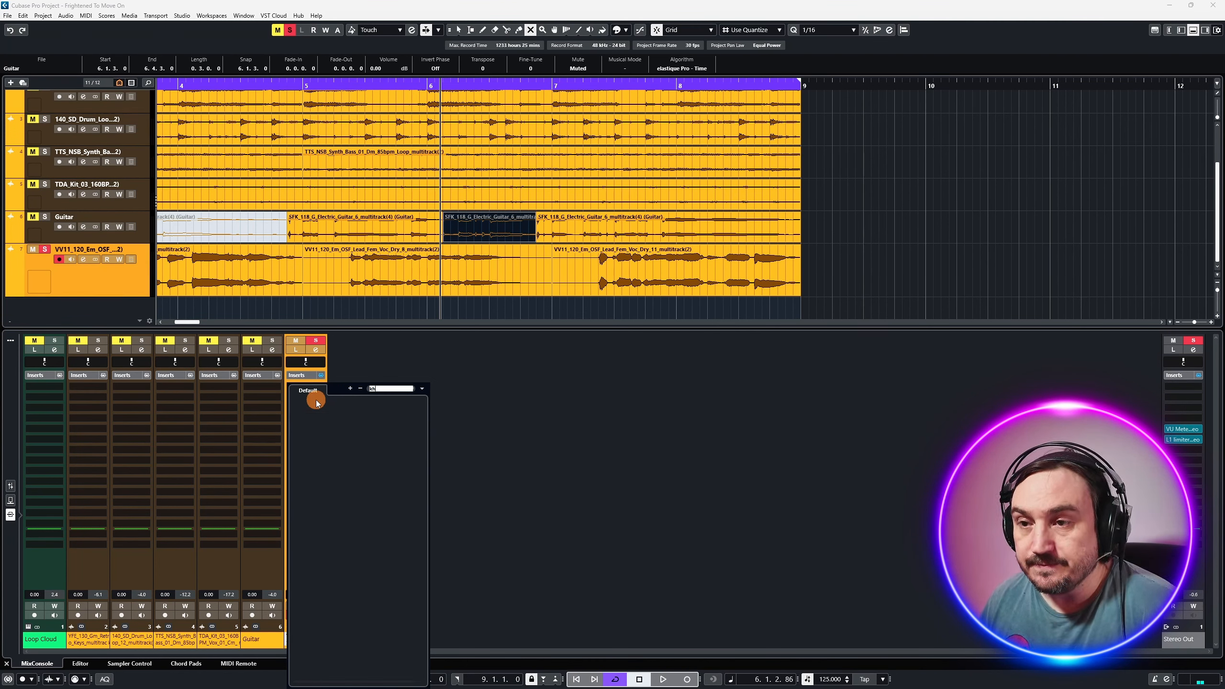
key(BackSpace)
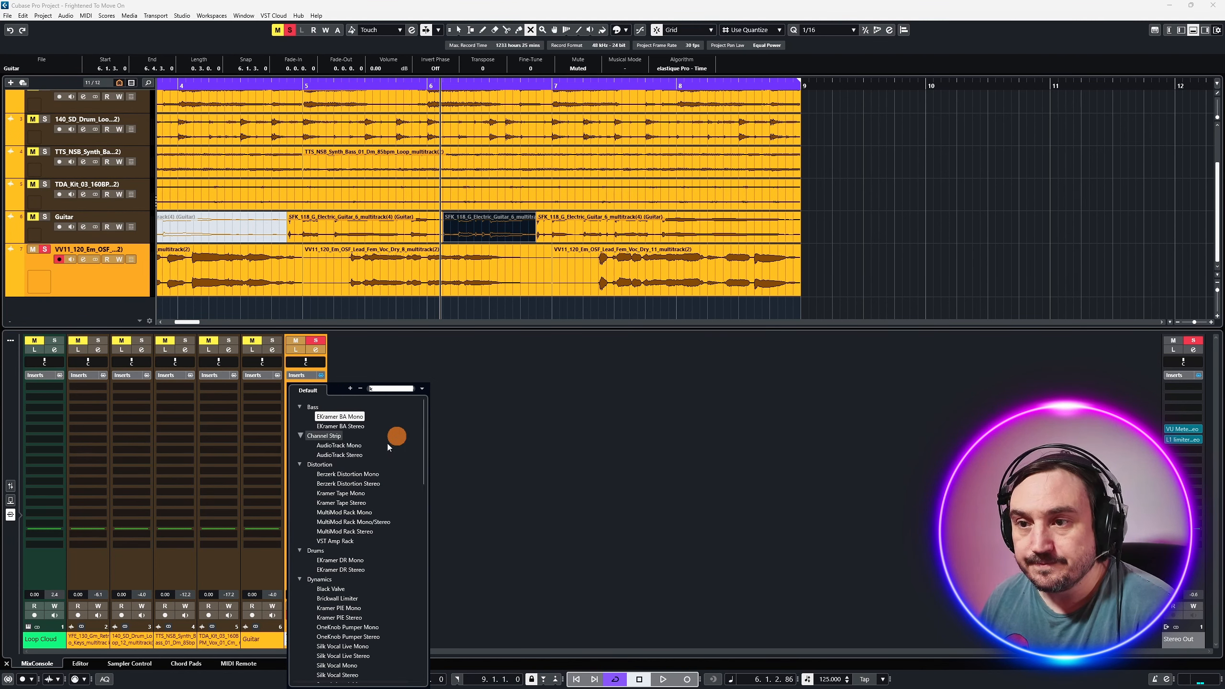
scroll(316, 501, down, 12)
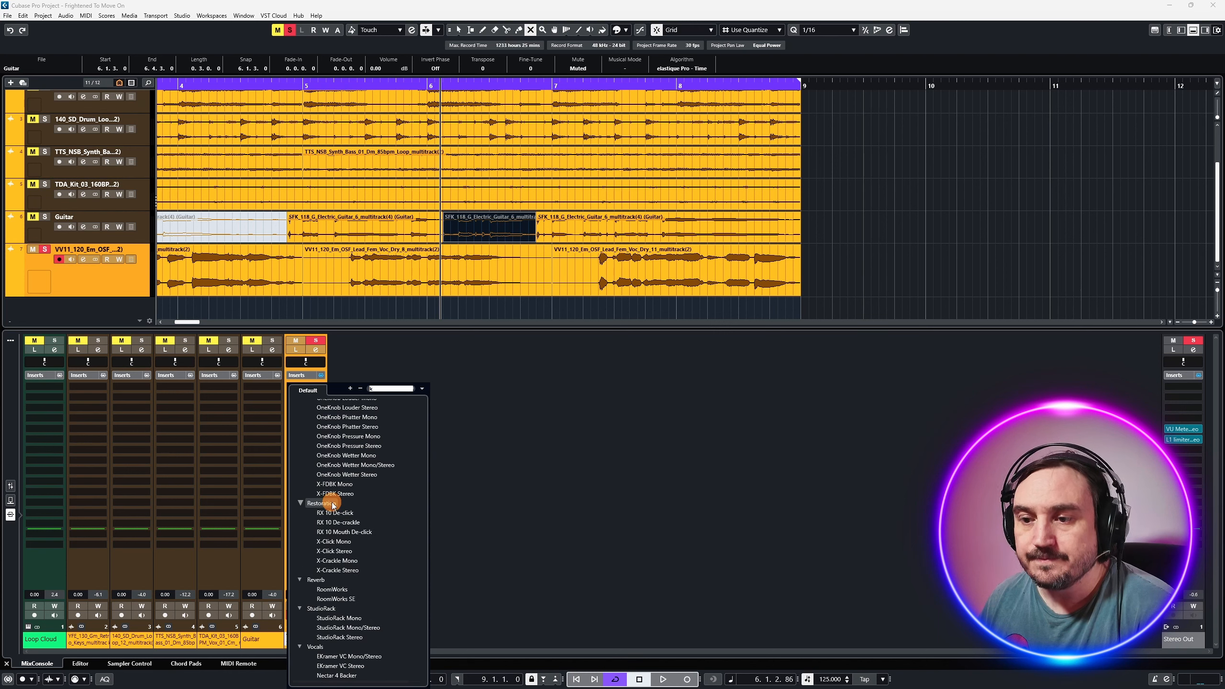
scroll(331, 510, up, 12)
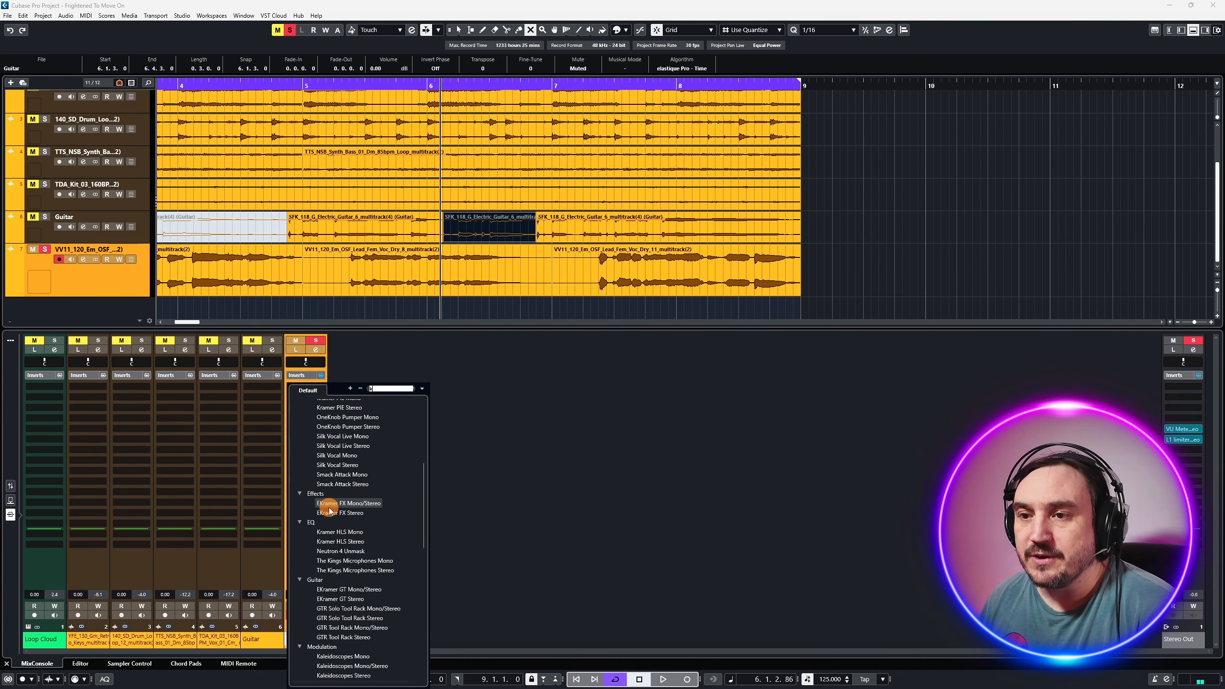
key(Return)
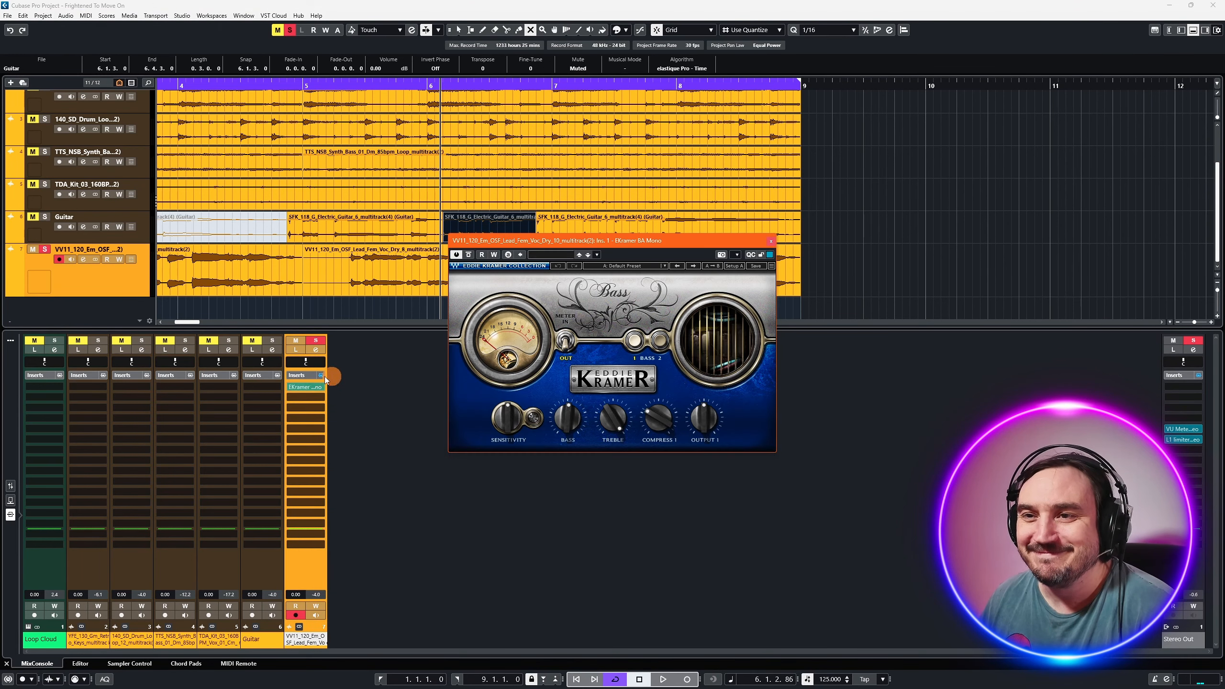
click(770, 242)
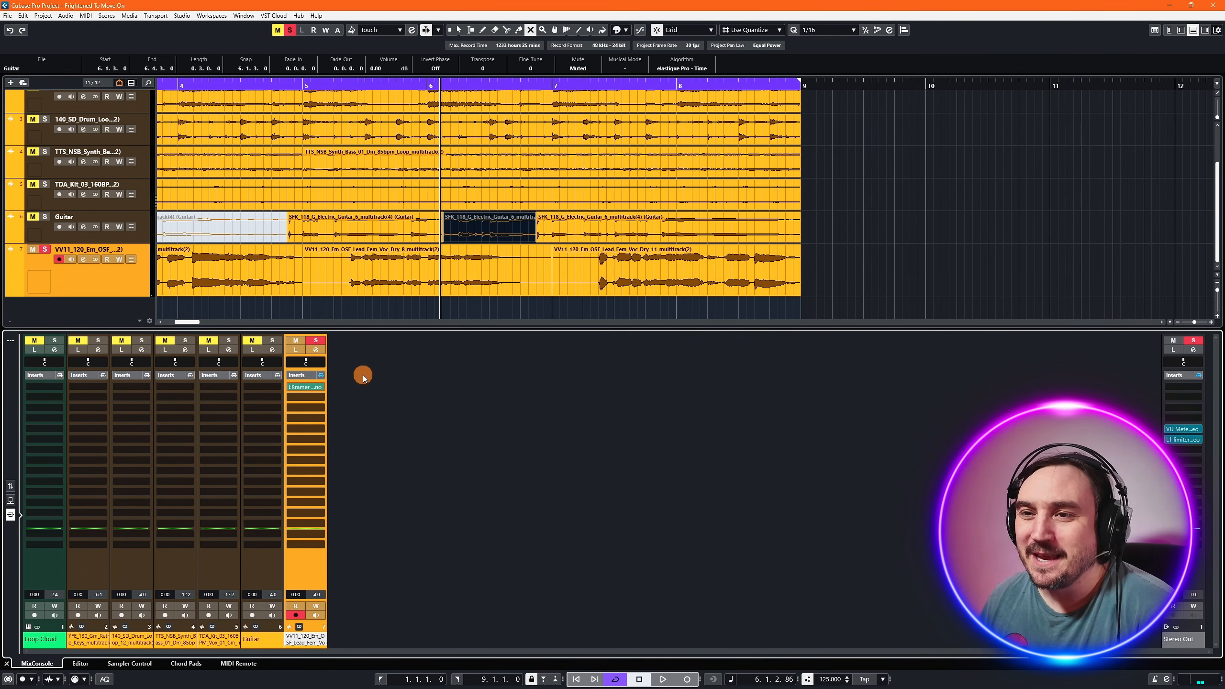
- Replace the EKramer effect in the vocal channel's first insert slot with H-Delay Stereo and resume playback
click(322, 388)
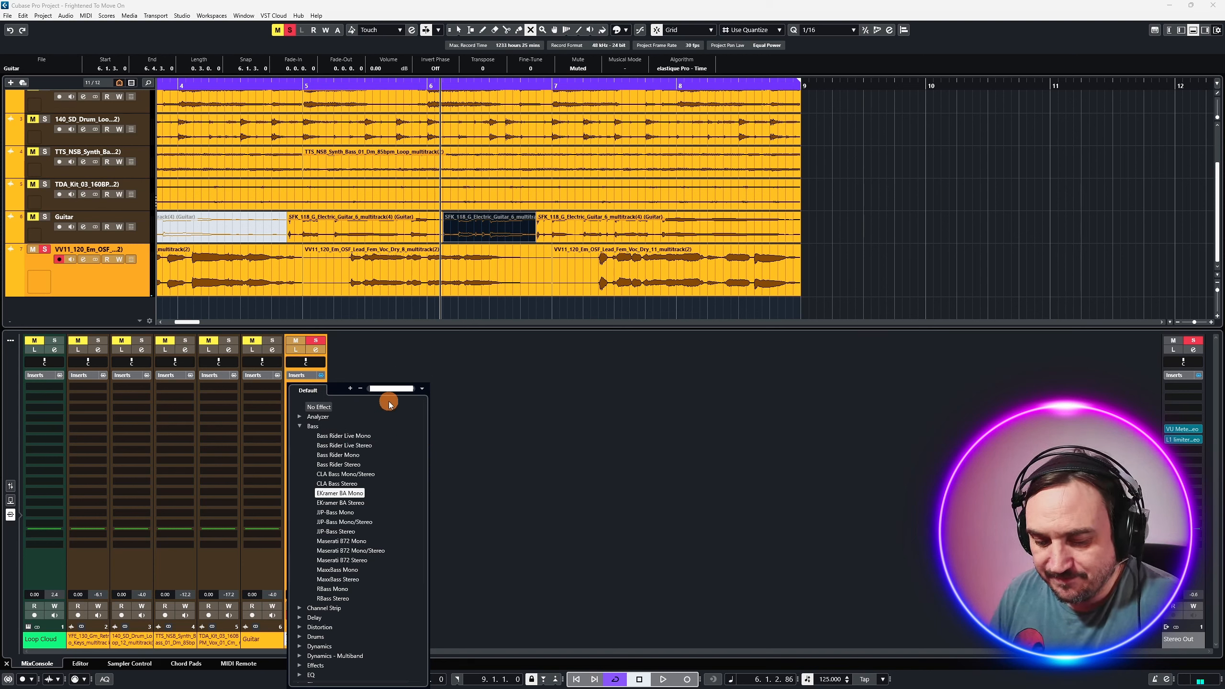
text(hde)
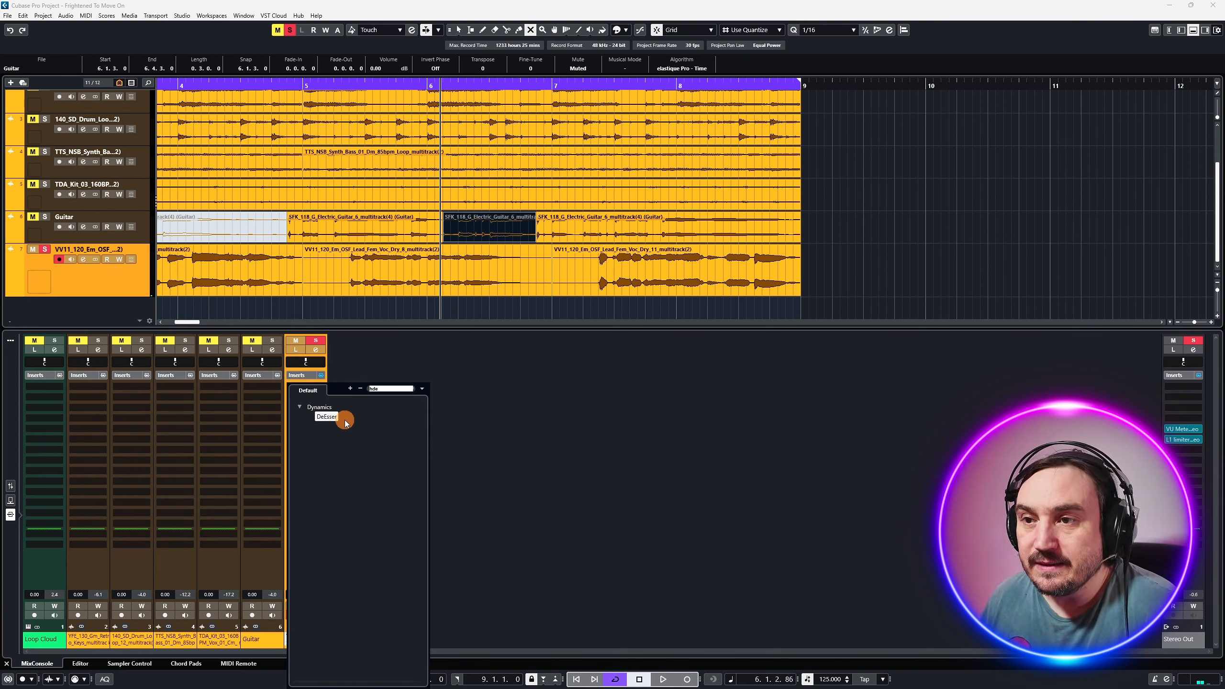
key(BackSpace)
text(-d)
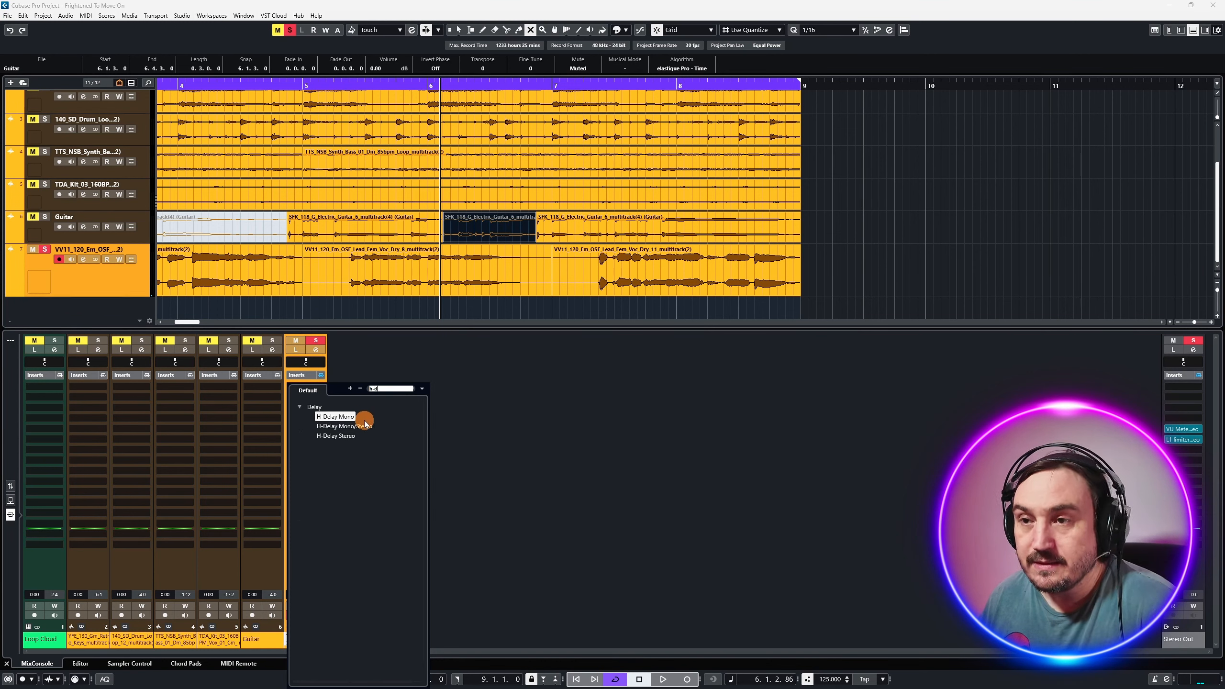
click(347, 435)
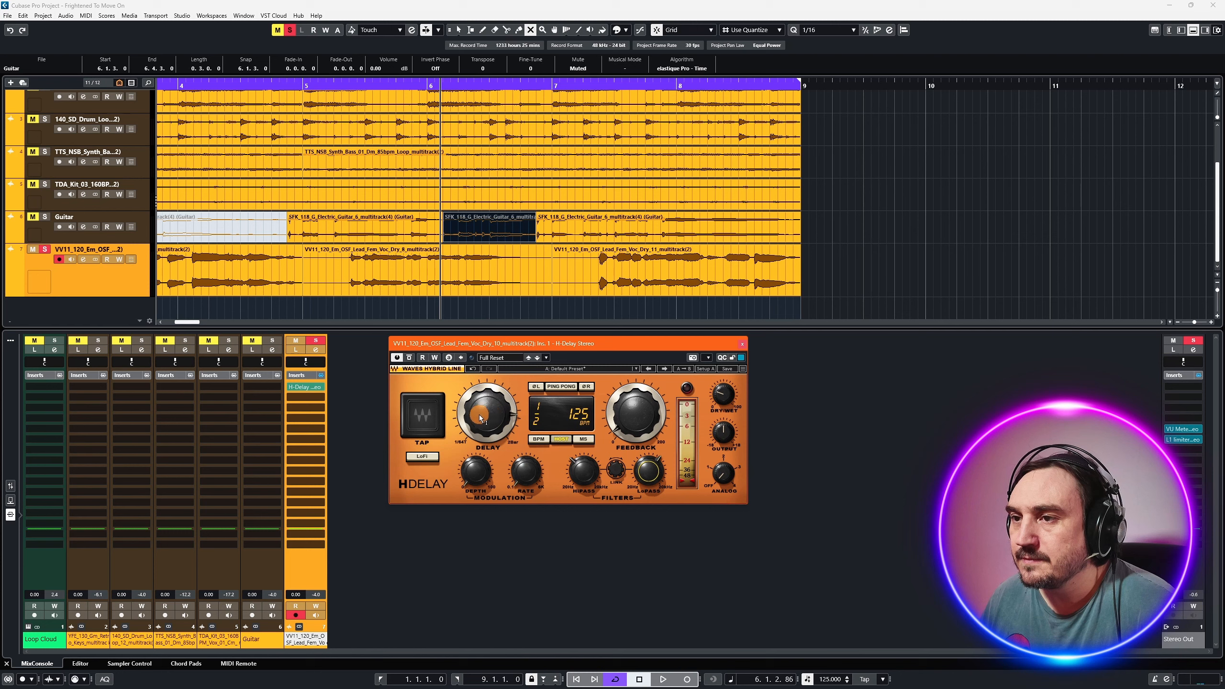
key(space)
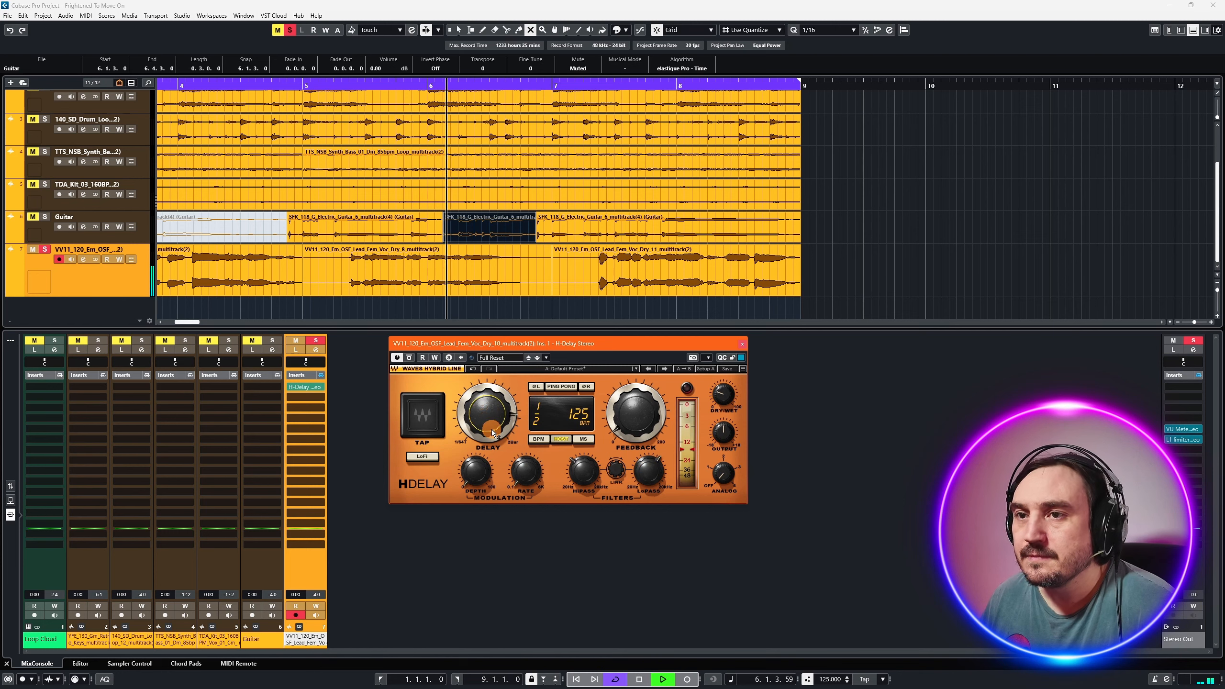
- Fine-tune the vocal H-Delay's low-pass filter, close the plugin, and unsolo the lead vocal so the full mix plays
drag(577, 345, 532, 346)
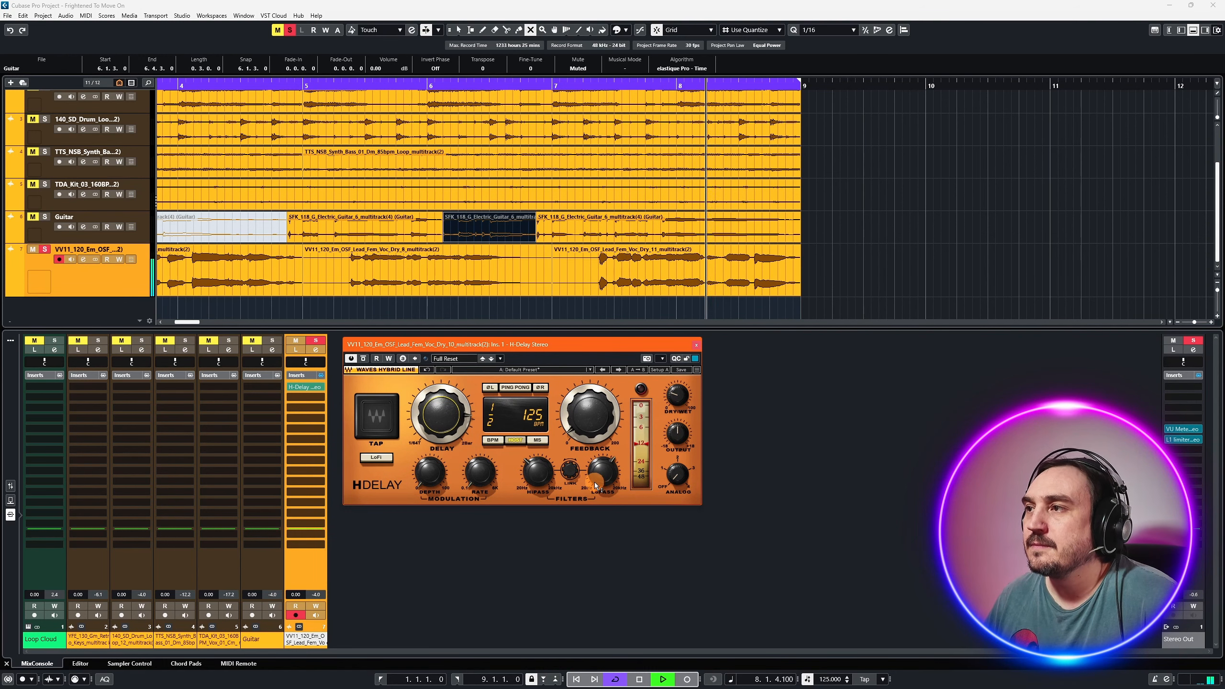
drag(598, 487, 589, 475)
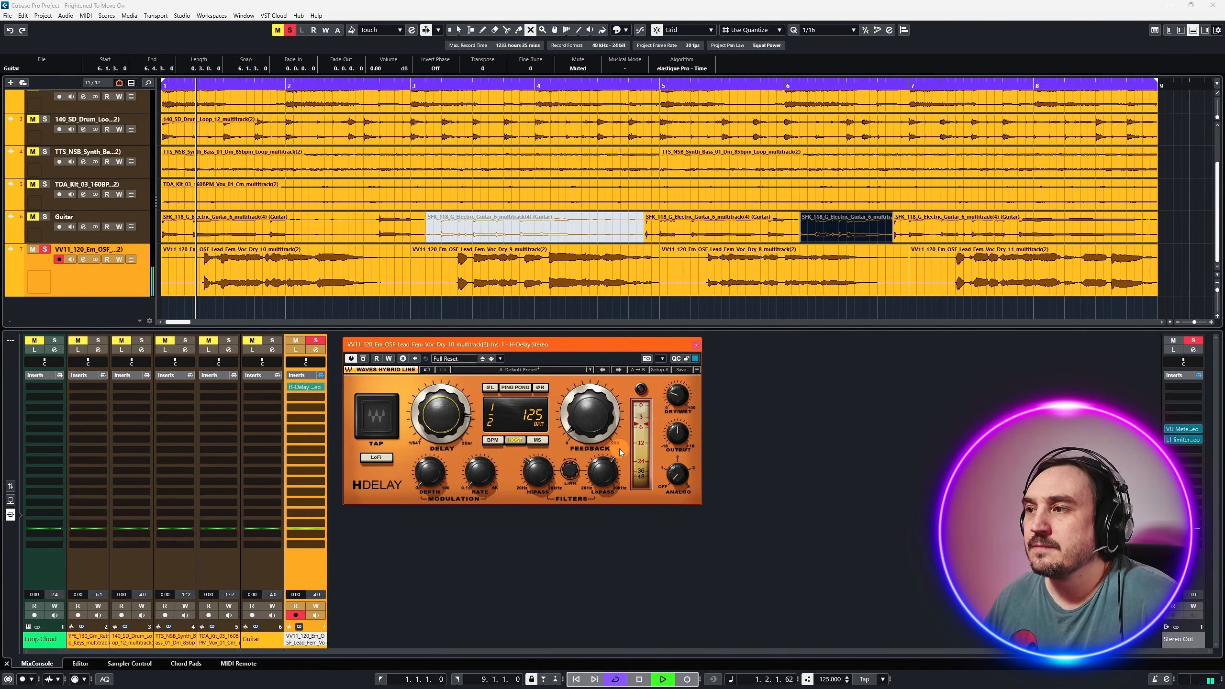
click(697, 345)
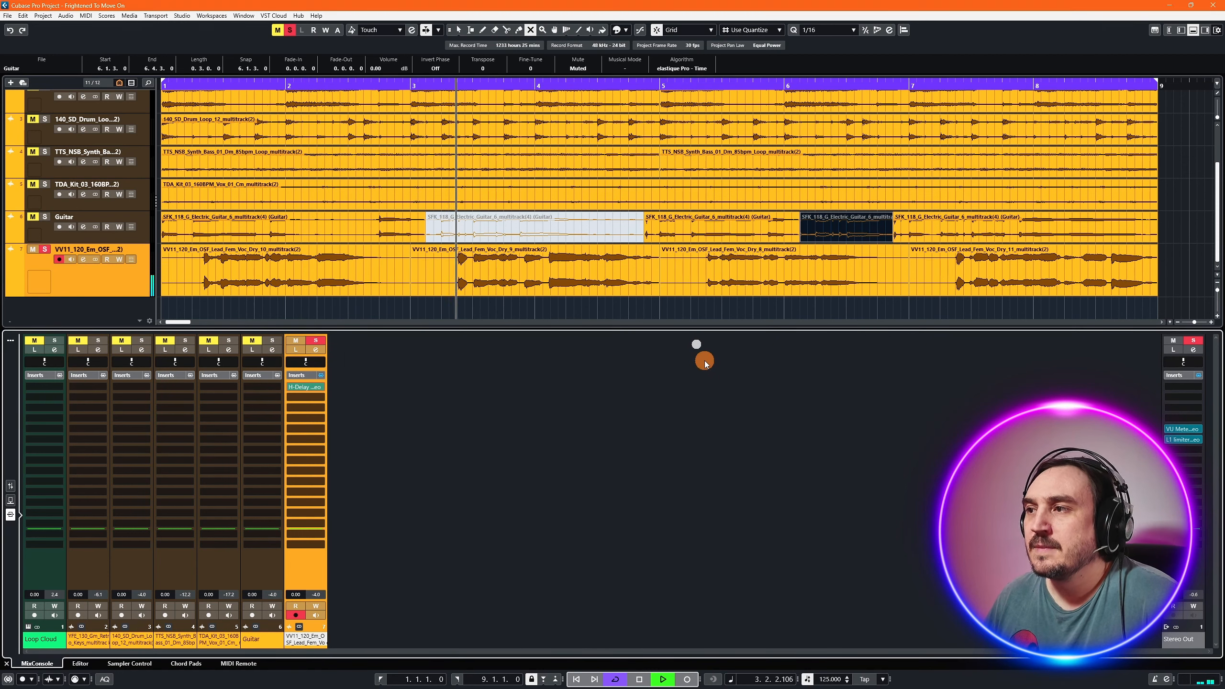
click(317, 341)
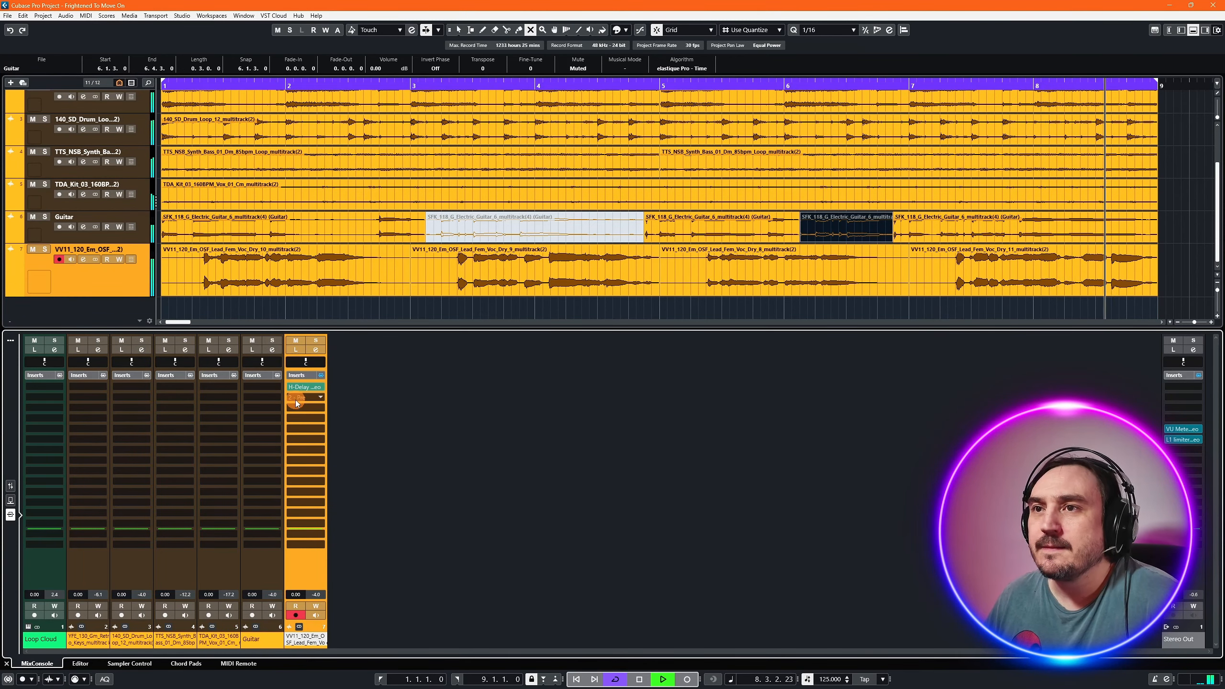
- Reopen H-Delay on the lead vocal, fine-tune its feedback and high-pass filter, and set the dry/wet mix to 17
click(300, 385)
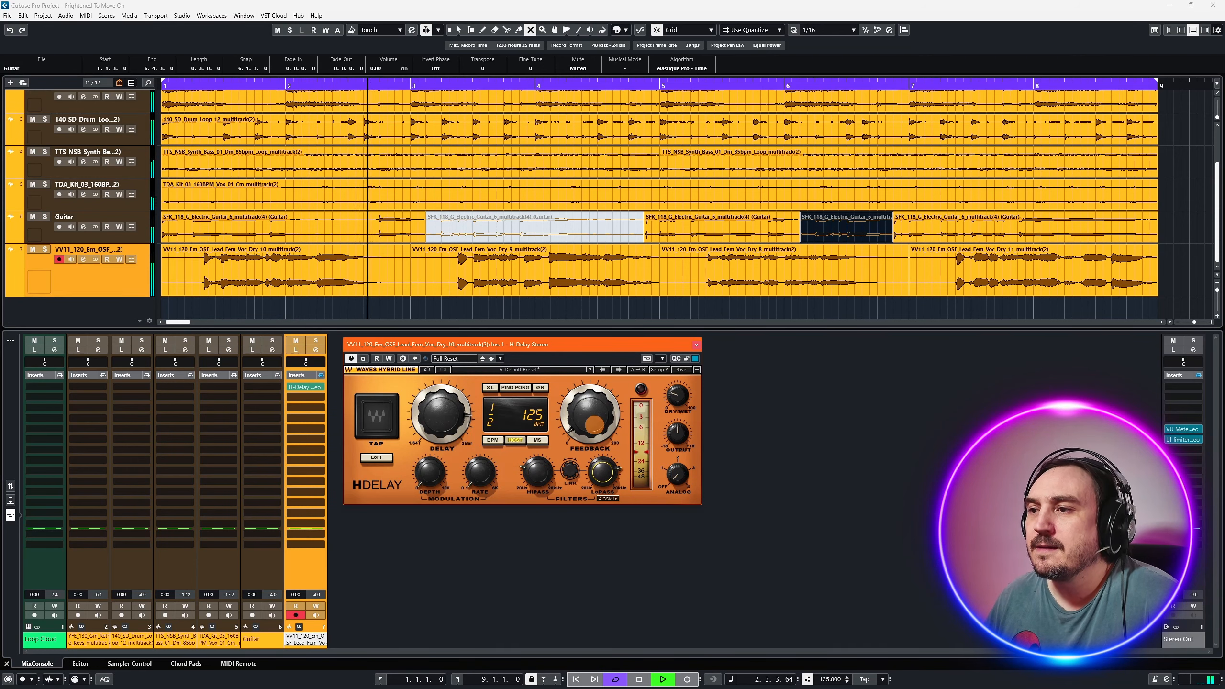
drag(594, 425, 595, 428)
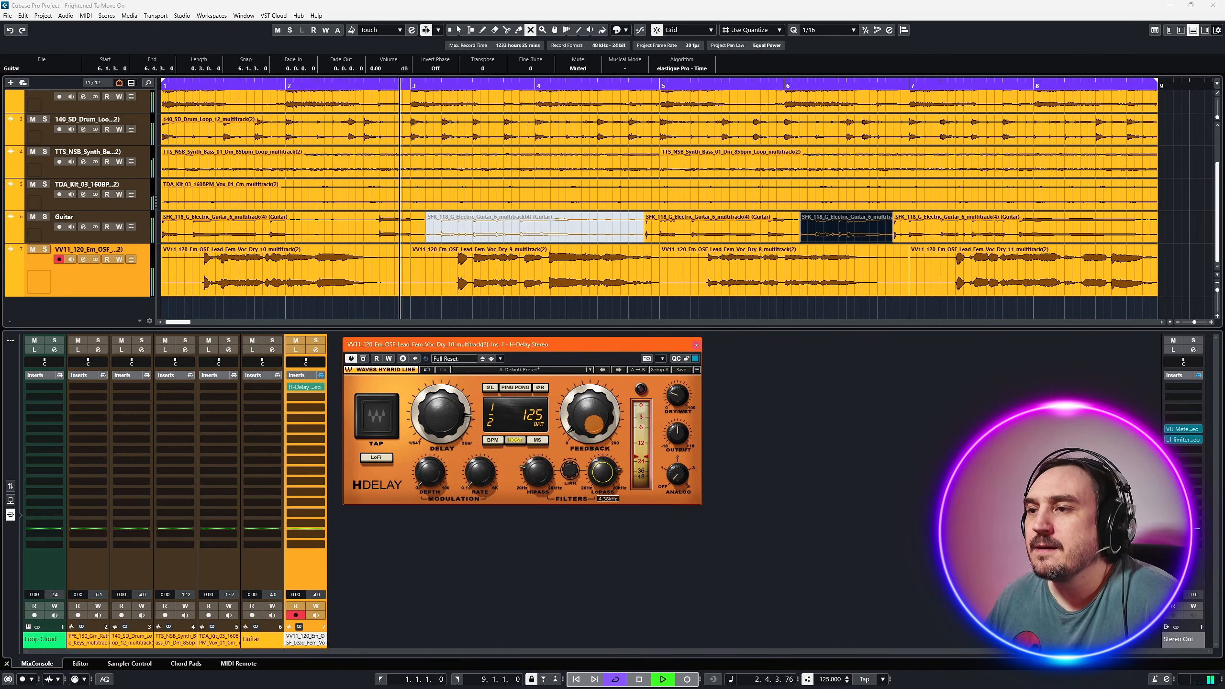
click(535, 478)
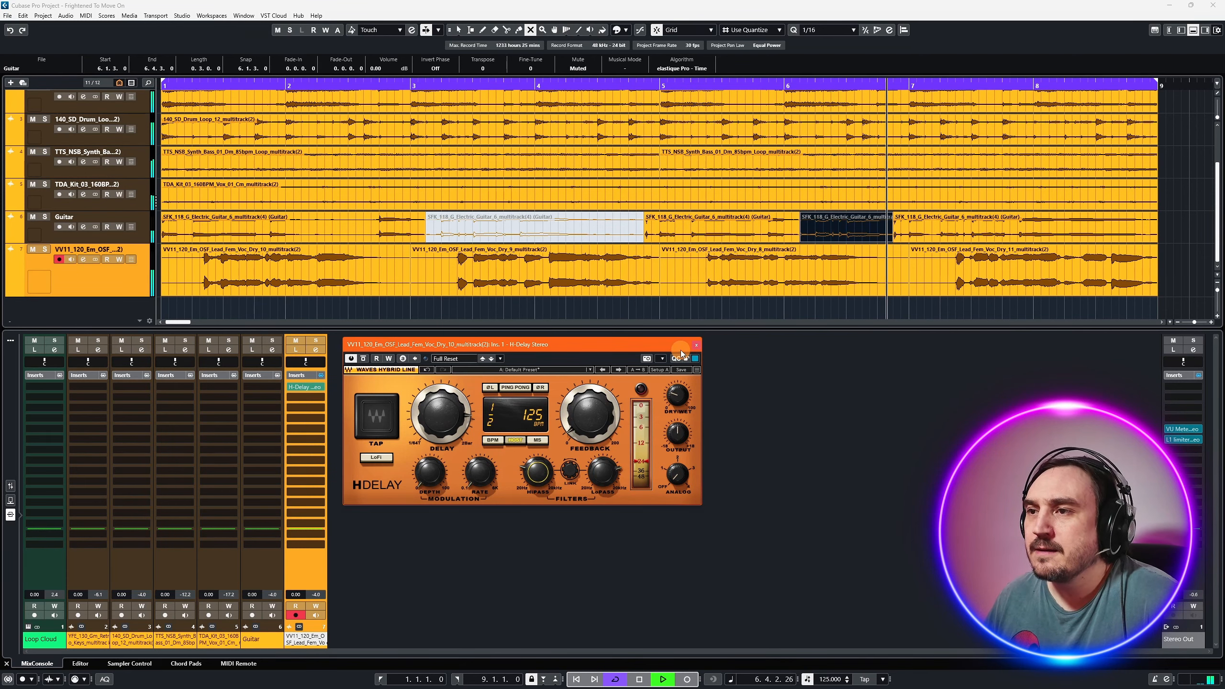
click(588, 429)
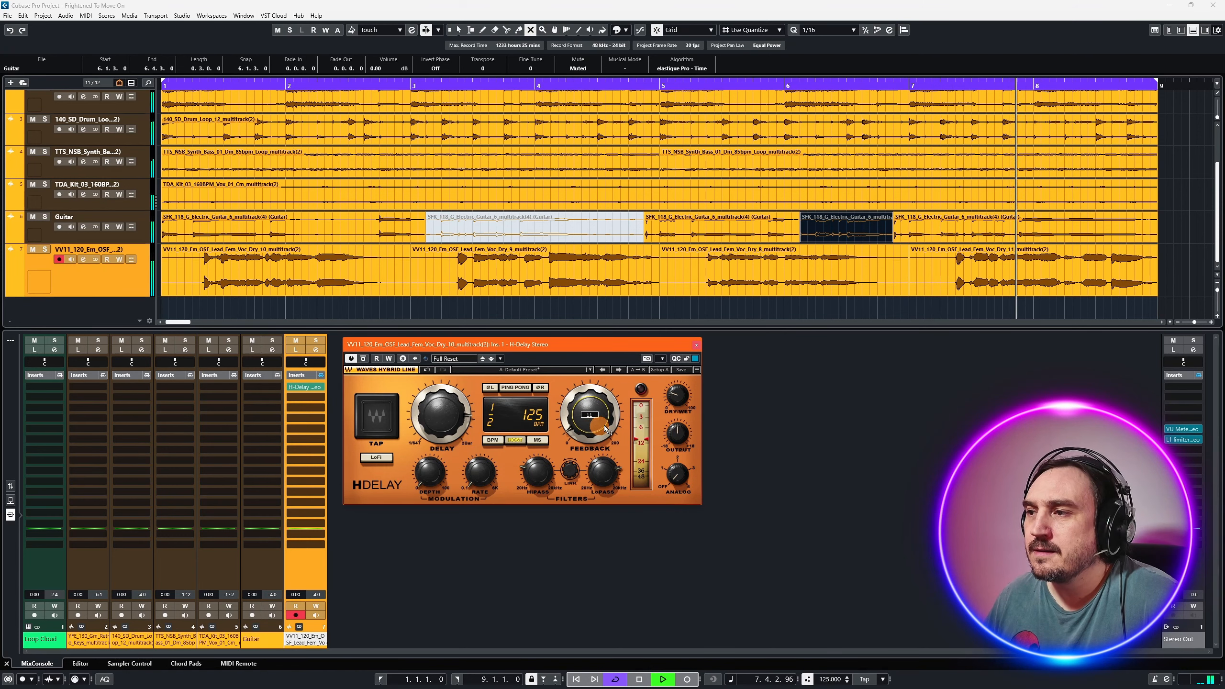
drag(678, 398, 680, 402)
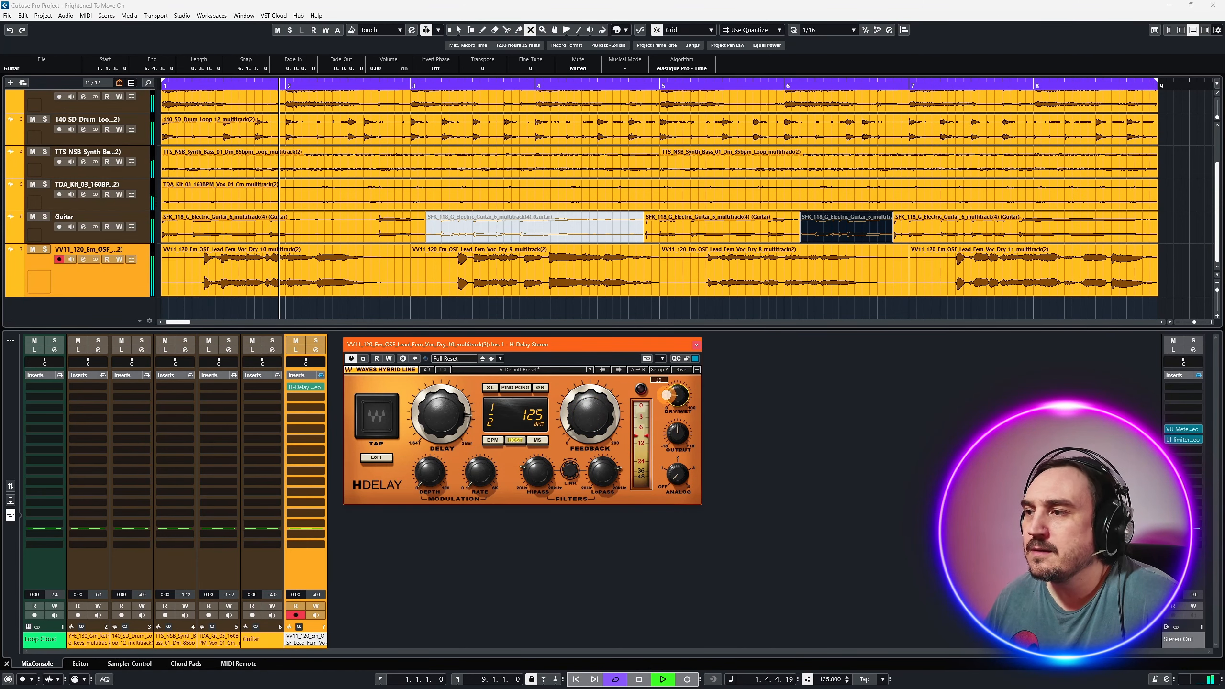
drag(673, 387, 672, 392)
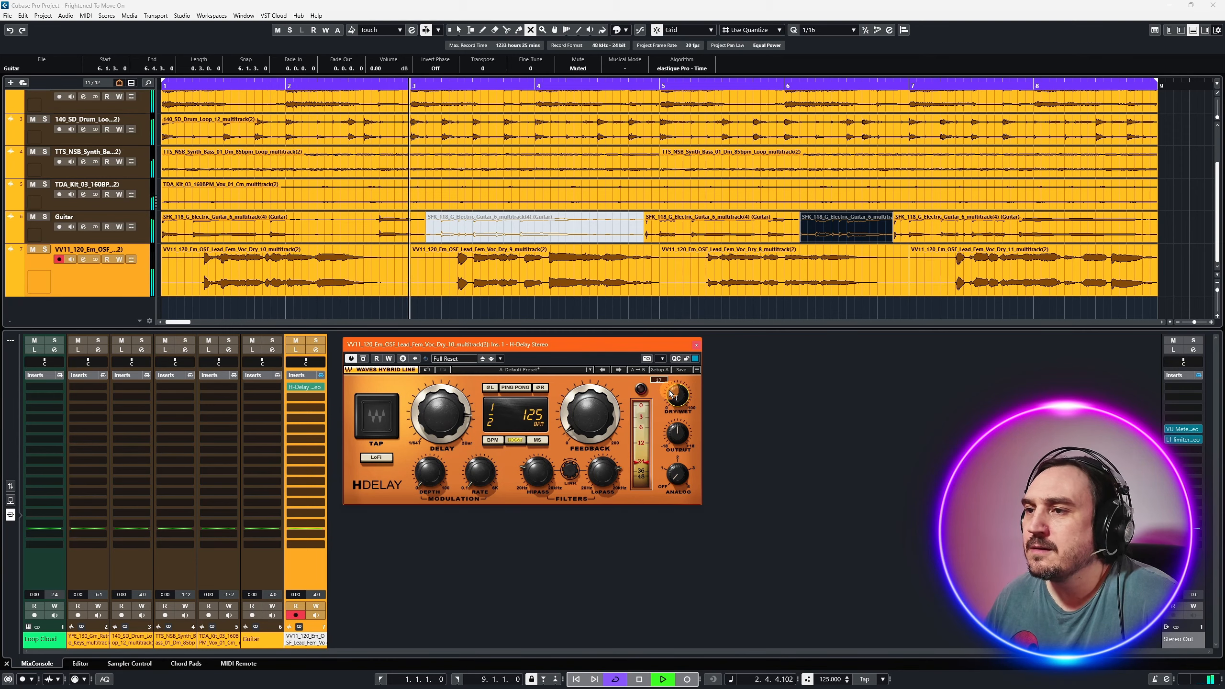
click(696, 347)
- Load CLA Epic Stereo into the vocal channel's second insert slot and set its mix to 33.4
click(305, 397)
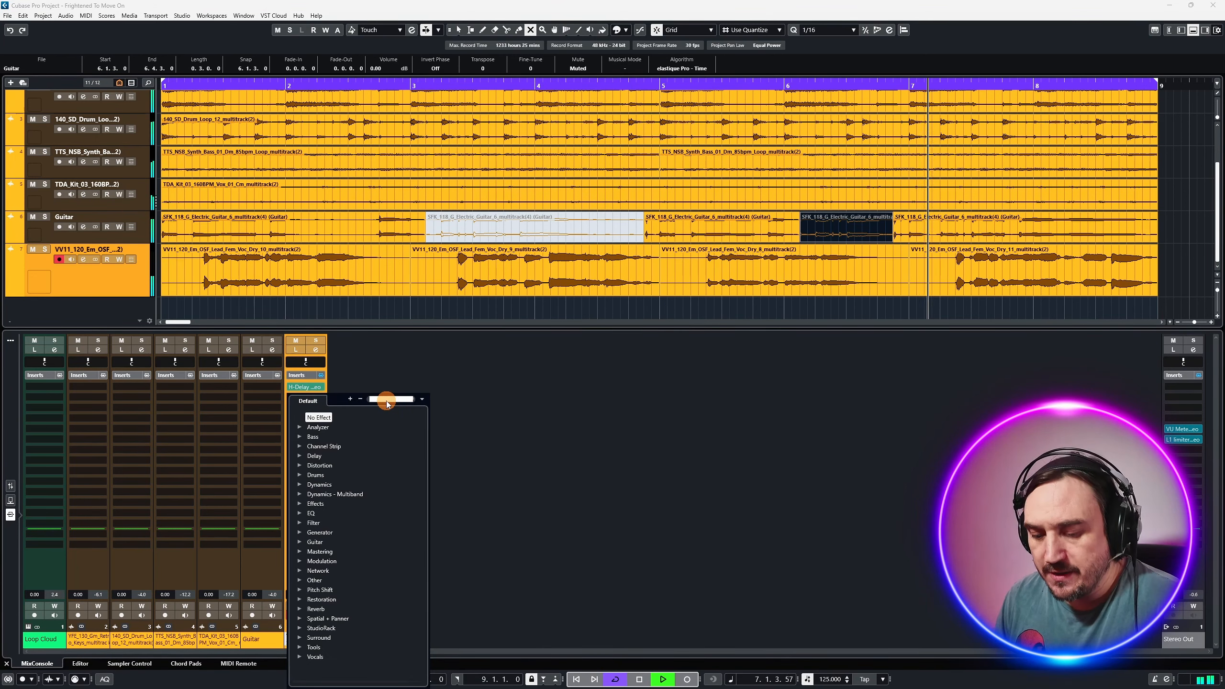
text(cla e)
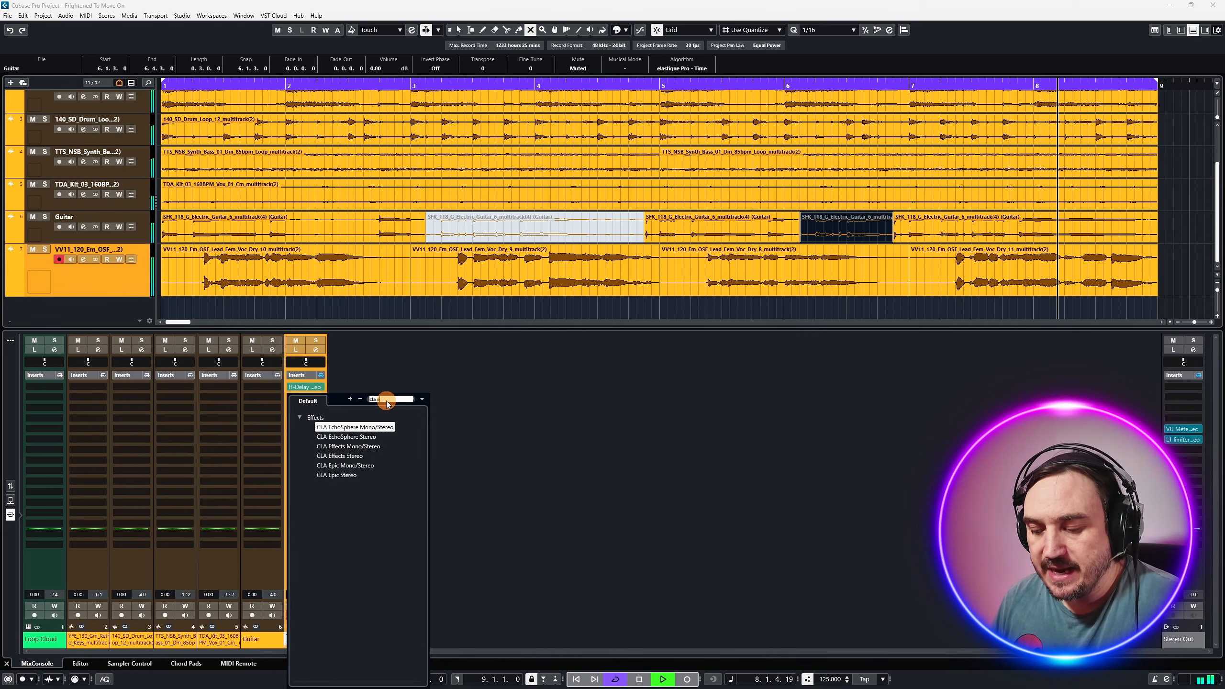
text(pic)
click(343, 436)
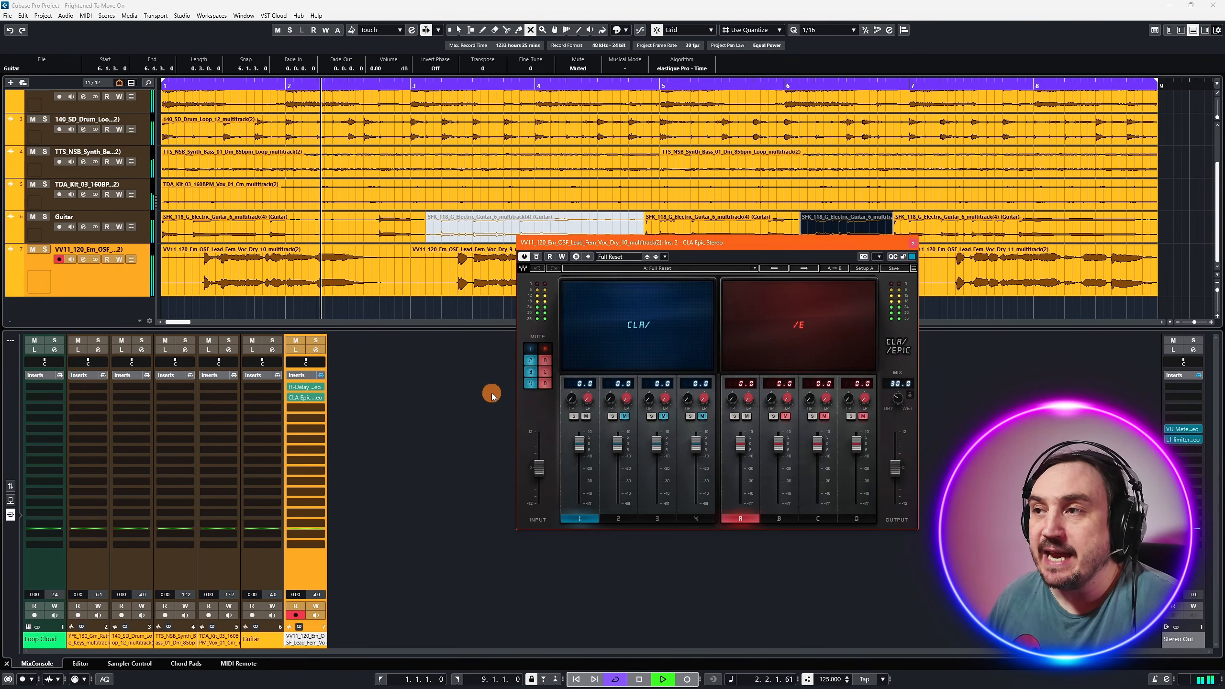
drag(567, 264, 565, 264)
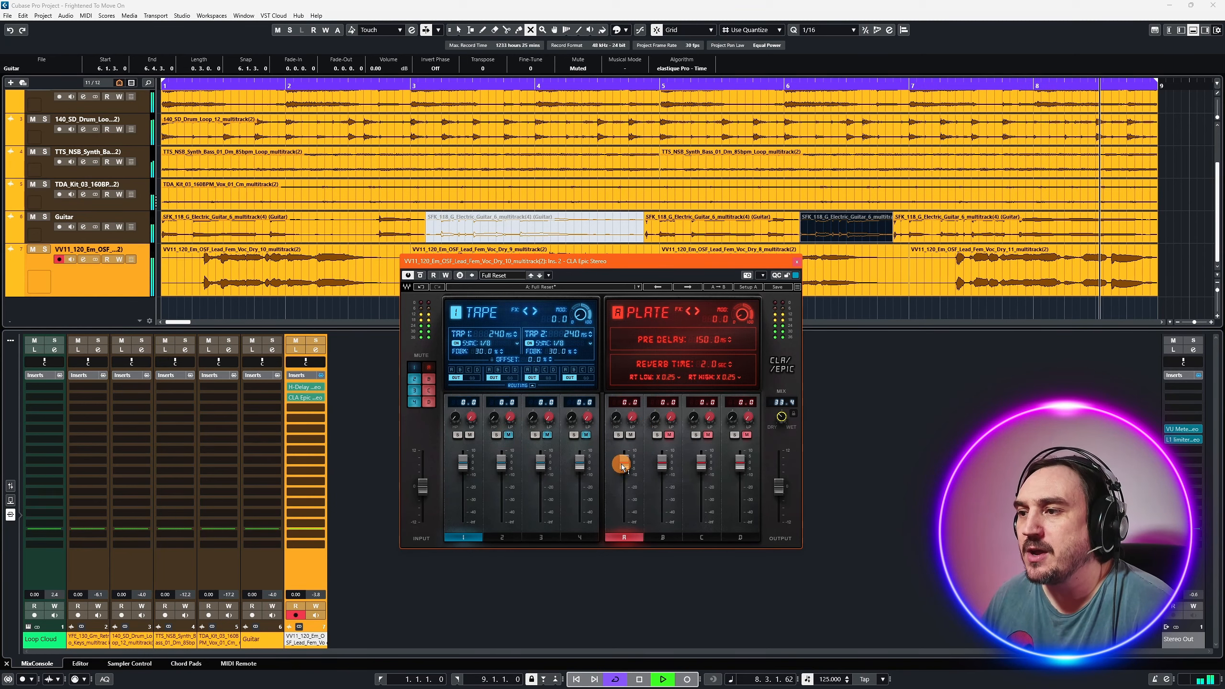
- Look through CLA Epic's reverb channels, including Plate and Hall, and its Throw, Slap and Crowd delays
click(662, 462)
click(700, 463)
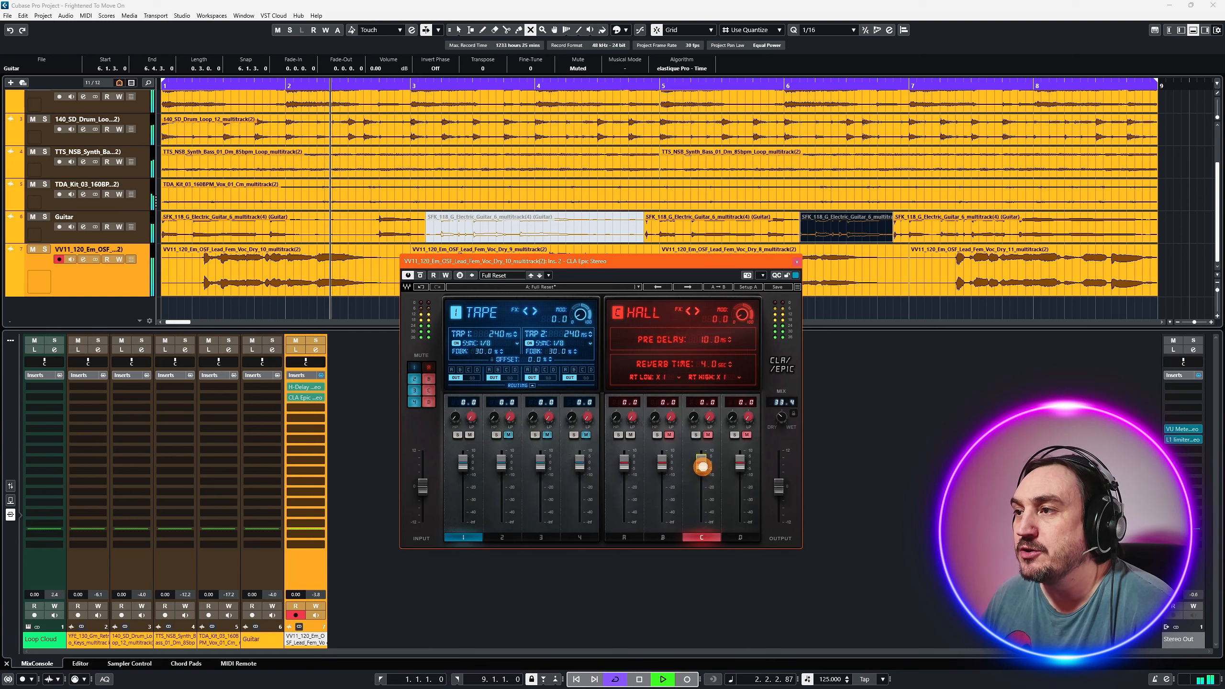
click(738, 466)
click(621, 465)
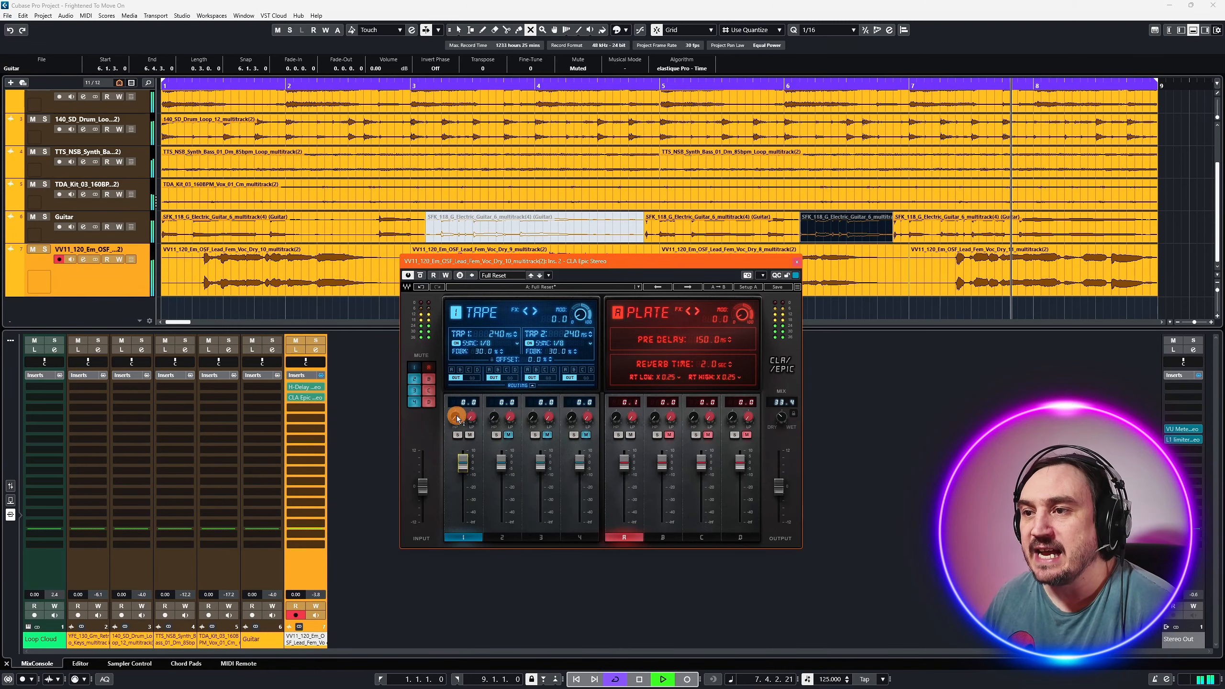
click(501, 464)
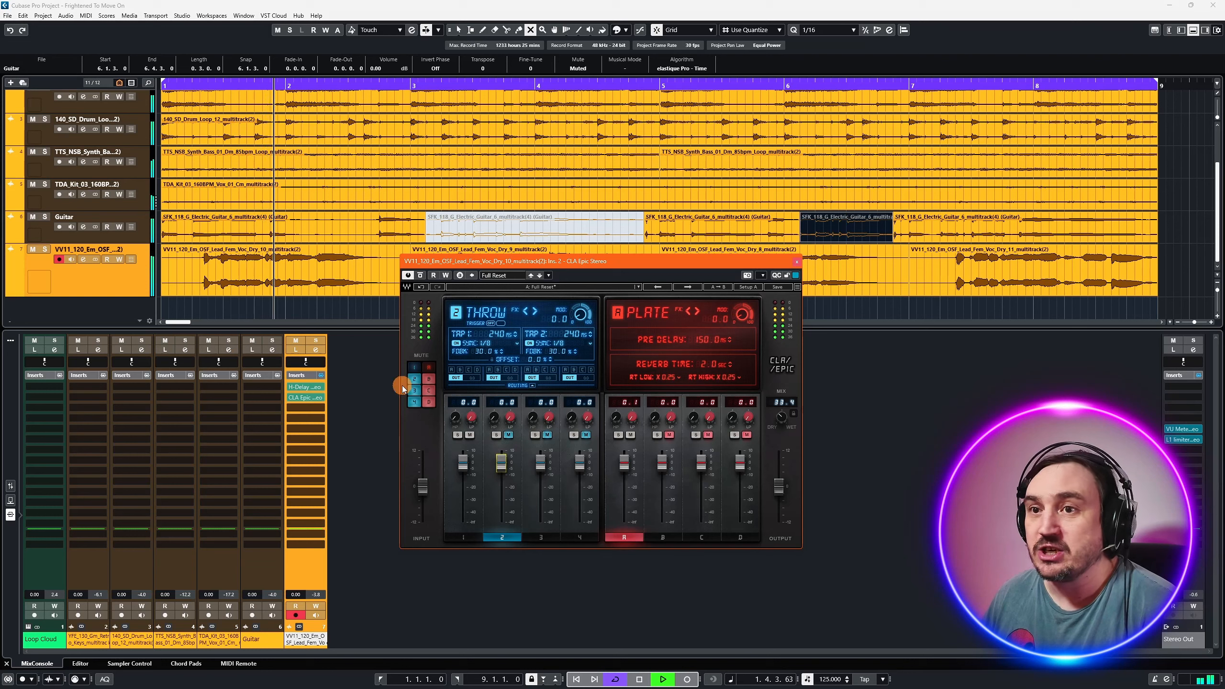
click(539, 460)
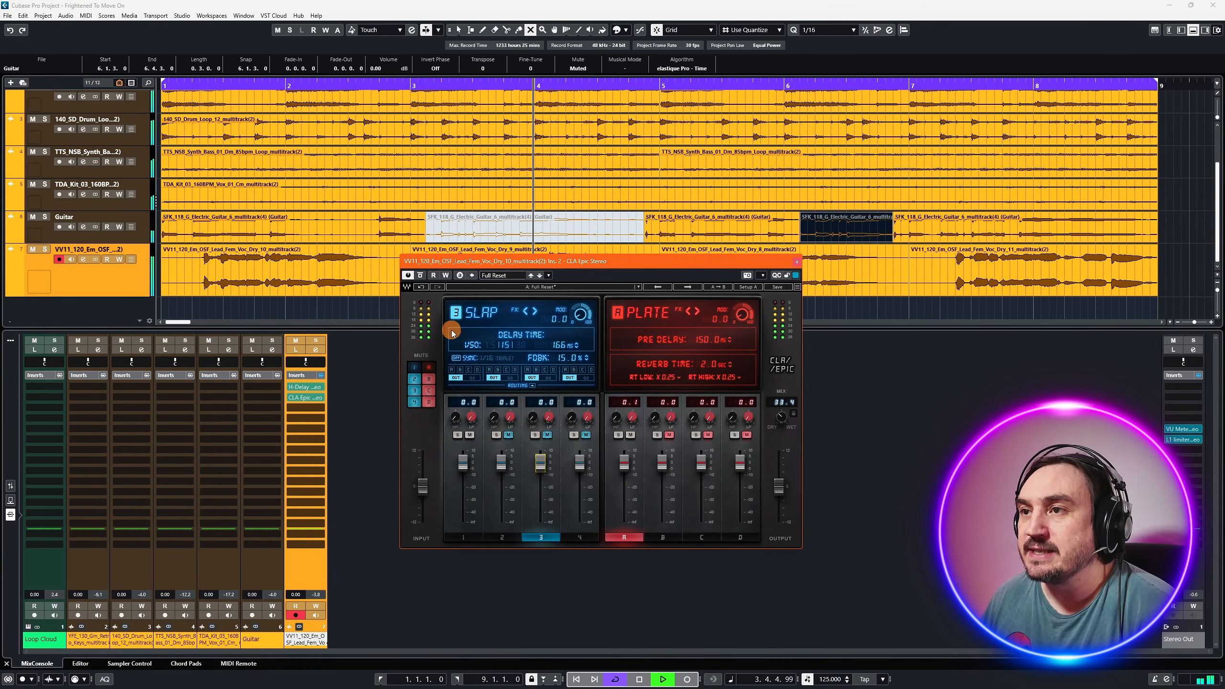
click(581, 475)
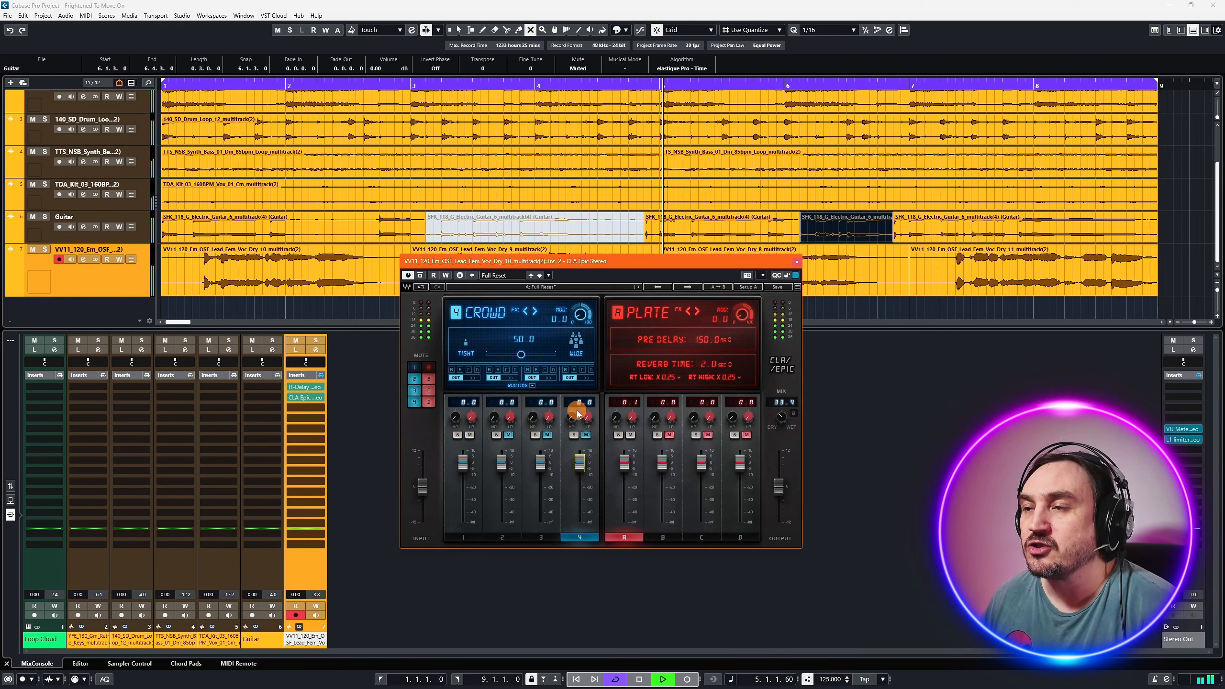
- Unmute CLA Epic's Throw delay with 68.5% feedback on tap 1 and a level of -8.9 dB, and close the plugin
click(501, 466)
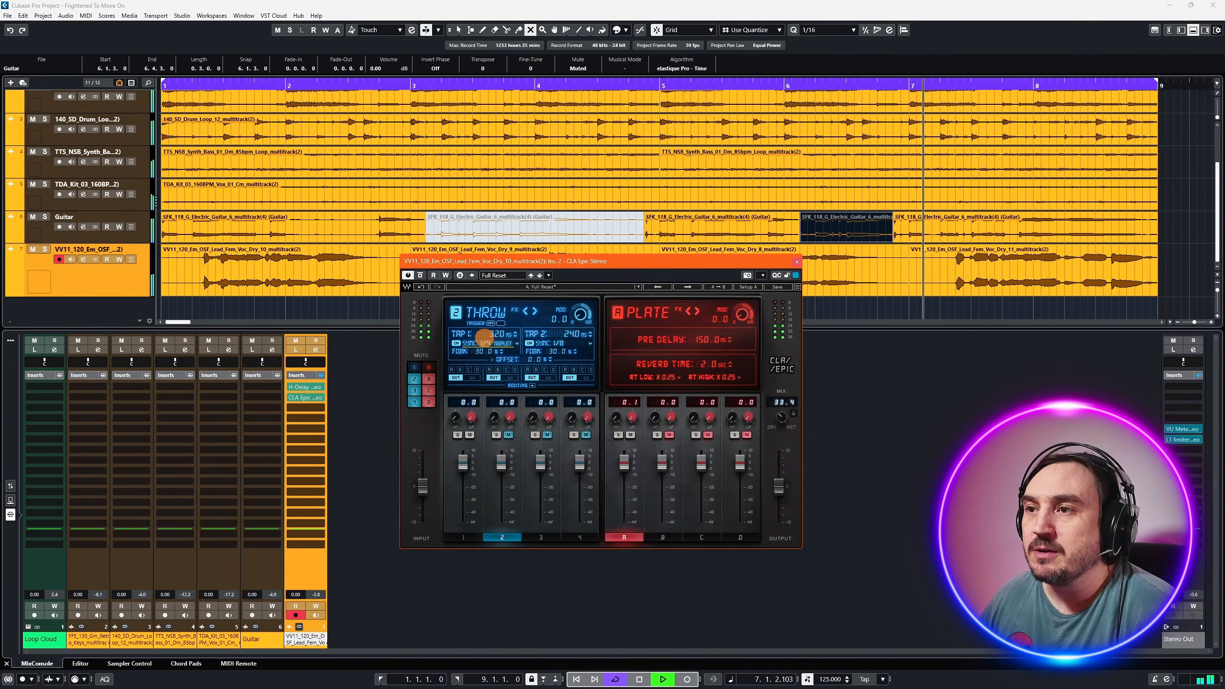
mouse_move(484, 336)
mouse_down()
mouse_move(478, 370)
mouse_move(491, 289)
mouse_move(483, 391)
mouse_move(474, 349)
mouse_move(487, 285)
mouse_up()
click(569, 326)
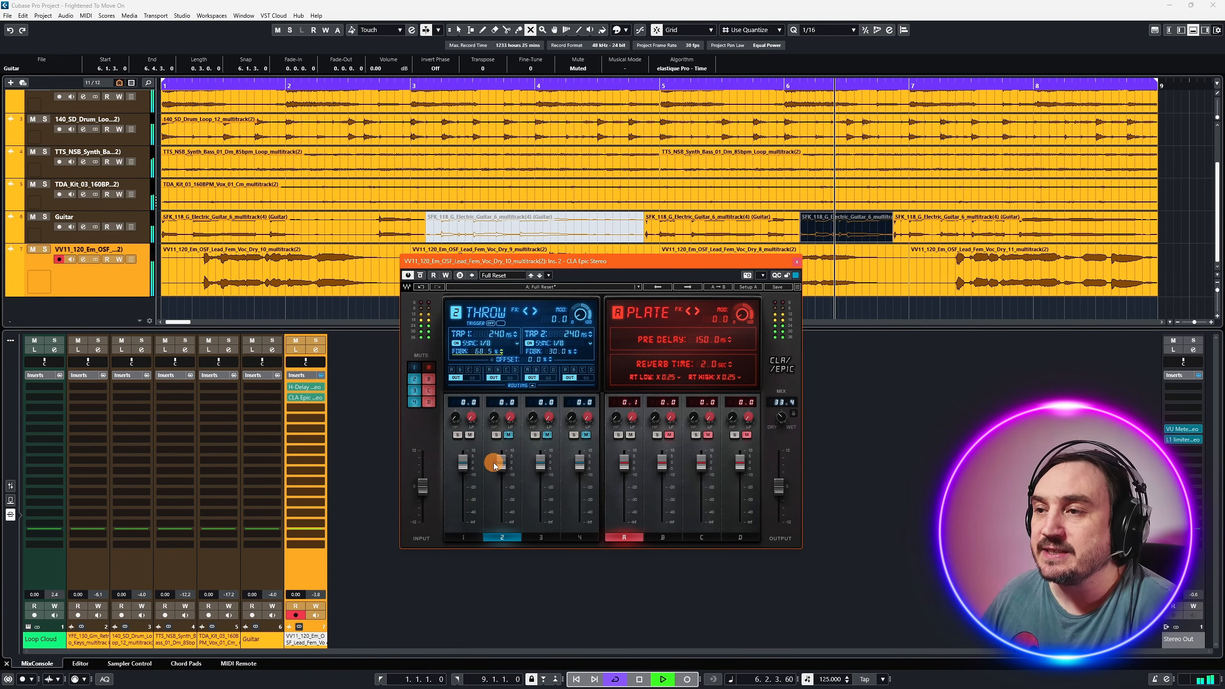
key(space)
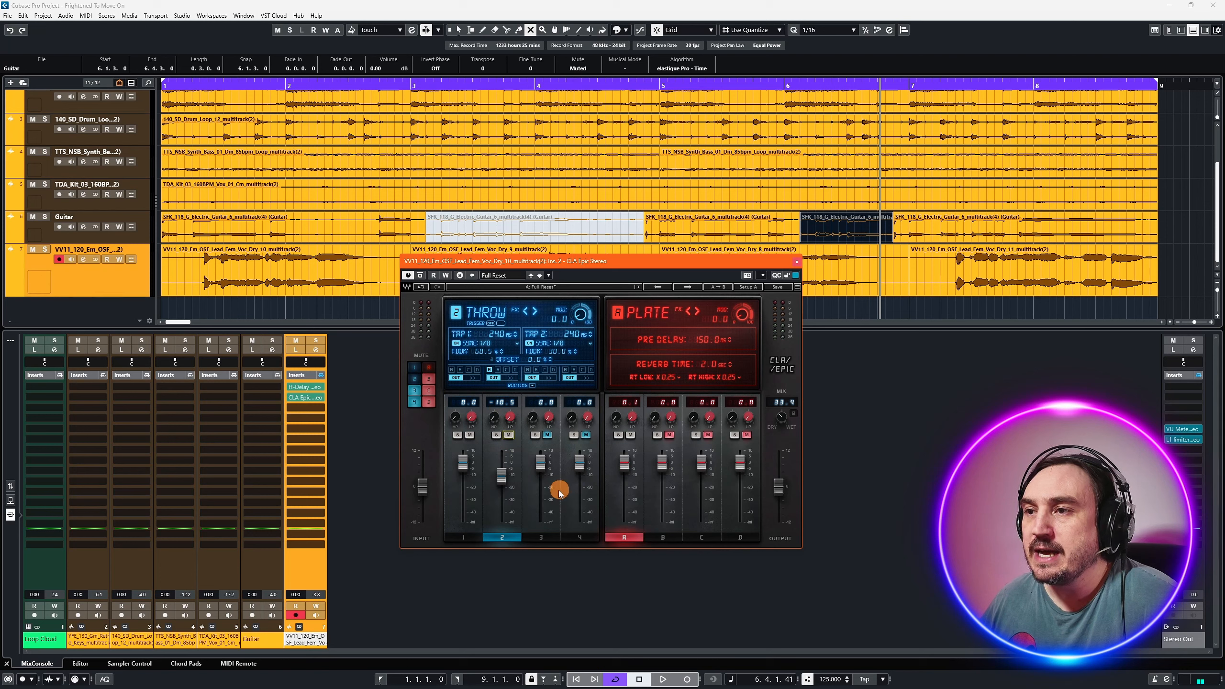
key(space)
drag(500, 475, 506, 433)
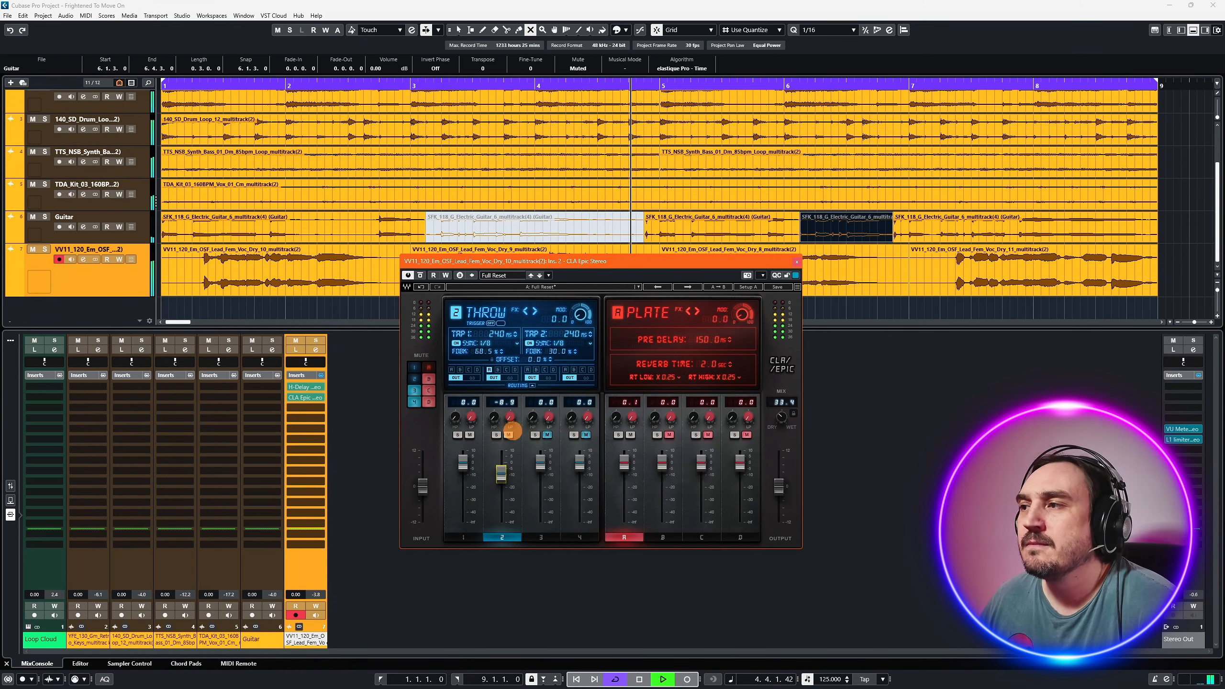
click(797, 263)
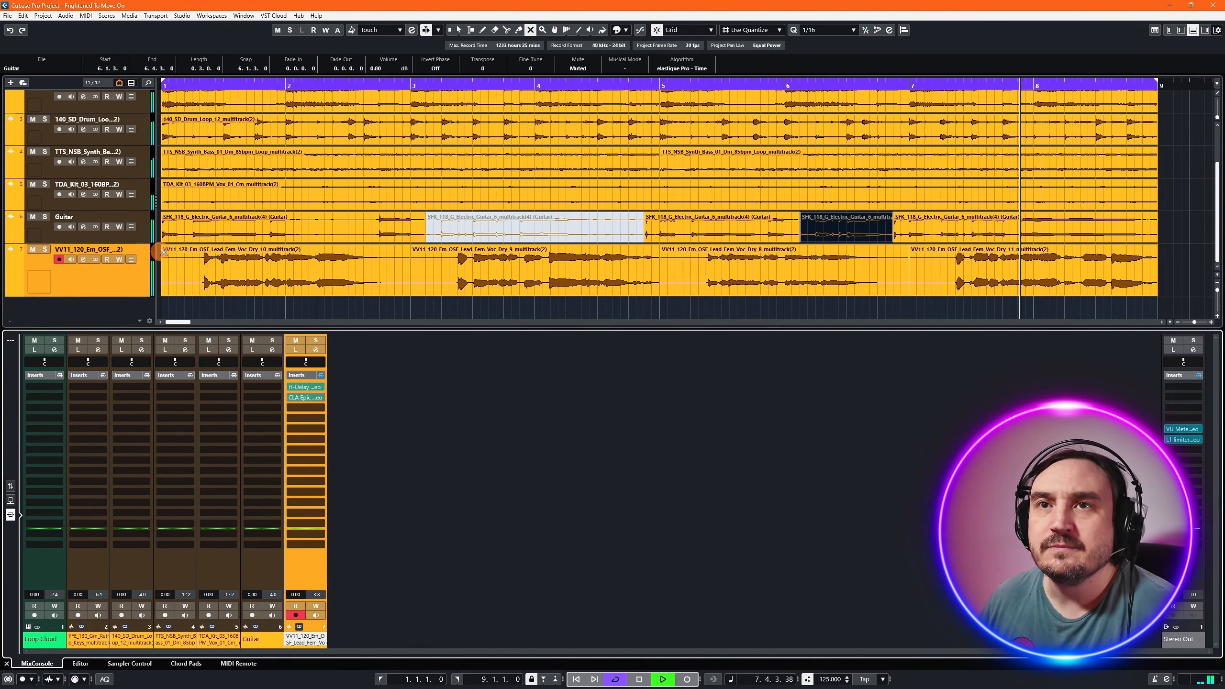
- Lower the Guitar channel to -3.48 dB and cut its low EQ band by 15.7 dB at 244 Hz
click(10, 486)
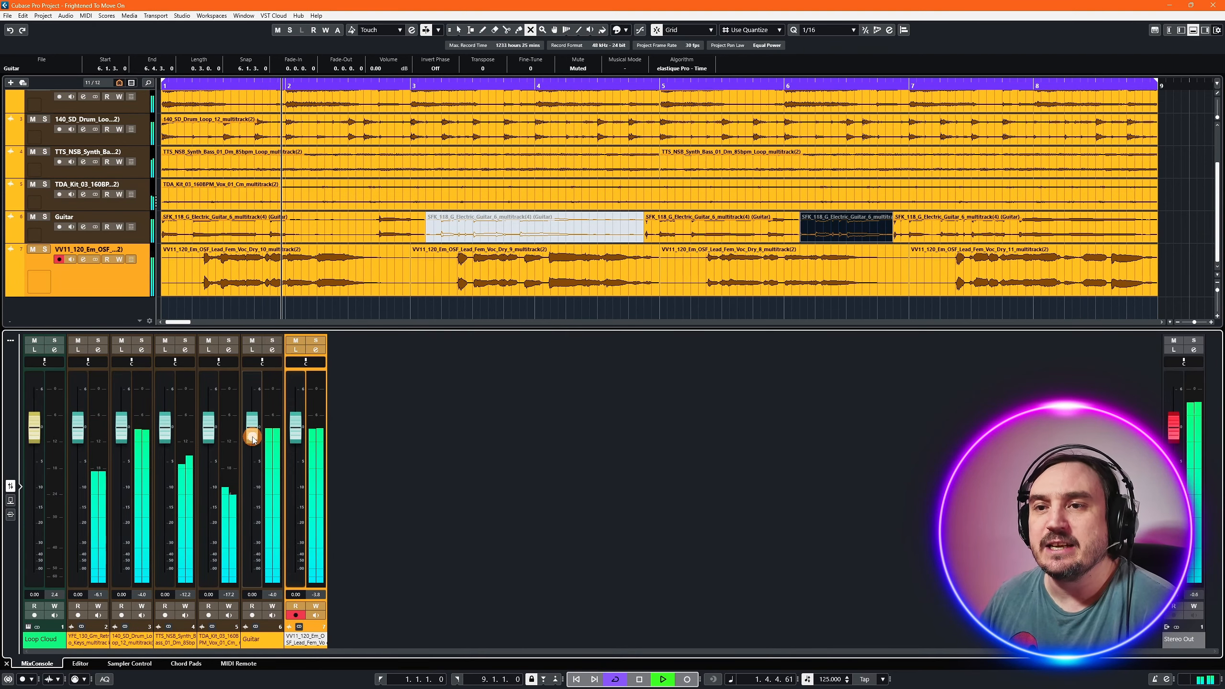
drag(252, 437, 255, 466)
click(272, 349)
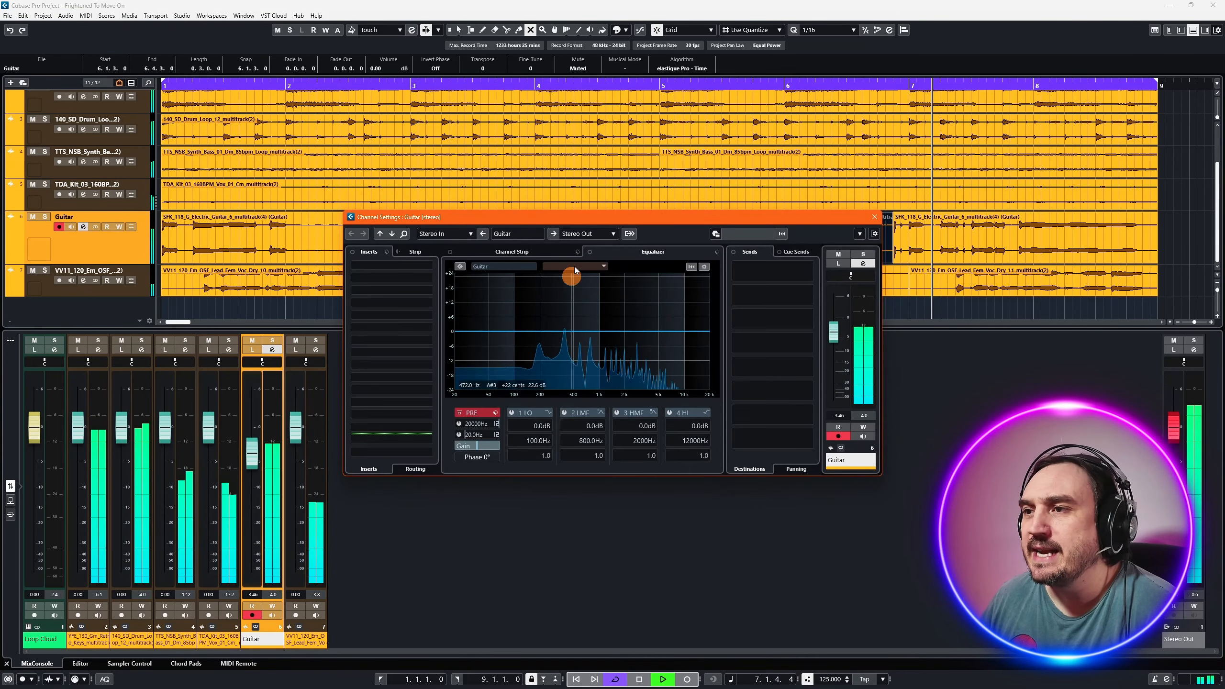
drag(491, 334, 546, 369)
- Boost the Guitar's high-mid EQ band 1.2 dB at 1772 Hz with Q 0.0, and set its fader to -2.83 dB
click(605, 333)
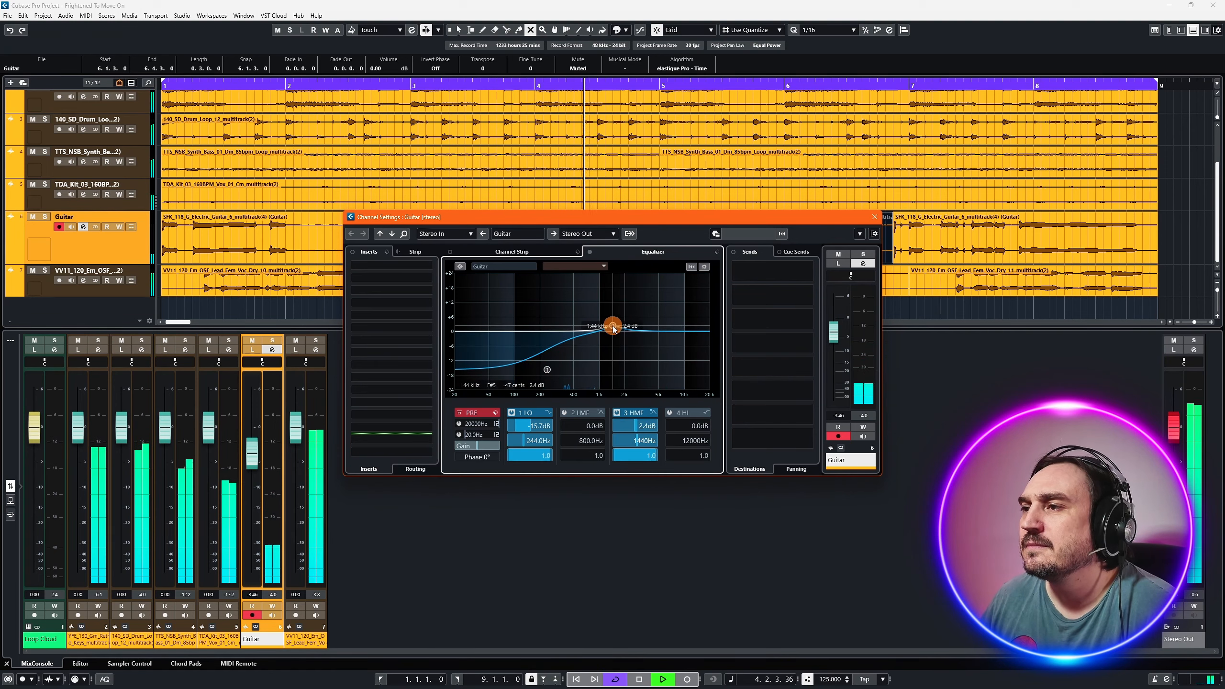
drag(660, 456, 641, 458)
mouse_move(612, 326)
mouse_down()
mouse_move(614, 338)
mouse_move(620, 329)
mouse_up()
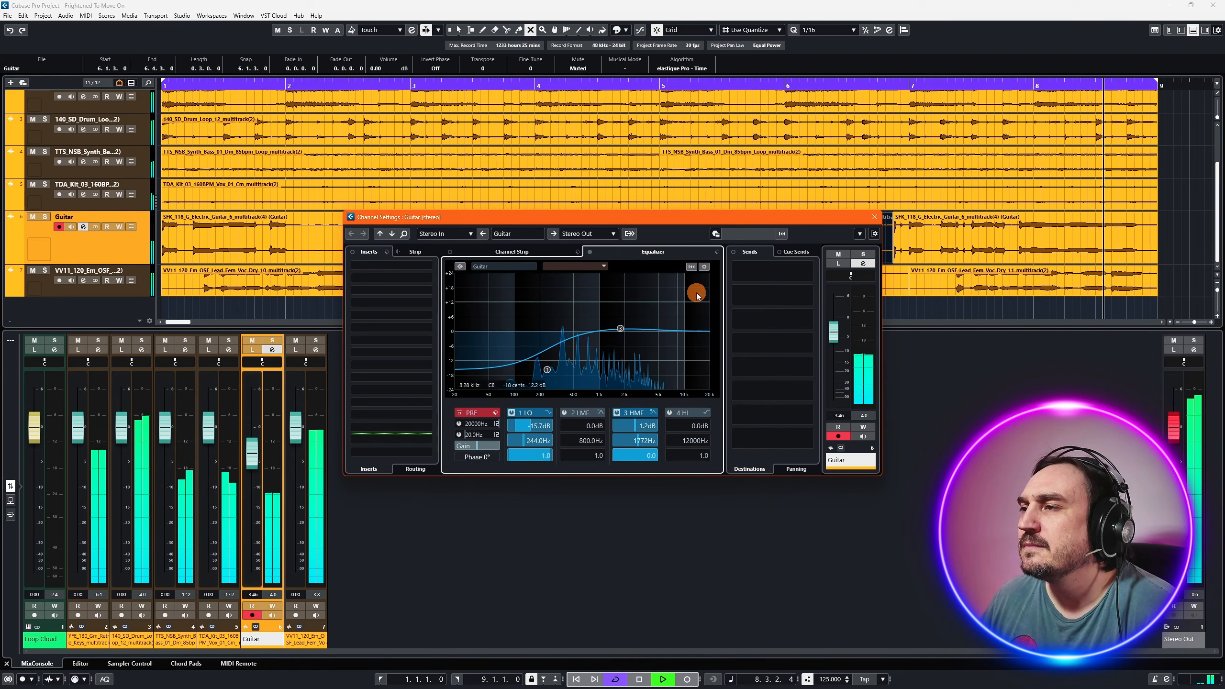
click(875, 222)
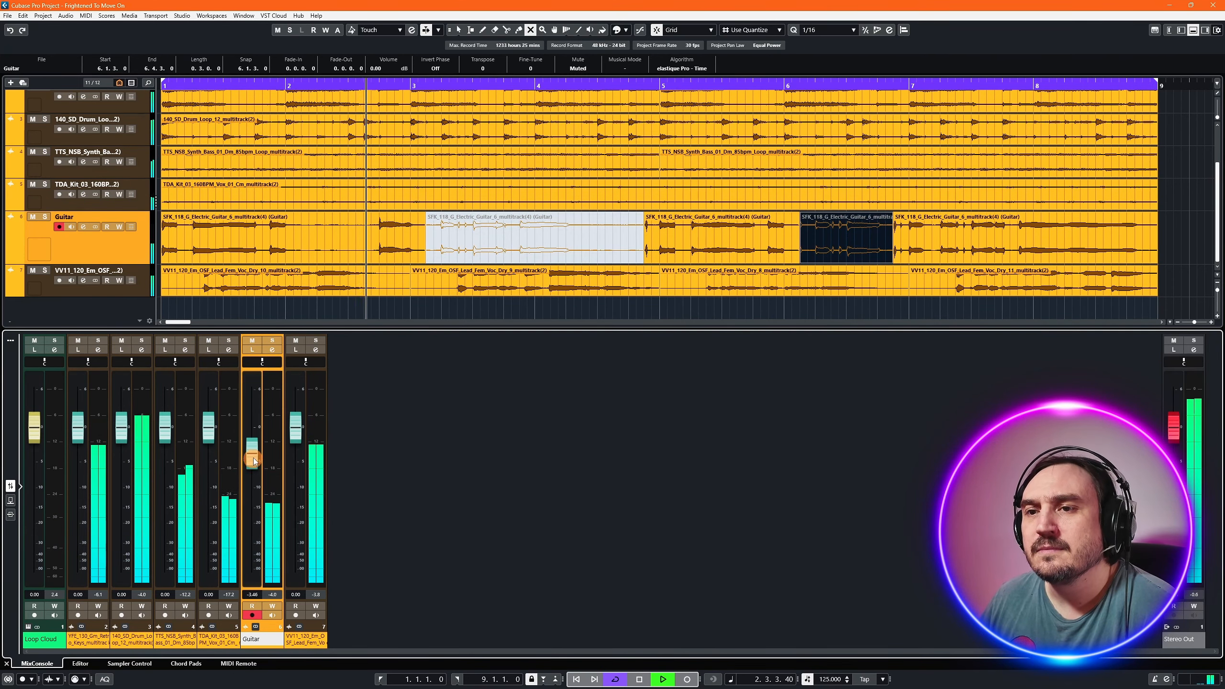
drag(254, 461, 255, 457)
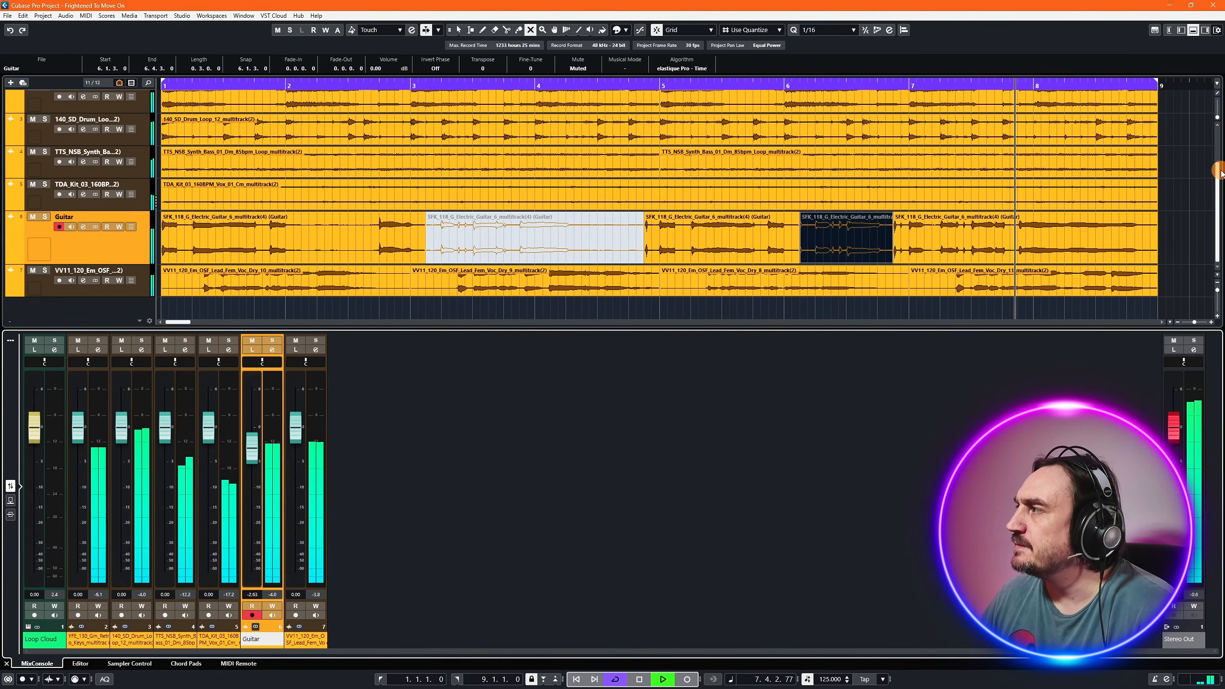
- Hide the MixConsole to give the arrangement full height and switch to the Object Selection tool
scroll(1220, 173, up, 3)
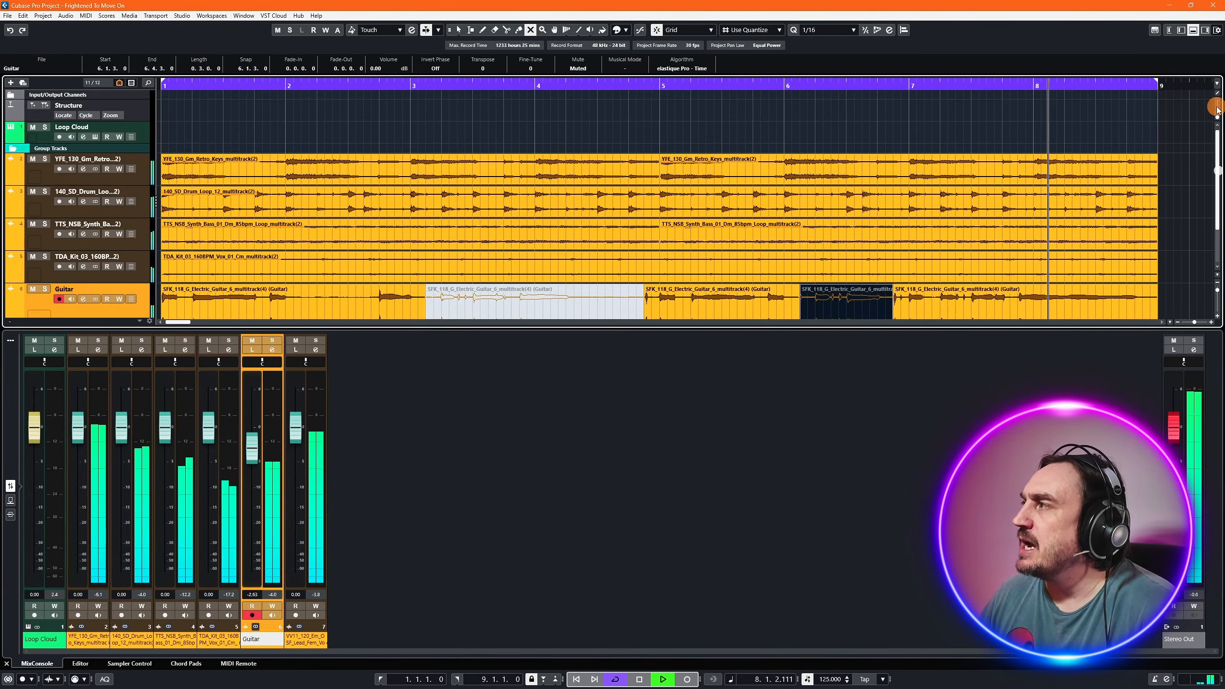
click(1192, 31)
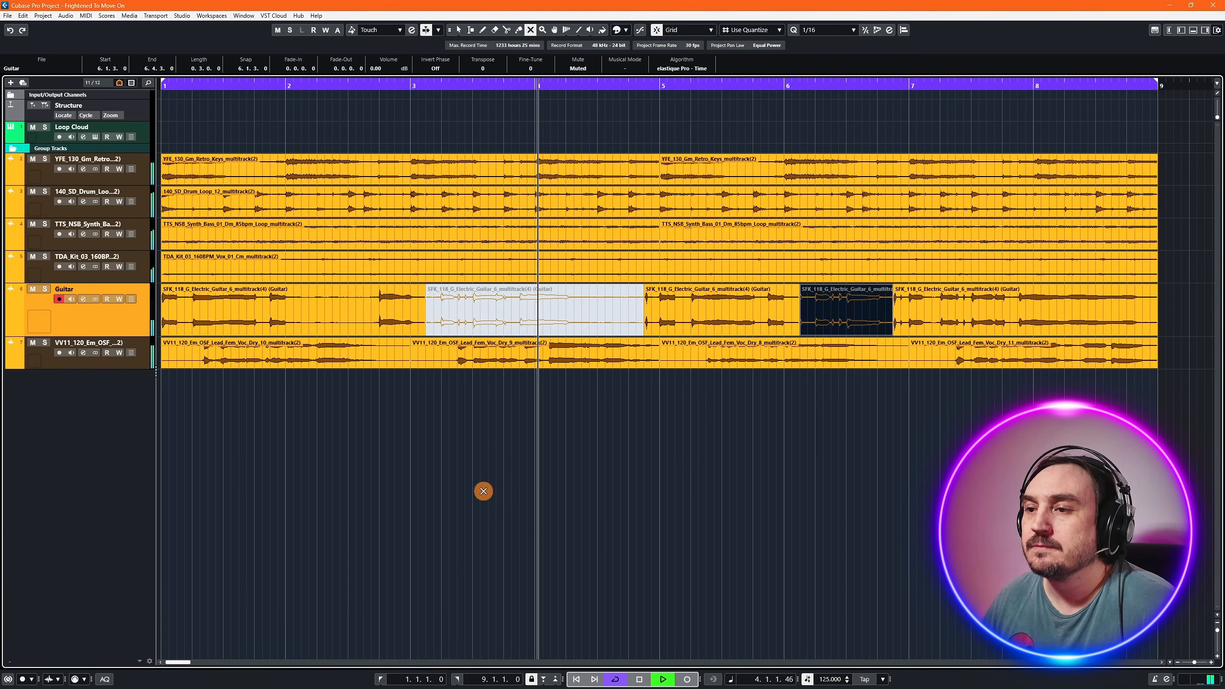
click(457, 29)
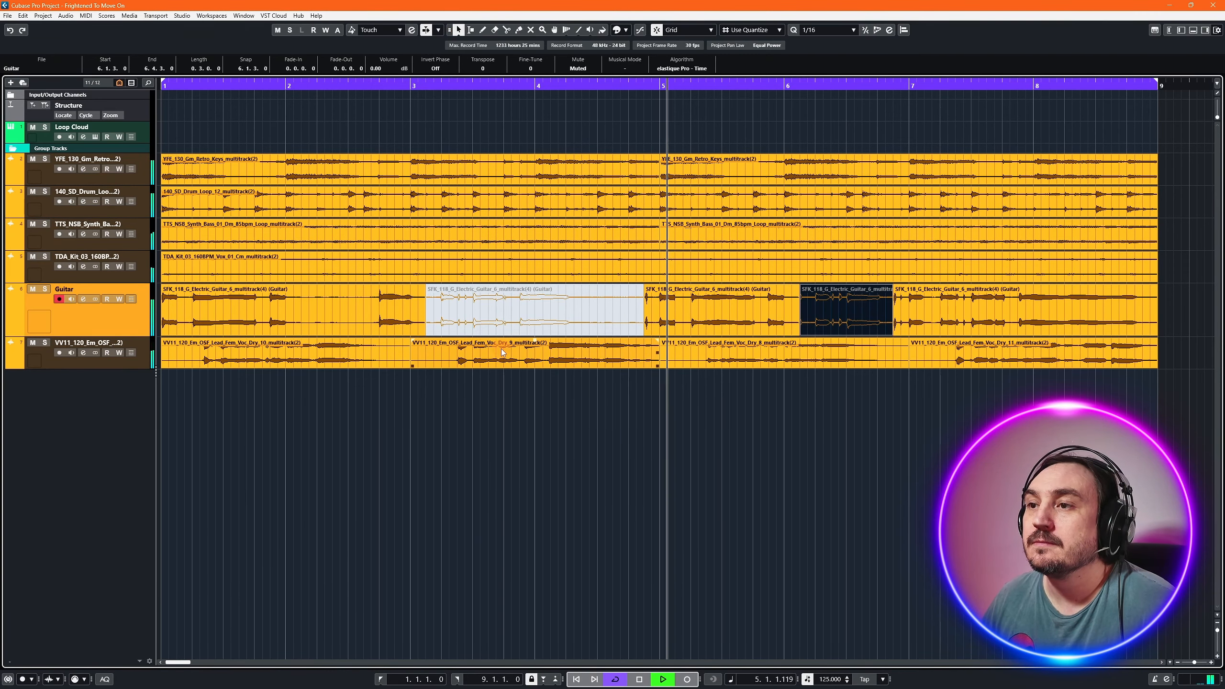
- Select all events of the eight-bar loop across the six audio tracks and duplicate them three times to bar 33
scroll(496, 378, down, 2)
scroll(494, 390, up, 1)
scroll(495, 391, down, 4)
scroll(494, 392, down, 3)
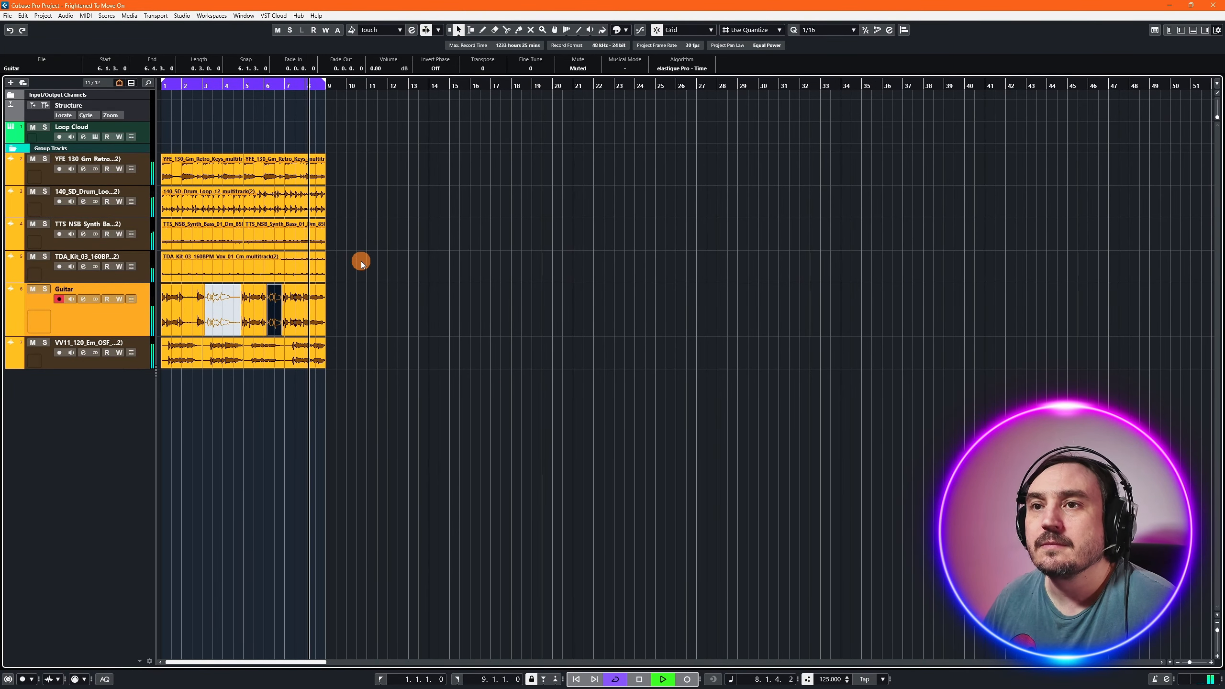
drag(405, 445, 351, 183)
key(ctrl+z)
drag(383, 459, 170, 126)
key(ctrl+d)
key(ctrl+d)
key(ctrl+d)
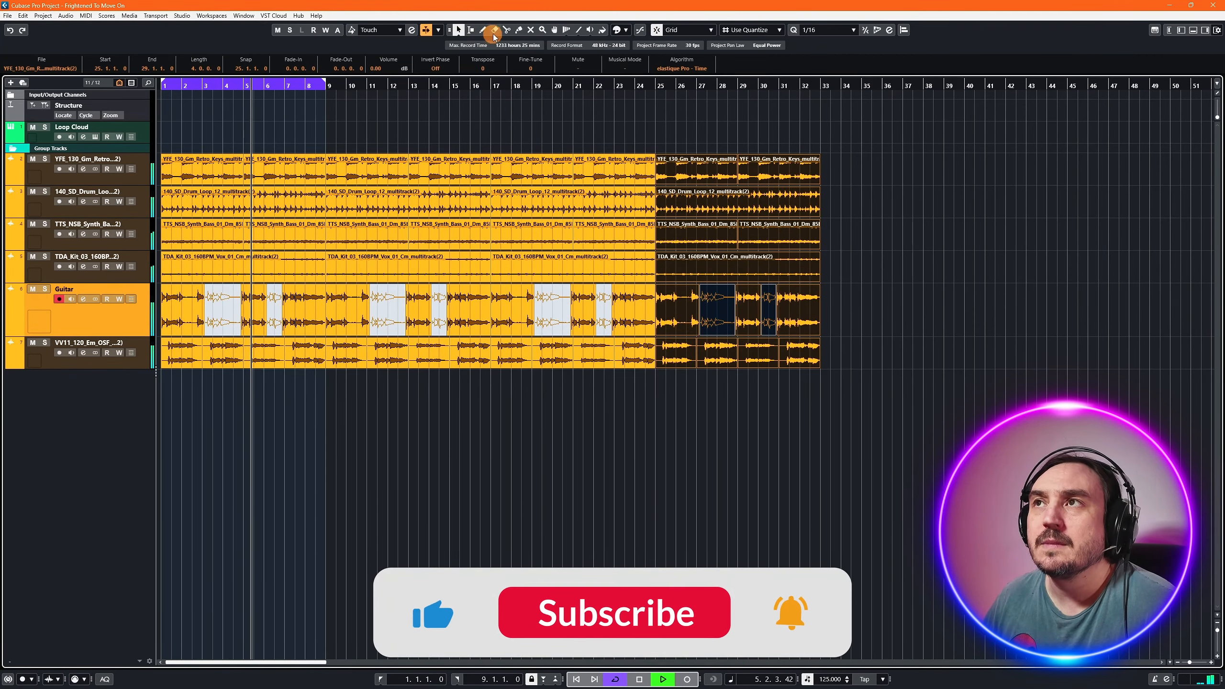
- Mute the drum, synth bass and vocal loop events across bars 1 to 8 with the Mute tool
click(530, 29)
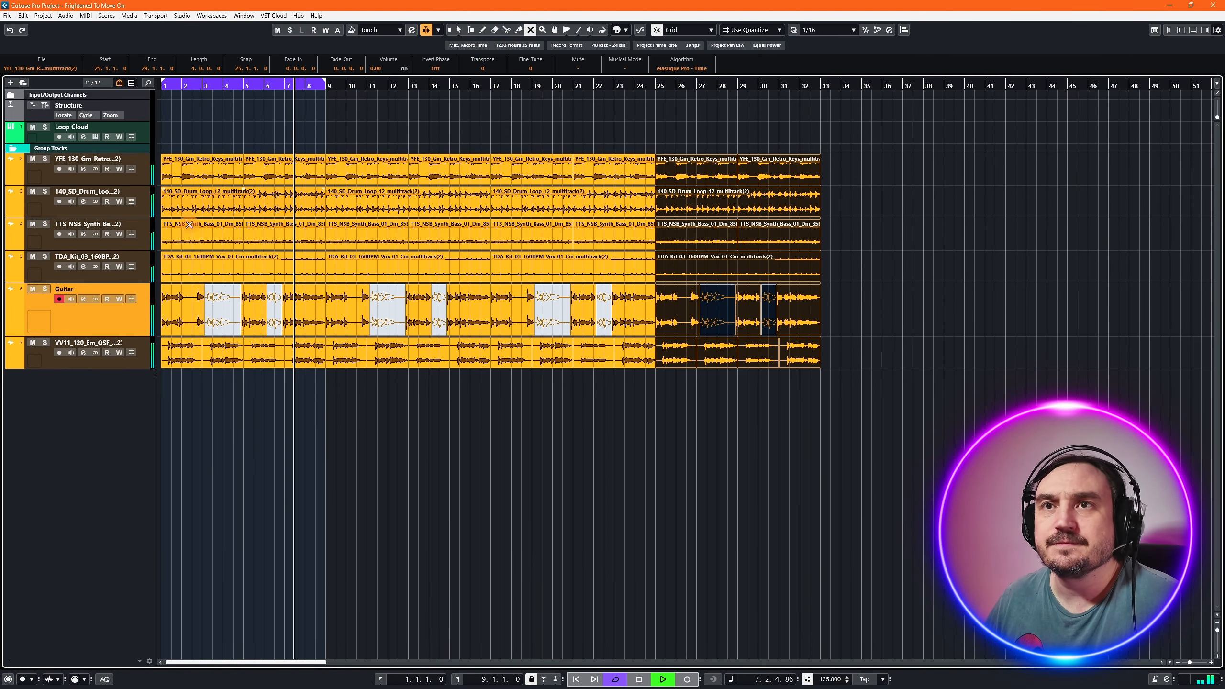
click(186, 197)
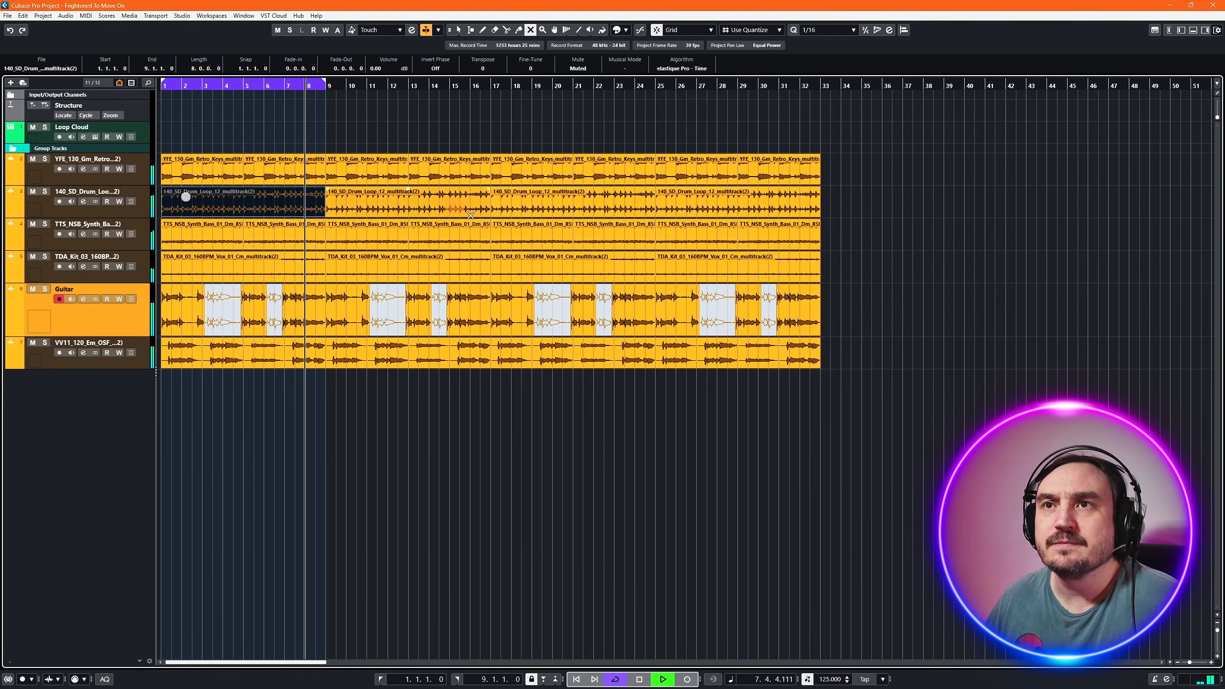
click(193, 237)
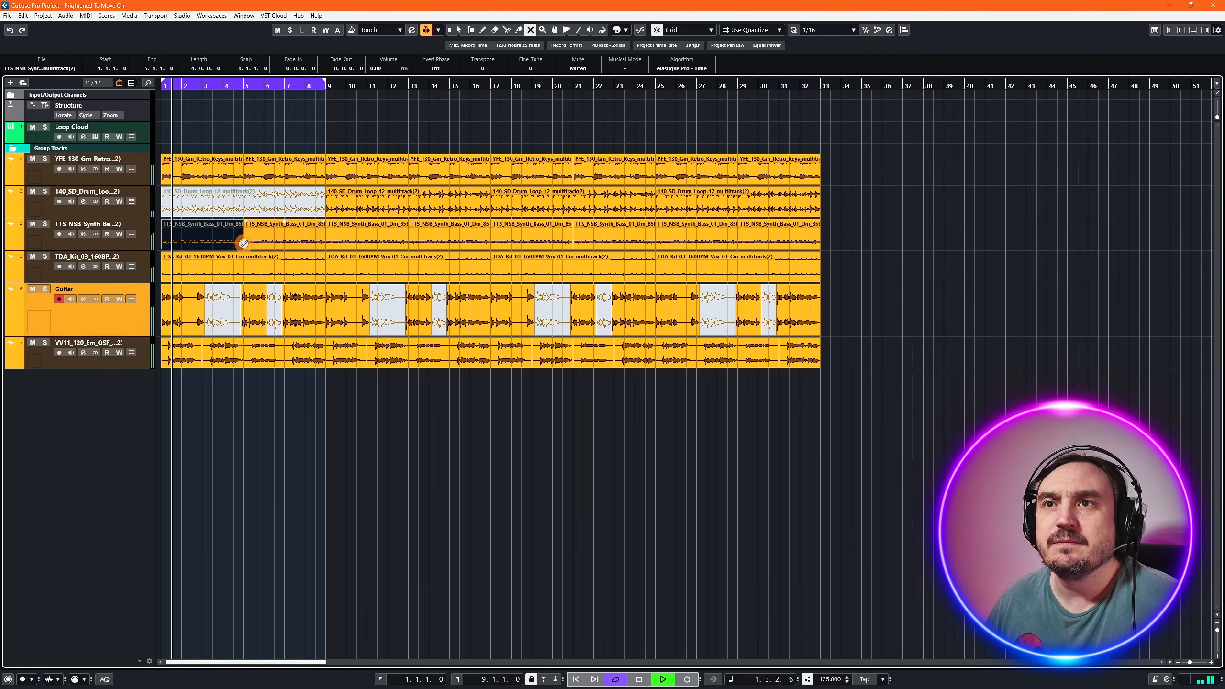
click(246, 242)
click(237, 261)
- Mute the Guitar events and the four VV11_120 loop events across bars 1 to 8
click(201, 312)
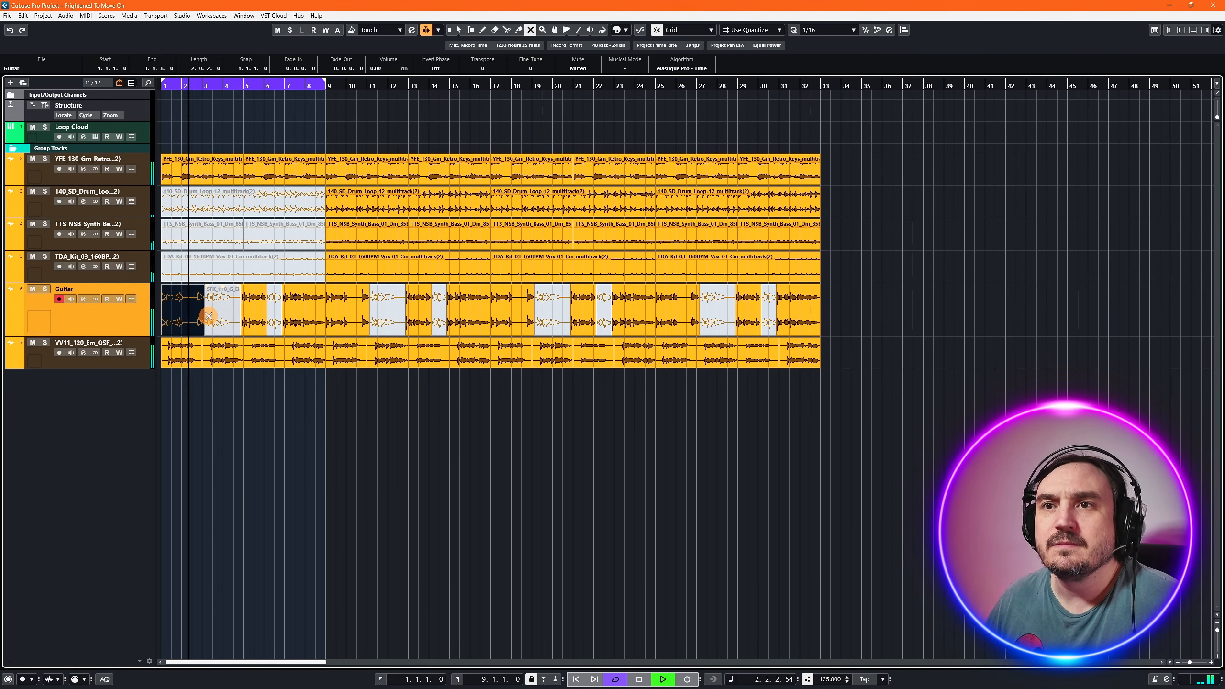
click(244, 309)
click(301, 312)
click(340, 313)
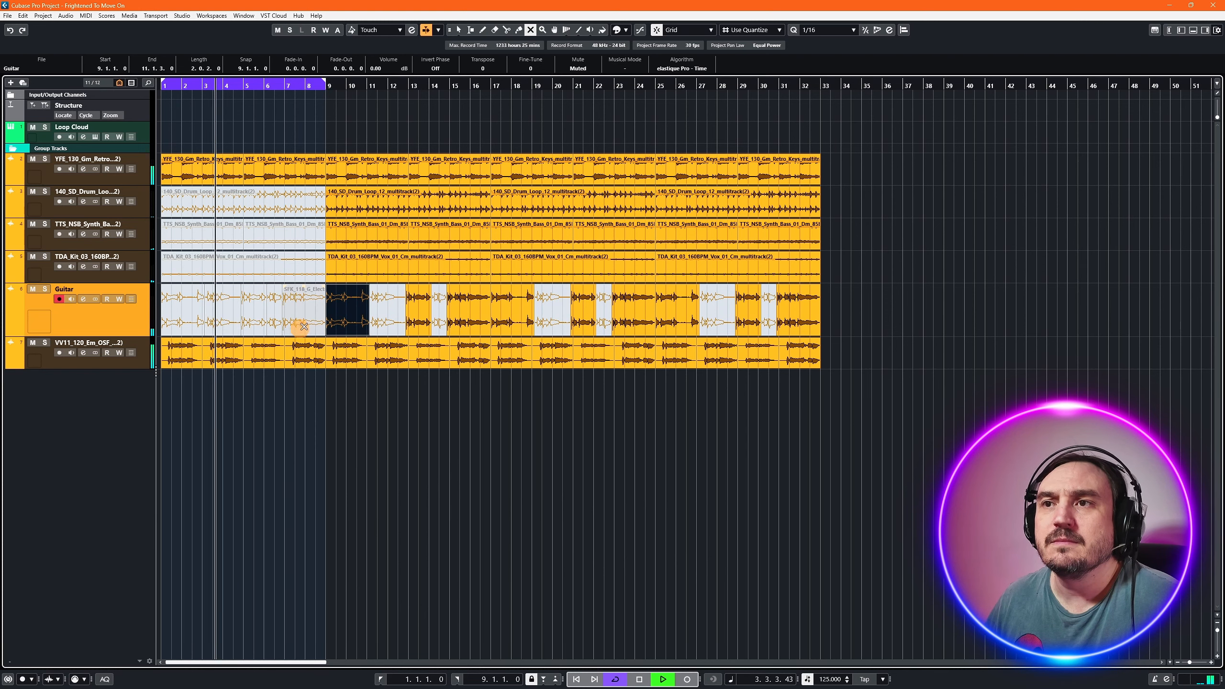
click(176, 358)
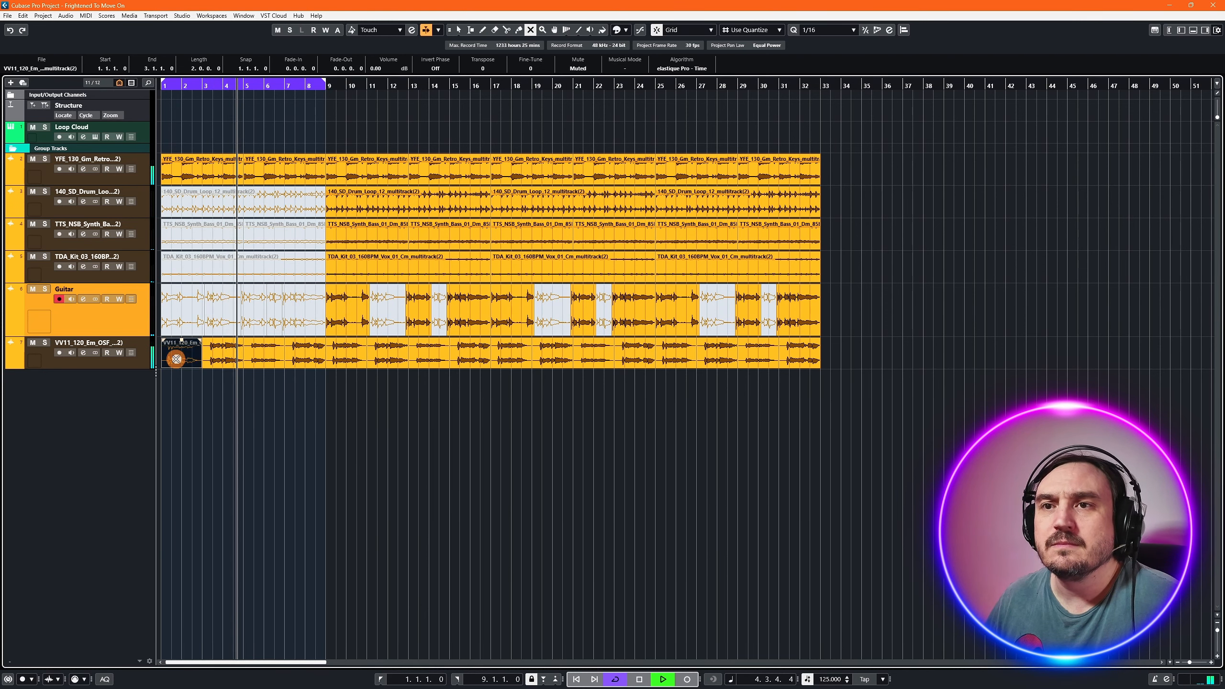
click(220, 359)
click(263, 359)
click(306, 355)
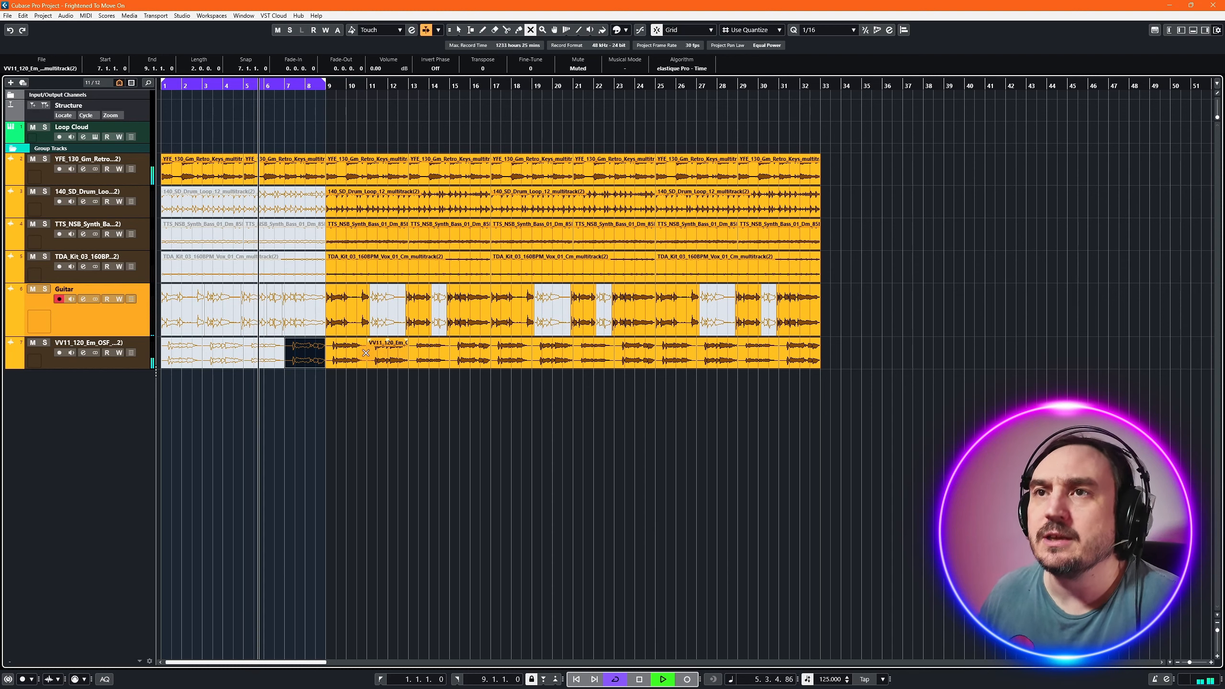
- Restart playback from the project start and turn off cycle mode
key(space)
click(577, 680)
key(space)
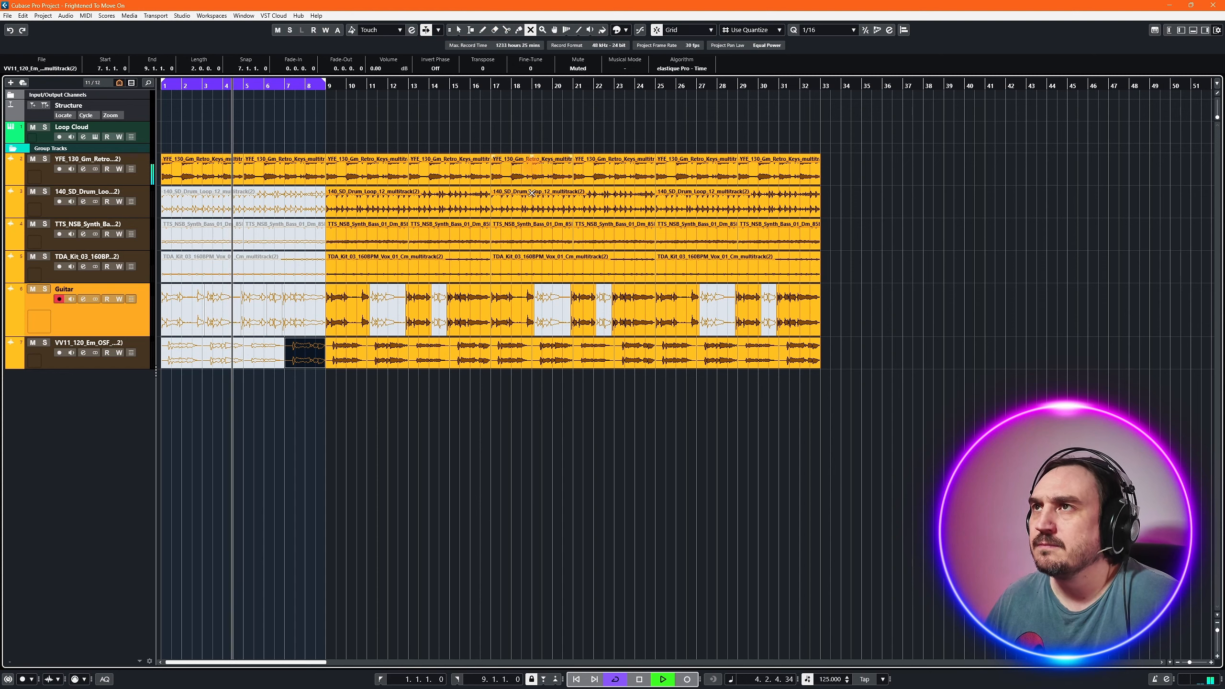
click(615, 680)
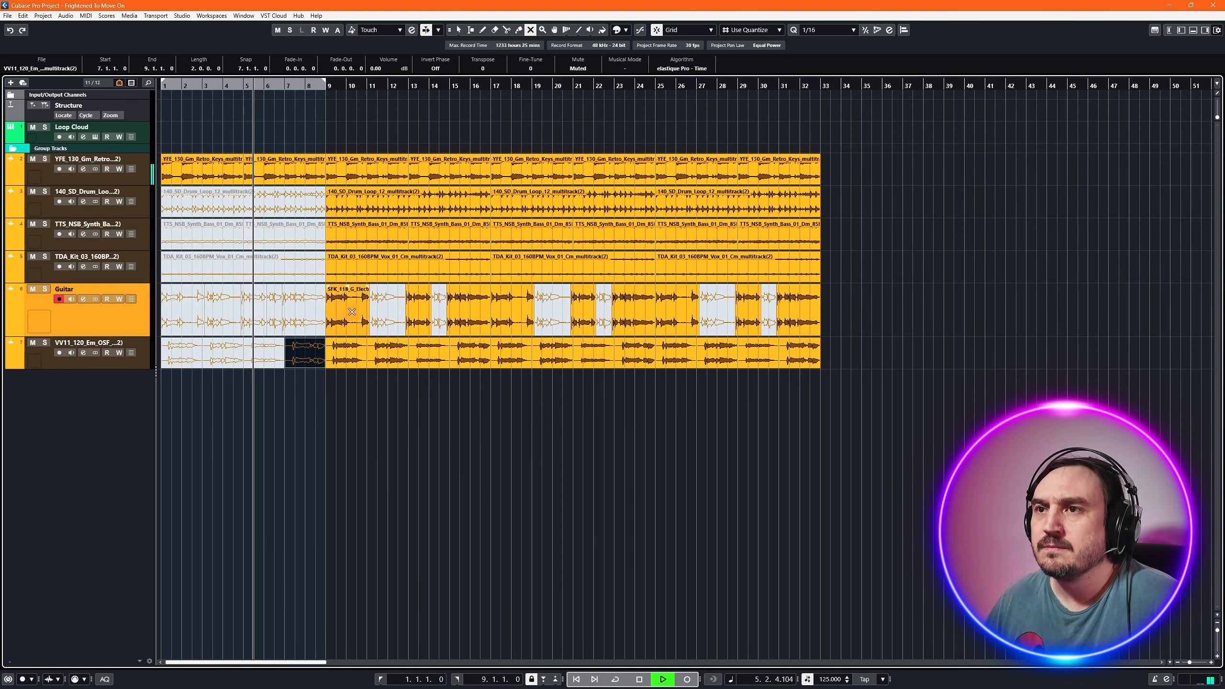
- Mute the Guitar, VV11_120 and vocal events across bars 9 to 16
click(351, 311)
click(418, 309)
click(474, 310)
click(379, 355)
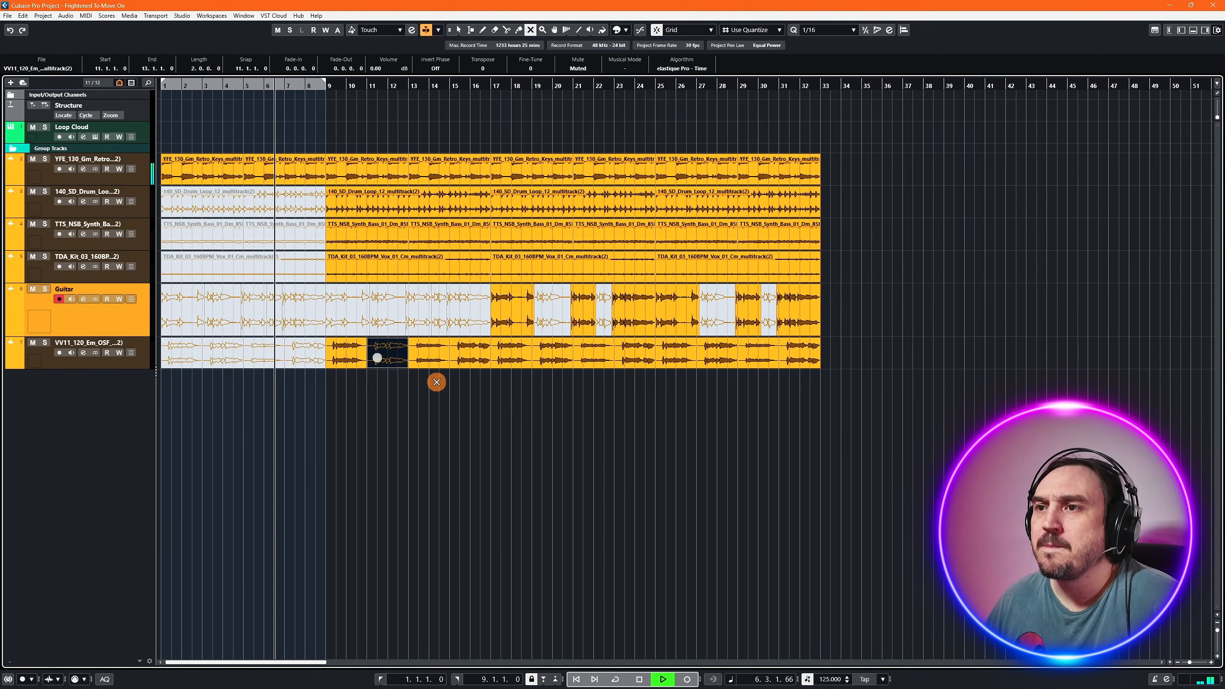
click(338, 355)
click(430, 349)
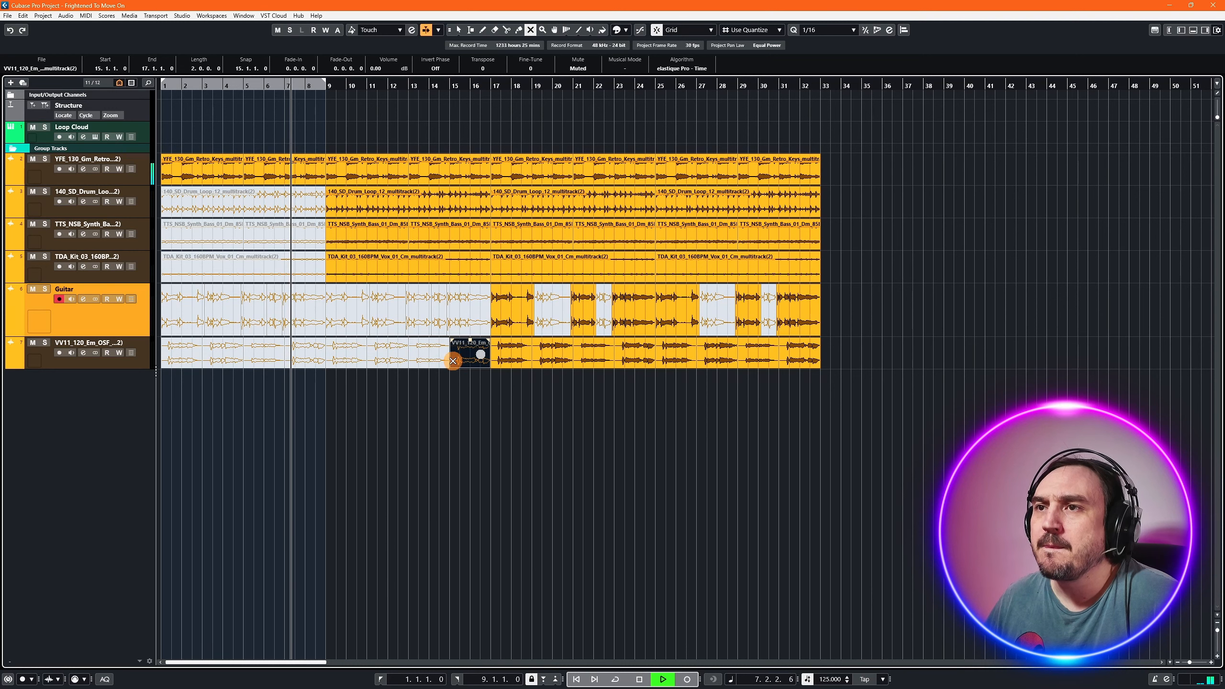
click(360, 277)
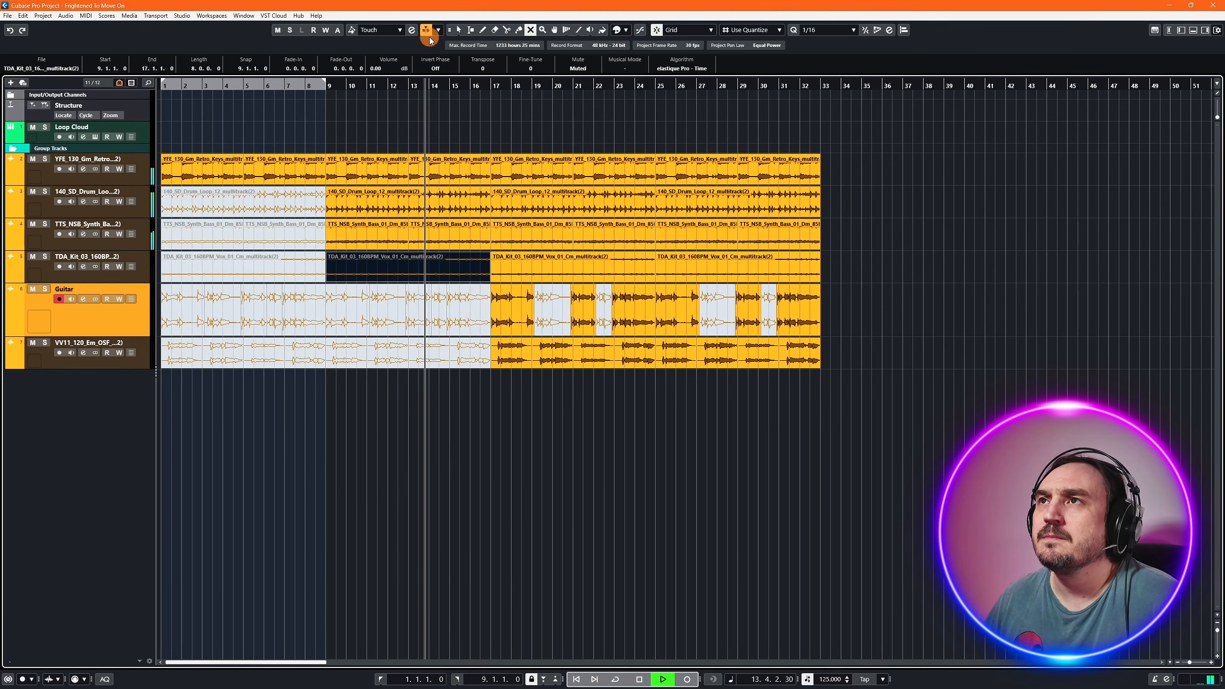
- Select all events from bar 17 to bar 33 on the six audio tracks and duplicate them three times
key(1)
drag(855, 420, 507, 162)
key(ctrl+d)
key(ctrl+d)
key(ctrl+d)
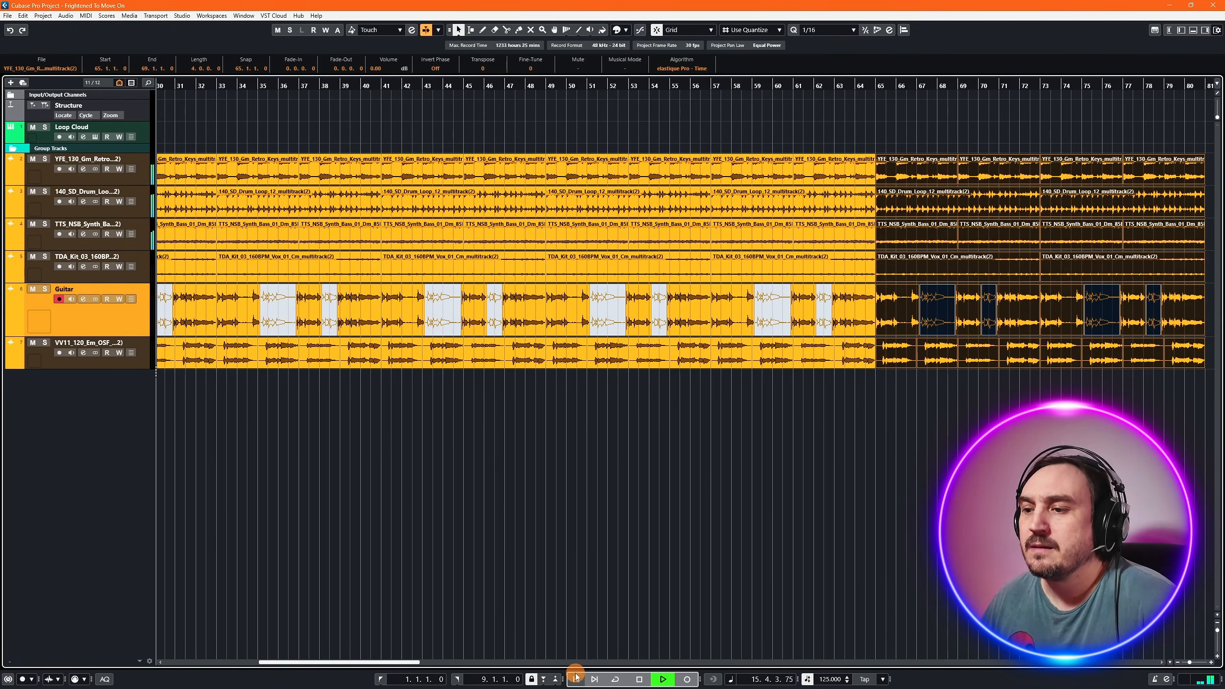
- Mute the four VV11_120 events and the vocal loop across bars 17 to 24
drag(393, 662, 317, 662)
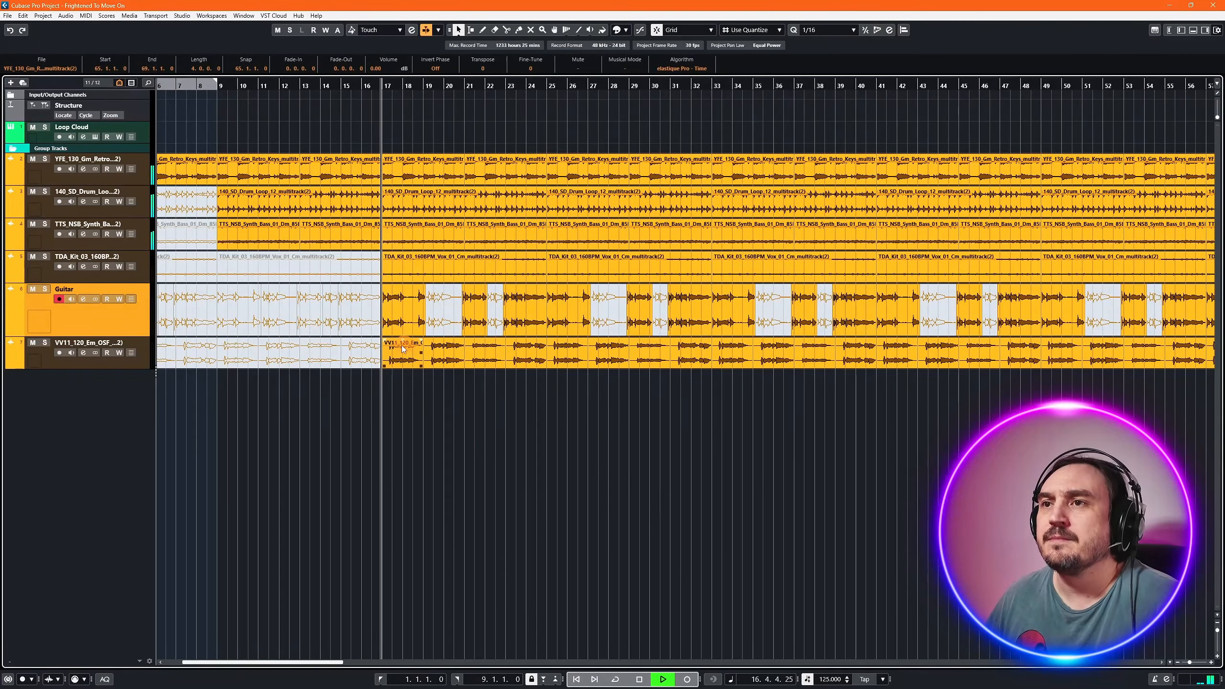
click(397, 324)
click(437, 357)
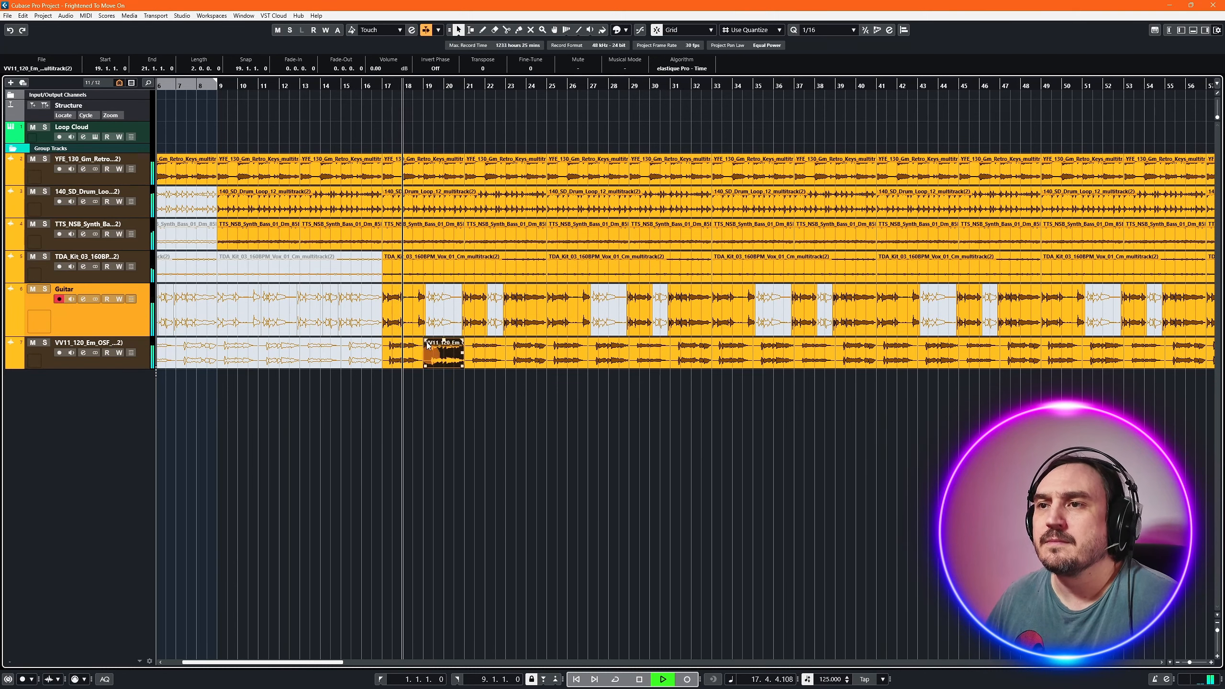
click(518, 41)
click(531, 32)
click(403, 353)
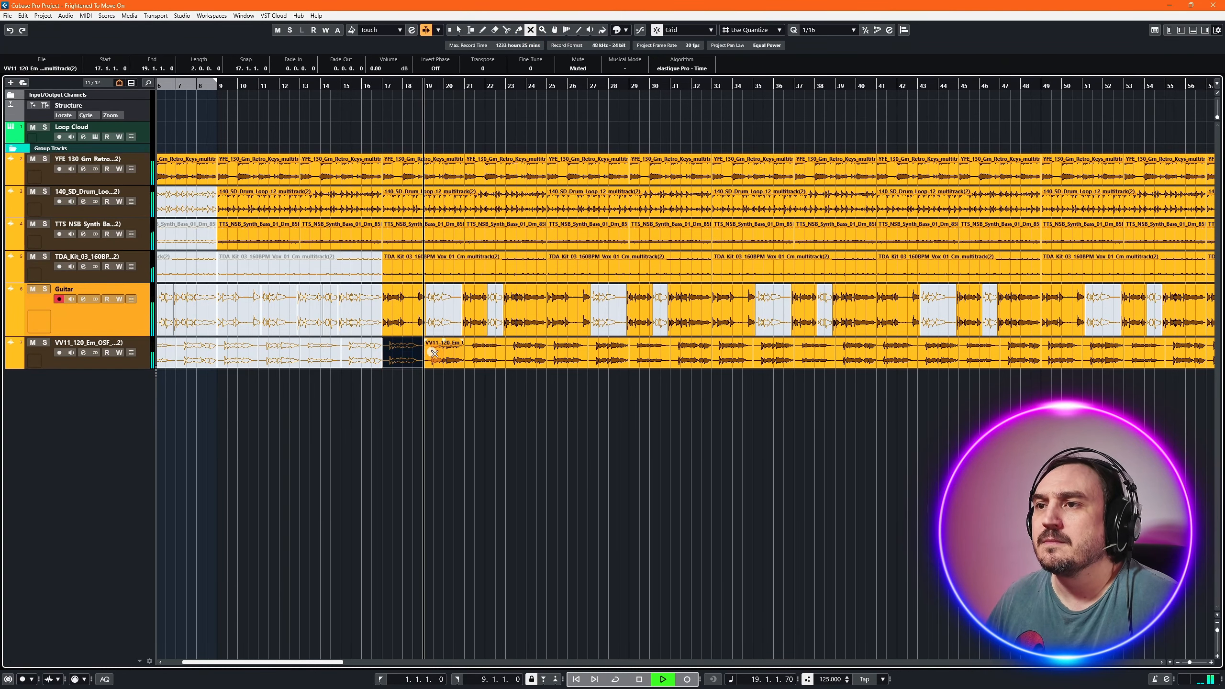
click(445, 357)
click(492, 357)
click(525, 359)
click(531, 268)
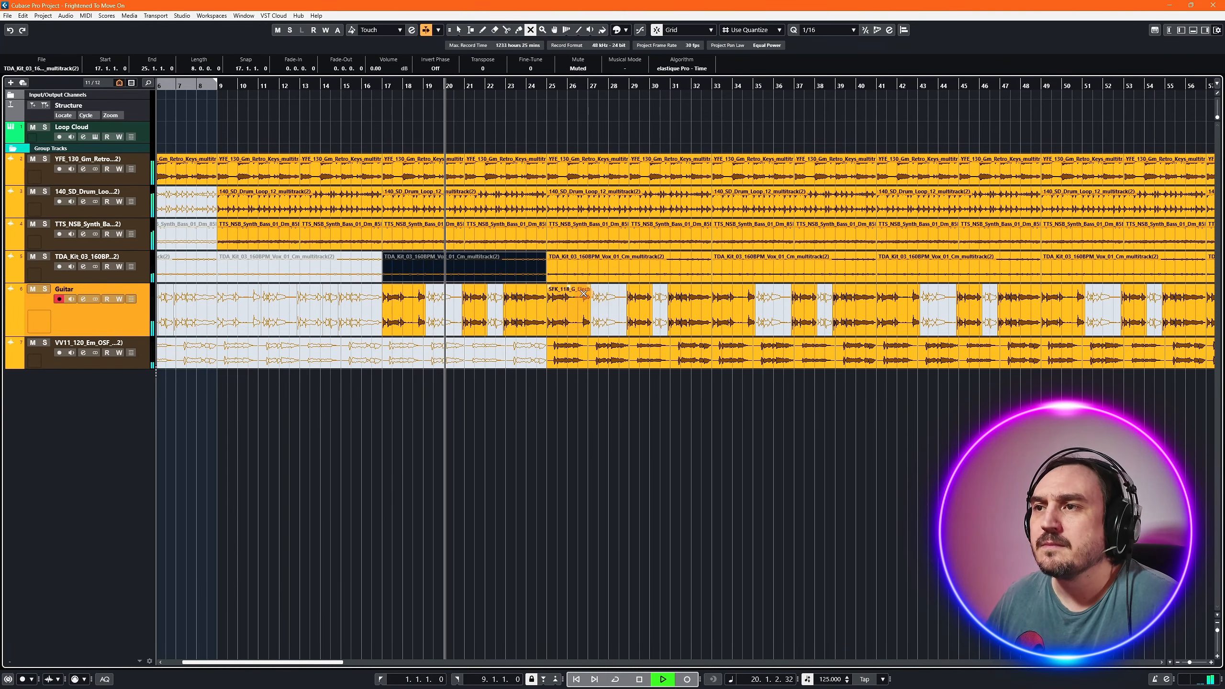
- Mute the vocal loop and the four VV11_120 events across bars 25 to 32
click(578, 275)
click(574, 357)
click(615, 351)
click(637, 359)
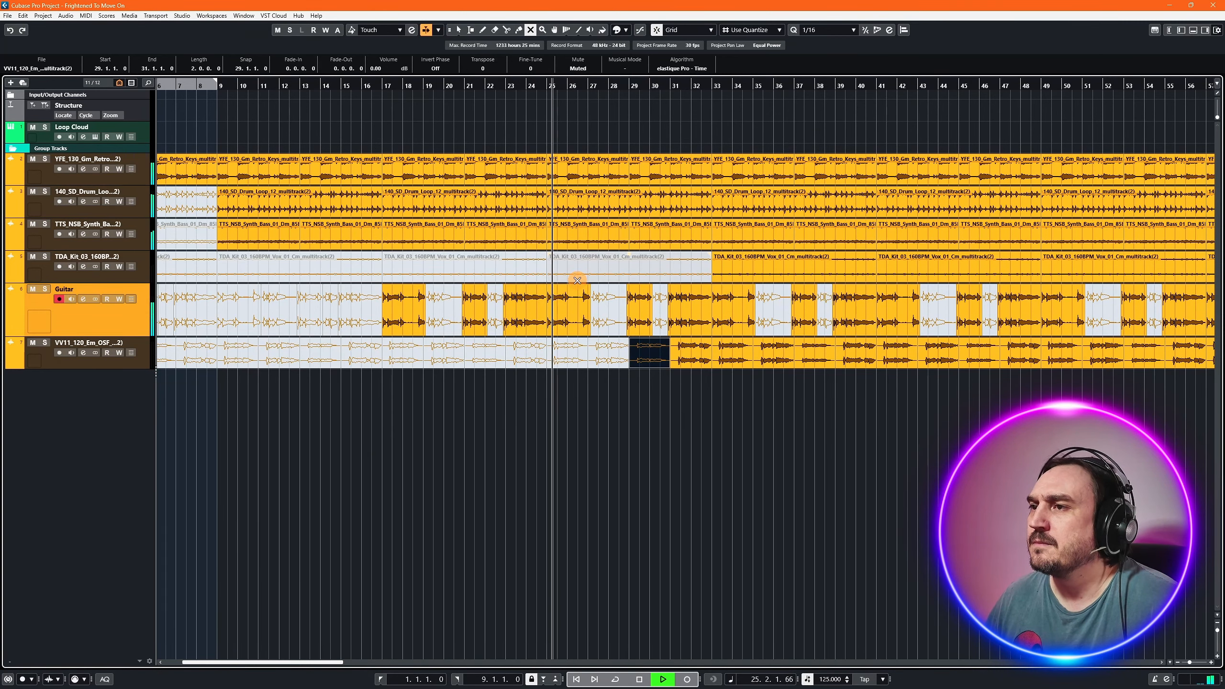
click(683, 352)
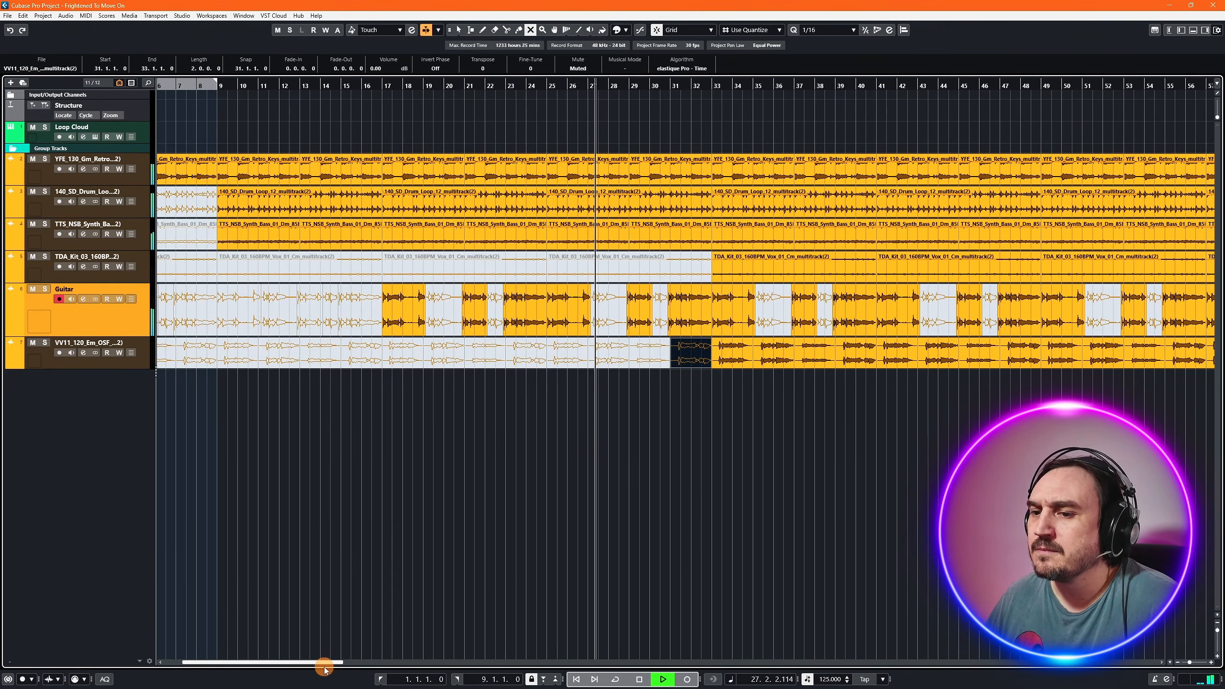
- Mute the Guitar events from bar 33 to bar 43 and the vocal loop from bar 33 to bar 41
drag(322, 662, 355, 659)
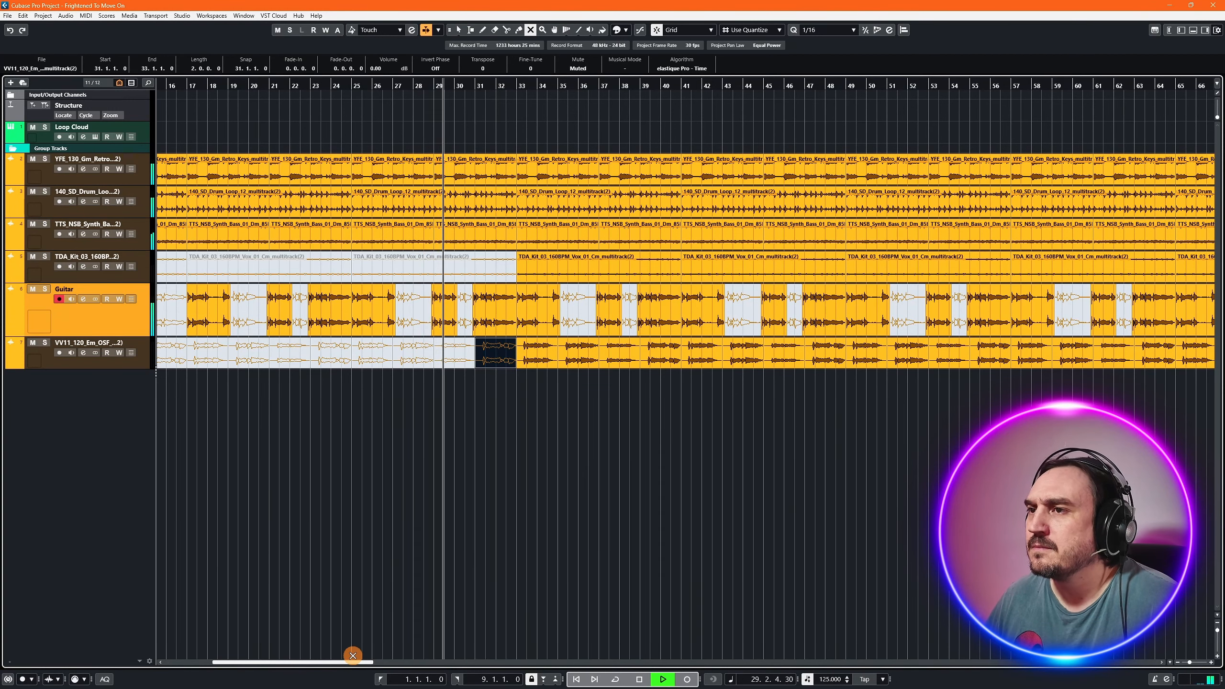
drag(540, 314, 693, 319)
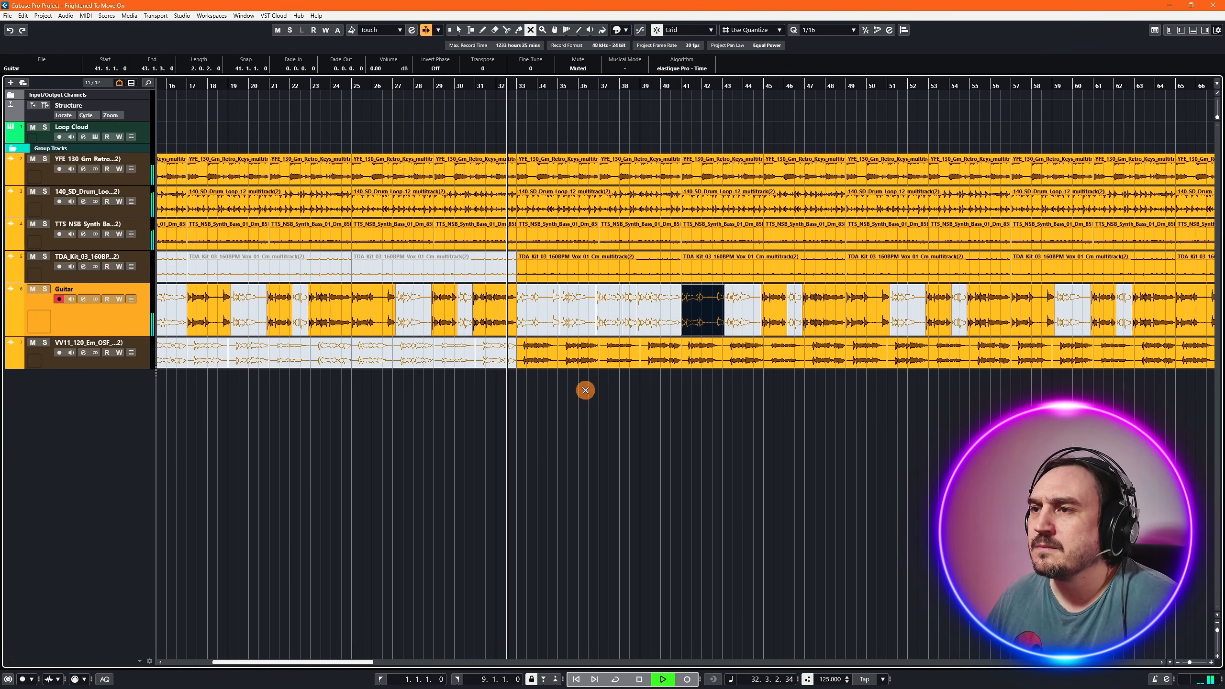
click(567, 269)
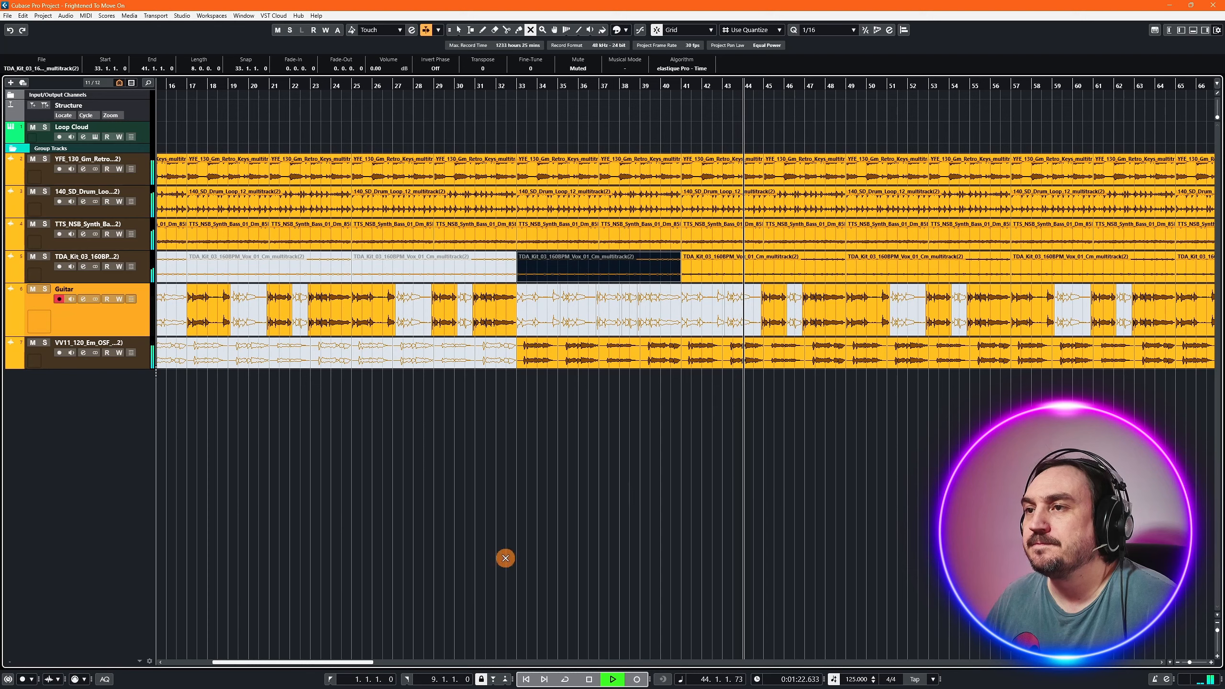
- Play the song from the start, and split the muted first drum loop at 5.1.1 and 5.3.2 to unmute that slice
key(space)
click(525, 679)
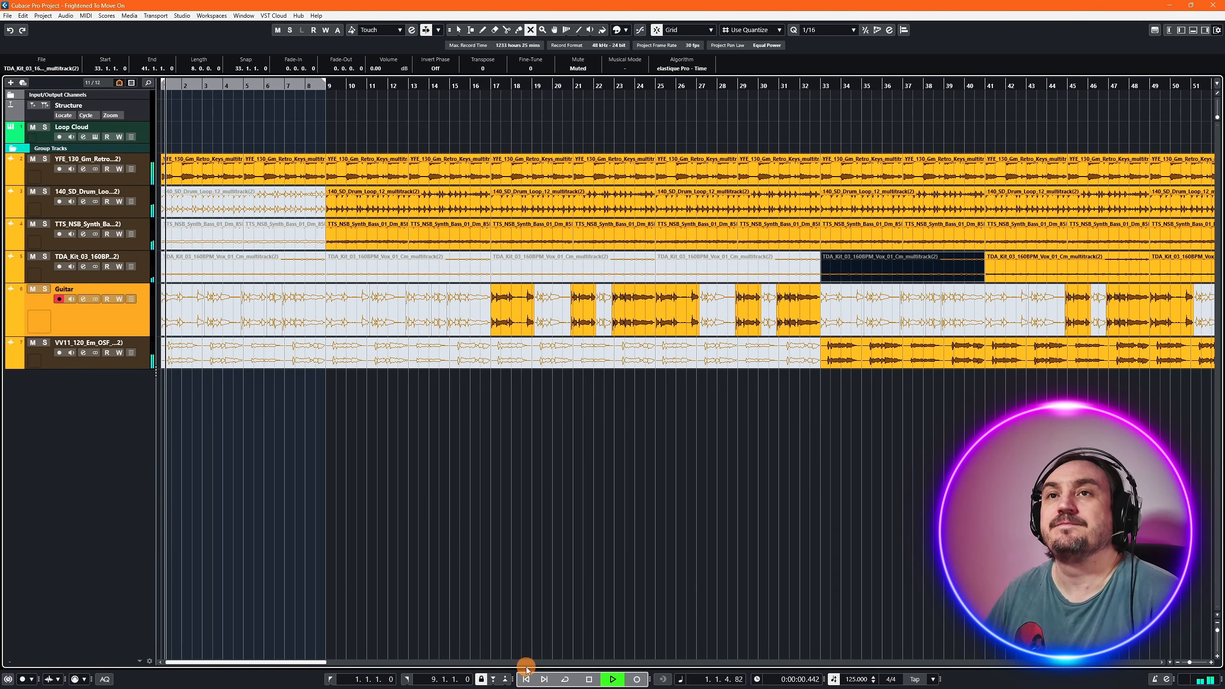
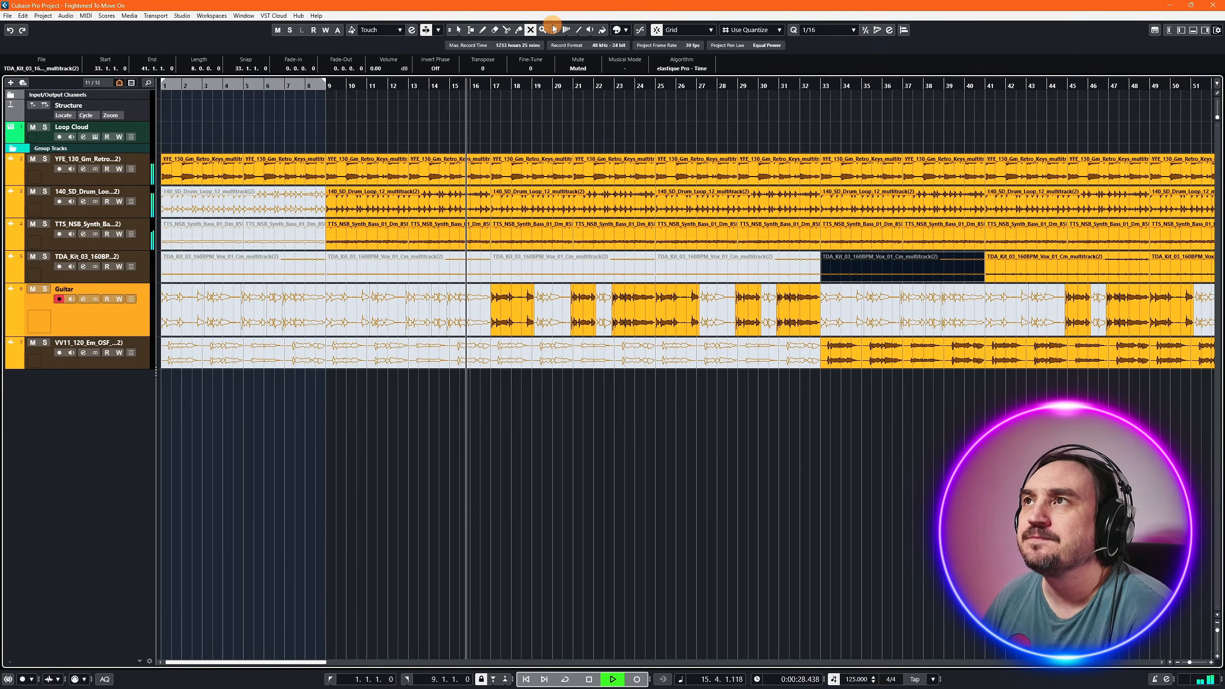
click(506, 30)
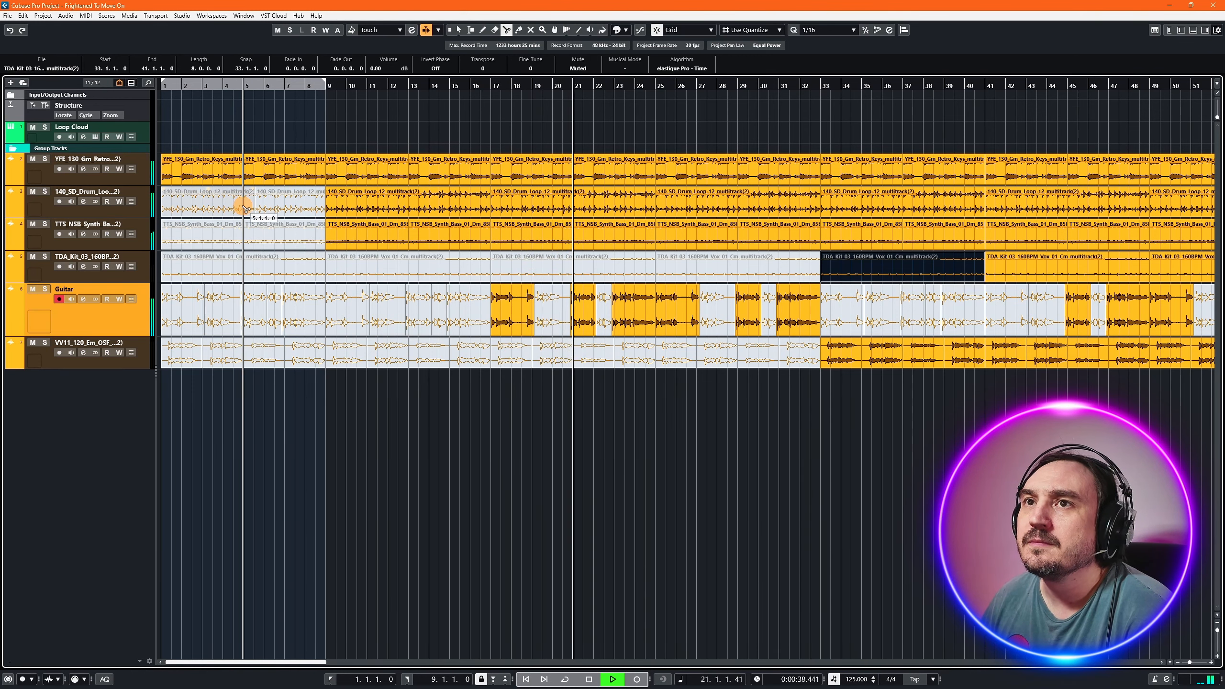
click(530, 29)
click(249, 195)
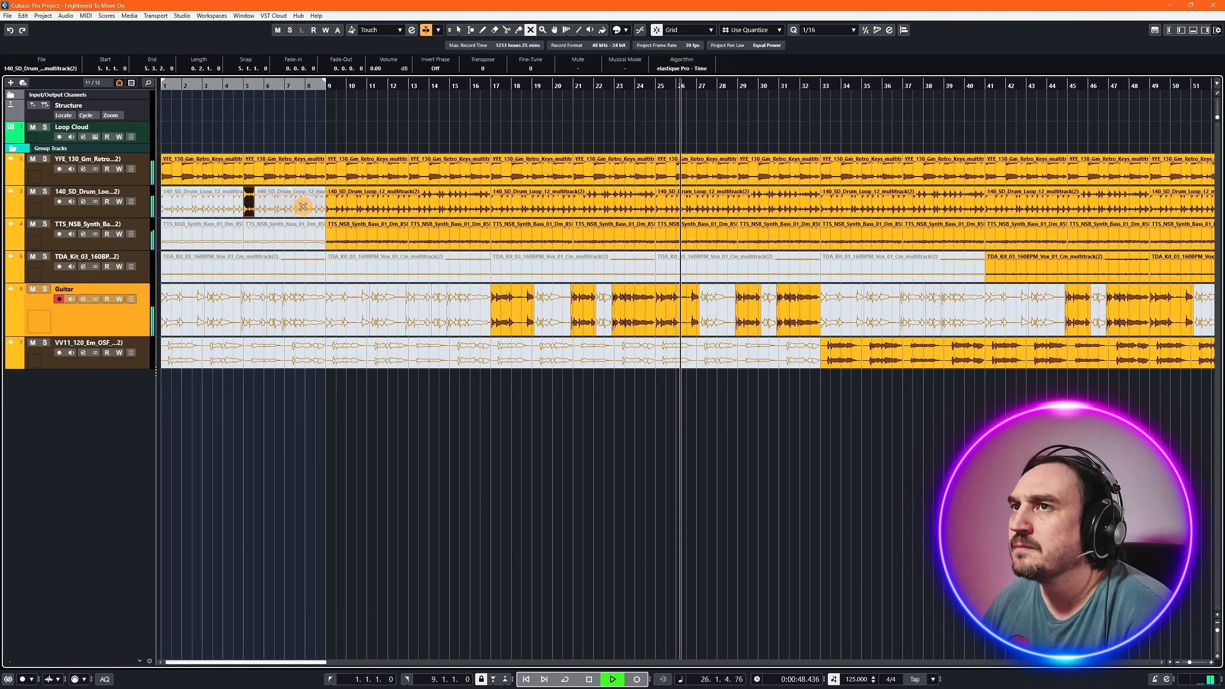
key(space)
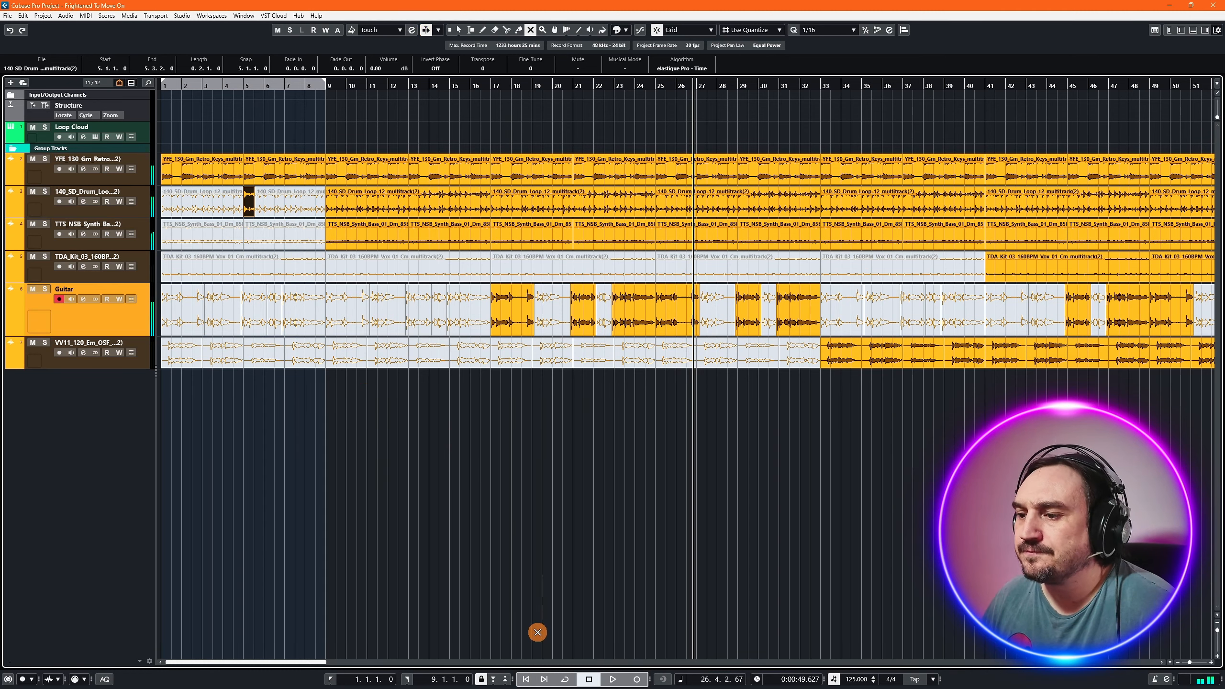
- Split the muted drum loop event at 8.3.1.0 and unmute the short piece leading up to bar 9
click(526, 680)
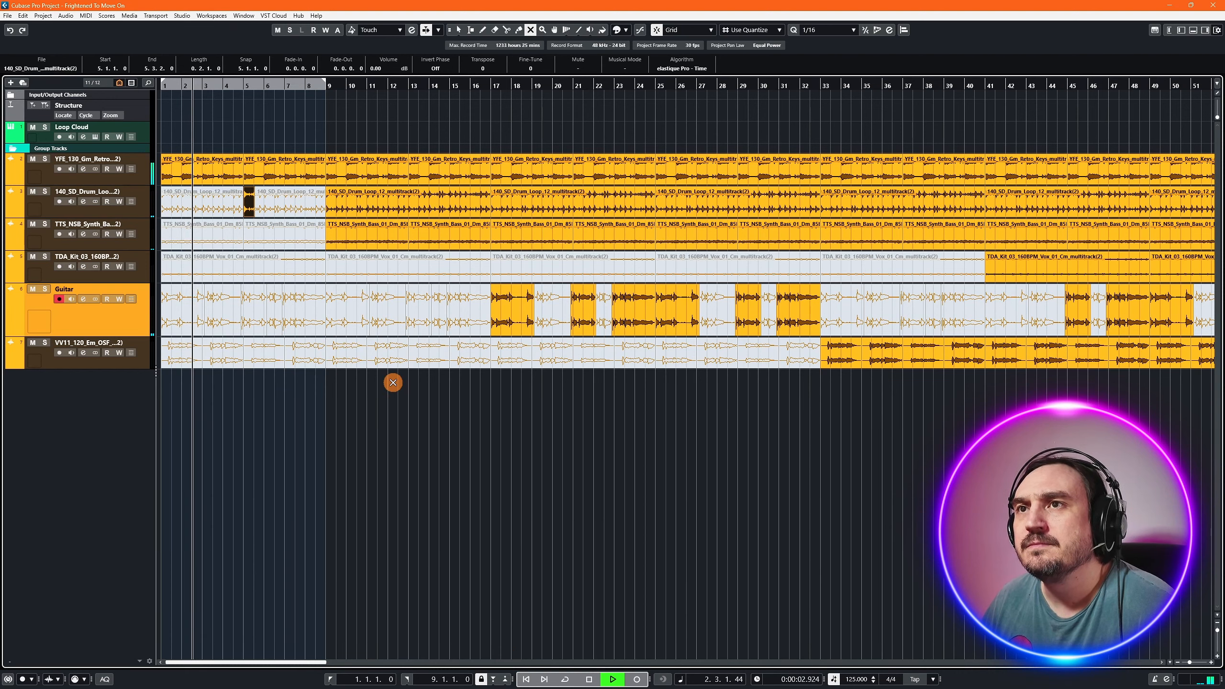
click(506, 29)
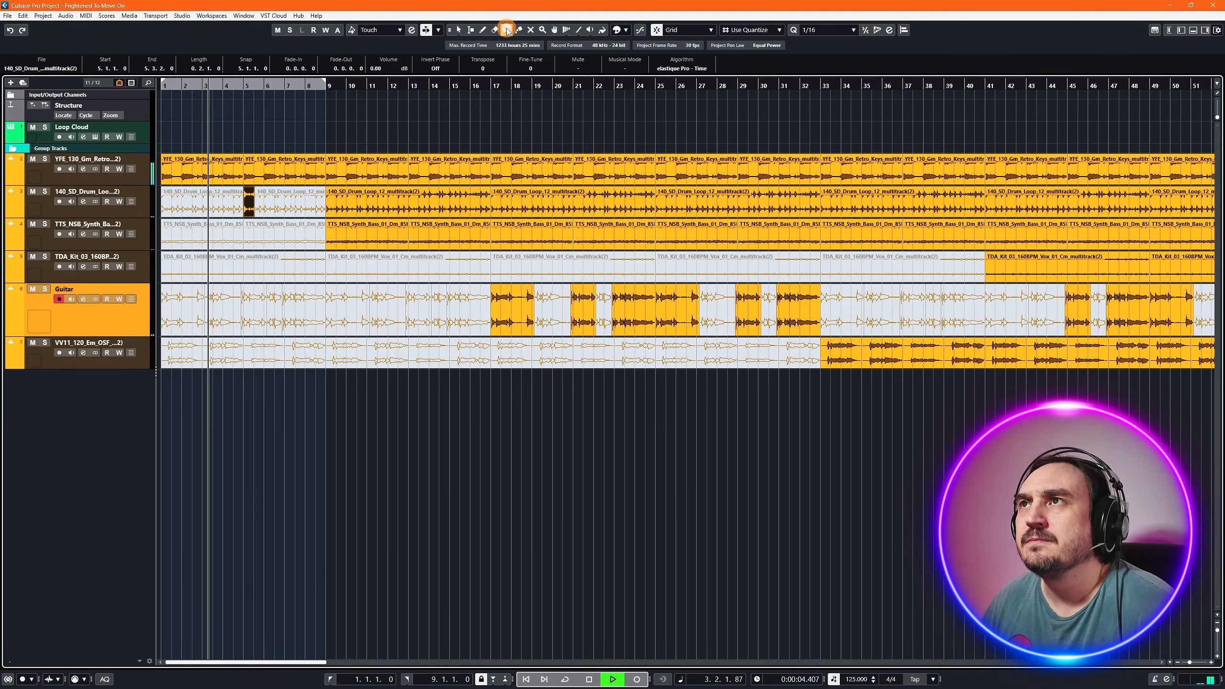
click(317, 213)
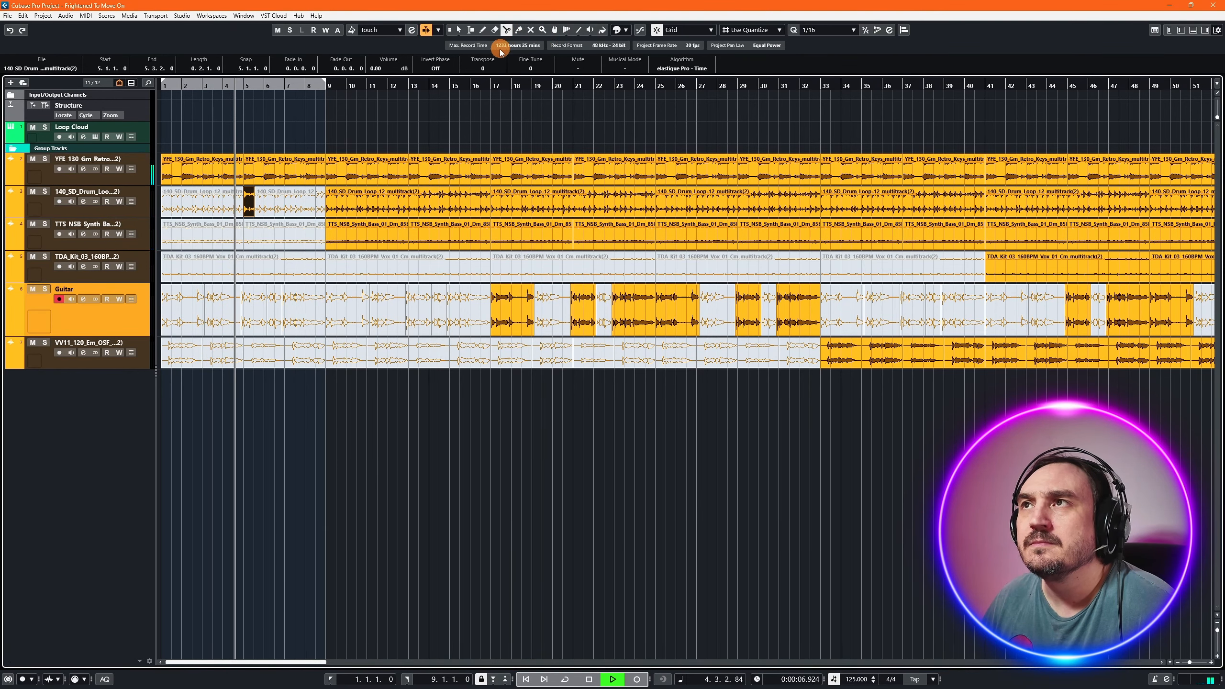
click(531, 29)
click(320, 205)
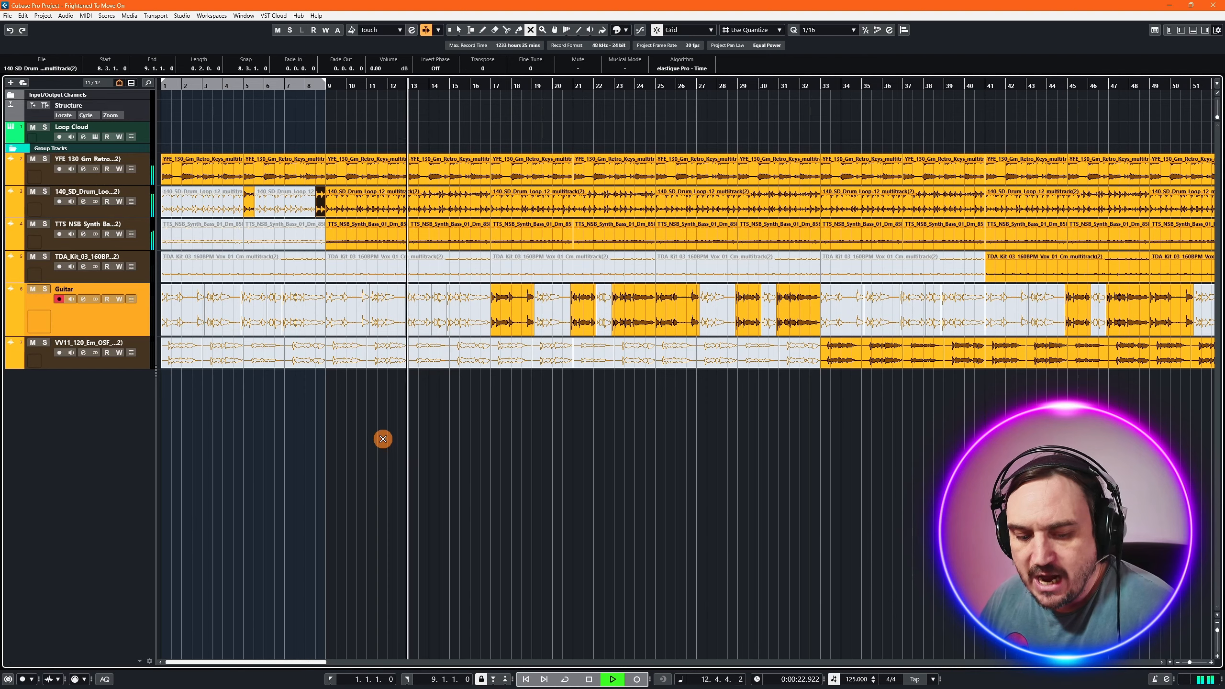
key(ctrl+shift+s)
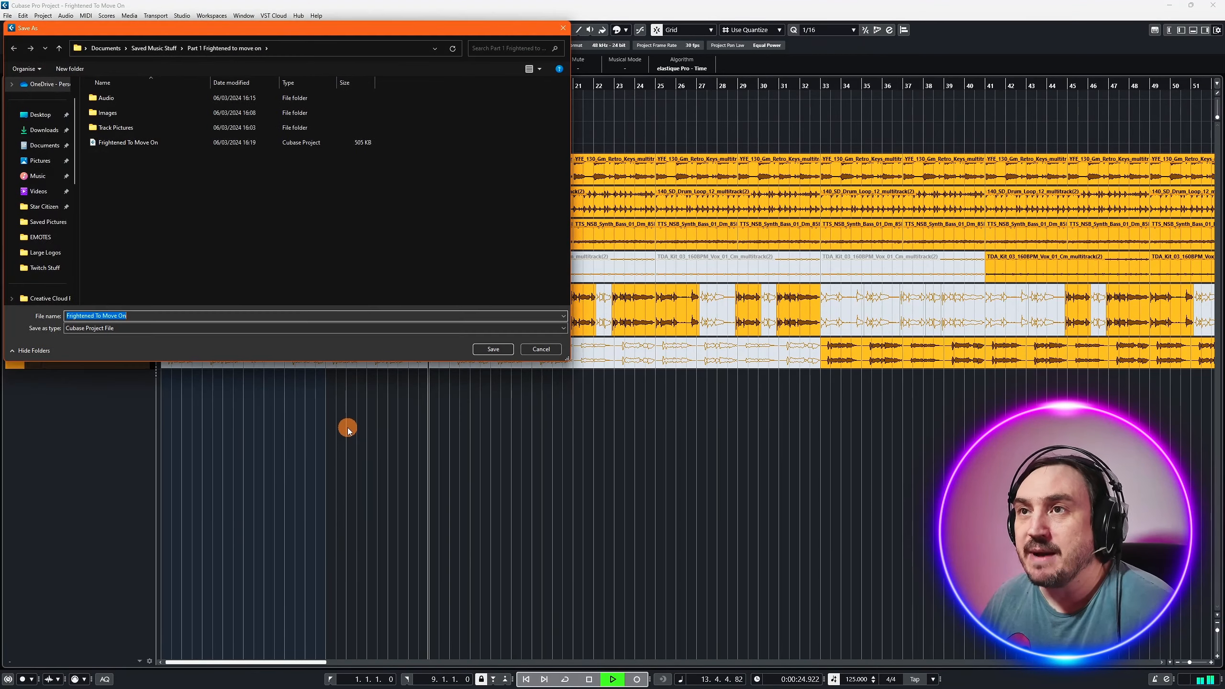
click(554, 347)
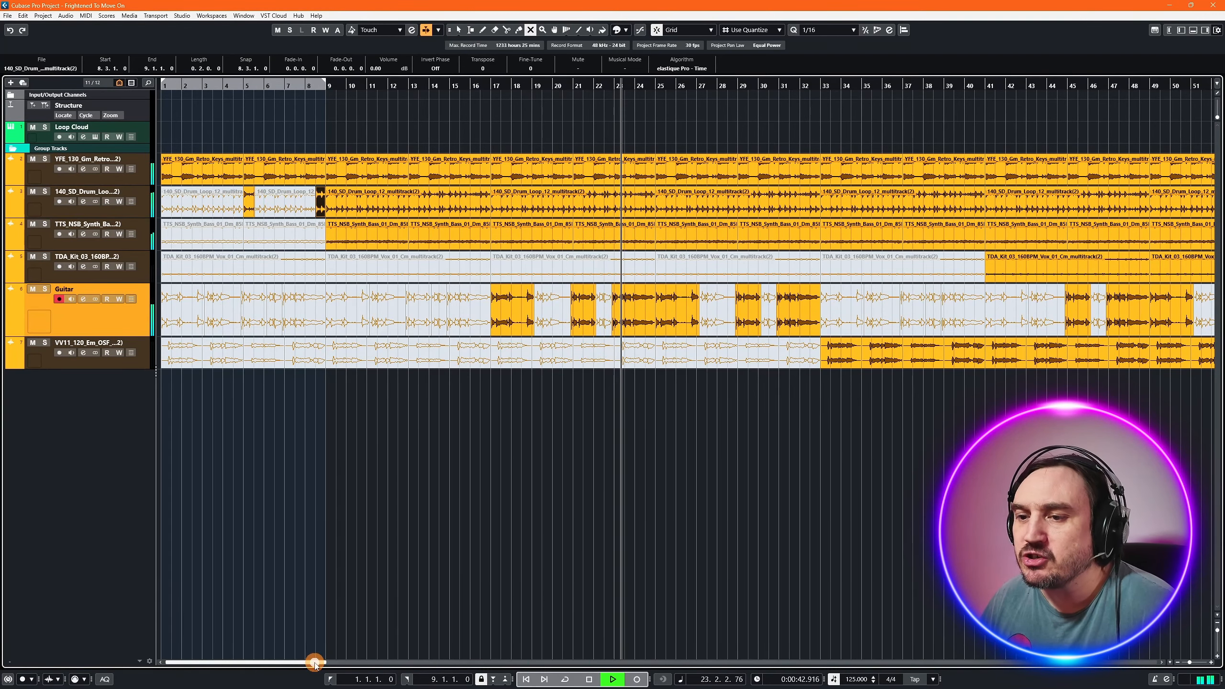
- Mute the drum loop, synth bass and VV11 events from bar 33 to 41, keeping VV11 sounding from bar 41
mouse_move(314, 662)
mouse_down()
mouse_move(347, 664)
mouse_move(331, 664)
mouse_up()
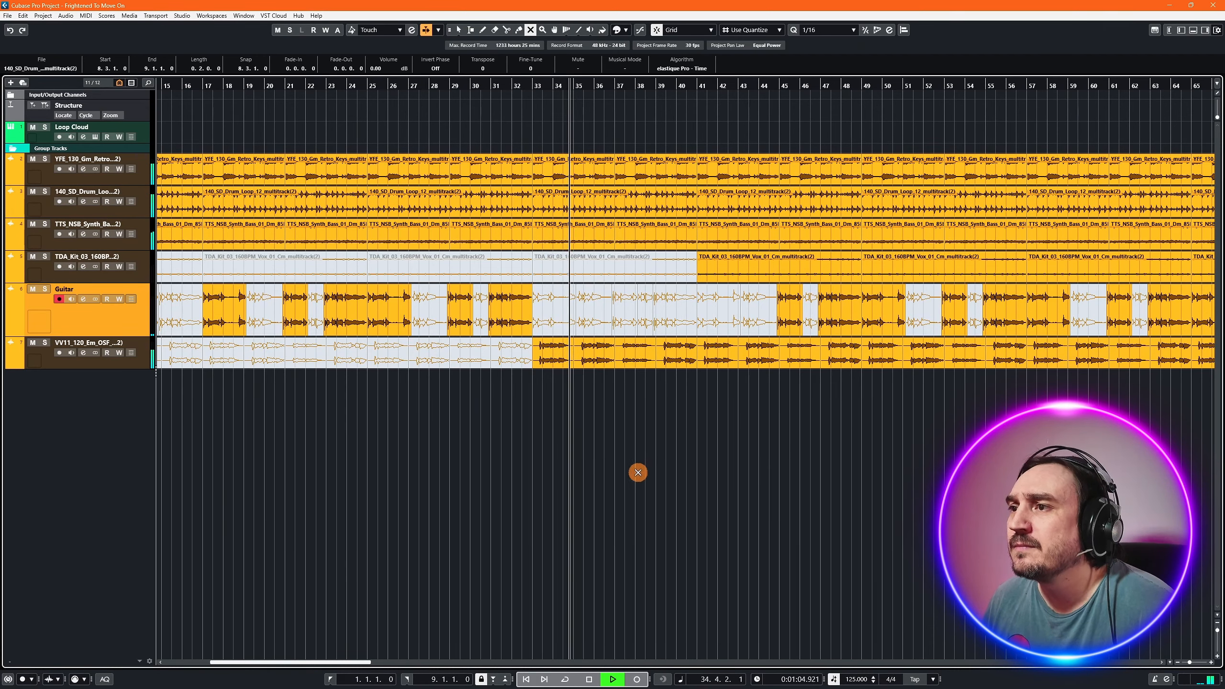
click(418, 90)
drag(546, 351, 694, 351)
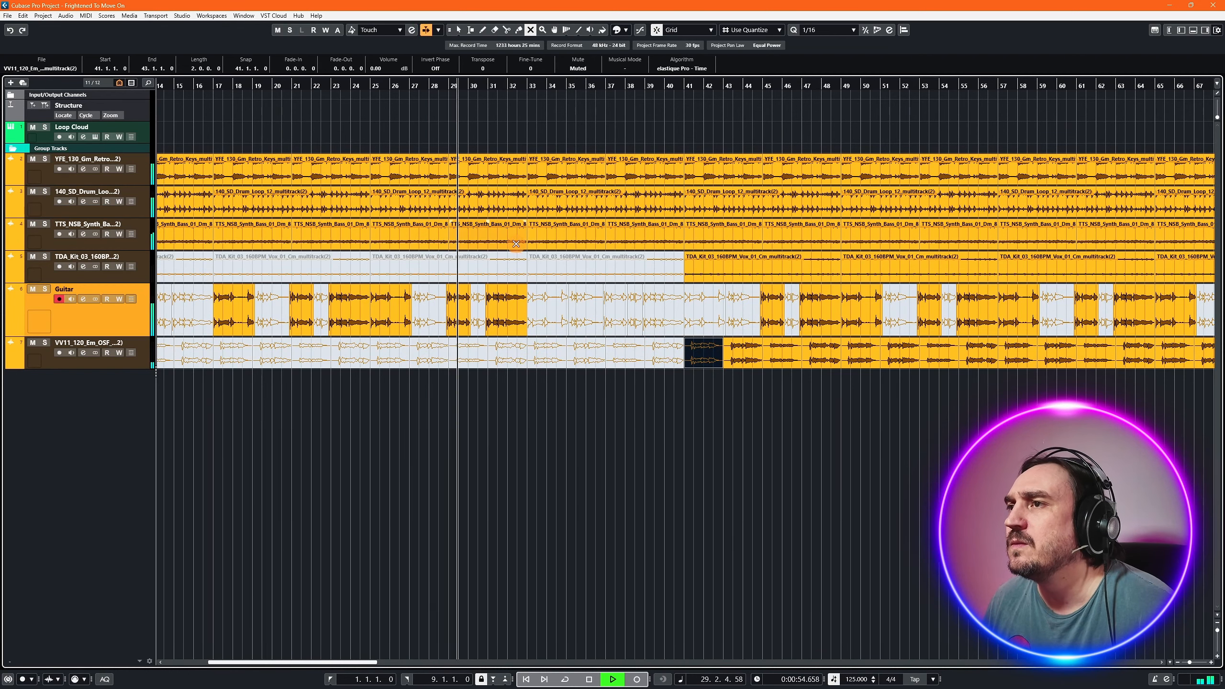
click(551, 232)
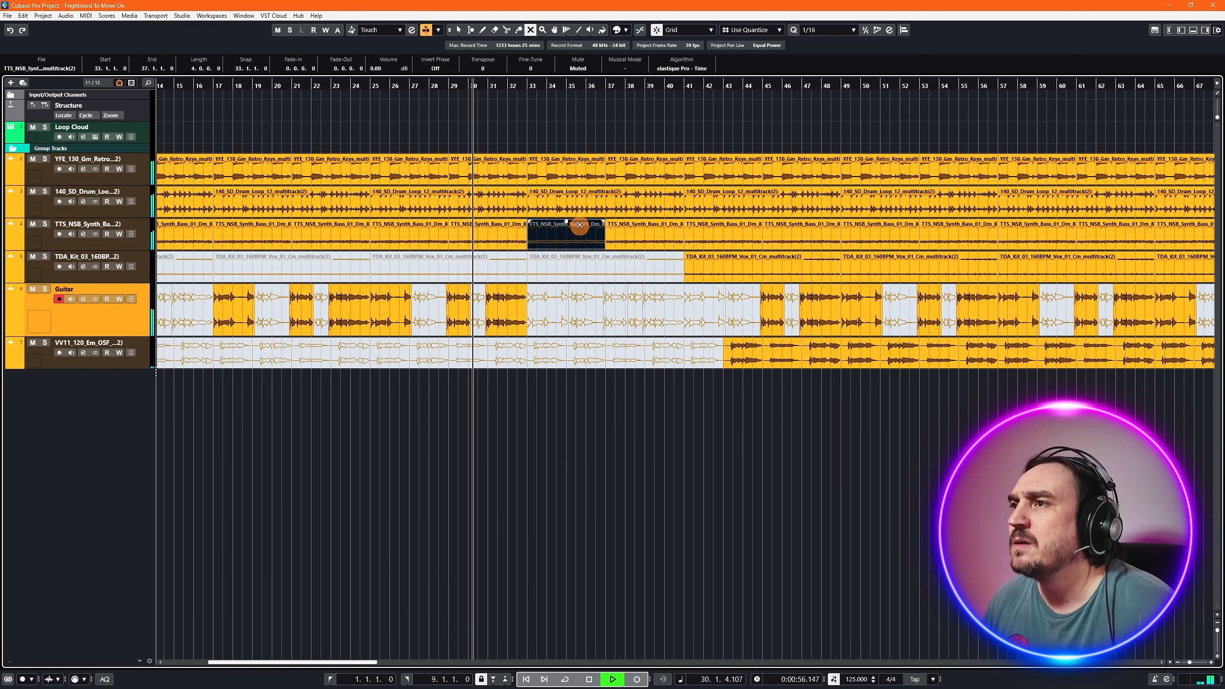
click(547, 211)
click(615, 236)
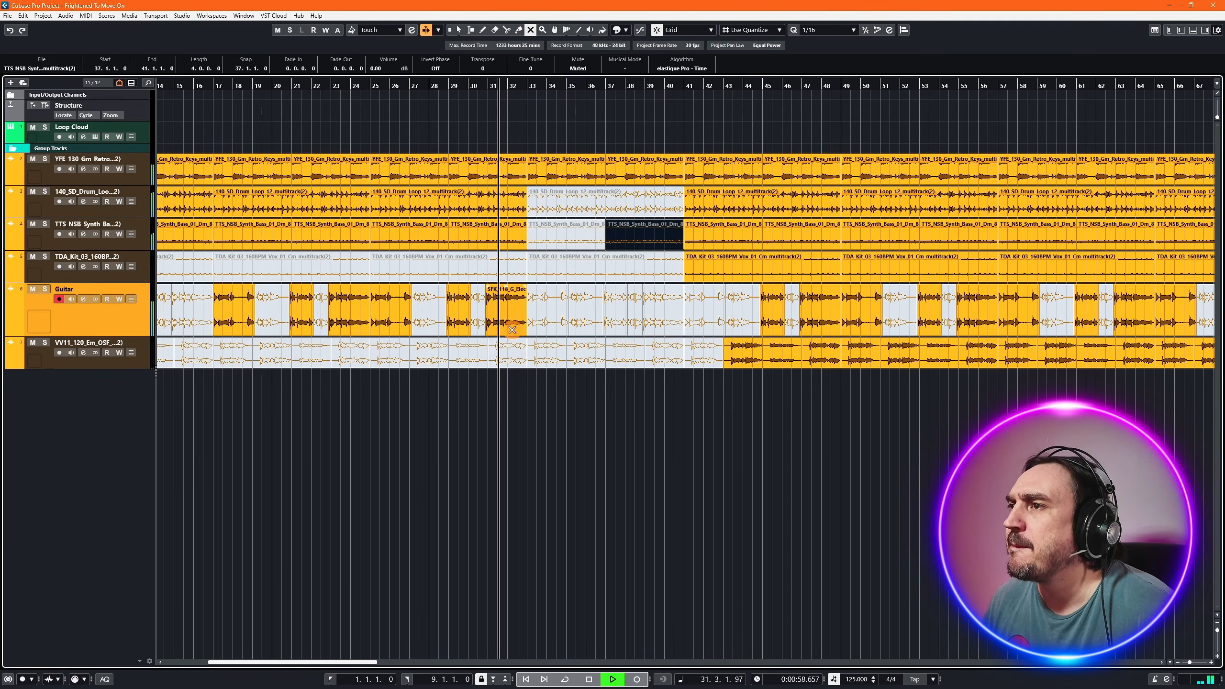
click(688, 359)
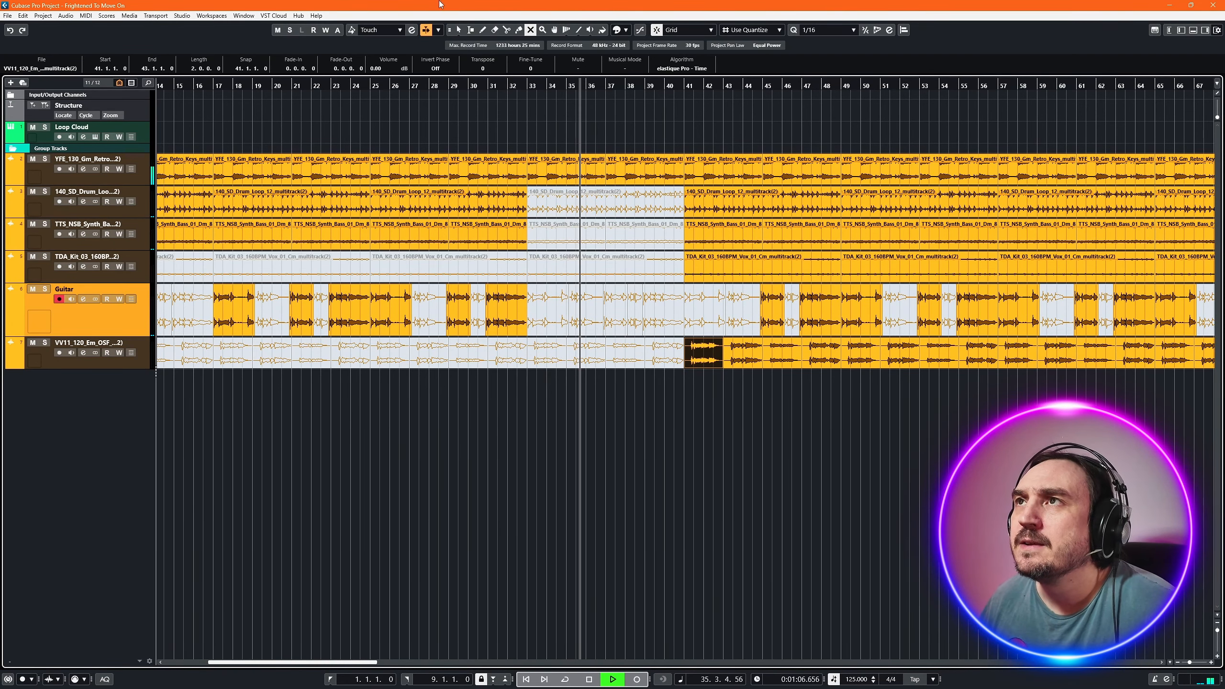
- Split the muted synth bass event at 33.3.1.0 and try unmuting the drum loop event at bar 33
click(506, 29)
click(538, 223)
click(538, 224)
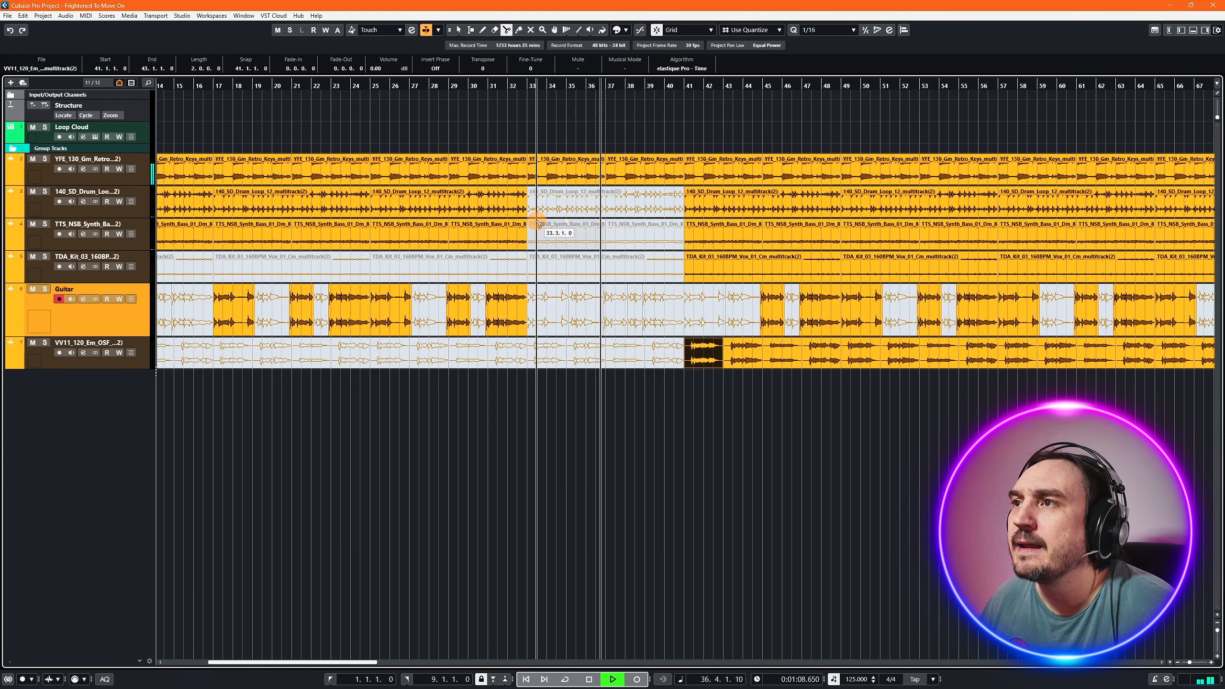
click(530, 30)
click(542, 206)
click(536, 202)
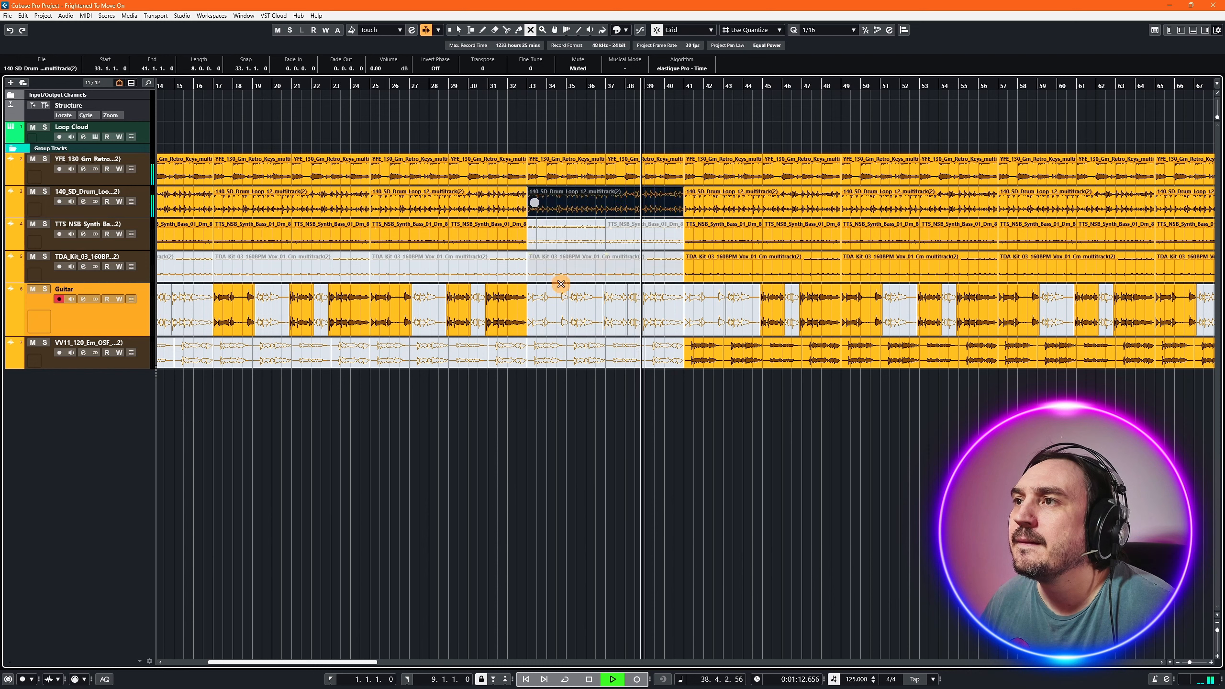
- Try to split the muted drum loop event shortly after bar 33, undoing each misplaced cut
click(506, 29)
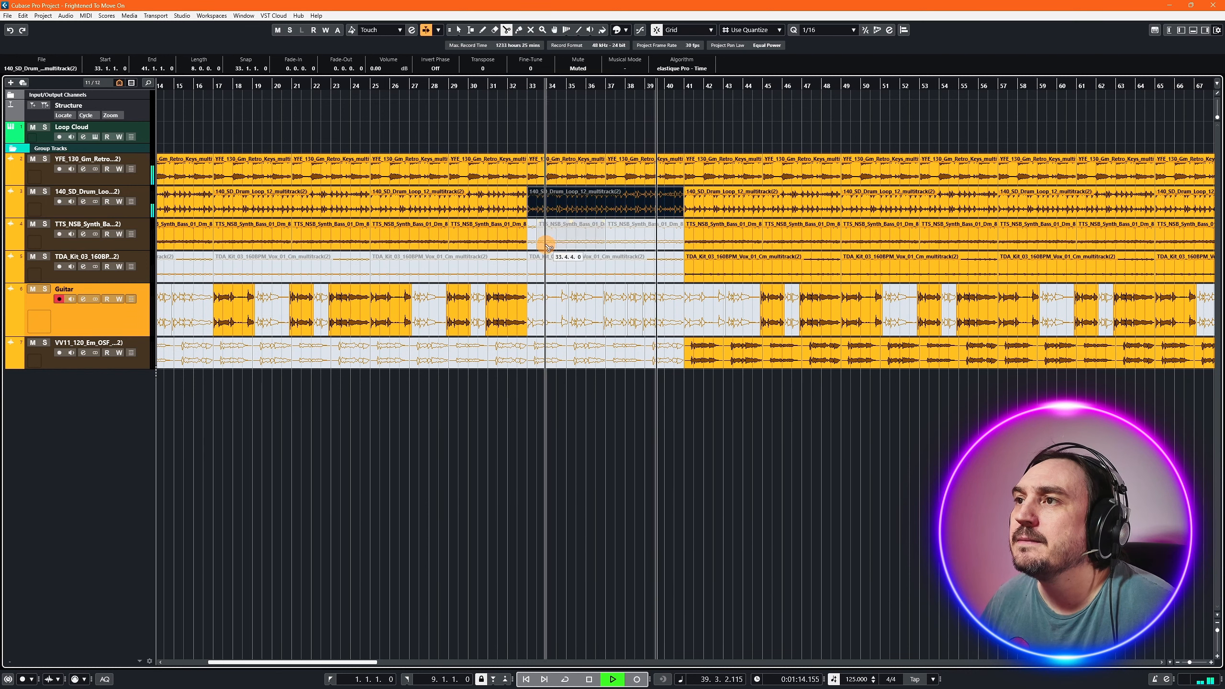
click(537, 202)
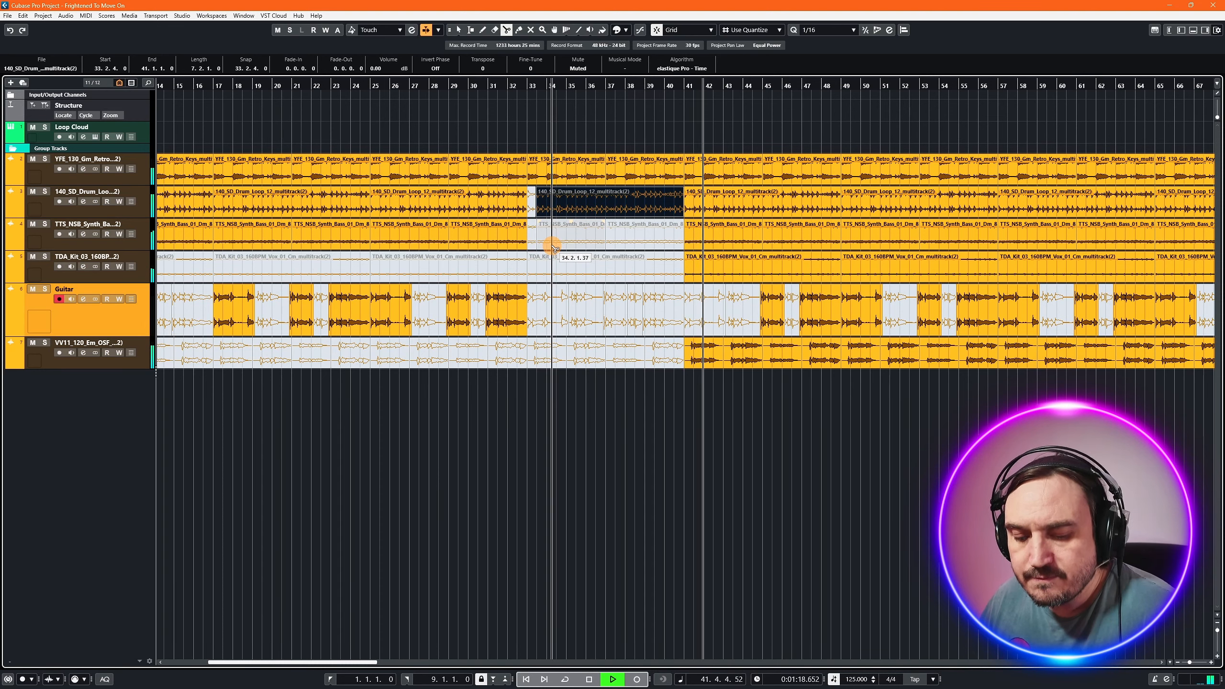
key(ctrl+z)
click(538, 216)
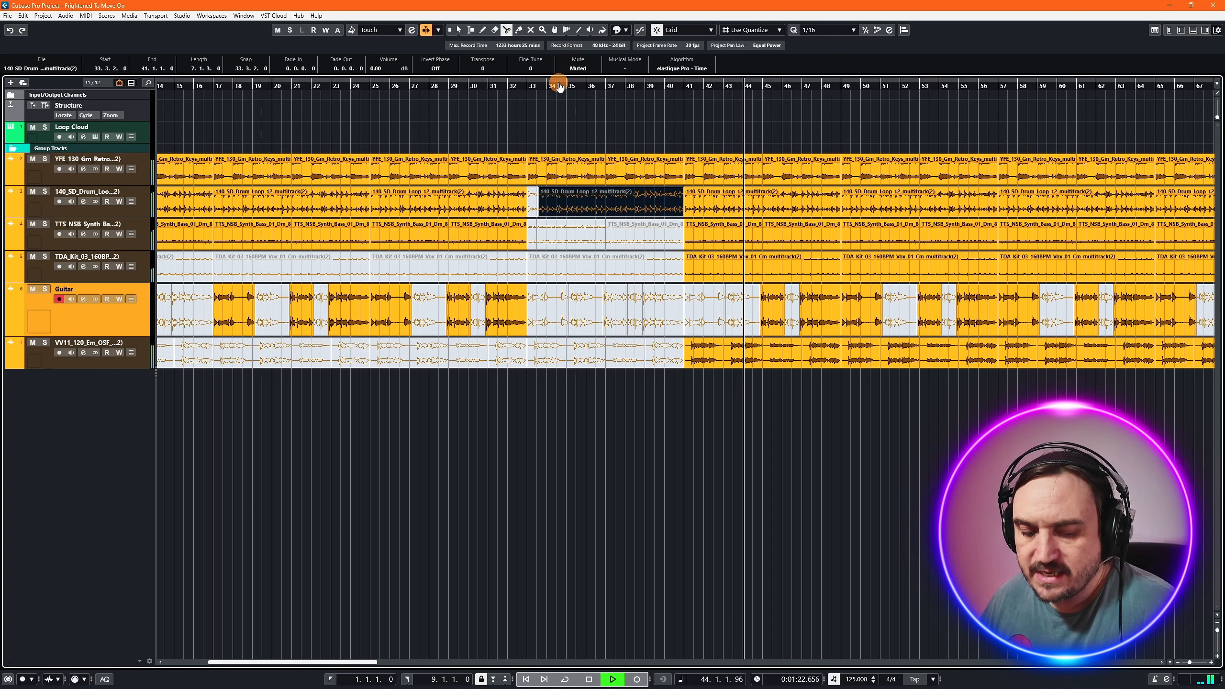
key(ctrl+z)
click(538, 217)
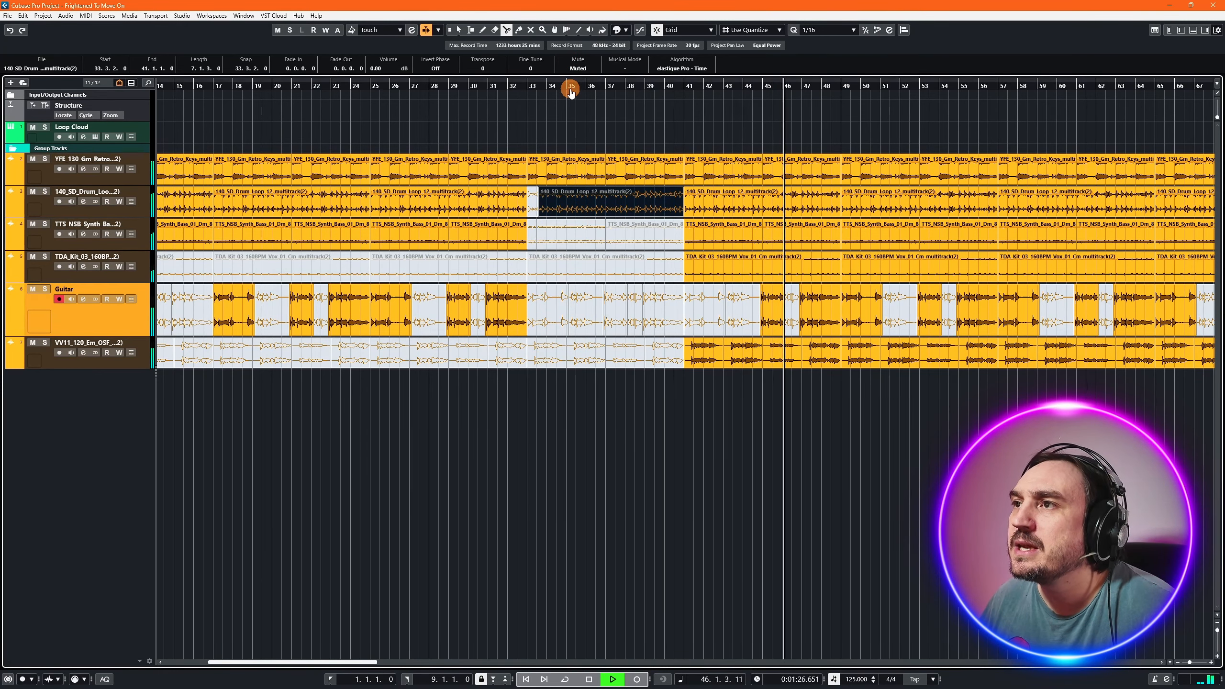
key(ctrl+z)
- Split the muted drum loop event at 33.3.1.0, unmute the piece before the cut, and replay from about bar 30
click(538, 217)
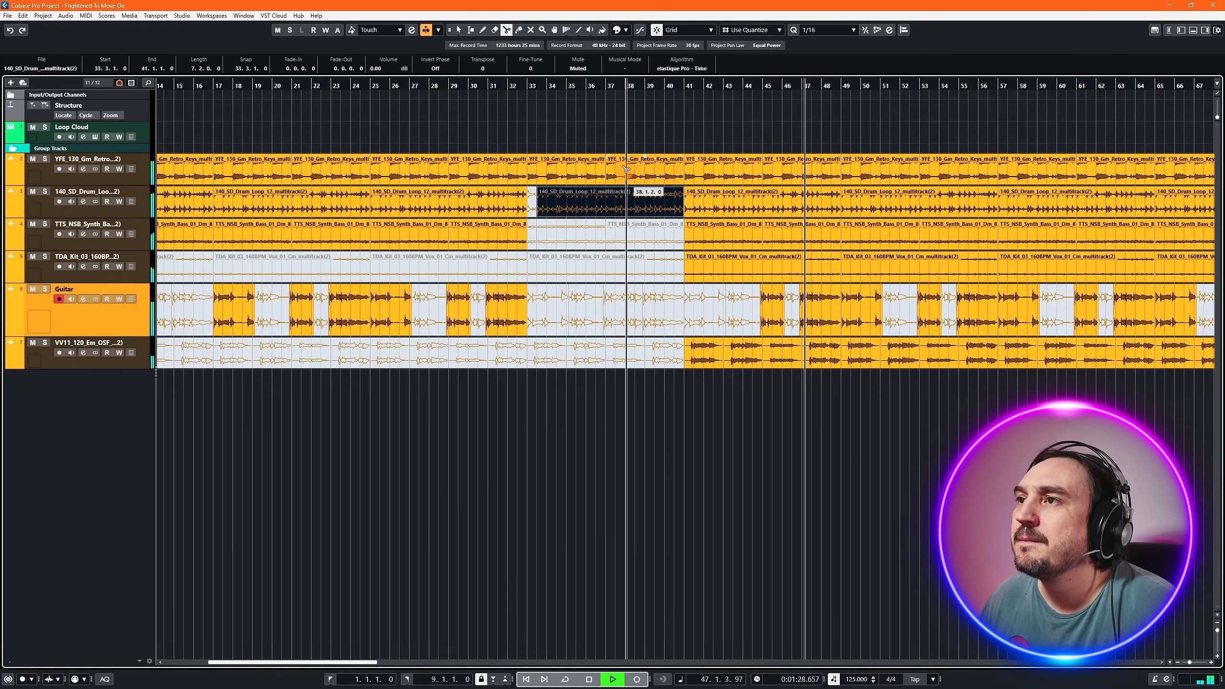
click(530, 29)
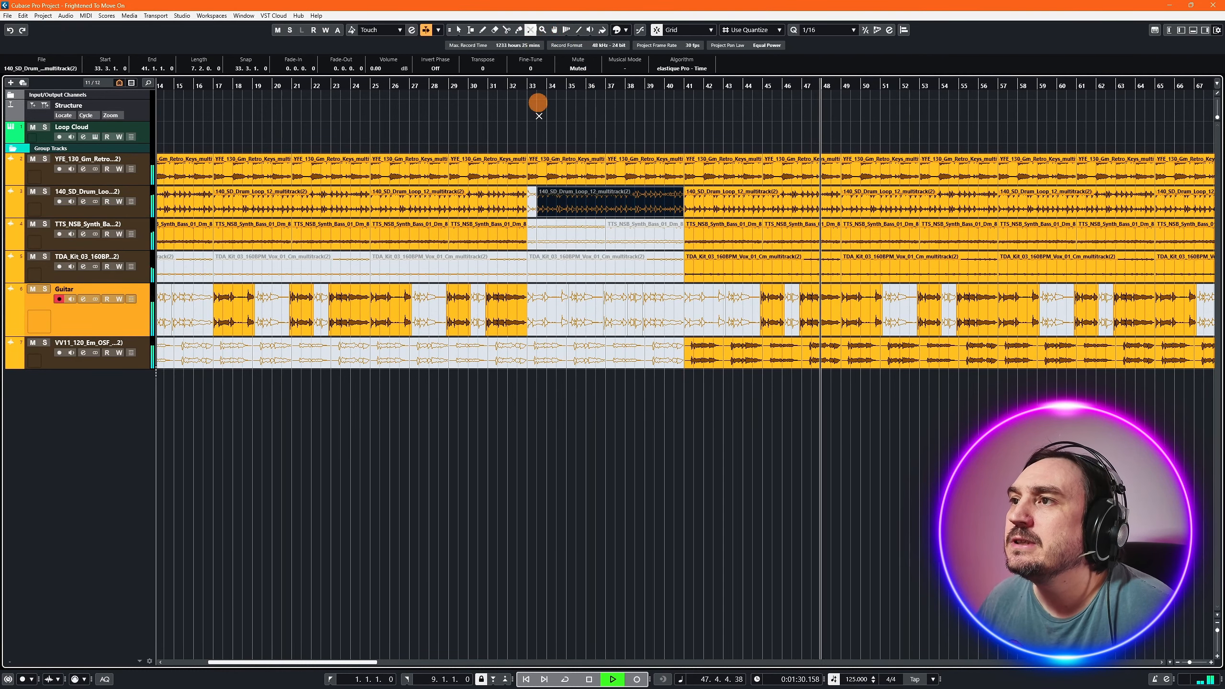
click(532, 199)
click(469, 85)
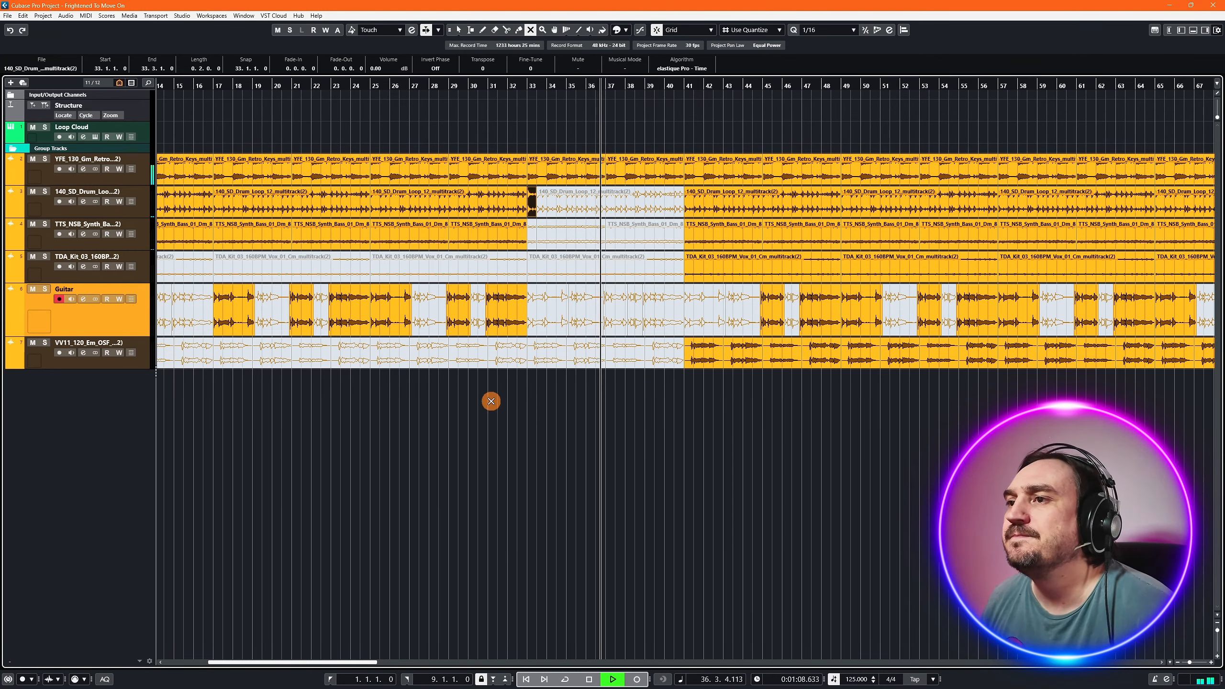
- Try to split the muted drum loop event shortly before bar 41
drag(355, 662, 385, 657)
click(507, 30)
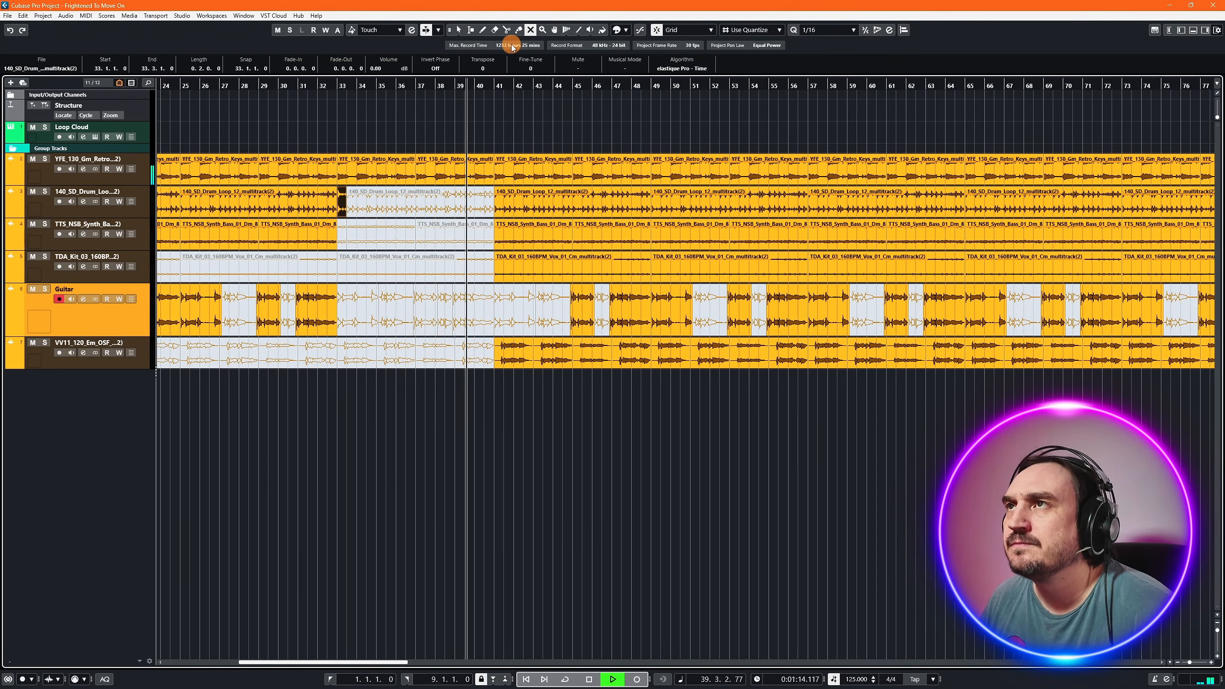
click(486, 216)
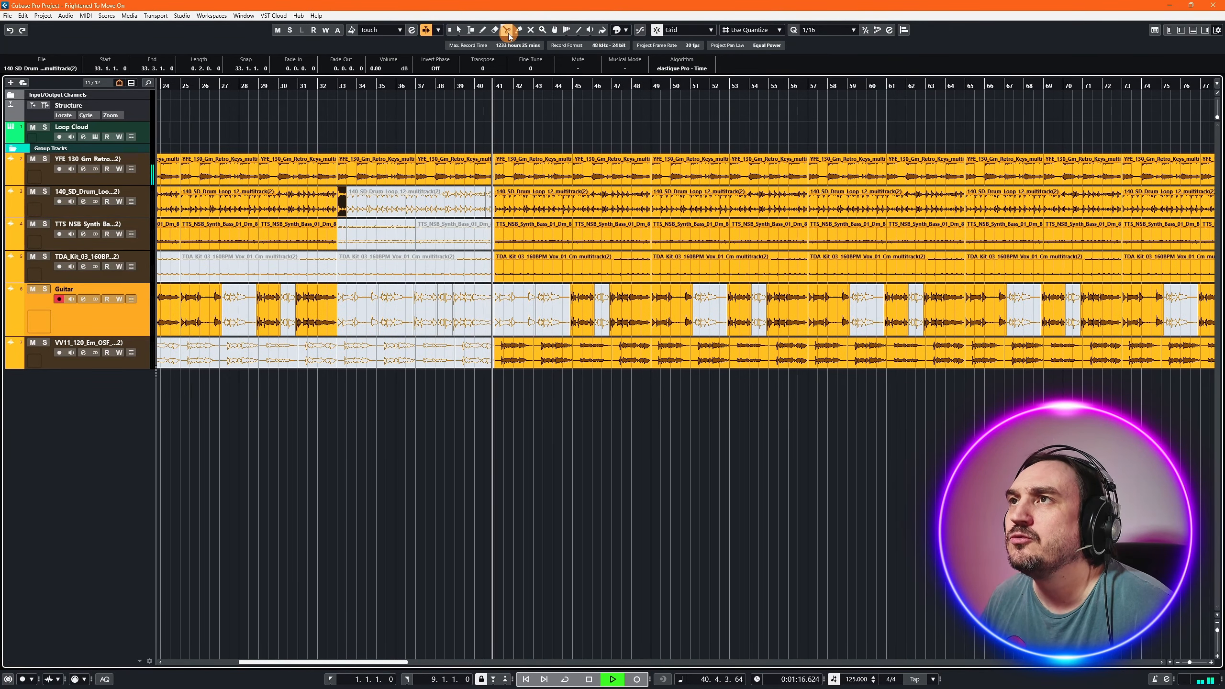
click(531, 30)
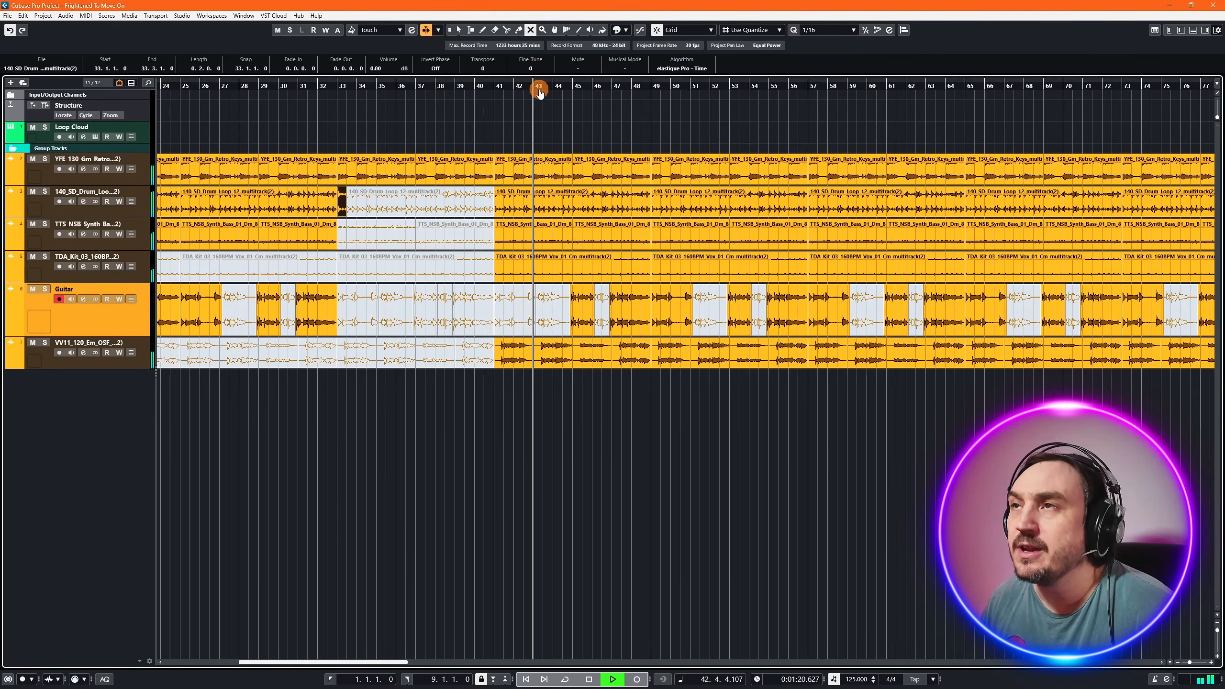
- Set the quantize preset to 1/4 for coarser grid snapping, after trying 1/8
click(829, 30)
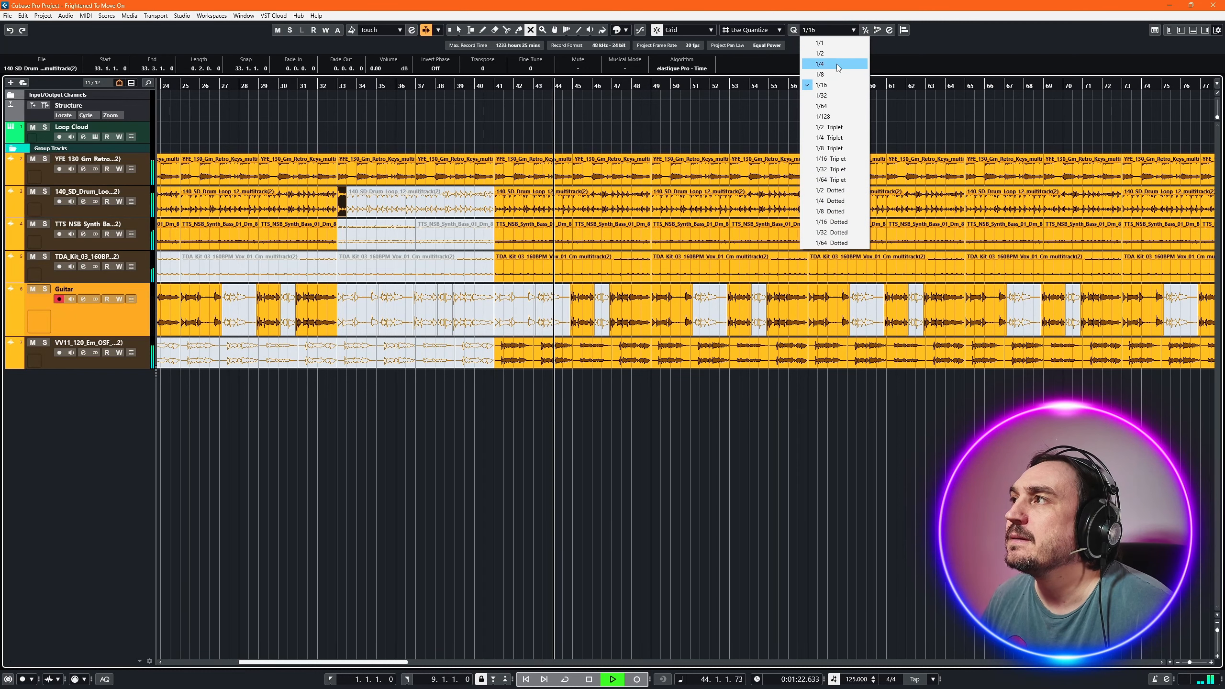
click(820, 75)
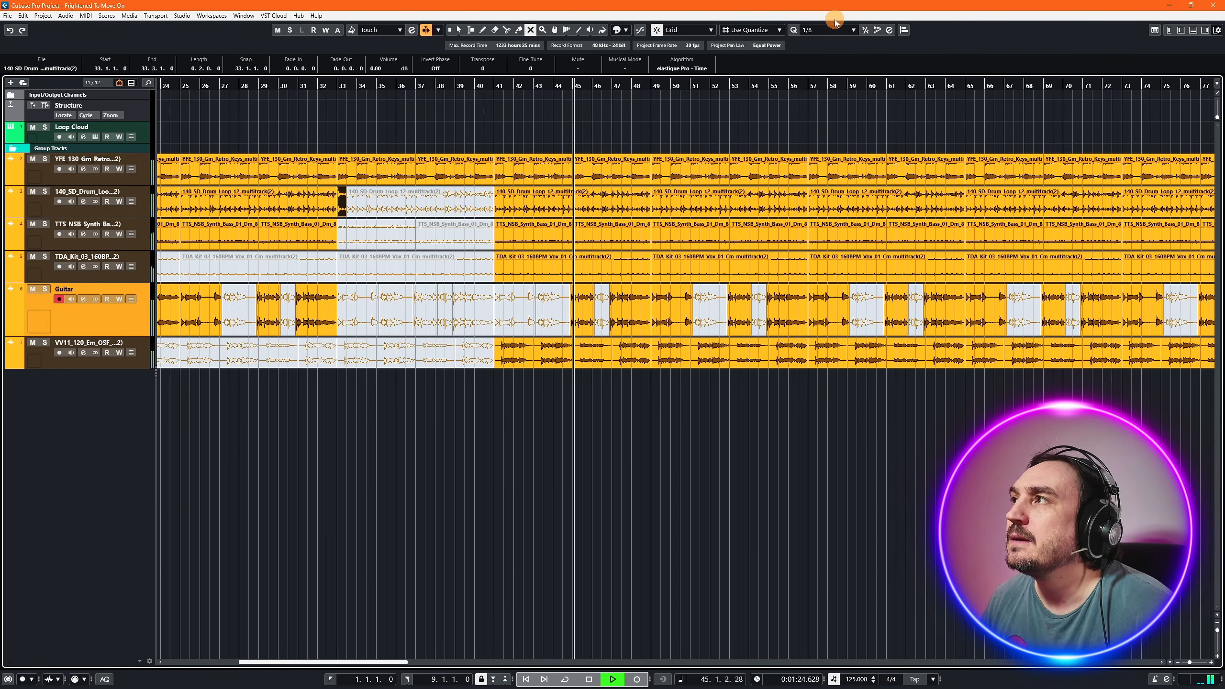
click(822, 31)
click(821, 64)
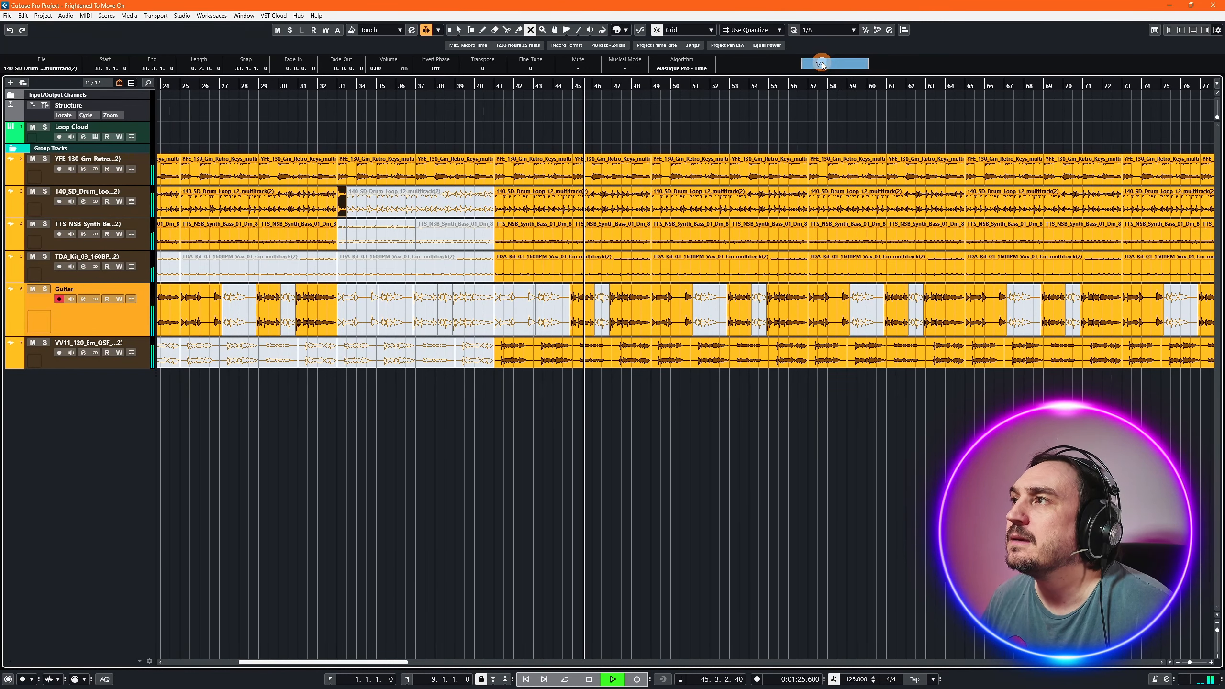
- Split off and unmute the drum loop piece from 40.3.1.0 to bar 41, and replay from about bar 39
click(506, 30)
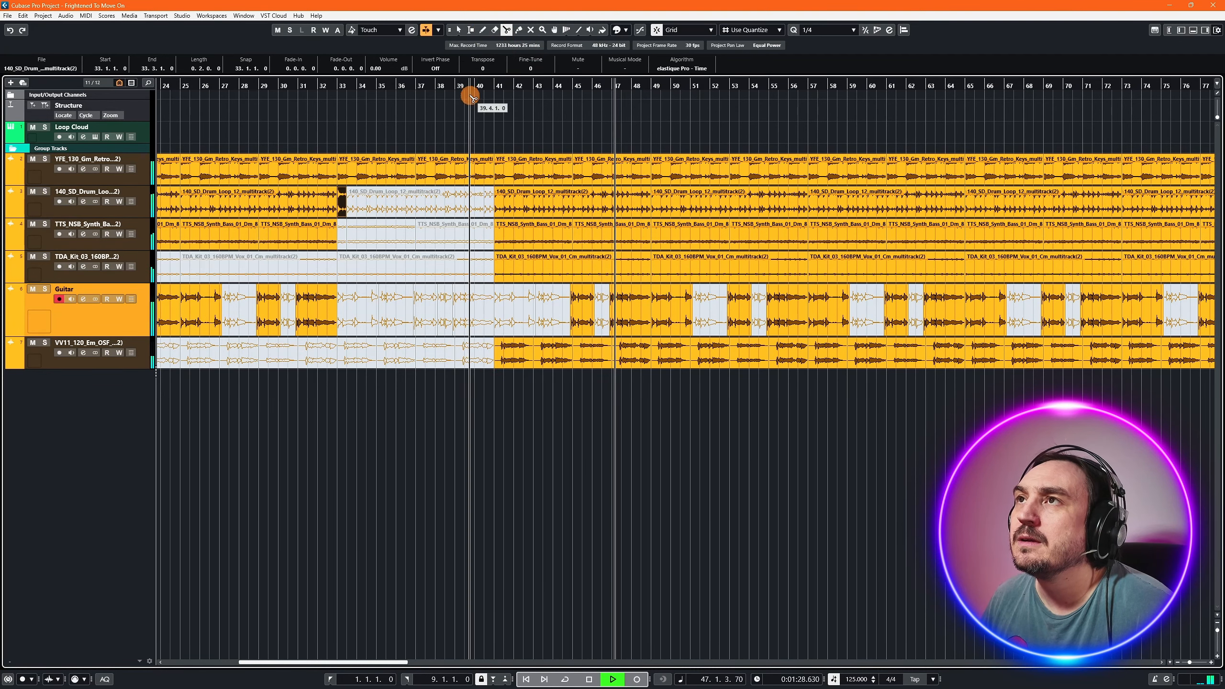
click(532, 31)
click(488, 207)
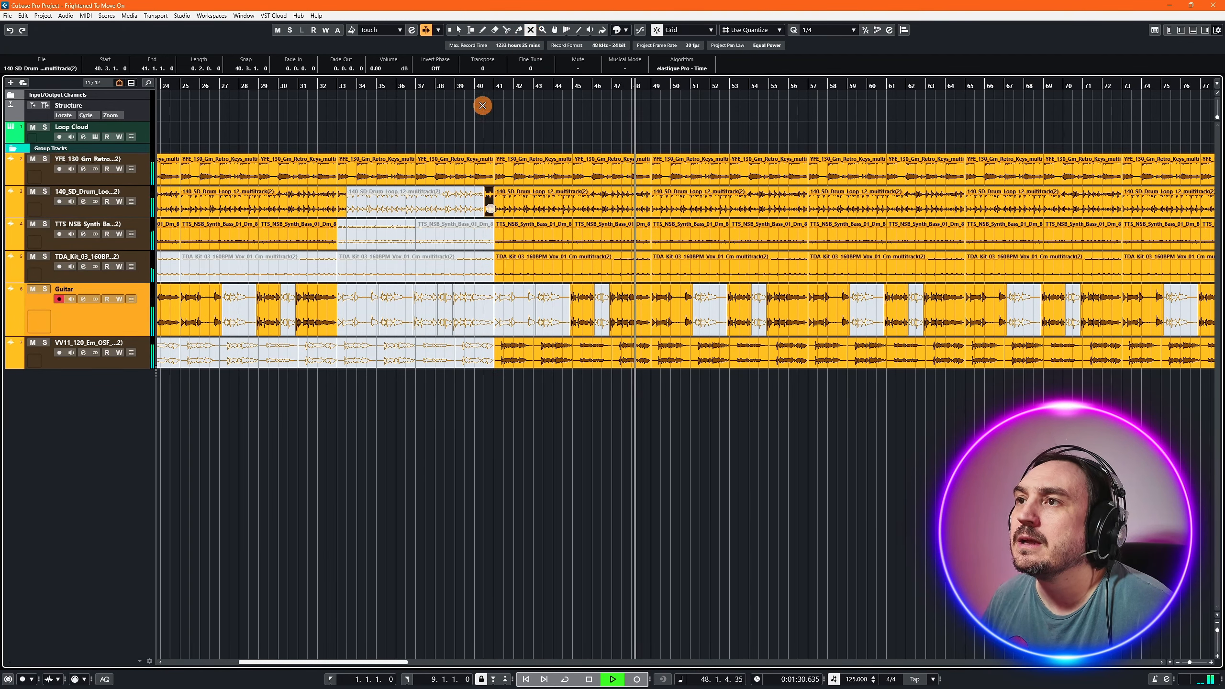
click(454, 85)
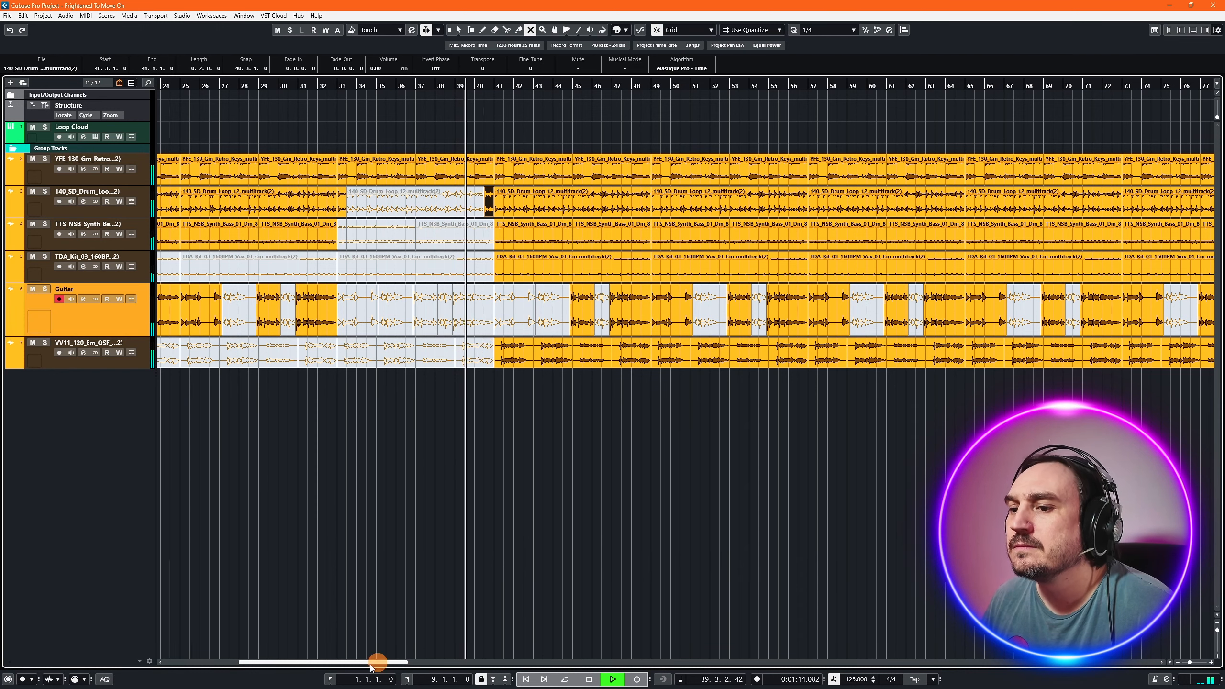
- Copy the VV11 event spanning bars 41 to 43 onto a new audio track below, keeping its position
drag(350, 662, 362, 665)
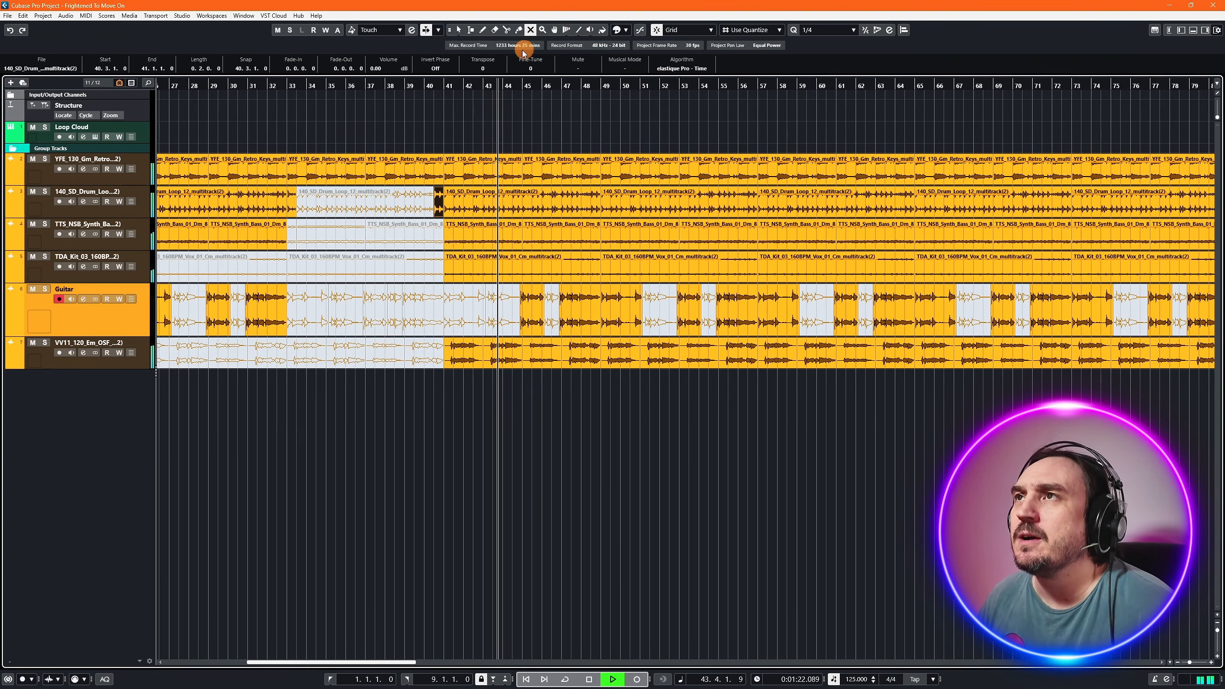
click(506, 29)
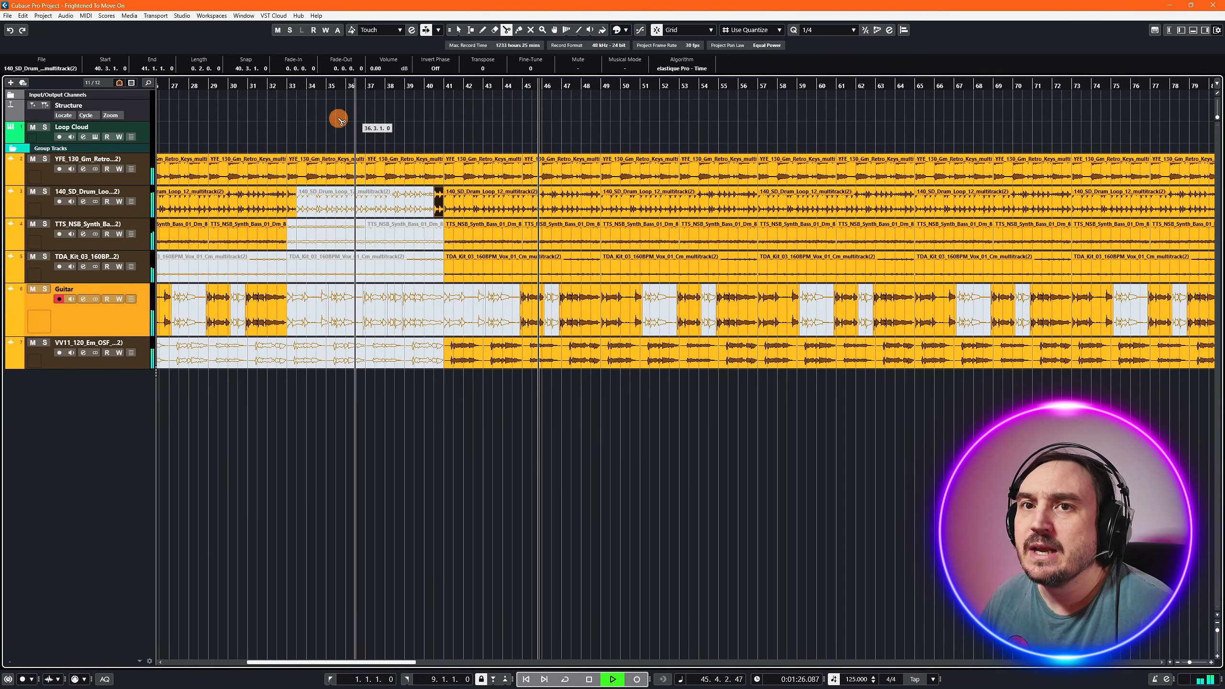
click(457, 30)
click(454, 359)
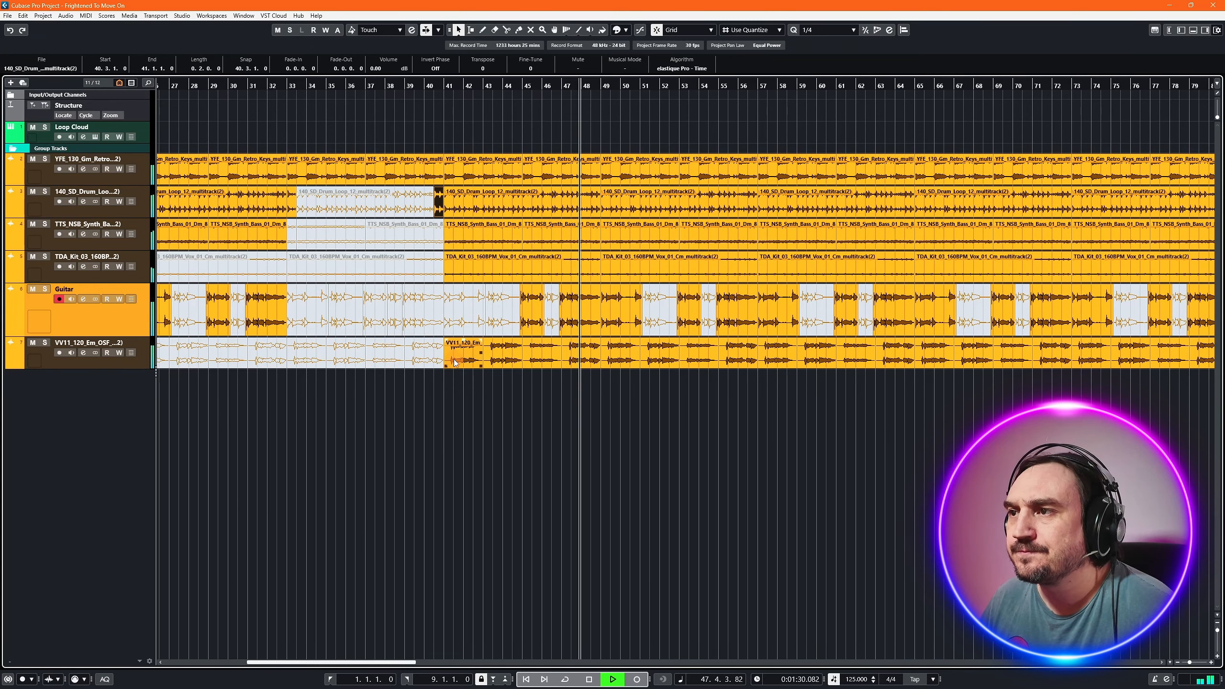
drag(454, 361, 82, 386)
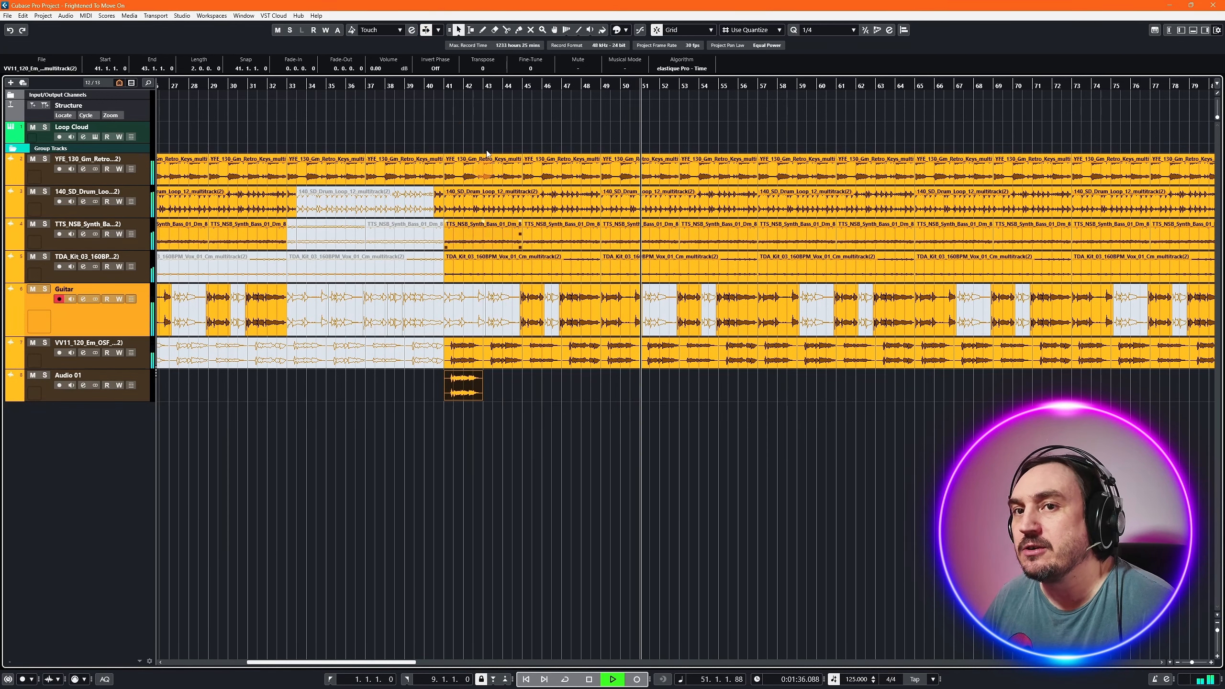
- Replay from bar 41 and mute the original VV11 event between bars 41 and 43
click(445, 85)
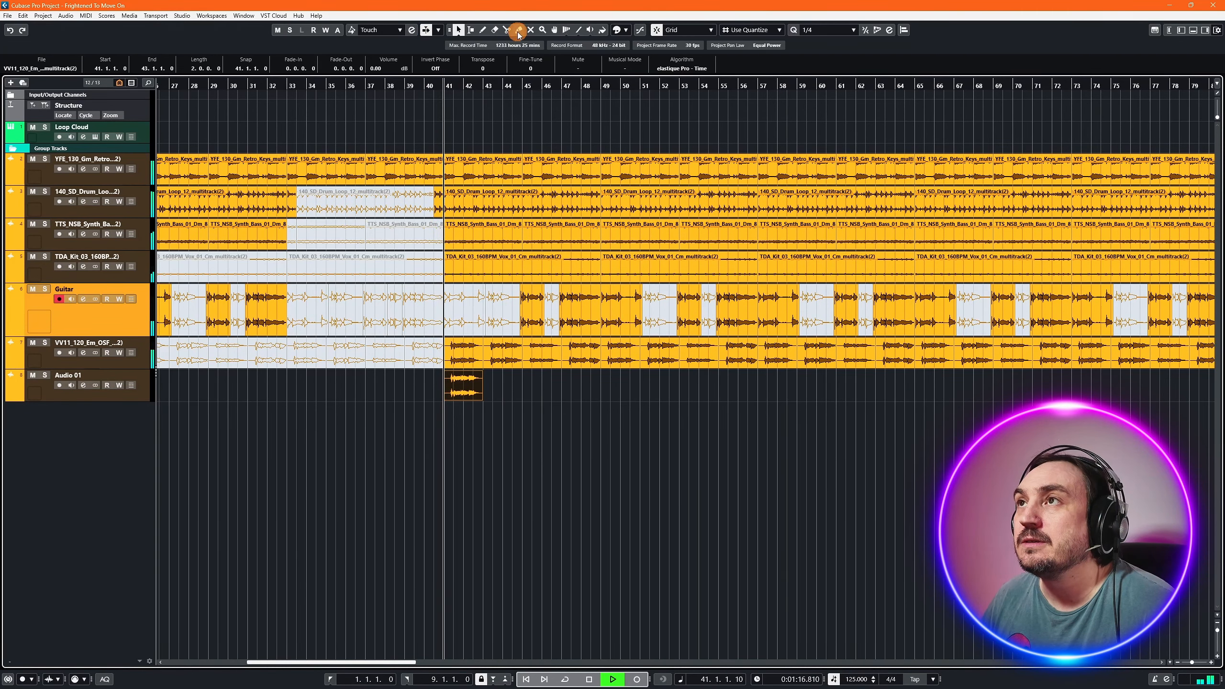
click(528, 31)
click(464, 352)
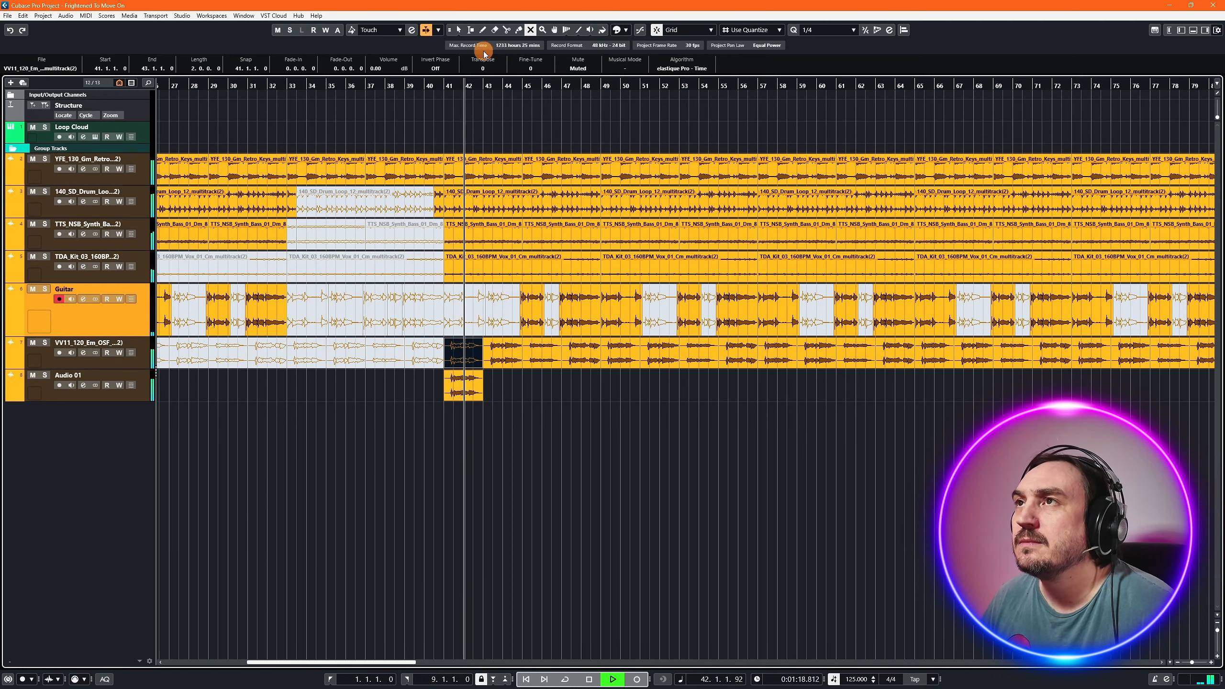
- Stop playback, copy the VV11 event spanning bars 45 to 47 onto the Audio 01 track at the same position, and mute the VV11 track
click(460, 31)
click(448, 393)
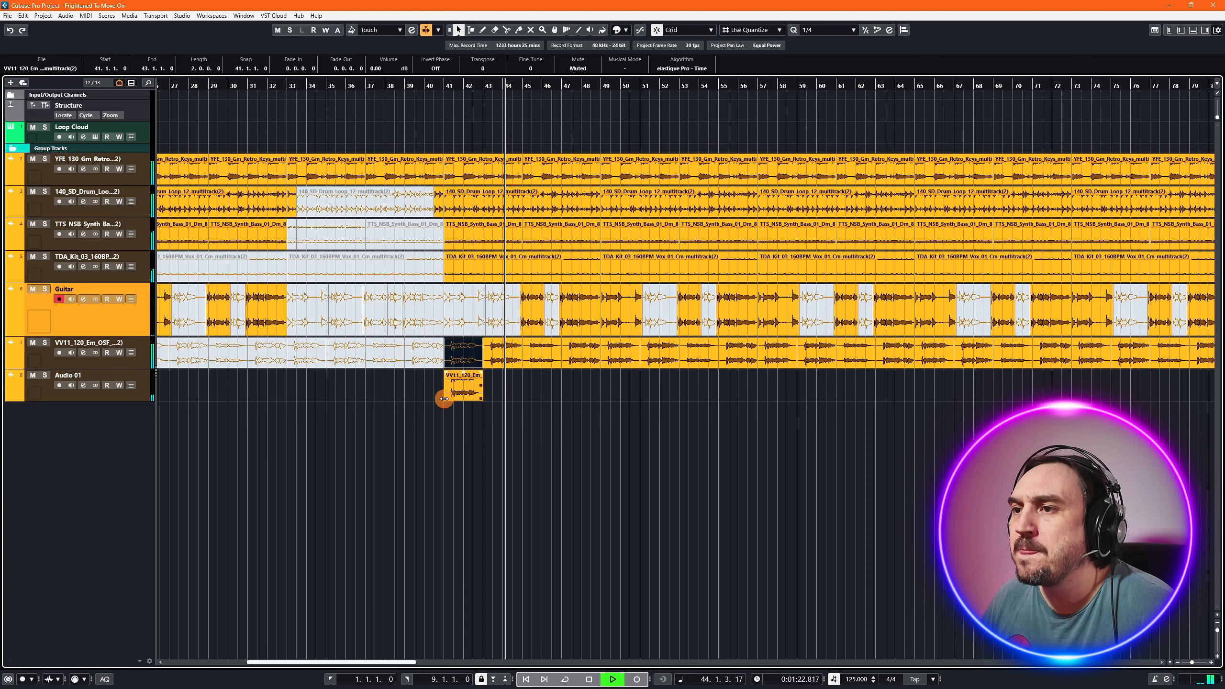
key(space)
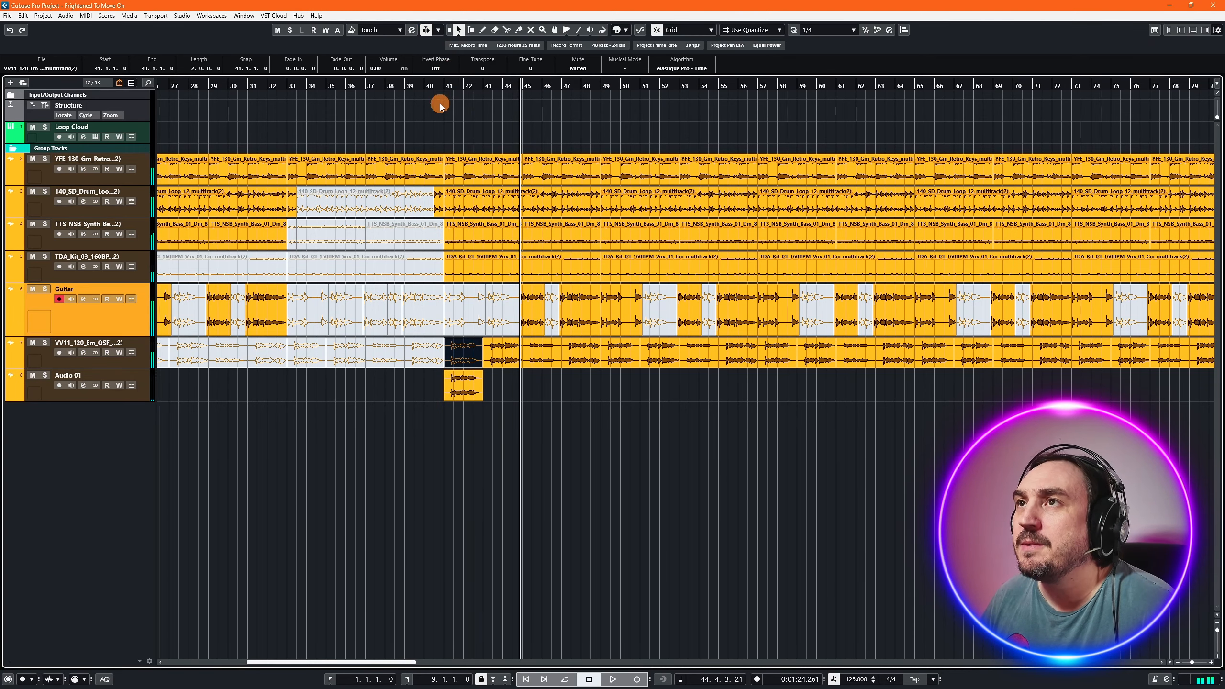
drag(430, 91, 431, 89)
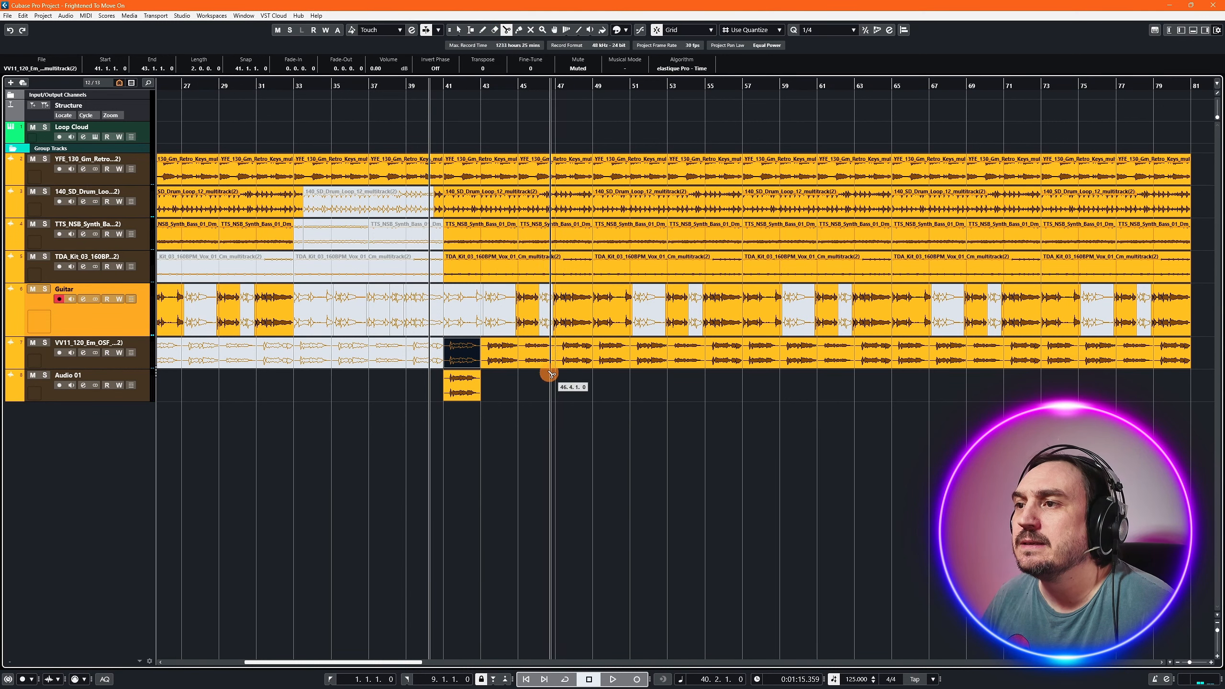
drag(544, 356, 545, 389)
click(577, 447)
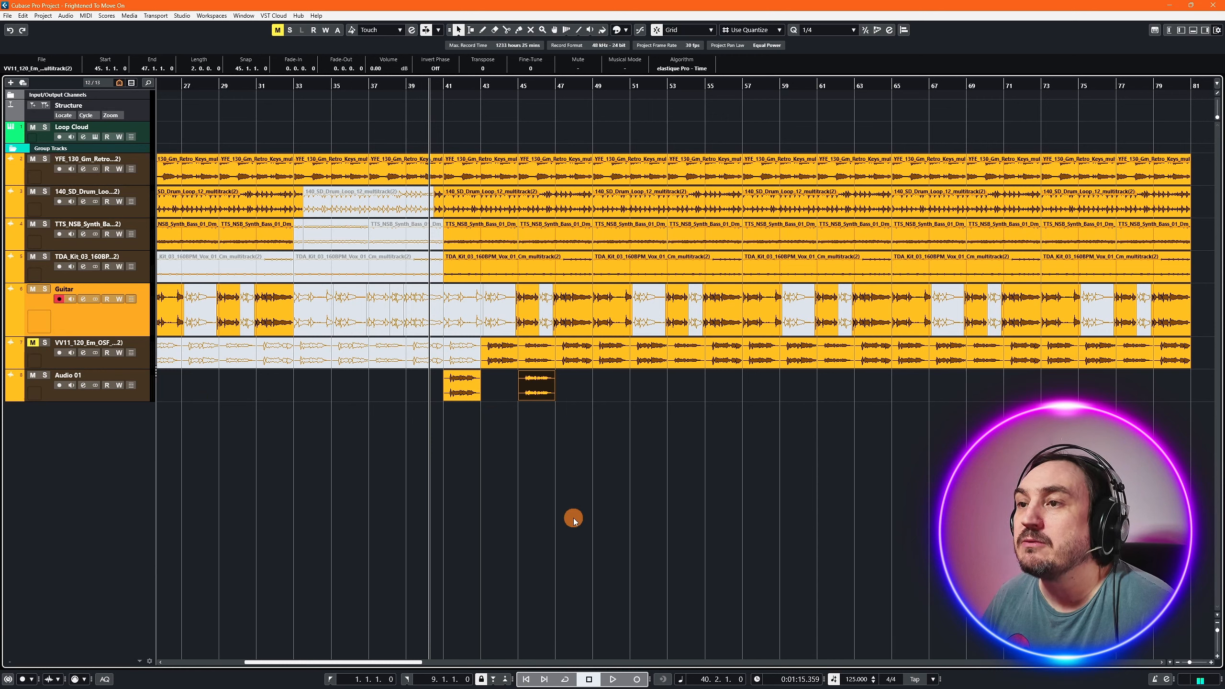
- Open the Render in Place settings for both Audio 01 events and set the bit depth to 24 bit
click(460, 397)
right_click(466, 388)
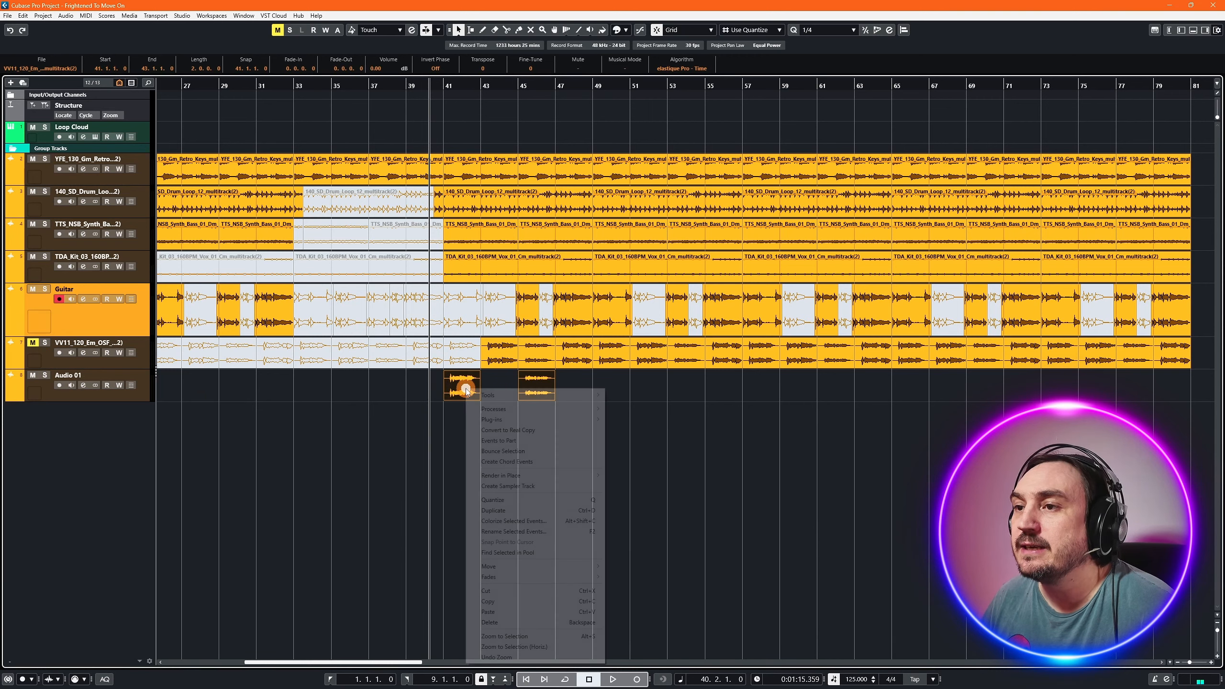
mouse_move(523, 410)
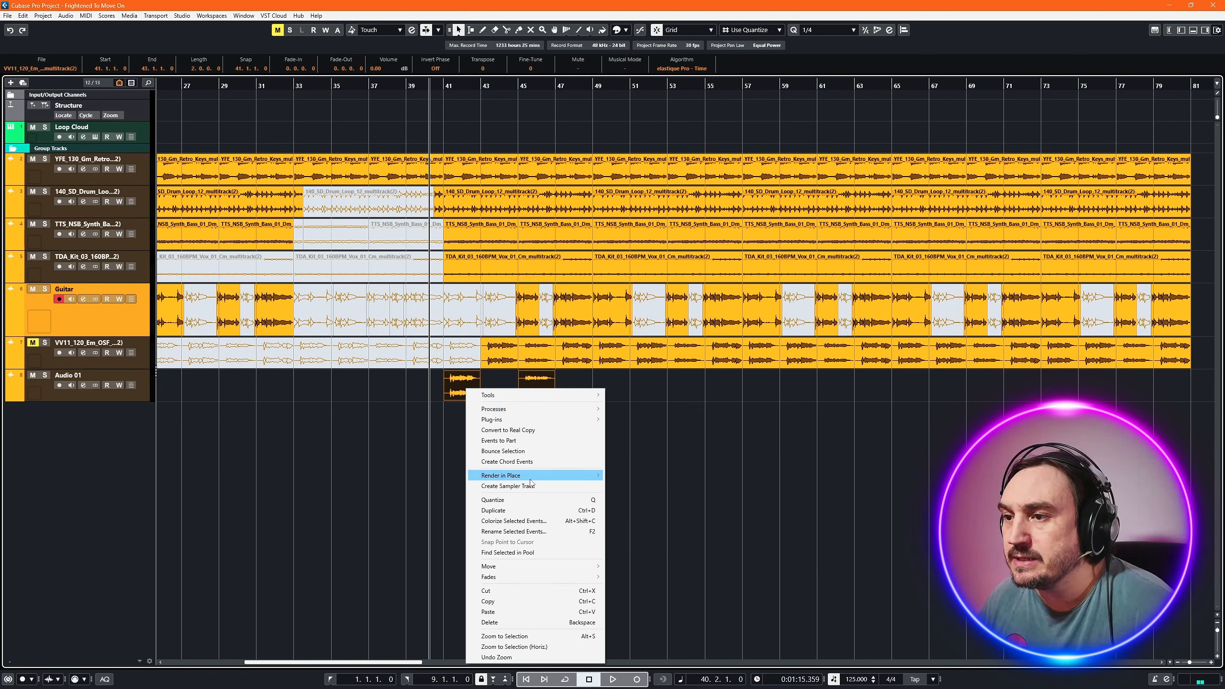
click(612, 487)
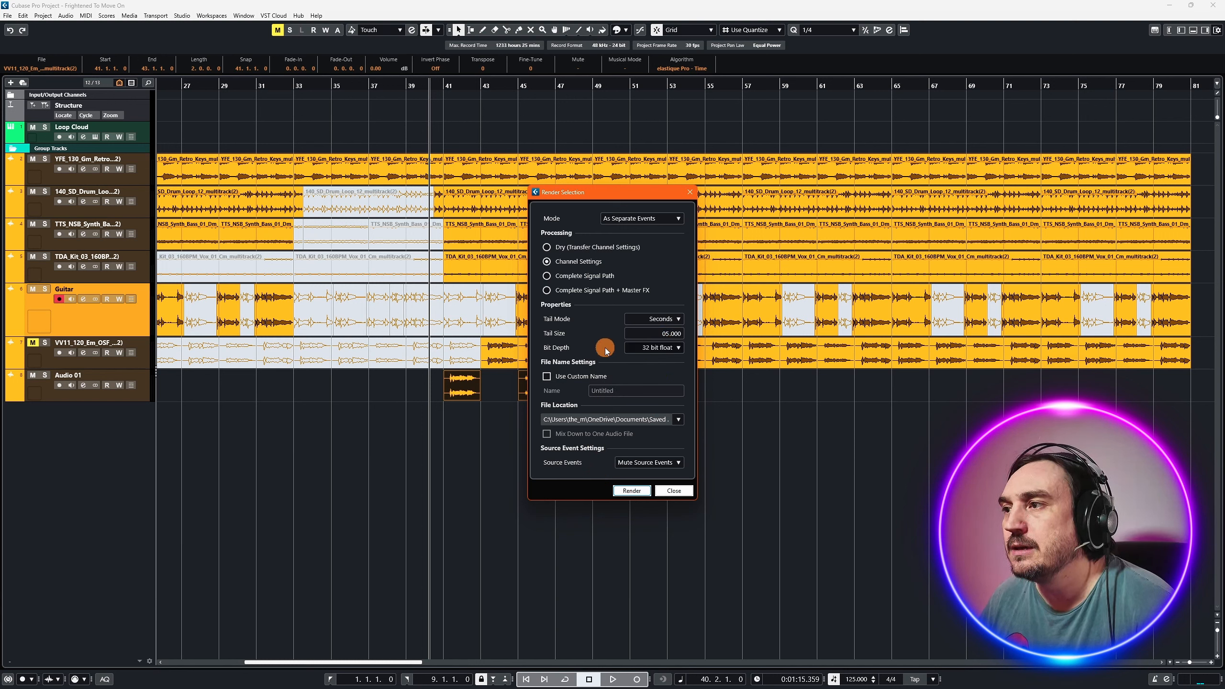
click(664, 352)
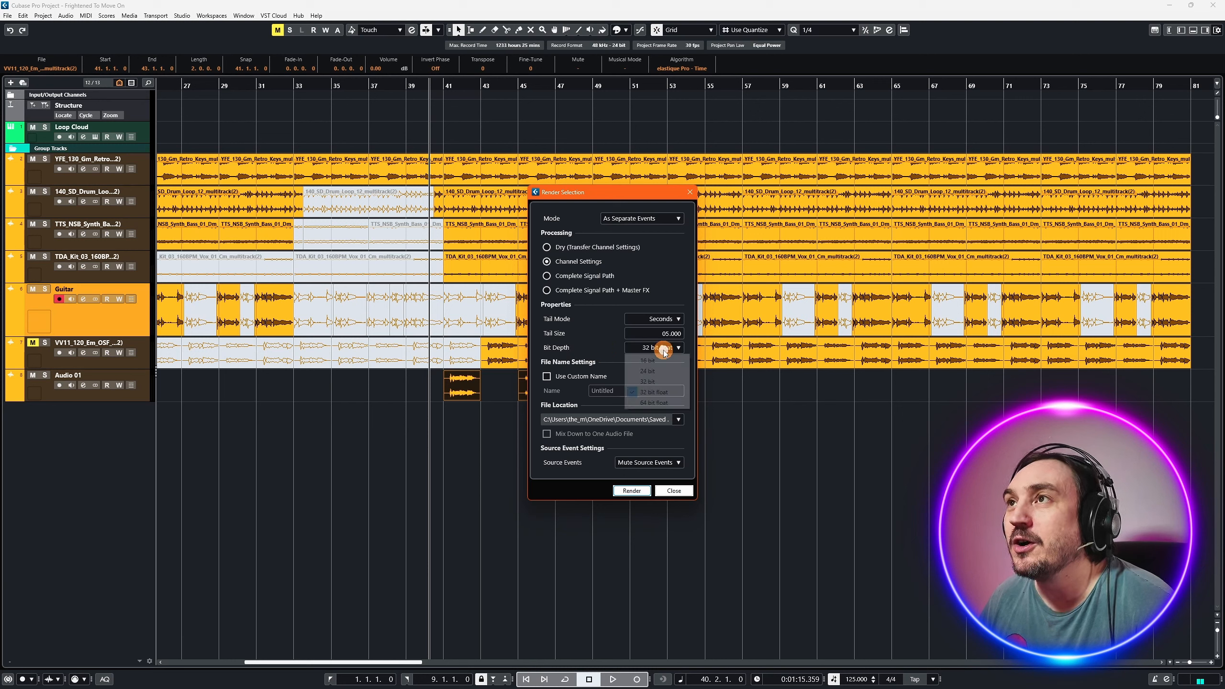
click(661, 375)
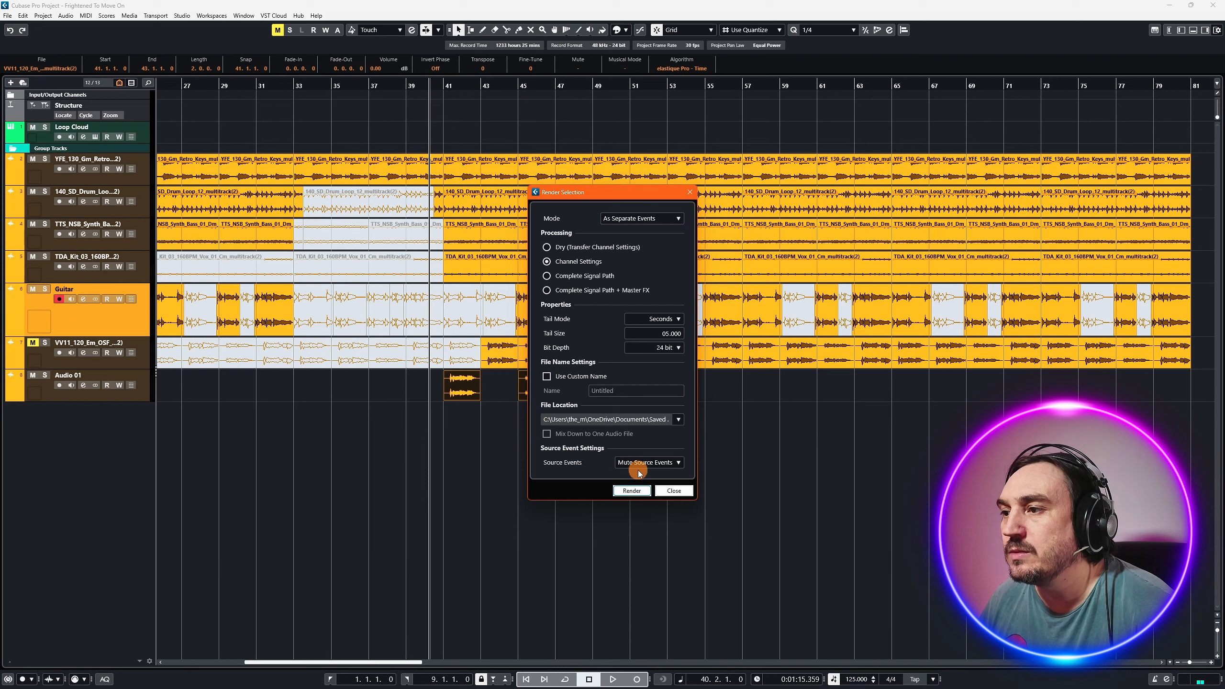
- Render the events with a different source-event option than muting, and mute the original Audio 01 track
click(650, 462)
click(636, 482)
click(632, 490)
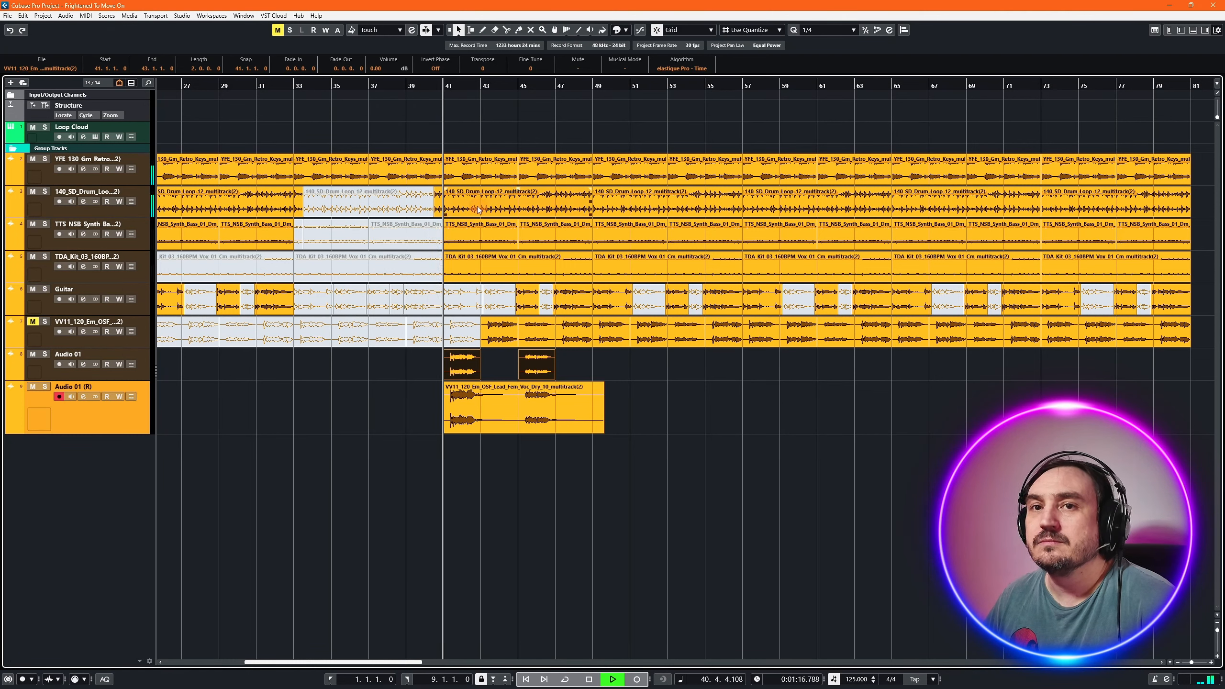
click(32, 354)
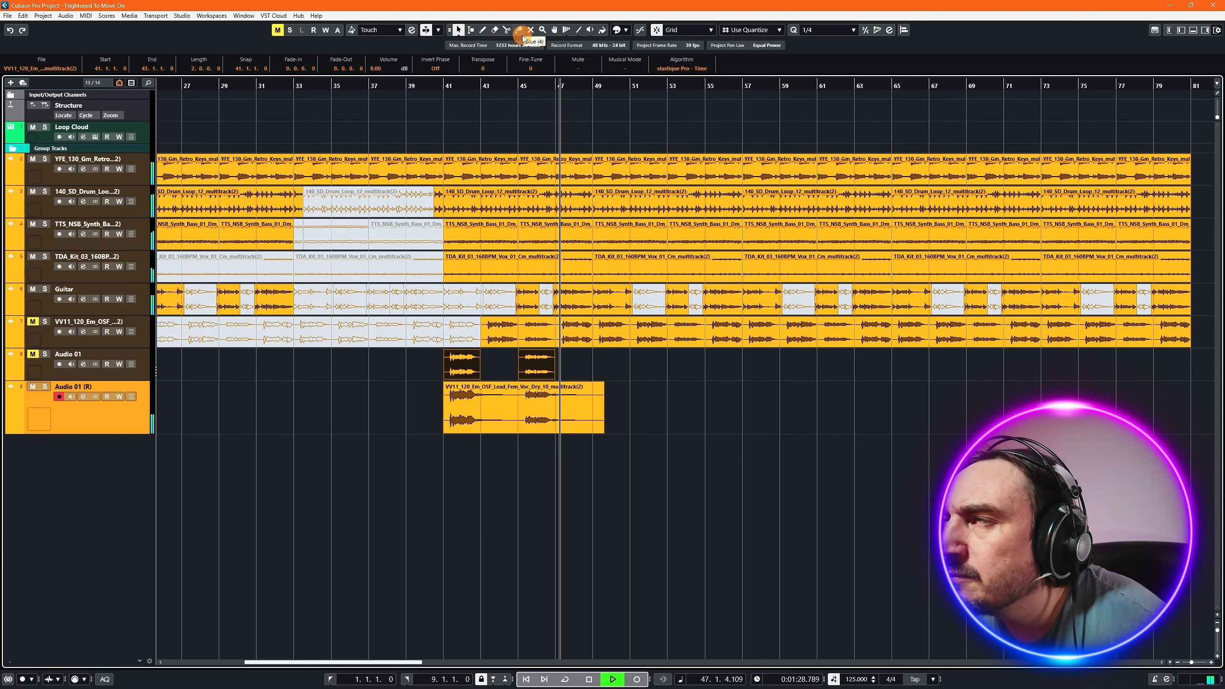
- Split the rendered vocal at 42.4.1.0 and 46.4.1.0, and mute the first piece
click(506, 30)
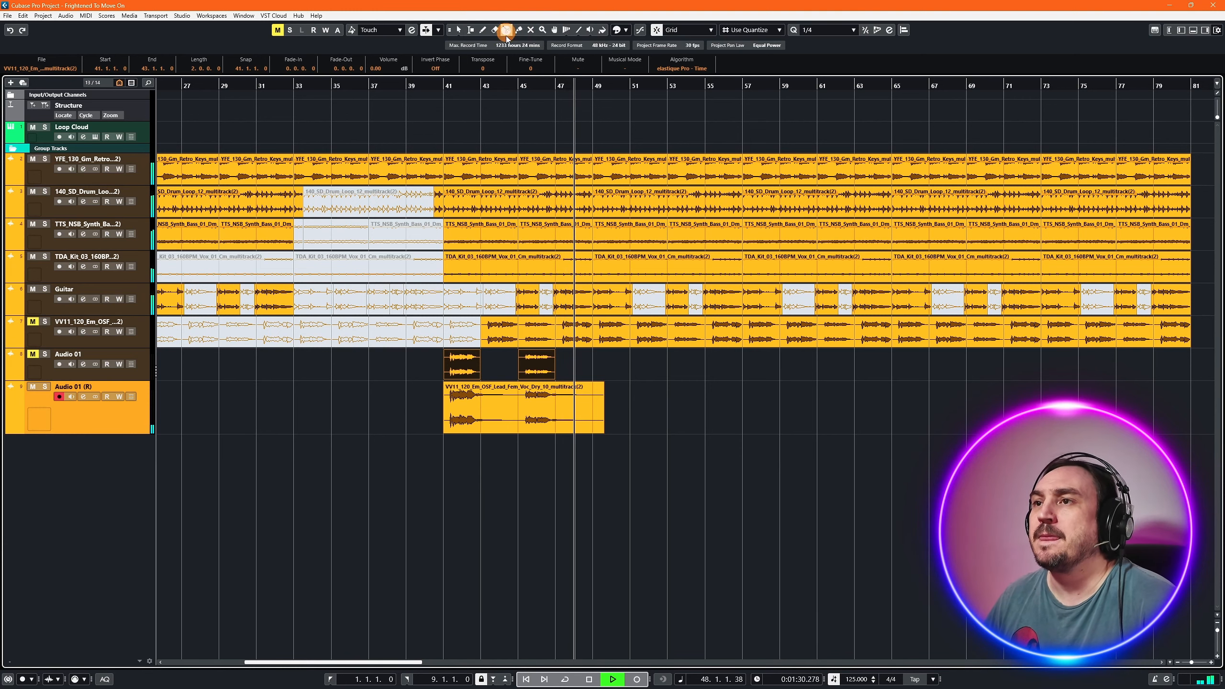
click(474, 407)
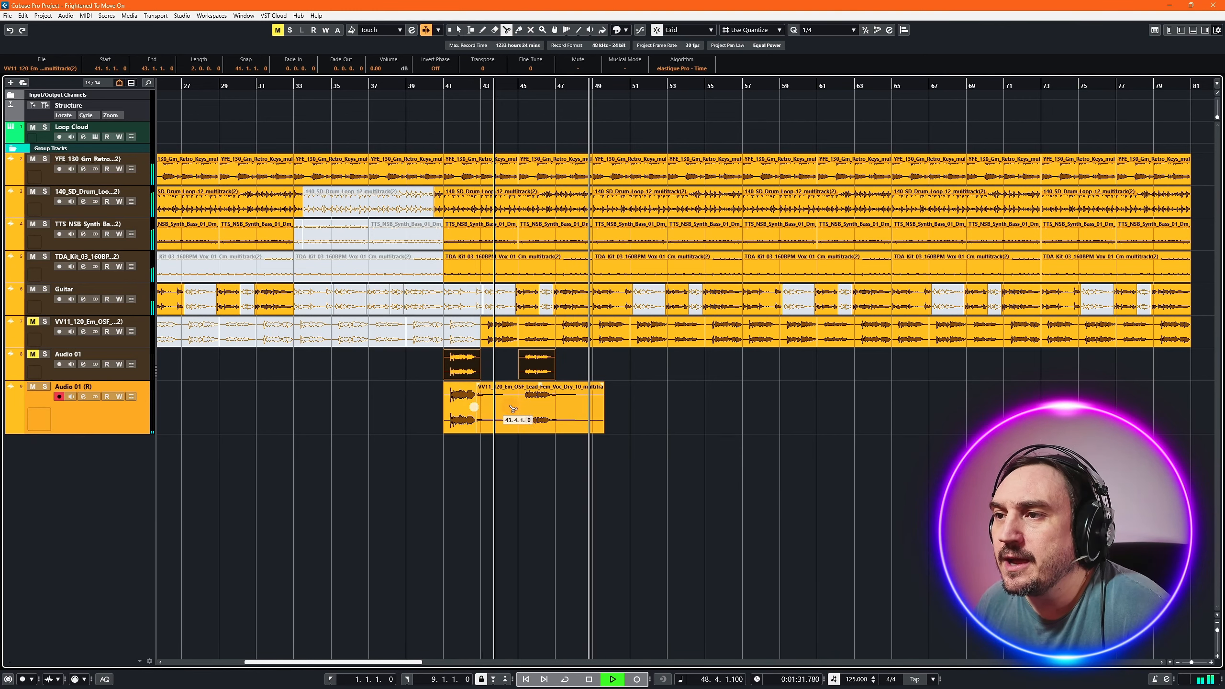
click(552, 414)
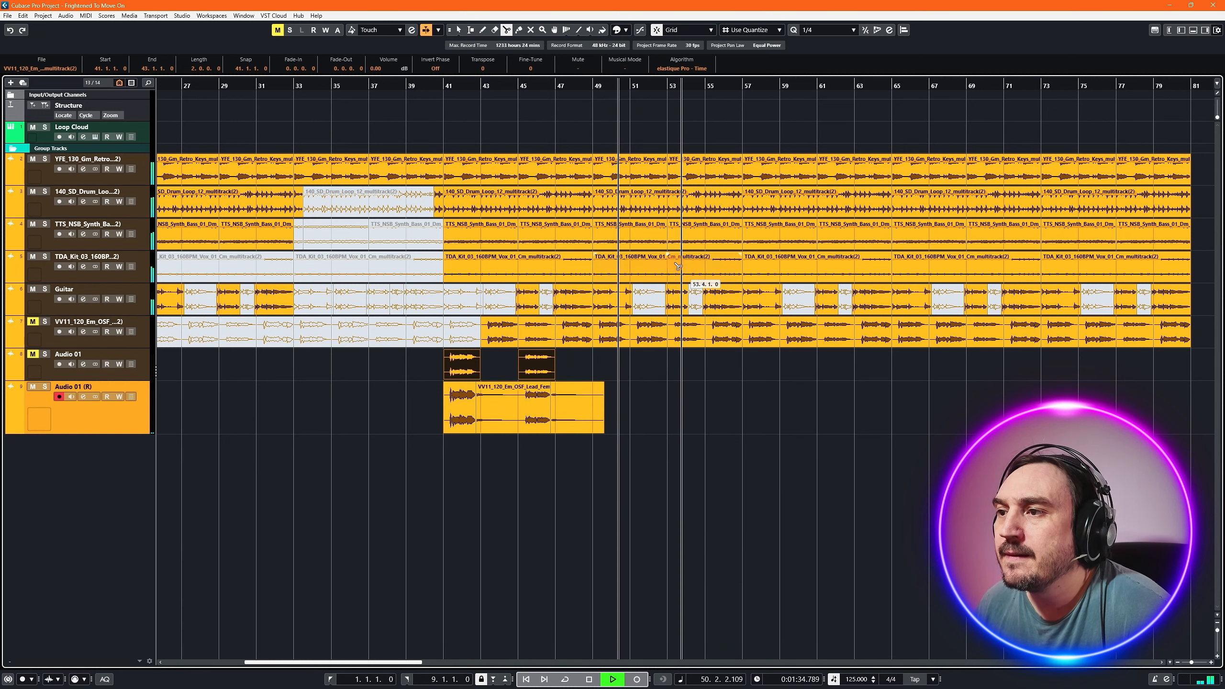
click(530, 30)
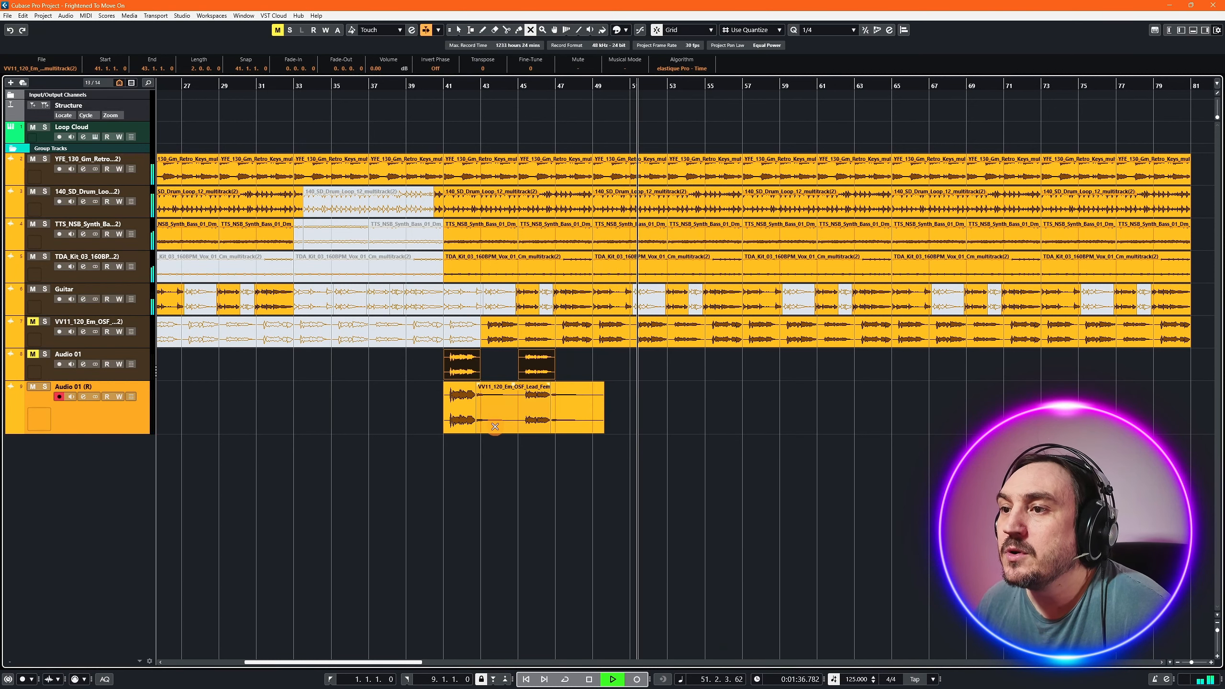
click(461, 407)
- Split the middle rendered piece at 44.2.1.0 and mute only its second part, up to 46.4.1.0
click(536, 415)
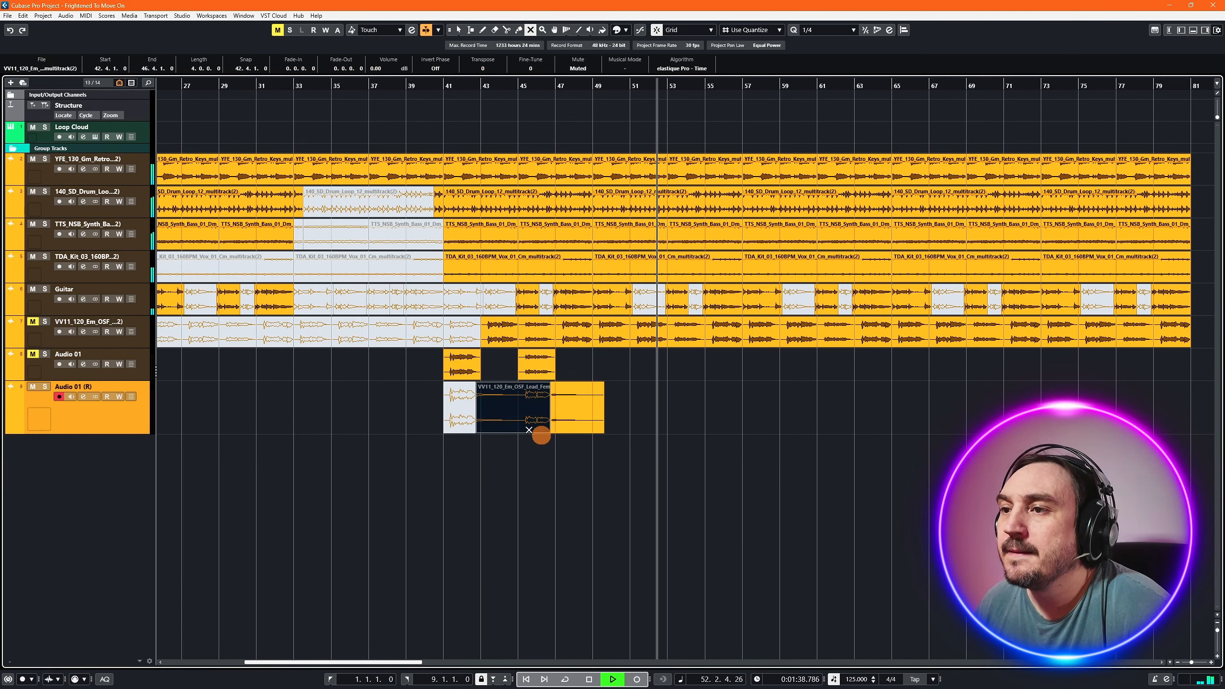
click(507, 413)
click(506, 30)
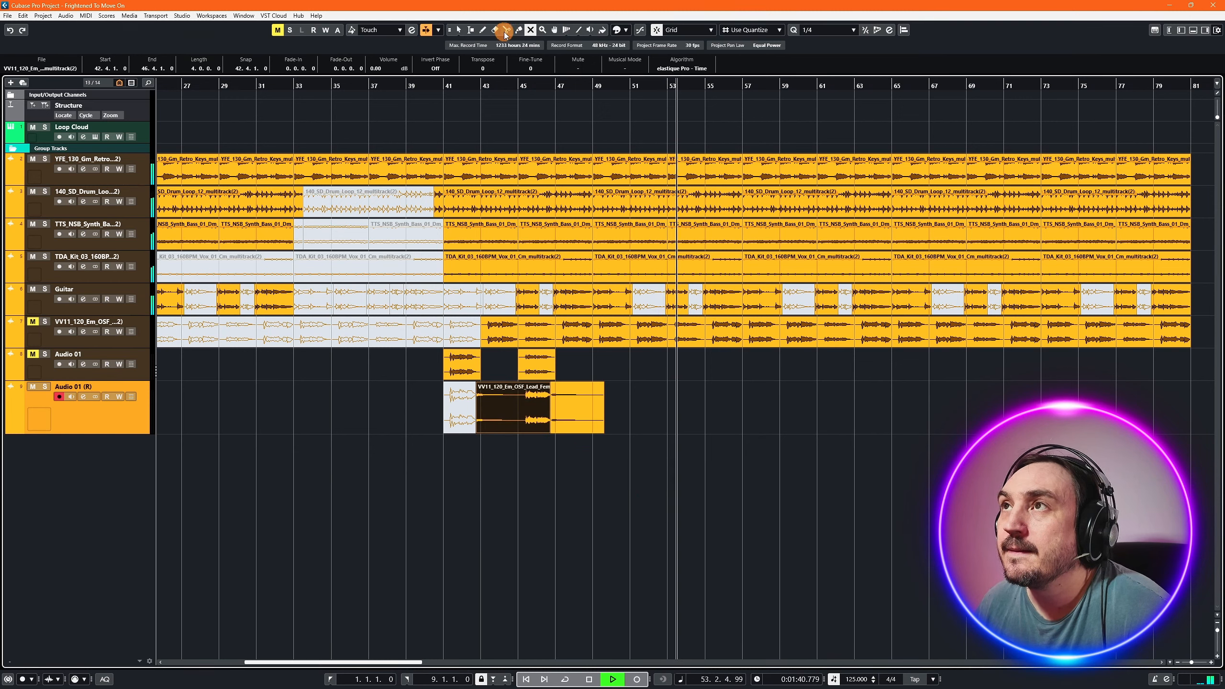
click(504, 415)
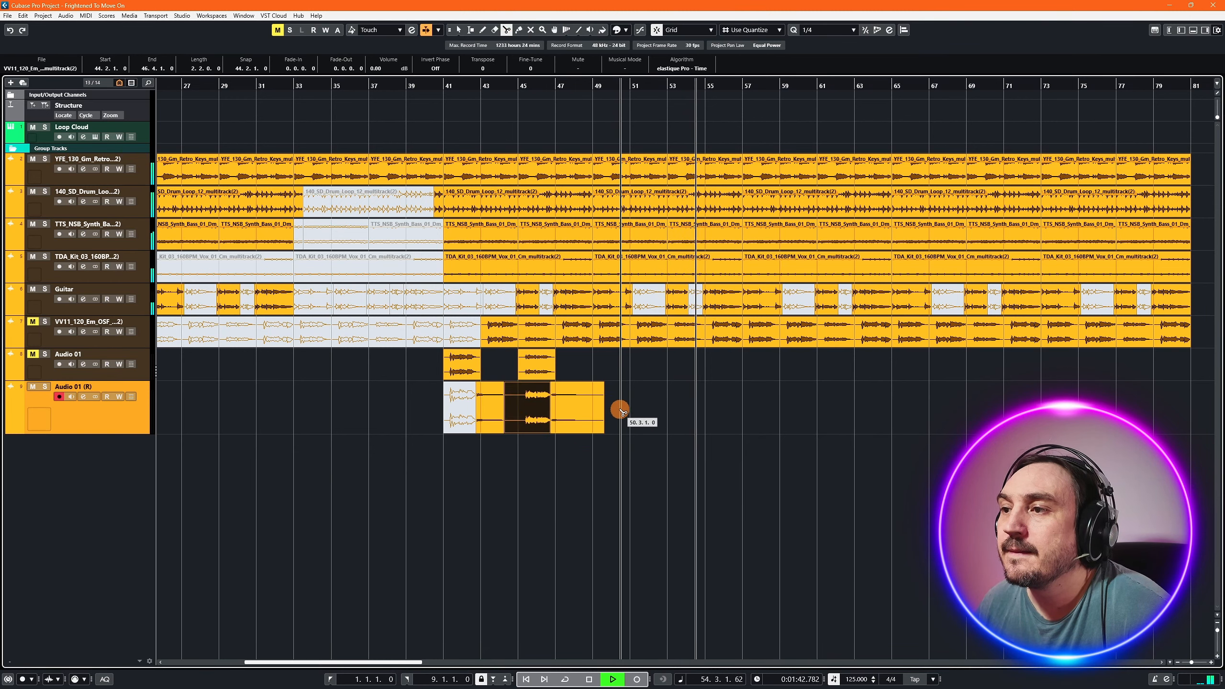
click(531, 30)
click(524, 408)
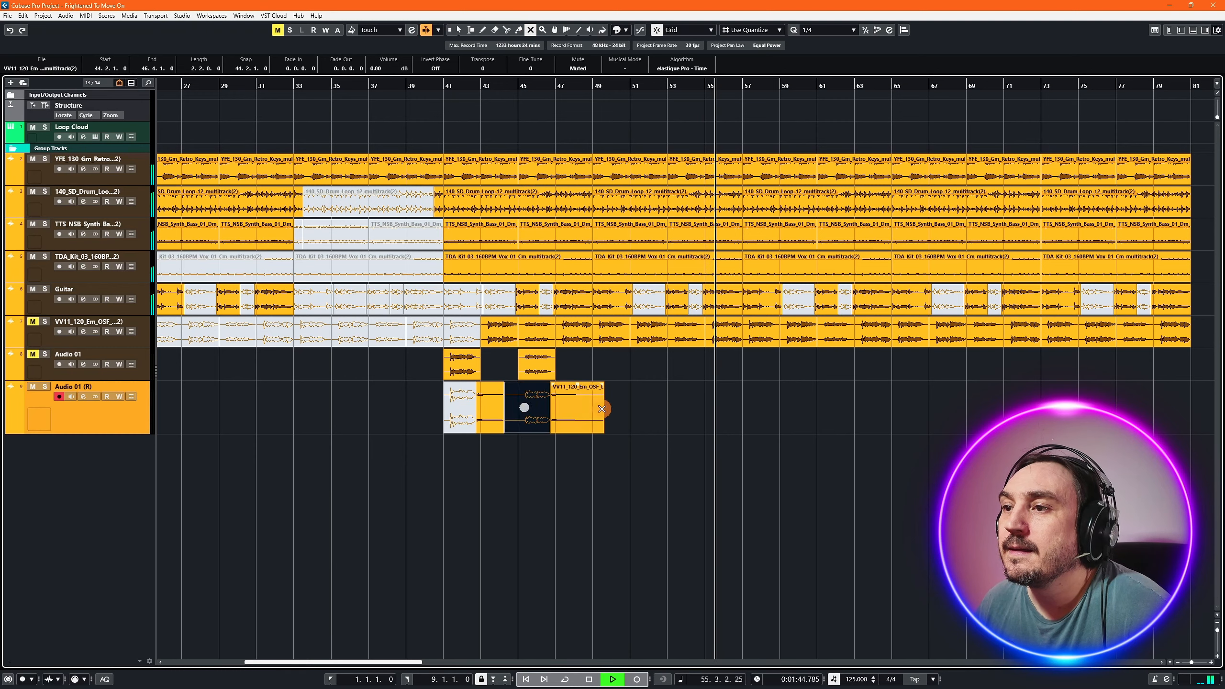
- Replay from bar 41 and move the end of the muted second vocal piece back to 46.3.1.0
drag(461, 88, 459, 111)
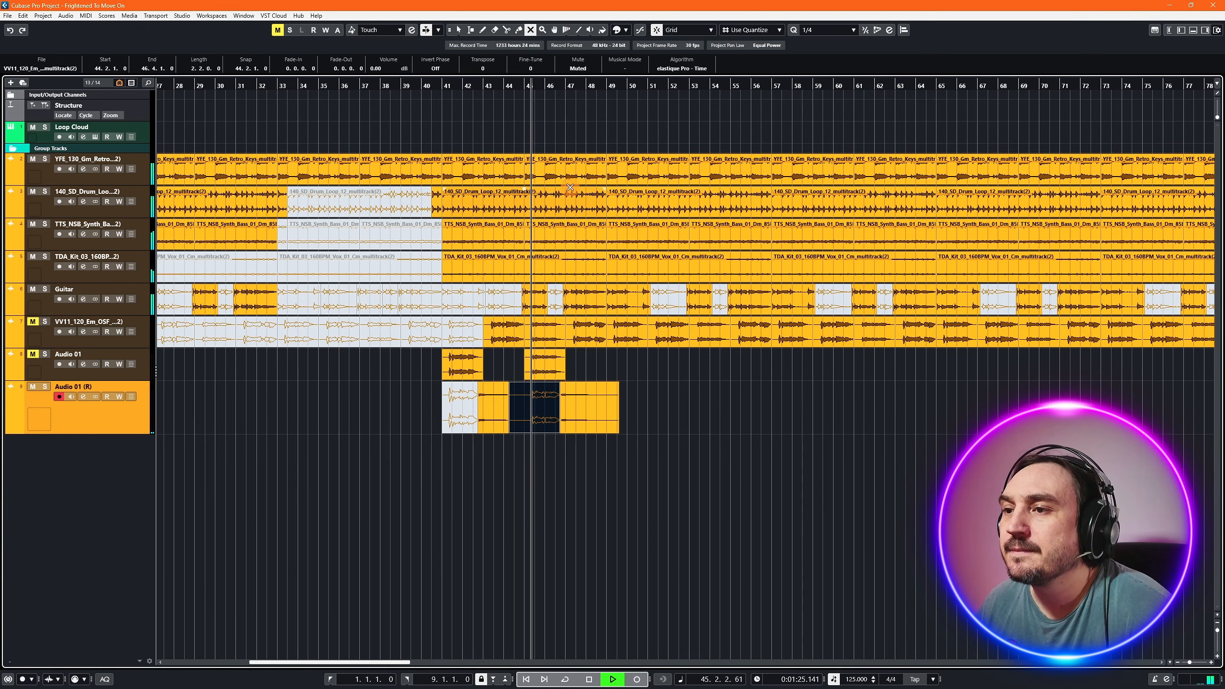
click(458, 29)
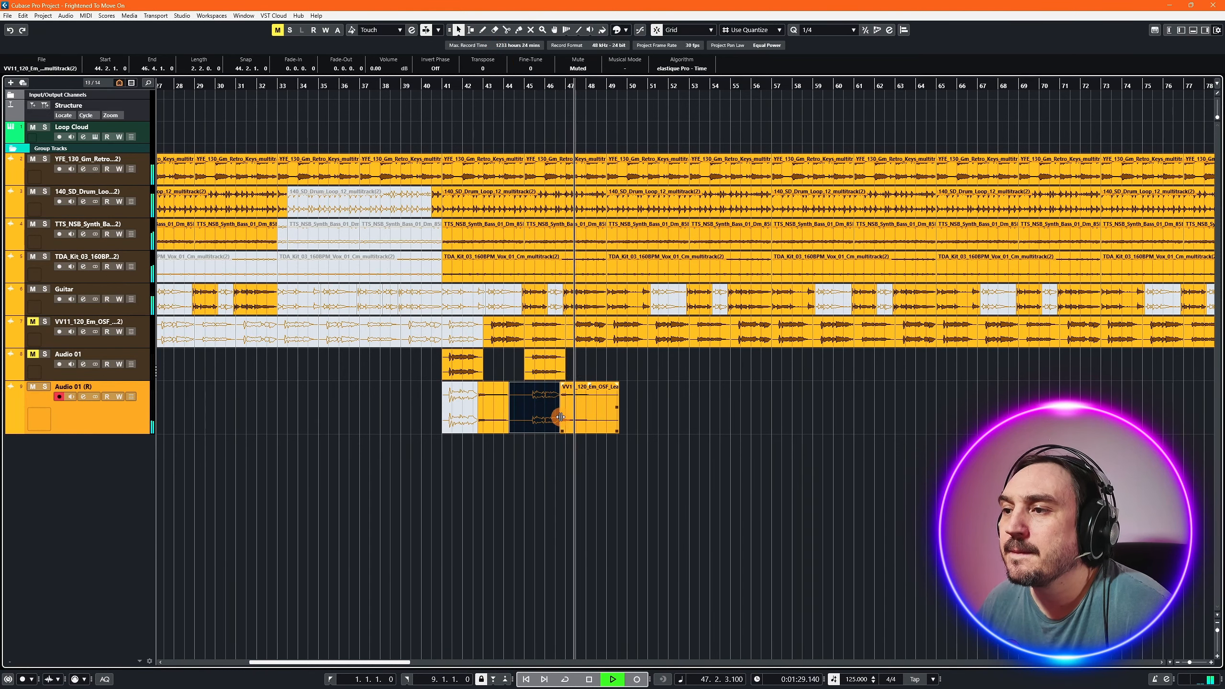
drag(563, 417, 554, 416)
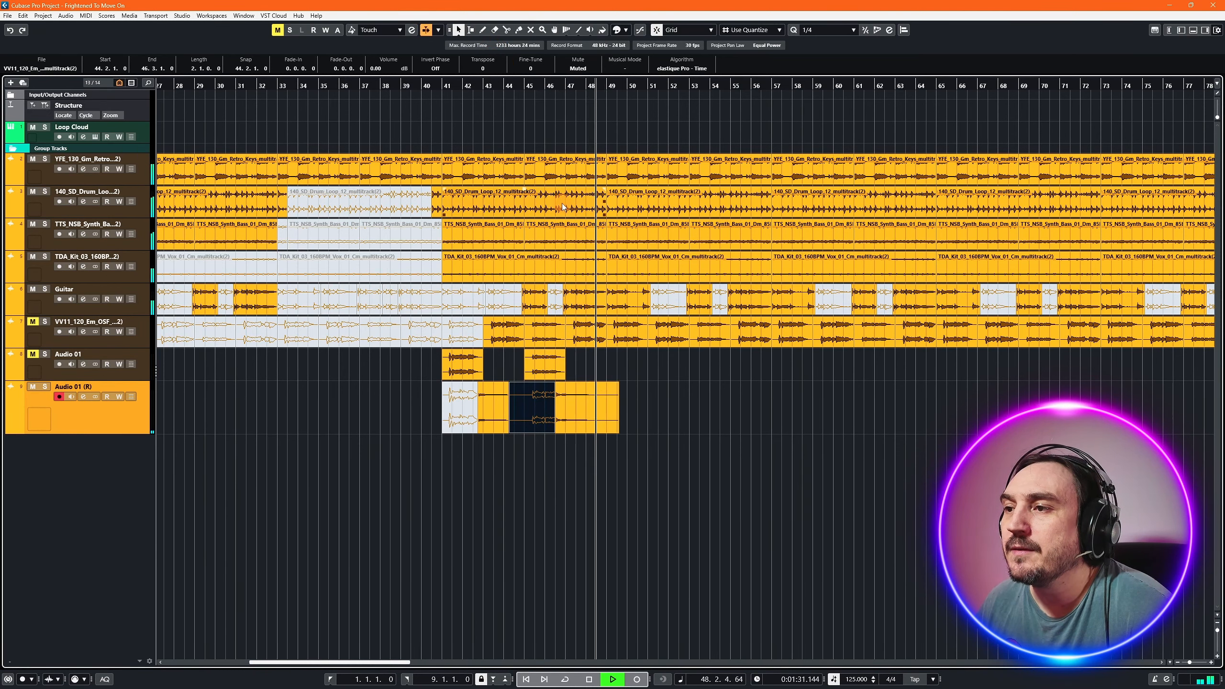
- Replay from about bars 45 and 41, and try the muted piece's end at 46.4.1.0 before returning it to 46.3.1.0
click(530, 86)
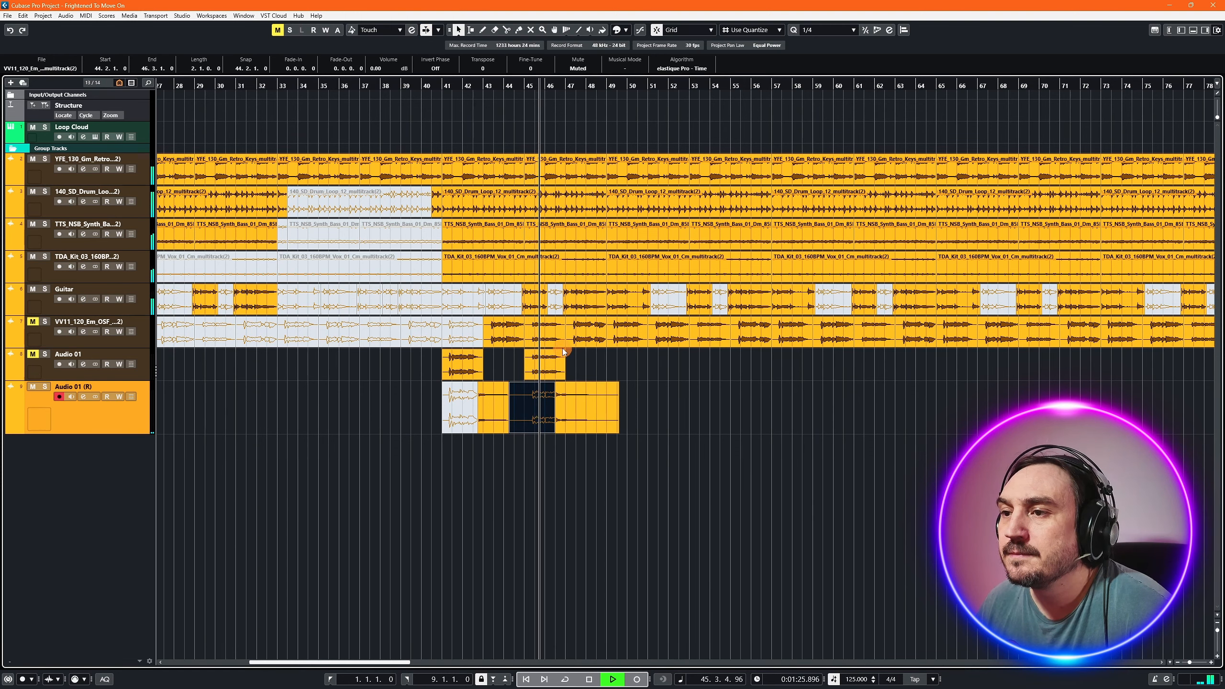
click(564, 430)
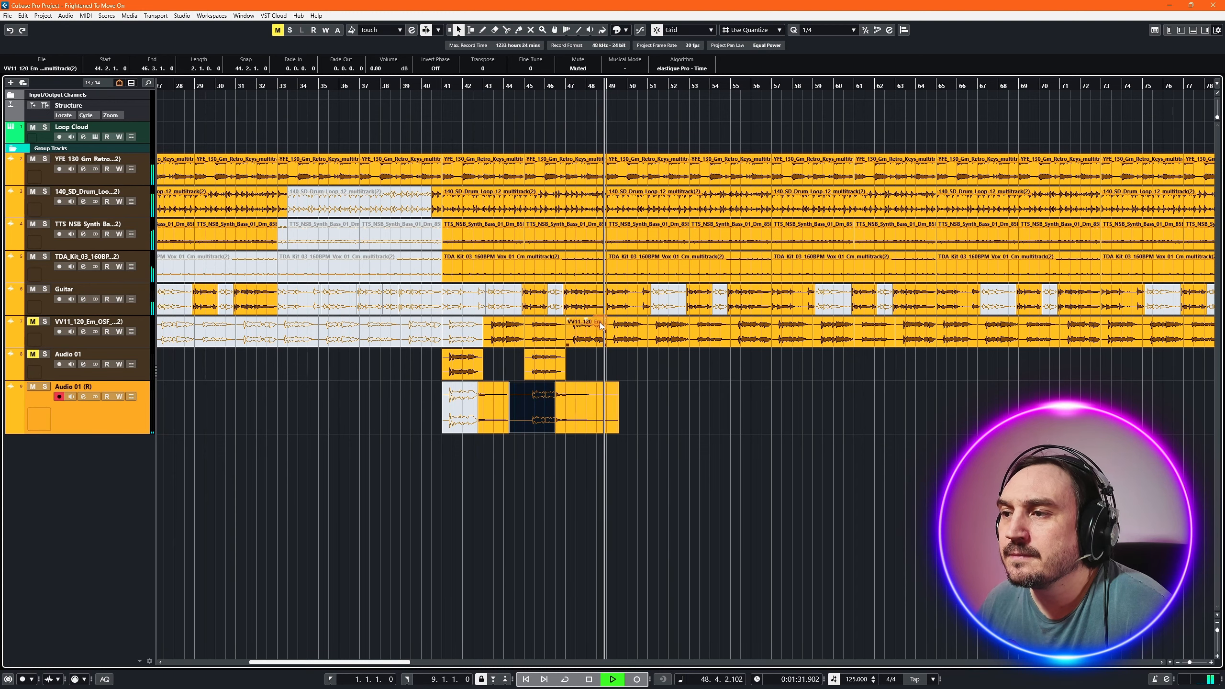
click(487, 408)
click(473, 116)
click(449, 85)
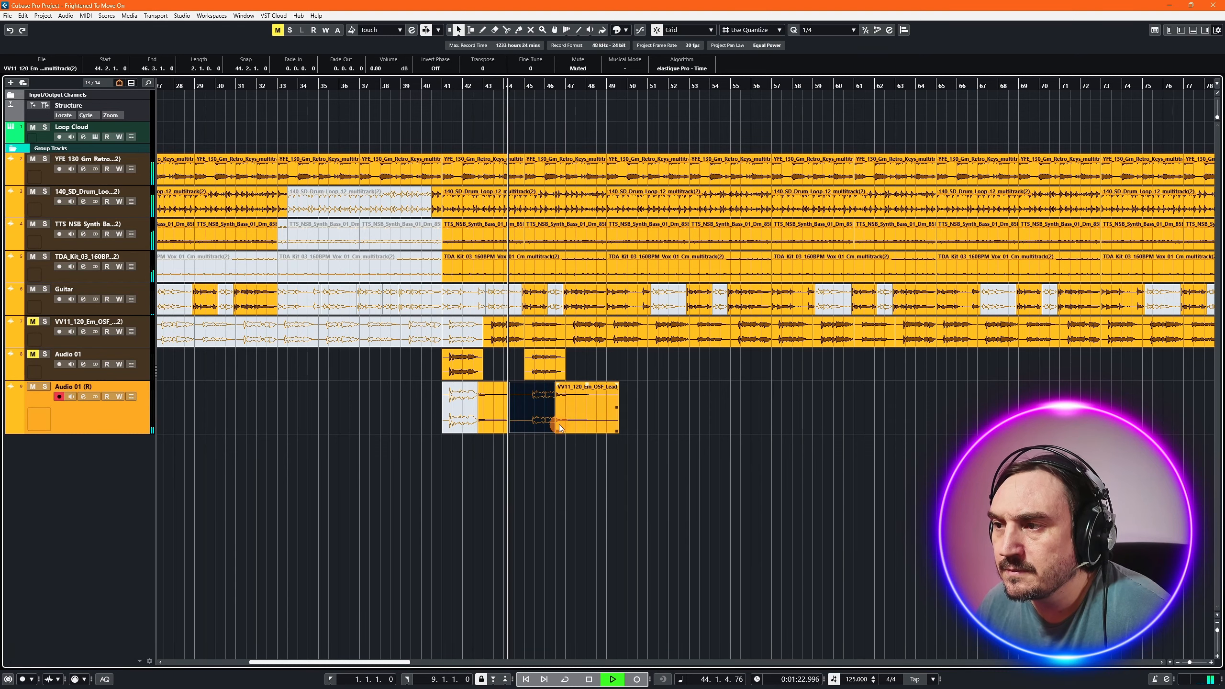
drag(555, 421, 559, 422)
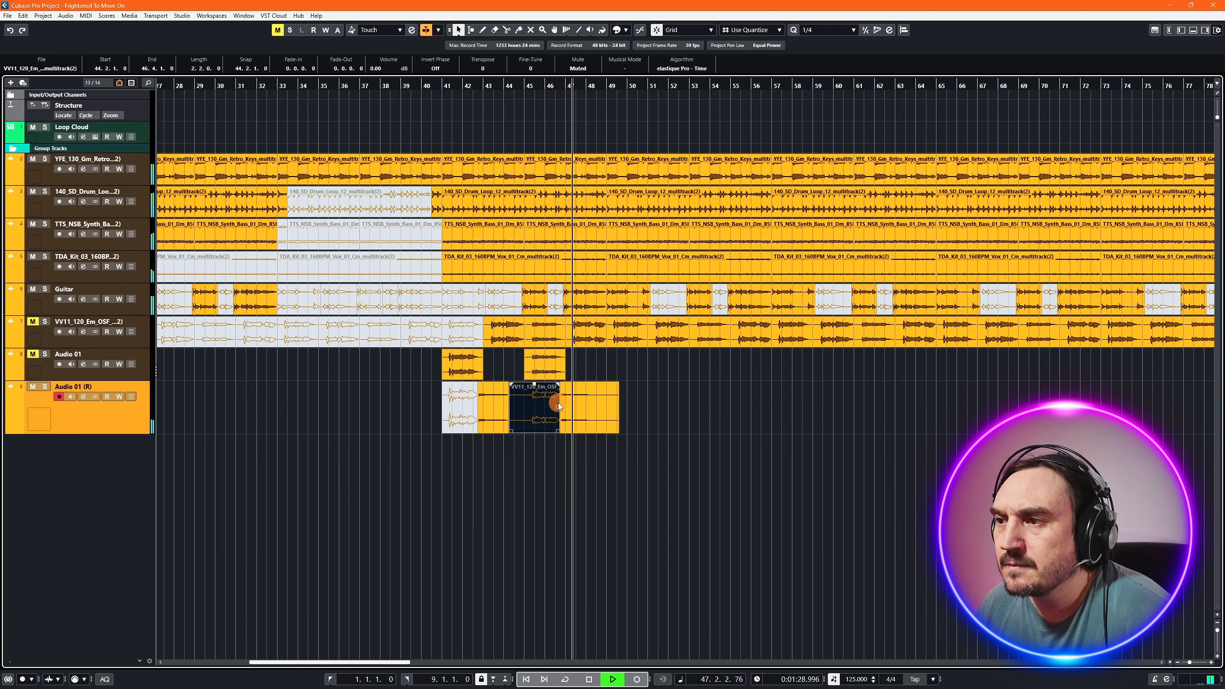
drag(560, 402, 556, 402)
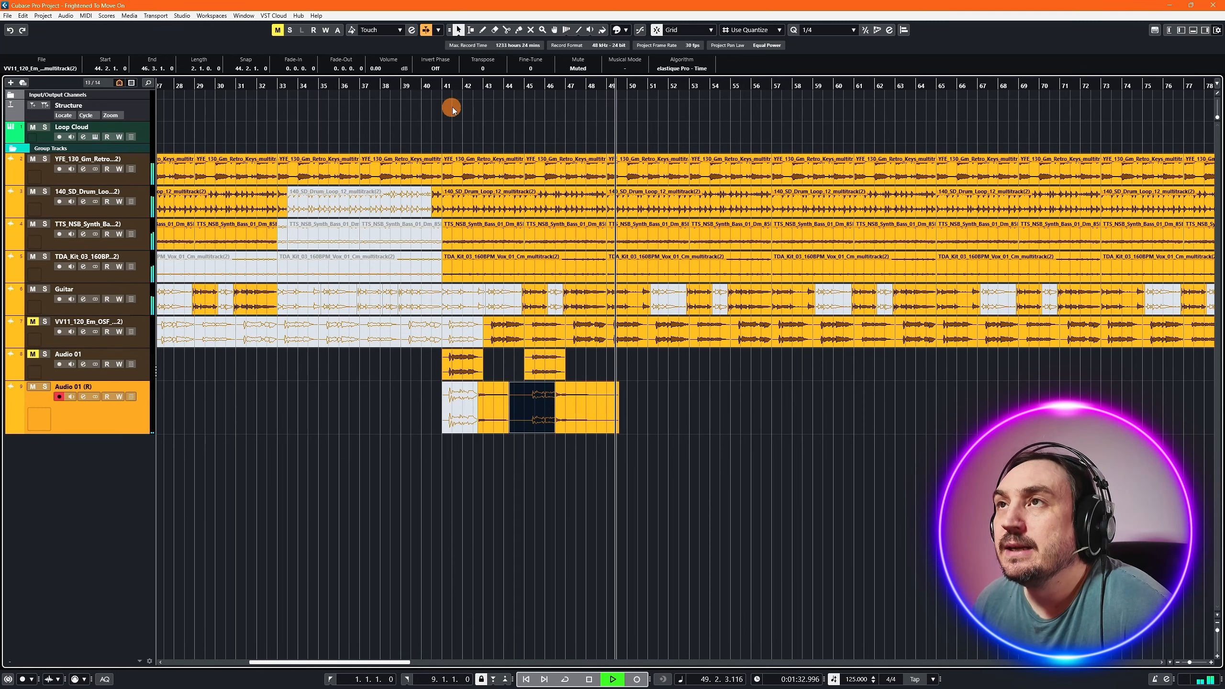
- Delete the two muted vocal pieces and move the tail piece from 42.4.1.0 to 45.1.1.0, directly before the last piece
click(522, 446)
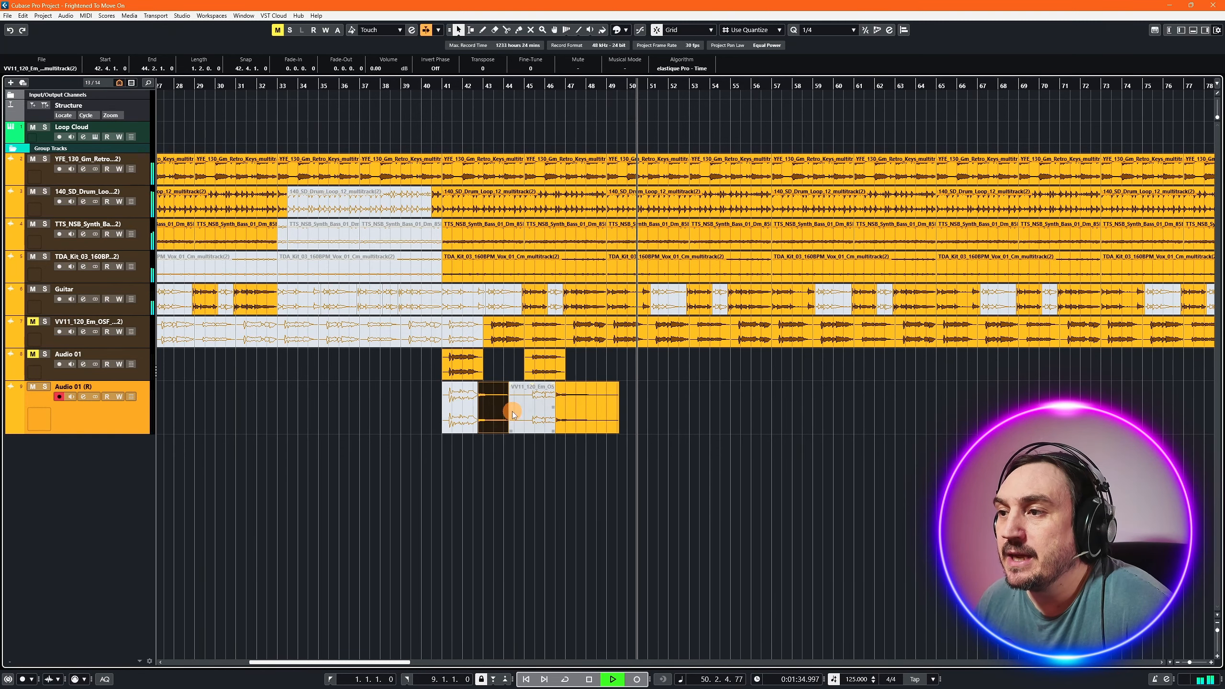
click(491, 411)
mouse_move(492, 414)
mouse_down()
mouse_move(151, 417)
mouse_move(531, 425)
mouse_move(501, 429)
mouse_up()
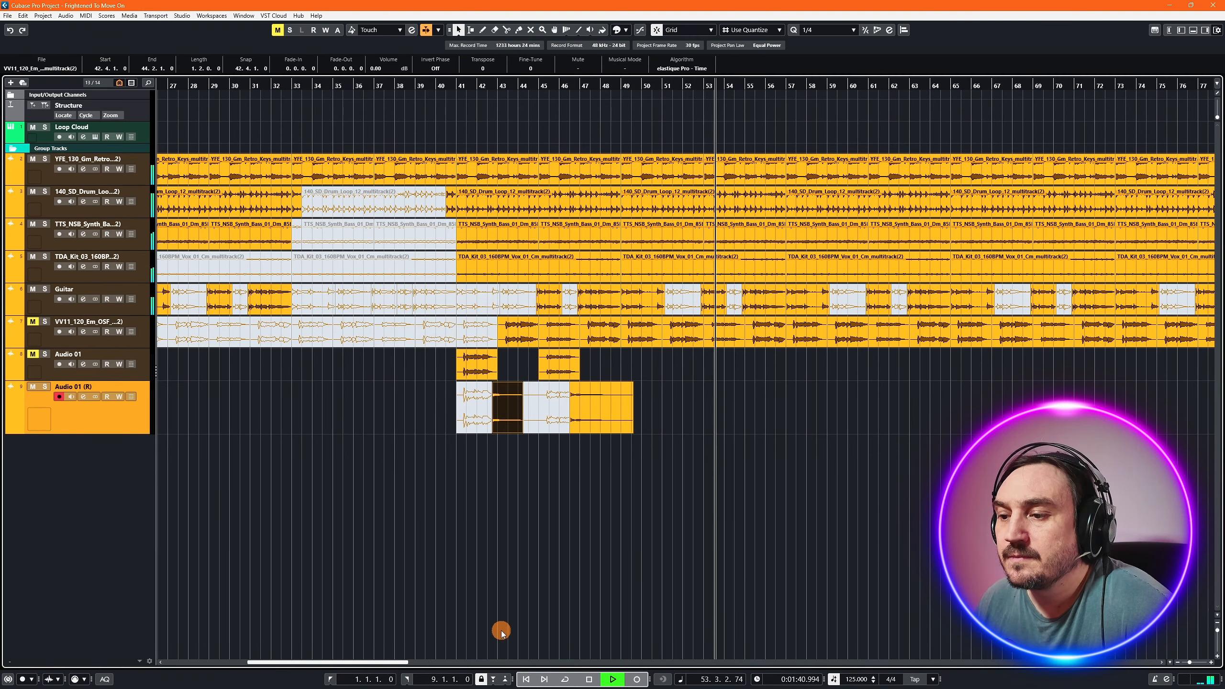
mouse_move(388, 662)
mouse_down()
mouse_move(336, 664)
mouse_move(392, 665)
mouse_up()
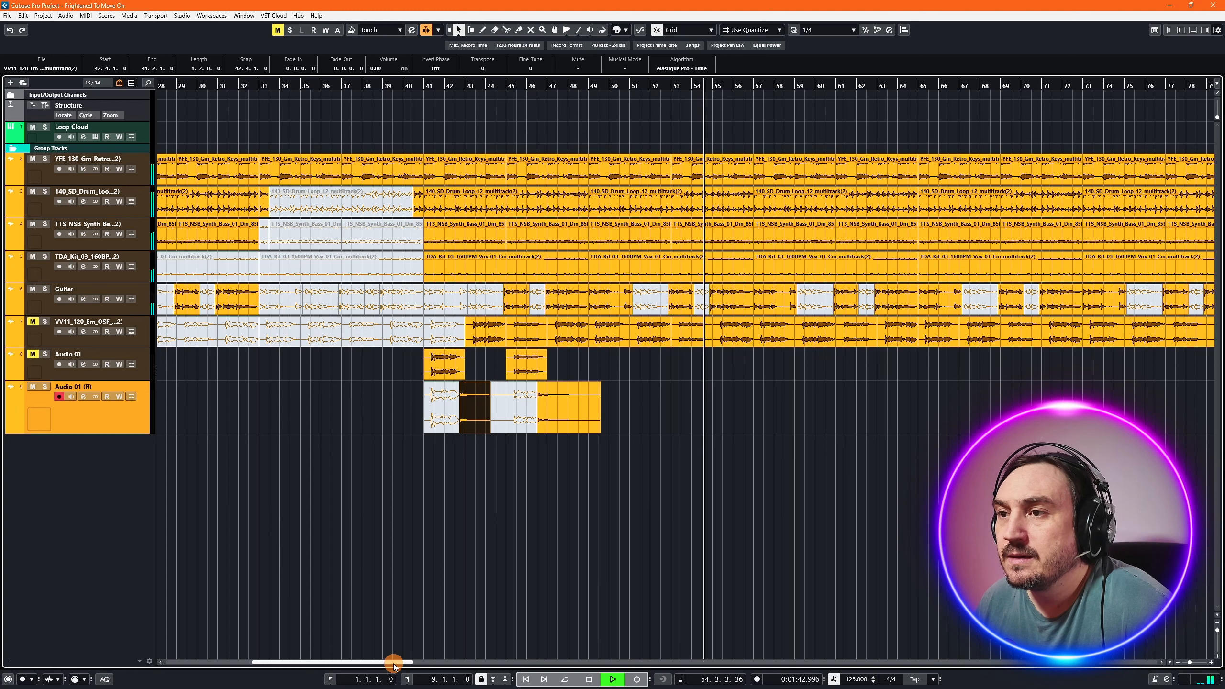
click(472, 409)
drag(472, 409, 517, 417)
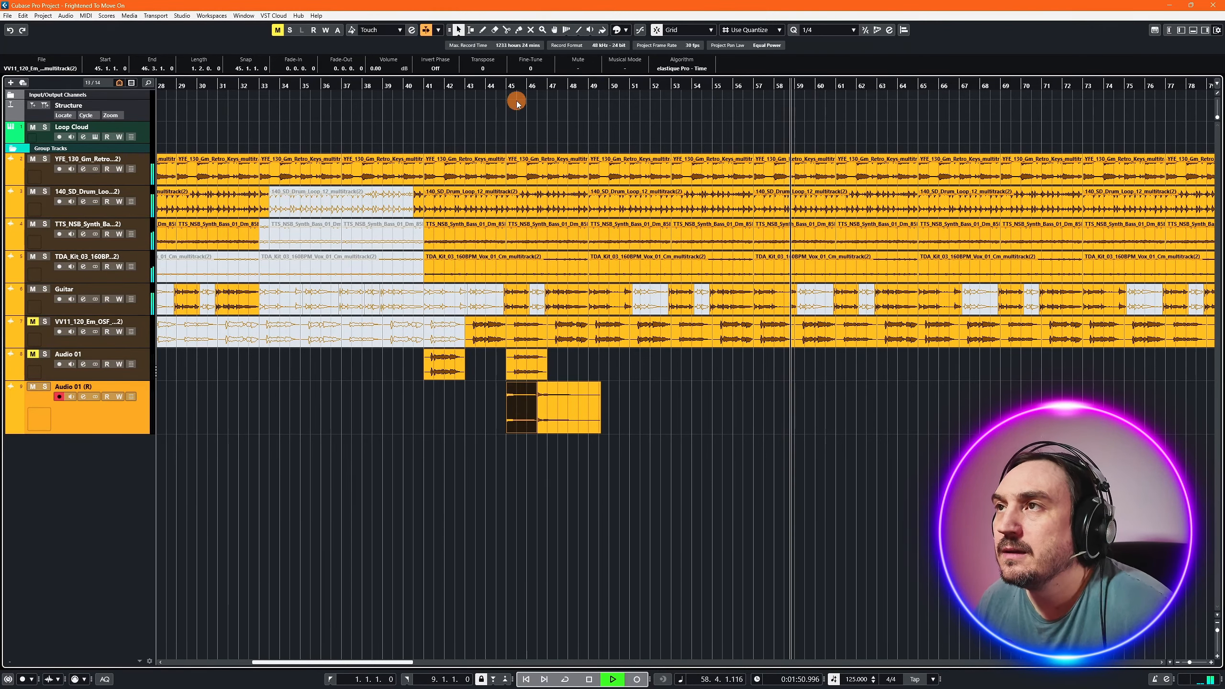
- Audition the joined tail pieces from bar 45, move them to start at 33.1.1.0, and trim the second one's end to 37.1.1.0
drag(514, 88, 513, 83)
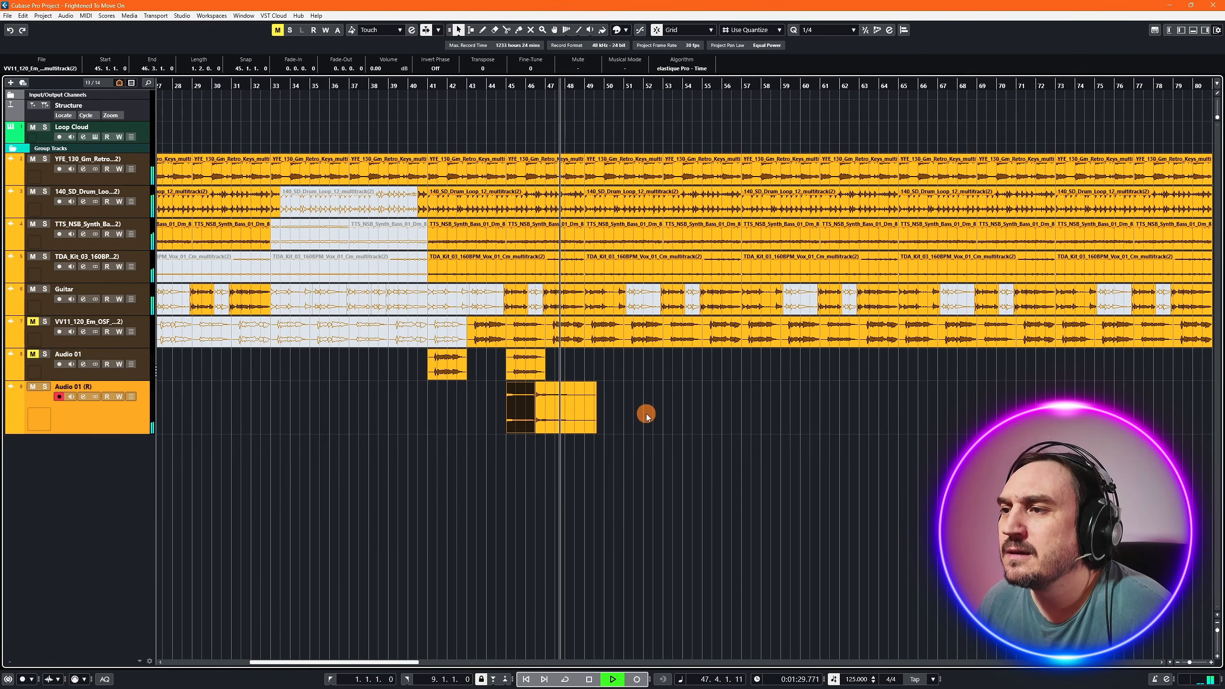
key(space)
click(518, 408)
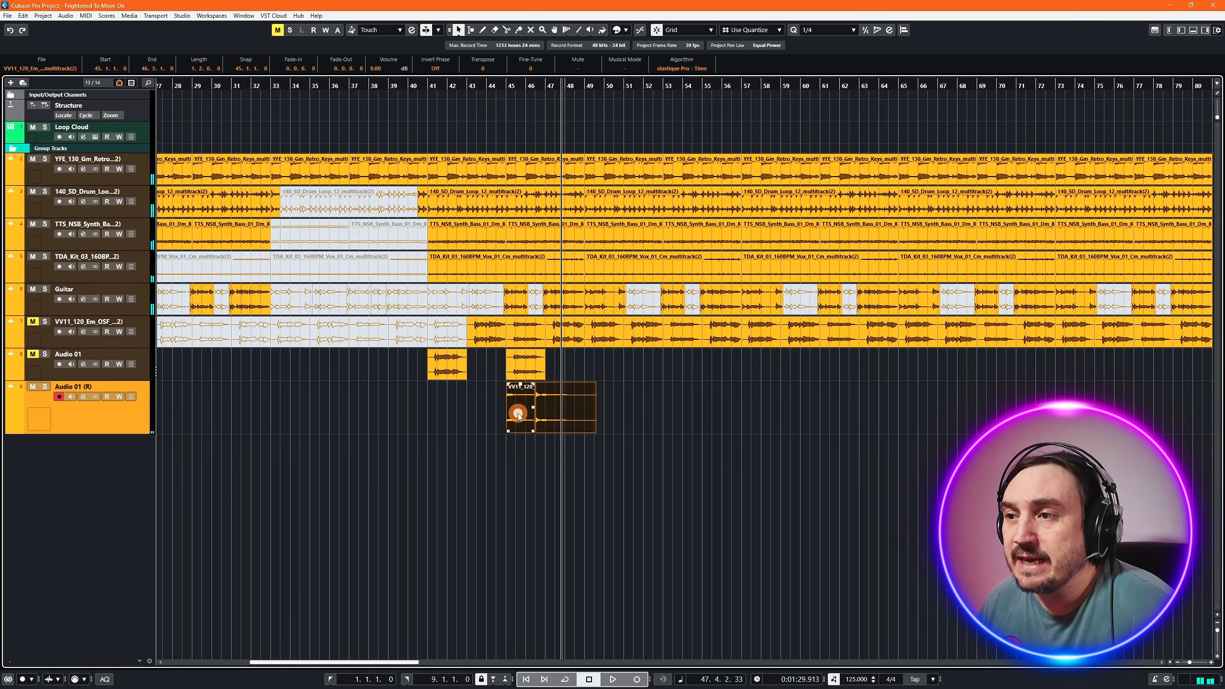
drag(517, 414, 283, 416)
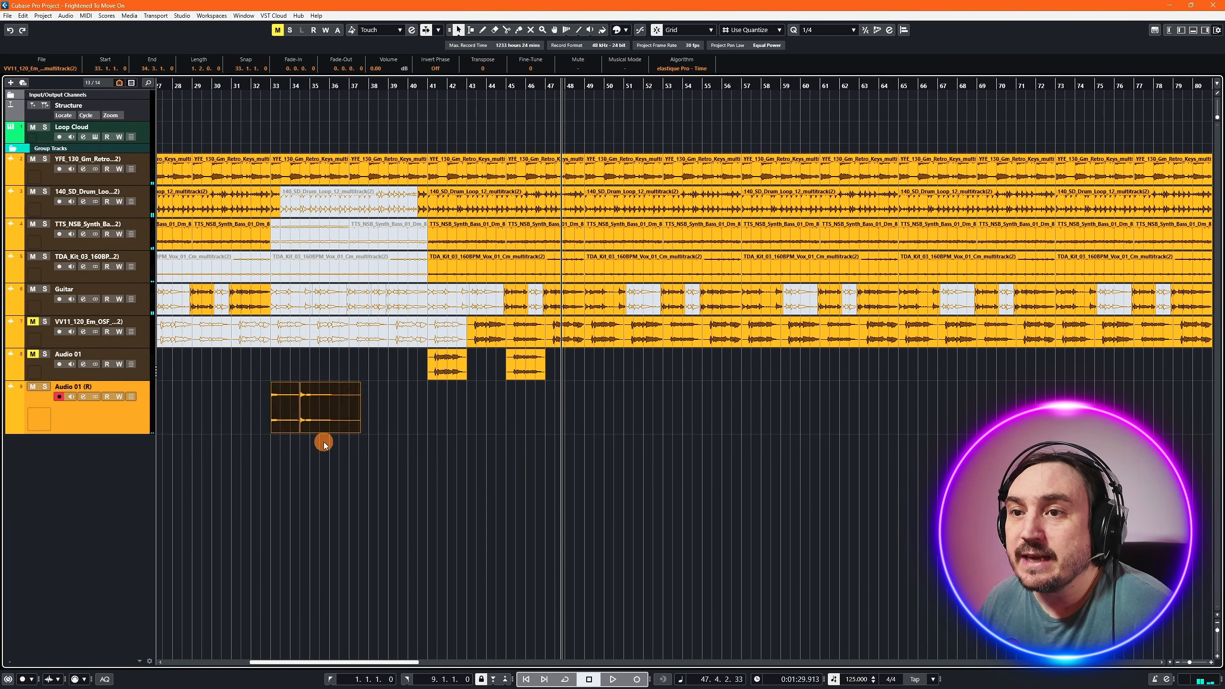
drag(360, 429, 348, 456)
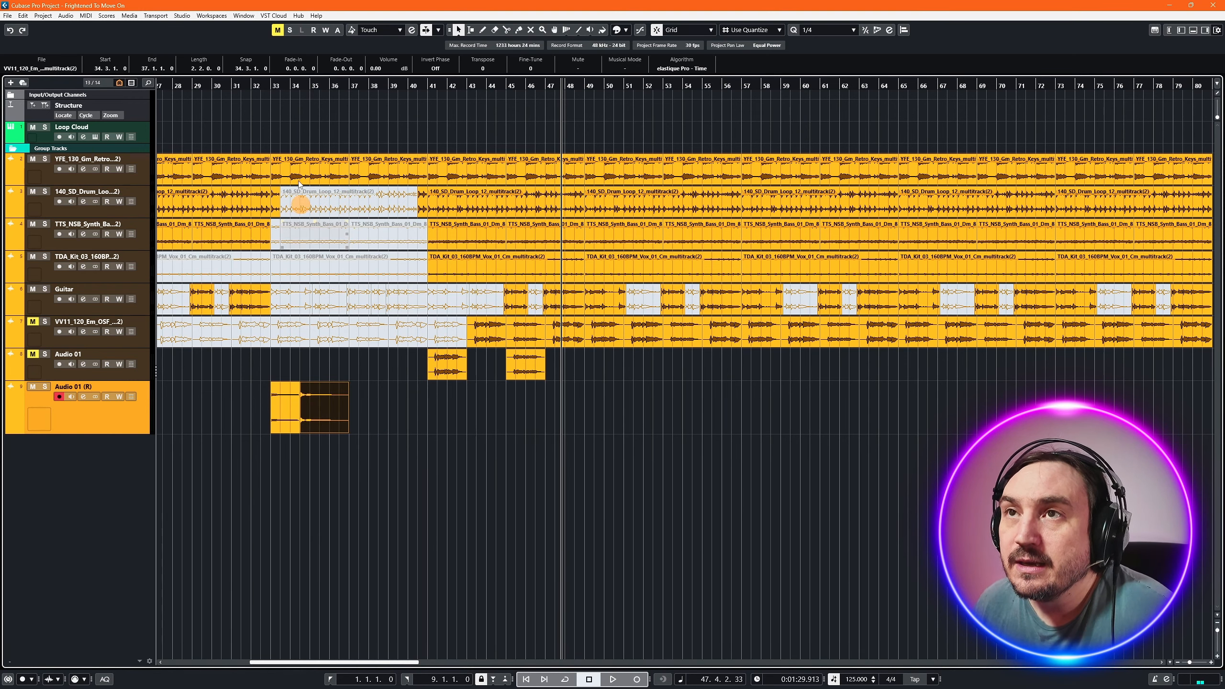
- Play from about bar 32 and shift the boundary between the two tail pieces to about 34.4.1.0
click(254, 85)
key(space)
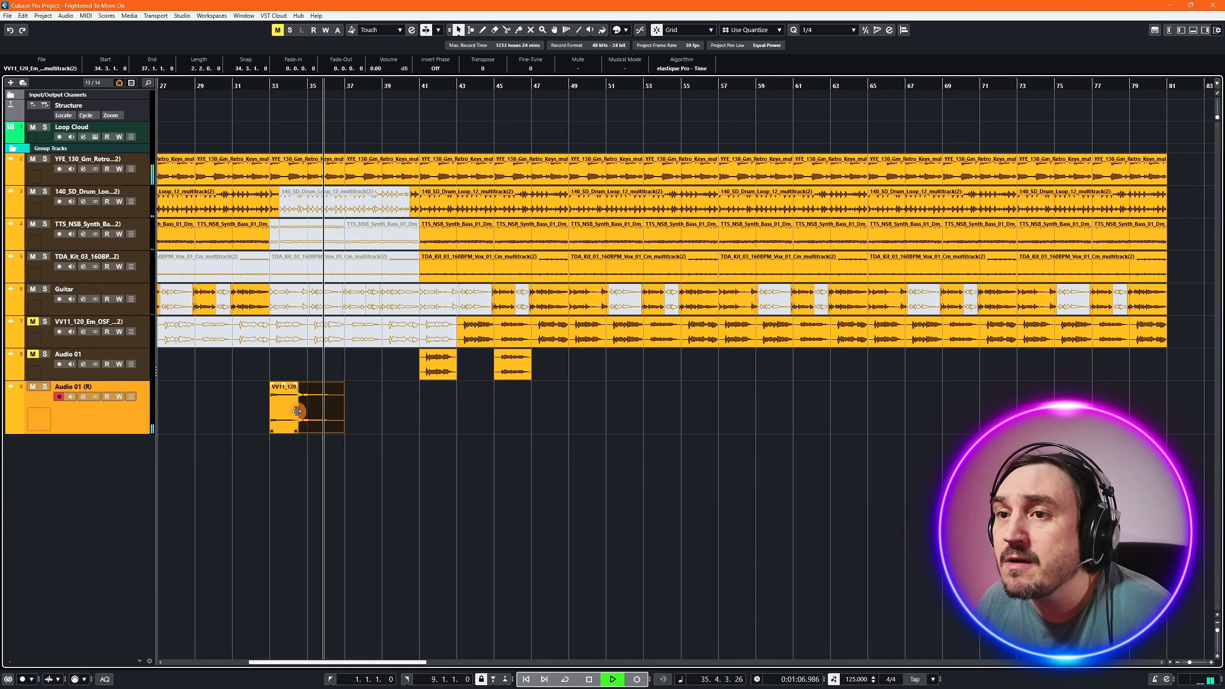
drag(298, 411, 320, 424)
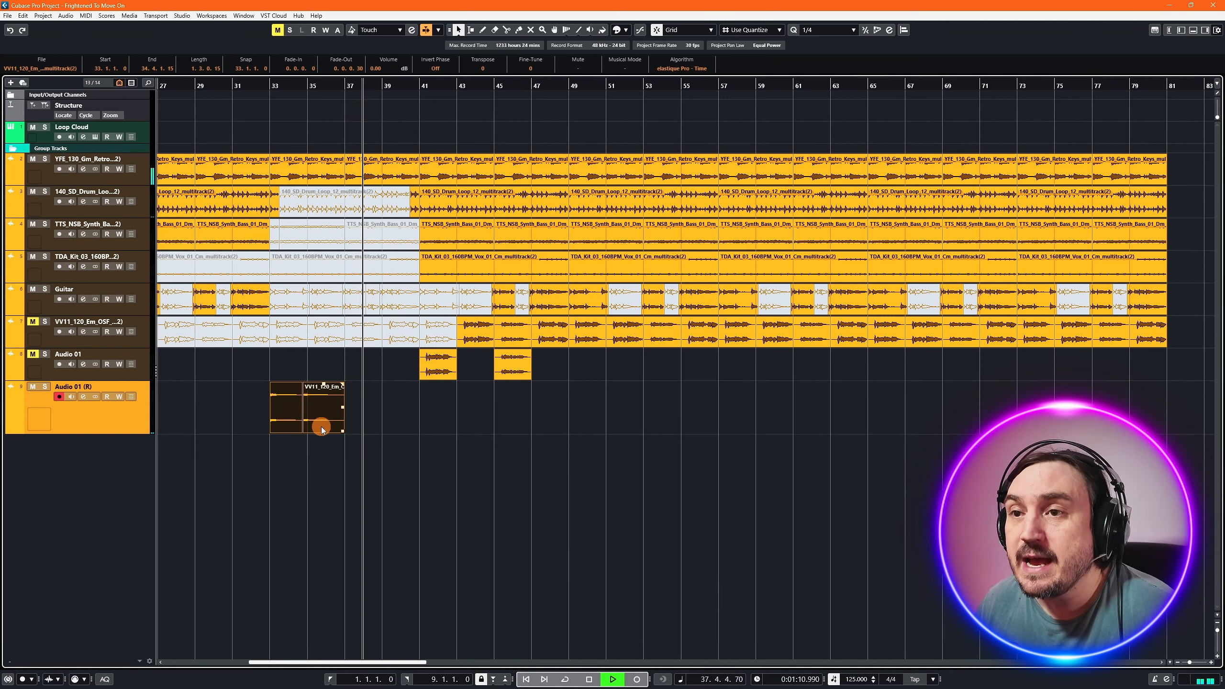
key(space)
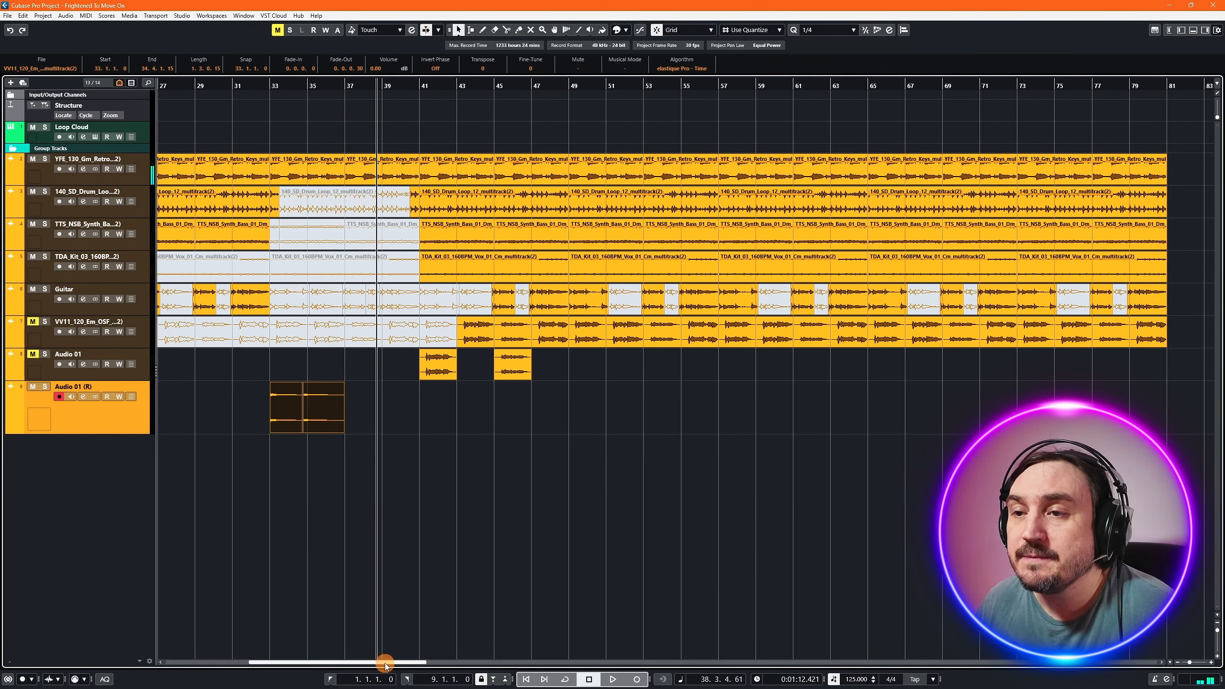
- Extend the first tail piece from 33.1.1.0 to 35.2.1.0 and crossfade its overlap with the second piece over 0.2.0.0
click(288, 418)
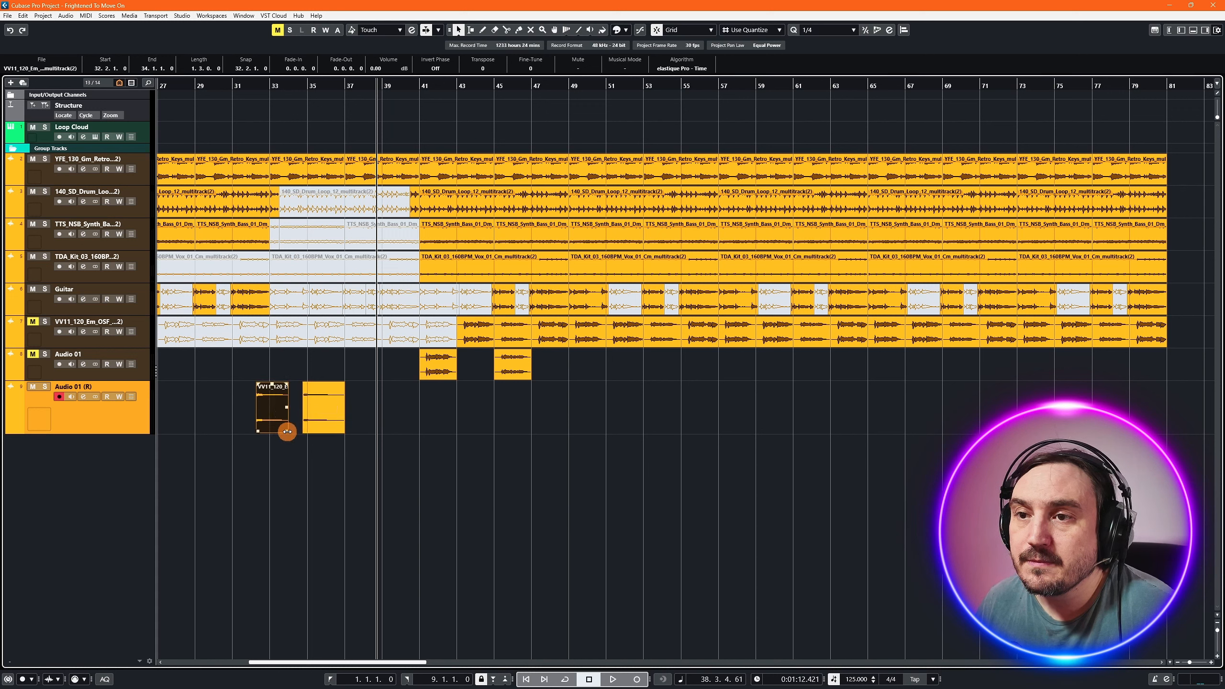
drag(287, 431, 308, 433)
click(301, 456)
drag(294, 447, 334, 414)
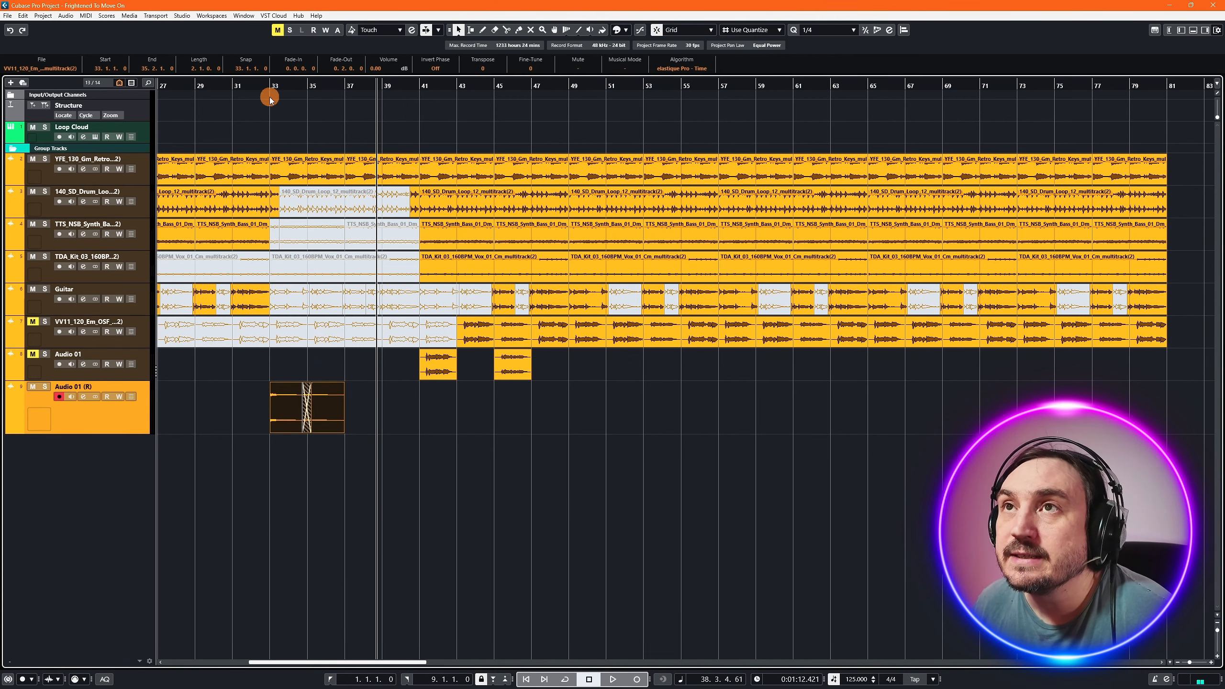
- Audition the crossfaded tail pieces from bar 33
drag(270, 97, 270, 92)
key(space)
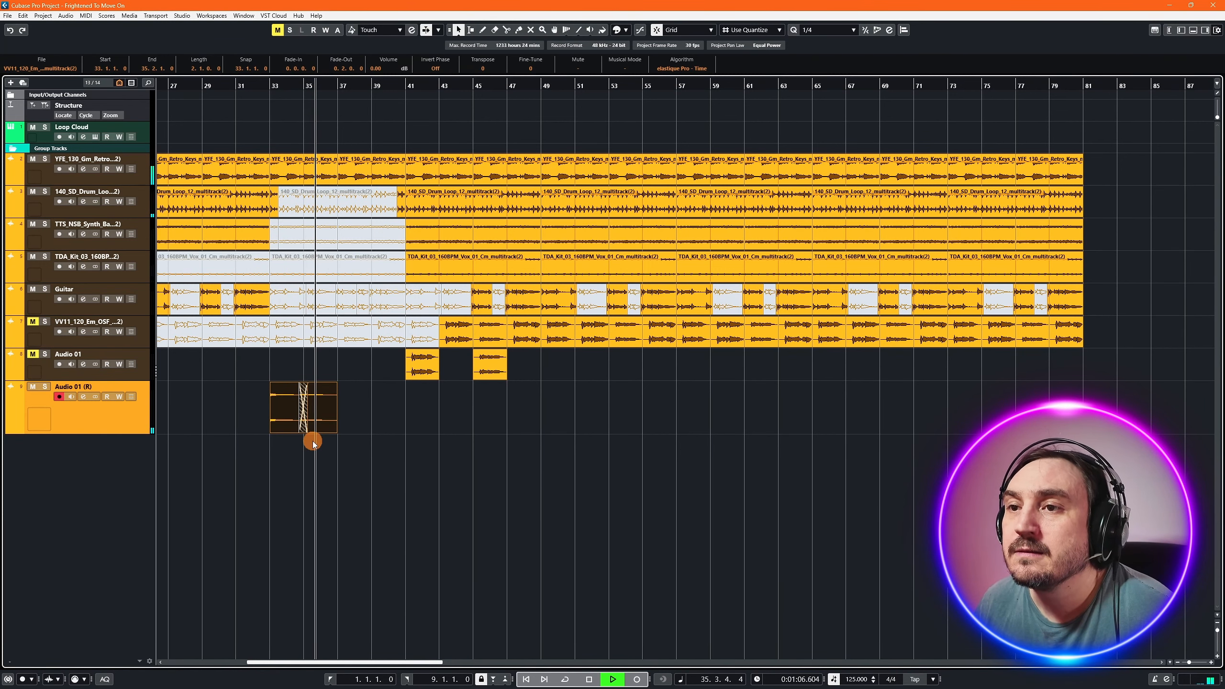
key(space)
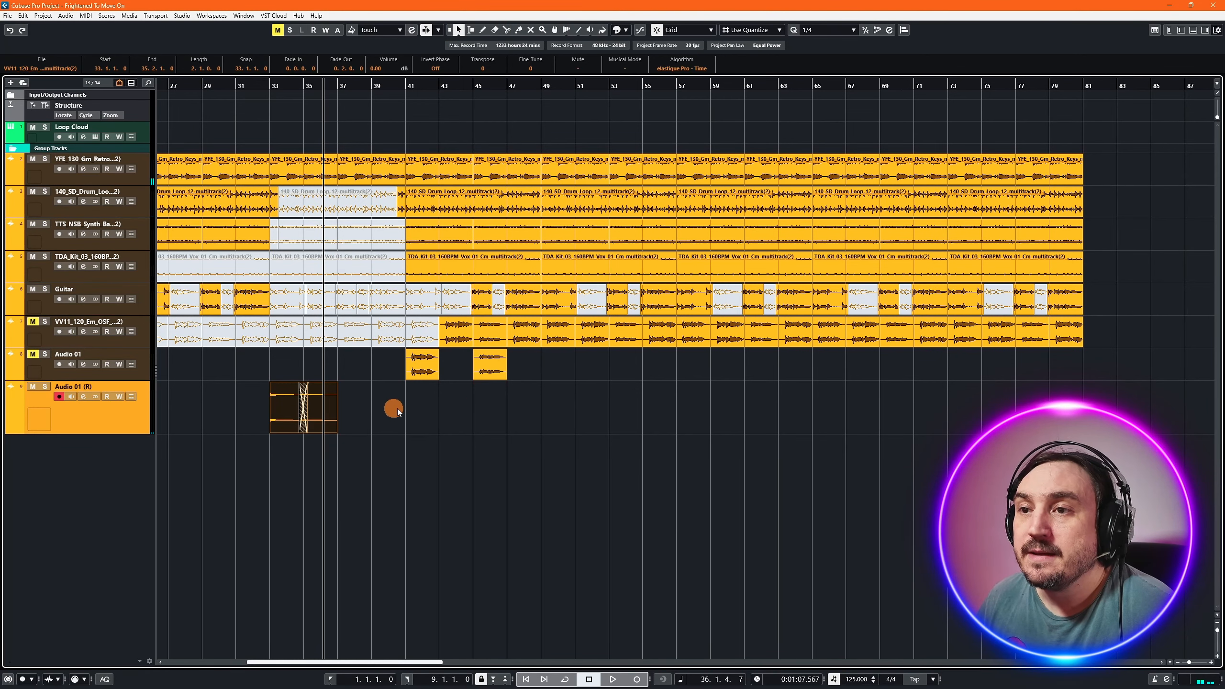
- Play from 32.3.1.0 and duplicate the crossfaded tail pair four times back to back, placing the last copy at 49.1.1.0
drag(266, 411, 679, 408)
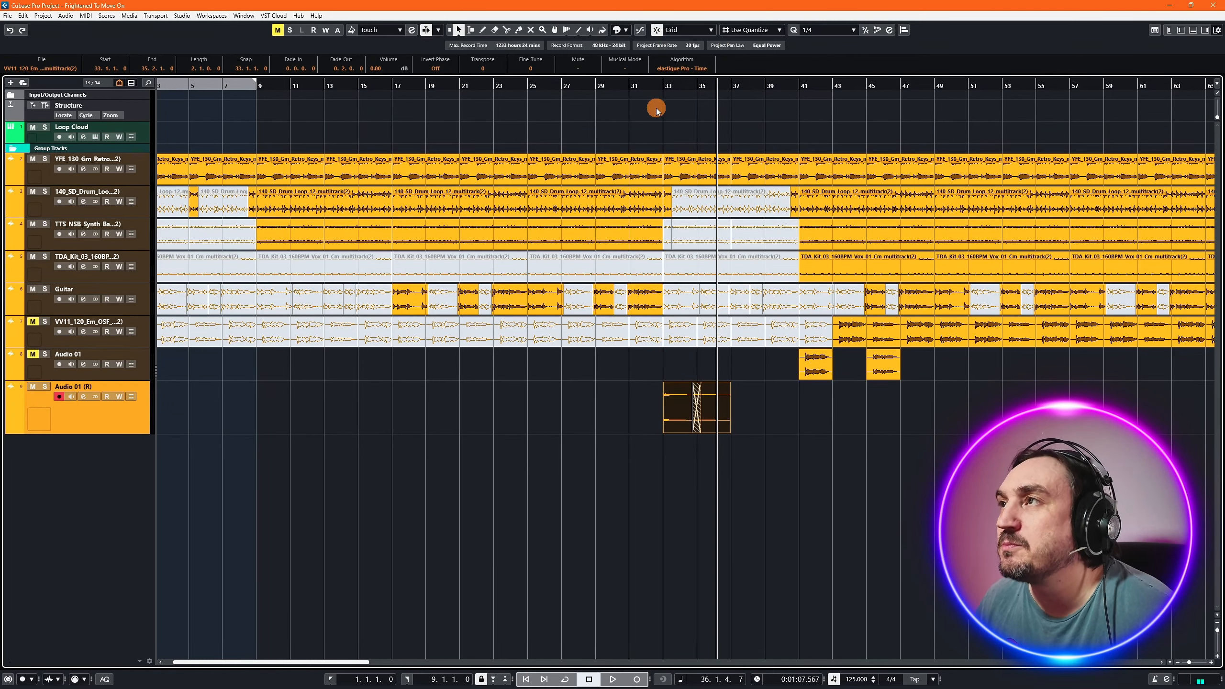
click(657, 85)
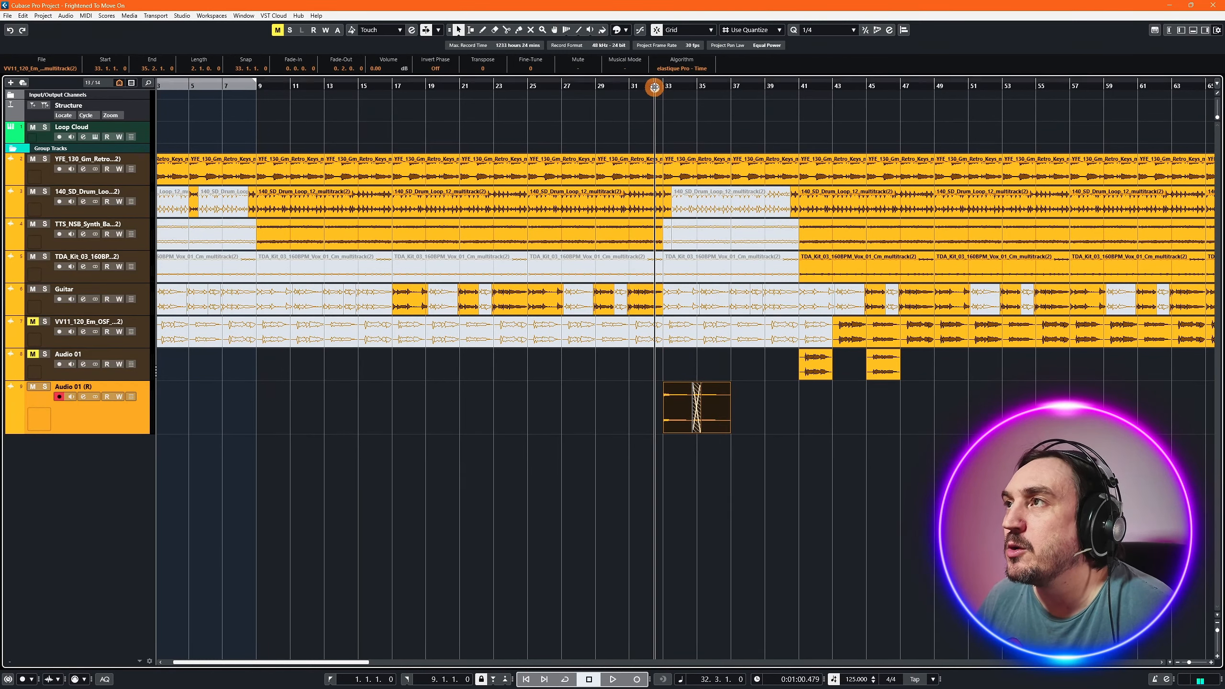
key(space)
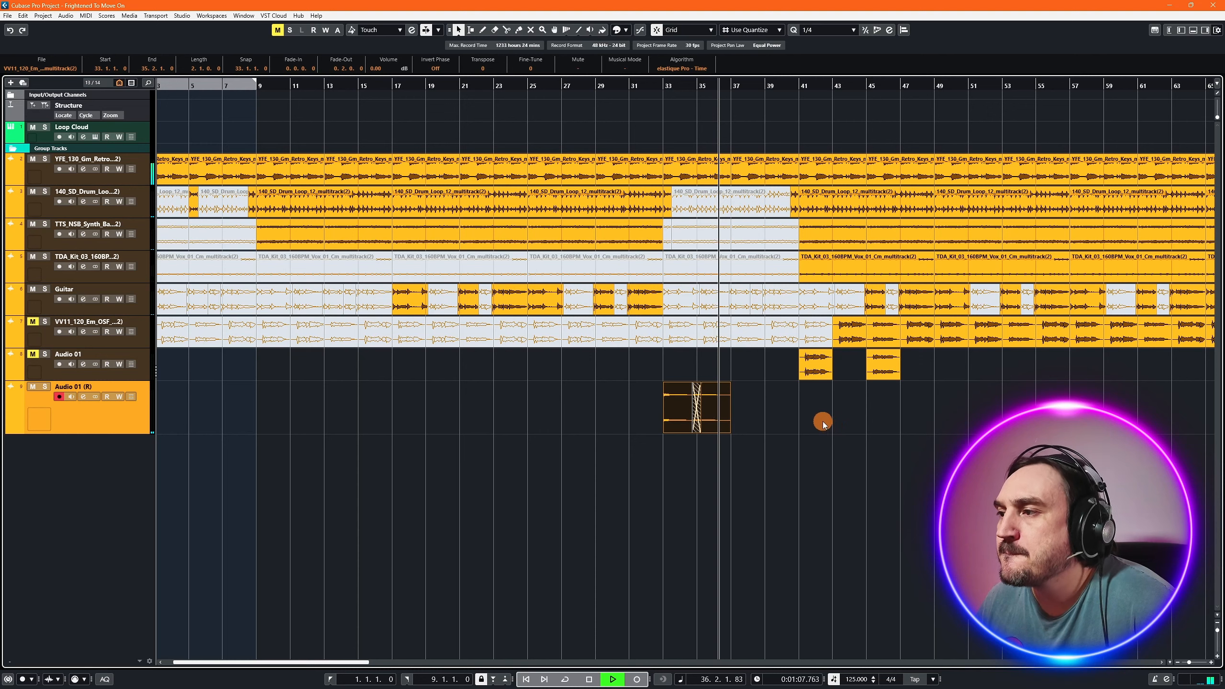
key(ctrl+d)
key(ctrl+d)
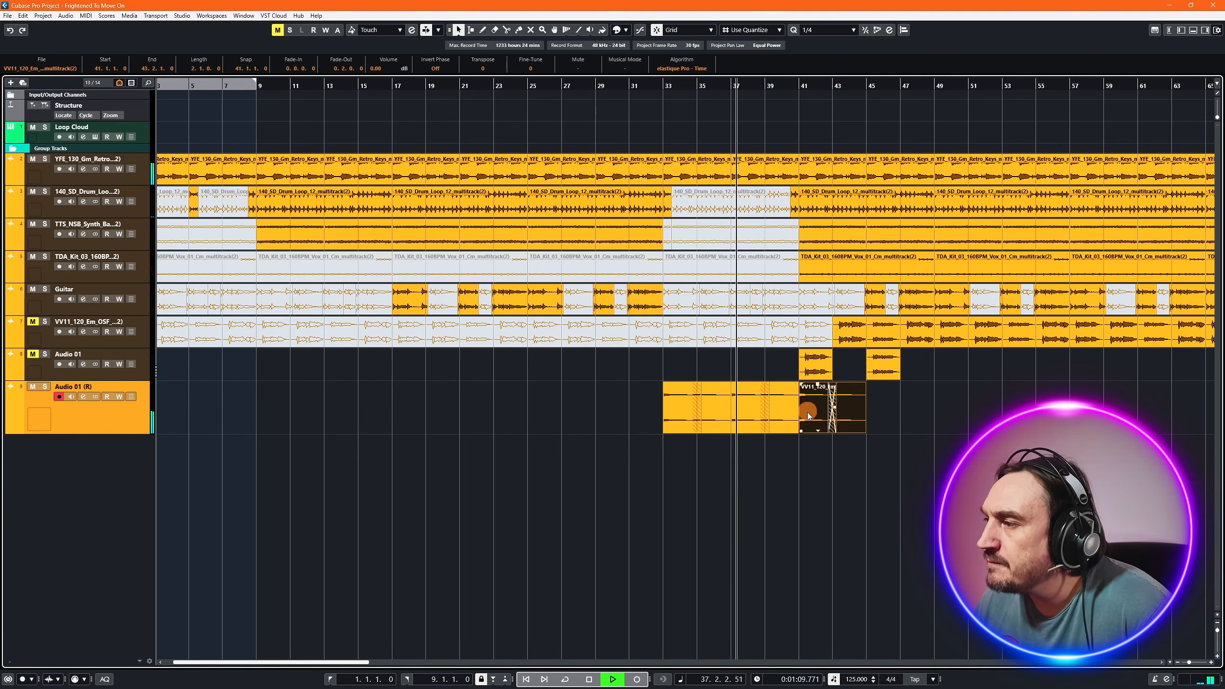
key(ctrl+d)
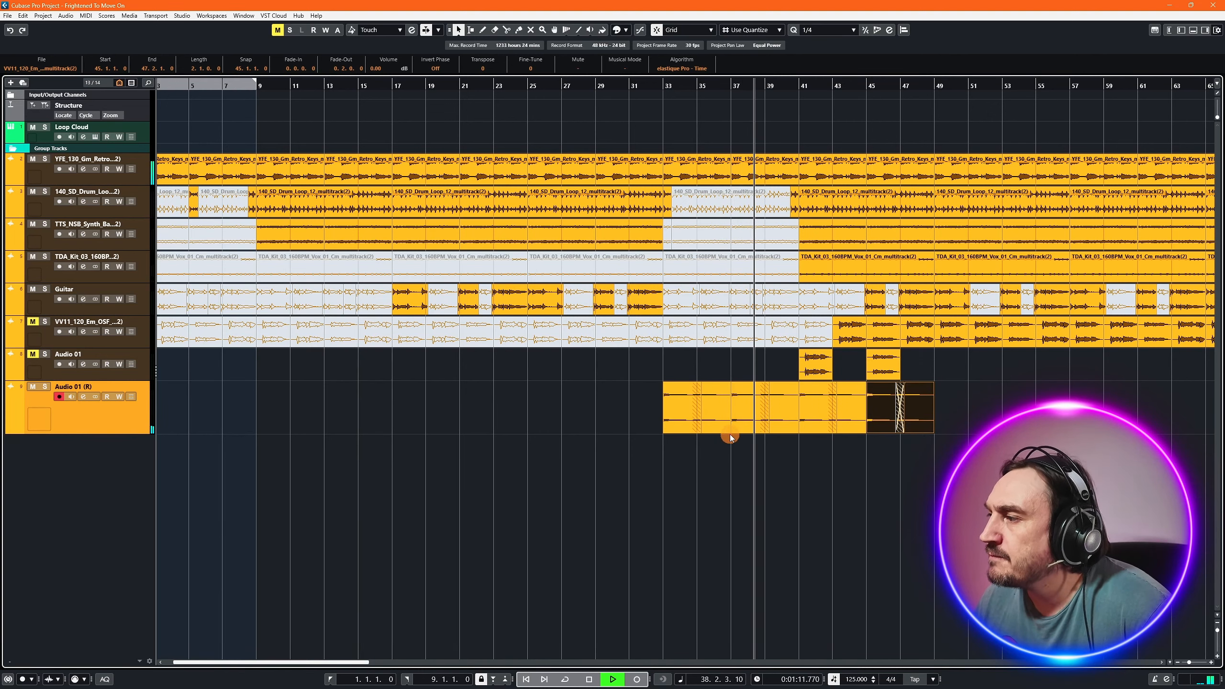
key(ctrl+d)
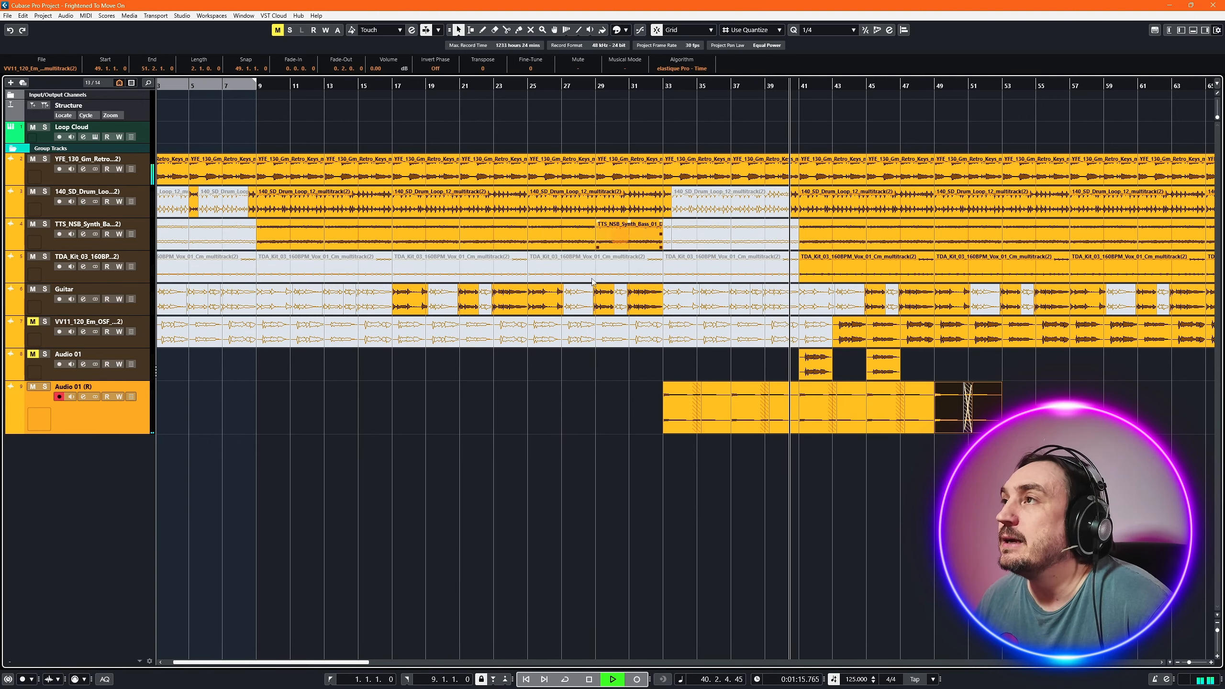
- Equalize Audio 01 (R): low -22.2 dB at 369.4 Hz, low-mid 6.5 dB at 1350 Hz, high-mid 1.4 dB at 2388 Hz, high -22.6 dB at 3259 Hz
click(1193, 30)
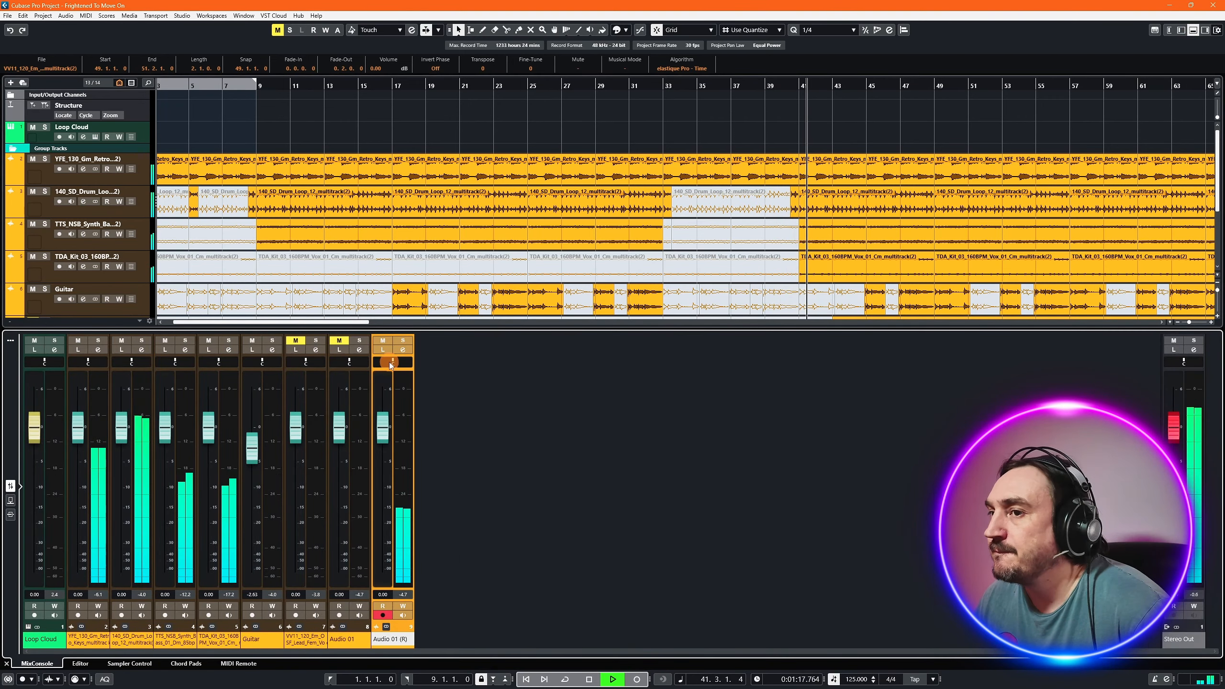
click(408, 350)
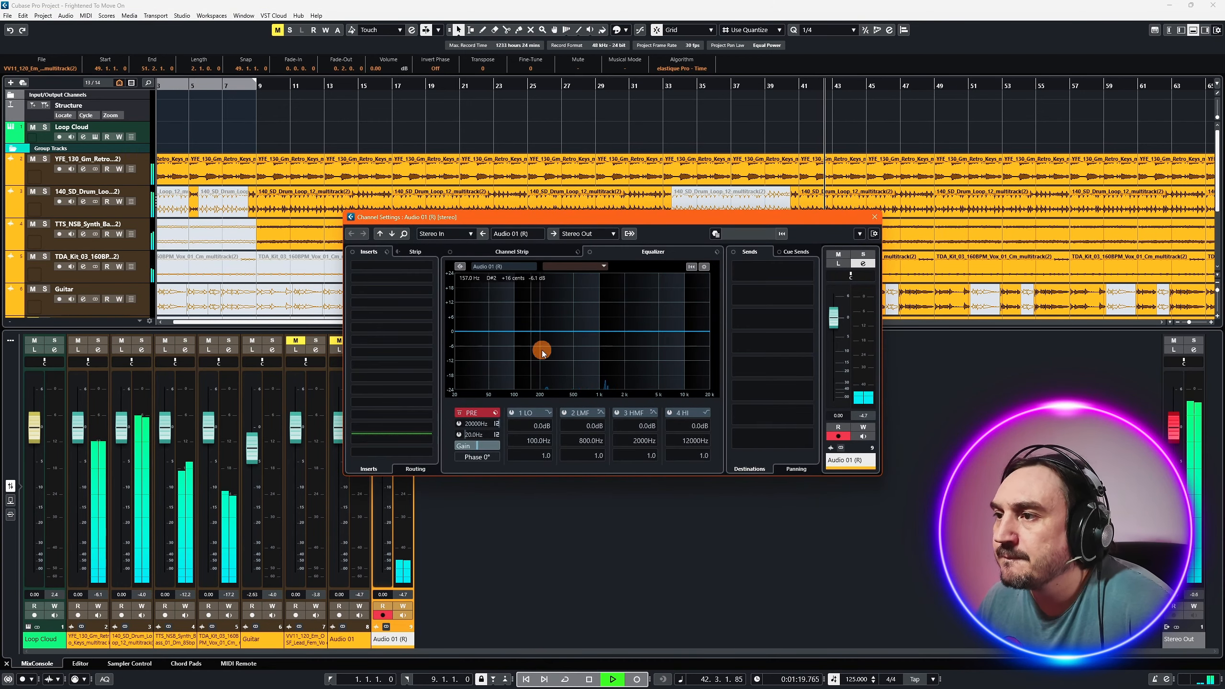
drag(585, 336, 544, 395)
drag(691, 332, 642, 386)
mouse_move(624, 331)
mouse_down()
mouse_move(615, 351)
mouse_move(630, 321)
mouse_move(607, 328)
mouse_move(610, 316)
mouse_move(631, 330)
mouse_up()
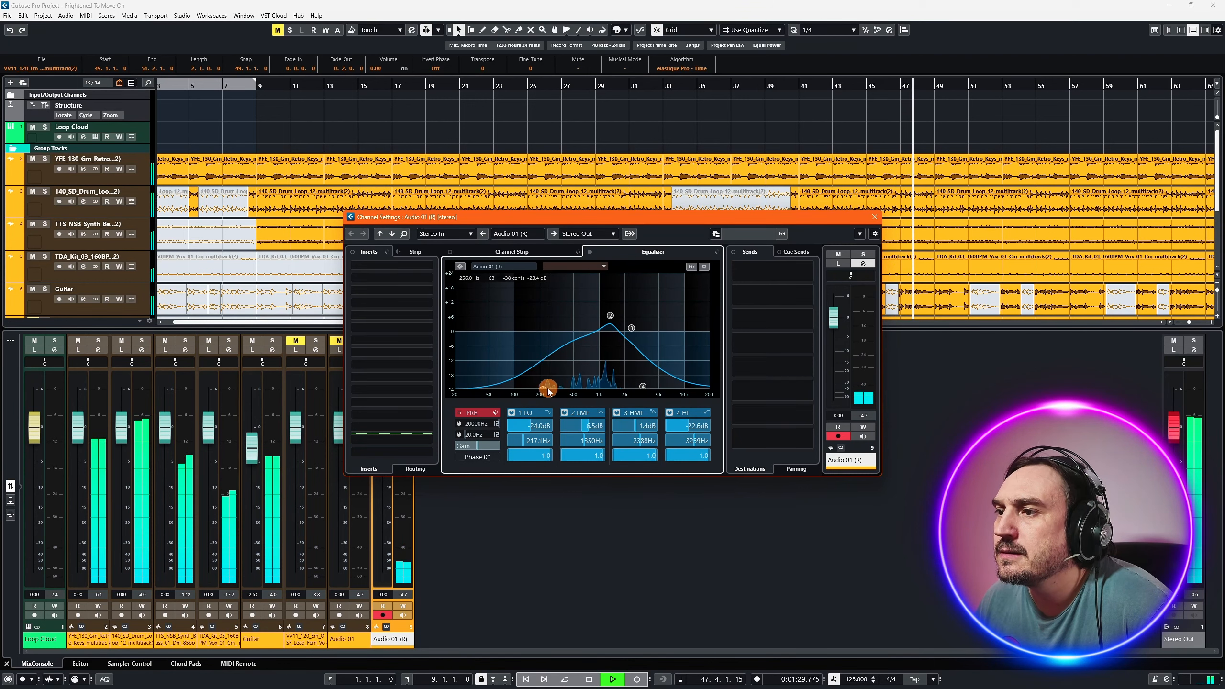
drag(544, 390, 563, 386)
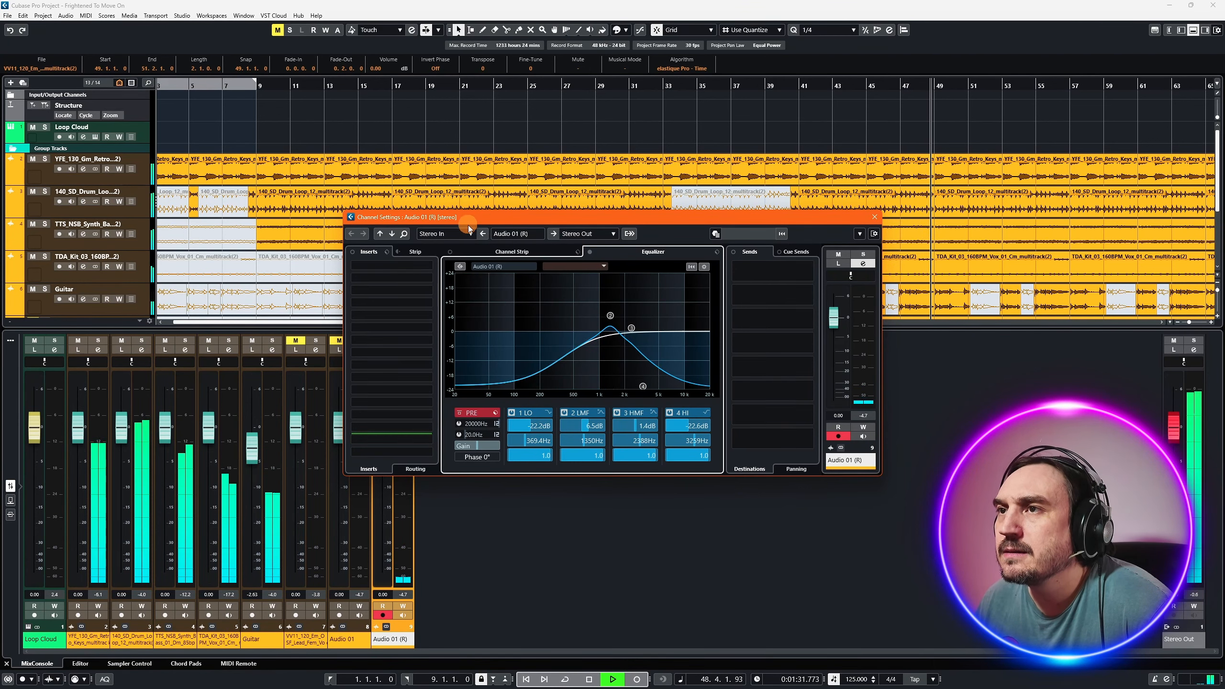
drag(468, 228, 562, 359)
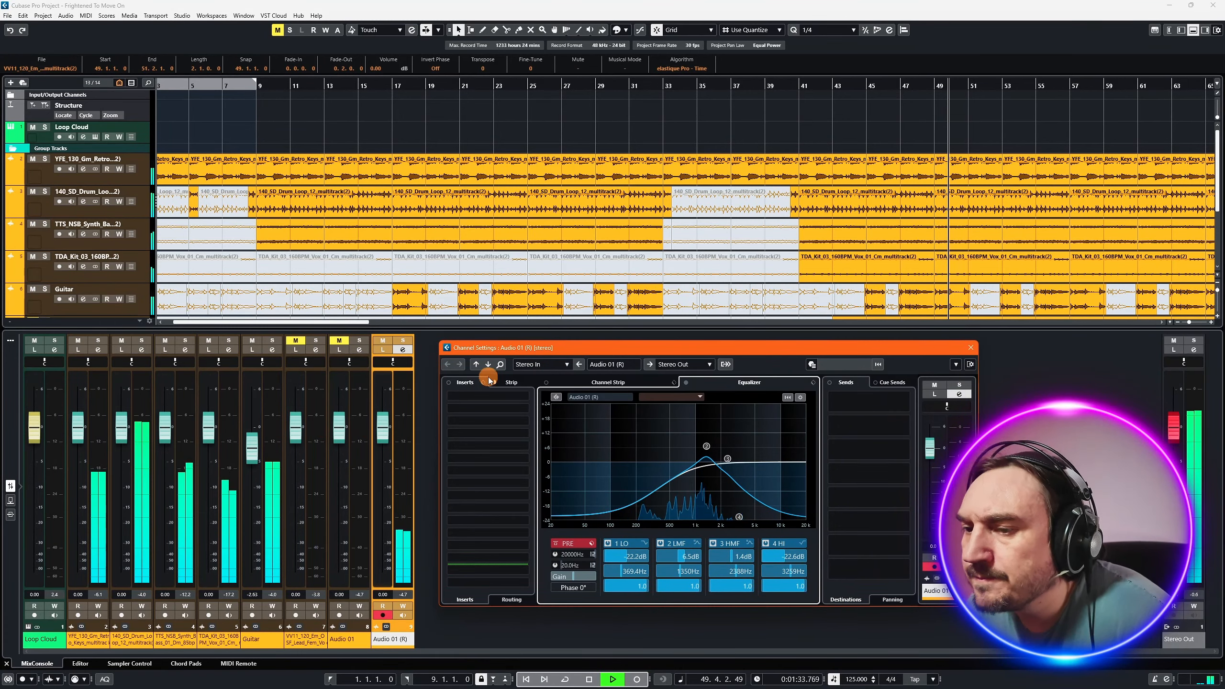
- Replay from about bar 33 and refine the tail EQ: low -22.0 dB at 734.1 Hz, high-mid 5.5 dB at 2826 Hz, high -22.0 dB at 2976 Hz
scroll(588, 255, down, 3)
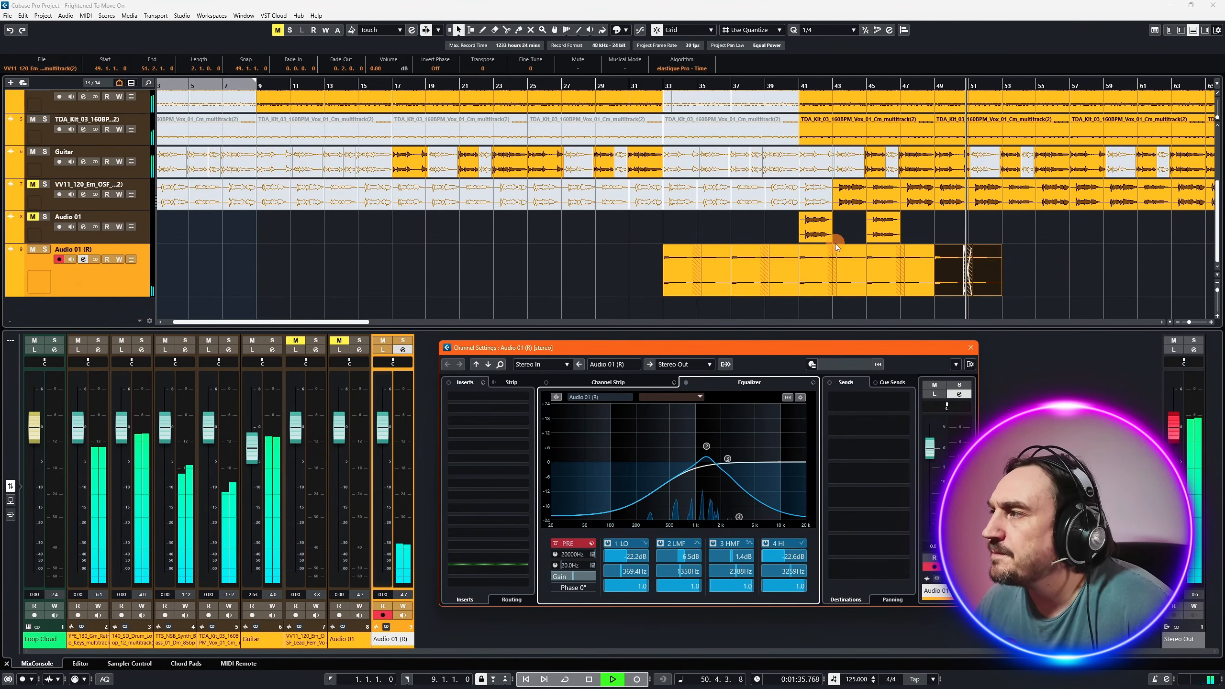
click(726, 273)
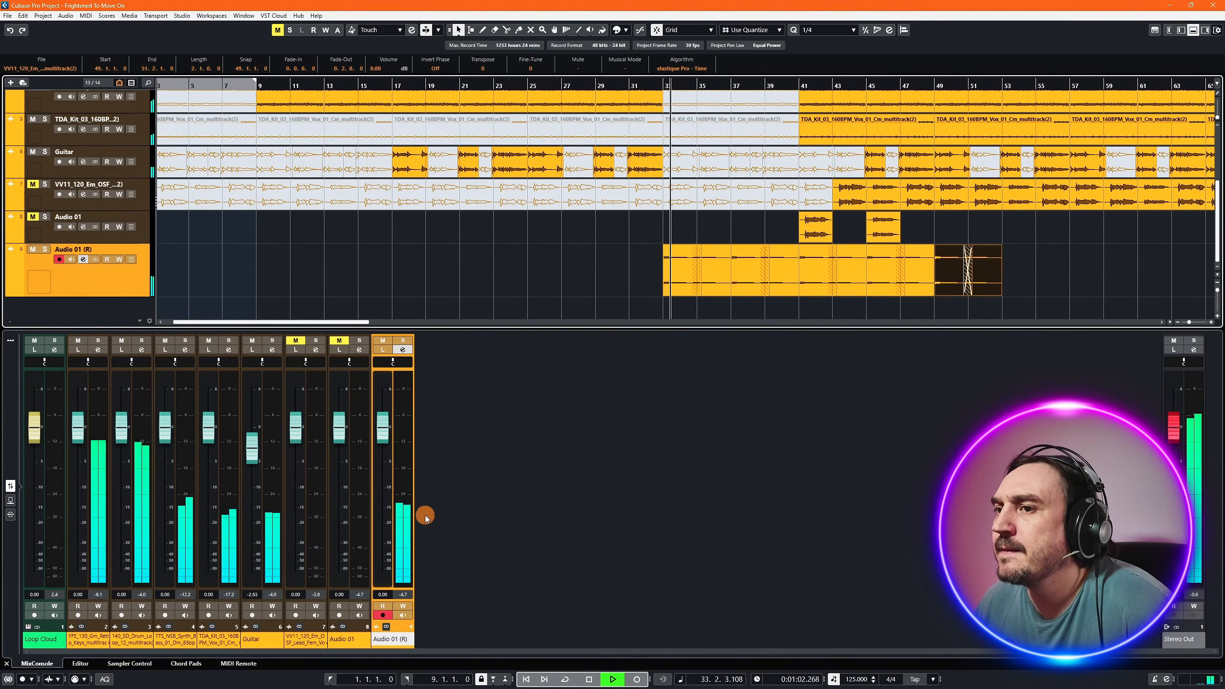
click(403, 348)
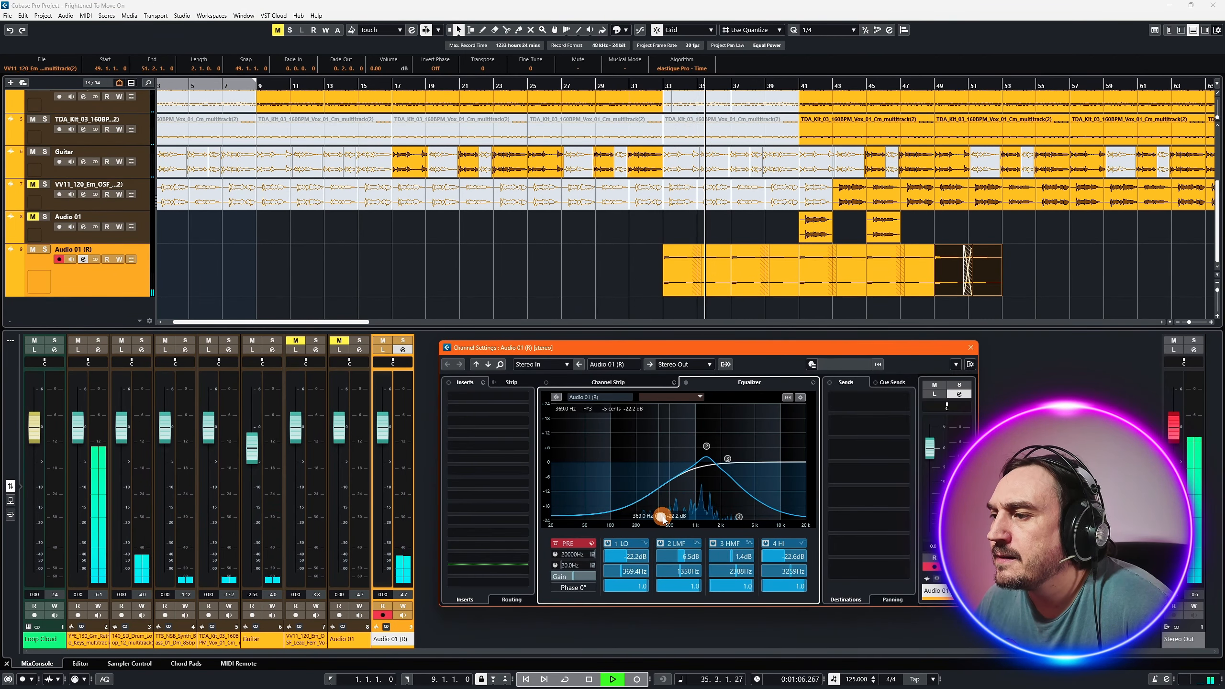
drag(662, 517, 736, 515)
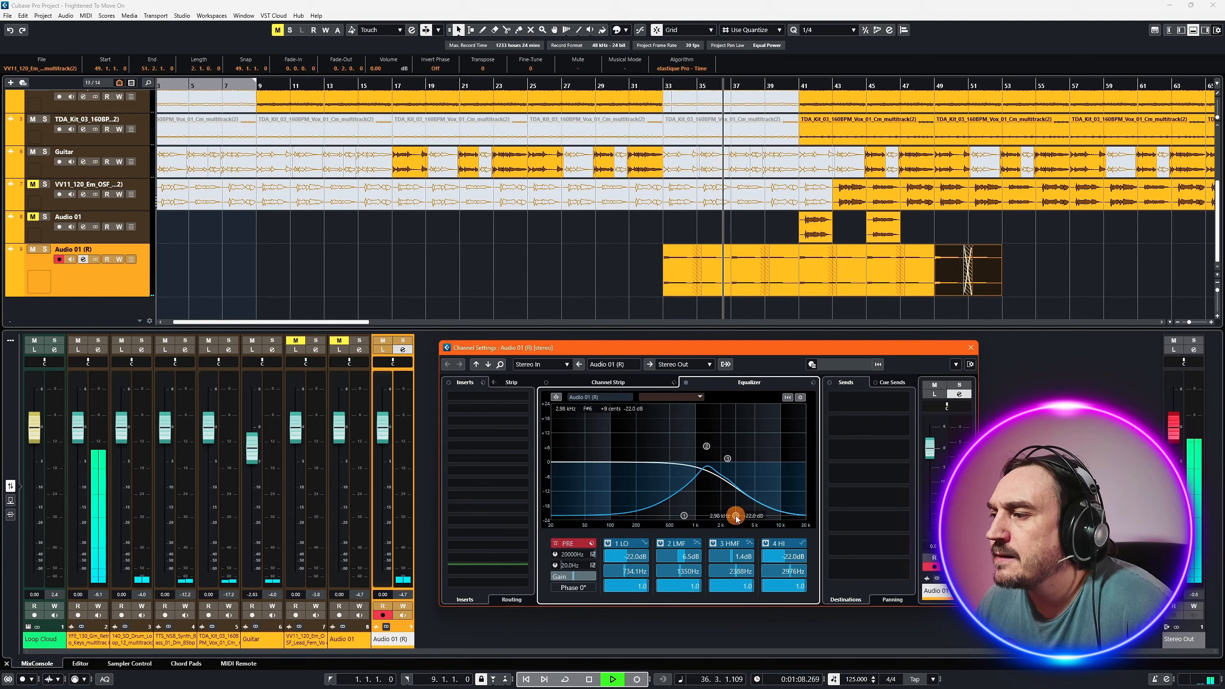
mouse_move(727, 459)
mouse_down()
mouse_move(716, 408)
mouse_move(734, 451)
mouse_up()
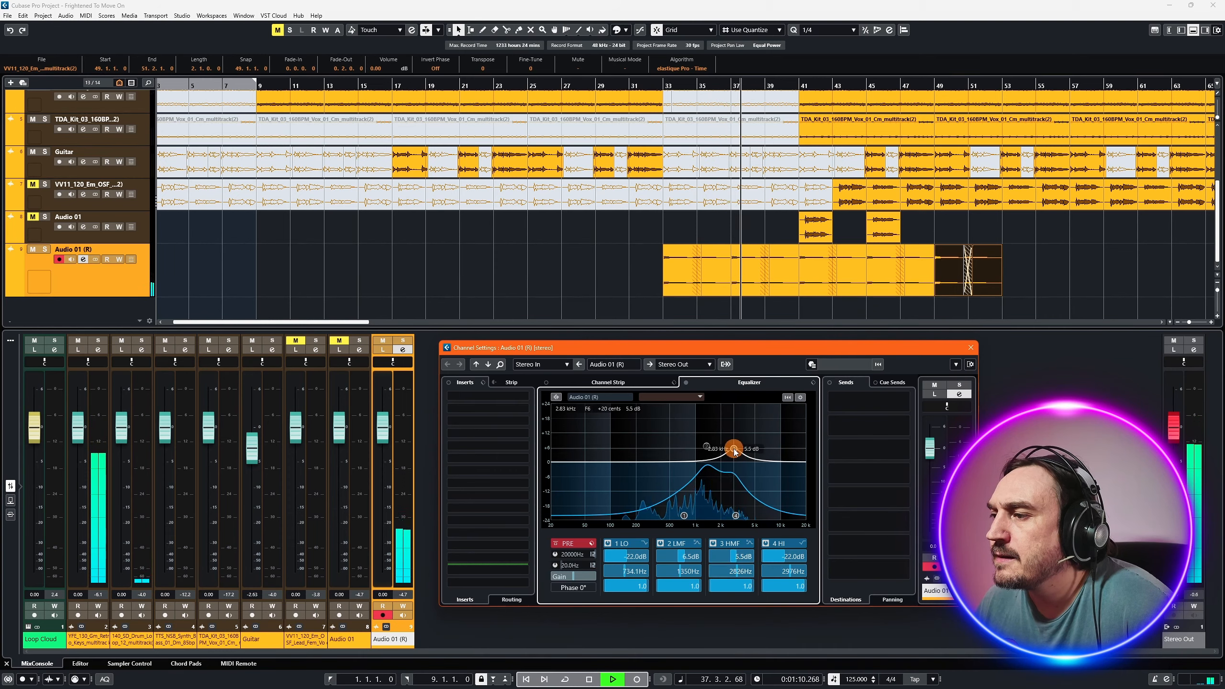
click(970, 347)
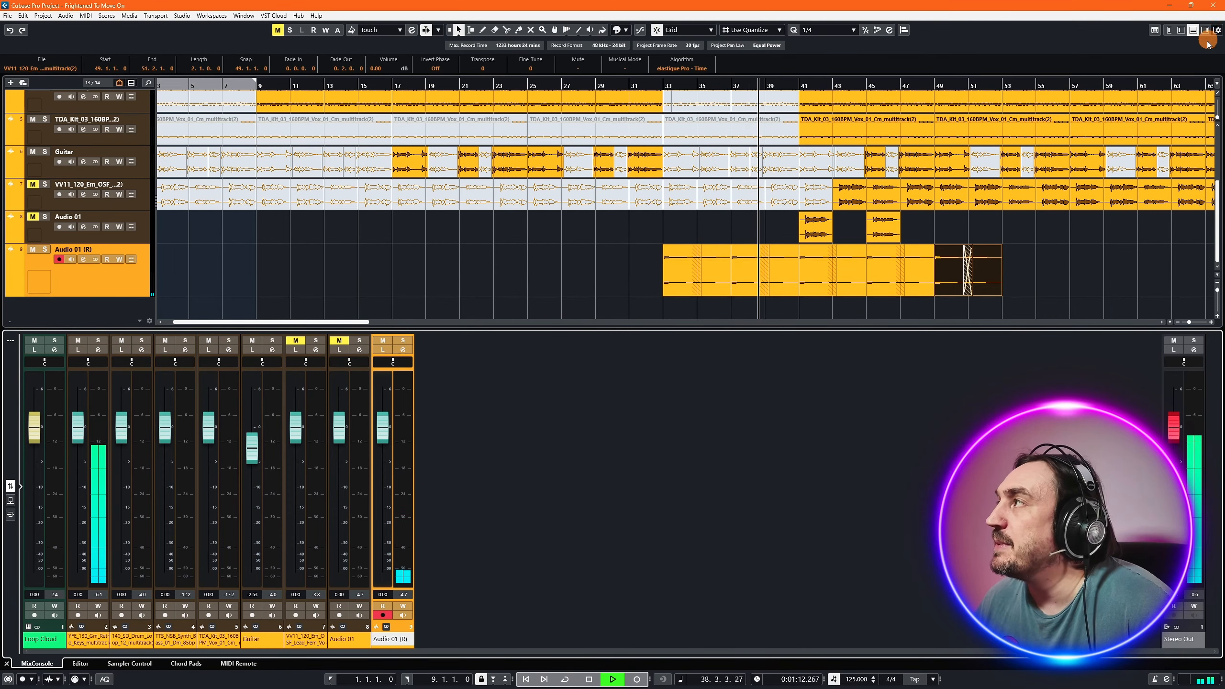
click(1194, 32)
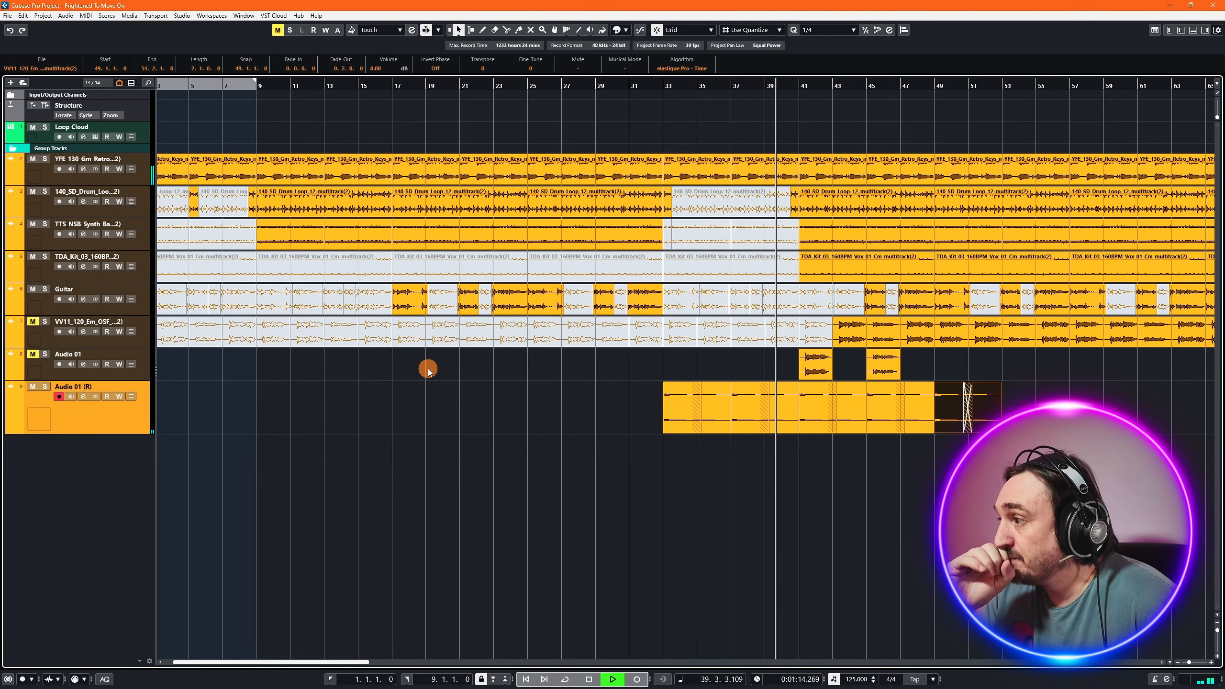
- Delete the last crossfaded tail pair, starting at 49.1.1.0, from the Audio 01 (R) track
drag(325, 662, 383, 662)
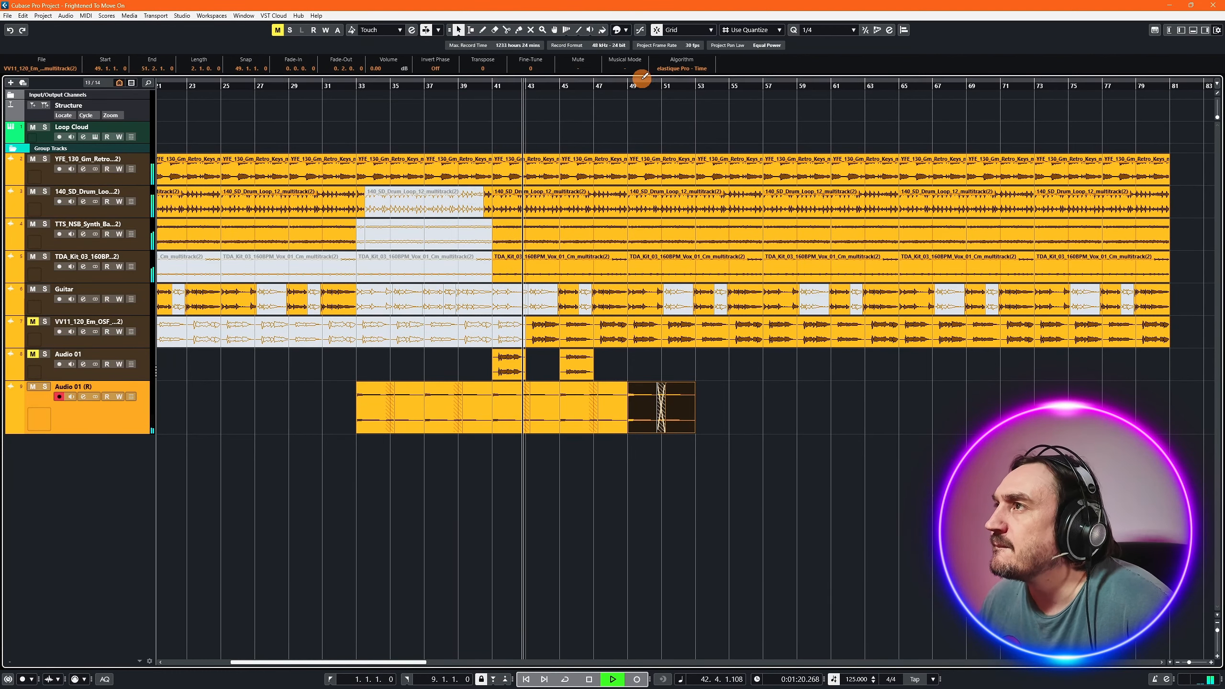
drag(795, 402, 379, 425)
click(771, 410)
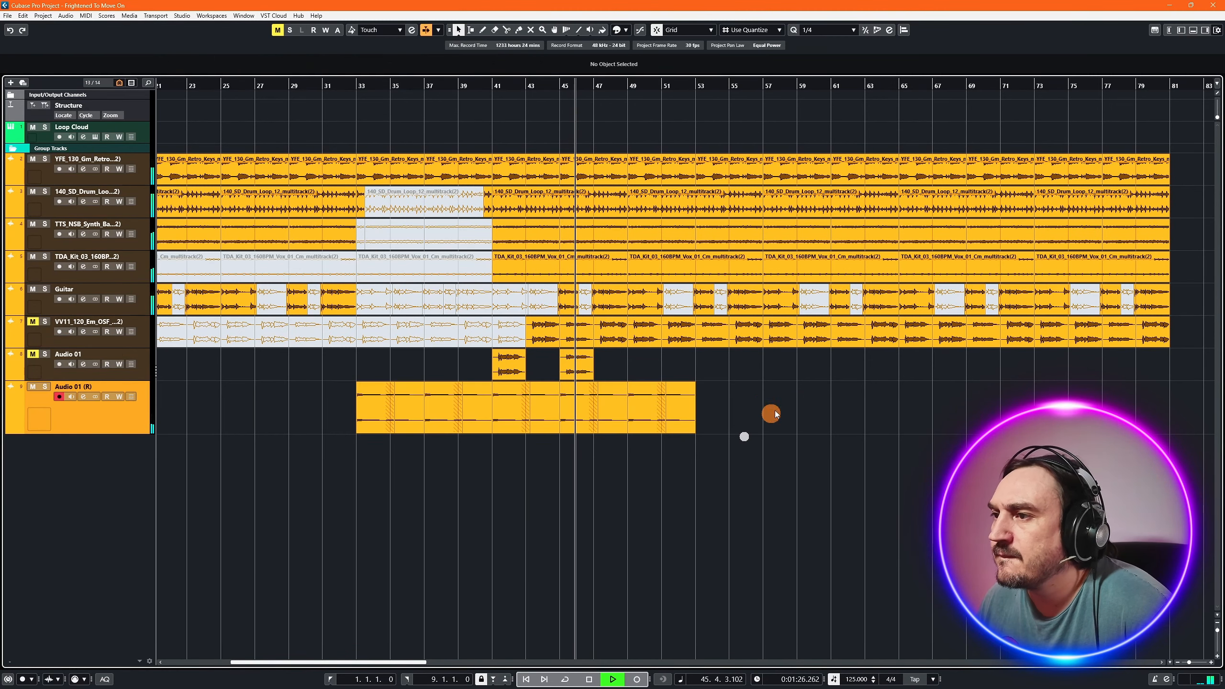
click(660, 431)
key(Delete)
- Duplicate the four remaining tail pairs three times in a row and delete the copies beyond bar 81
drag(754, 402, 371, 418)
key(ctrl+d)
key(ctrl+d)
key(ctrl+d)
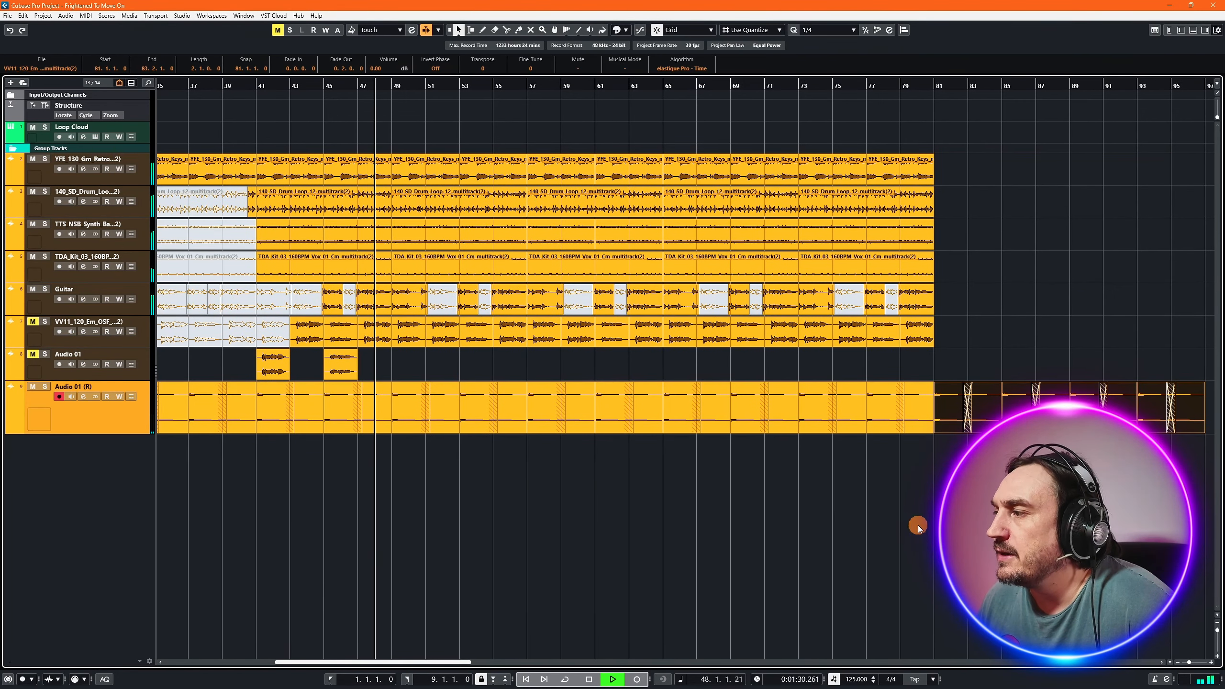
drag(952, 490, 1189, 393)
key(Delete)
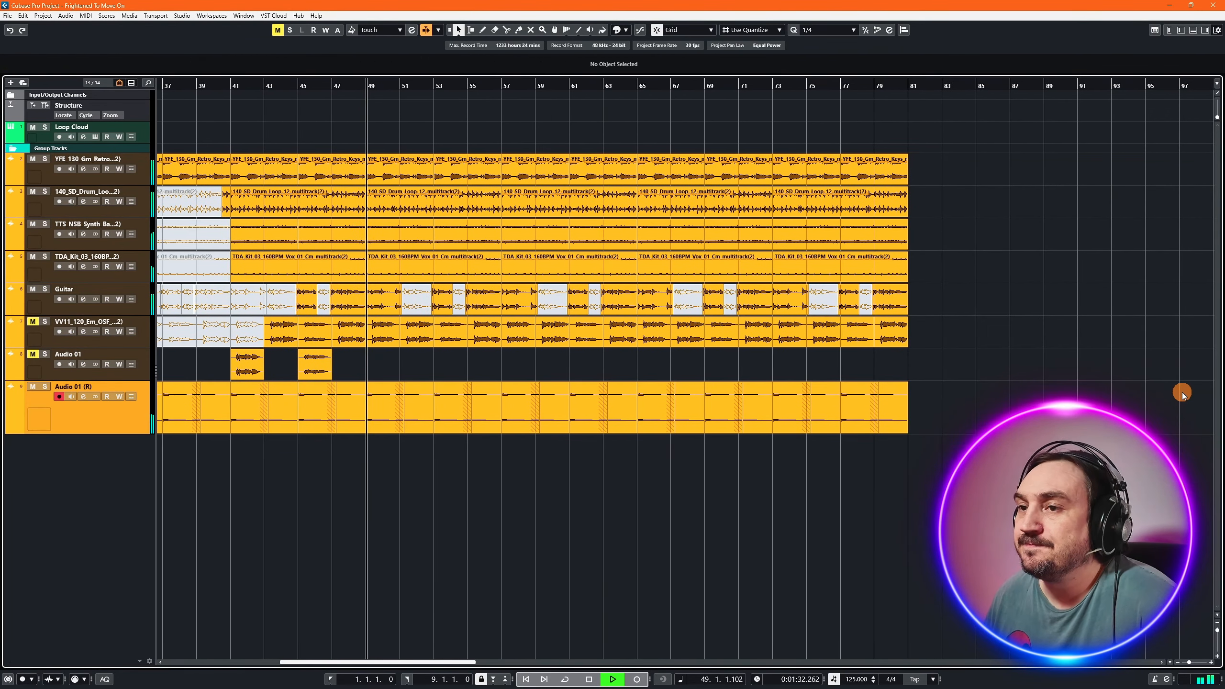
- Lower the Audio 01 (R) channel volume to about -1.6 dB in the mixer
drag(456, 661, 440, 646)
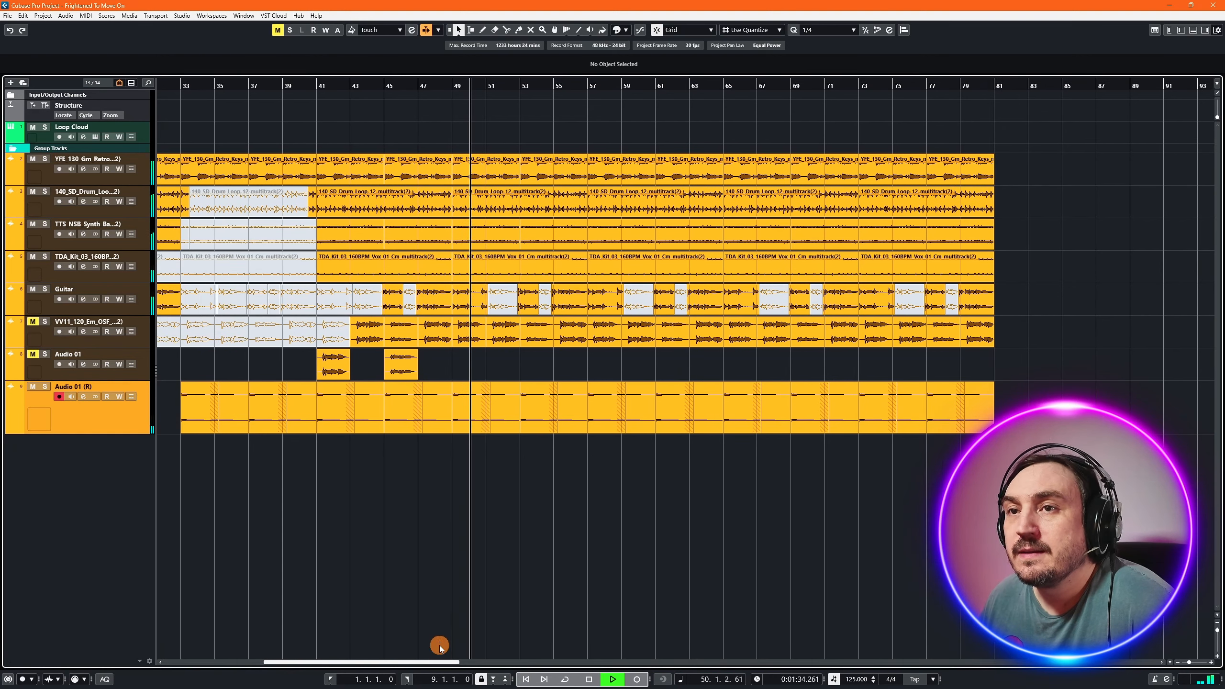
click(1193, 31)
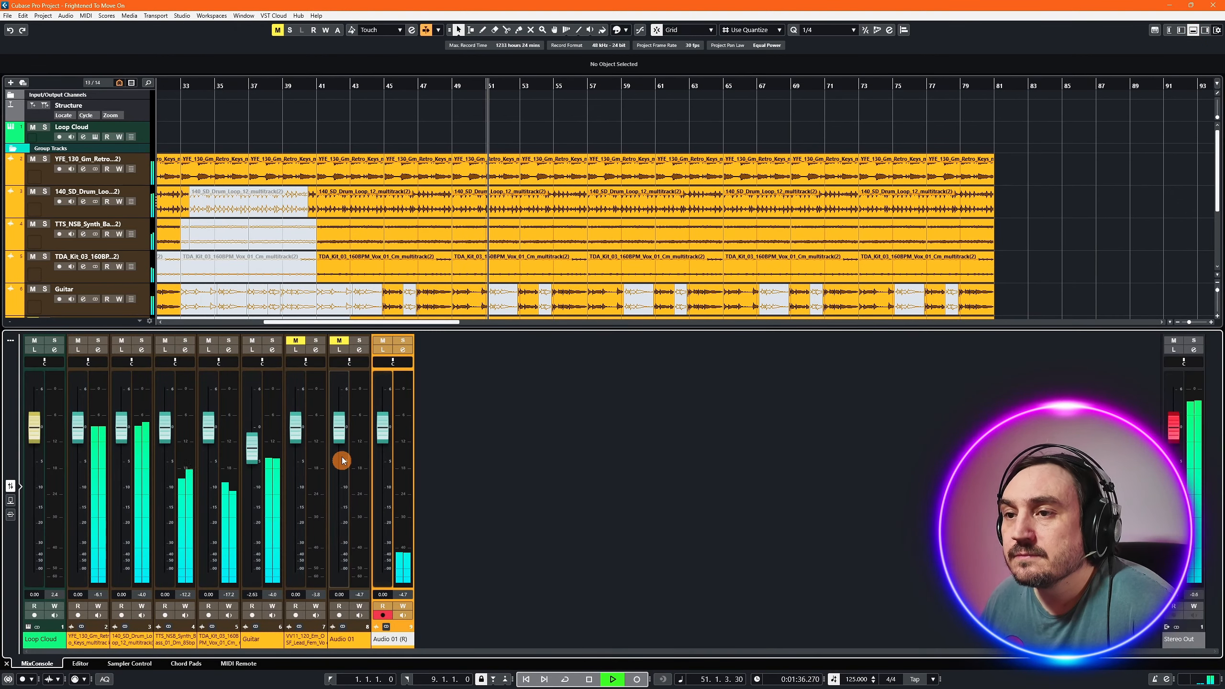
drag(389, 448, 387, 453)
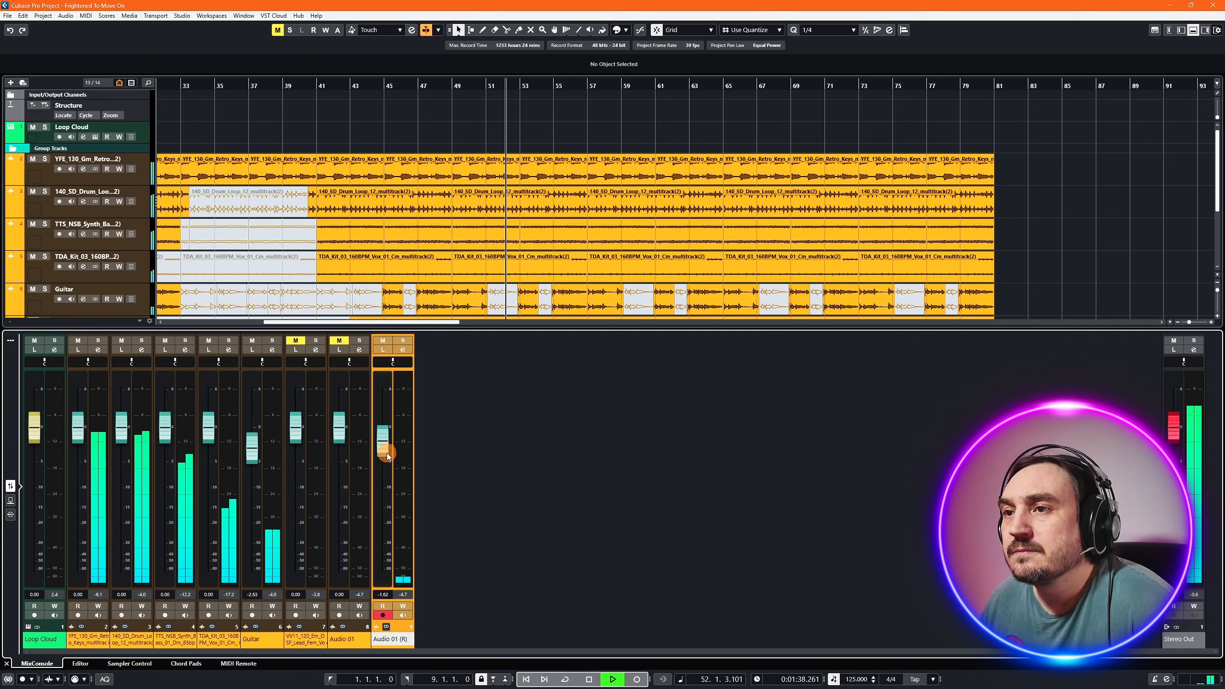
- Show the insert effect slots of the mixer channels
click(10, 500)
click(11, 514)
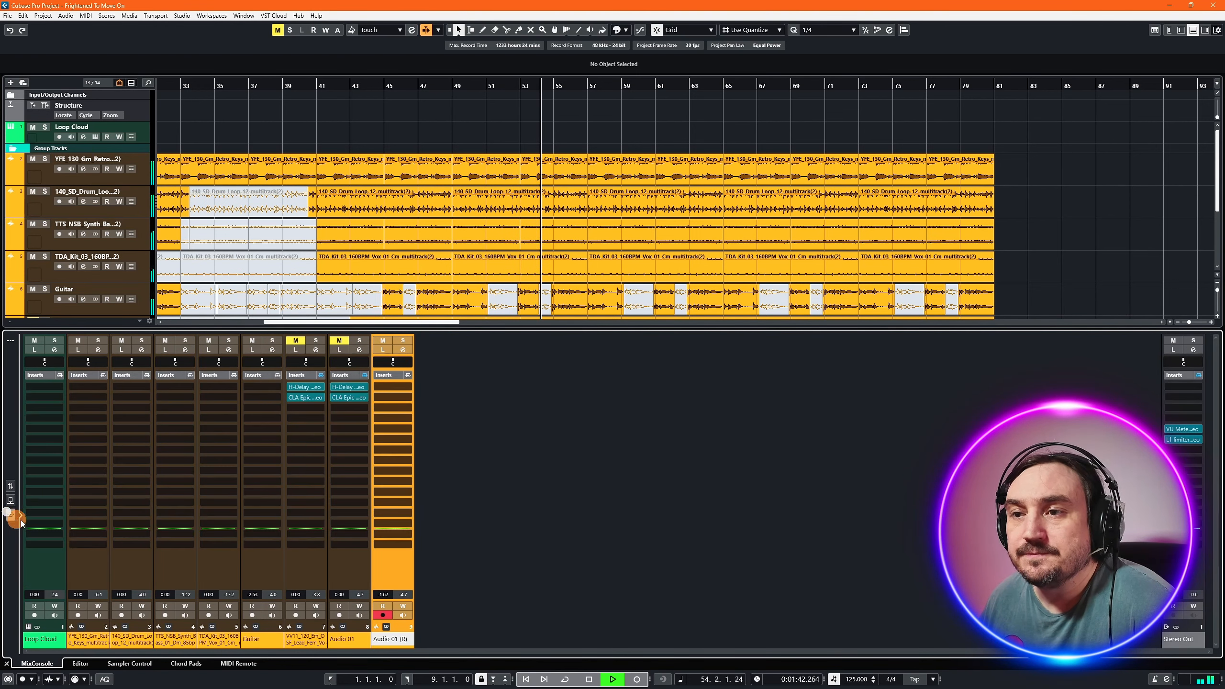
click(401, 392)
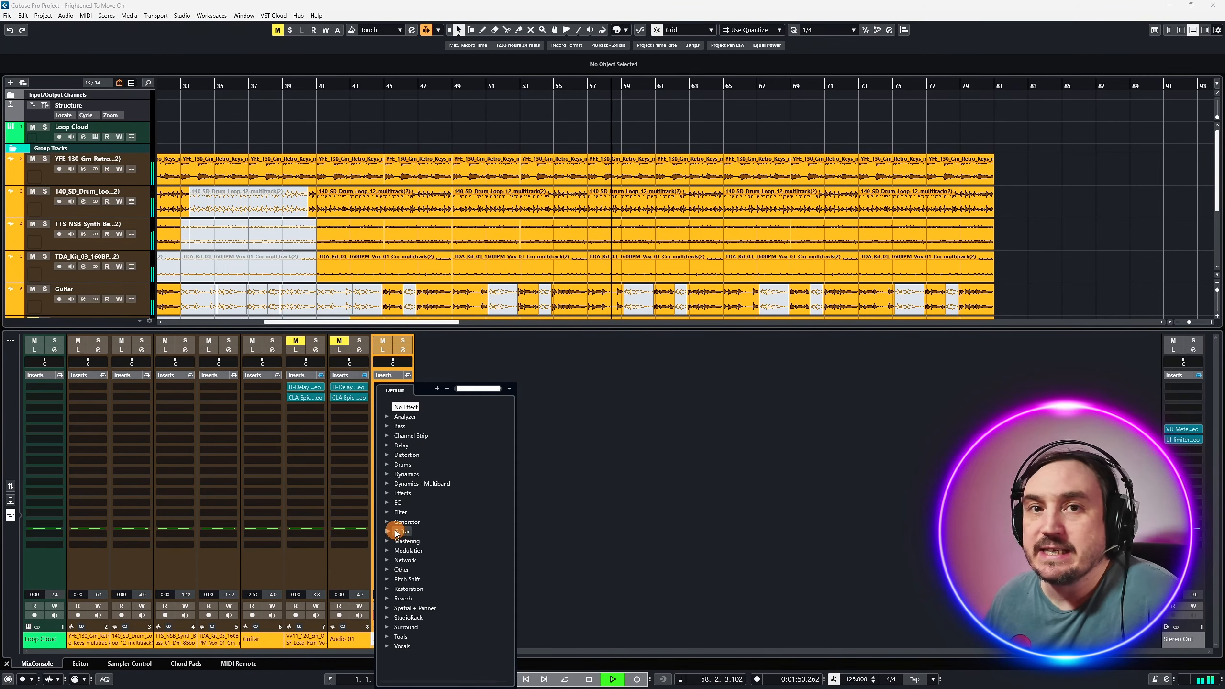
click(479, 394)
text(rau)
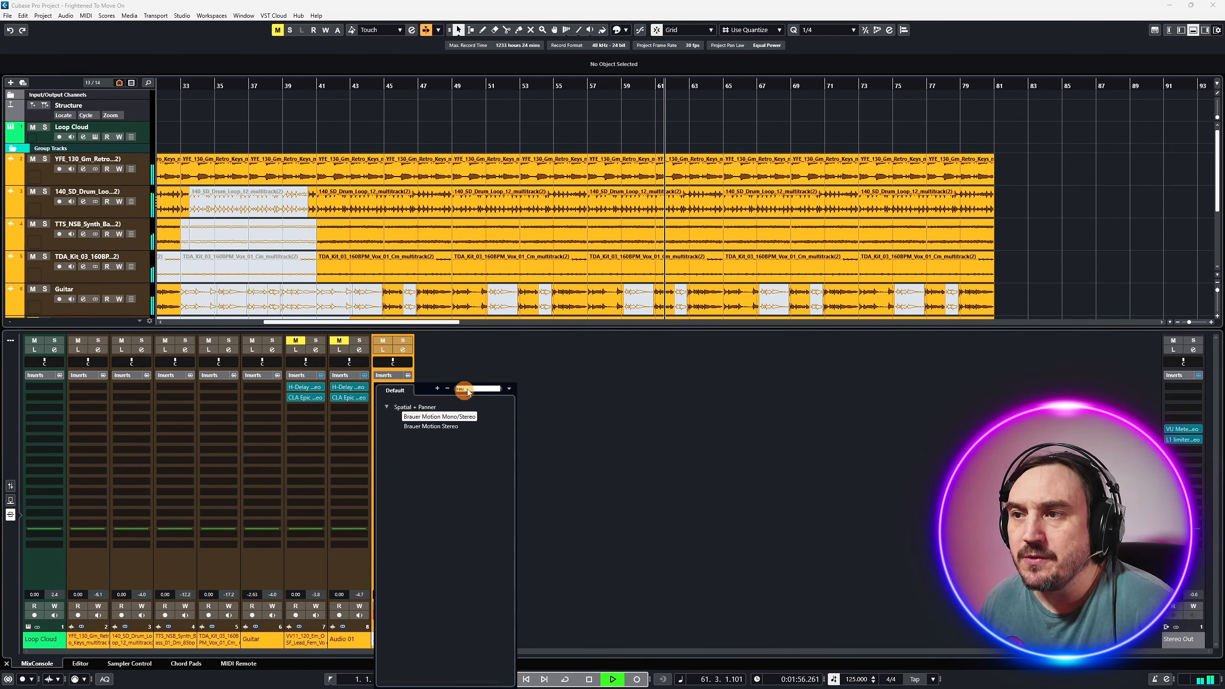
key(BackSpace)
key(BackSpace)
key(BackSpace)
scroll(434, 483, down, 10)
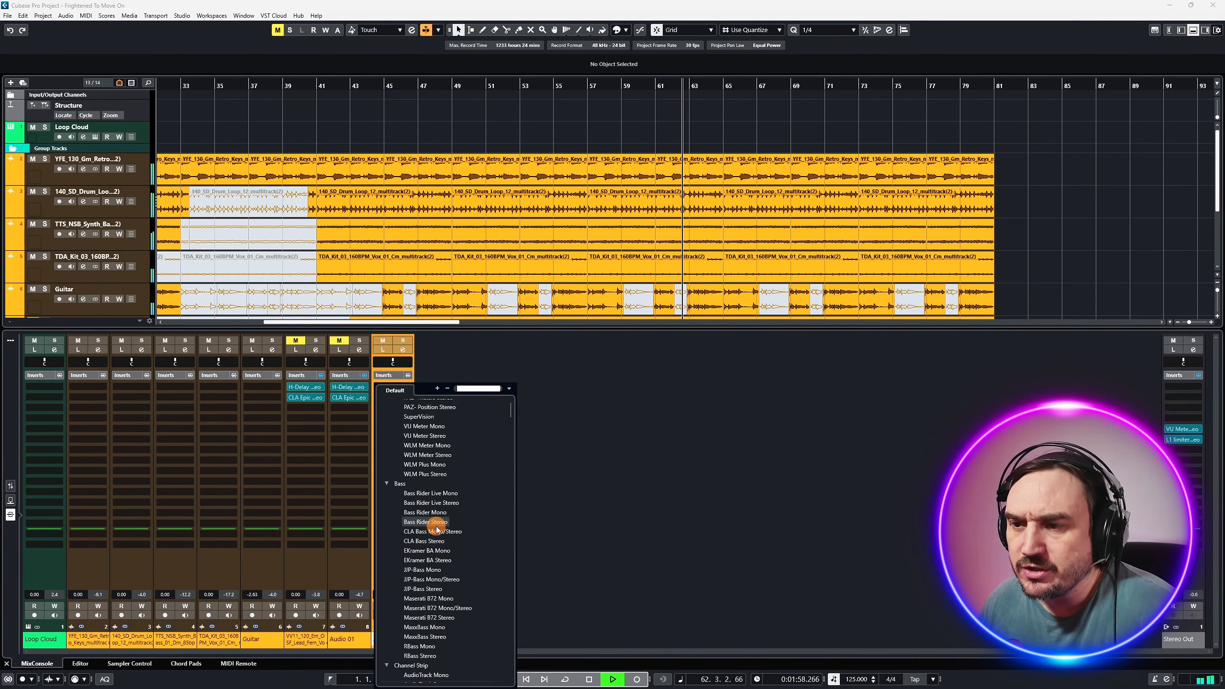
click(569, 404)
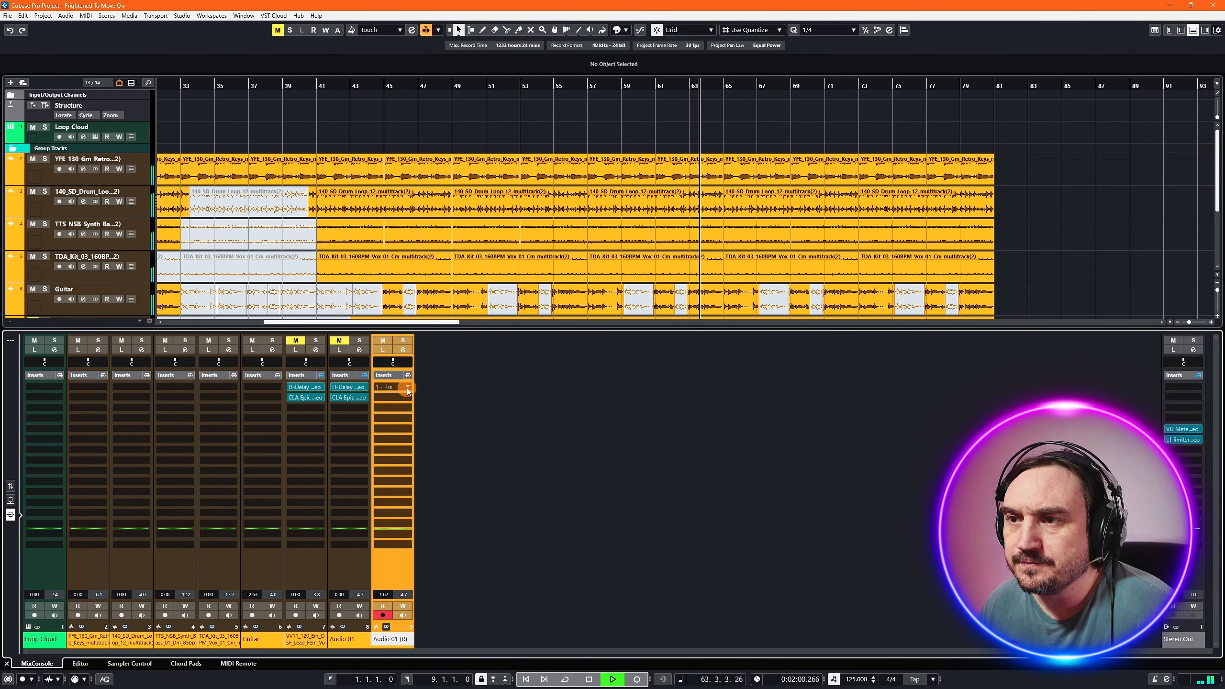
- Insert the Space Rider Stereo reverb effect in the first insert slot of the Audio 01 (R) channel
click(407, 388)
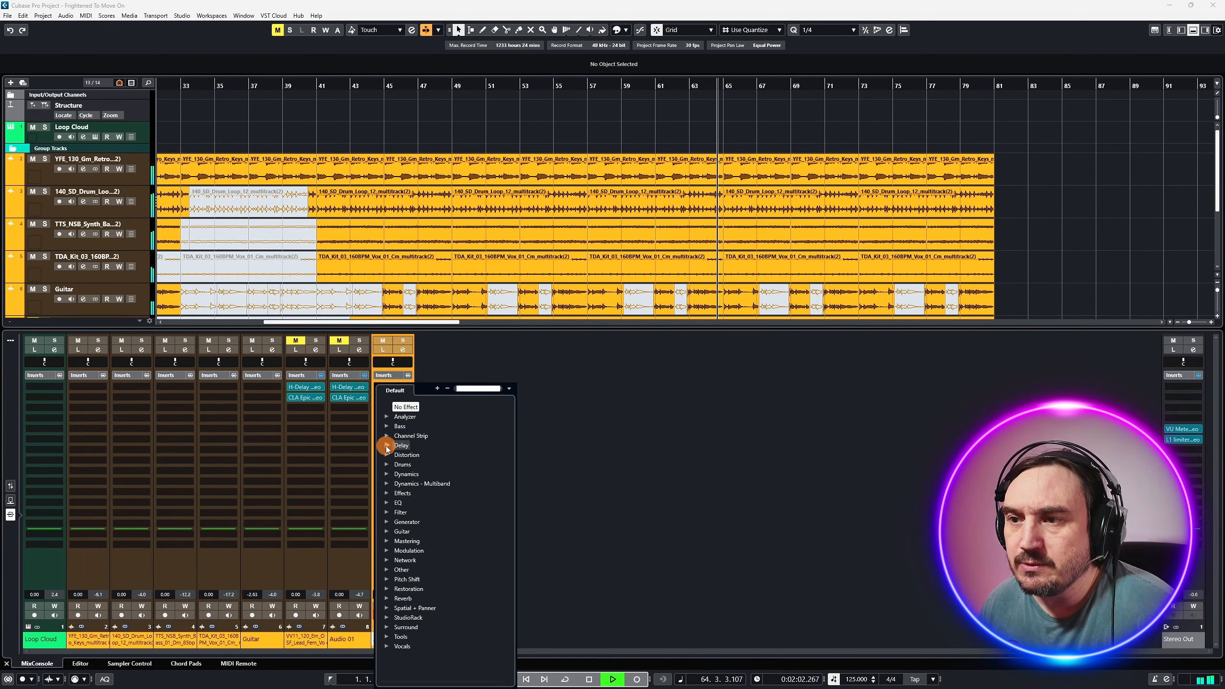
click(384, 599)
scroll(436, 501, down, 7)
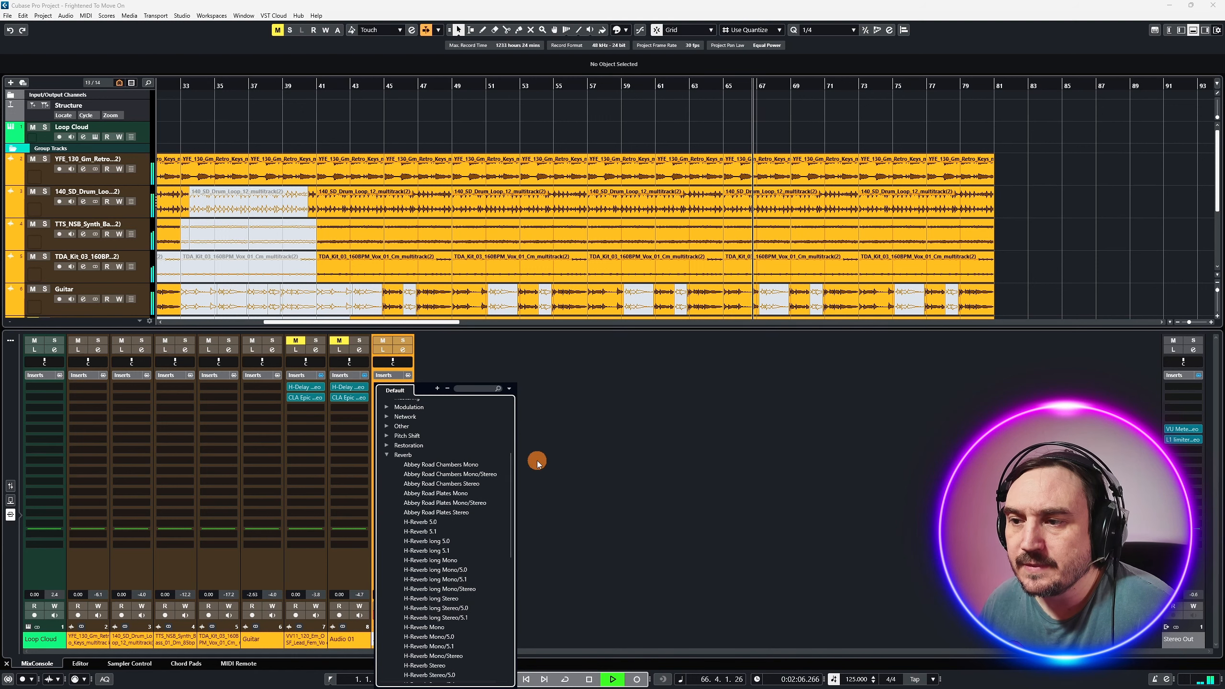
scroll(428, 556, down, 8)
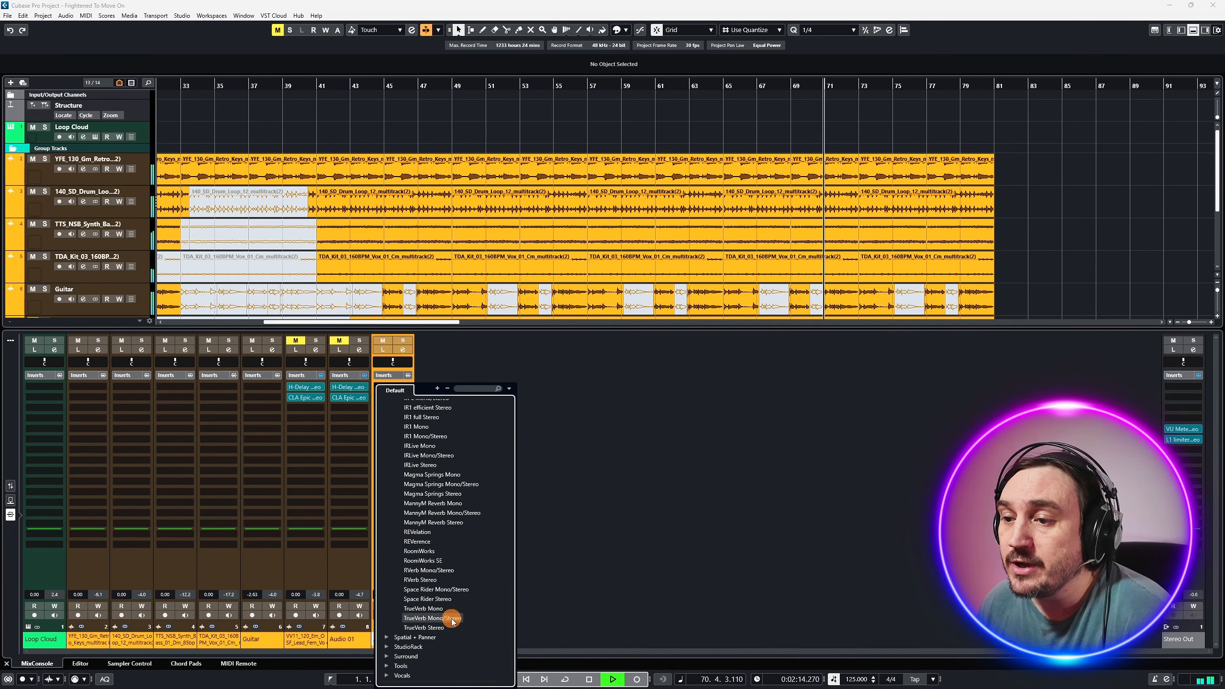
click(456, 599)
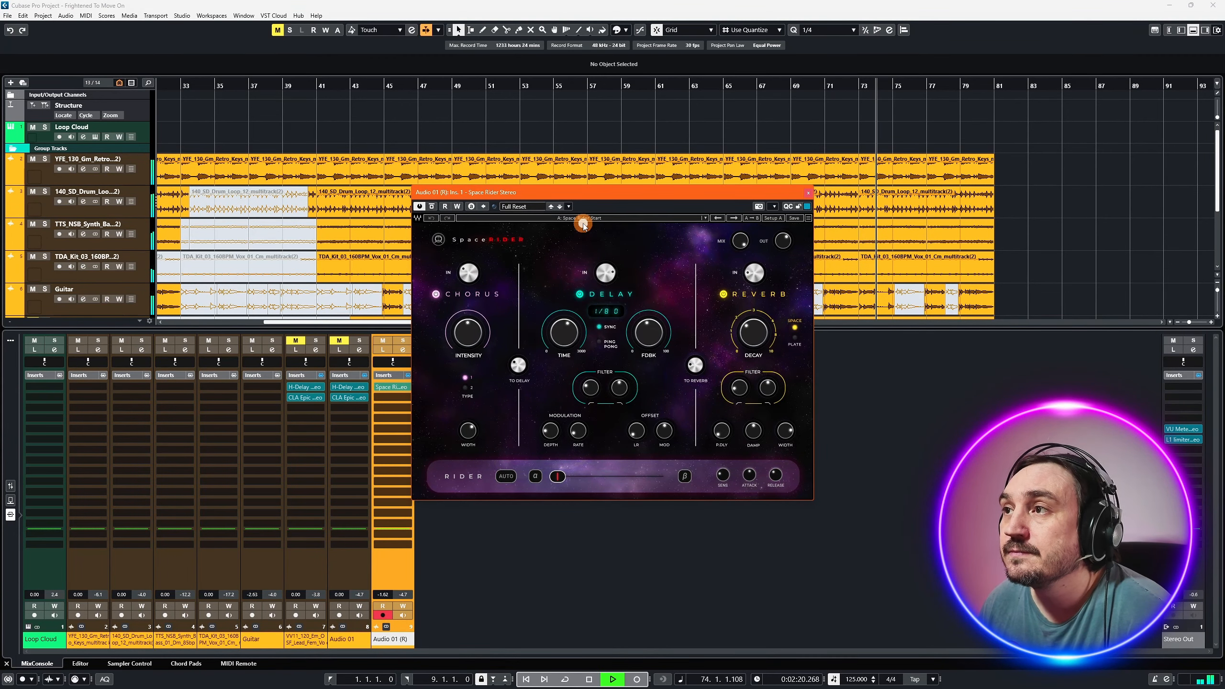
- Load the ROC.am Energy Rider Plate preset in Space Rider and replay the song from bar 33
click(583, 223)
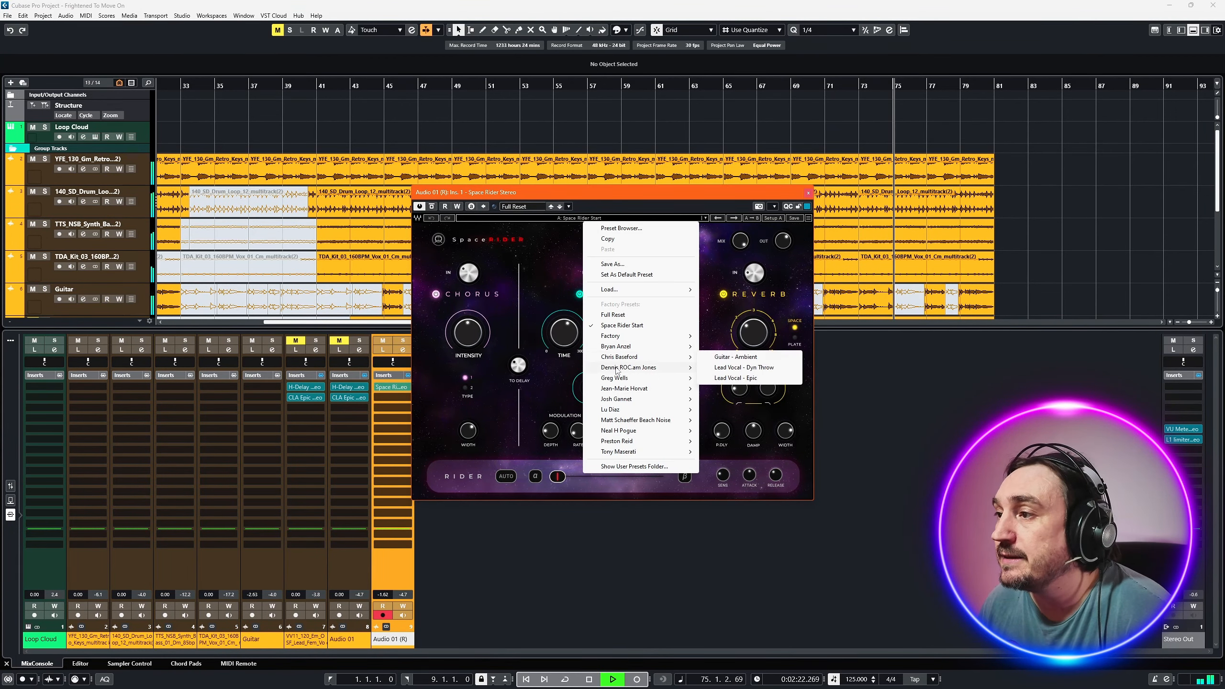
mouse_move(617, 368)
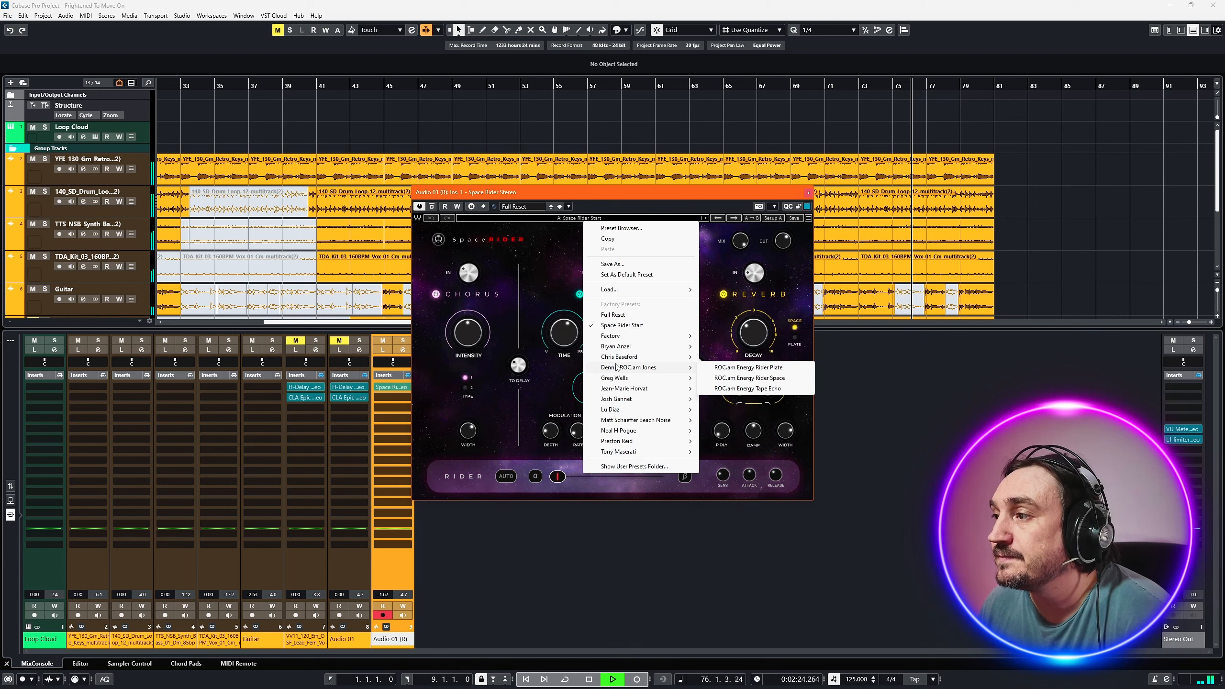
click(780, 367)
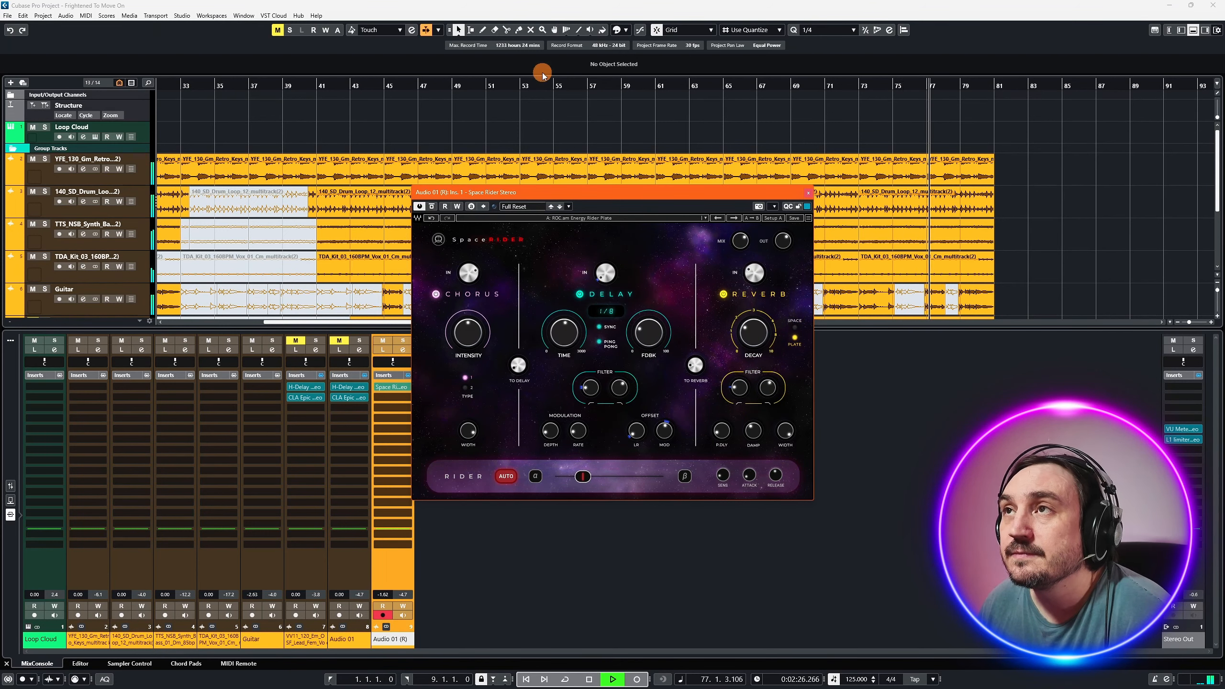
drag(378, 86, 346, 88)
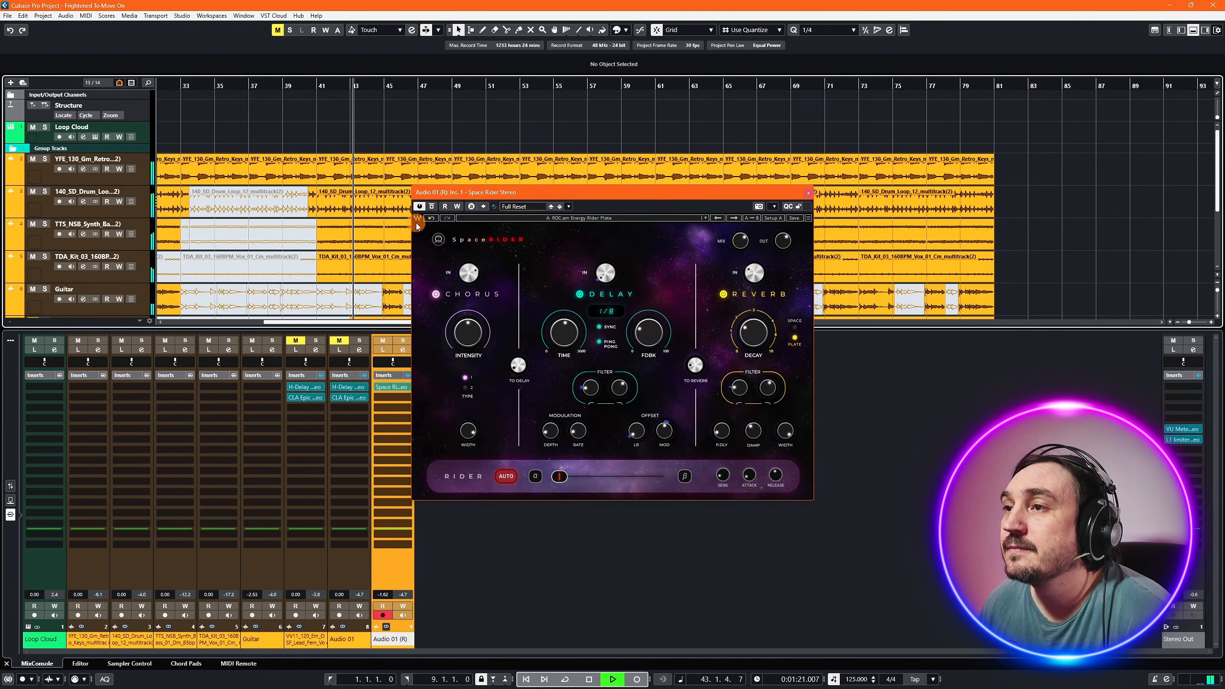
click(181, 100)
drag(727, 193, 858, 281)
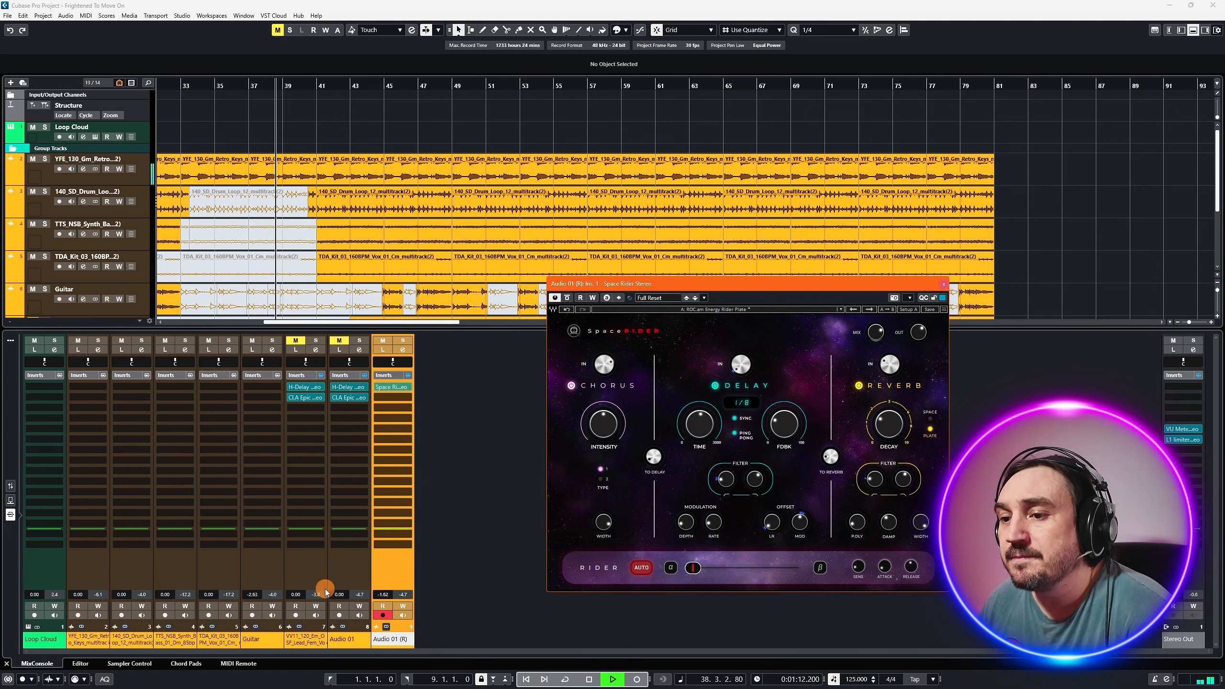
- Raise the Audio 01 (R) channel volume to about -0.21 dB and close the plug-in window and the mixer
click(11, 486)
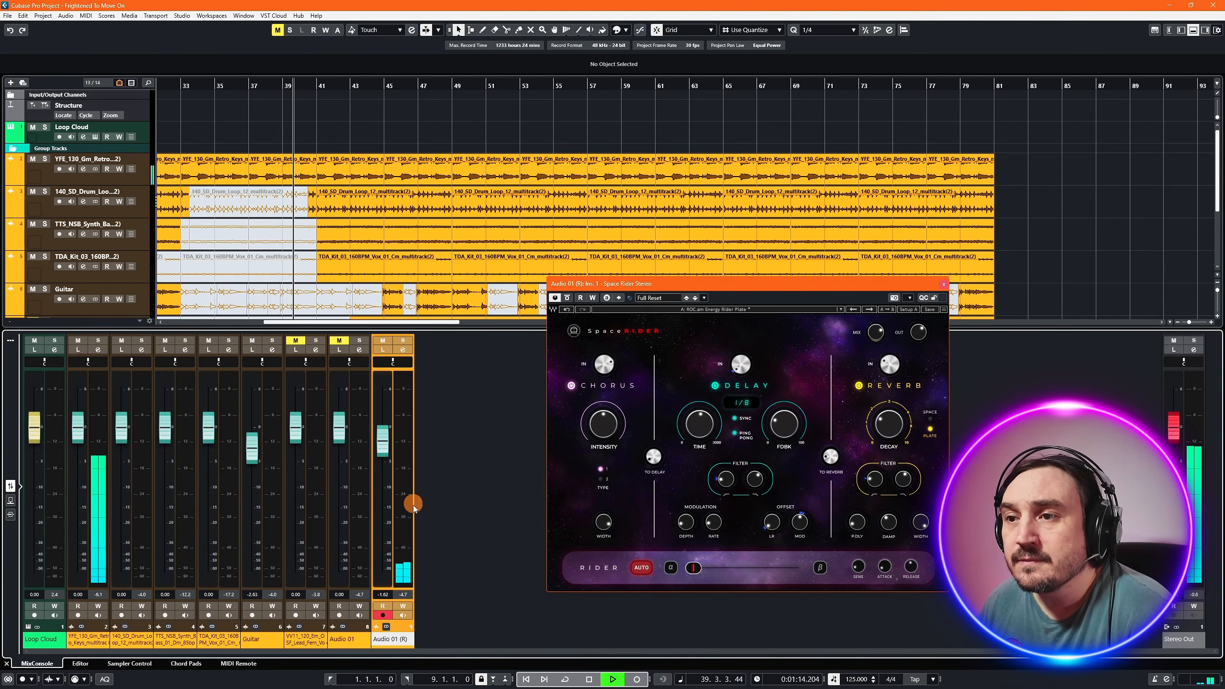
drag(384, 445, 383, 444)
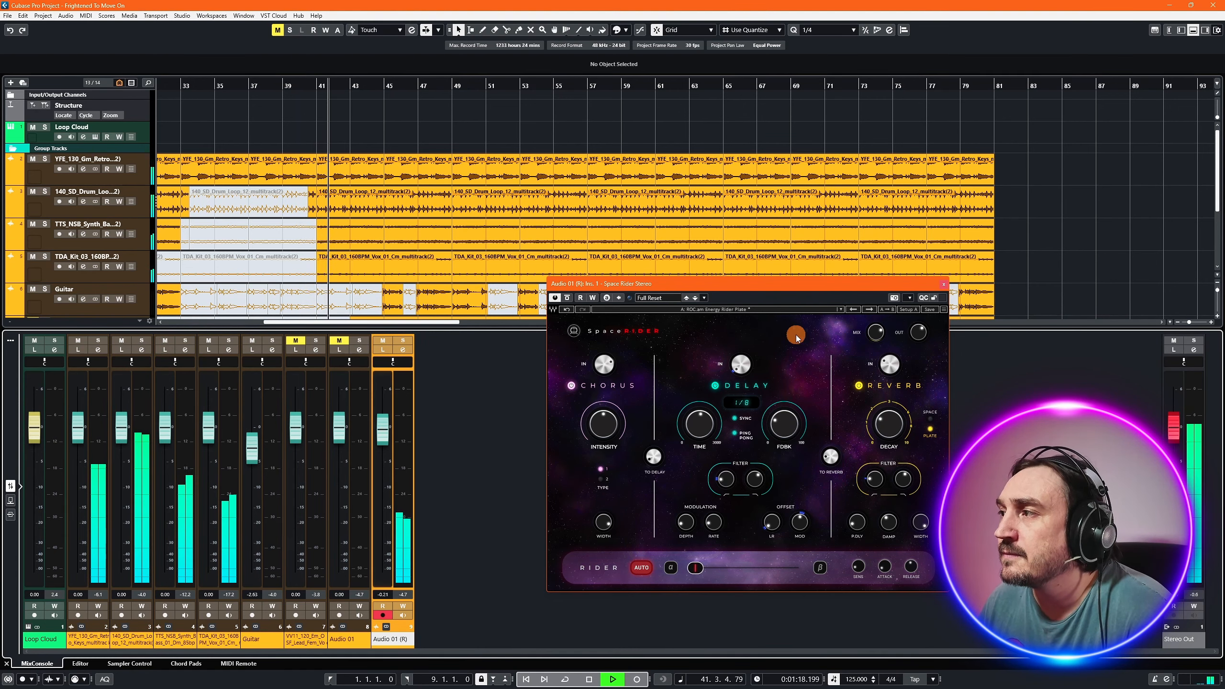
click(943, 283)
scroll(1026, 261, down, 3)
scroll(1026, 265, down, 2)
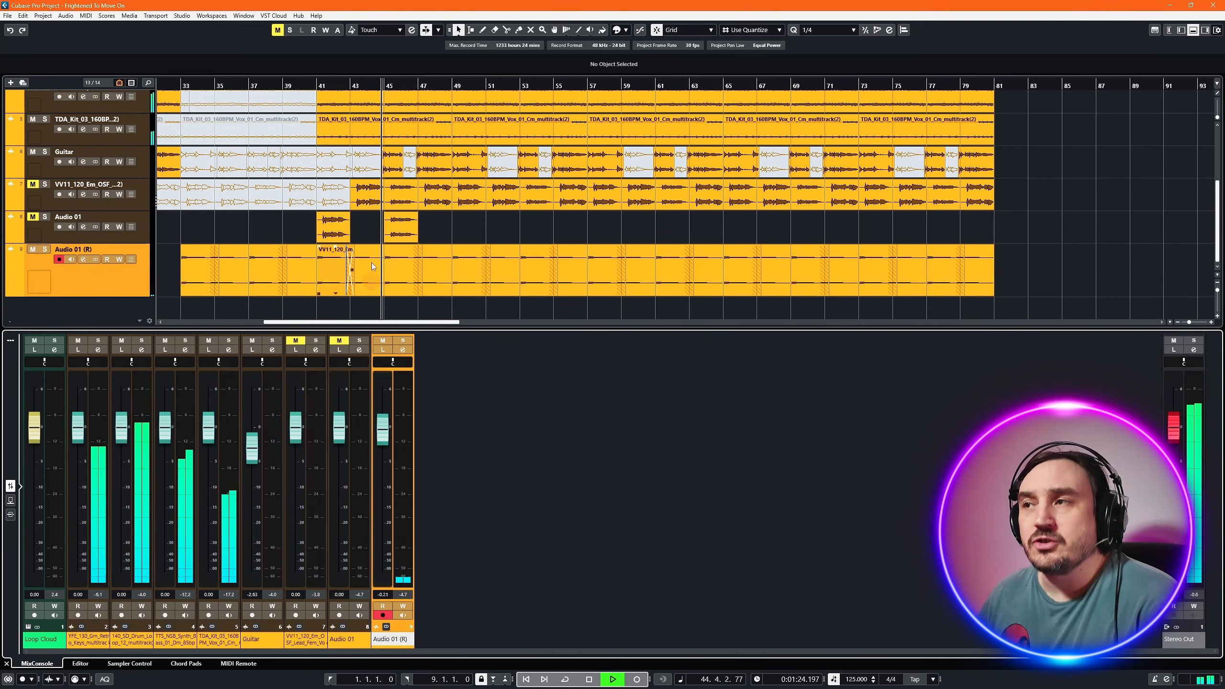
click(1192, 30)
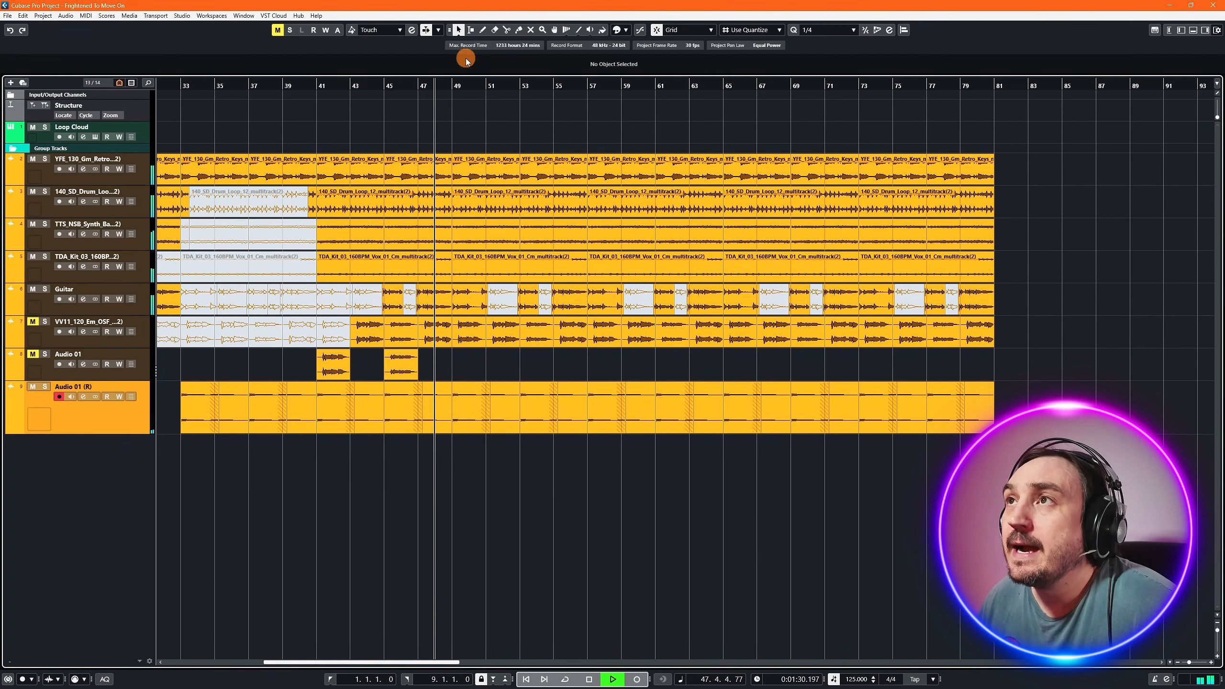
- Remove the muted Audio 01 track with its two source vocal events from the project
drag(491, 365, 338, 368)
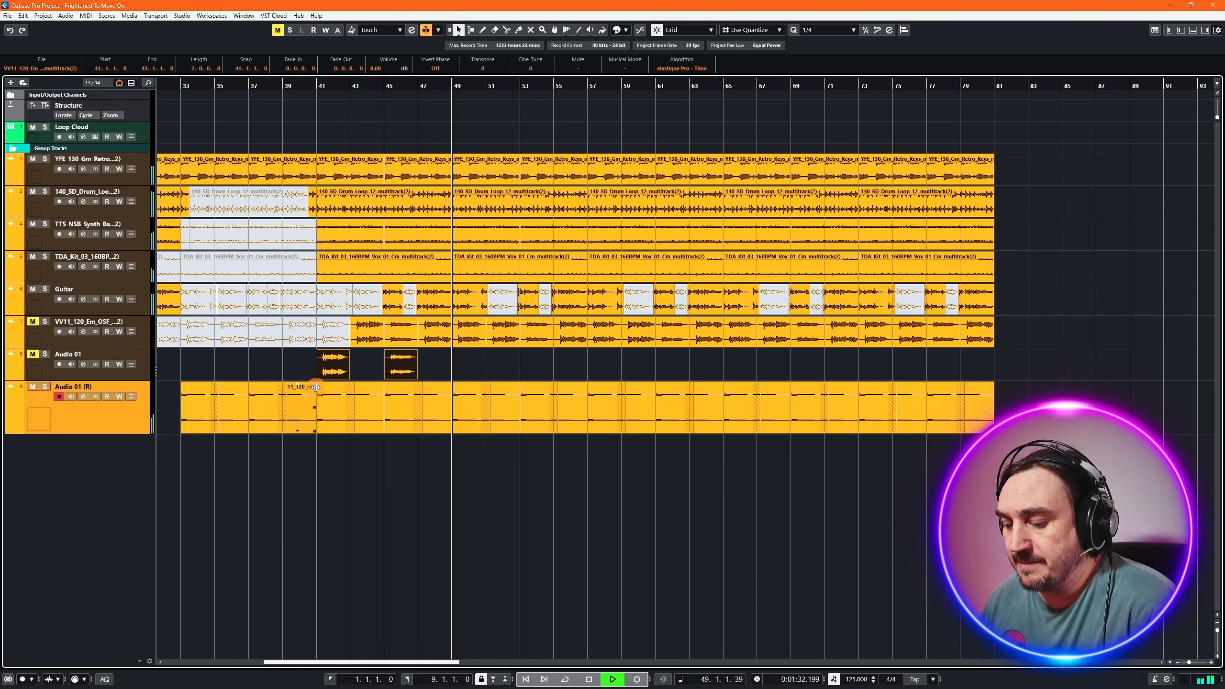
right_click(147, 359)
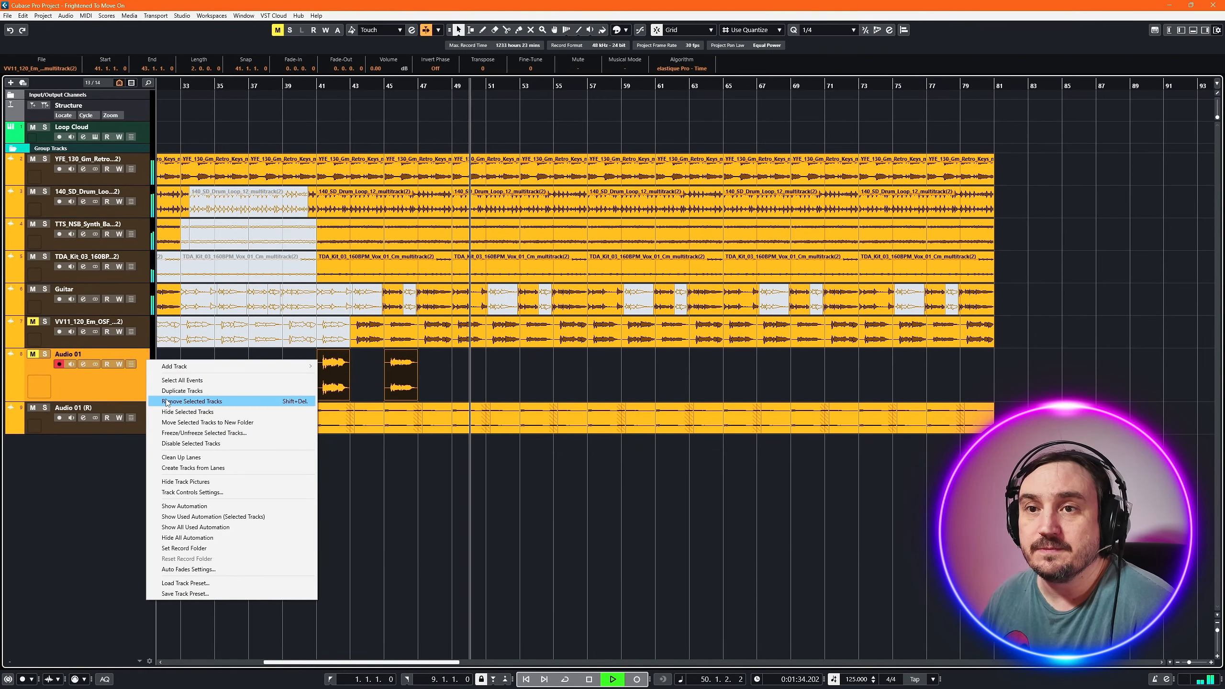
click(192, 401)
click(595, 369)
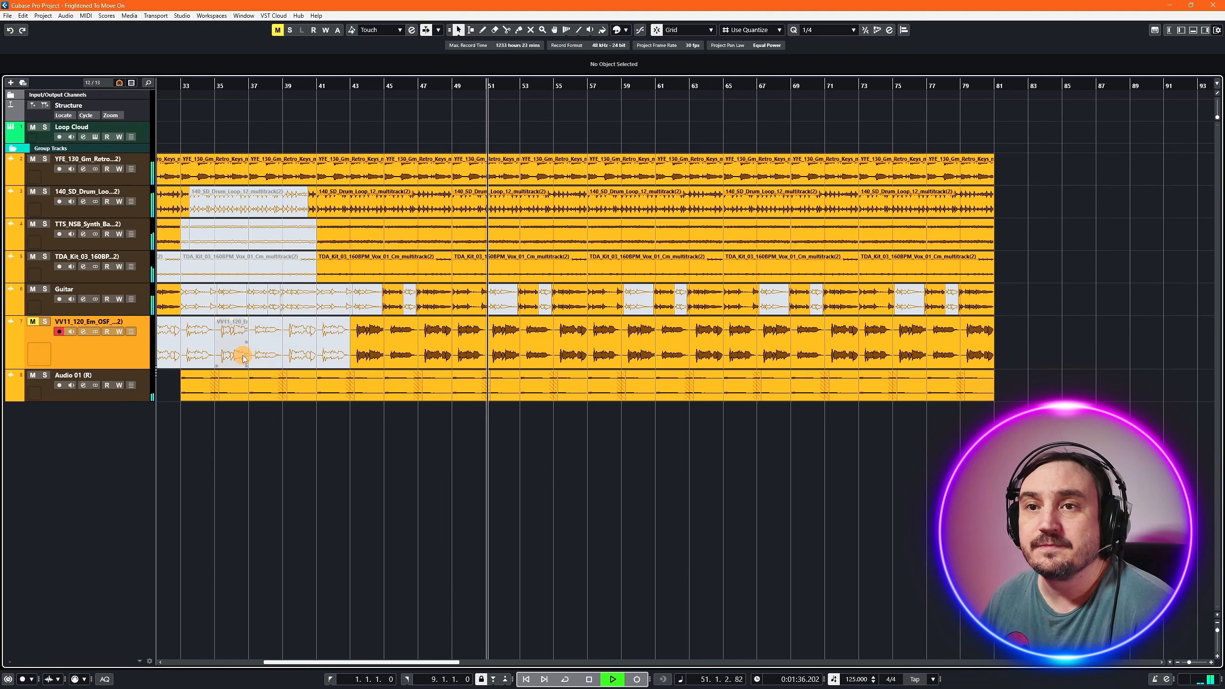
- Play the arrangement from bar 1 to review the intro, the break and the vocal tails
key(space)
drag(435, 663, 299, 194)
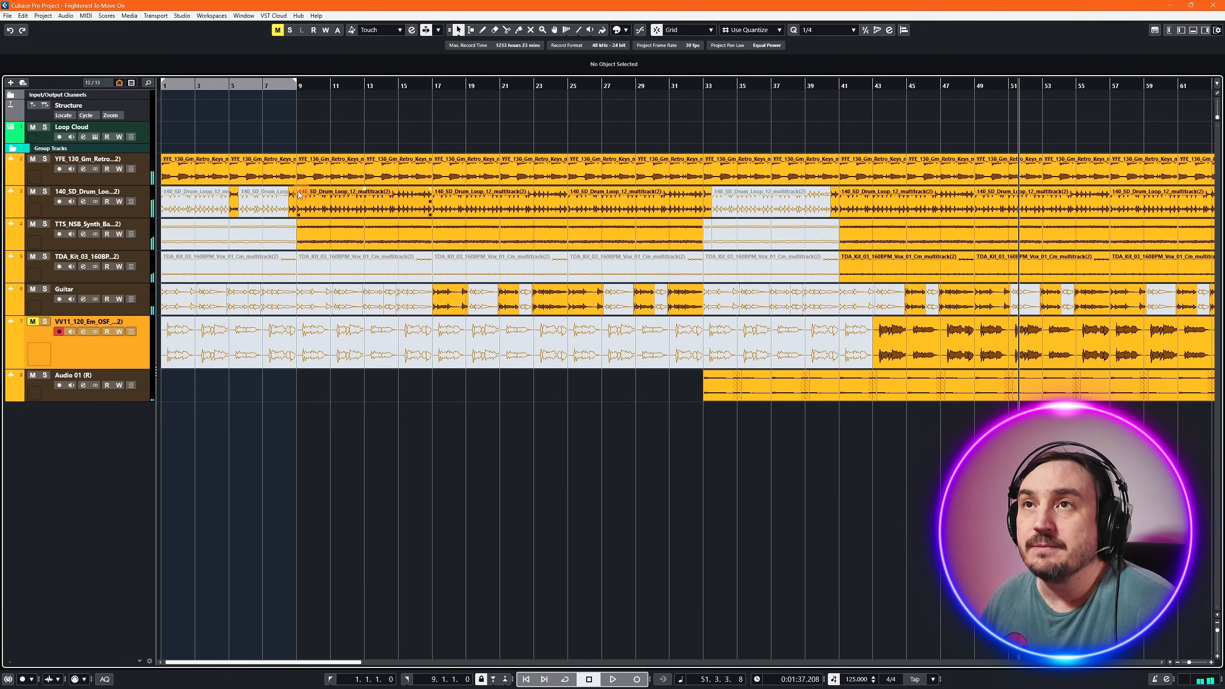
click(167, 85)
key(space)
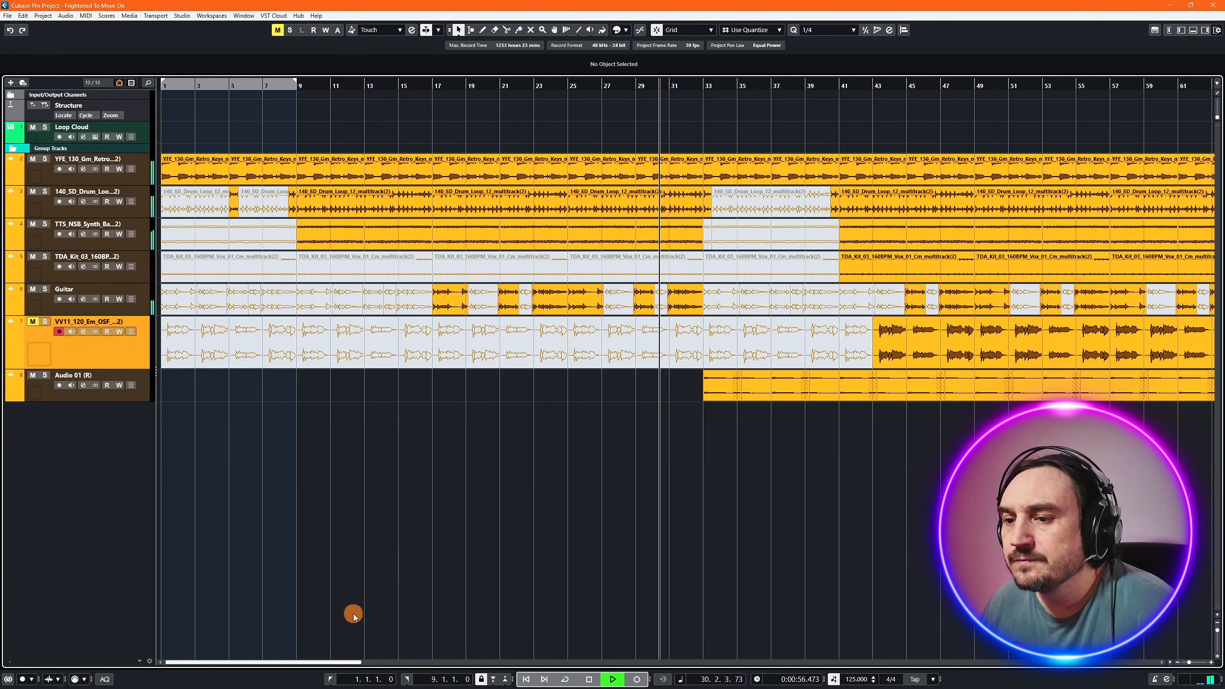
drag(328, 661, 377, 661)
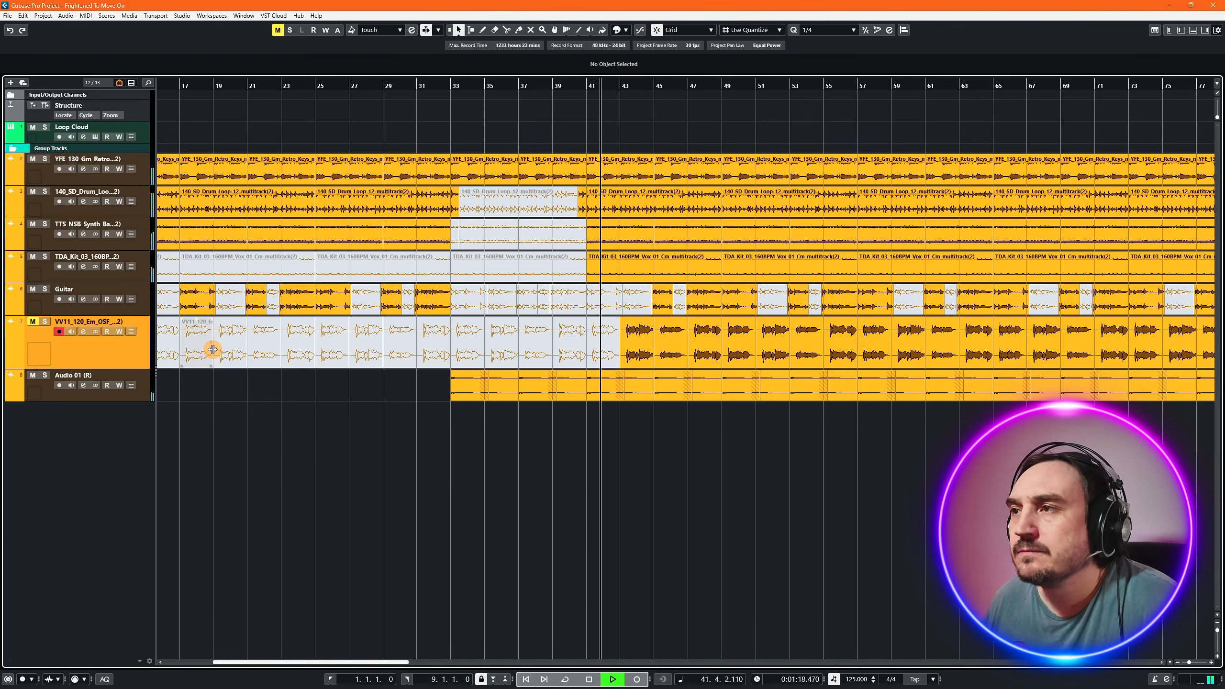
- Mute the VV11_120_Em_OSF vocal events from bar 43 to bar 49 and unmute the vocal track itself
click(532, 30)
click(636, 347)
click(675, 350)
click(703, 348)
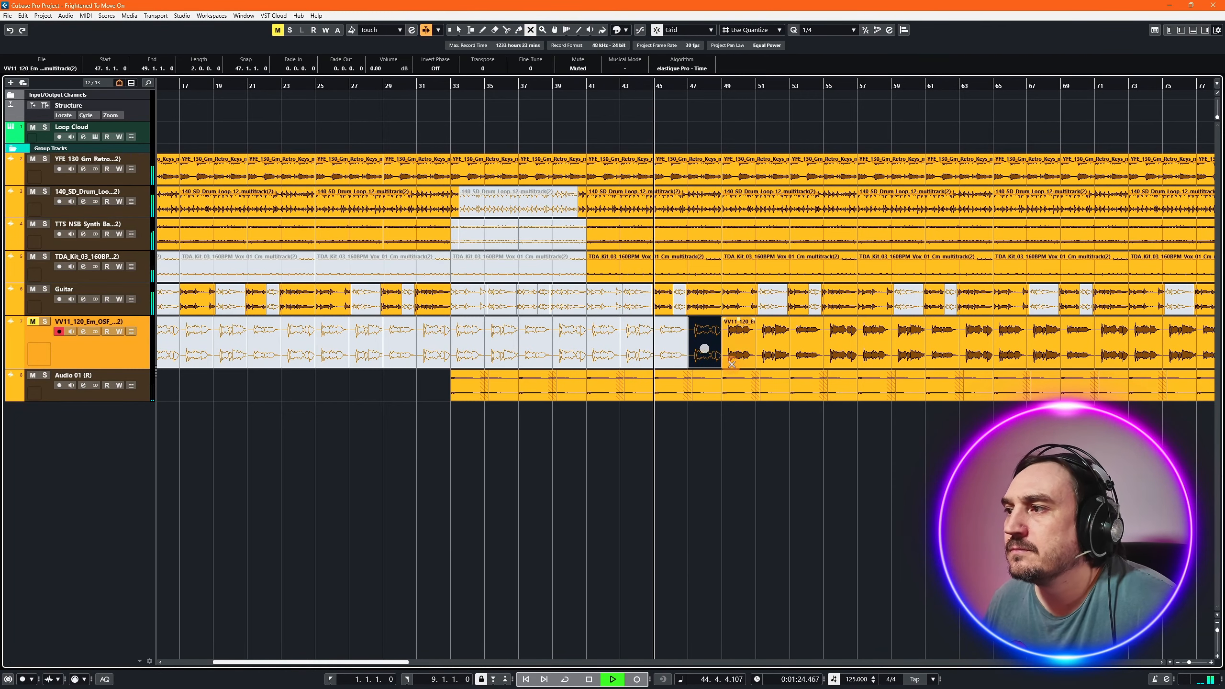
click(733, 360)
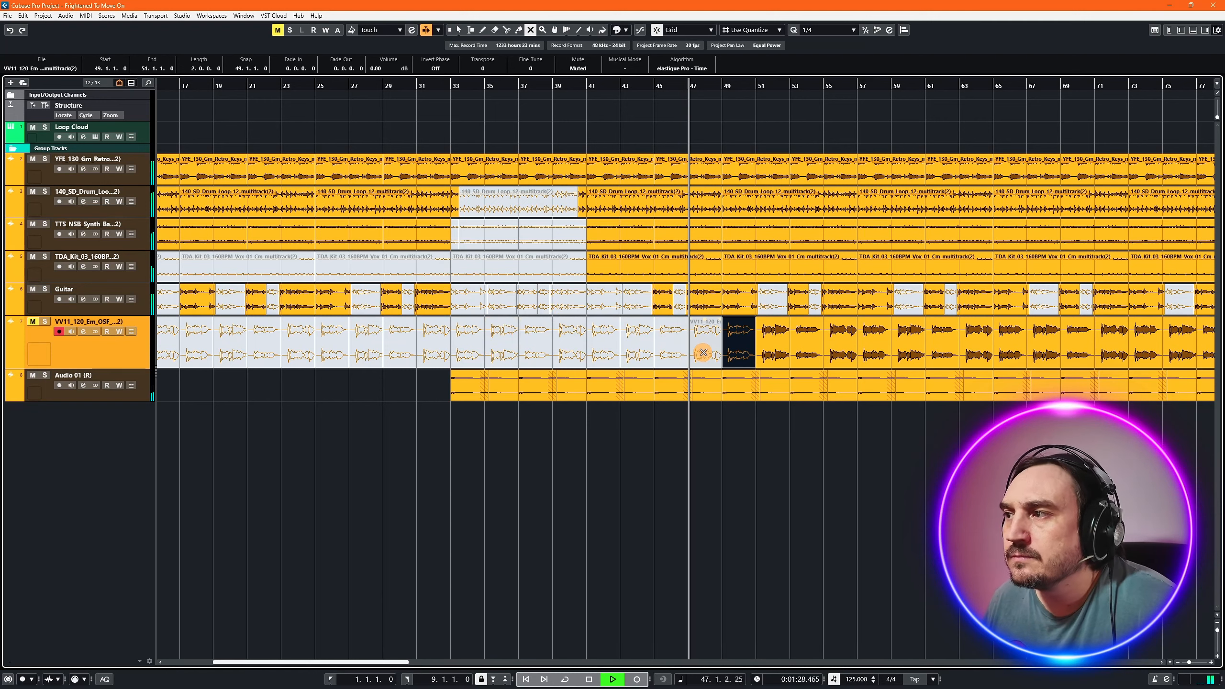
click(734, 338)
click(34, 322)
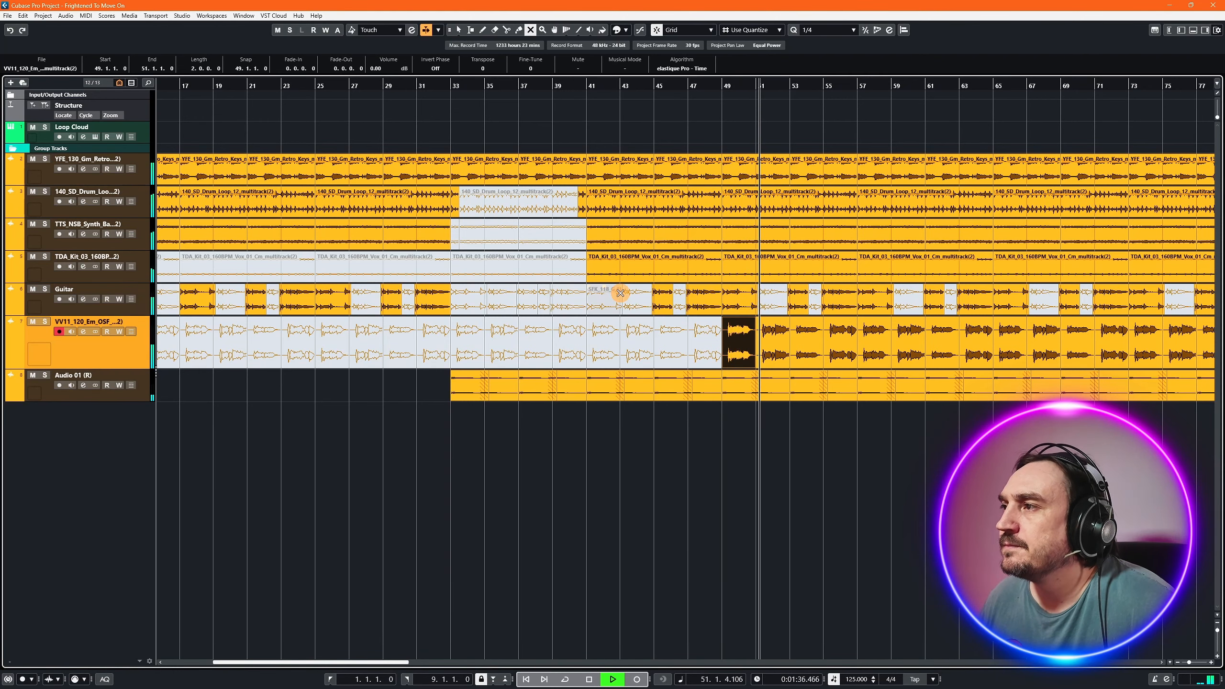
- Replay from about bar 38 and mute the still active Guitar events between bar 45 and bar 54
click(533, 85)
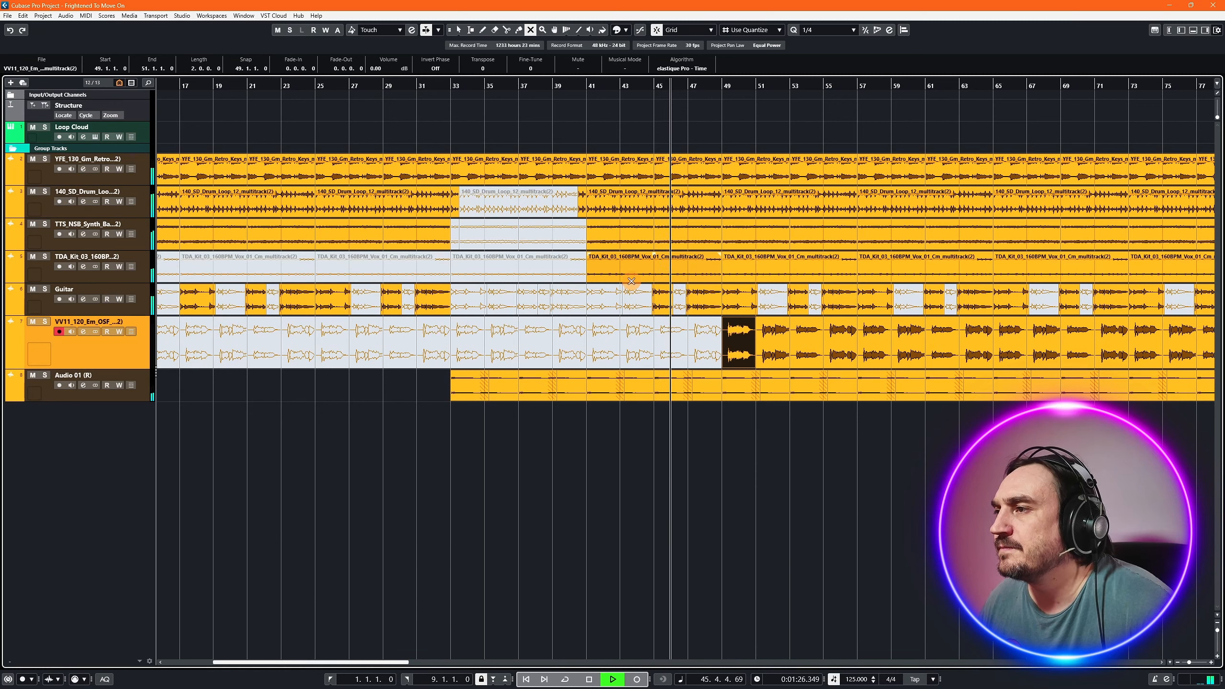
click(657, 301)
click(704, 299)
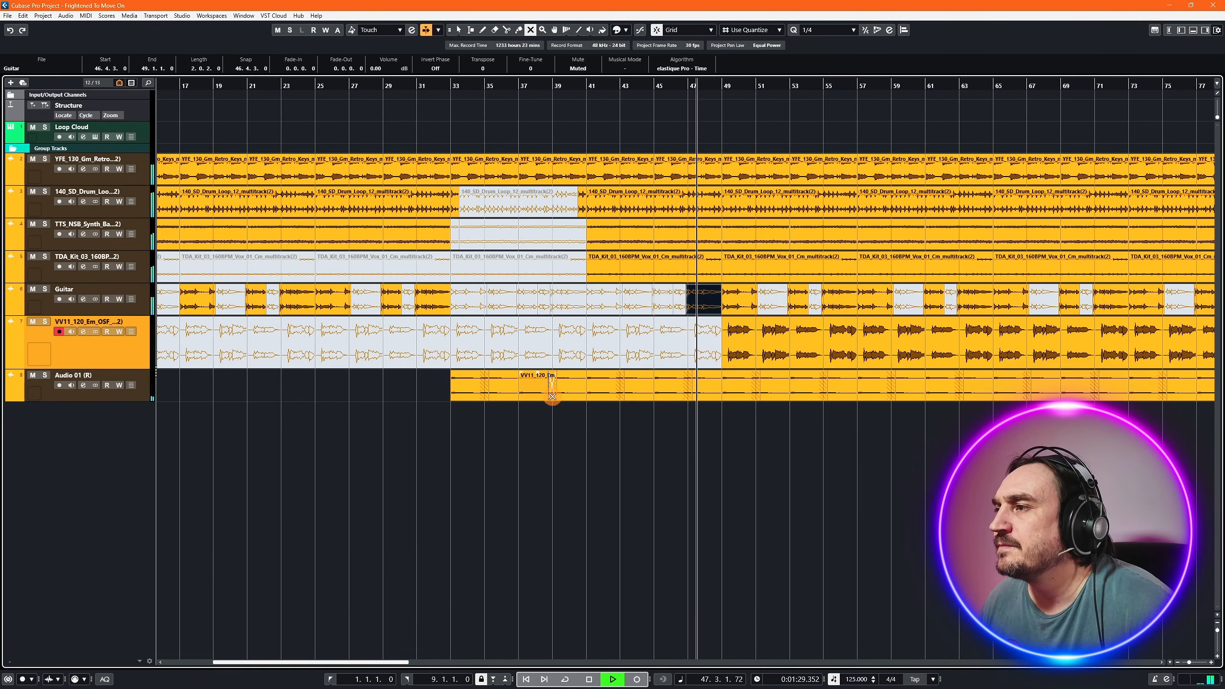
click(736, 310)
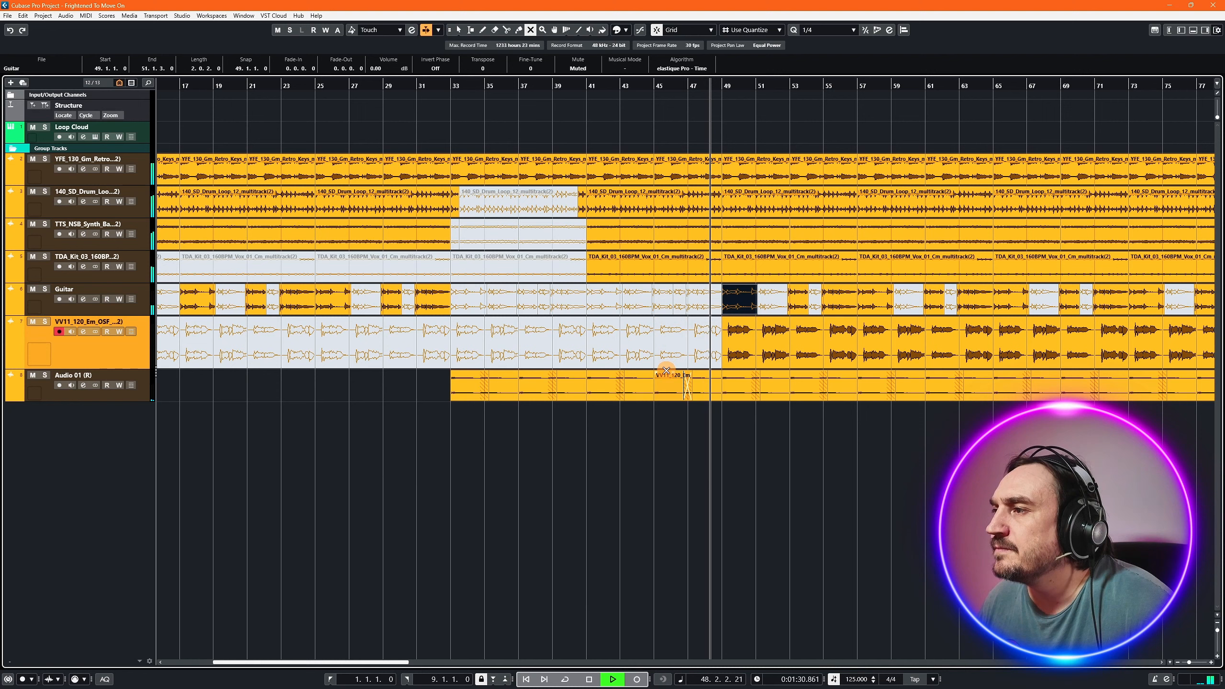
click(793, 300)
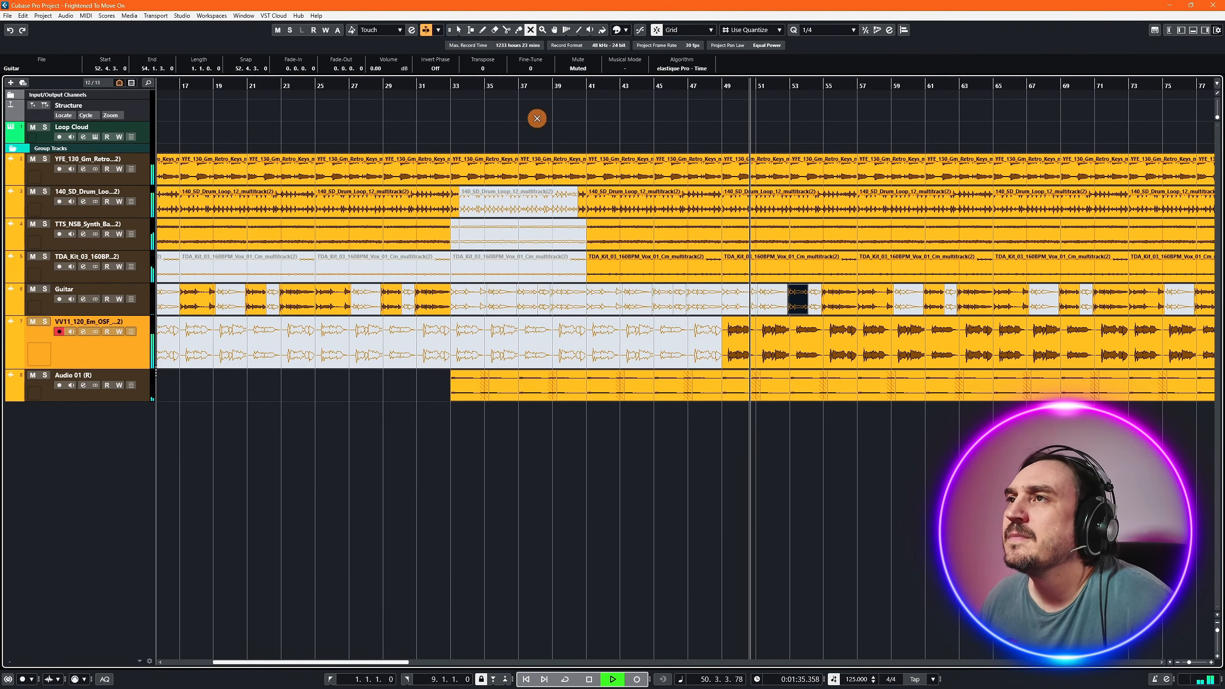
- Replay from about bar 36 and unmute the VV11_120_Em_OSF vocal events from bar 41 to bar 49
click(502, 85)
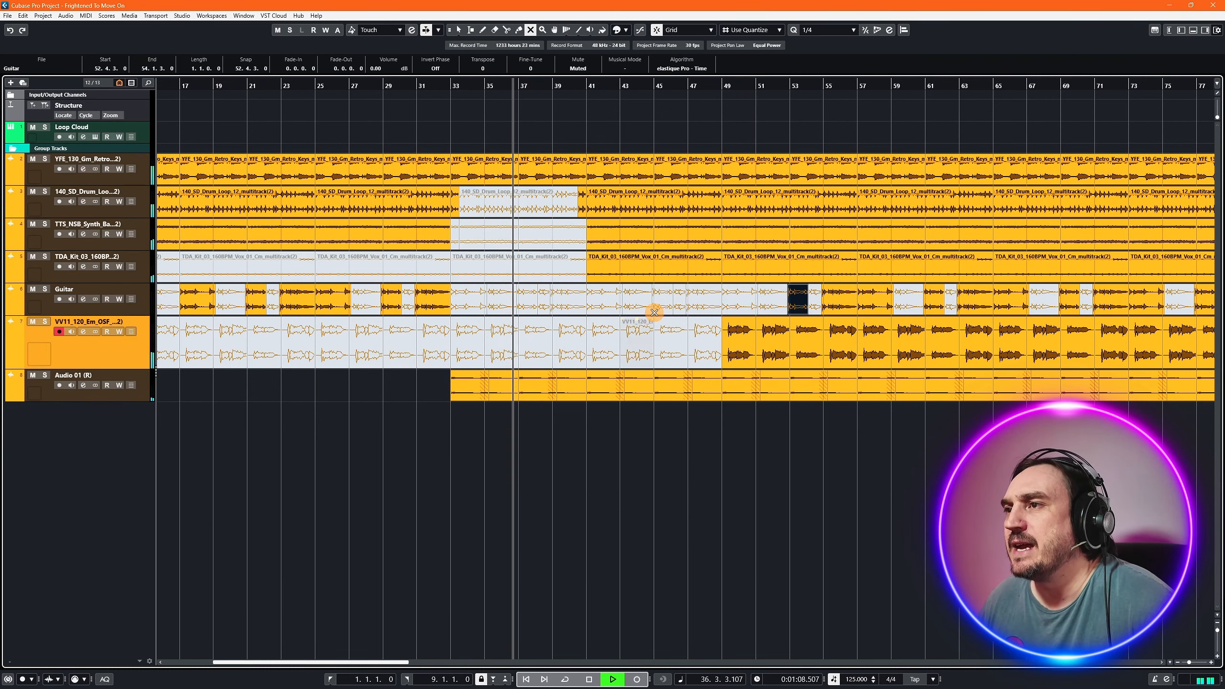
drag(602, 343, 704, 343)
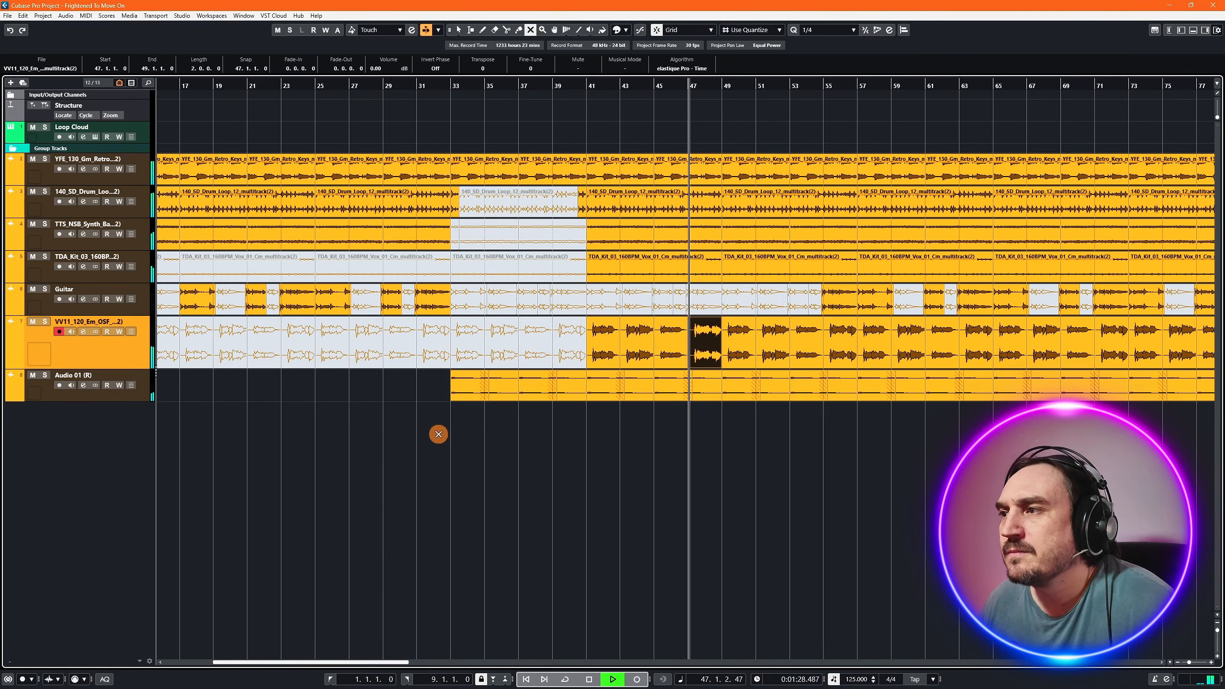
drag(356, 661, 392, 654)
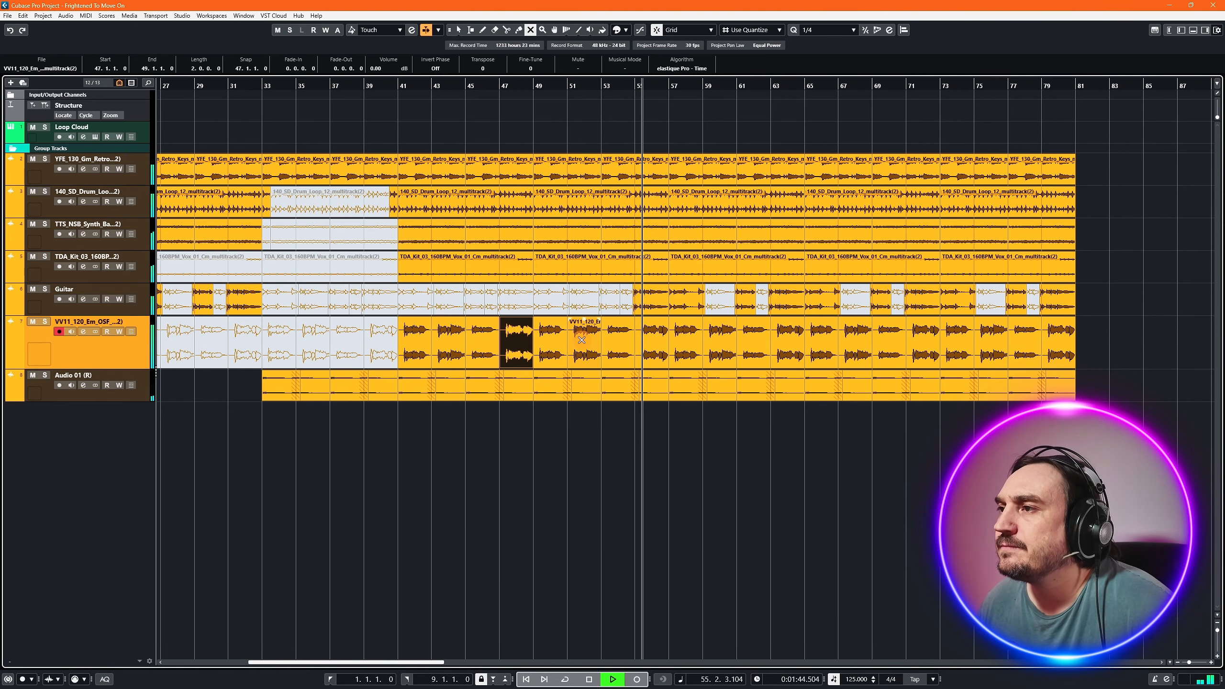
click(638, 301)
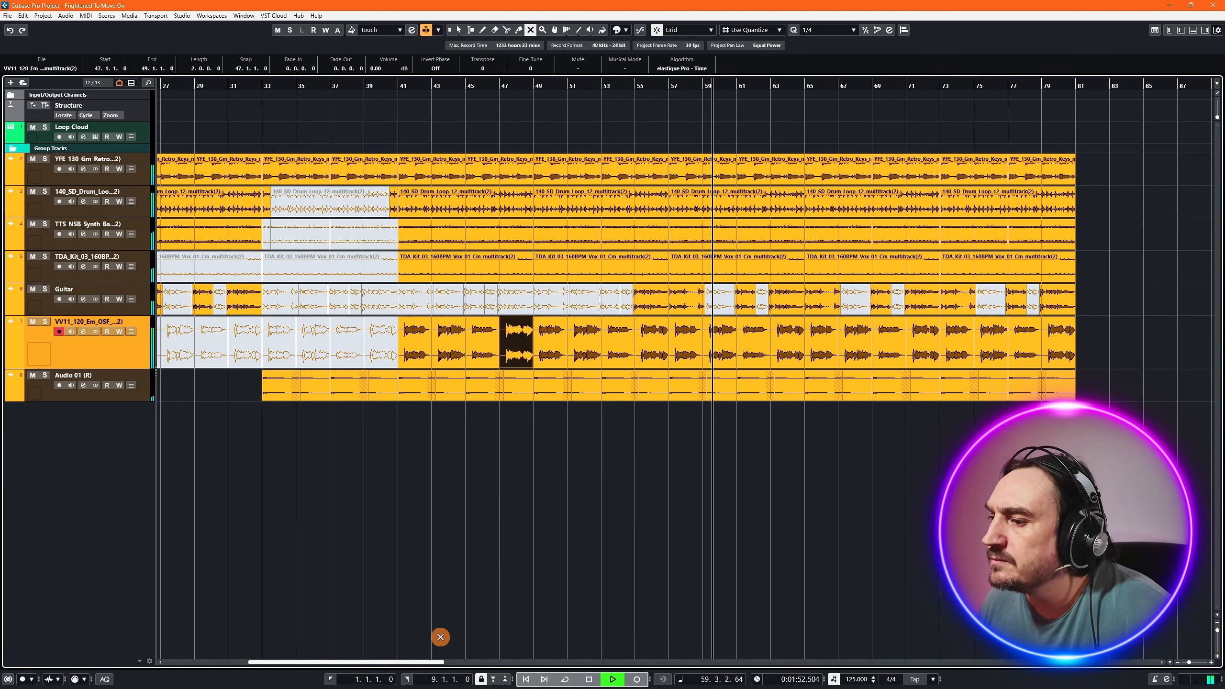
- Mute the VV11_120_Em_OSF vocal events from bar 65 to bar 73
drag(401, 663, 413, 662)
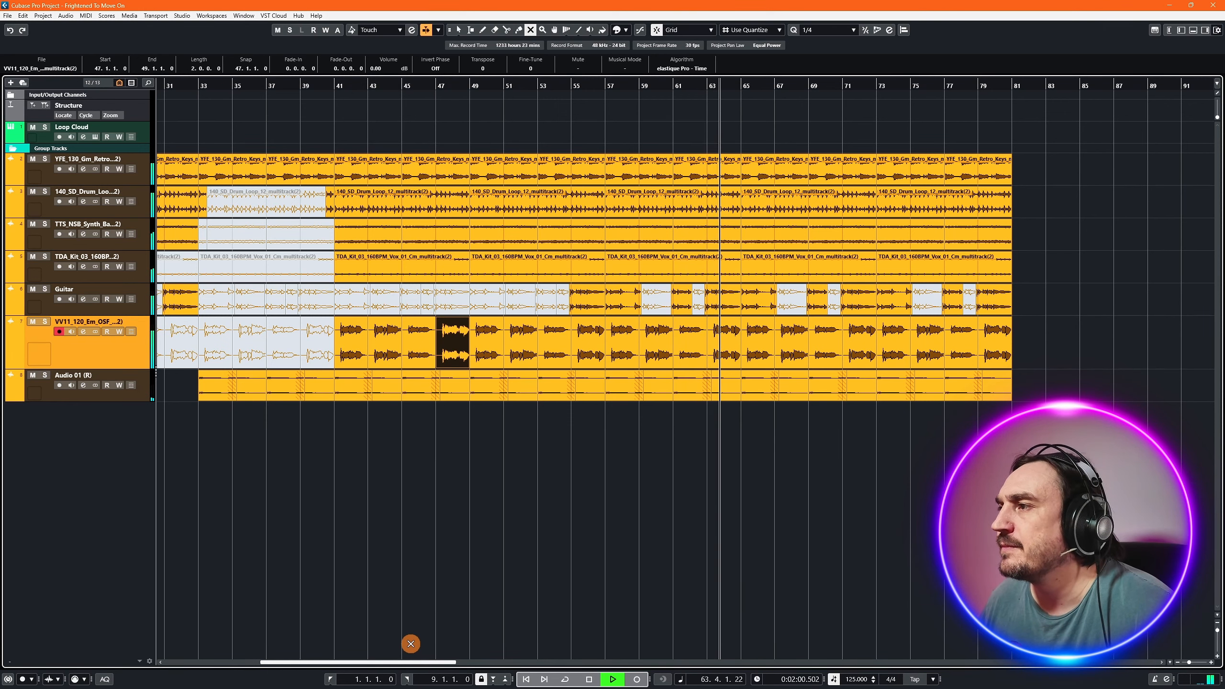
click(755, 338)
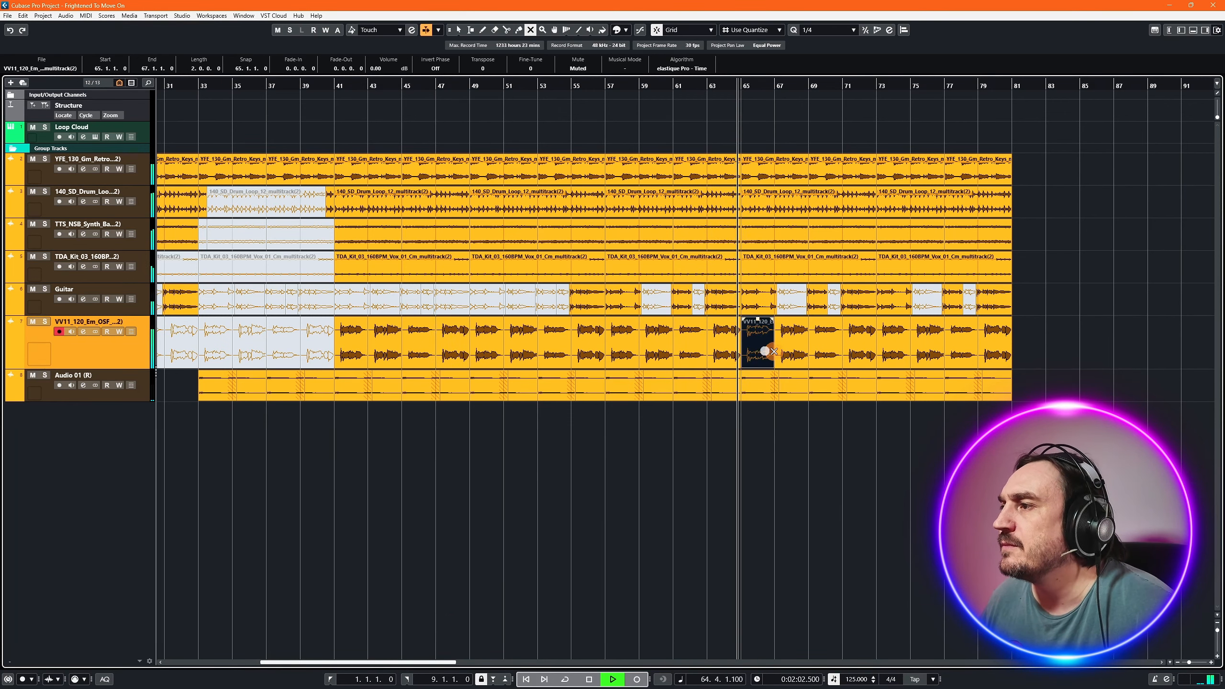
click(812, 354)
click(803, 357)
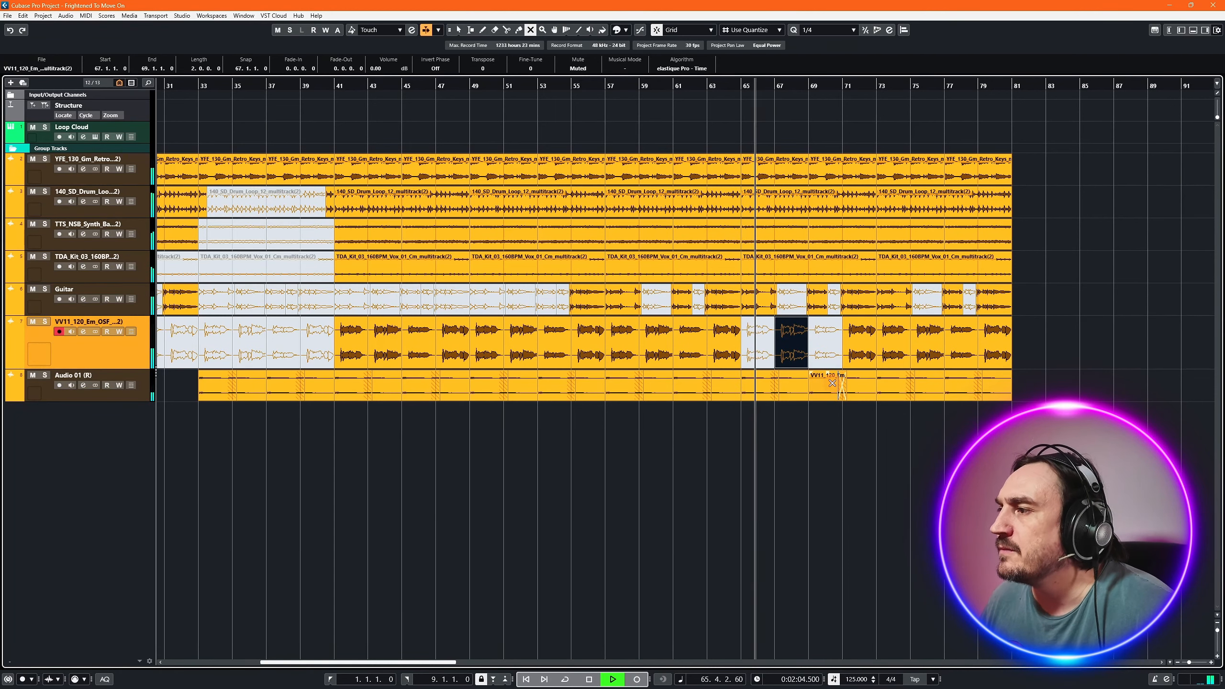
click(868, 351)
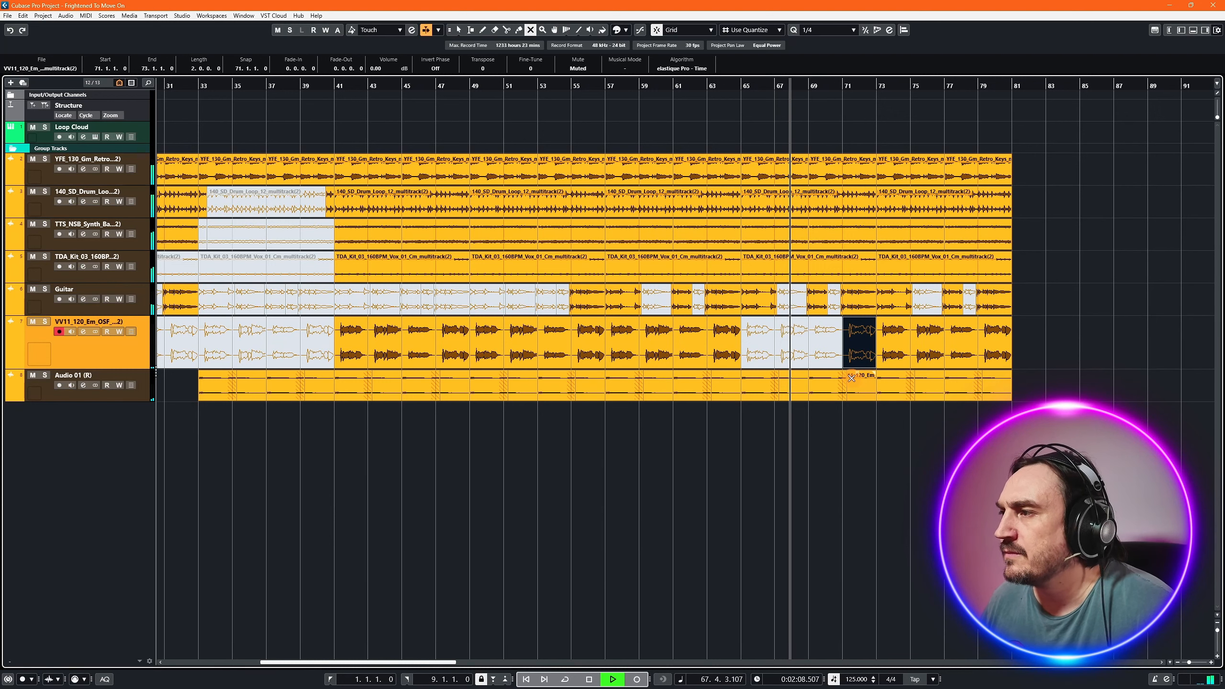
- Mute the VV11_120_Em_OSF vocal events from bar 73 to bar 81
click(895, 348)
click(928, 344)
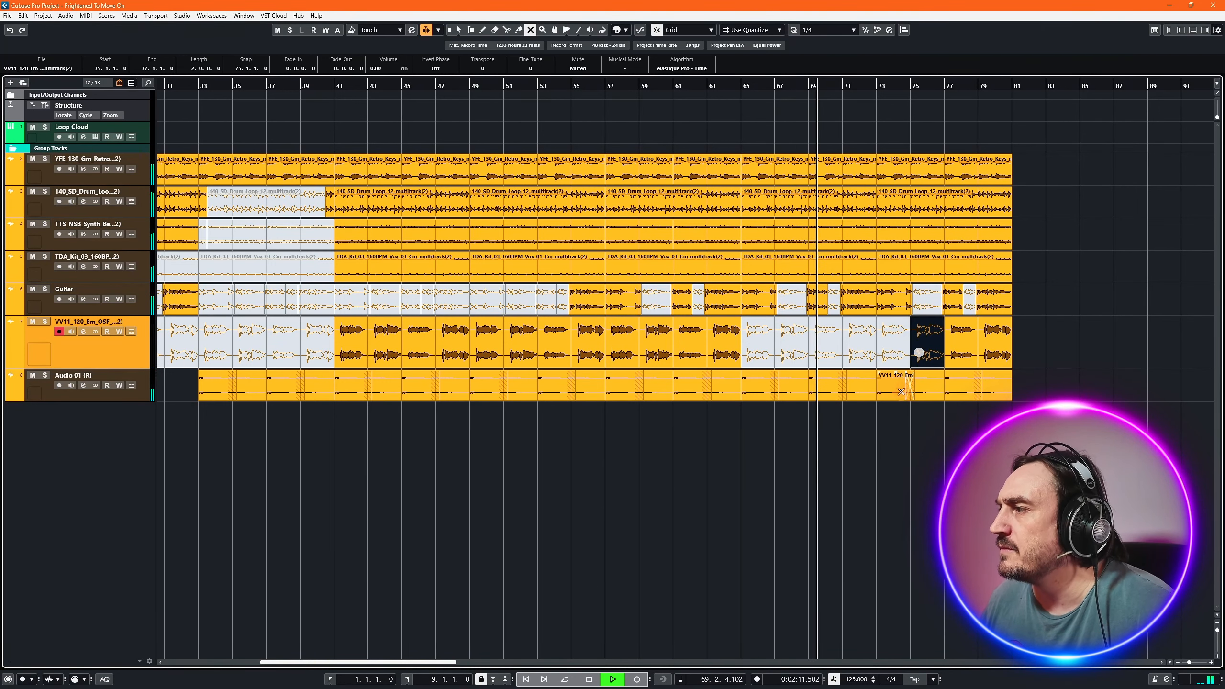
click(962, 344)
click(981, 344)
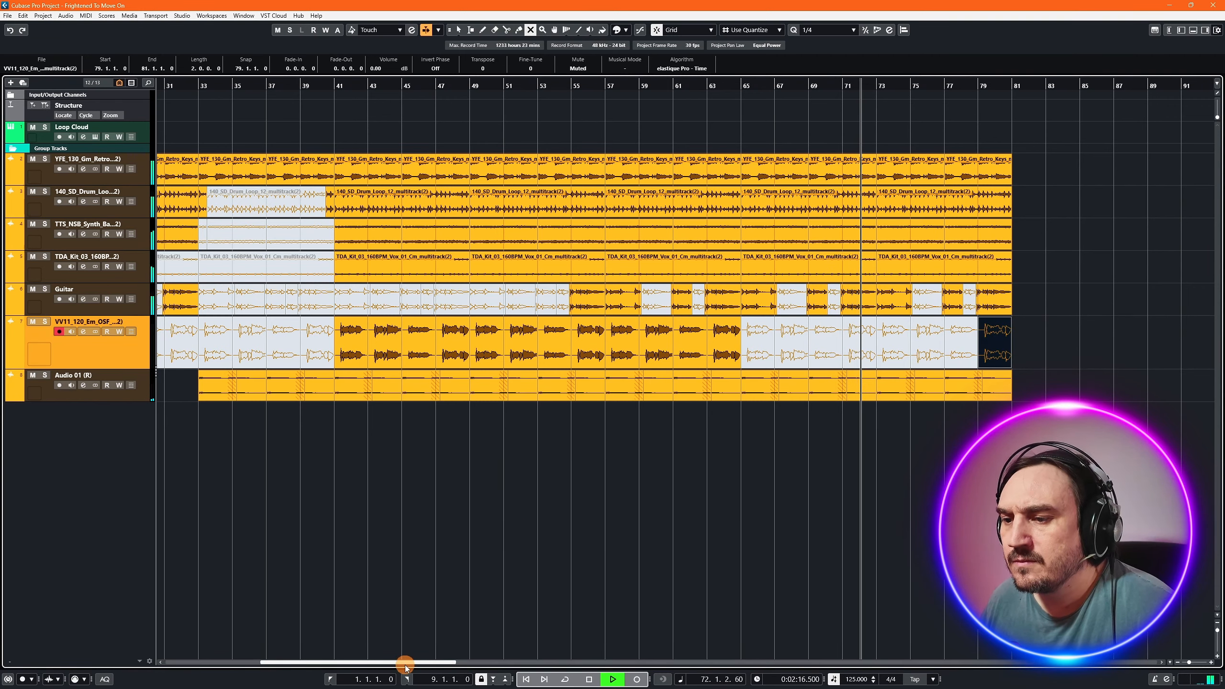
- Unmute the VV11_120_Em_OSF vocal events from bar 73 to bar 81
drag(405, 662, 473, 656)
click(584, 344)
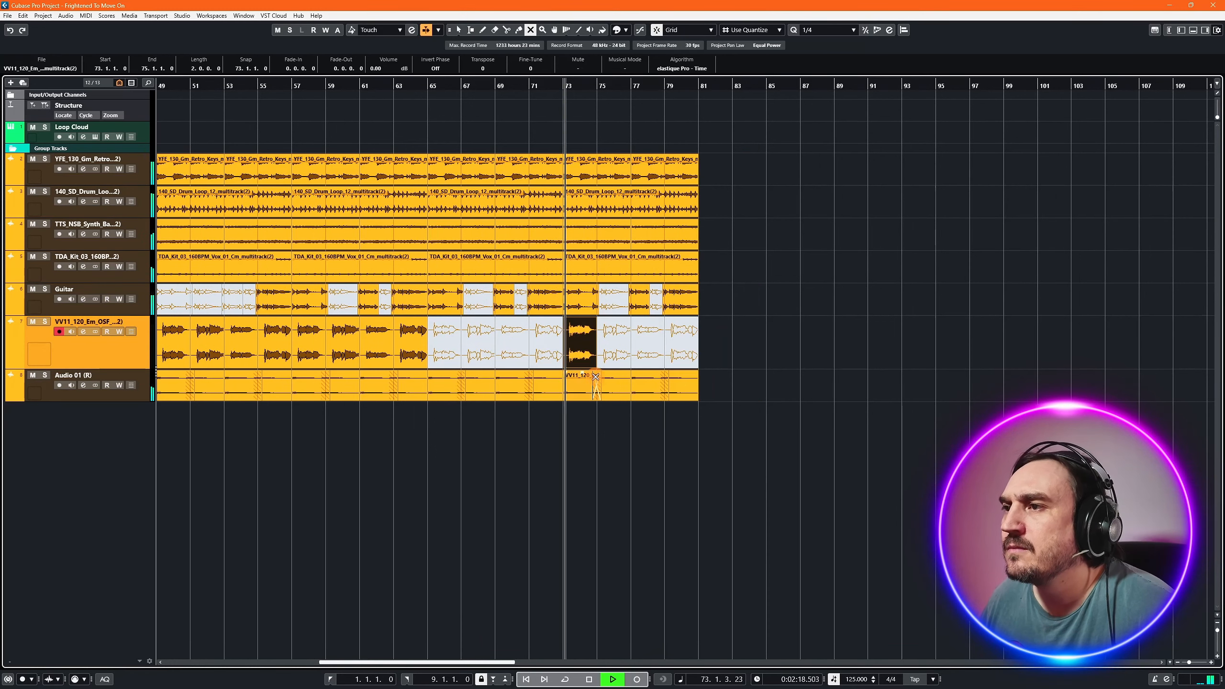
click(623, 345)
click(648, 345)
click(681, 345)
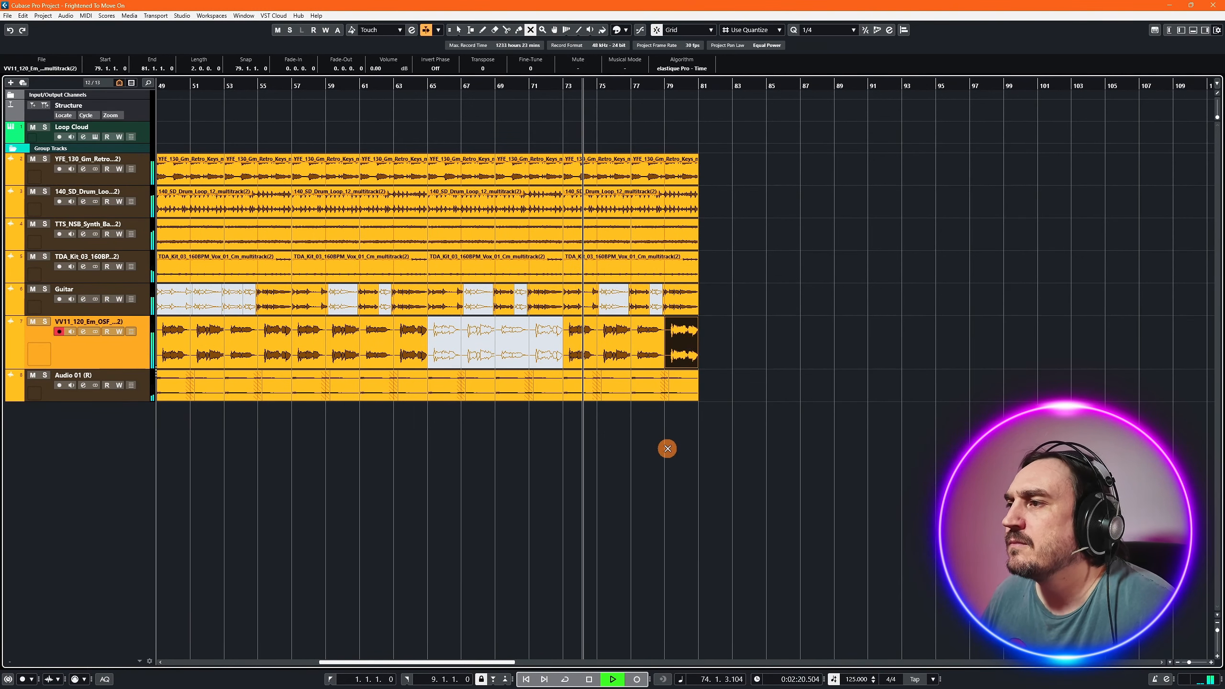
- Duplicate the events of all tracks between bar 73 and bar 81 twice, extending the arrangement to bar 97
click(458, 30)
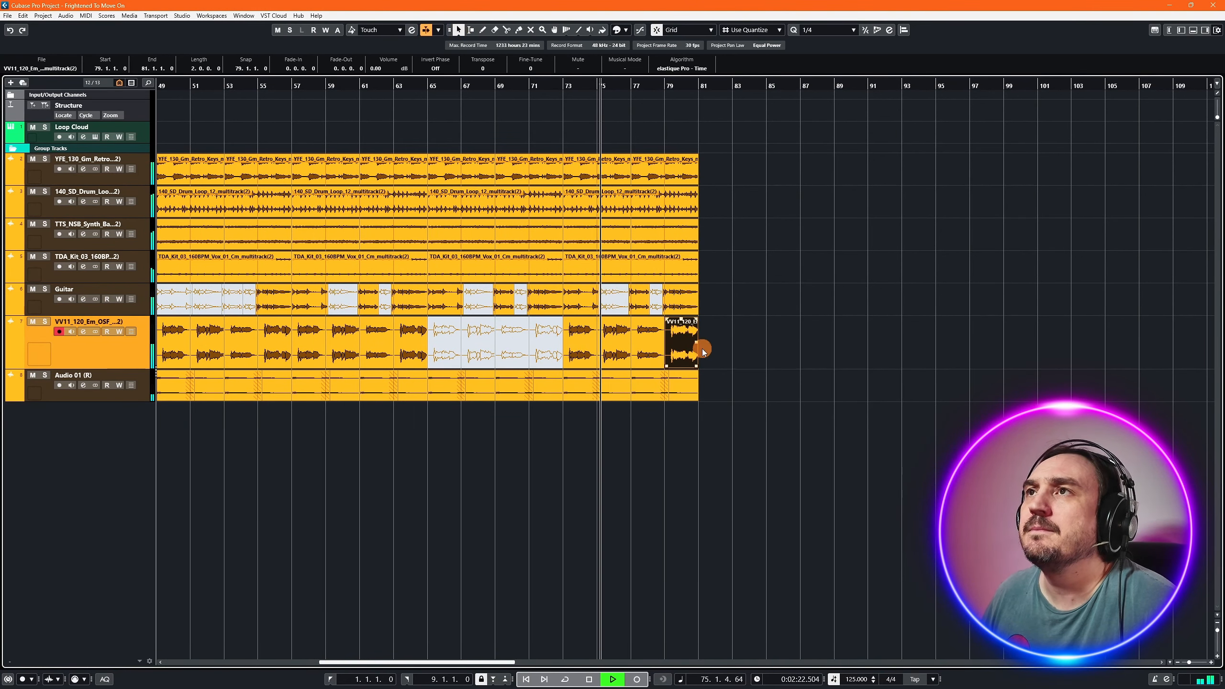
drag(760, 503, 568, 164)
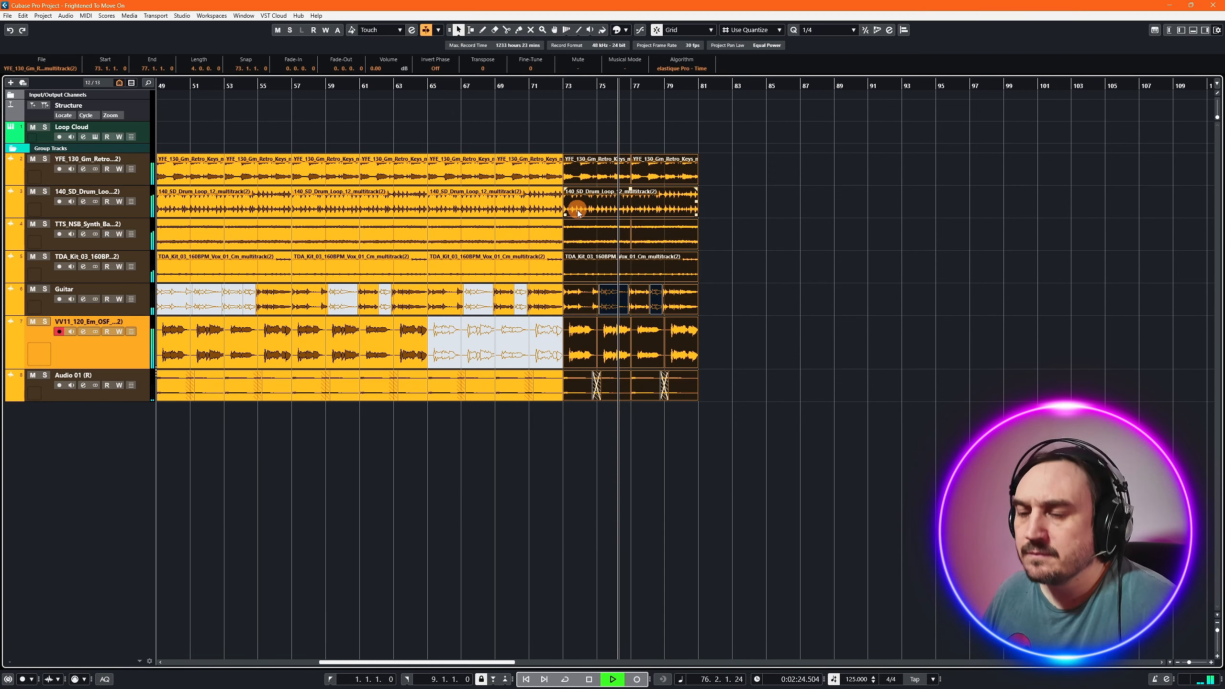
key(ctrl+d)
key(ctrl+d)
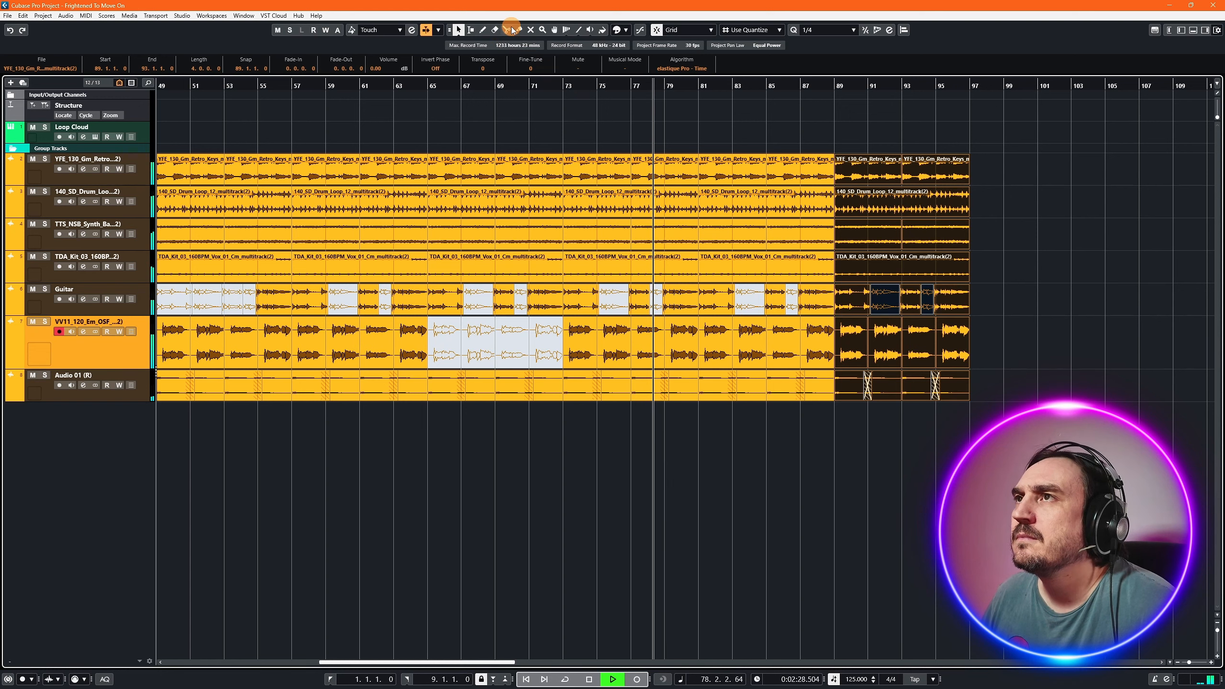
- From bar 81, mute the Guitar events to bar 87, the TDA_Kit and drum loop events to bar 89 and the synth bass to bar 85
click(530, 30)
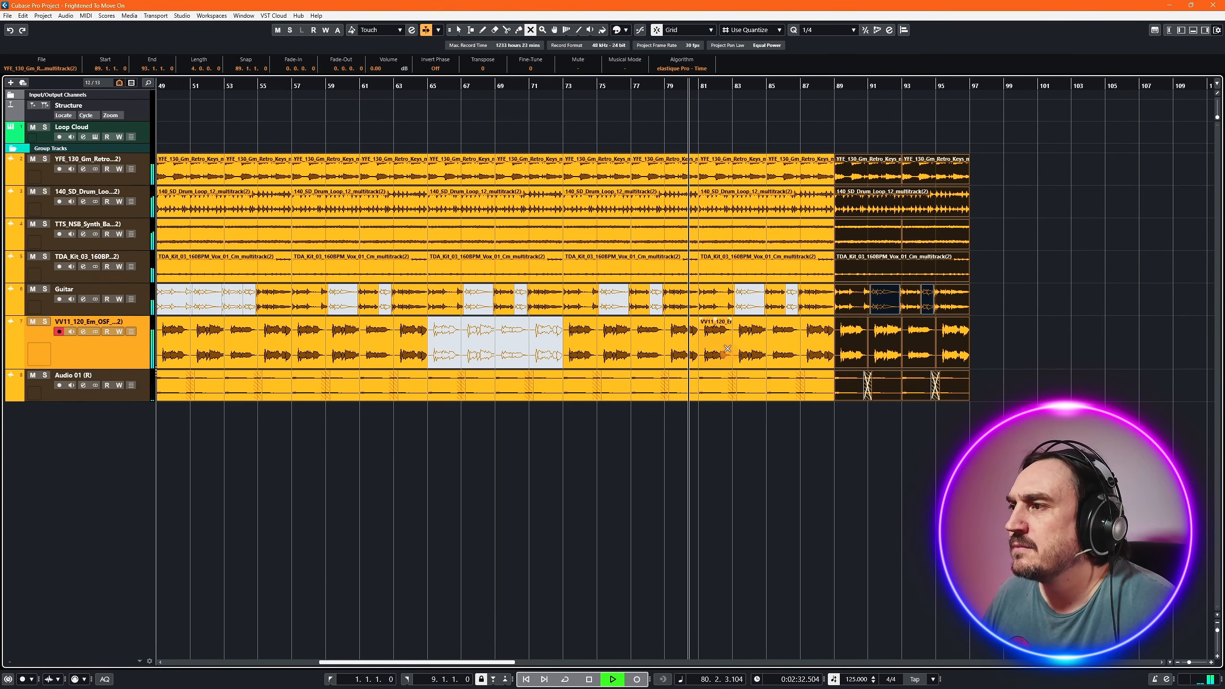
click(716, 293)
click(771, 292)
click(786, 263)
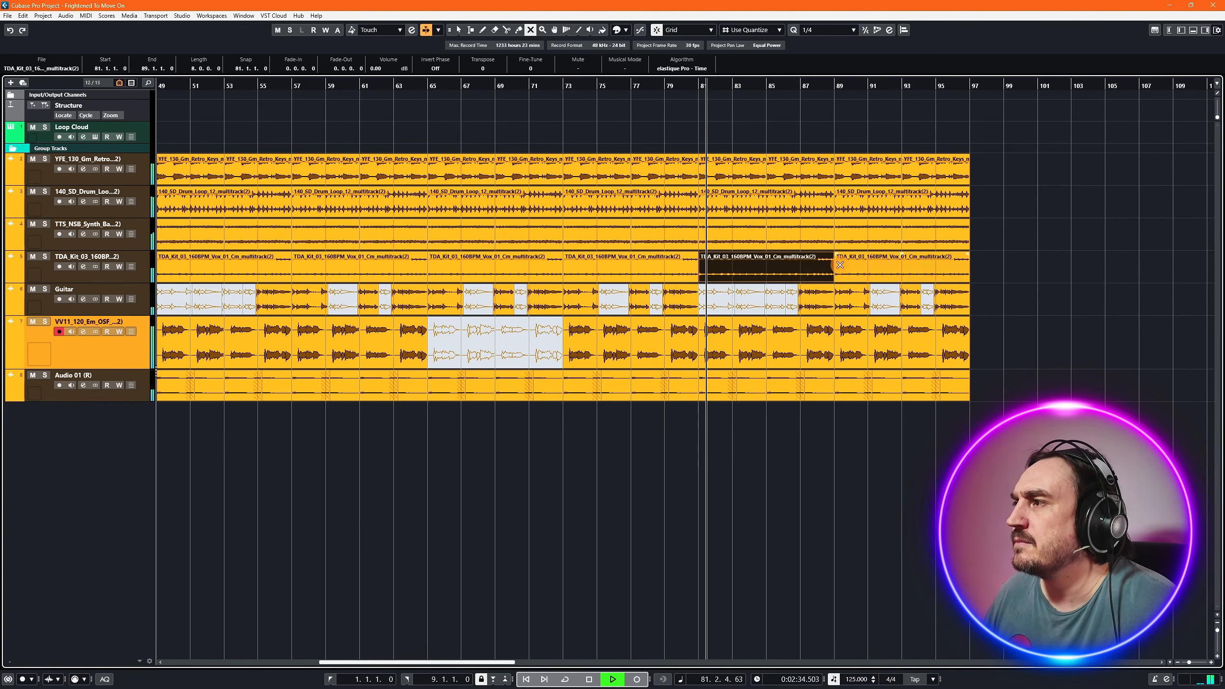
click(724, 225)
click(730, 207)
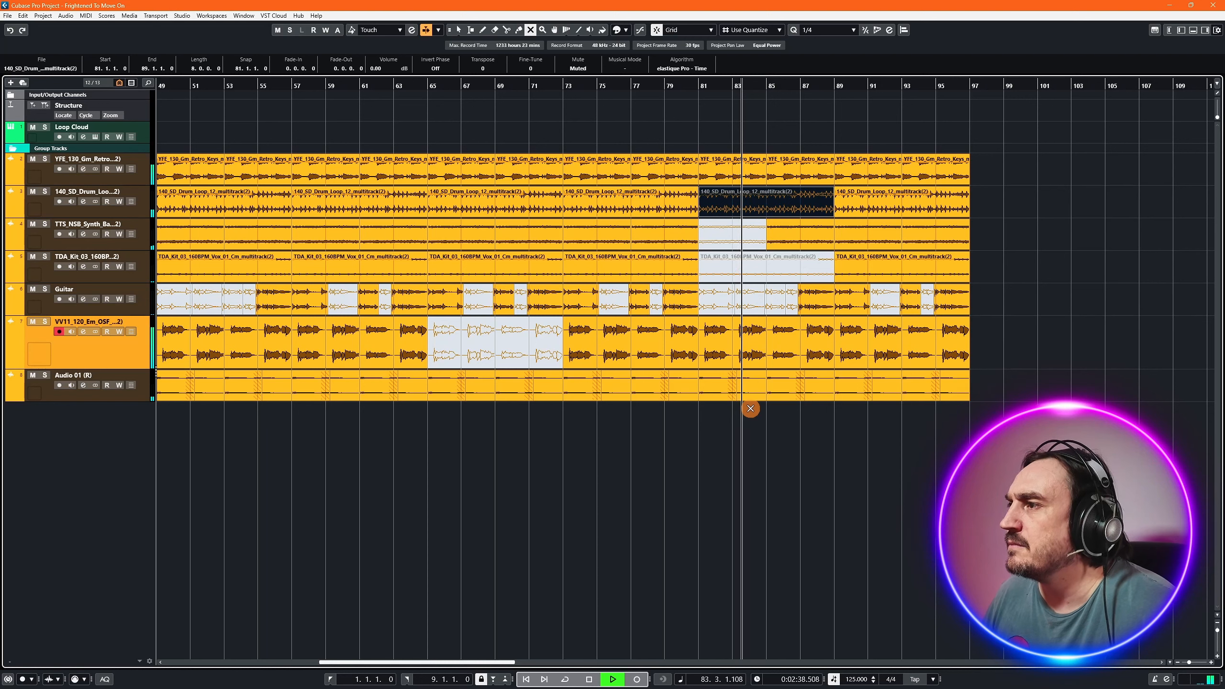
- Split the 140_SD_Drum_Loop event at 80.3.1.0 and mute the half bar leading into bar 81
click(648, 87)
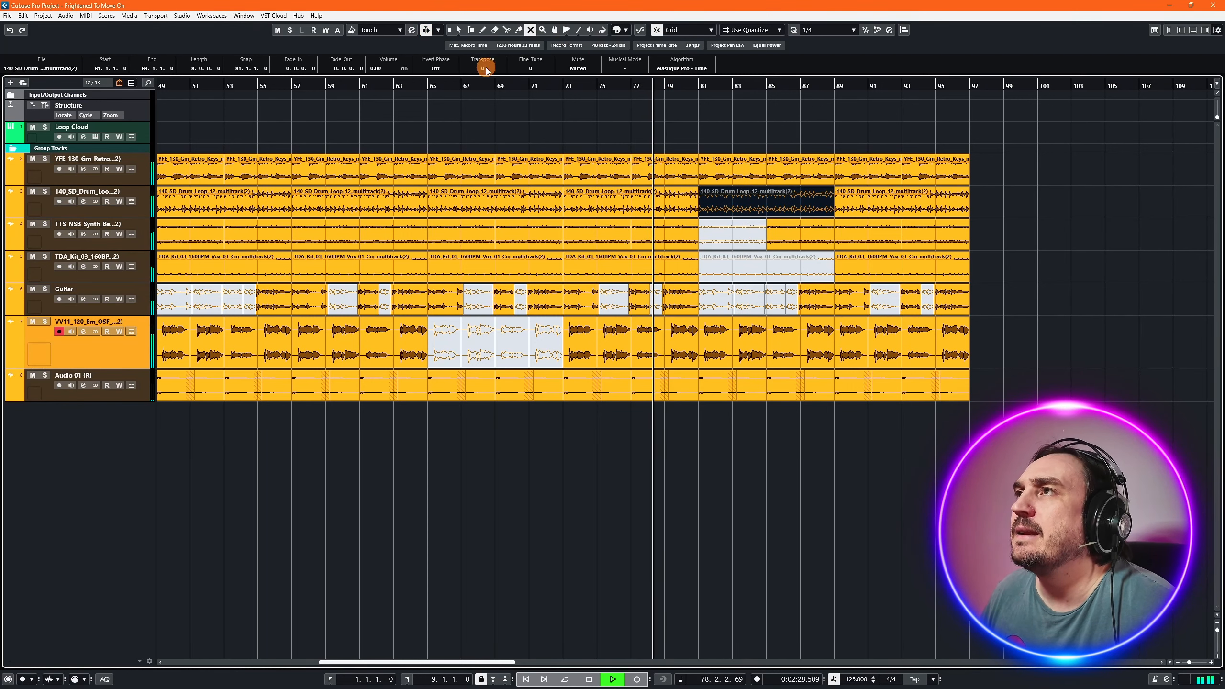
click(506, 29)
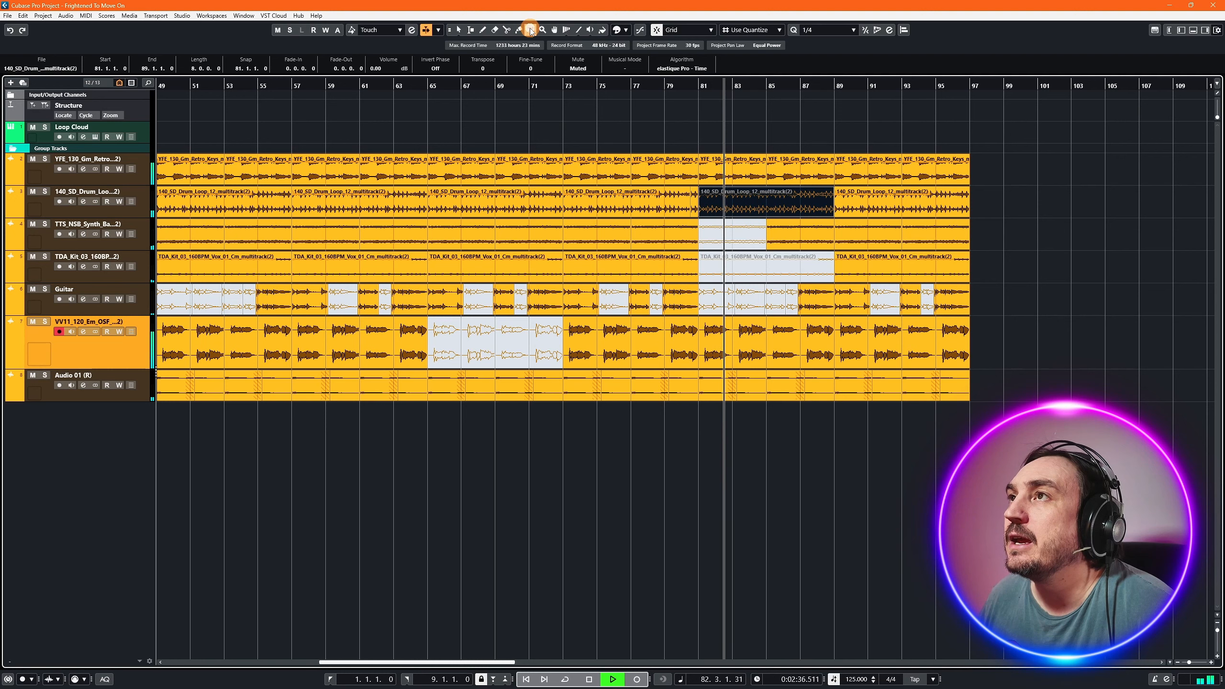
click(694, 203)
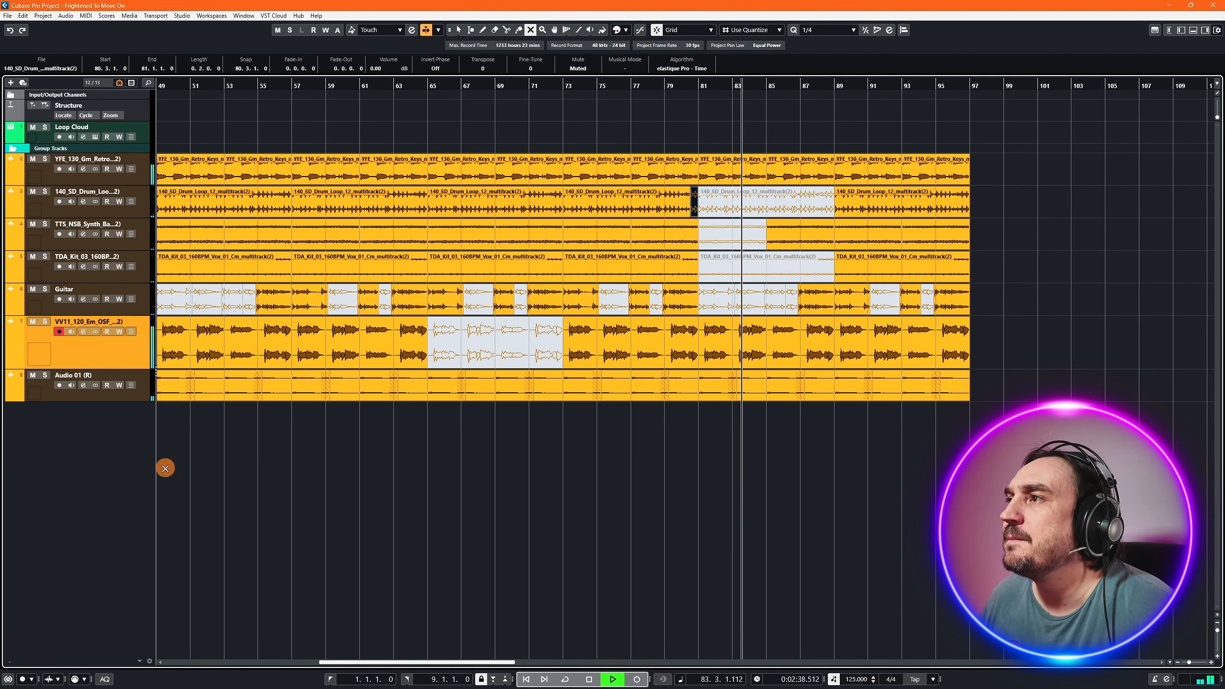
- Split the TTS_NSB_Synth_Bass event at 80.3.1.0 and mute the half bar leading into bar 81
click(637, 88)
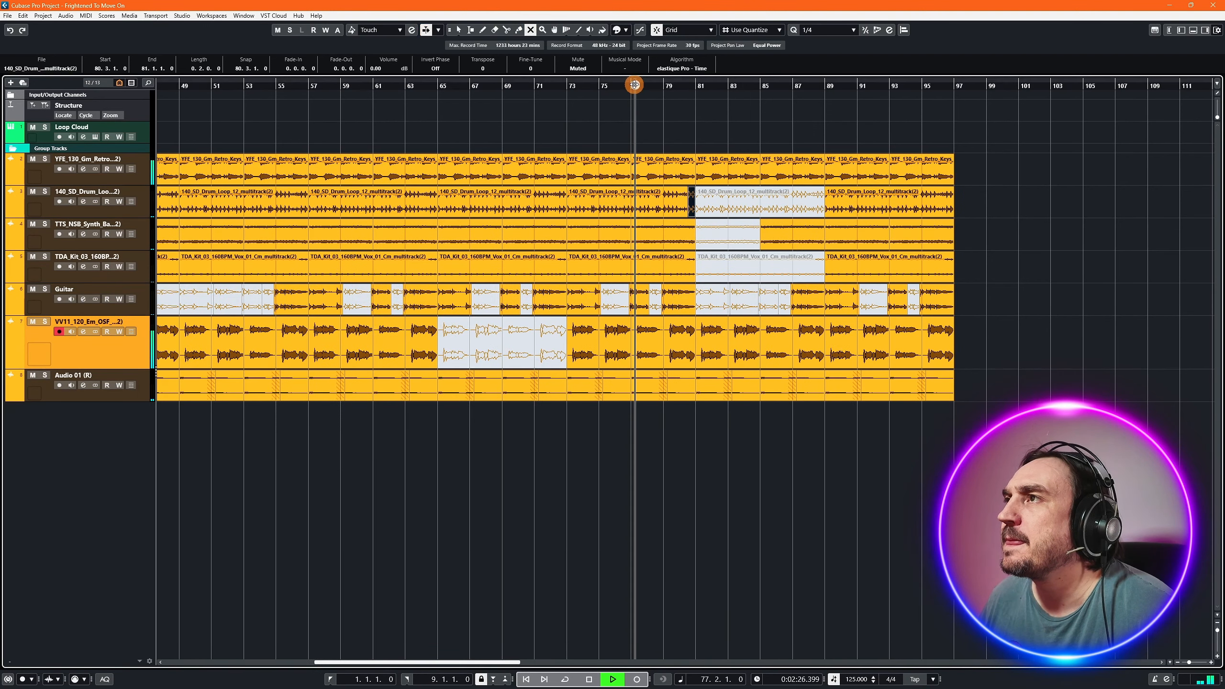
click(507, 30)
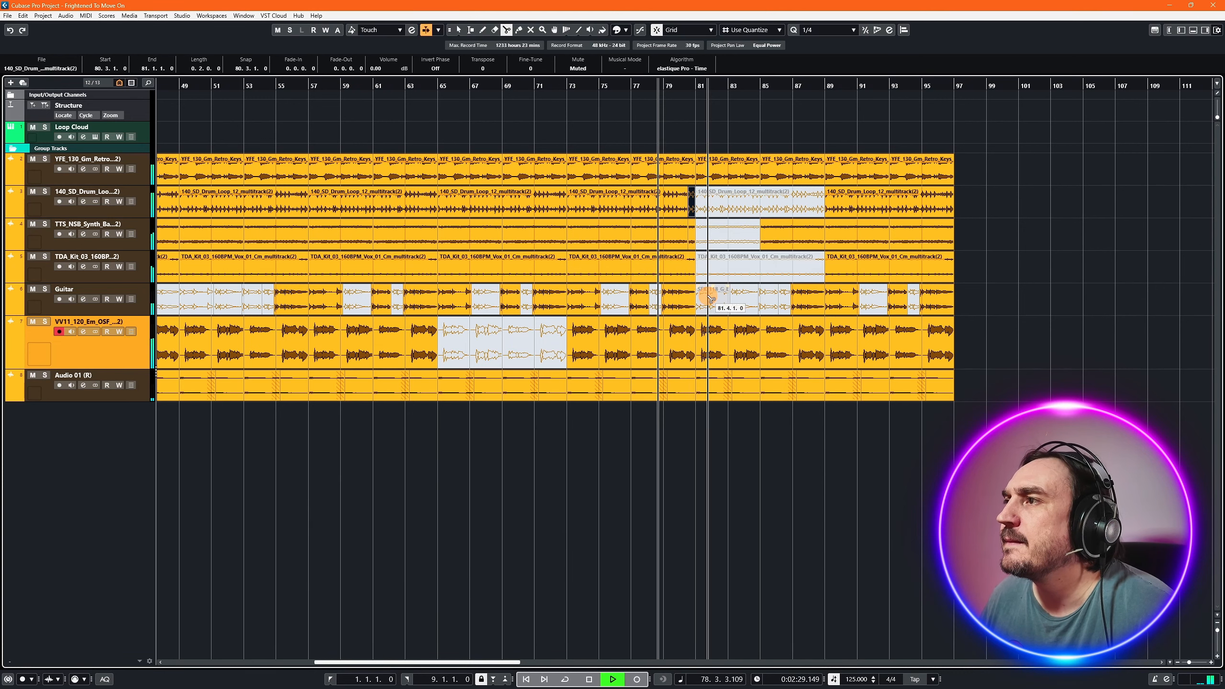
click(530, 30)
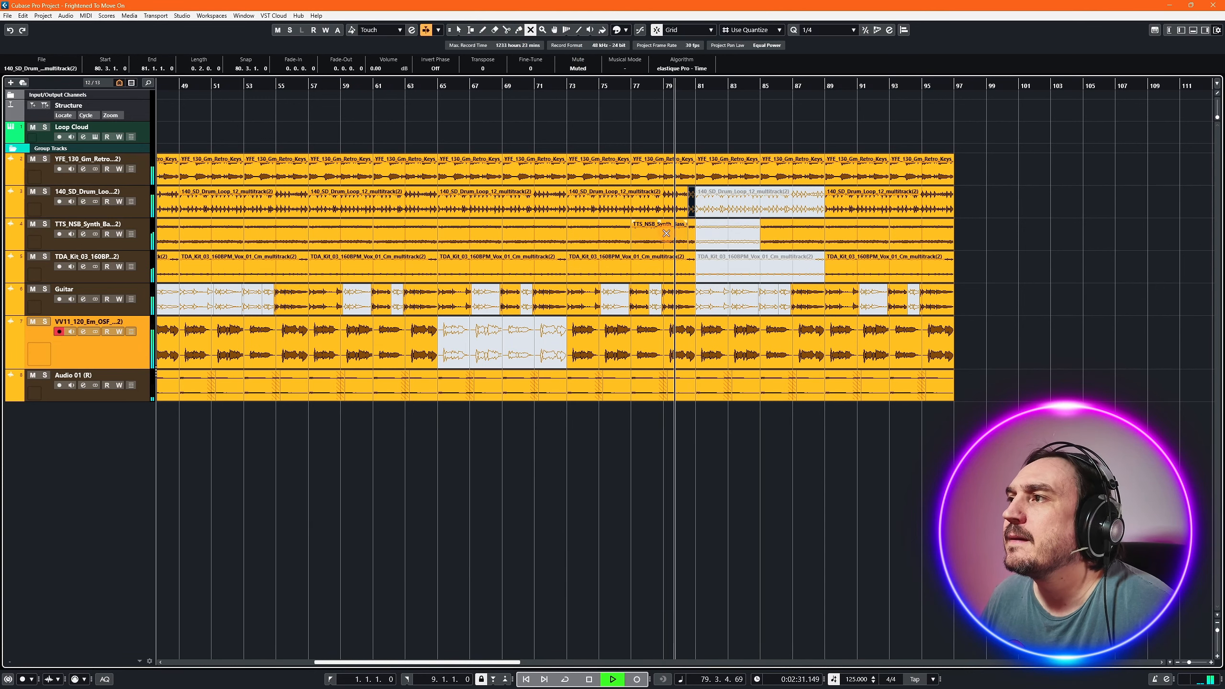
click(690, 230)
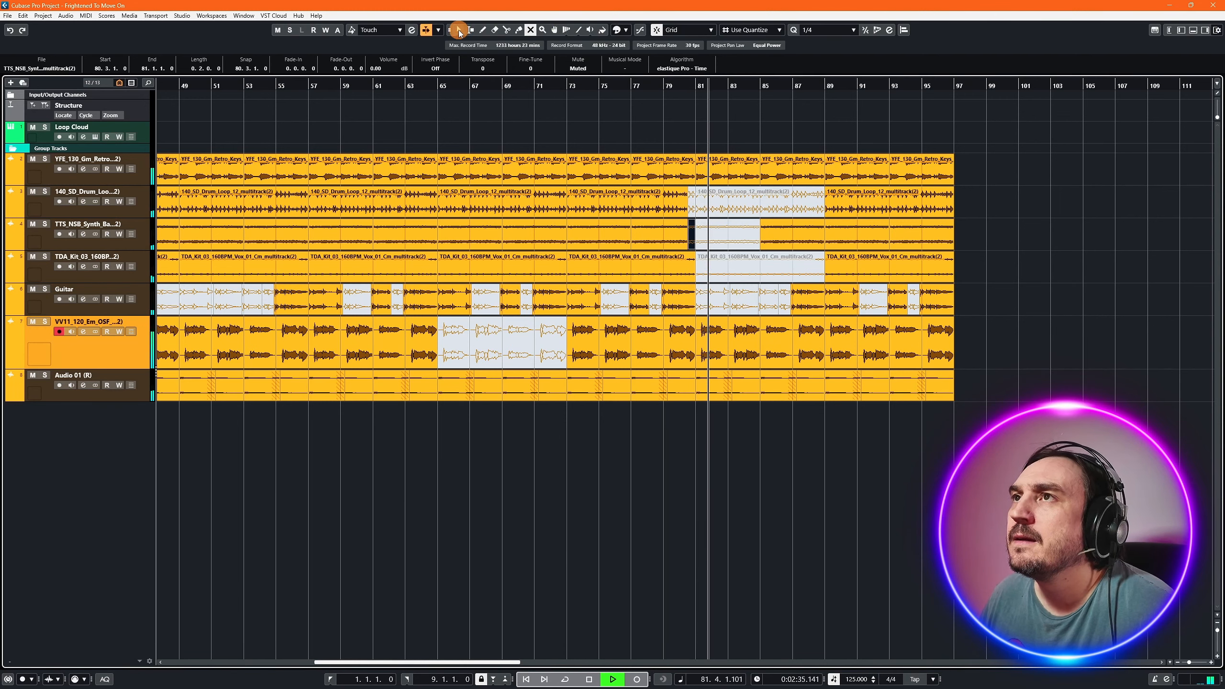
- Shorten the active drum loop, synth bass, TDA_Kit and Guitar events before bar 81 so they end at bar 80
click(457, 31)
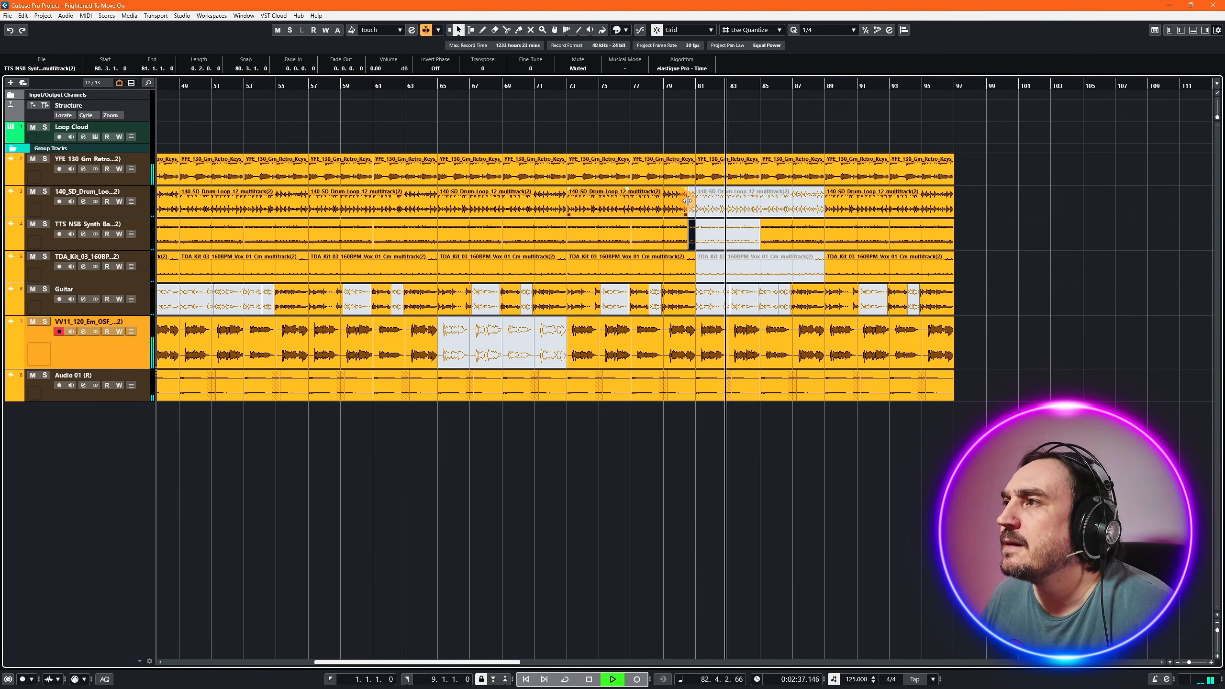
drag(684, 214, 678, 246)
click(639, 106)
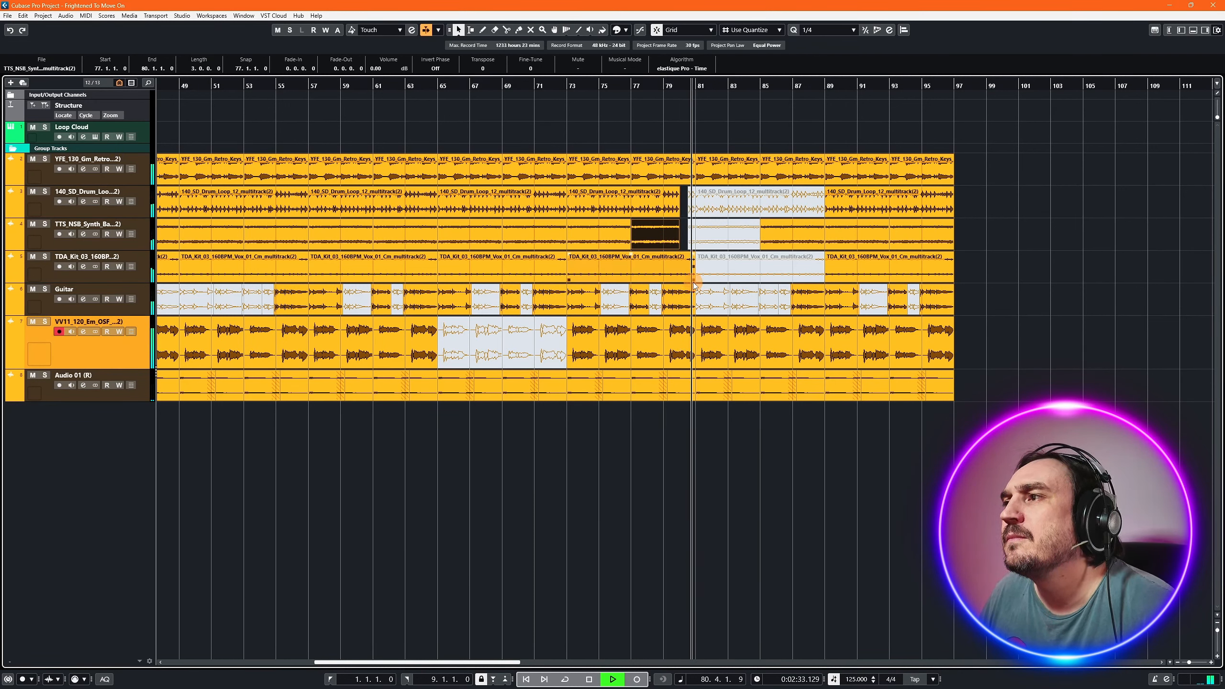
drag(694, 280, 679, 311)
- Replay the transition, mute the Guitar event ending at bar 80 and unmute the drum loop event from bar 81 to bar 89
click(641, 85)
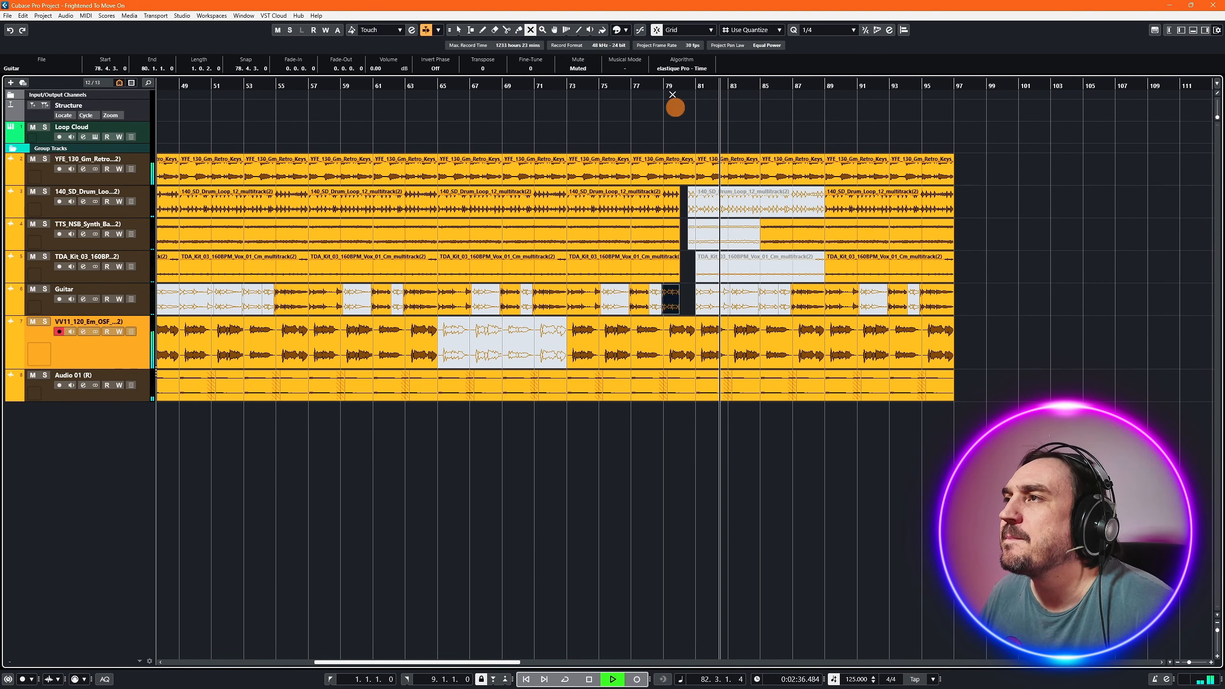
click(630, 83)
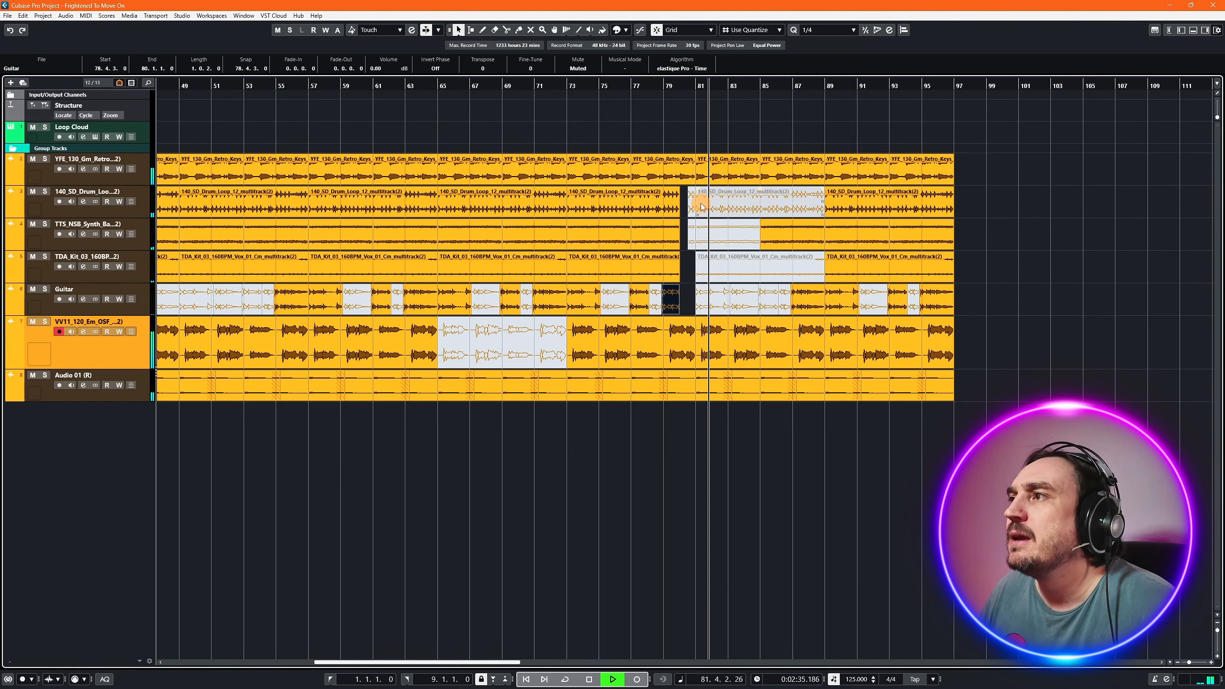
key(7)
click(713, 206)
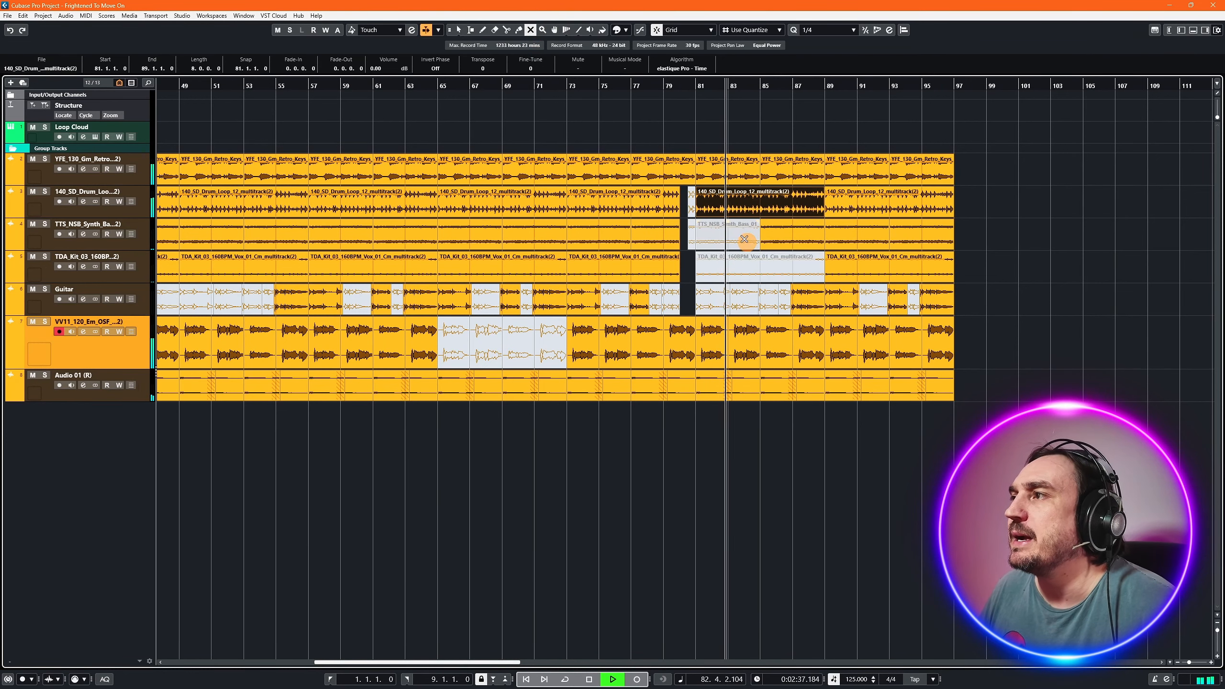
- Replay from about bar 78 and mute the VV11_120_Em_OSF vocal events from bar 81 to bar 85
click(655, 87)
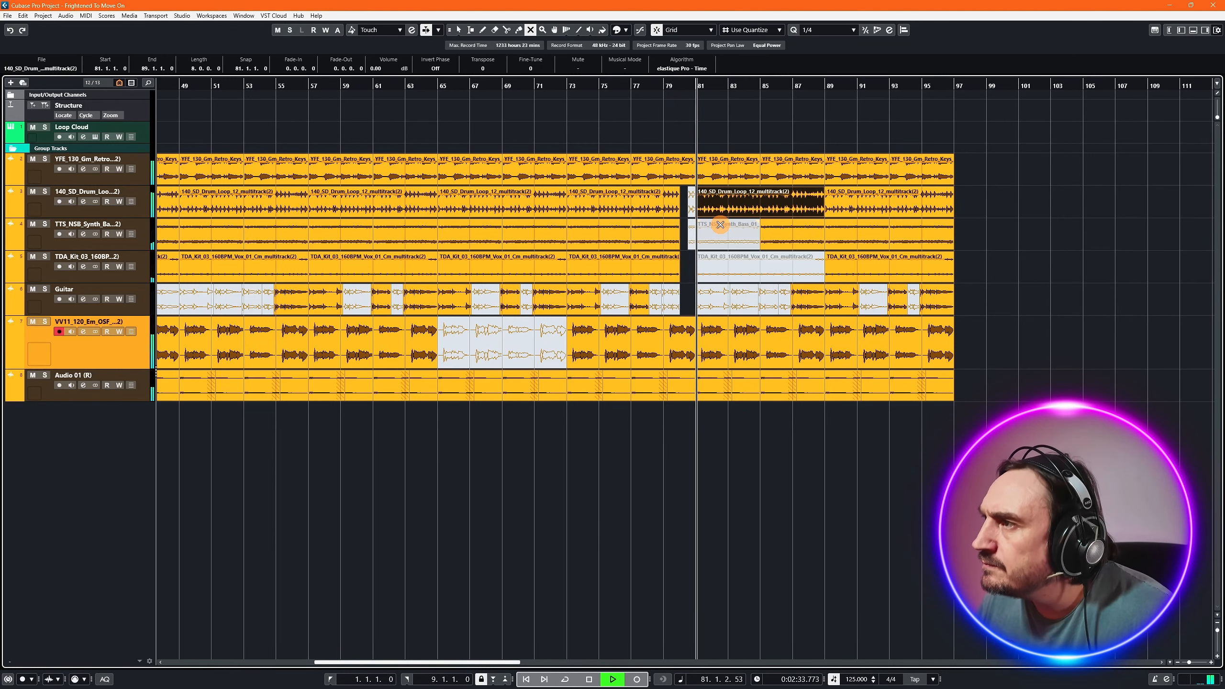
click(711, 356)
click(747, 354)
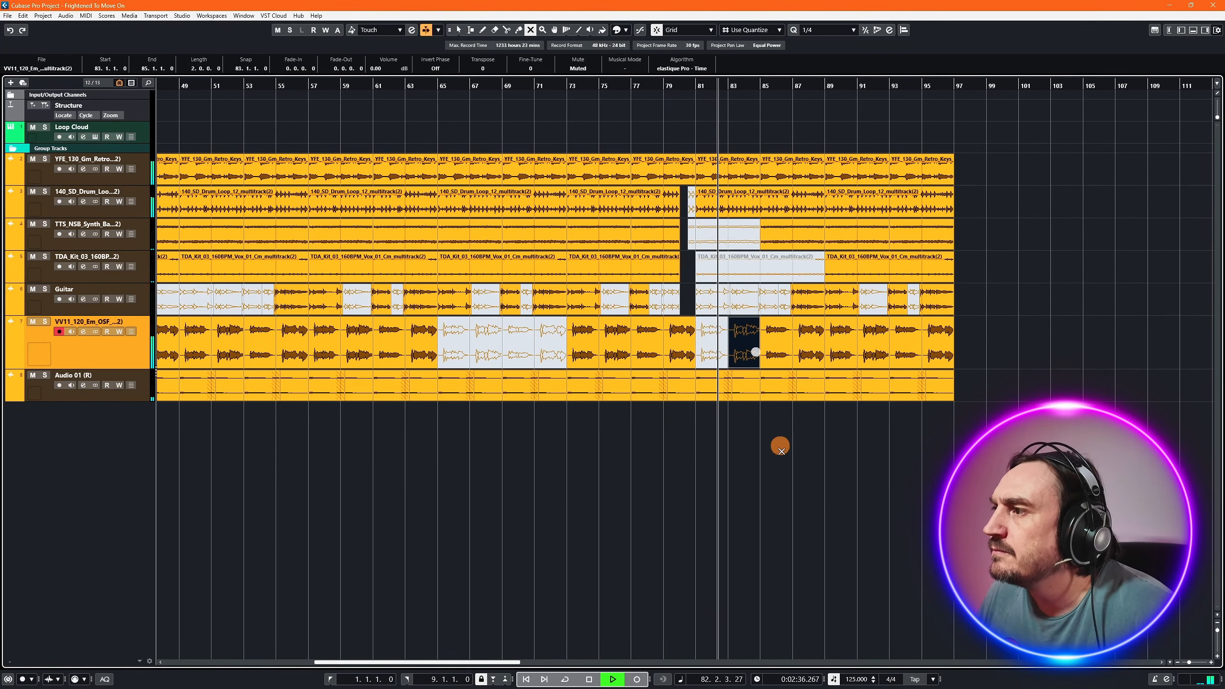
- Replay the transition from about bar 79 and set the quantize preset to 1/16 for finer cuts
click(659, 89)
click(506, 29)
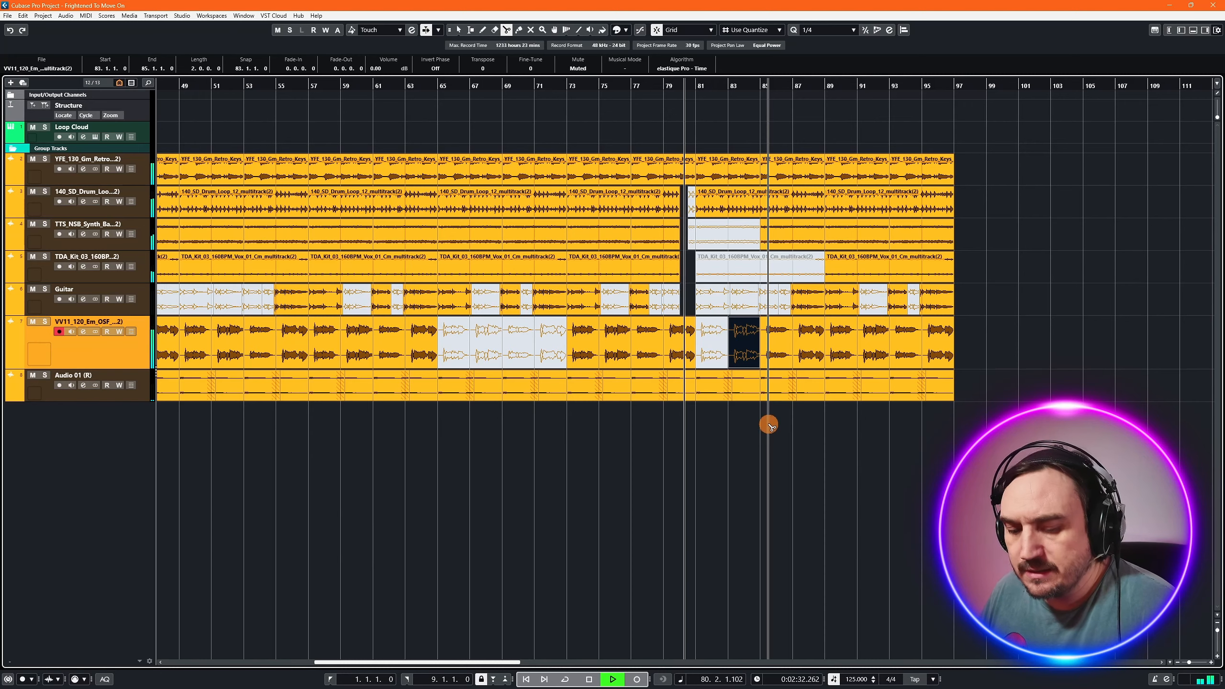
scroll(770, 422, up, 3)
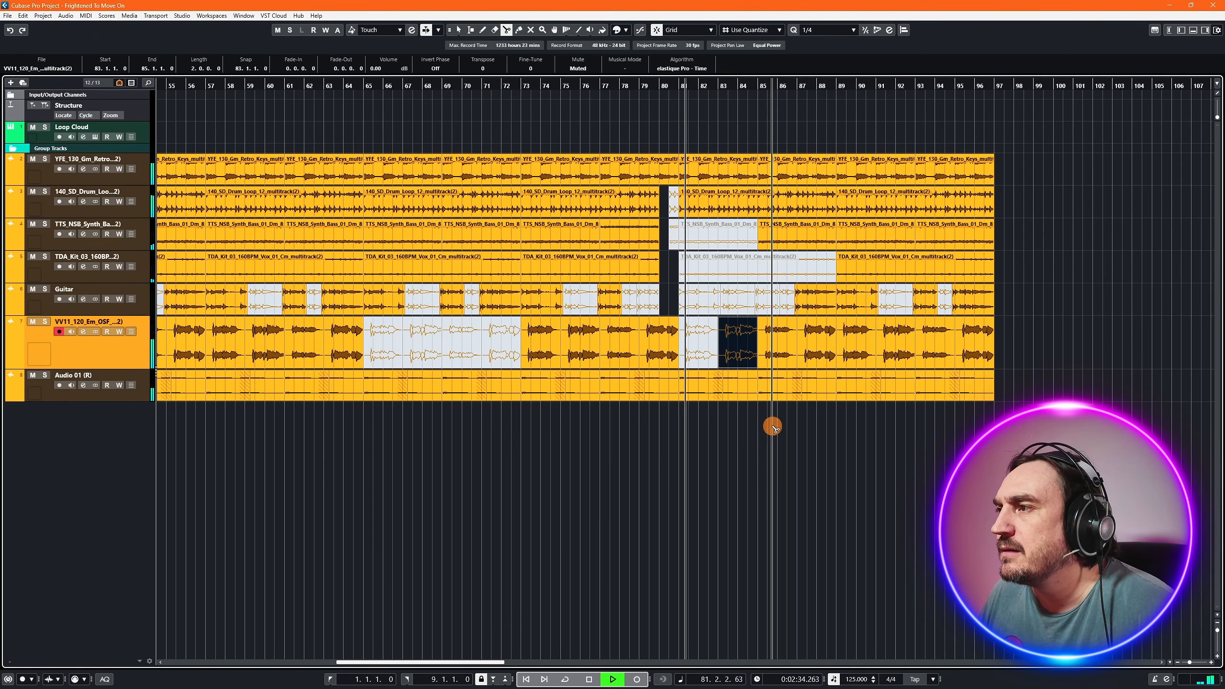
click(496, 87)
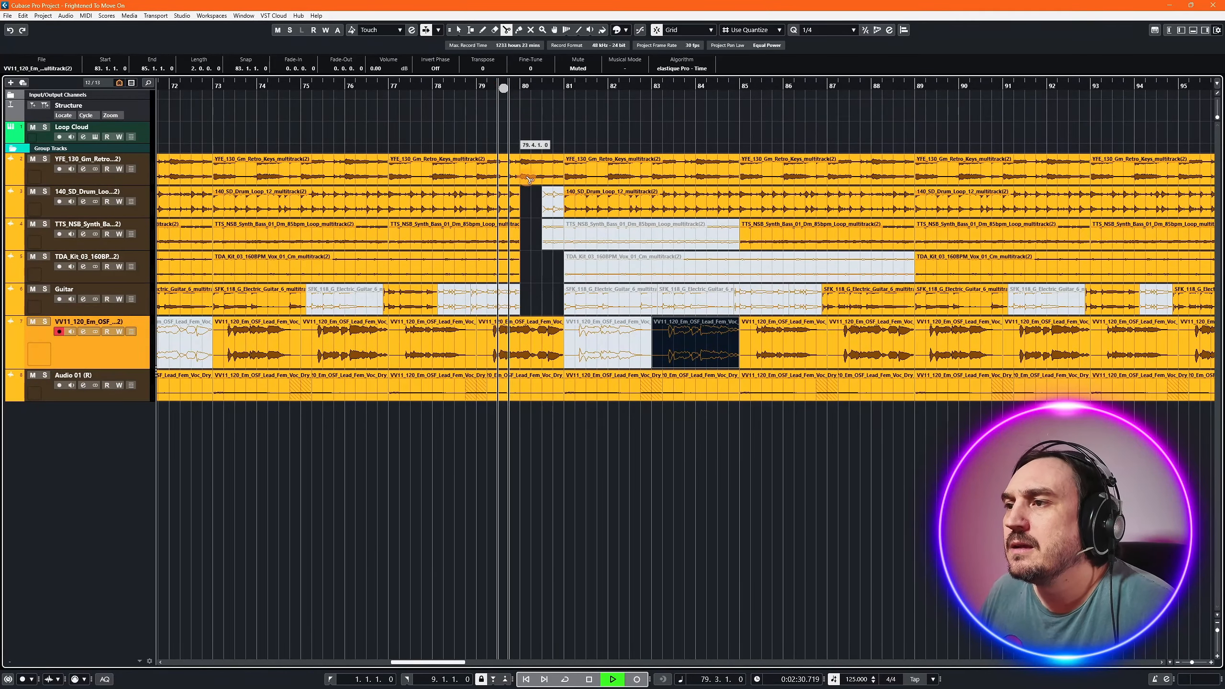
click(819, 29)
click(825, 84)
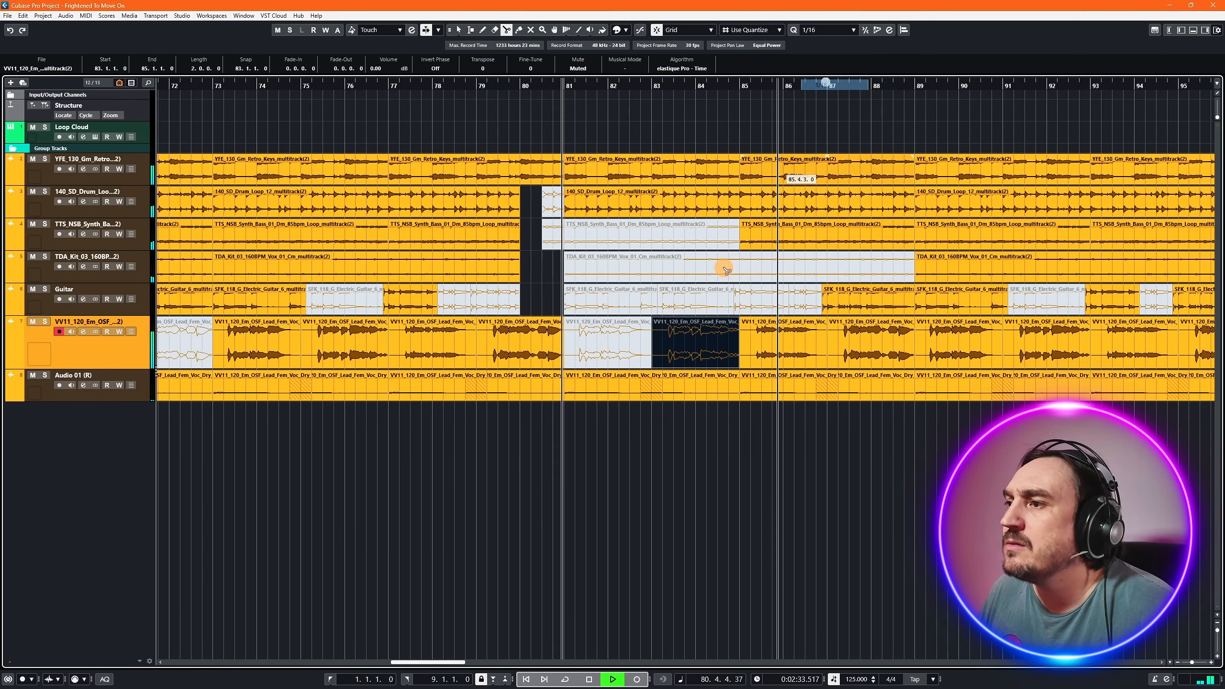
- Split the muted VV11_120_Em_OSF vocal event starting at bar 81 at about 81.4.2 and unmute its first part
click(605, 371)
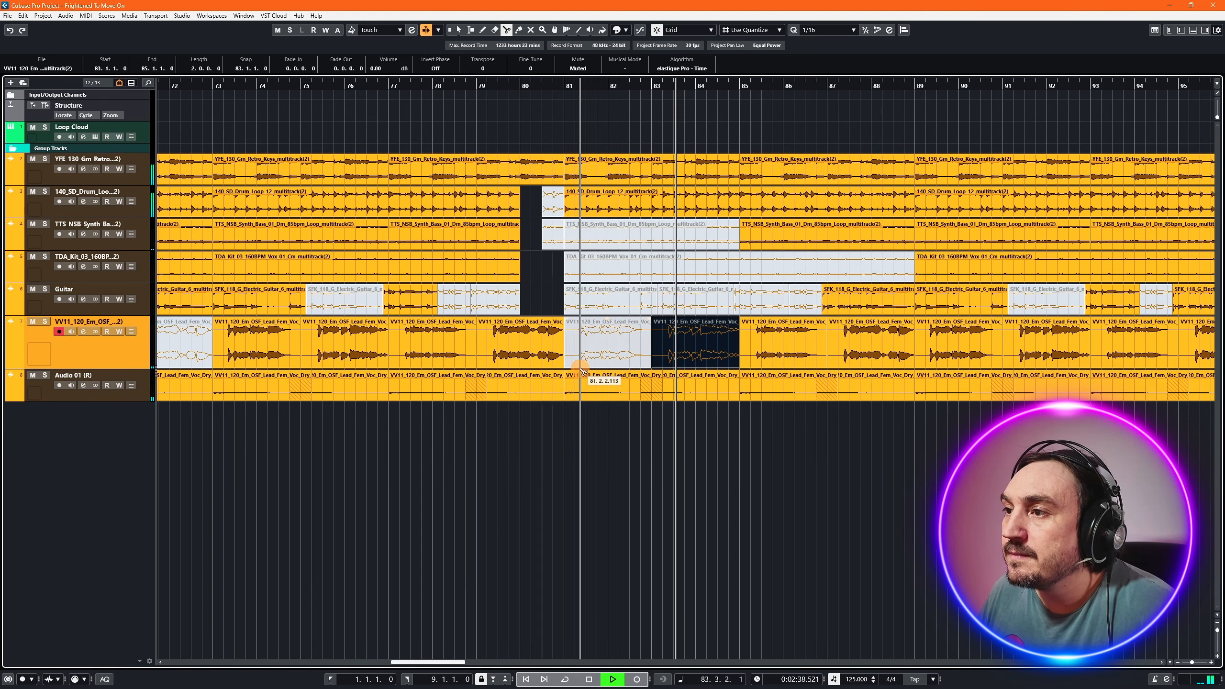
click(600, 378)
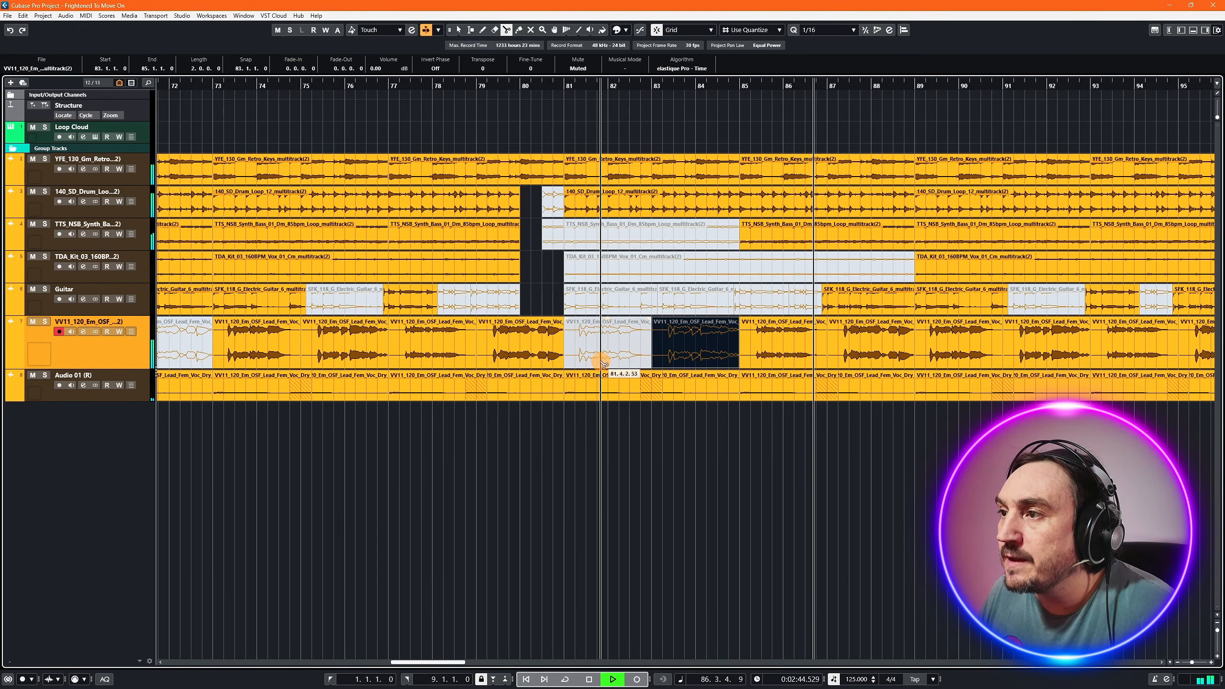
click(531, 31)
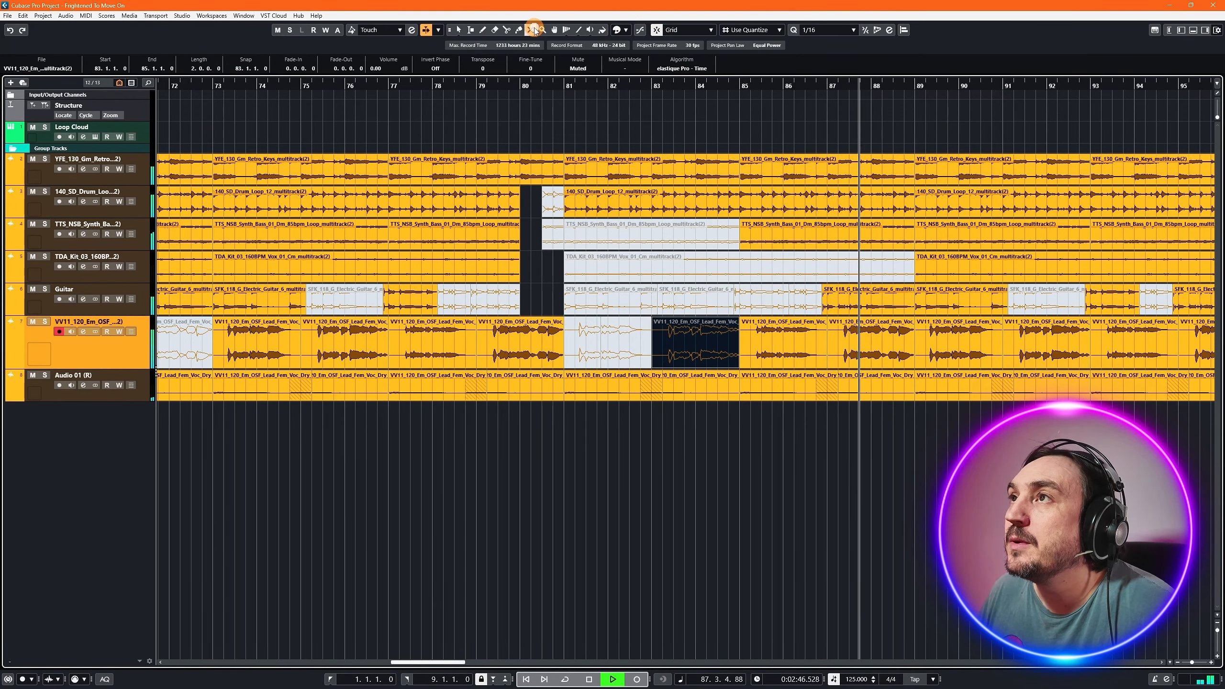
click(613, 345)
click(622, 345)
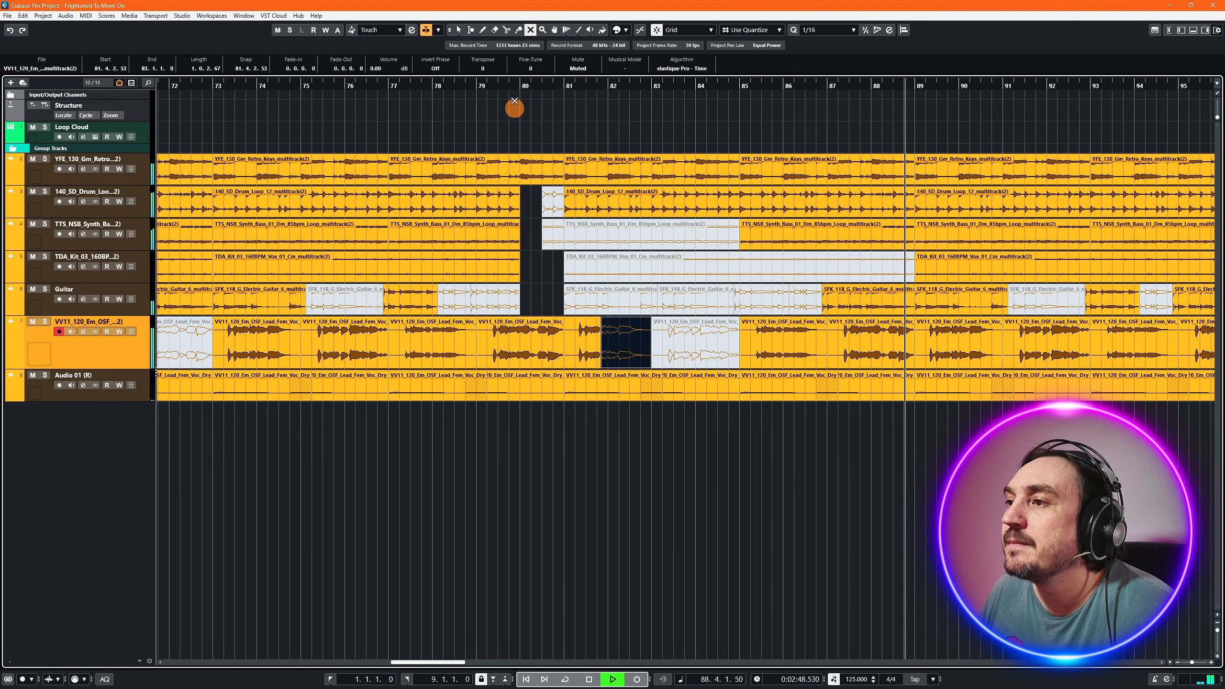
- Replay the break from about bar 79 and add a short fade-out of about 0.0.0.29 to the unmuted vocal piece at bar 81
click(485, 84)
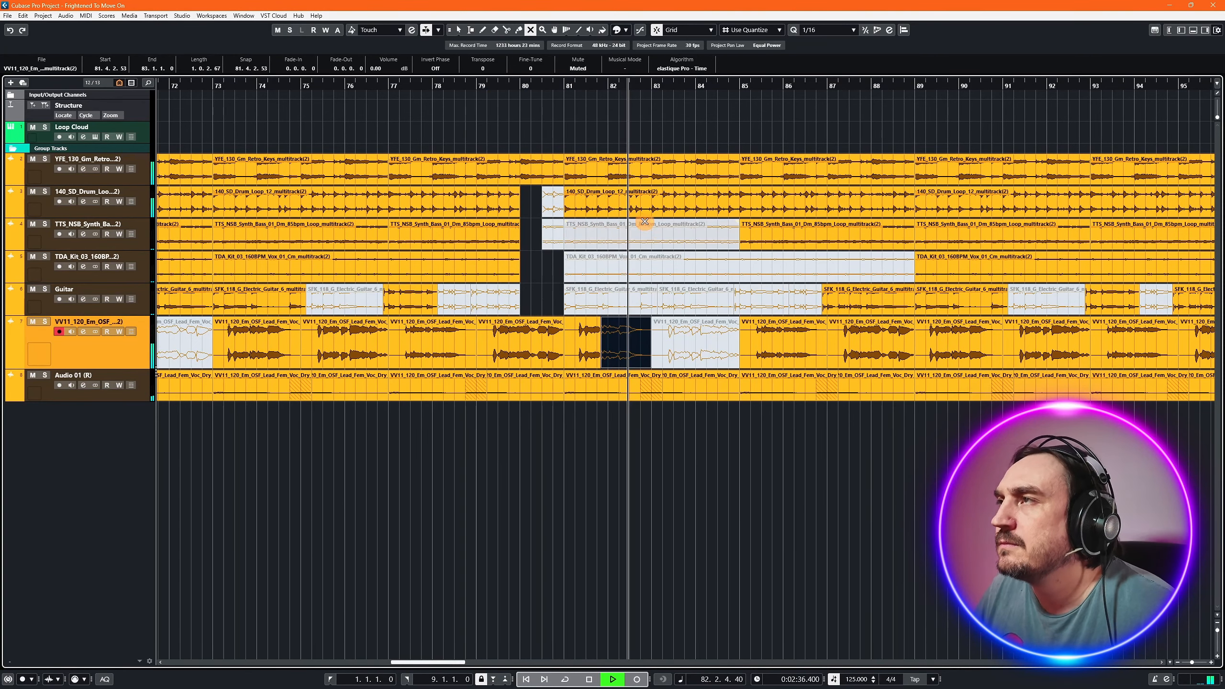
click(498, 87)
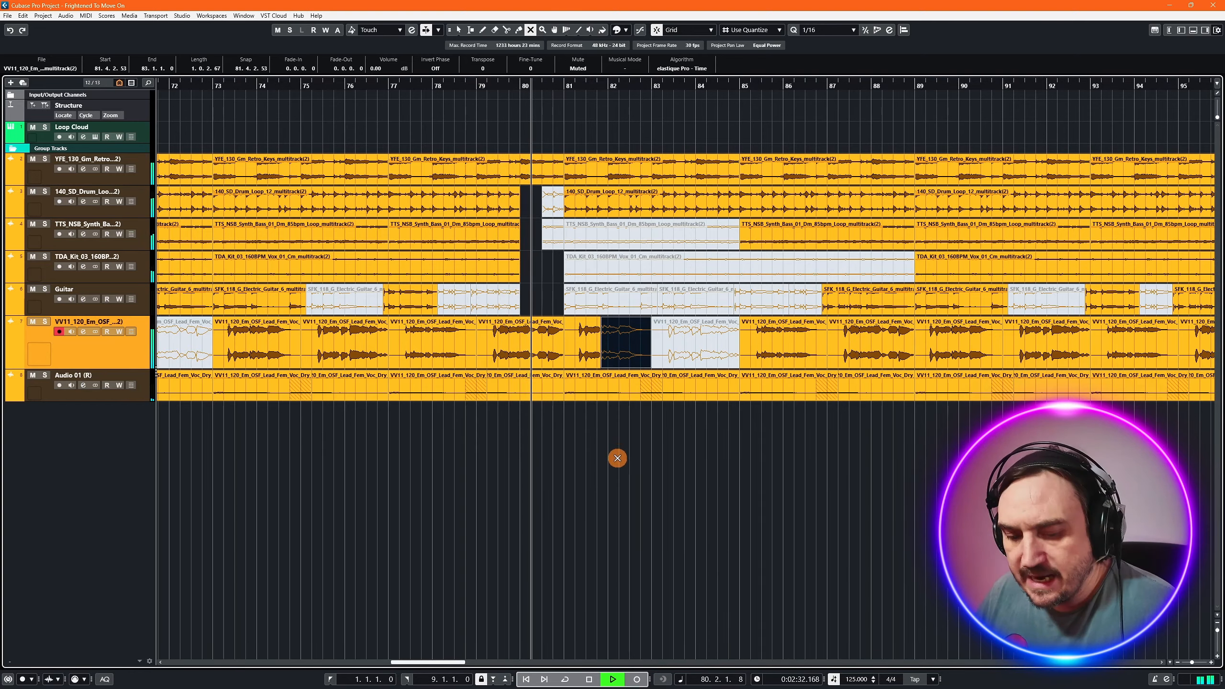
scroll(616, 460, up, 5)
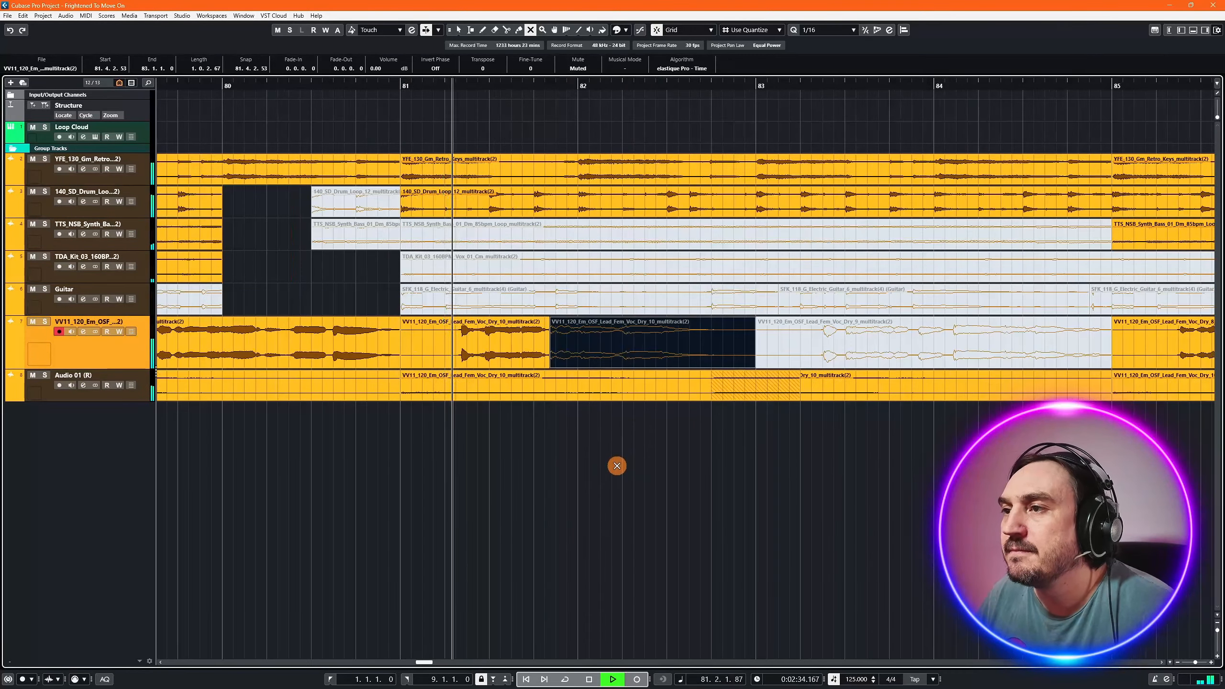
key(space)
click(459, 30)
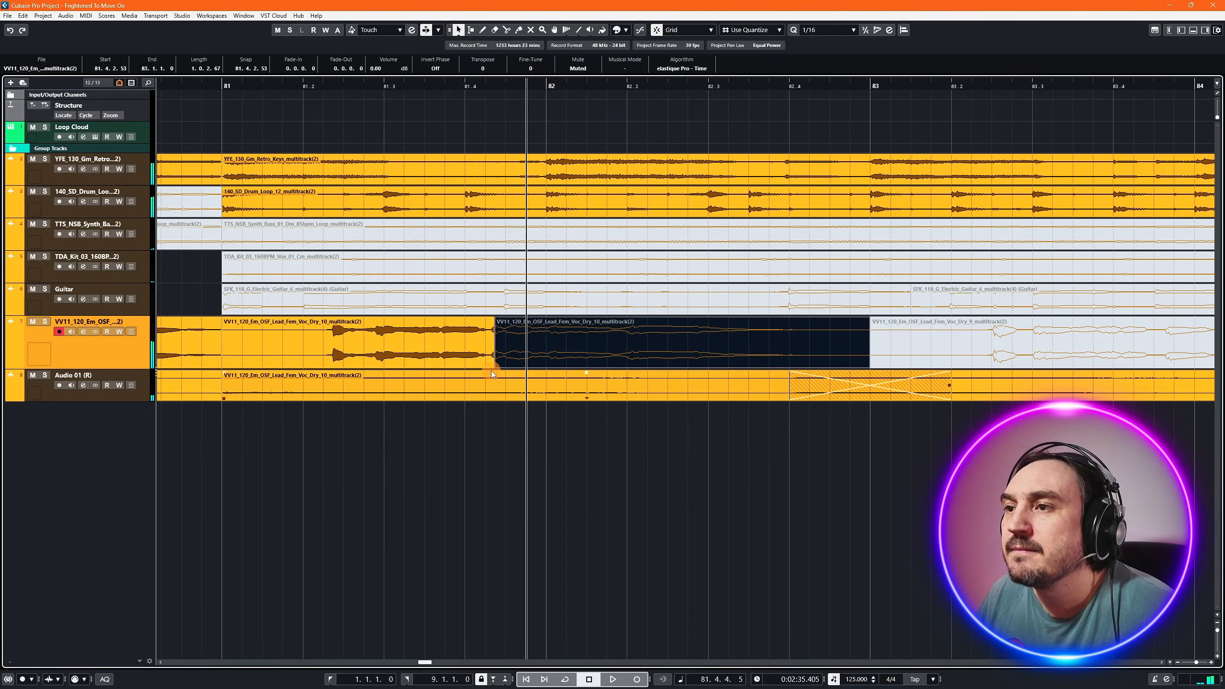
drag(491, 366, 486, 366)
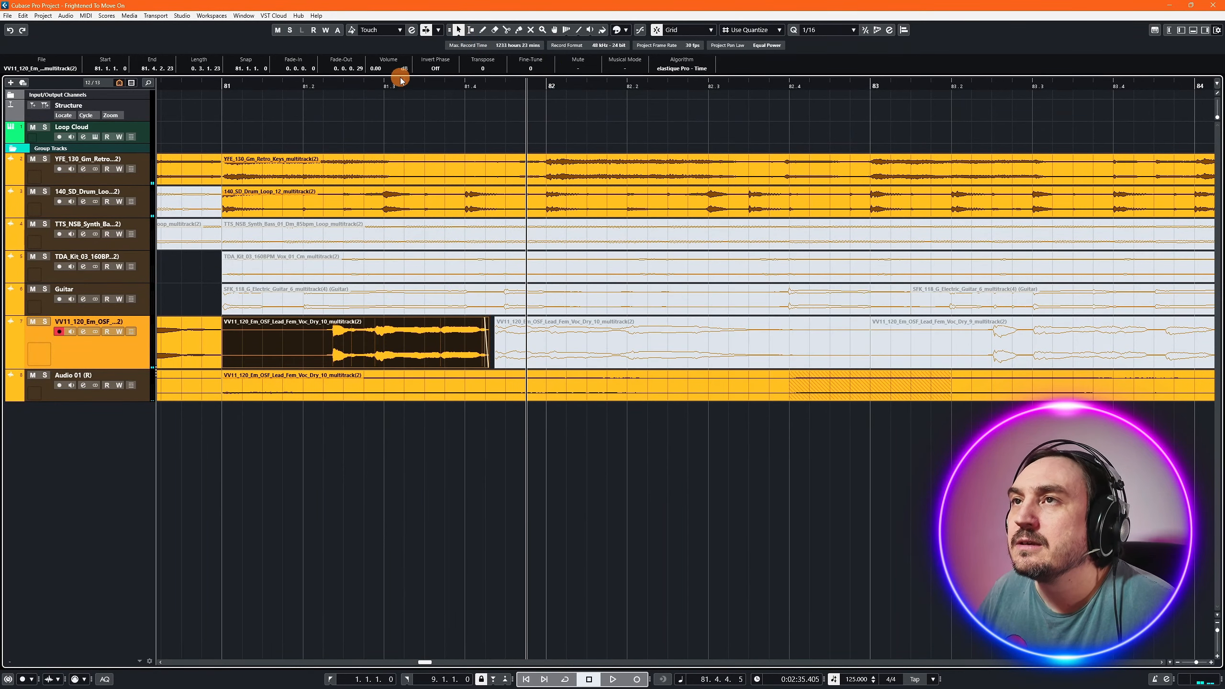
- Replay from bar 81, split the muted vocal event starting at bar 83 at about 84.1.2 and unmute its last part
click(246, 85)
key(space)
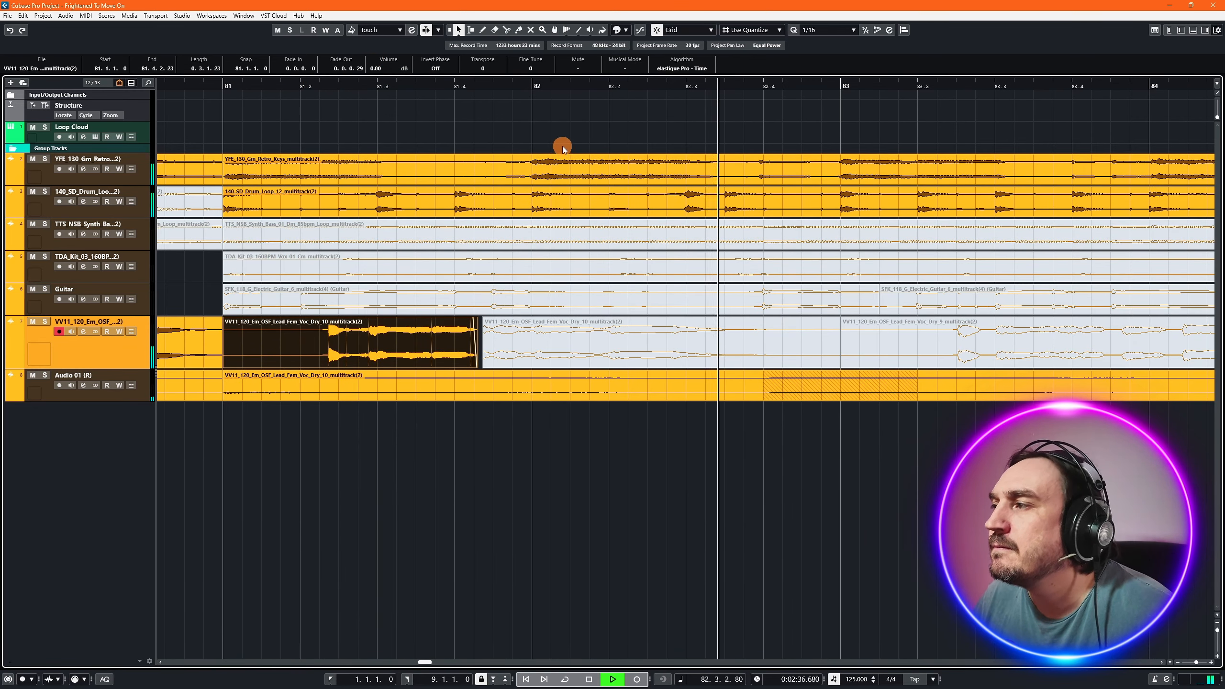
drag(424, 663, 430, 662)
key(space)
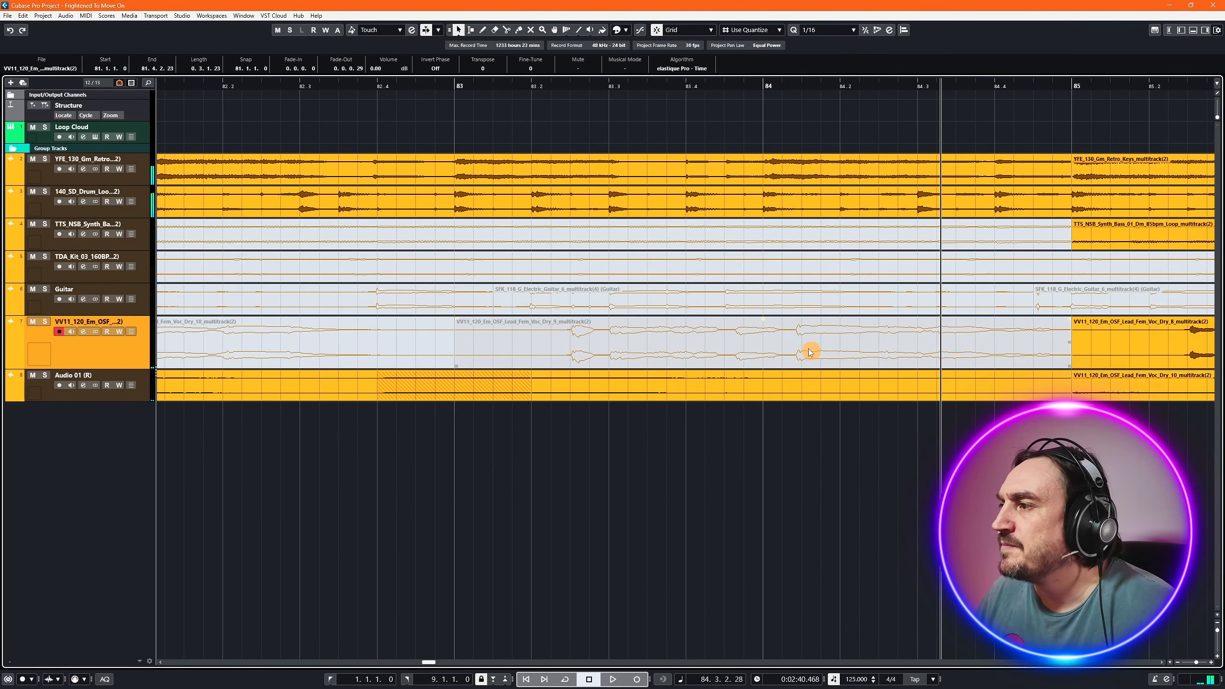
click(506, 30)
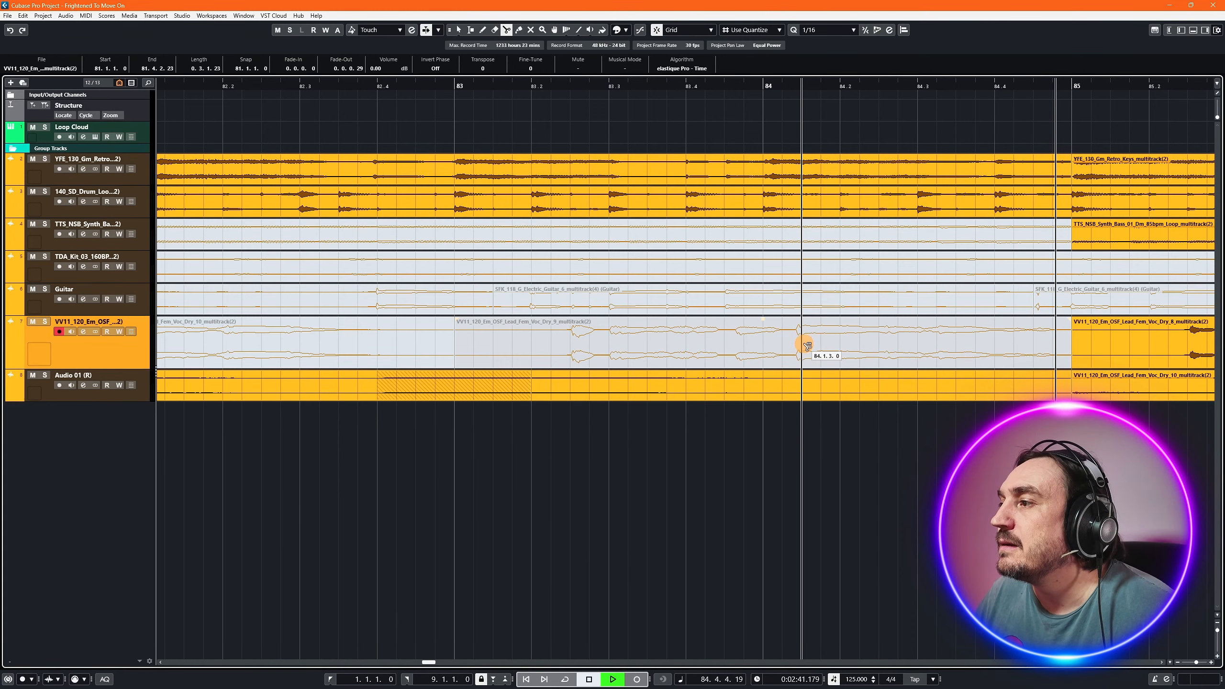
key(space)
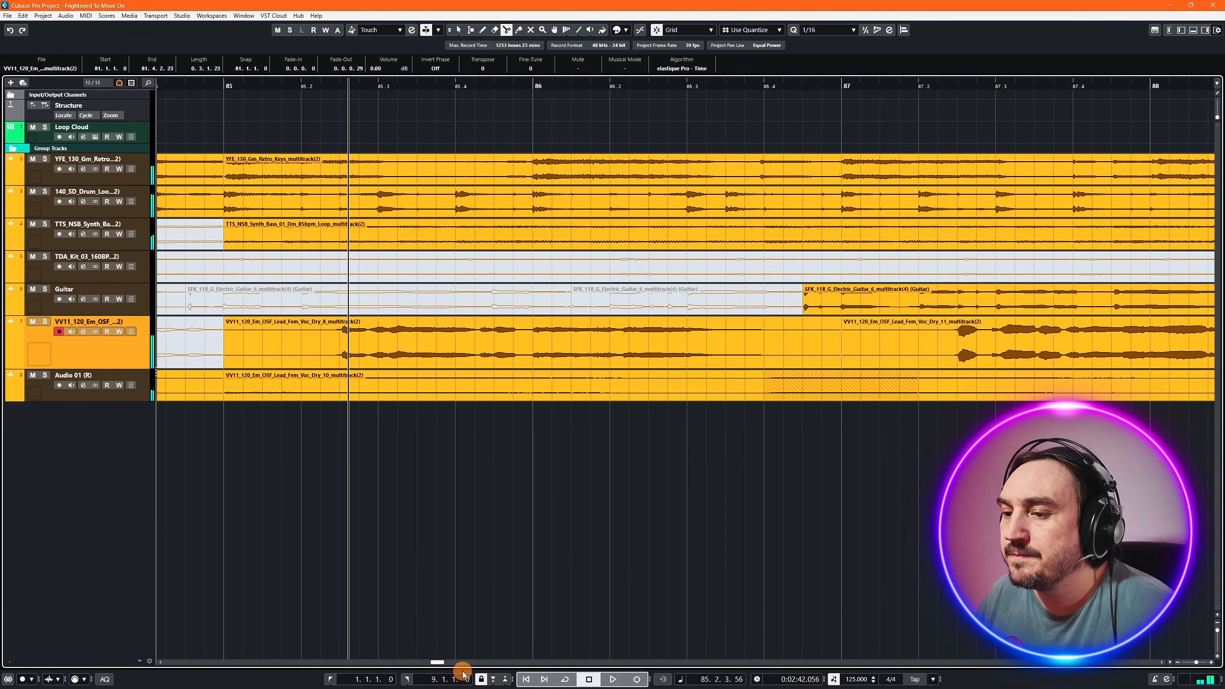
drag(437, 662, 428, 662)
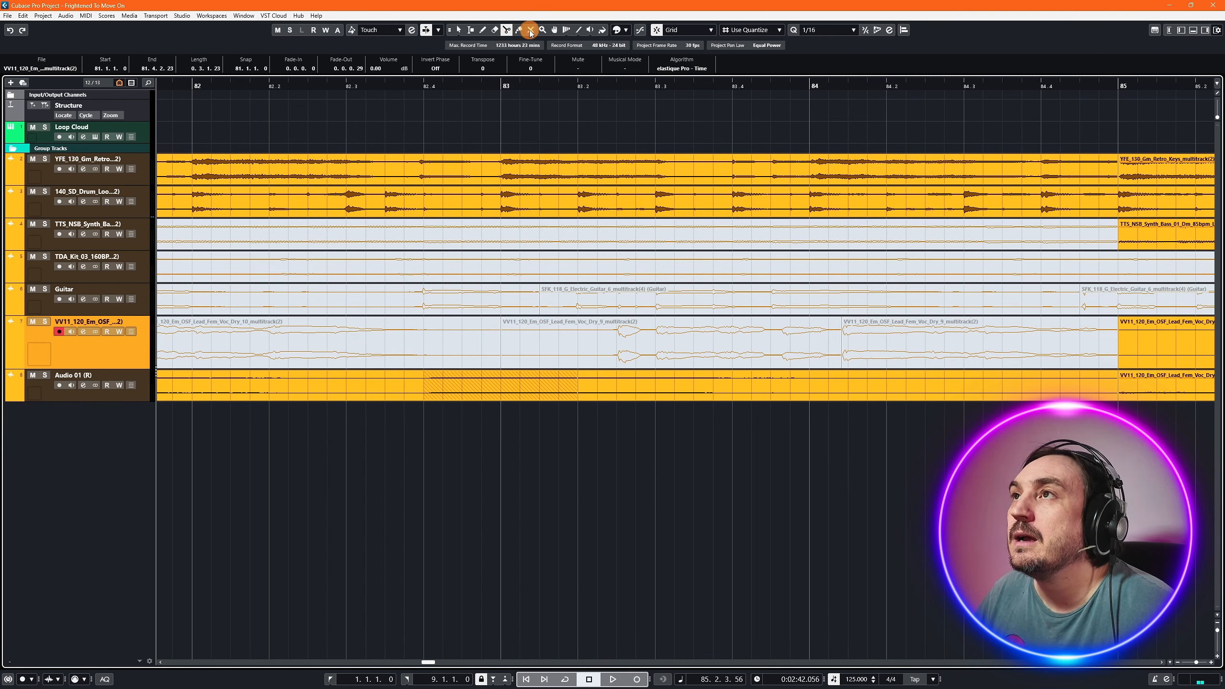
click(956, 351)
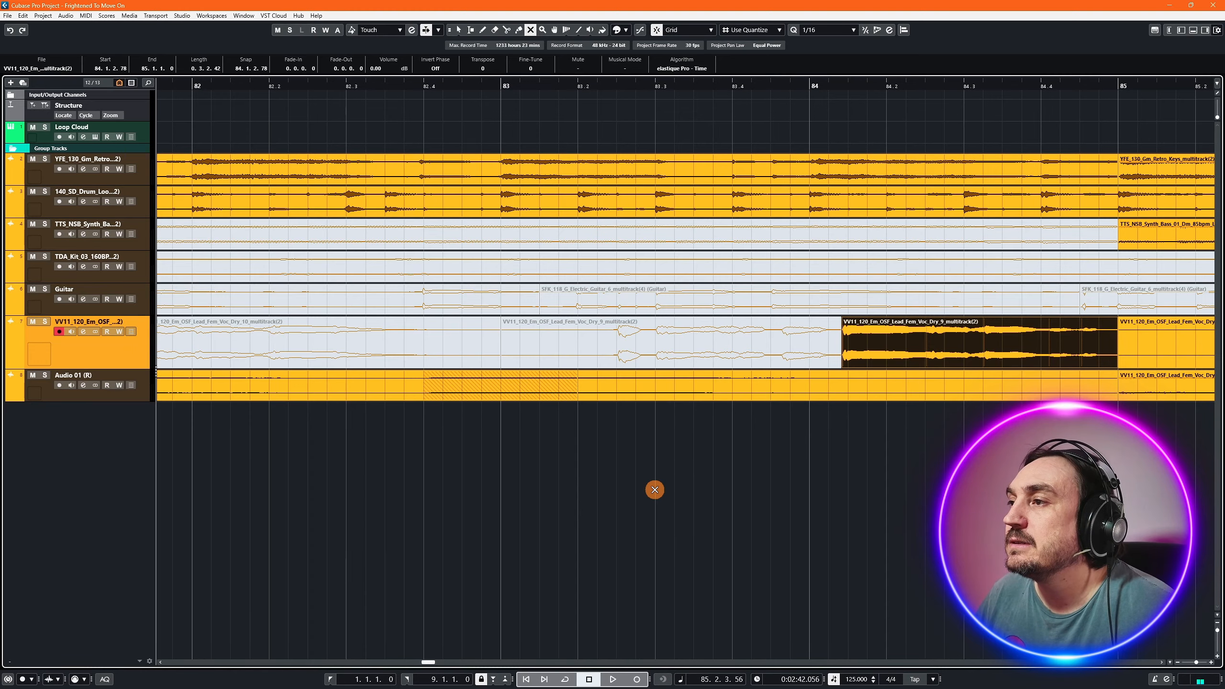
- Replay the break from before bar 81 and mute the vocal piece from 84.1.2 to bar 85 again
key(g)
click(316, 86)
key(space)
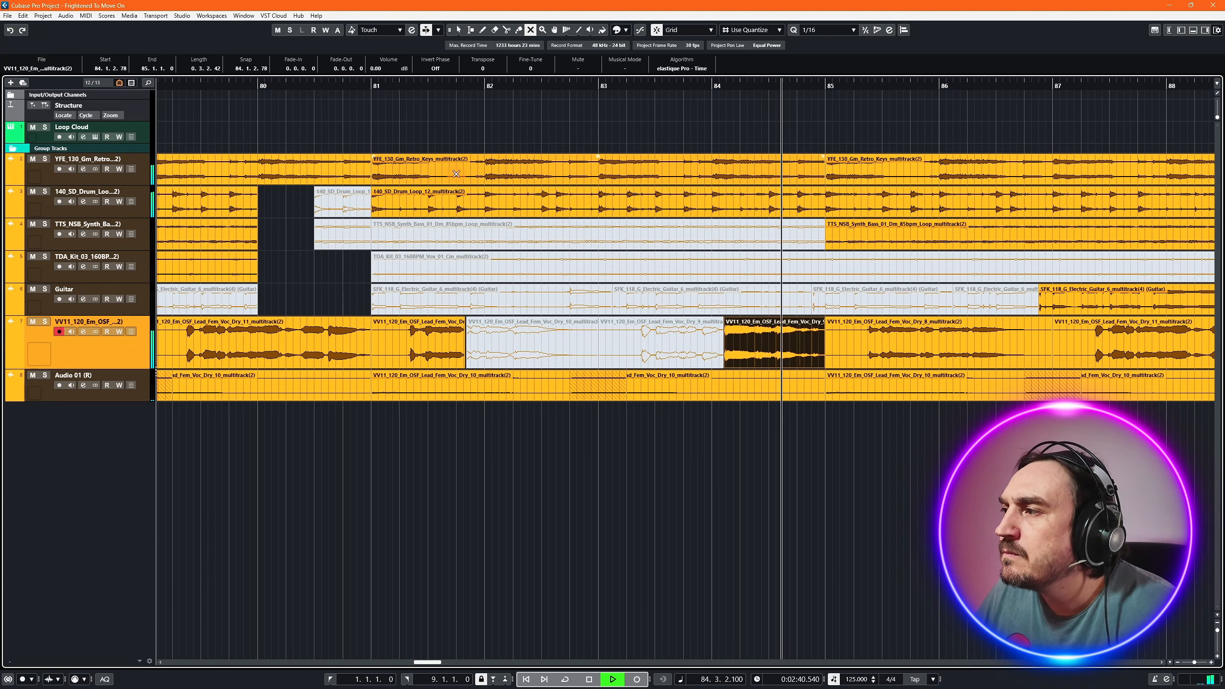
key(space)
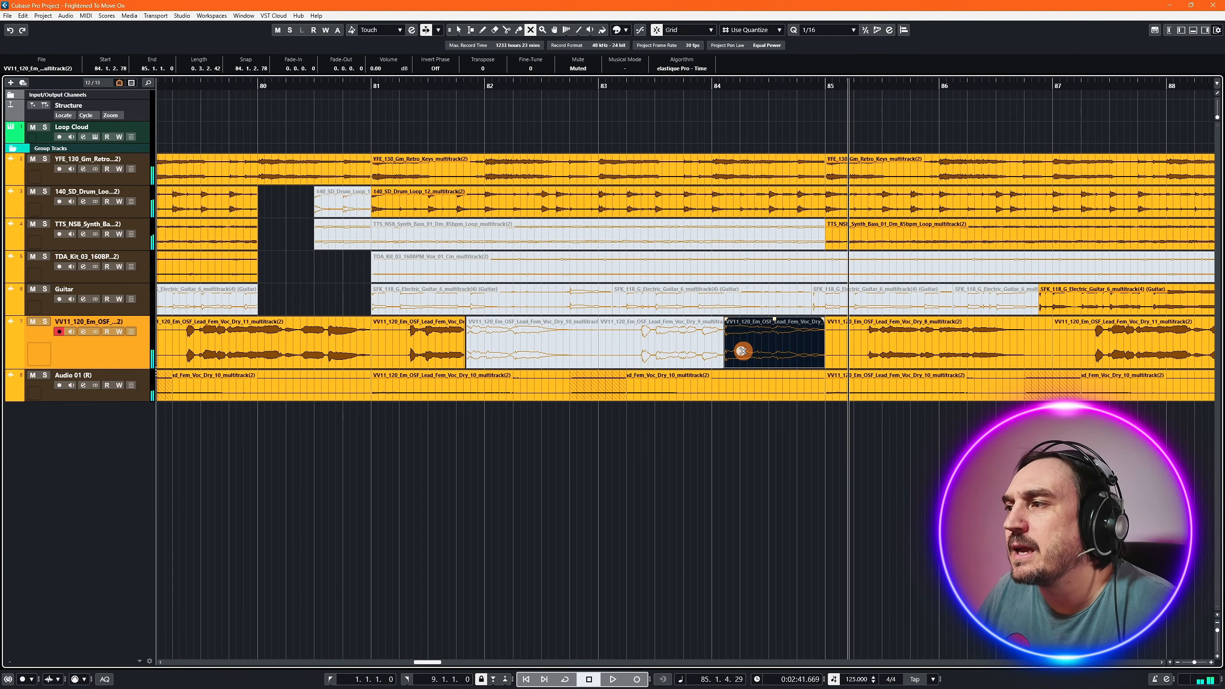
- Replay from about bar 82.4, then cut the muted vocal at 83.2.3 and 83.4.3 and unmute the piece between
click(589, 95)
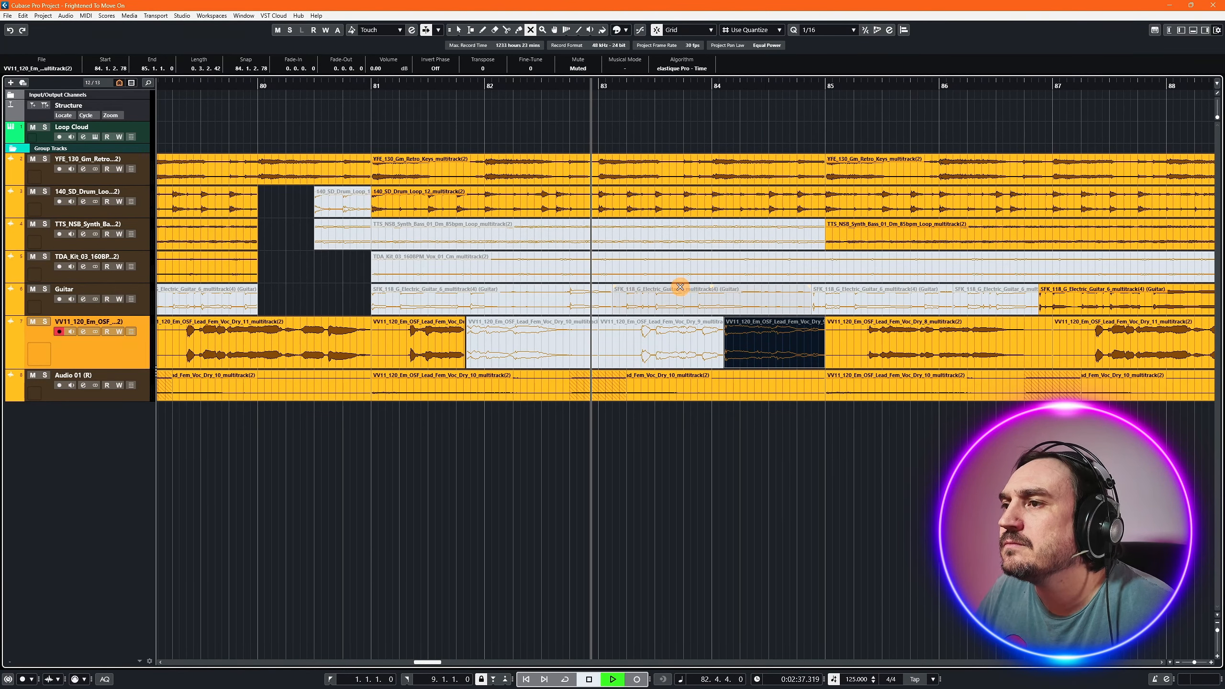
key(space)
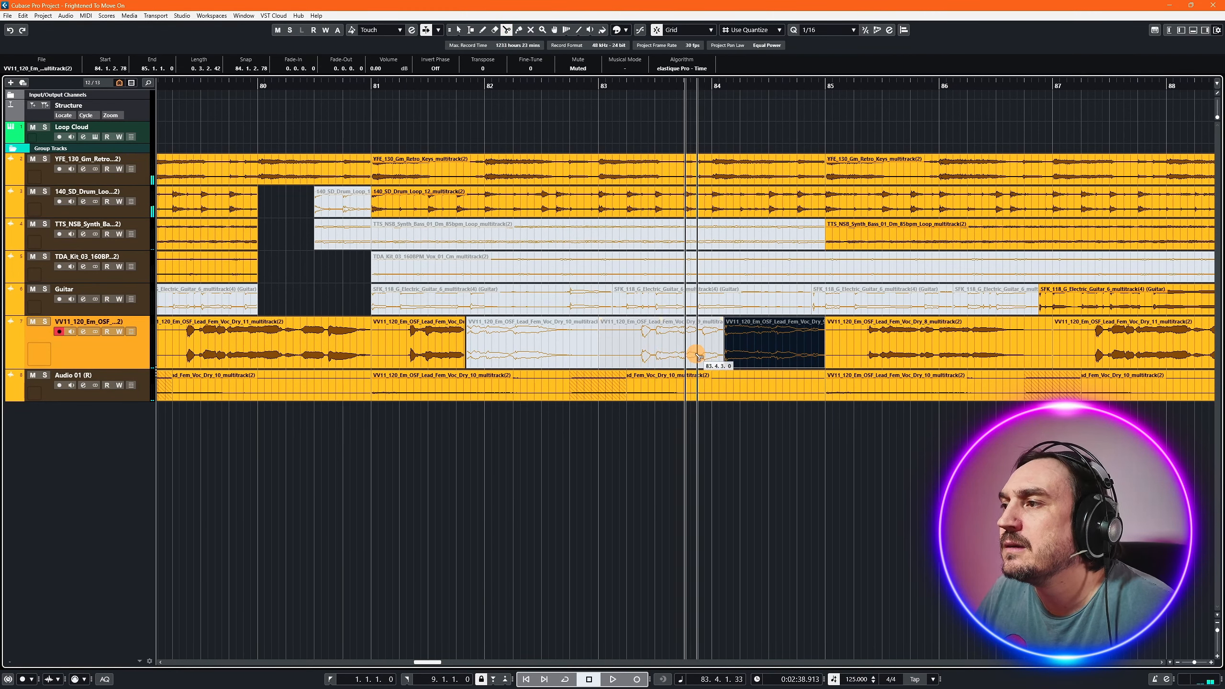
click(642, 355)
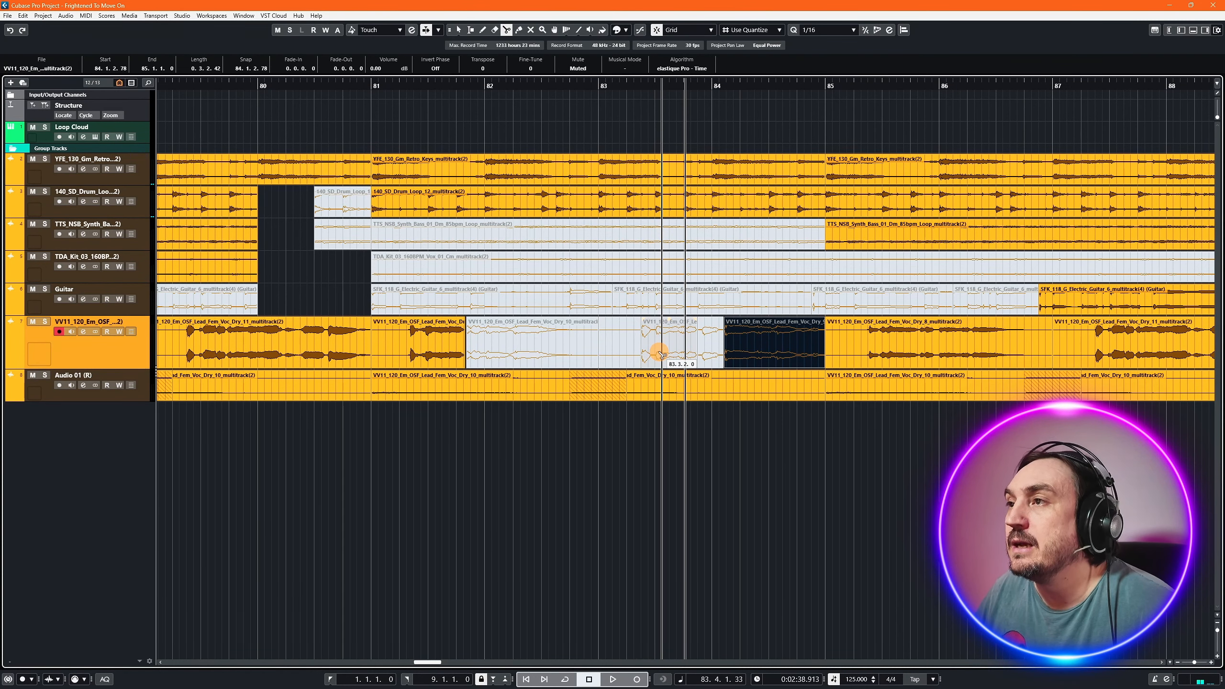
key(2)
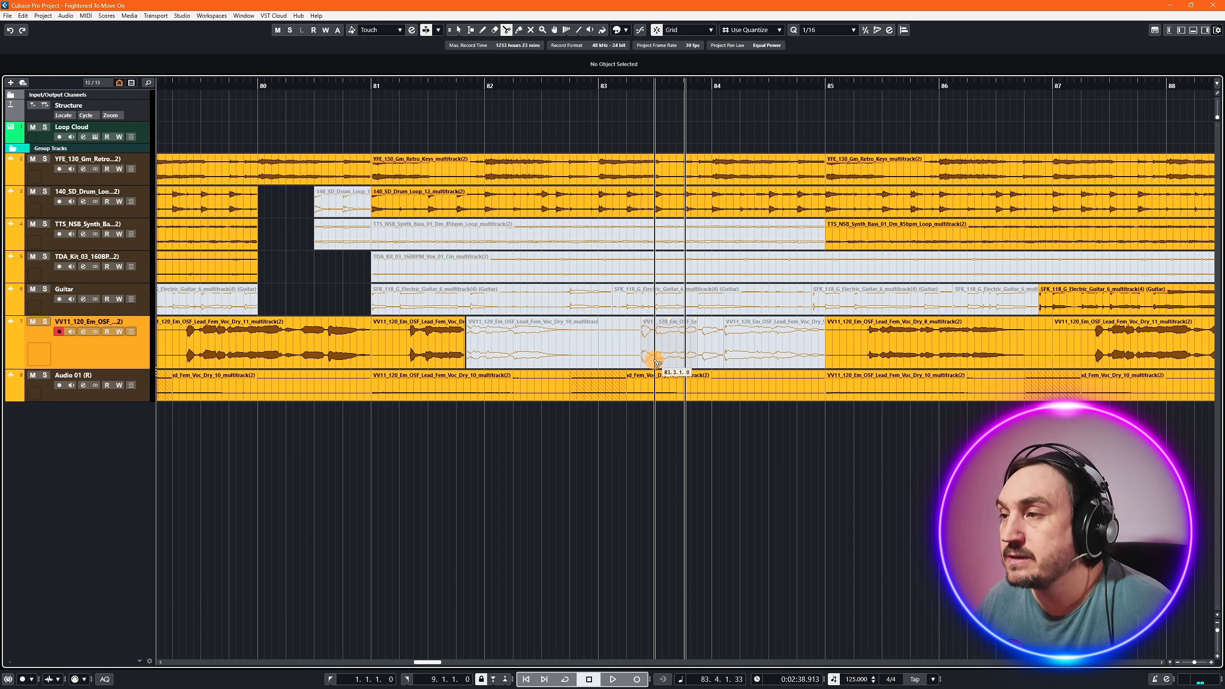
click(660, 343)
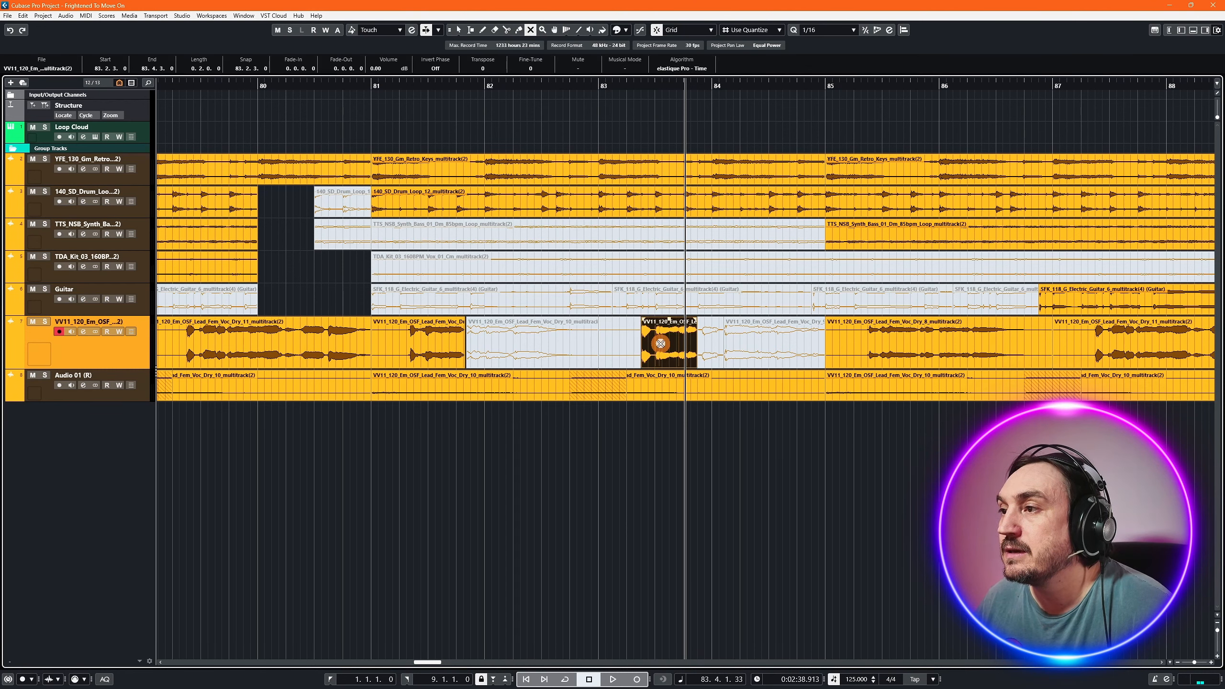
- Replay the break with the new vocal piece from about bar 82 and again from about bar 80.3
double_click(527, 83)
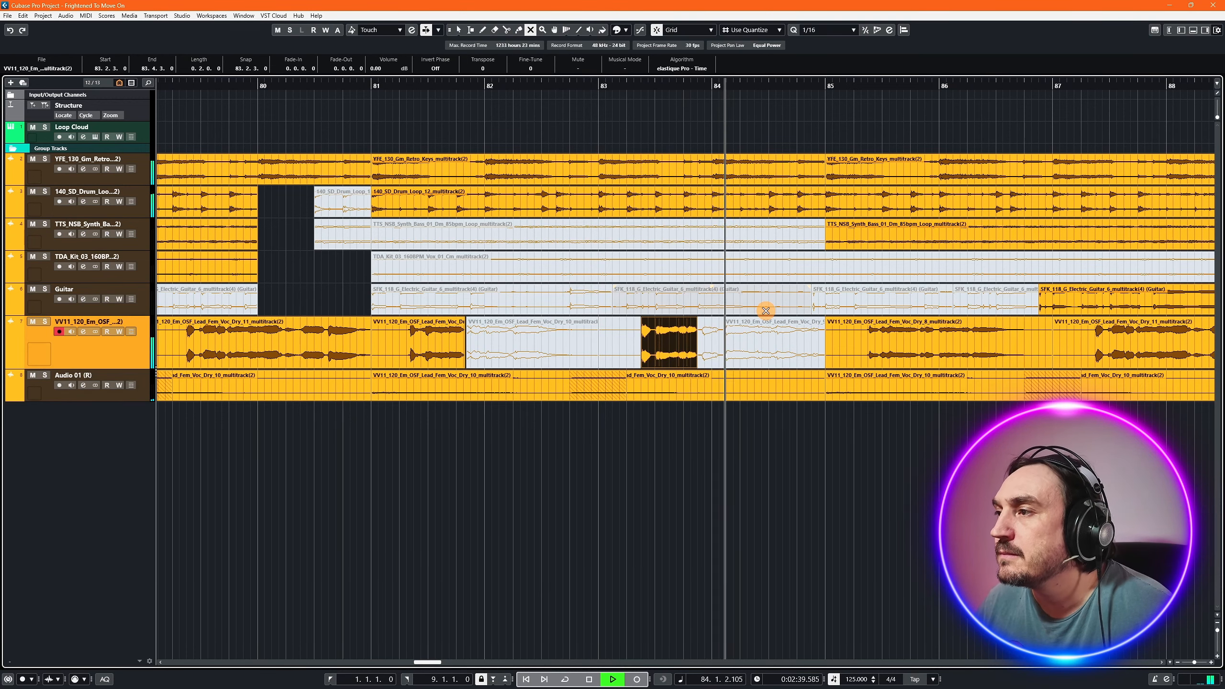
key(space)
click(315, 84)
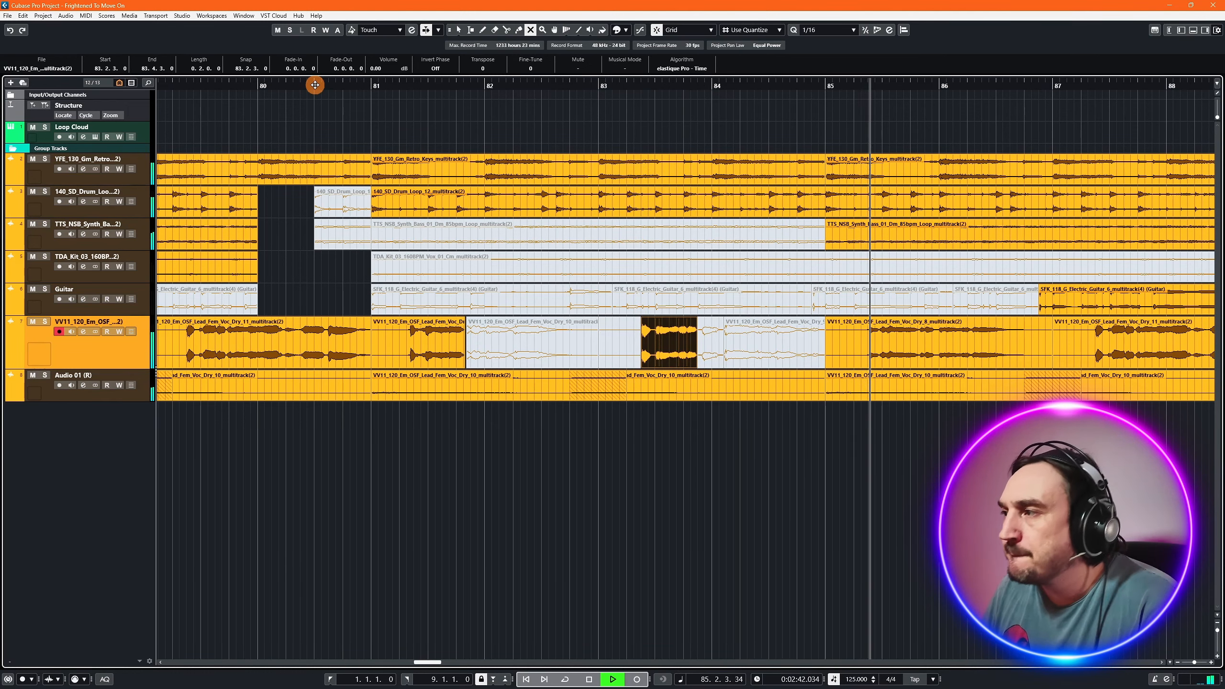
key(space)
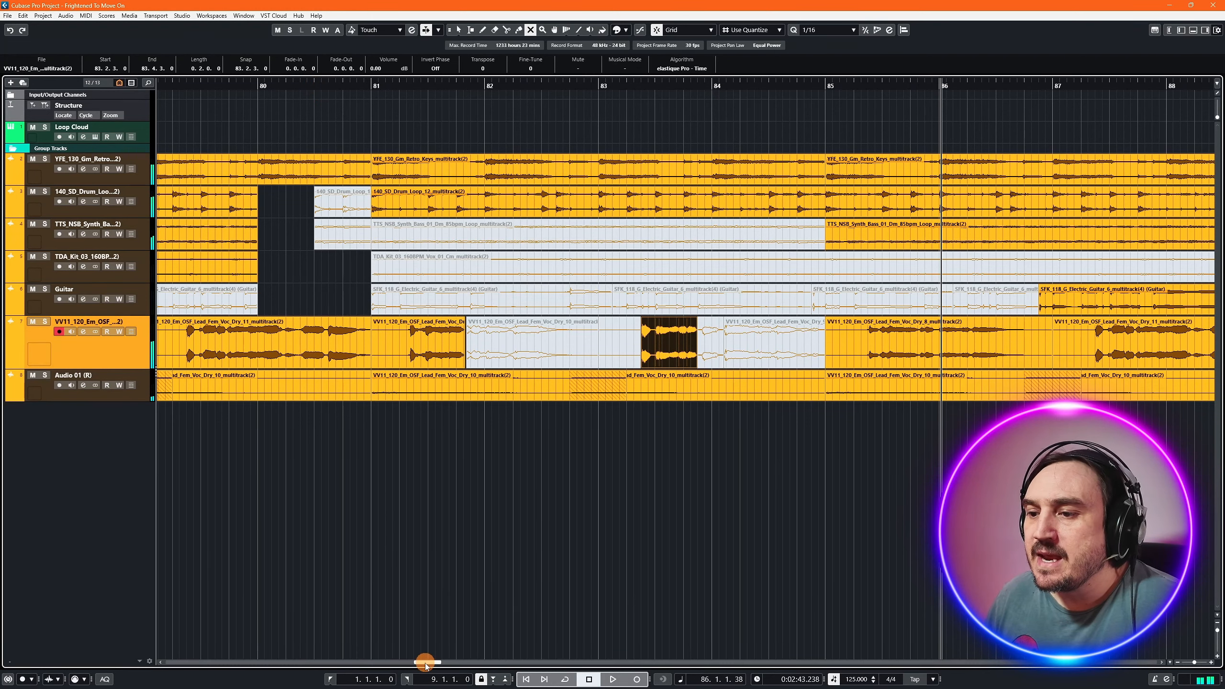
- Delete the VV11_120_Em_OSF vocal events from bar 85 to bar 97
scroll(590, 368, down, 7)
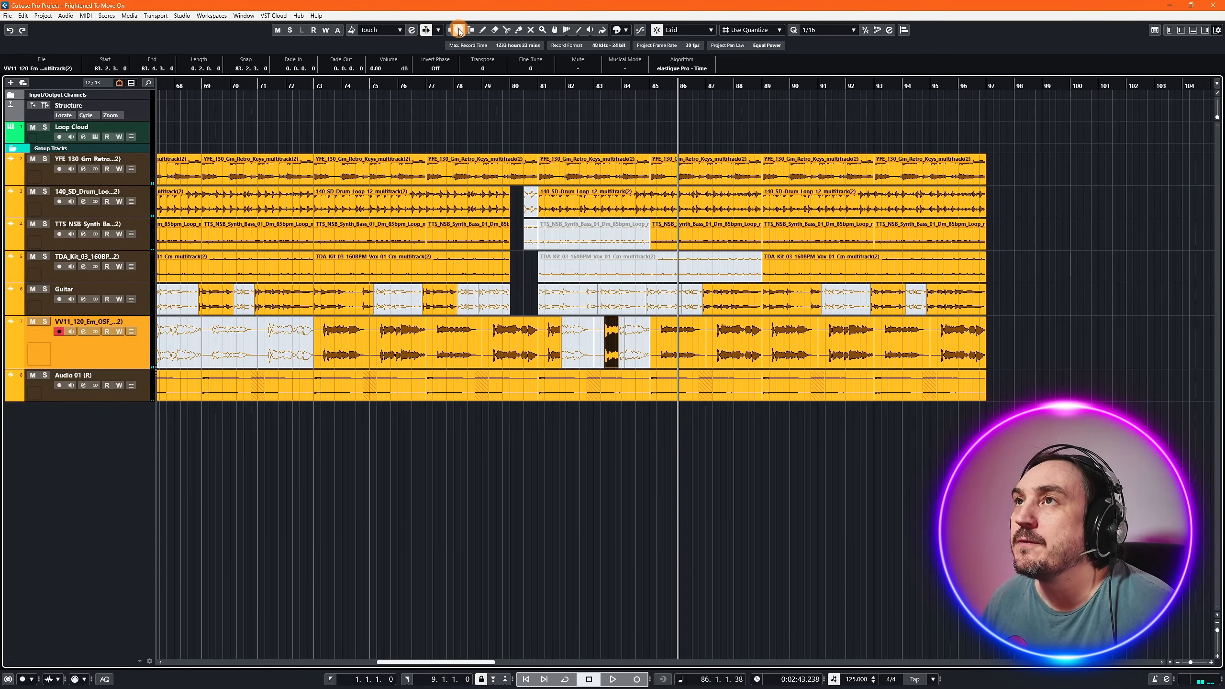
key(Delete)
key(Delete)
key(Delete)
key(Delete)
key(Delete)
key(Delete)
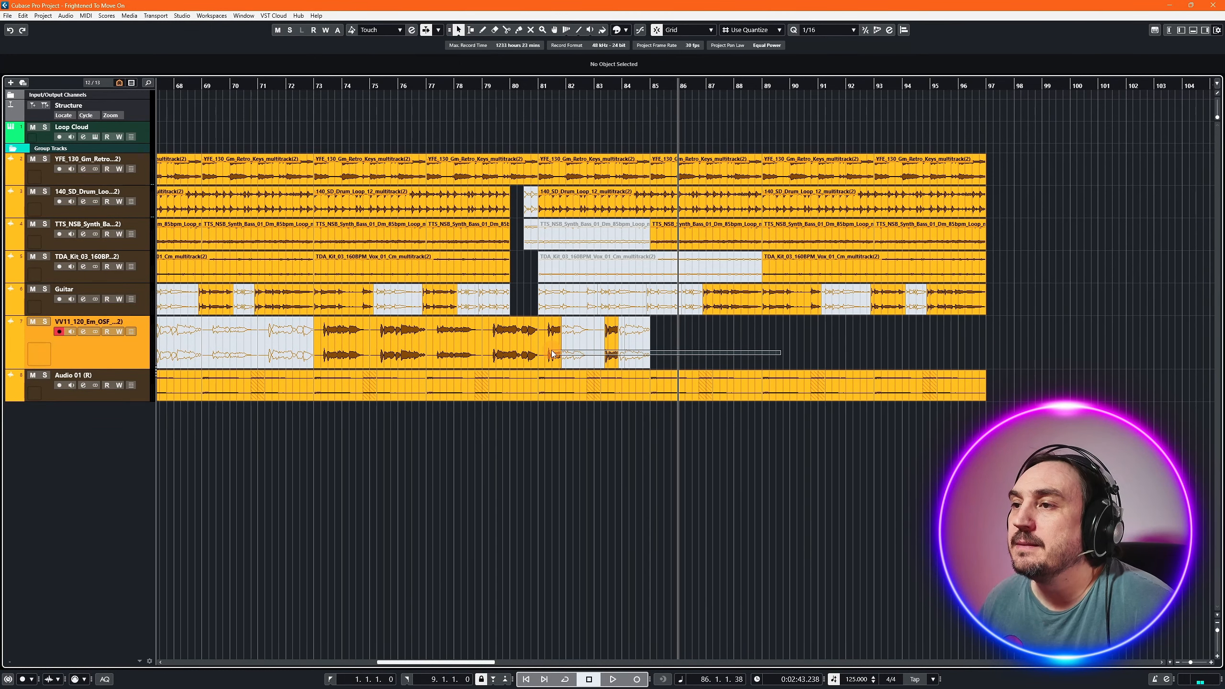
- Duplicate the cut vocal events from bar 81 to bar 85 three times to fill the track up to bar 97
drag(551, 350, 549, 364)
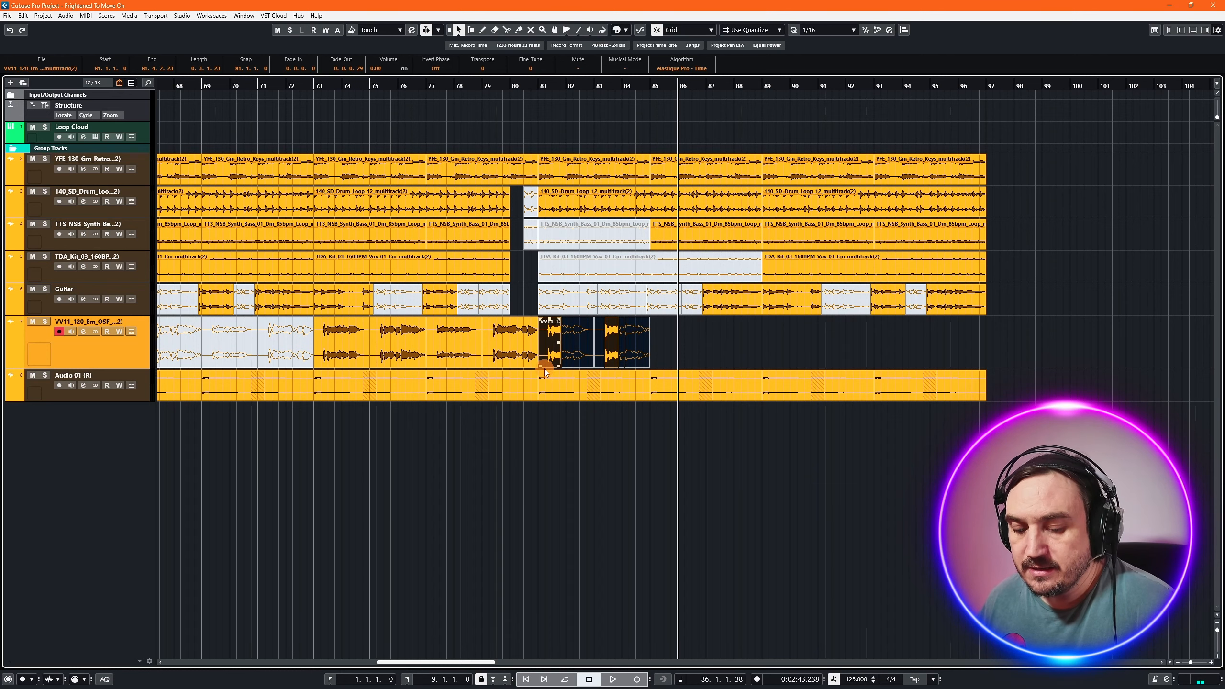
key(ctrl+d)
key(ctrl+d)
key(ctrl+d)
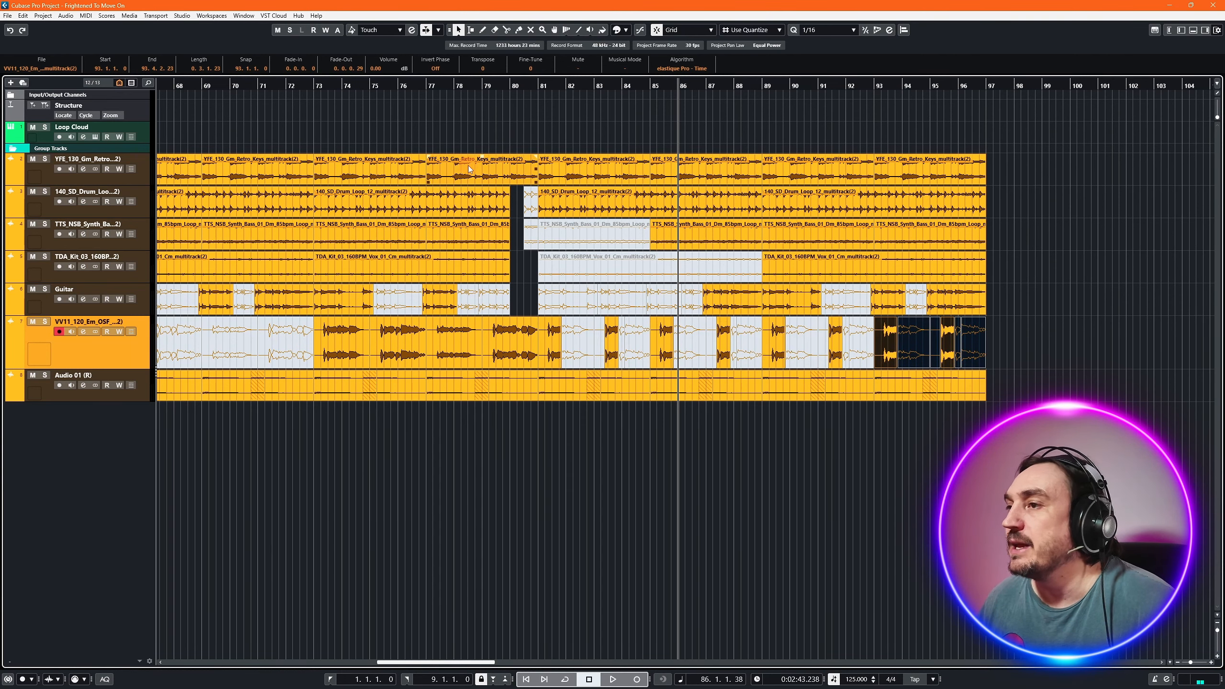
- Replay the transition into the break from about bar 77 and examine the loop endings just before bar 80
click(472, 87)
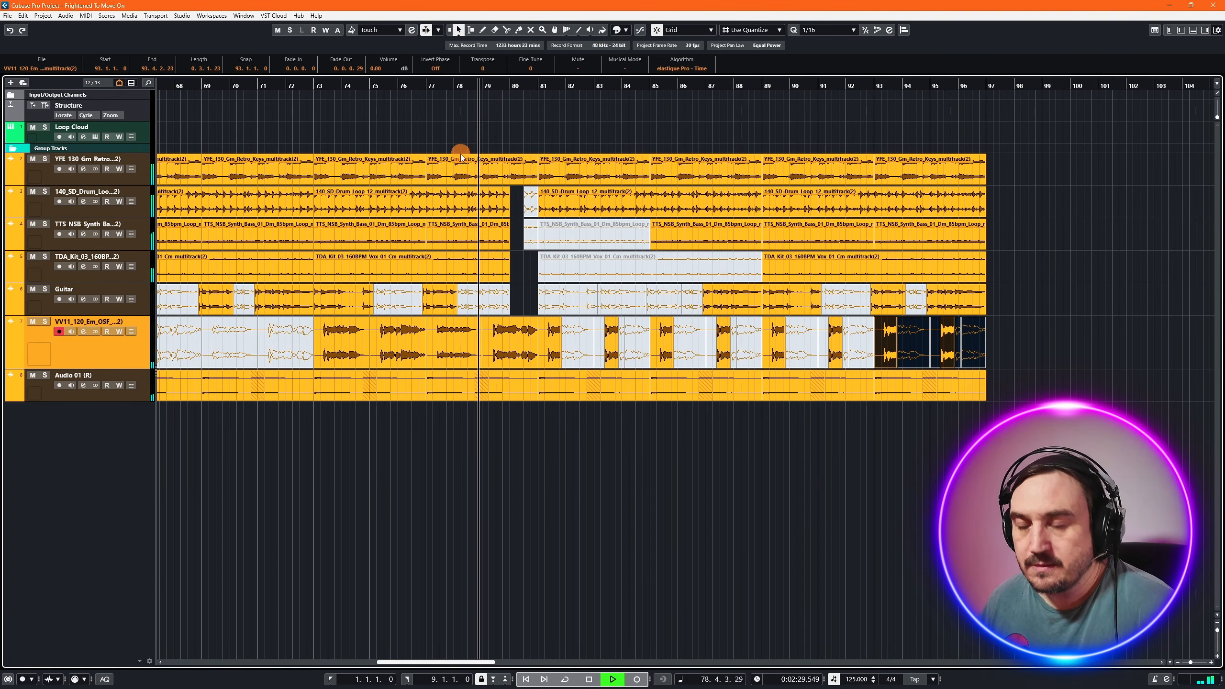
click(531, 31)
click(437, 85)
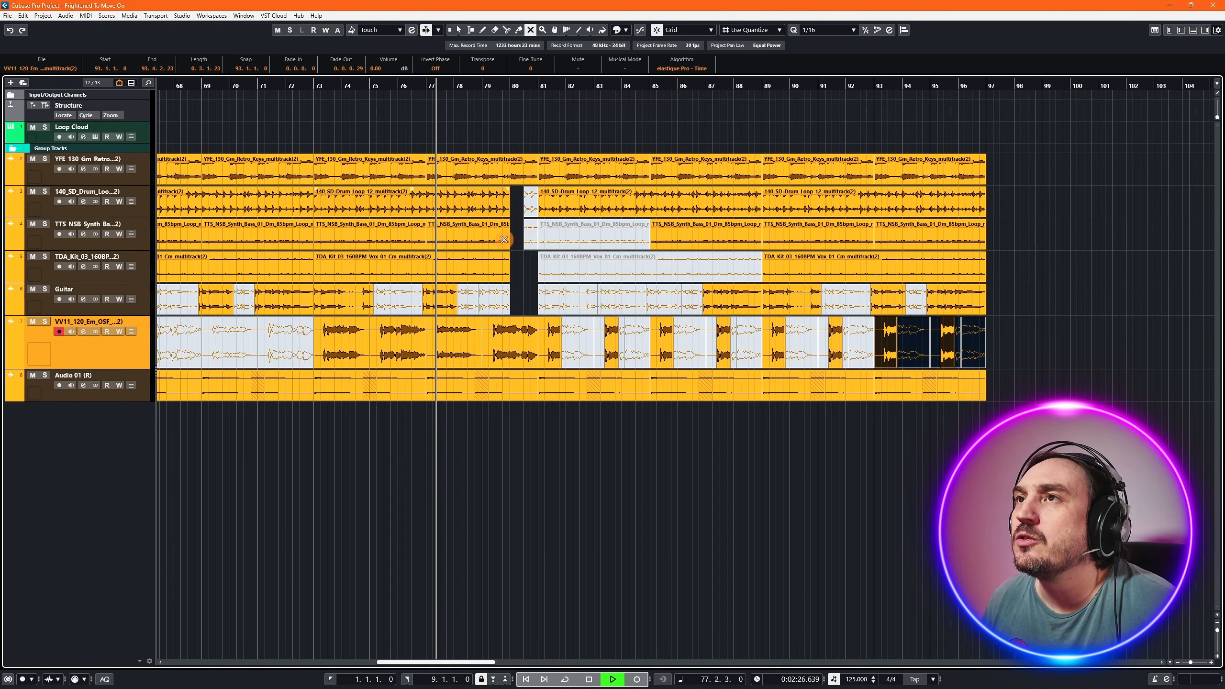
ctrl+scroll(516, 215, up, 6)
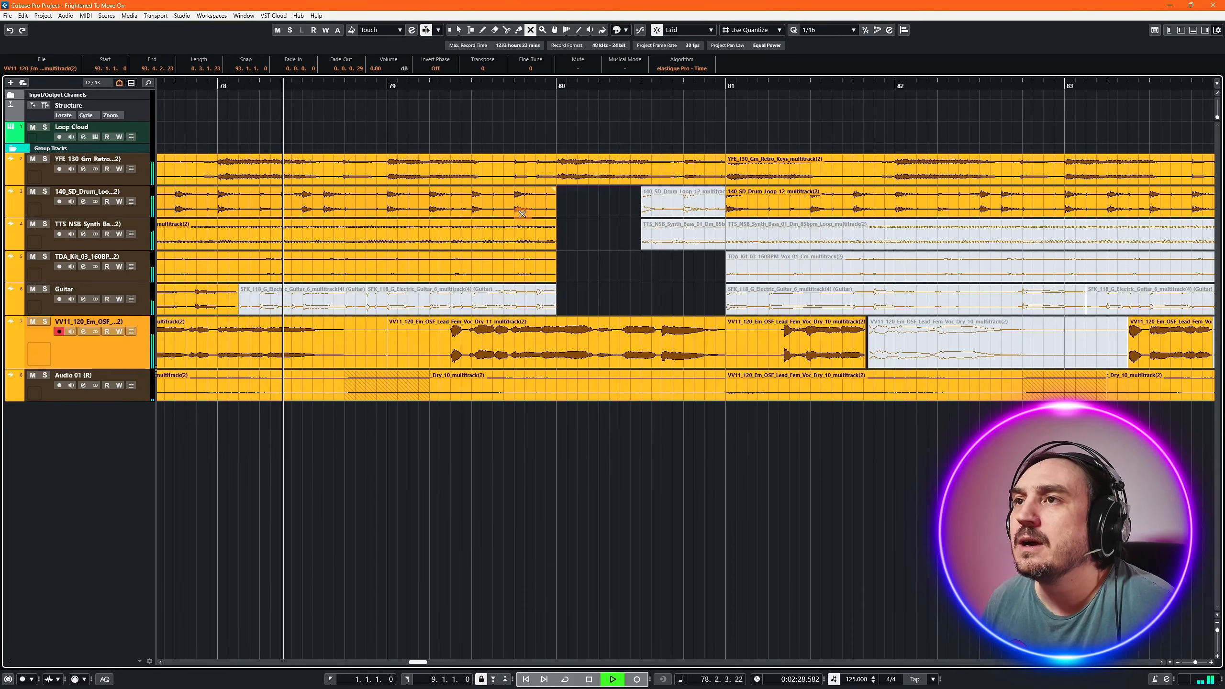
click(457, 30)
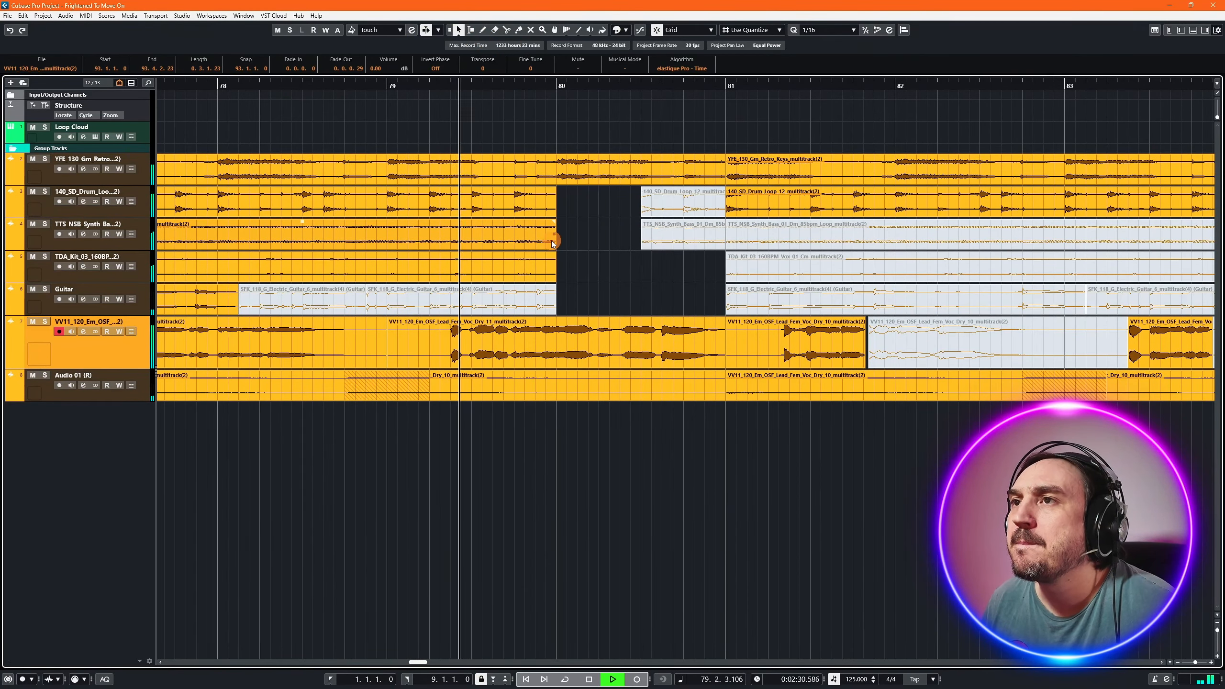
key(space)
click(522, 208)
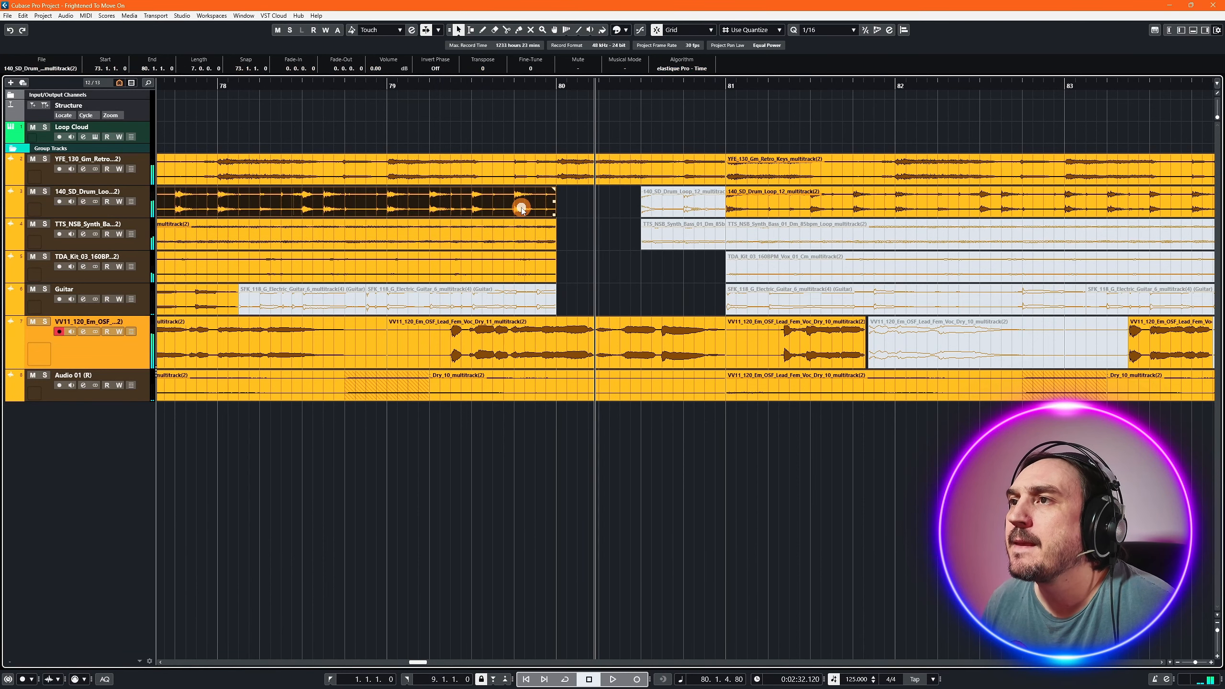
drag(522, 209, 542, 204)
key(ctrl+z)
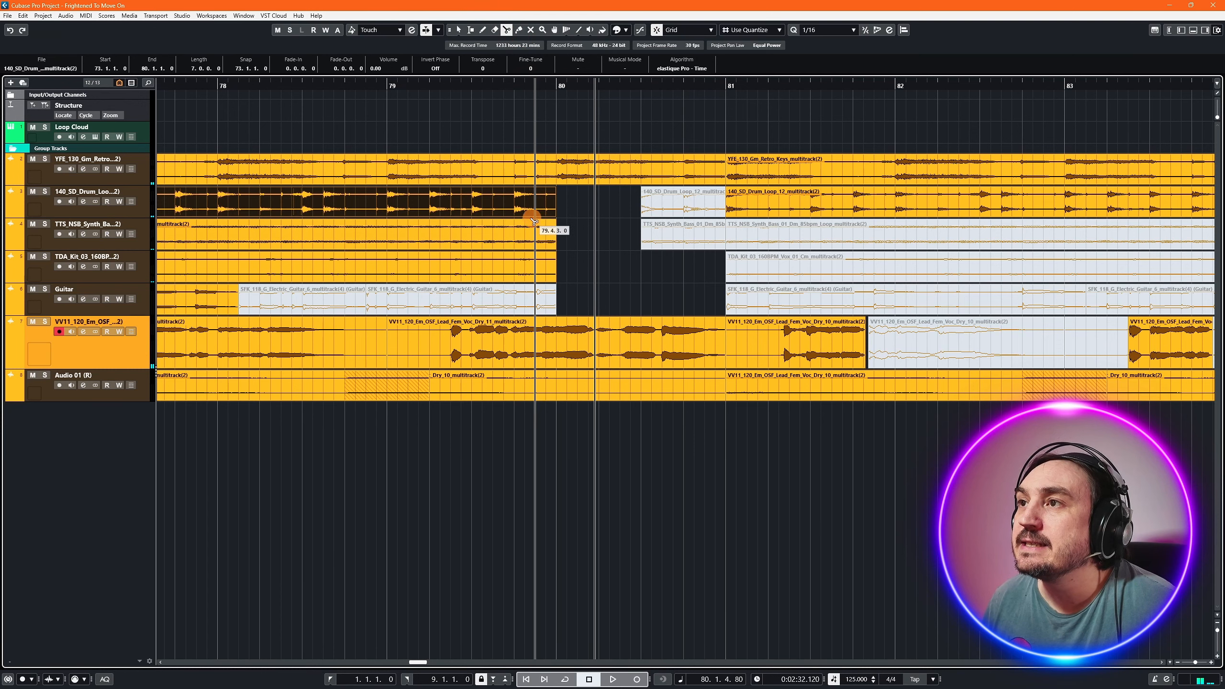
- Split the drum loop at 79.4.1, copy its last beat to the start of bar 80, and play back the transition
click(514, 210)
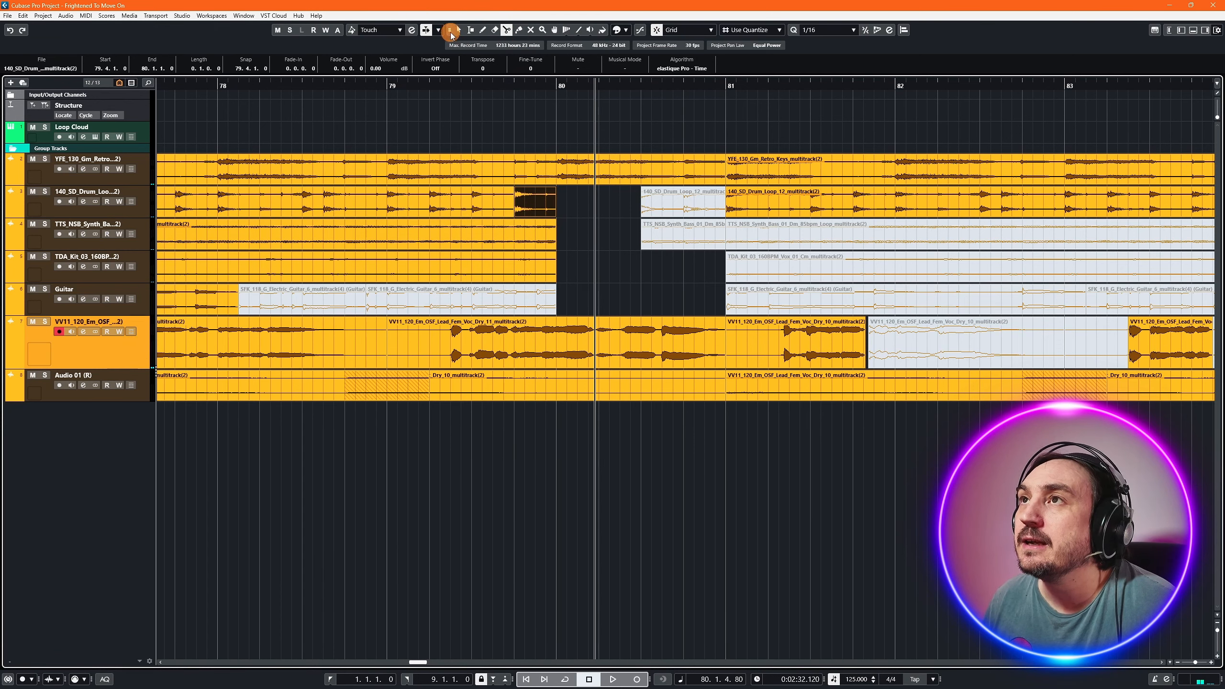
drag(529, 205, 574, 208)
key(super)
key(super)
click(471, 92)
key(space)
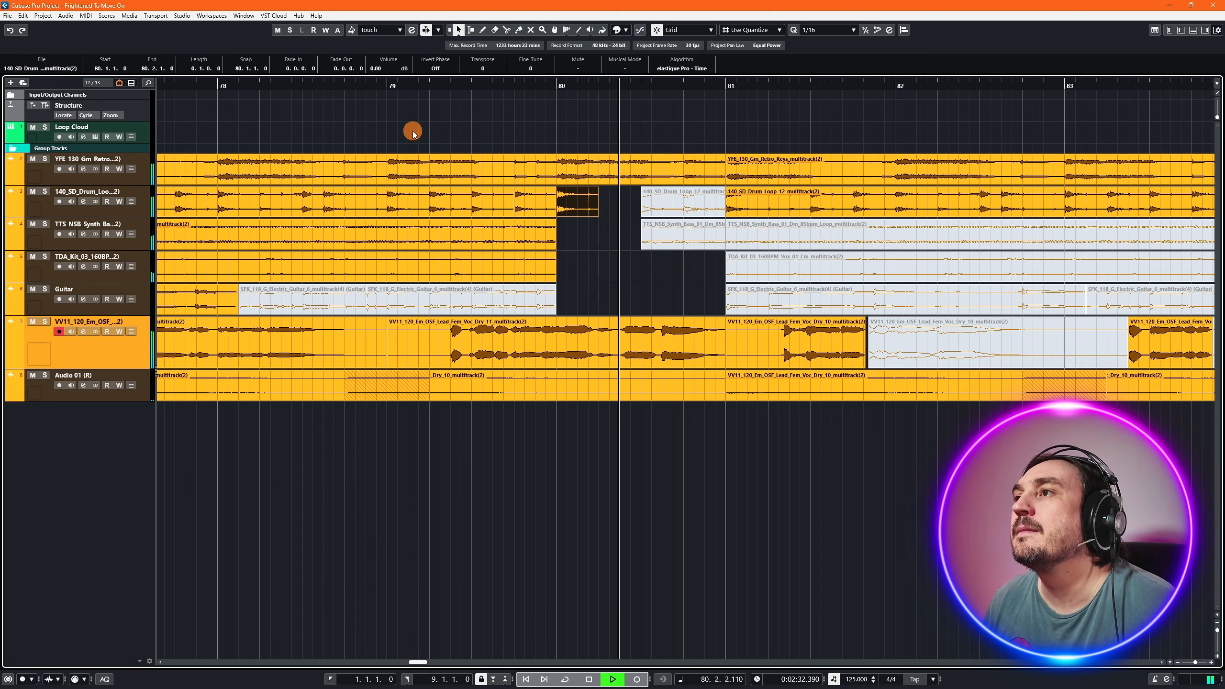
key(space)
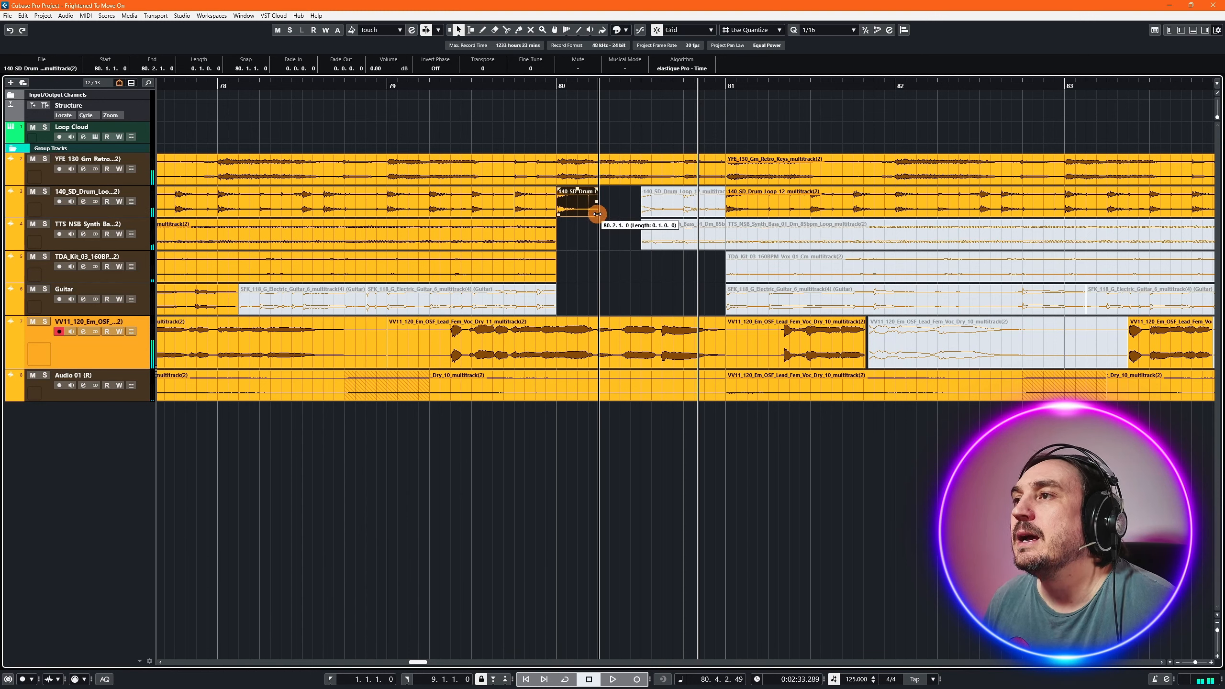
- Trim the drum hit at bar 80 to end at about 80.1.4, give it a short fade-out, and replay the transition
drag(597, 214, 587, 217)
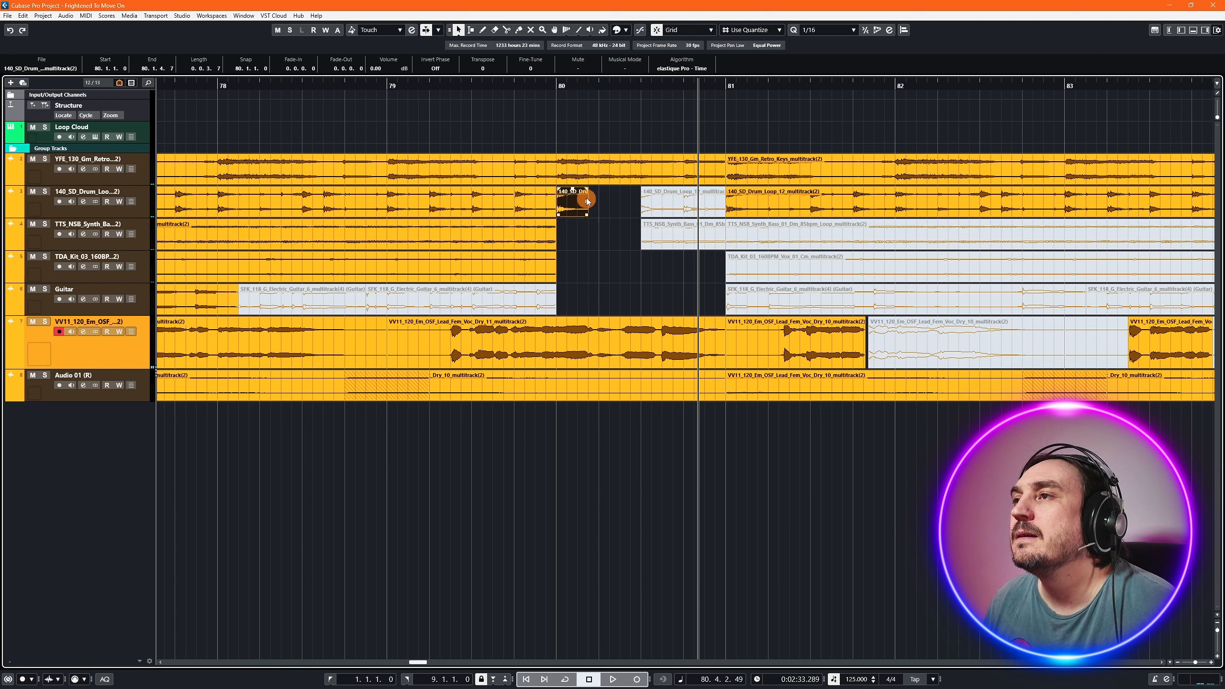
click(516, 81)
key(space)
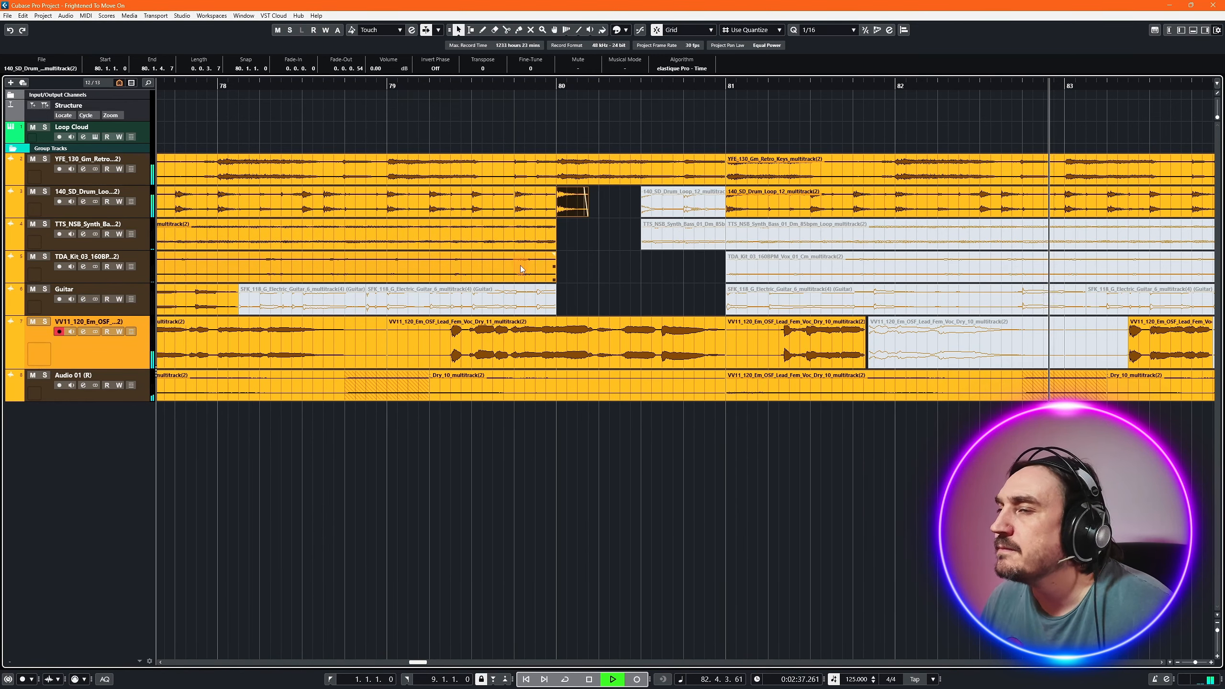
key(space)
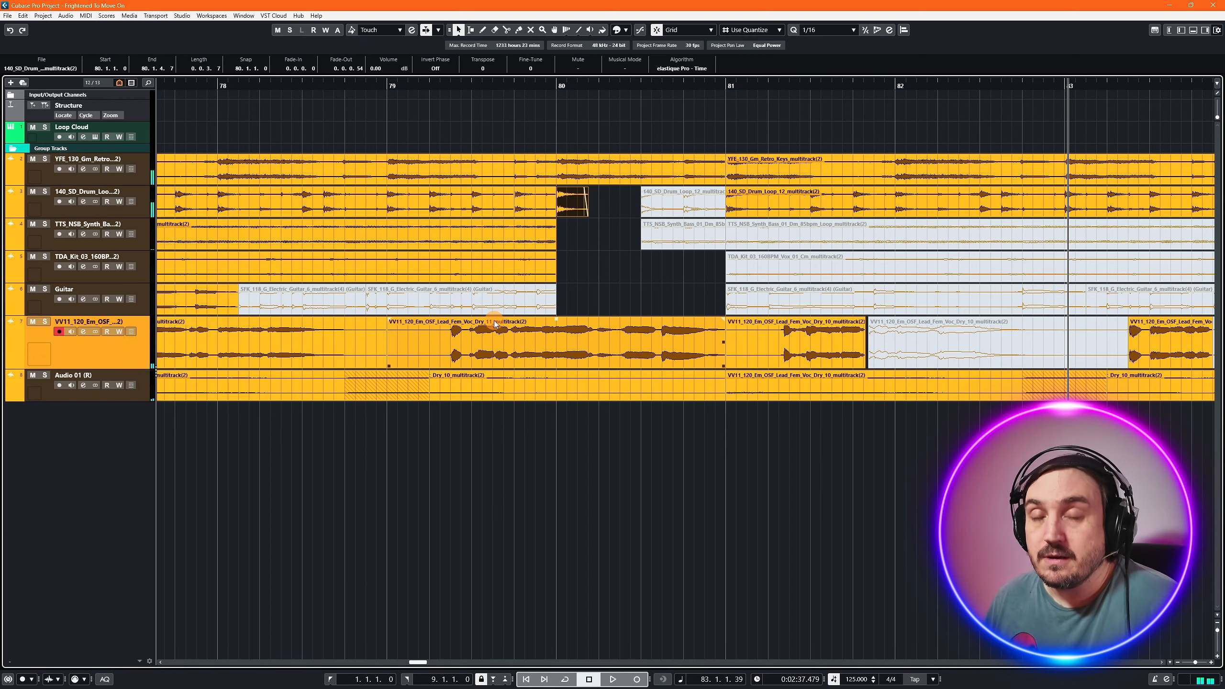
- Play the arrangement from about bar 75.4 to review the transition into the second break
key(g)
key(g)
key(g)
key(g)
click(435, 87)
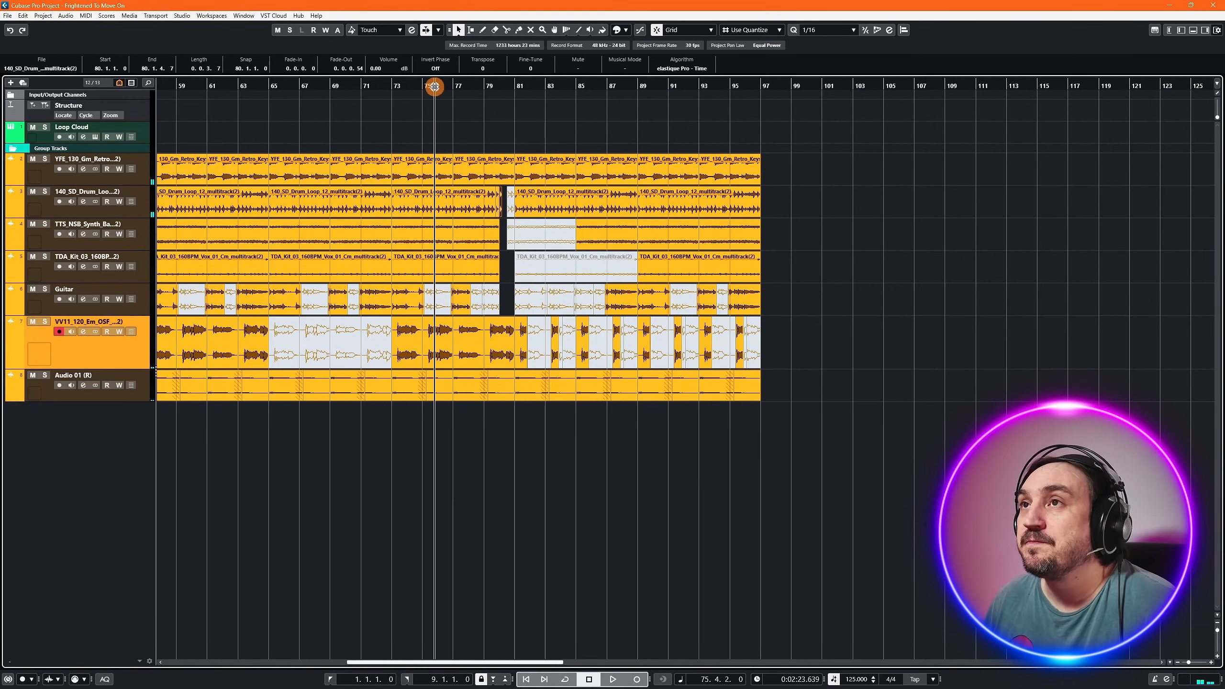
key(space)
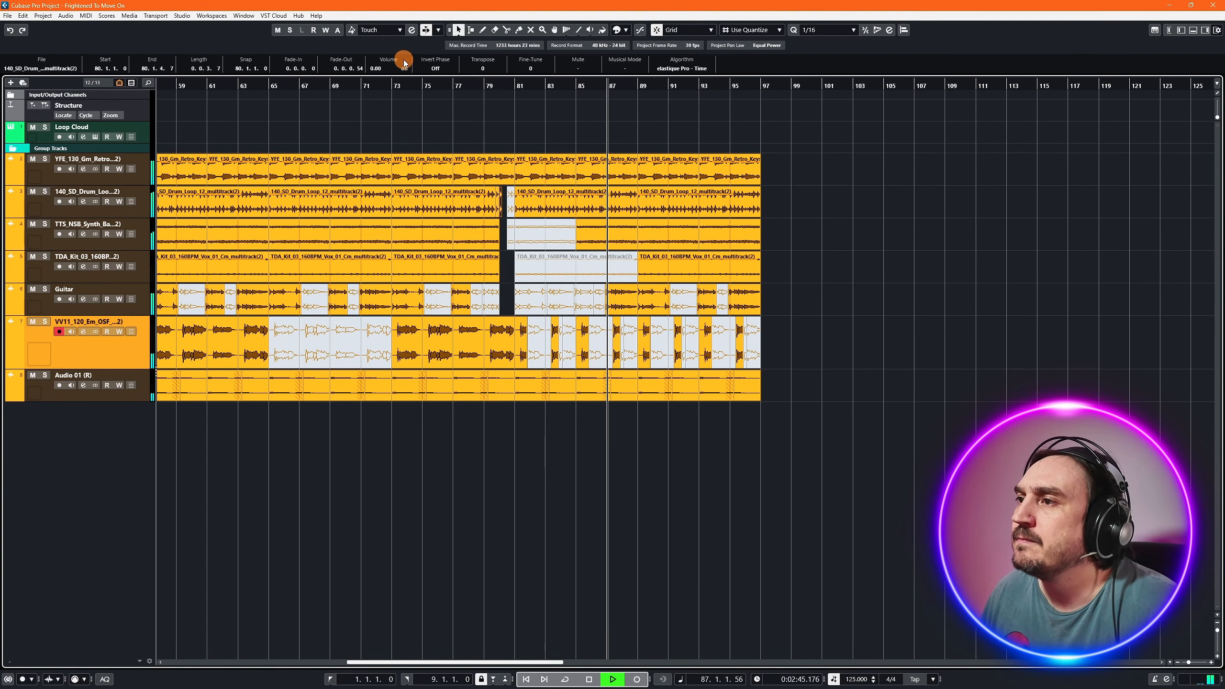
- Mute the remaining Guitar events up to bar 97 and the TDA_Kit_03 vocal event from bar 89 to bar 97
click(530, 29)
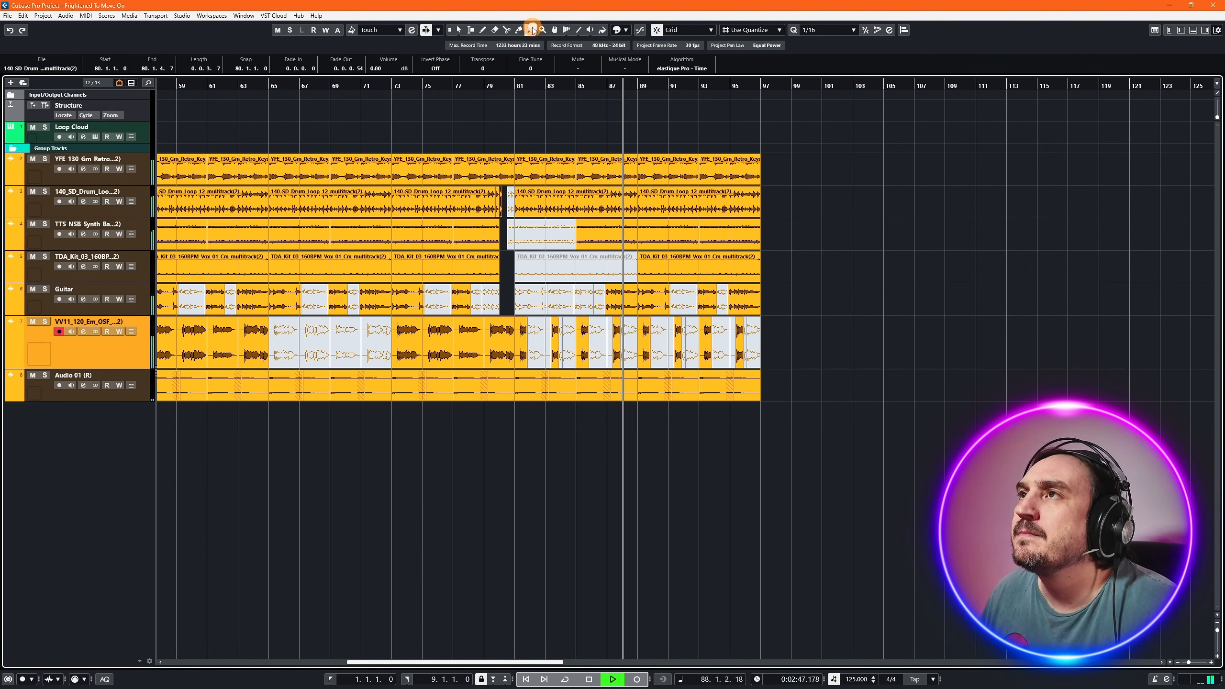
click(654, 299)
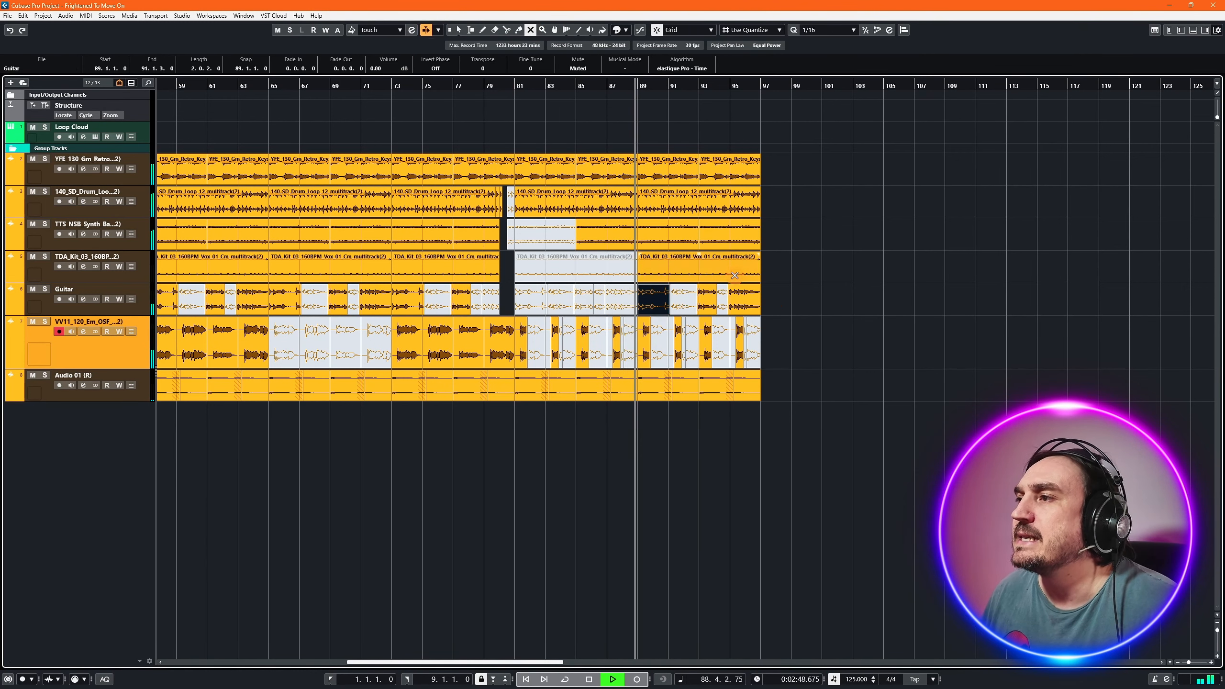
click(708, 296)
click(740, 295)
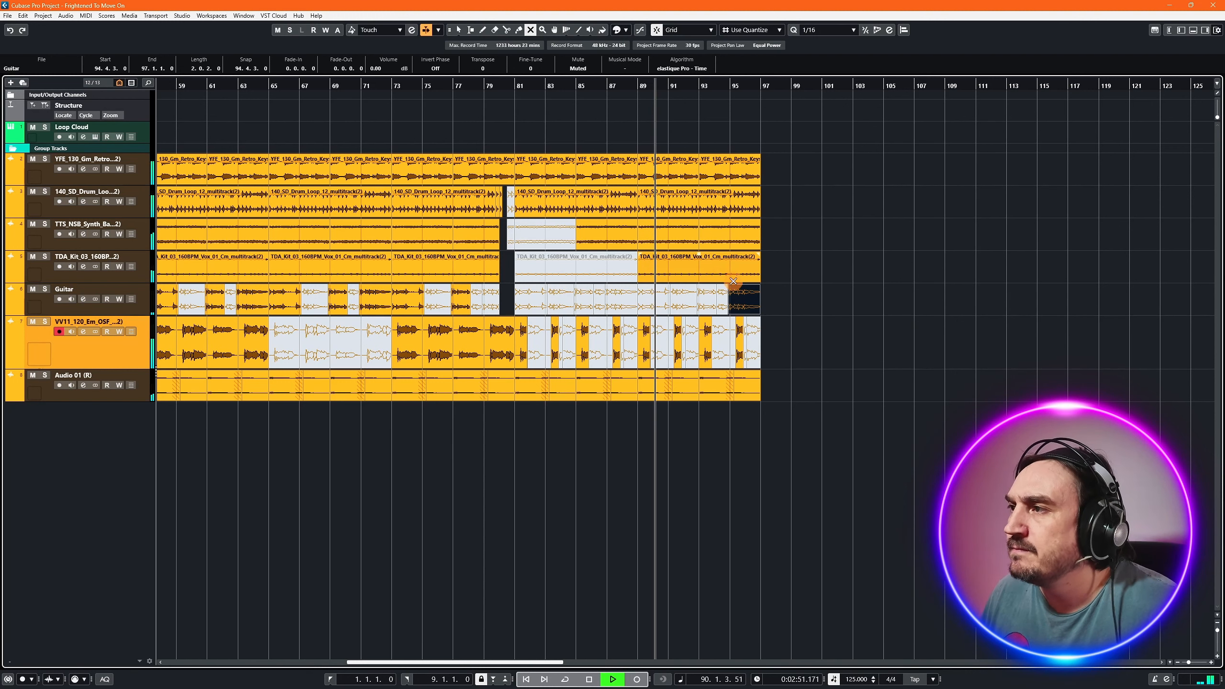
click(723, 266)
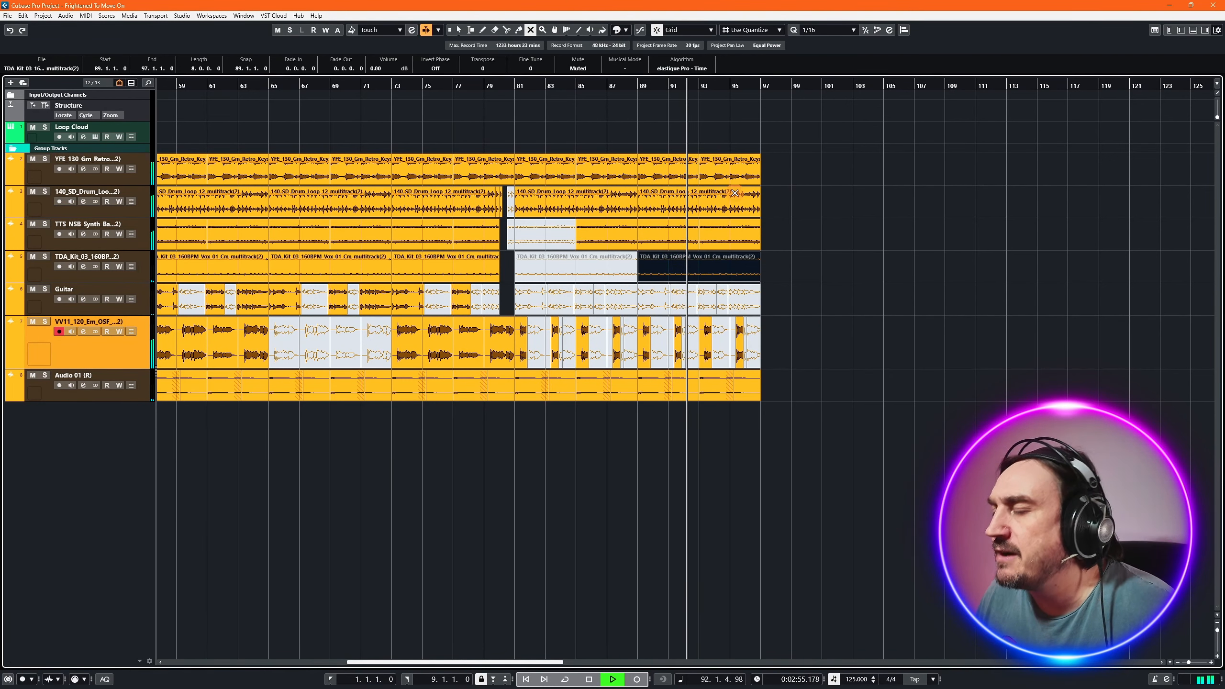
- Duplicate the events of all tracks from bar 89 to bar 97 so the arrangement runs to bar 105
click(457, 29)
drag(866, 160, 706, 396)
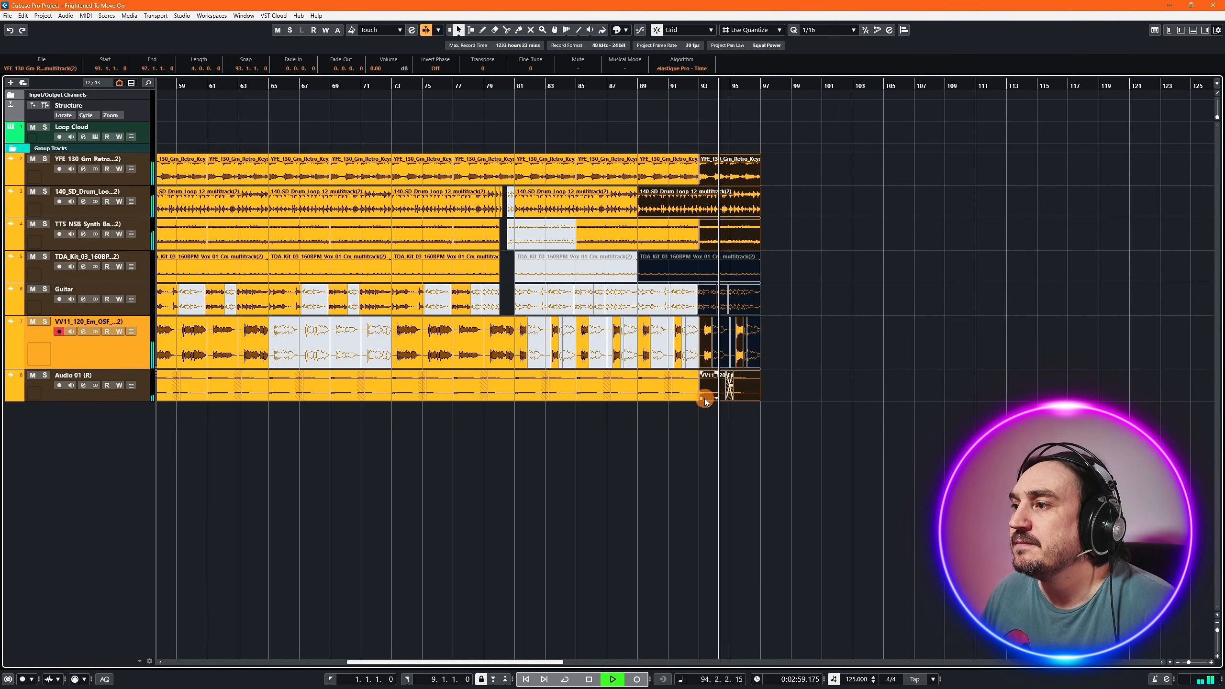
drag(838, 129, 646, 417)
key(ctrl+d)
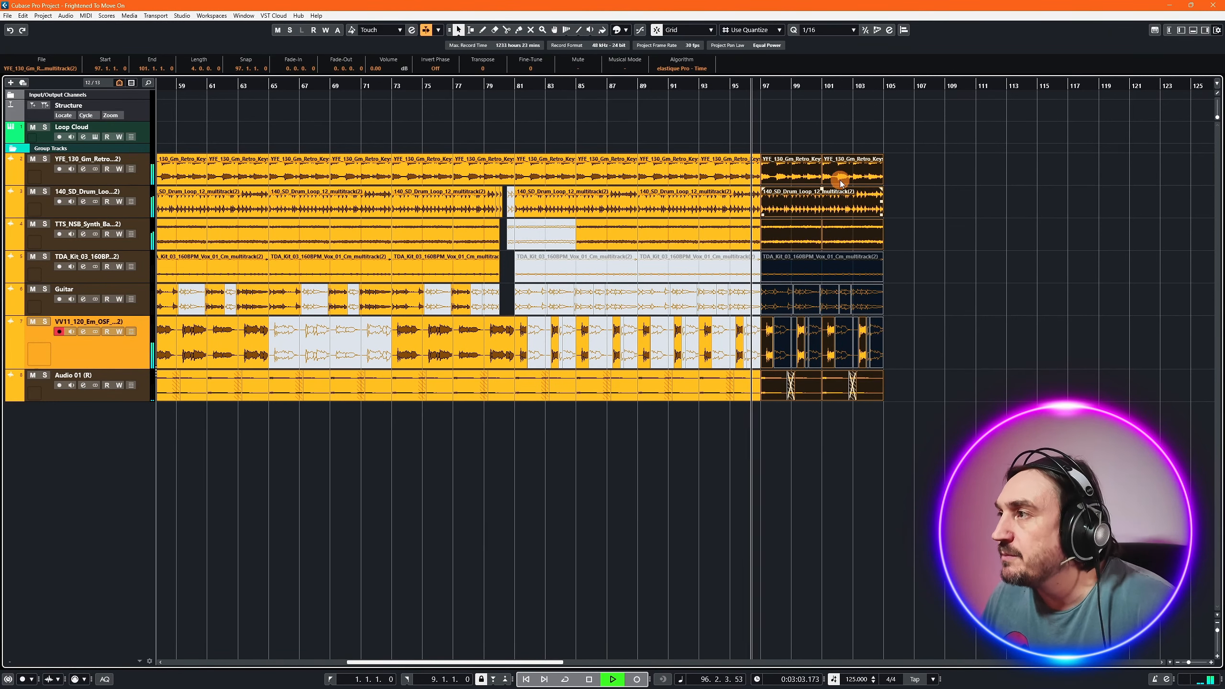
- Try muting the drum loop from bar 97 to bar 105 and replay from about bar 91
key(7)
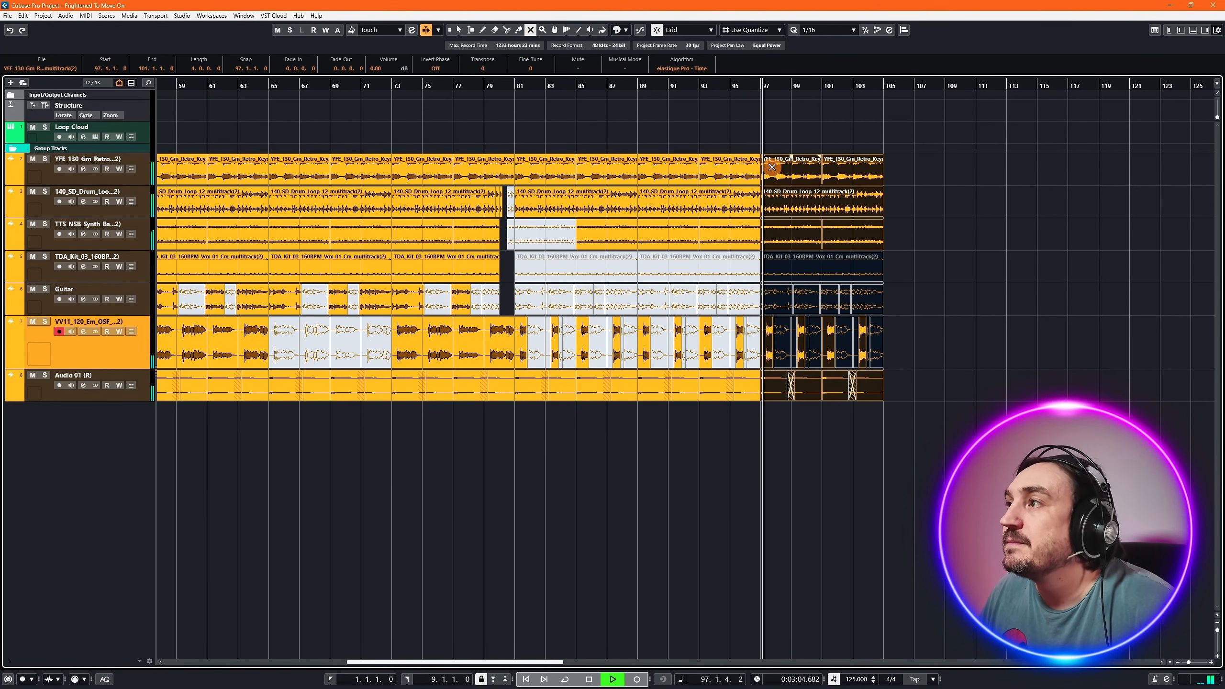
click(780, 211)
click(1020, 210)
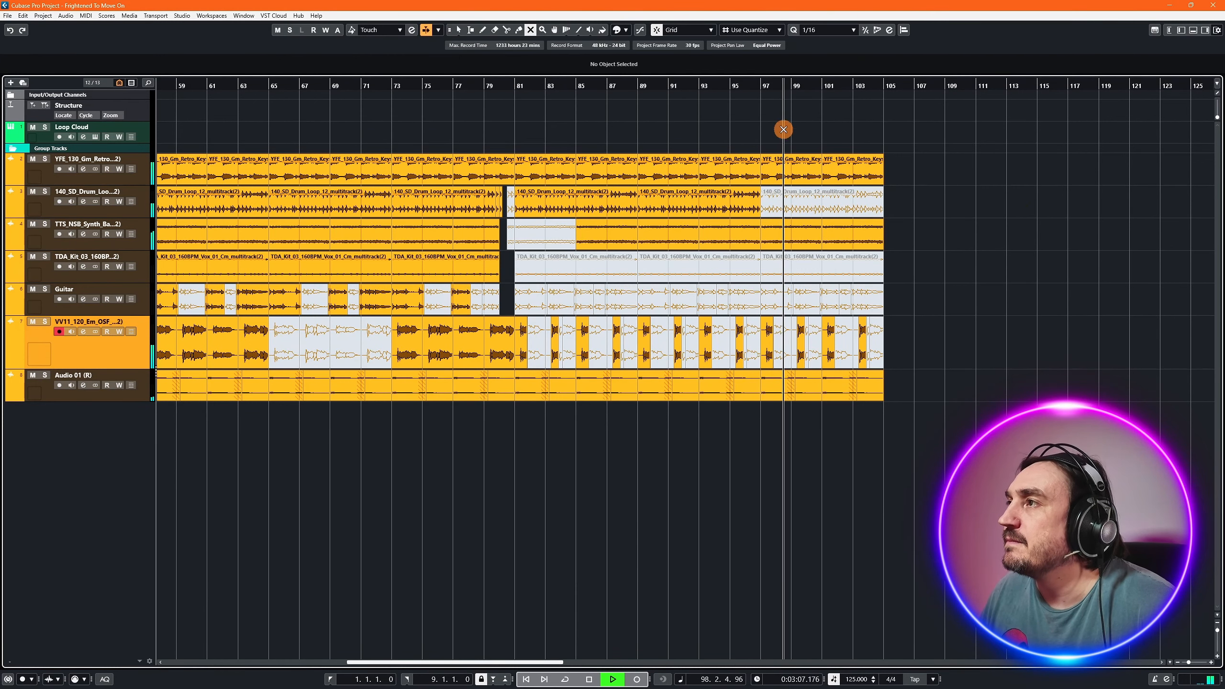
click(679, 87)
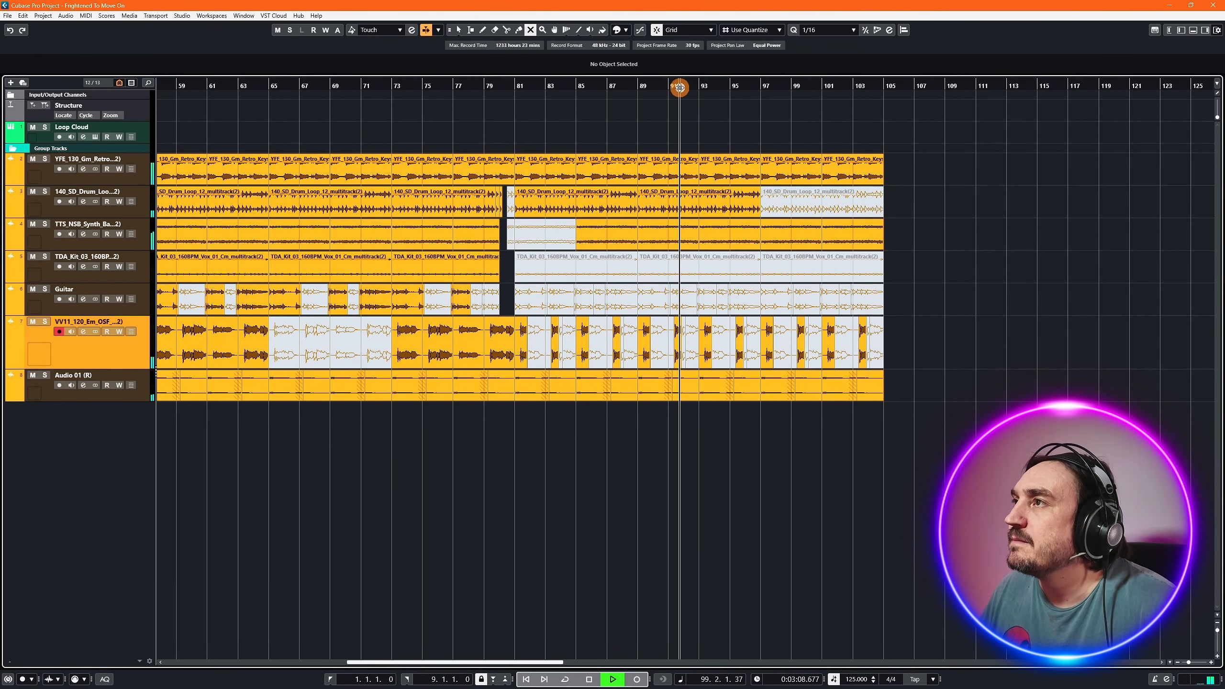
- Unmute the drum loop at bar 97, mute both synth bass events up to bar 105, and briefly try muting the keys at bar 97
click(793, 171)
click(801, 206)
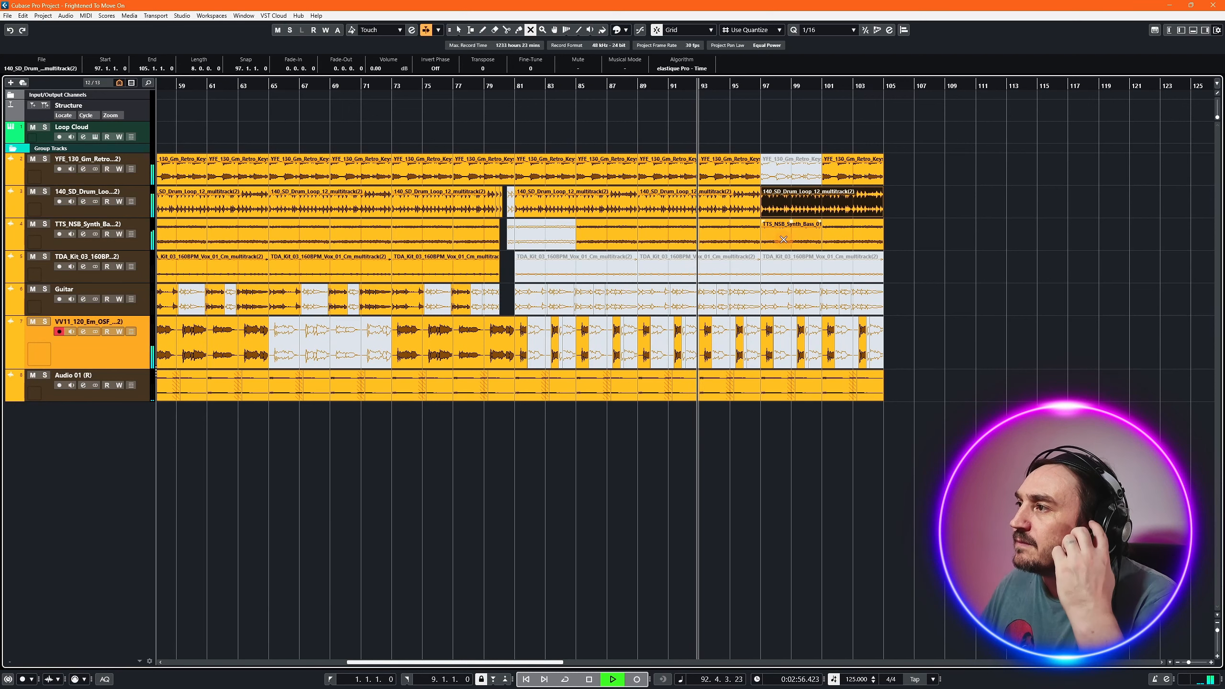
click(803, 236)
click(875, 236)
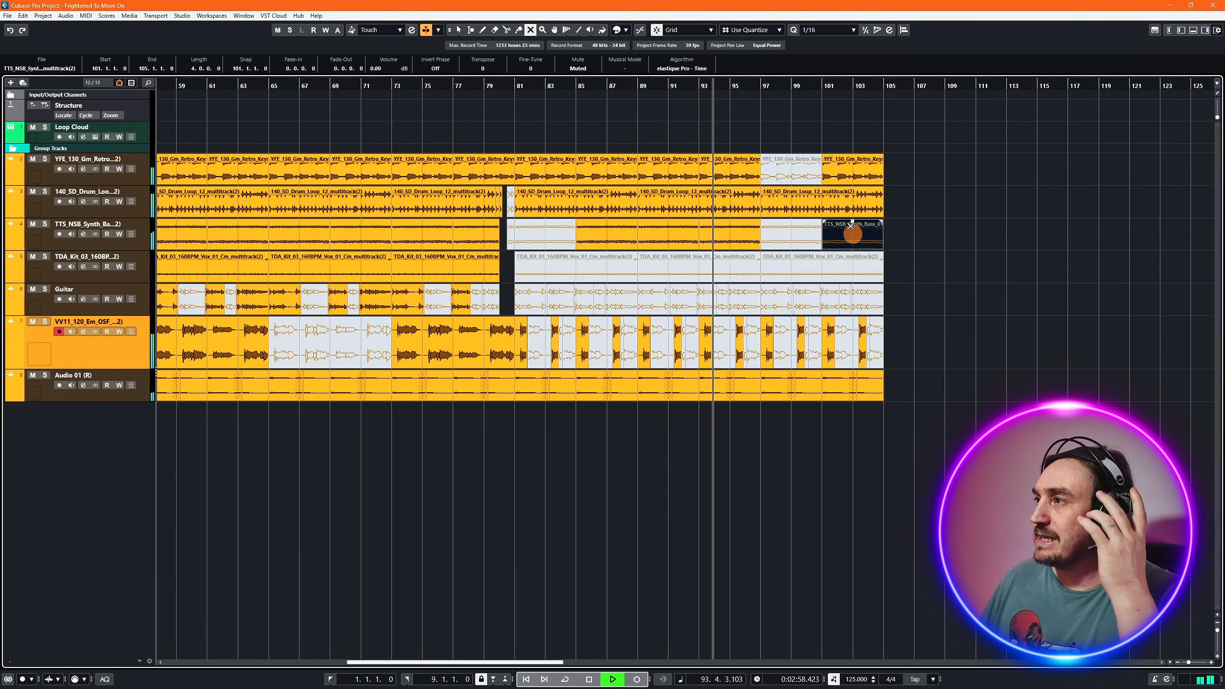
click(766, 174)
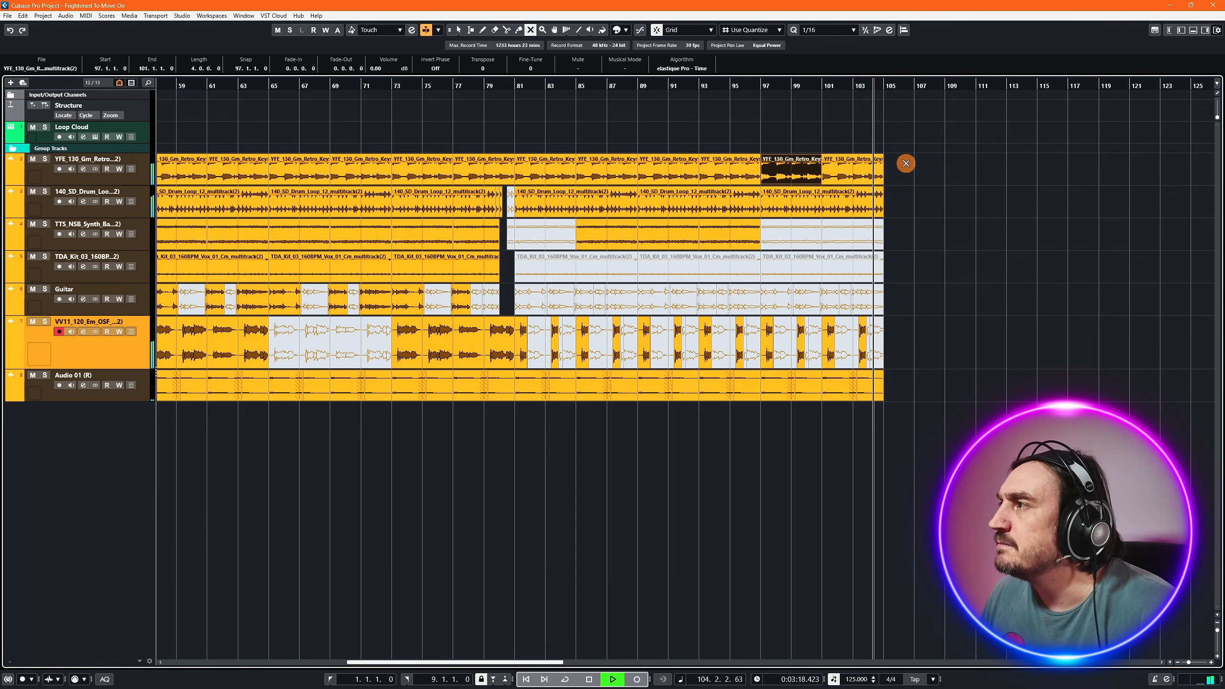
key(space)
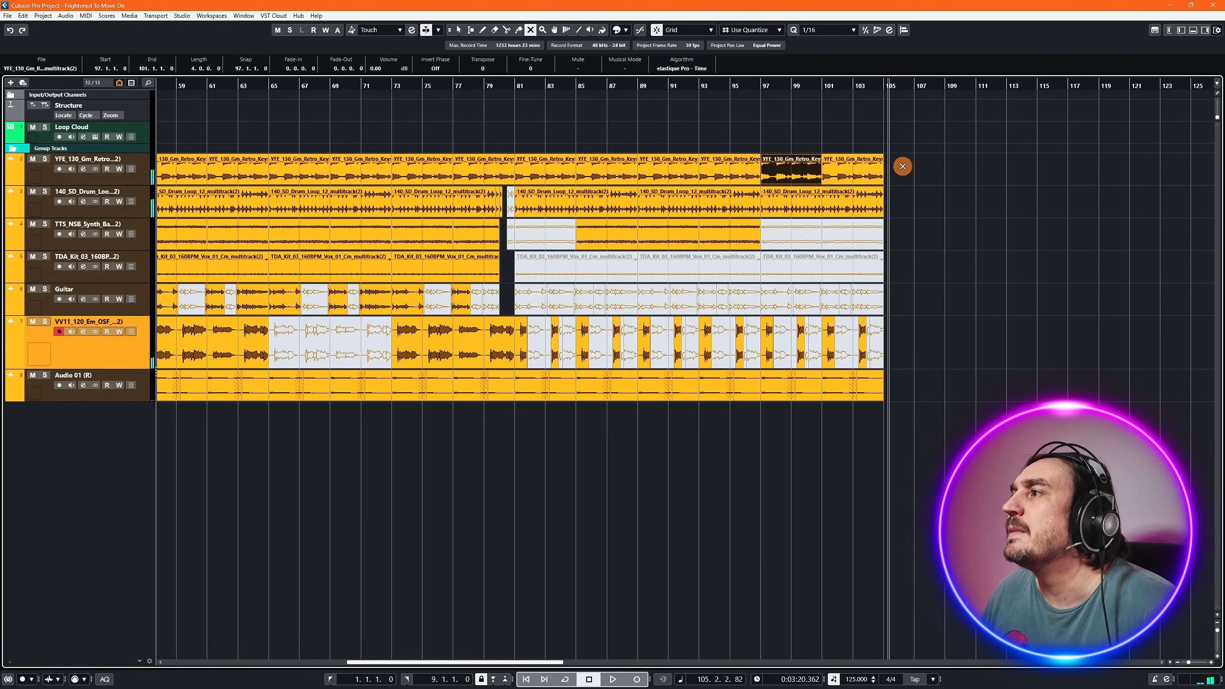
- Duplicate the last keys event to bar 105, shorten the copy to one bar, and give it a fade-out
click(816, 85)
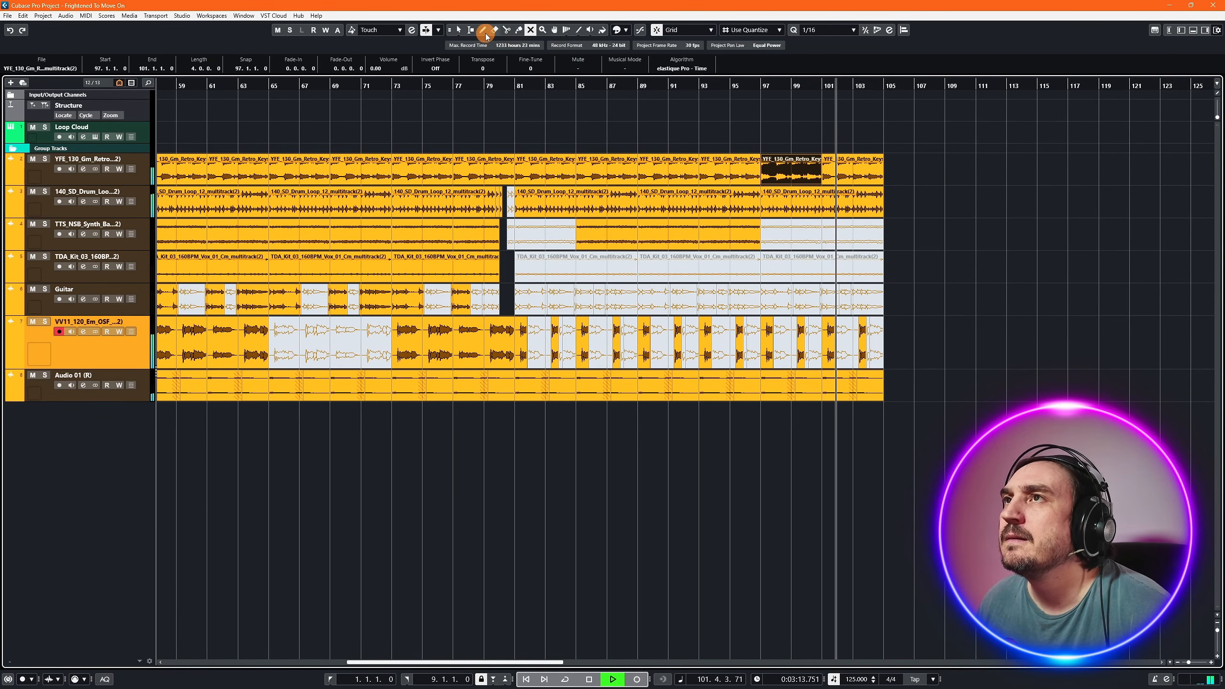
click(457, 30)
drag(950, 135, 836, 179)
key(ctrl+d)
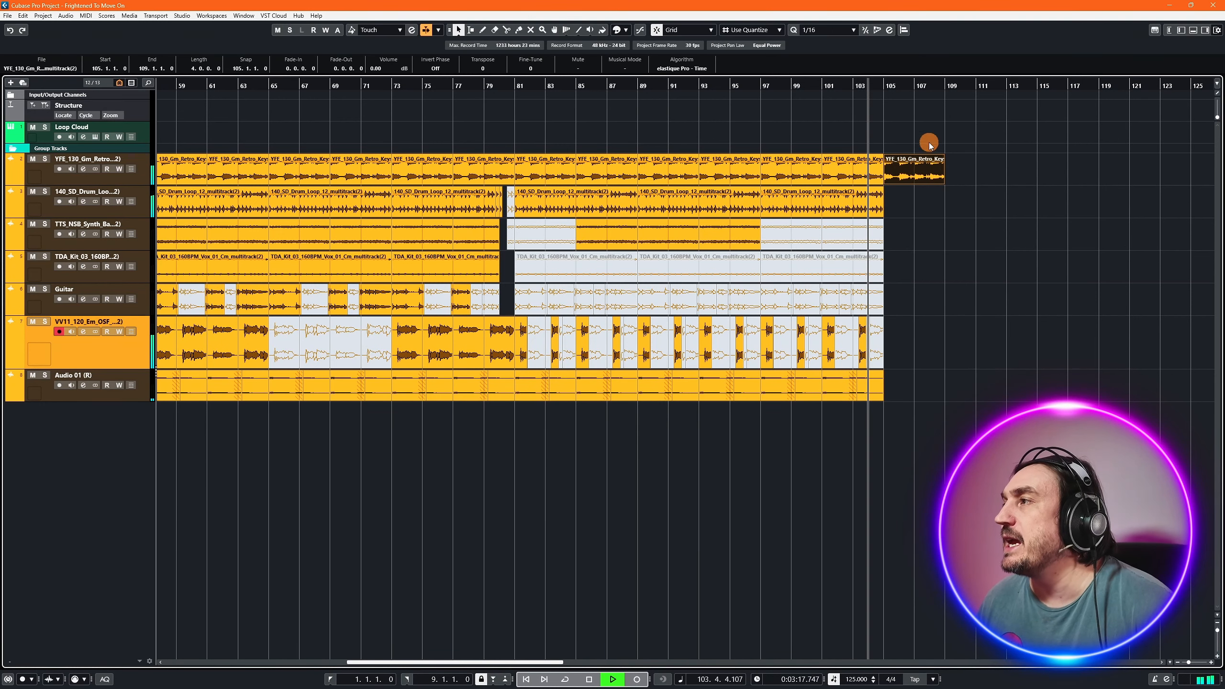
drag(942, 184, 891, 158)
click(853, 85)
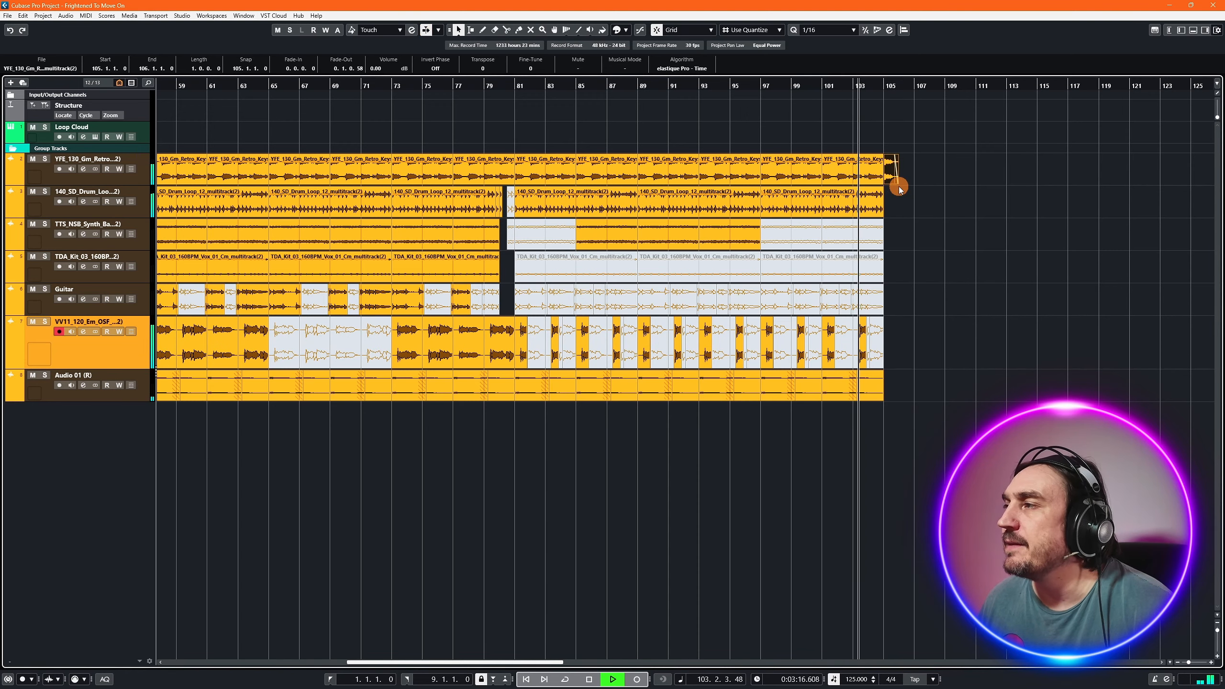
- Trim the final keys event to three beats, ending at 105.4.1, and replay the ending from just before bar 105
scroll(908, 235, down, 2)
scroll(909, 237, up, 7)
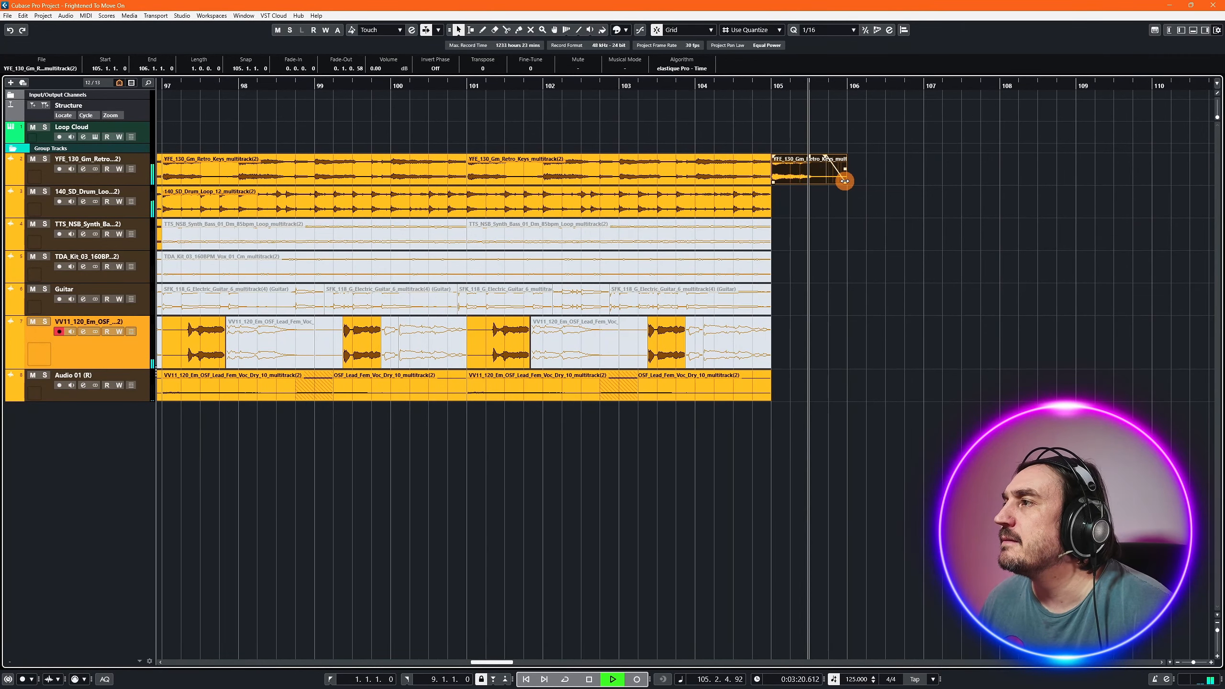
drag(844, 180, 828, 188)
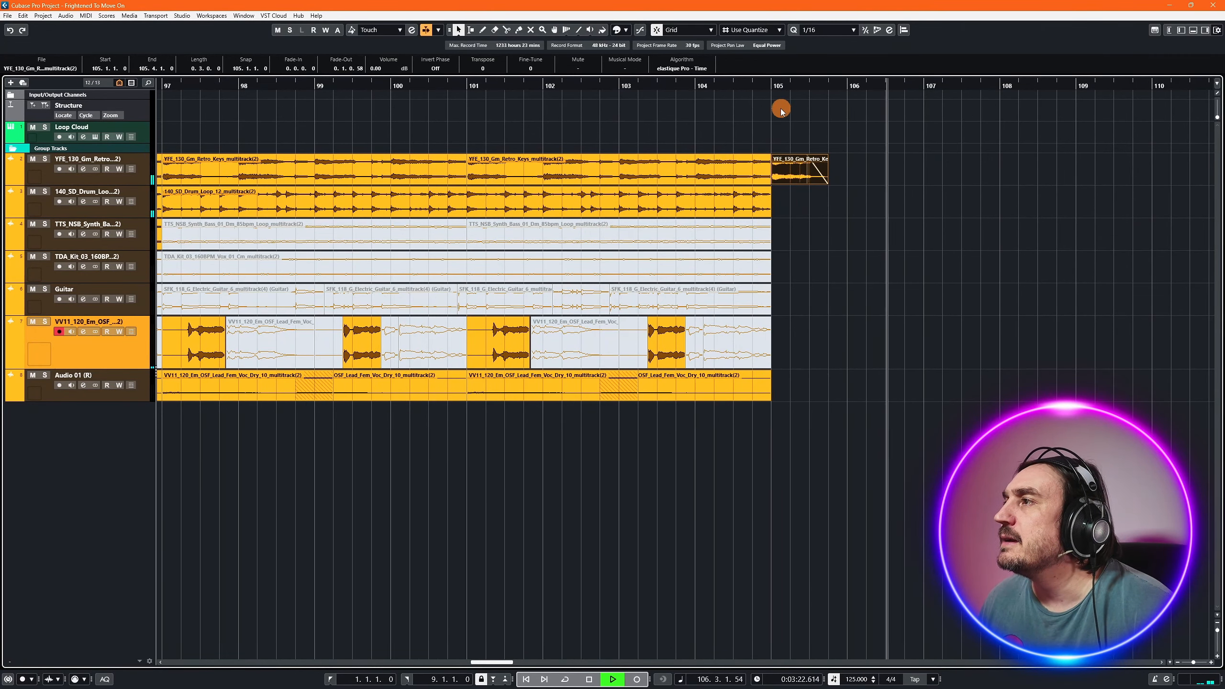
click(752, 87)
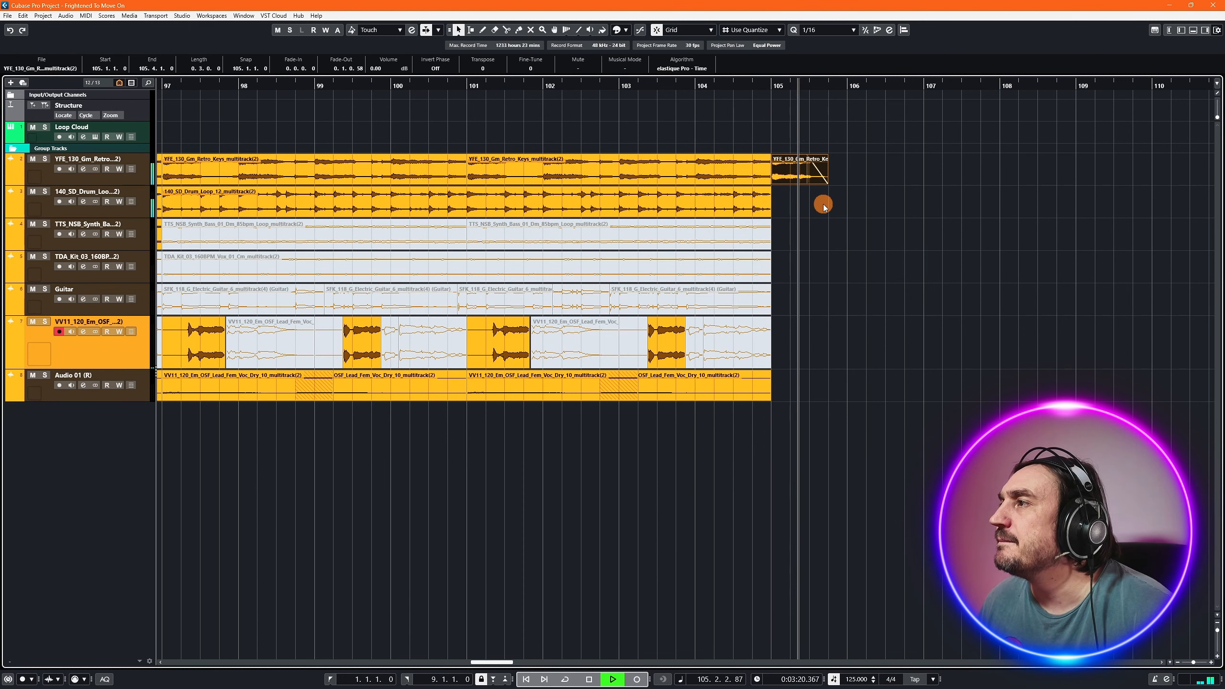
key(space)
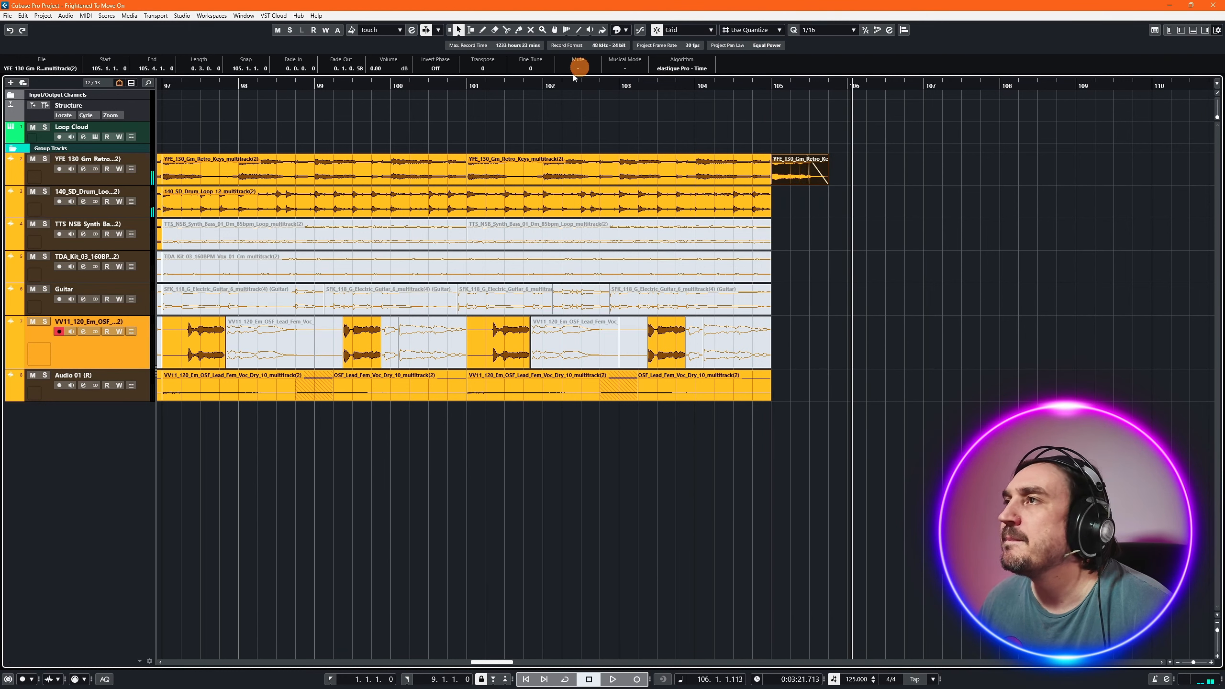
- Duplicate the drum loop to bar 105, shorten the copy to one beat, and replay the ending from about bar 104
click(426, 92)
click(594, 209)
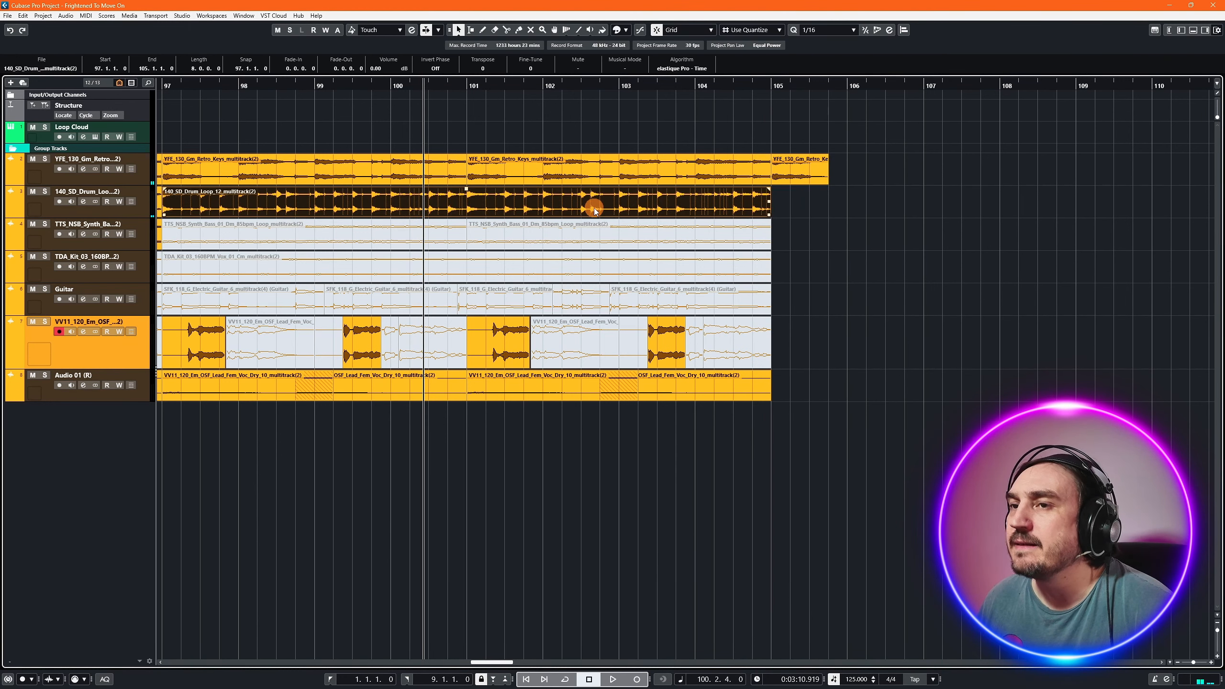
key(ctrl+d)
scroll(587, 220, right, 2)
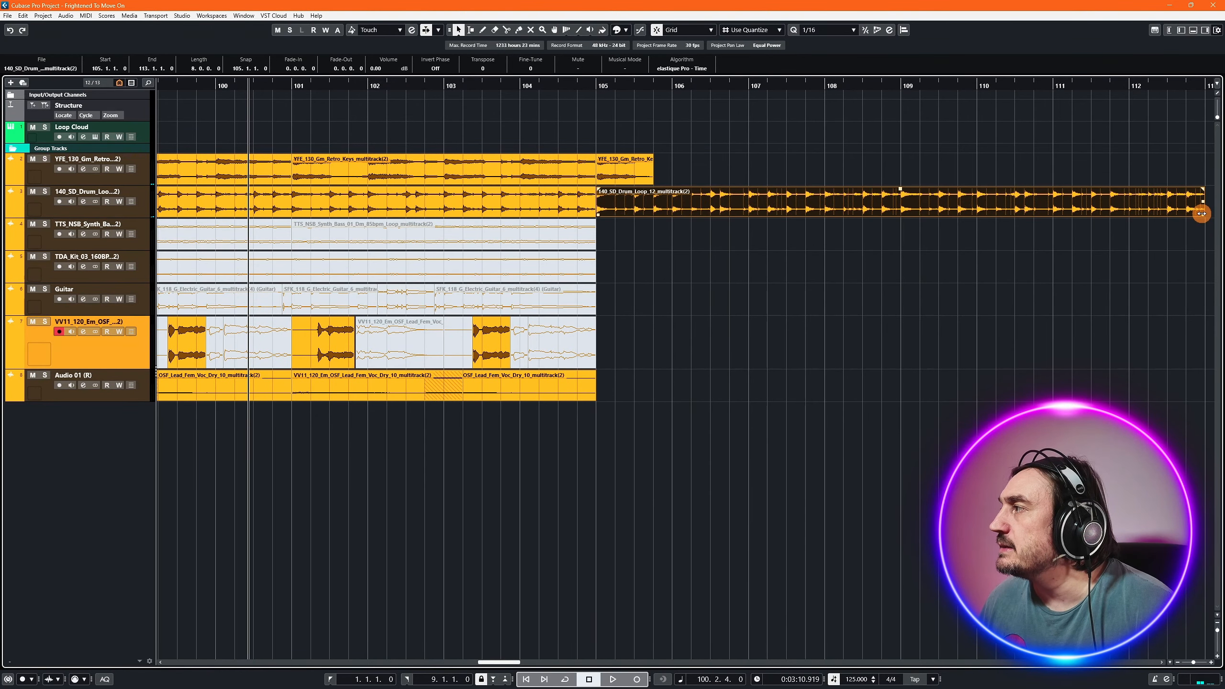
drag(1201, 214, 614, 266)
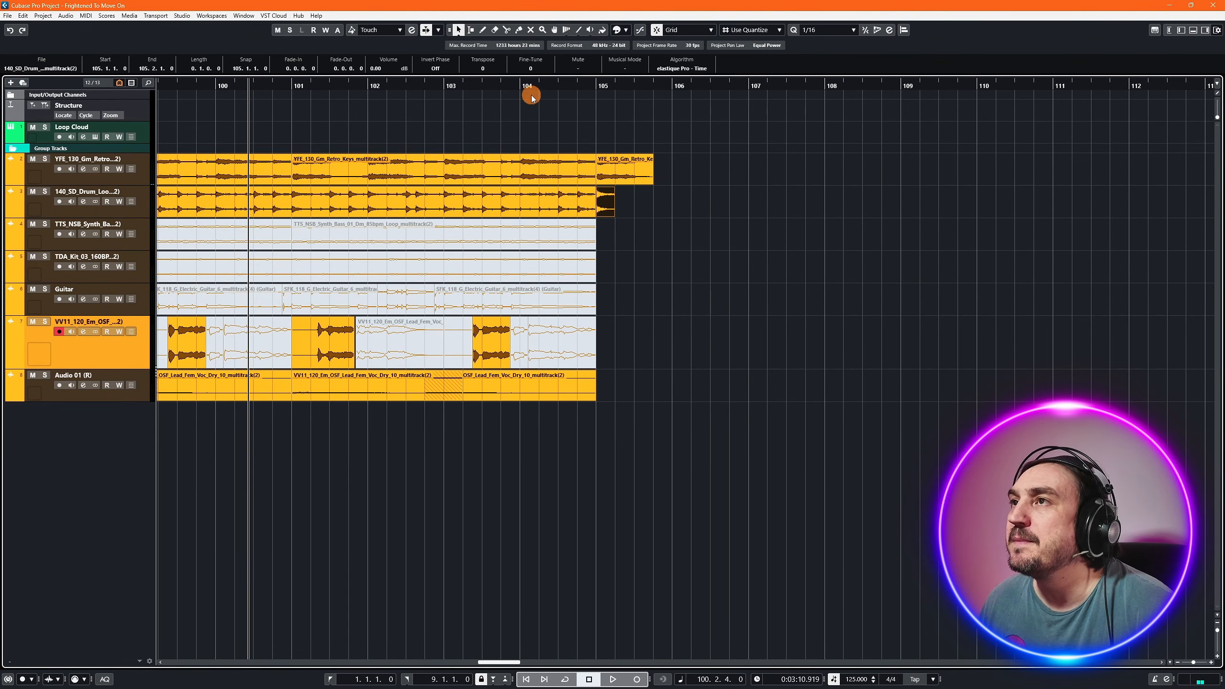
click(532, 97)
key(space)
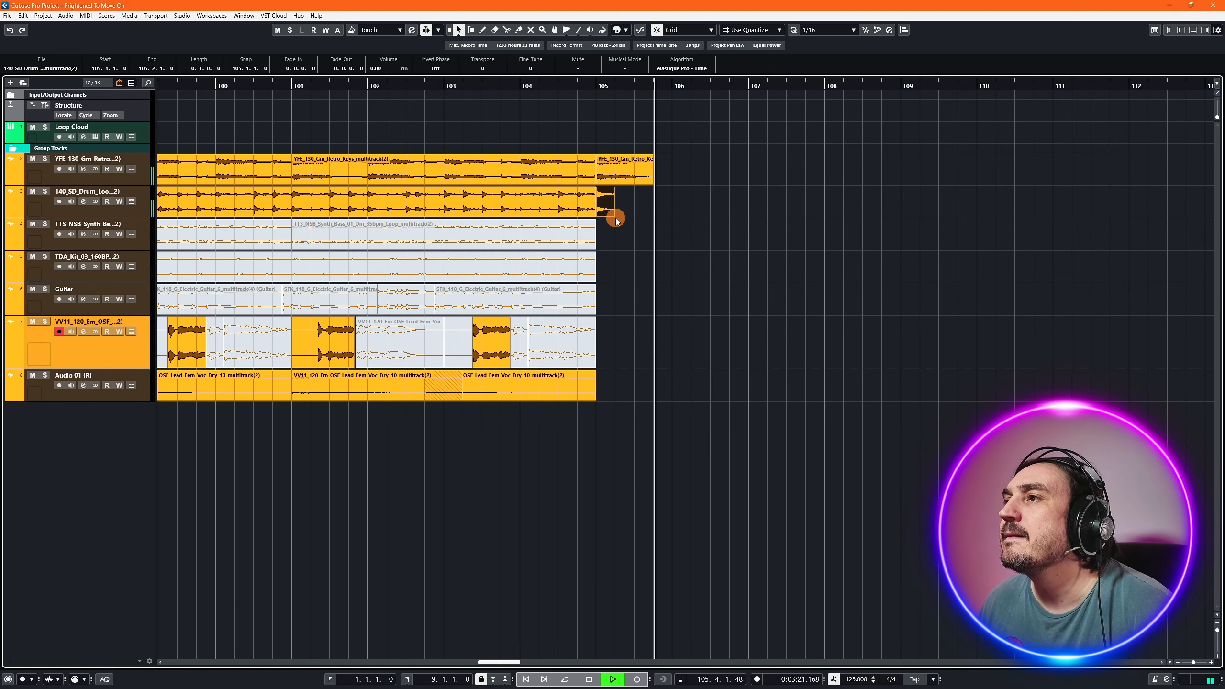
- Extend the final drum event to two beats, ending at 105.3.1, and replay the ending from about bars 104 and 101
mouse_move(615, 218)
mouse_down()
mouse_move(646, 218)
mouse_move(627, 216)
mouse_up()
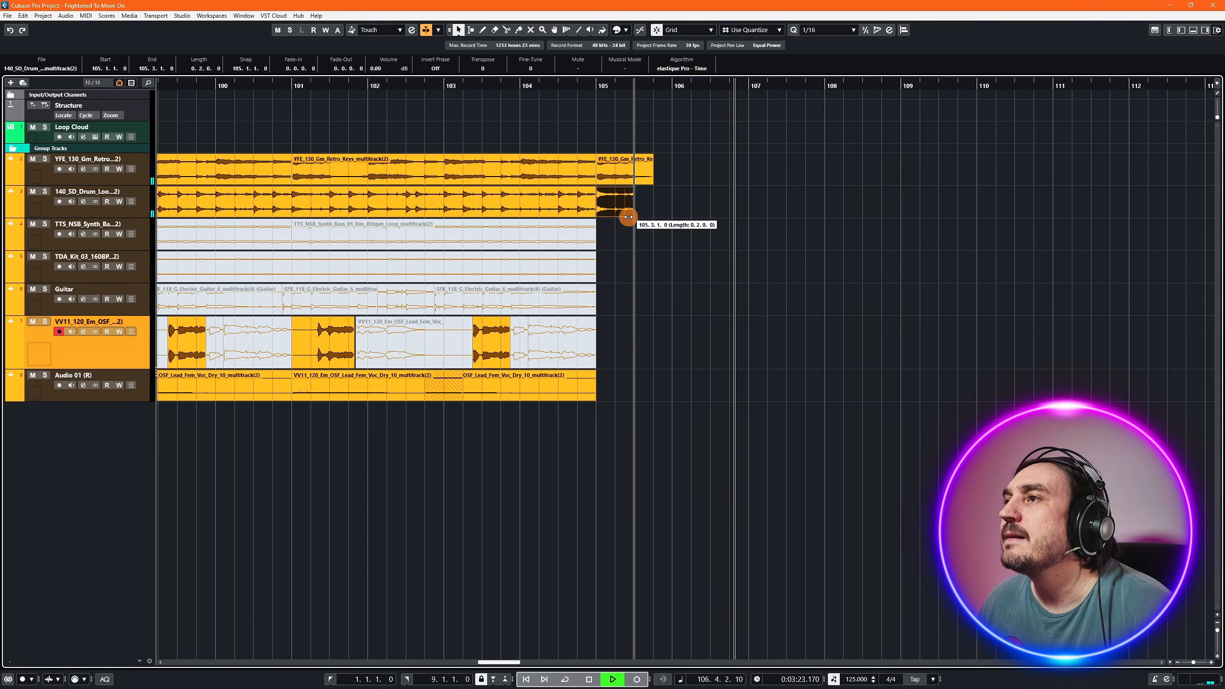
click(539, 97)
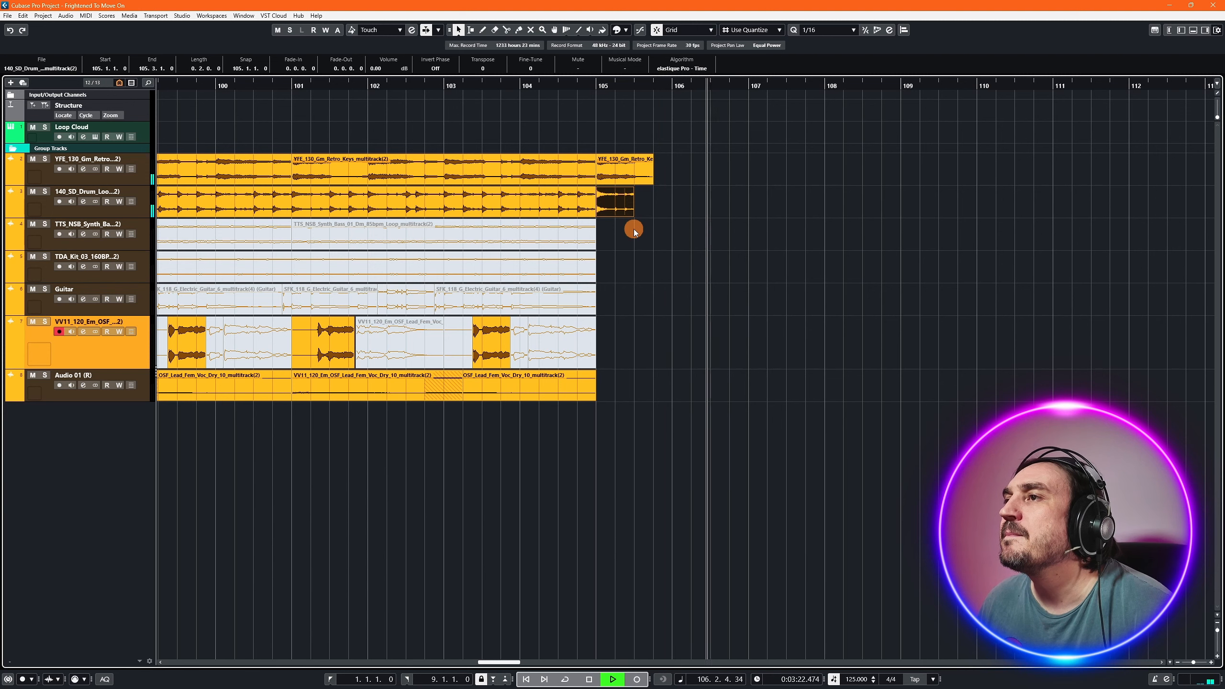
key(space)
click(299, 95)
key(space)
click(620, 202)
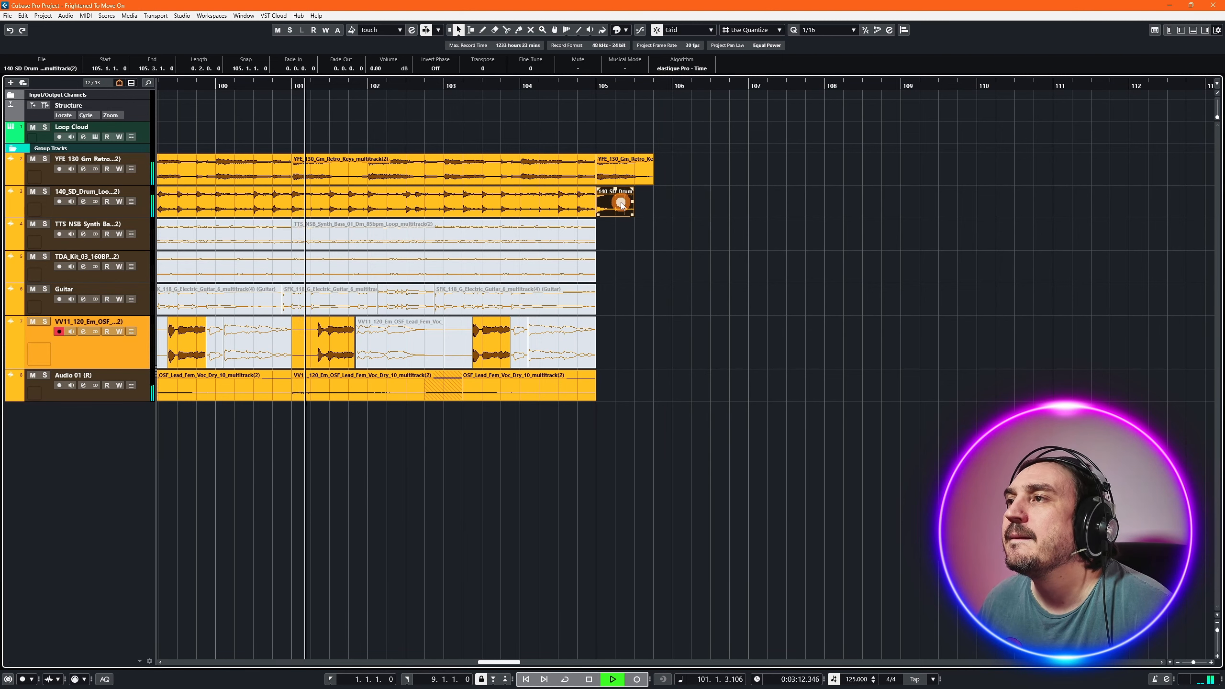
- Replace the final drum event with a duplicate of the loop's last beat (from 104.4.1) at bar 105, and replay from about bar 103
key(Delete)
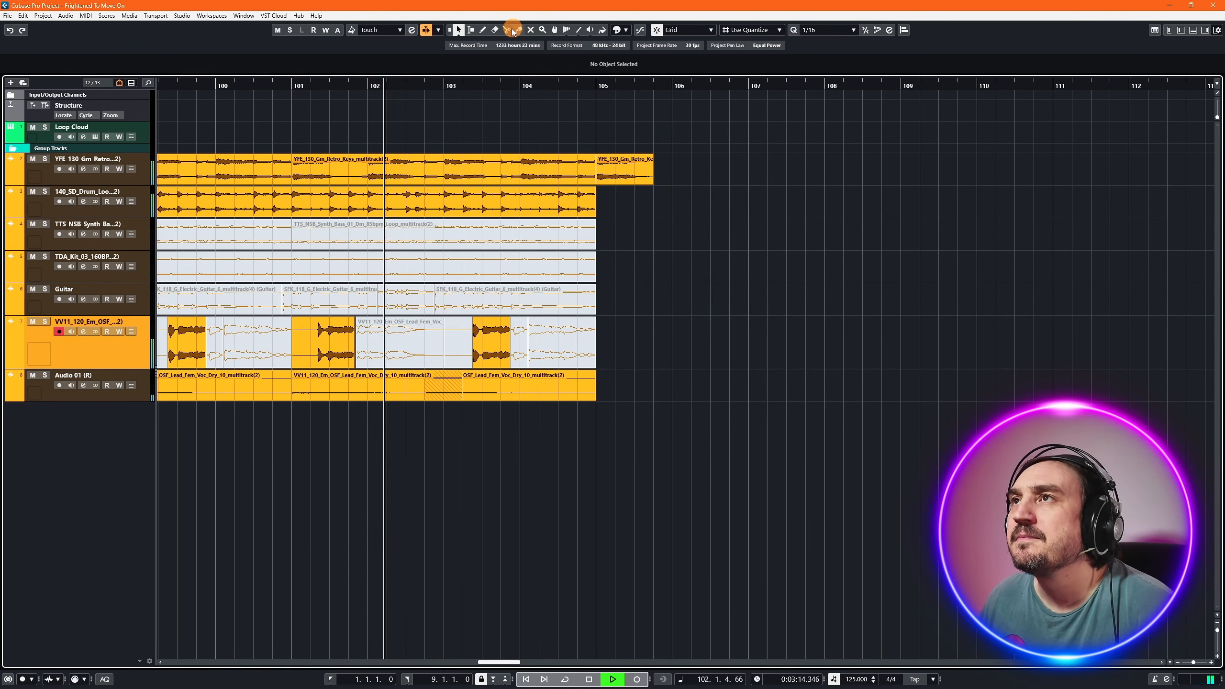
key(3)
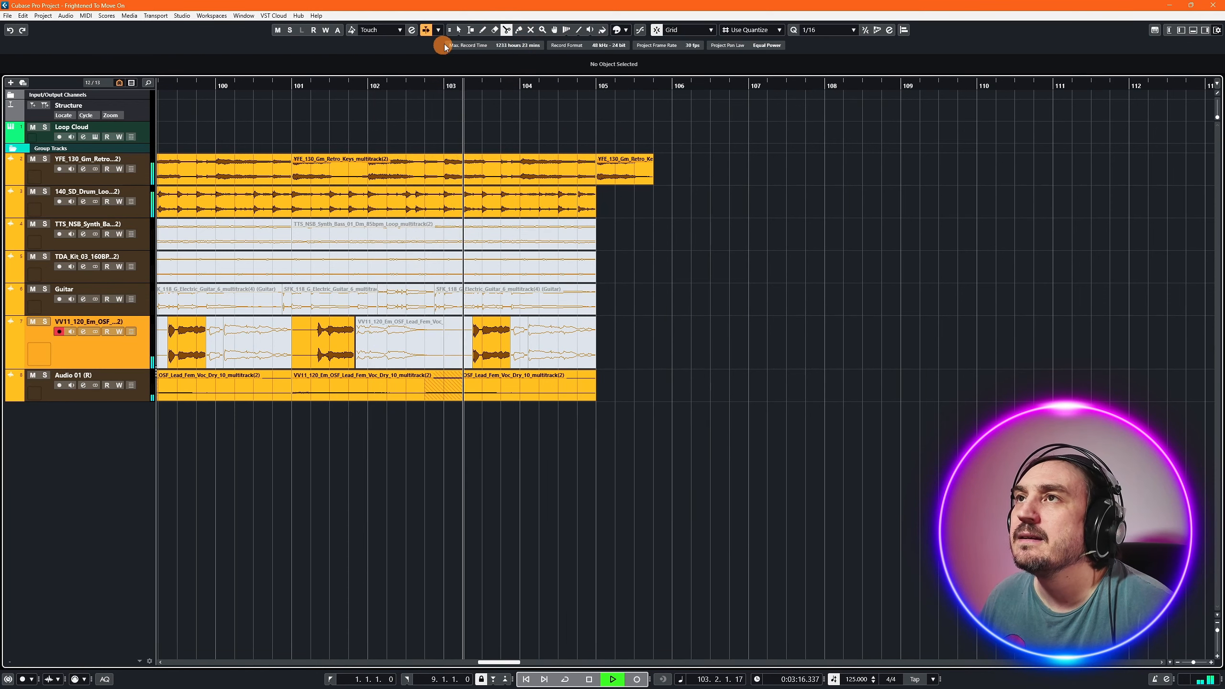
click(457, 31)
click(583, 215)
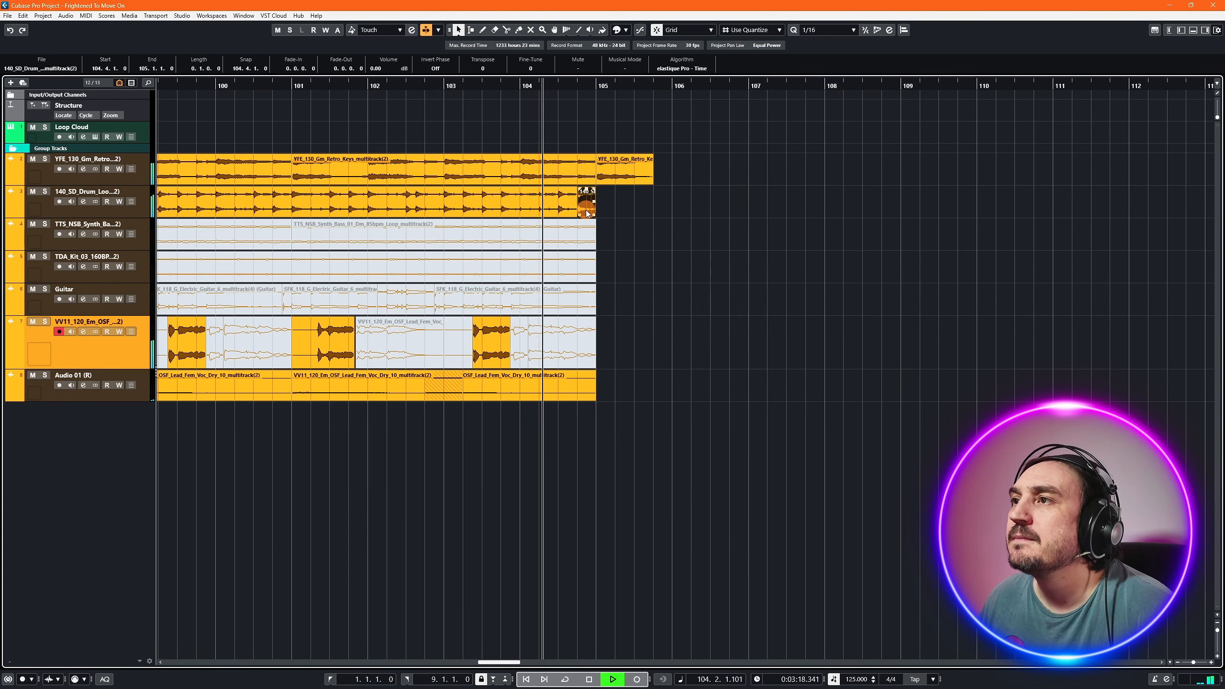
key(ctrl+d)
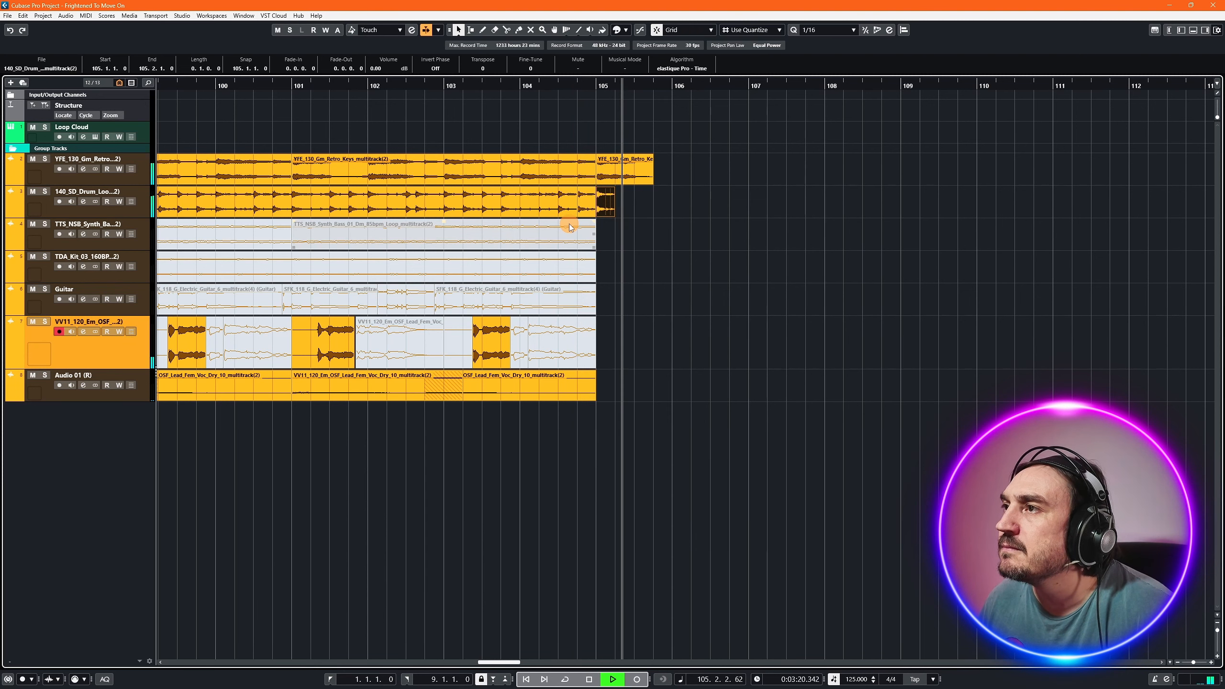
key(space)
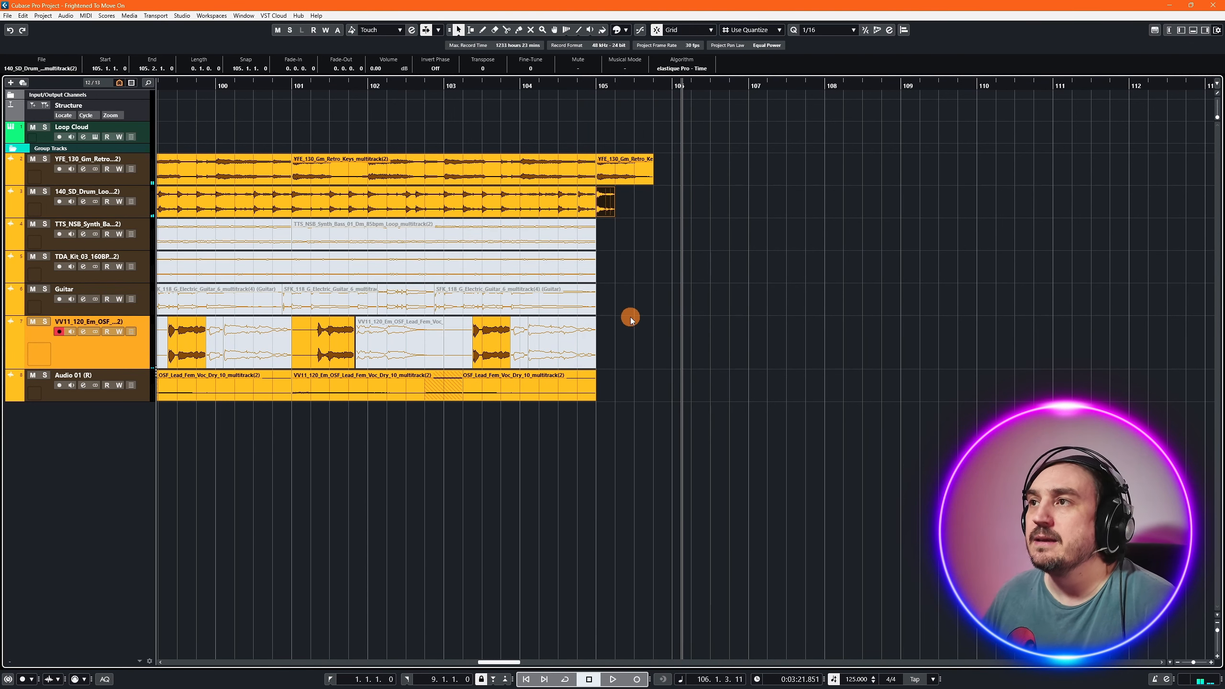
click(442, 92)
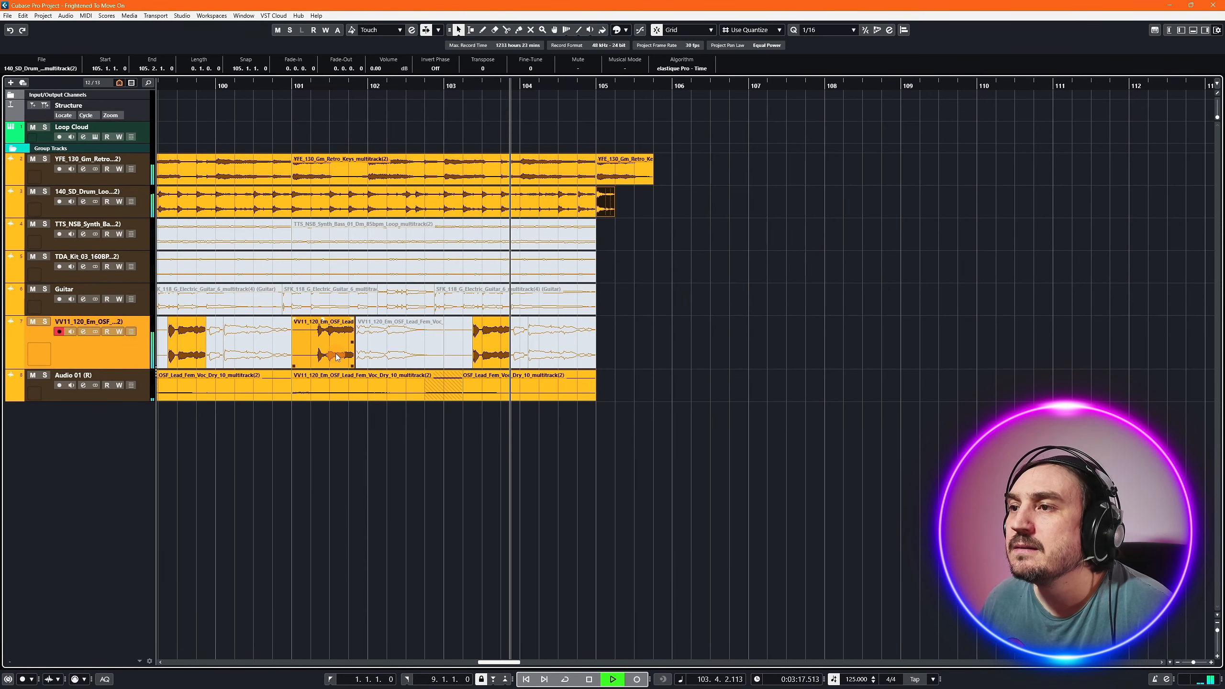
key(space)
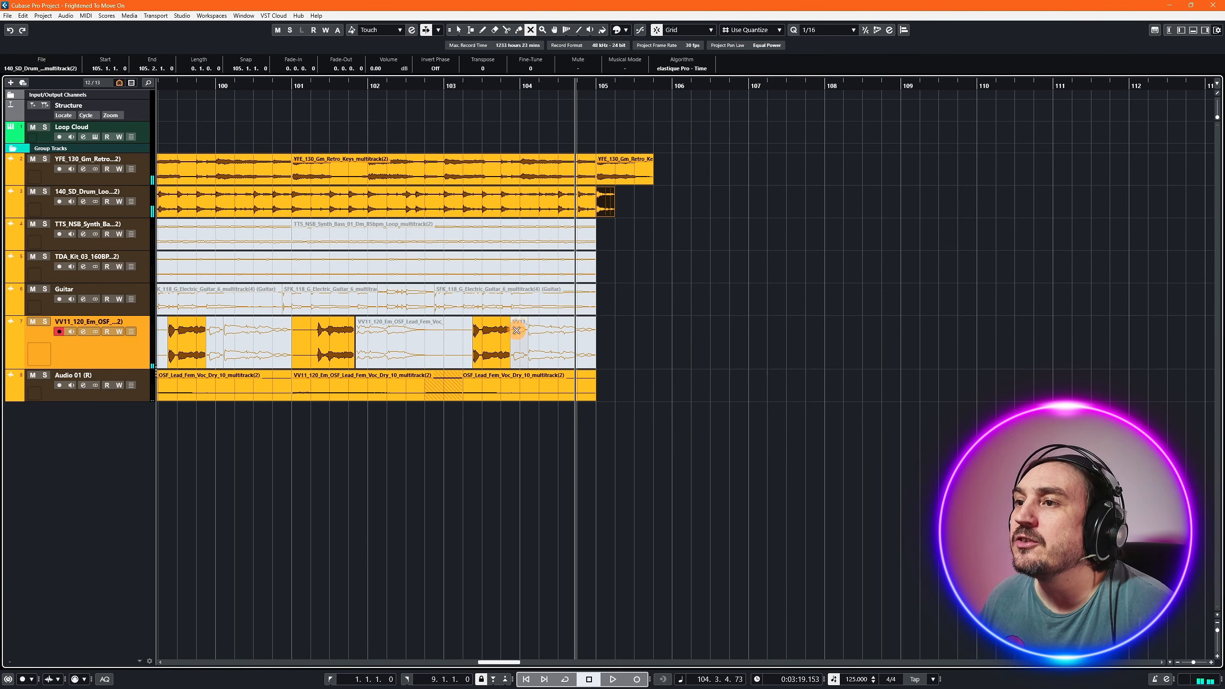
- Unmute the last lead vocal events leading up to bar 105, and replay the ending from about bar 103
drag(516, 331, 529, 369)
click(451, 91)
key(space)
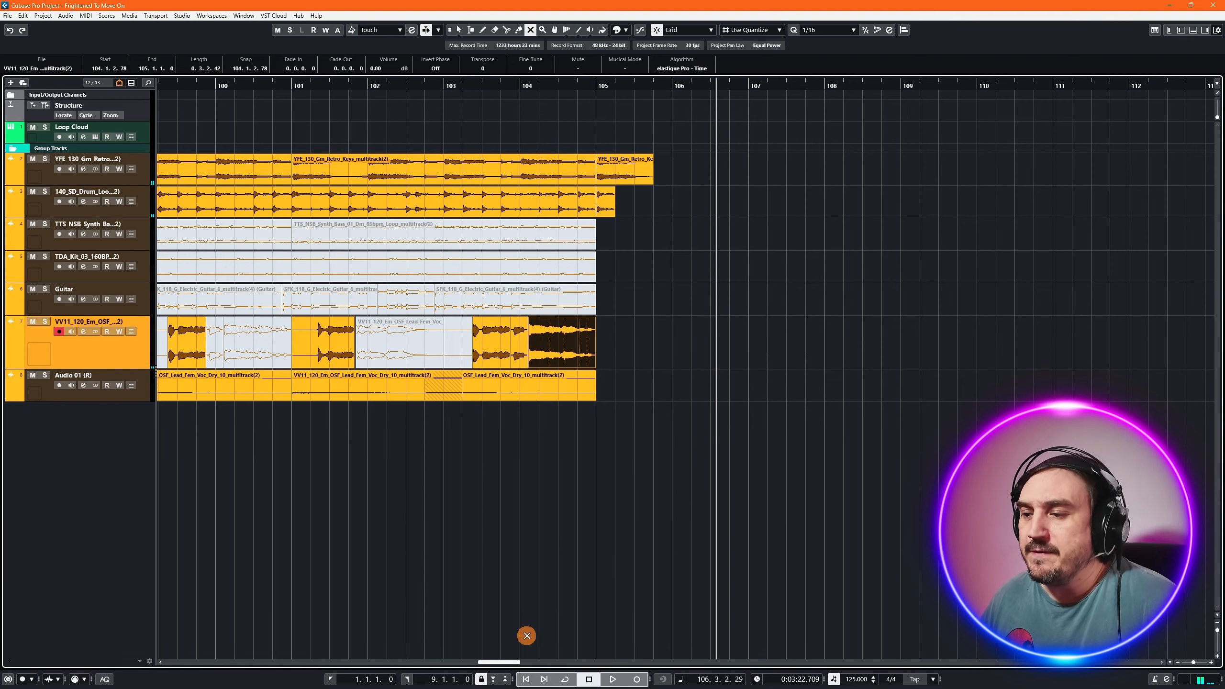
- Show the whole arrangement and play the song from the beginning
scroll(563, 560, down, 10)
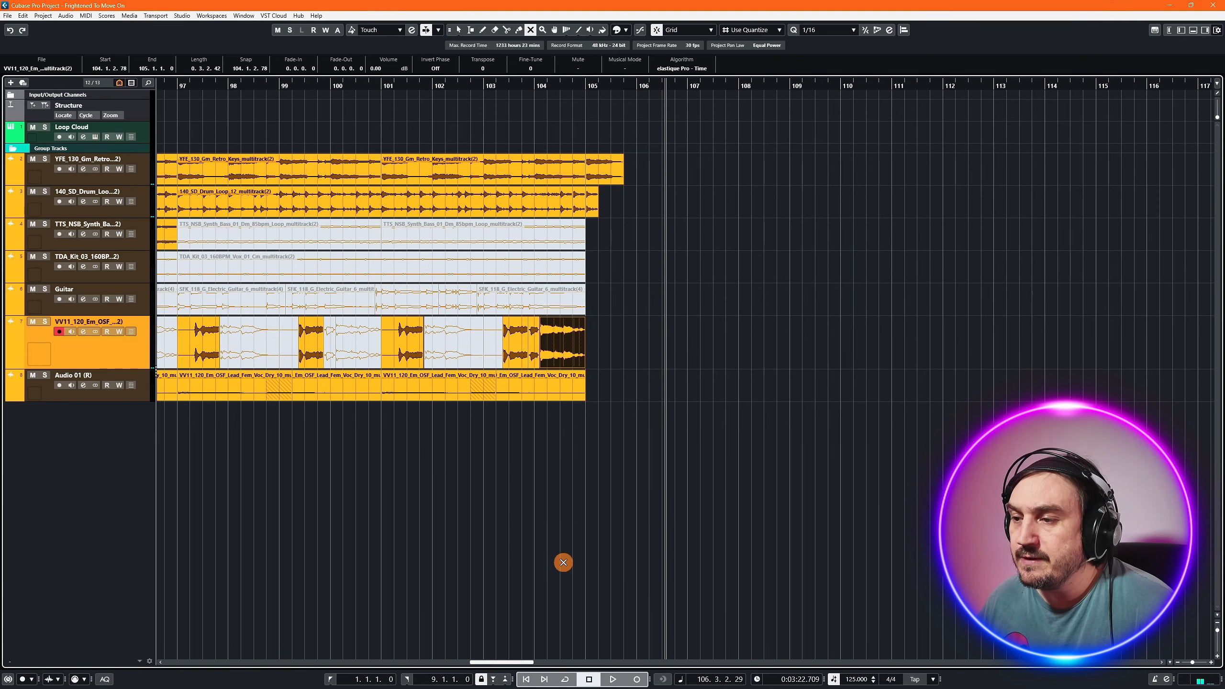
scroll(554, 559, down, 3)
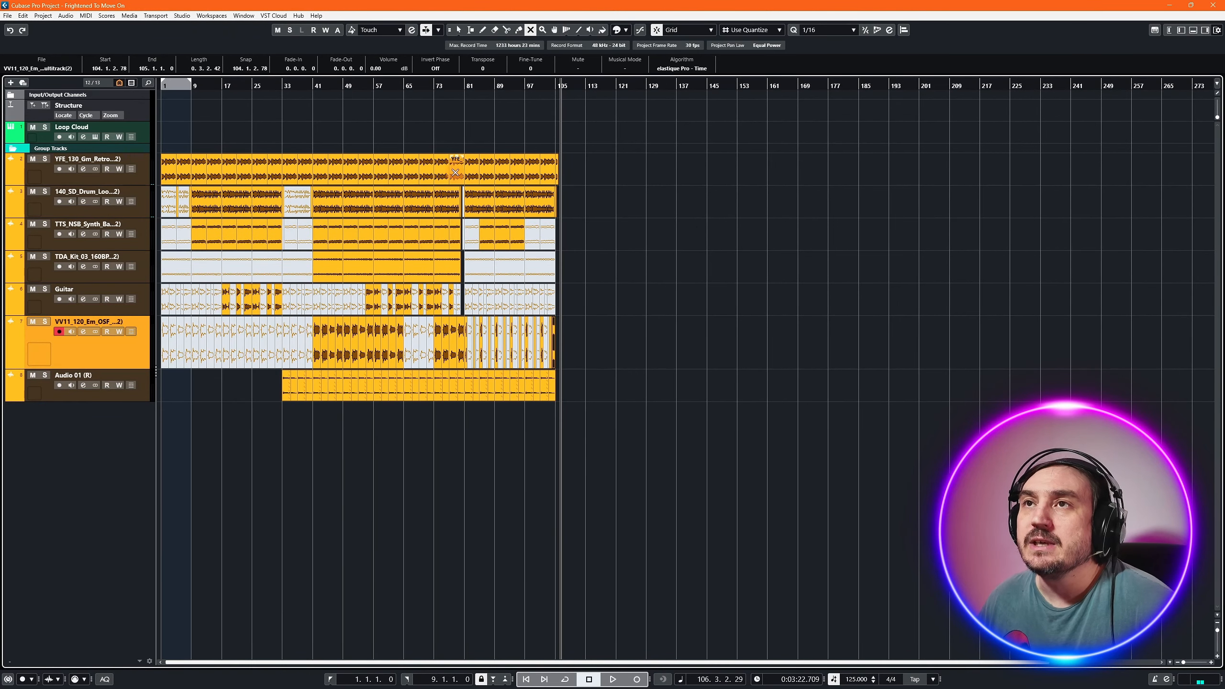
key(period)
key(space)
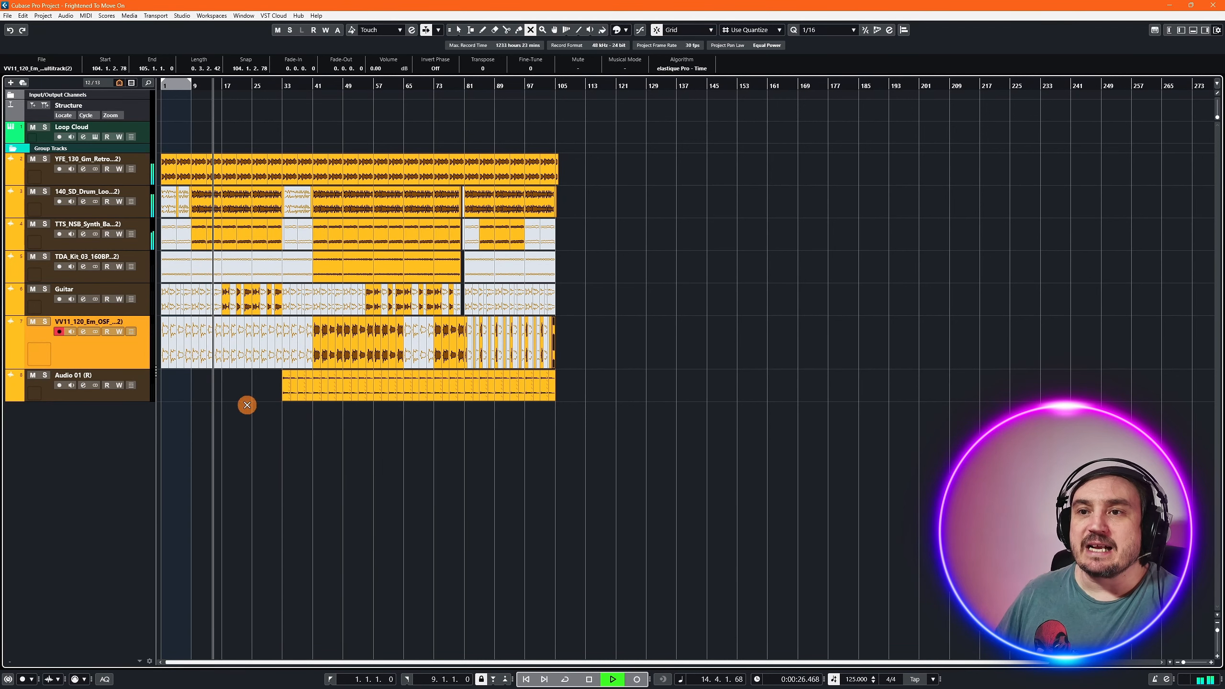
- Delete the muted lead vocal events before bar 41 and between bars 65 and 73
click(164, 383)
drag(285, 341, 310, 337)
key(Delete)
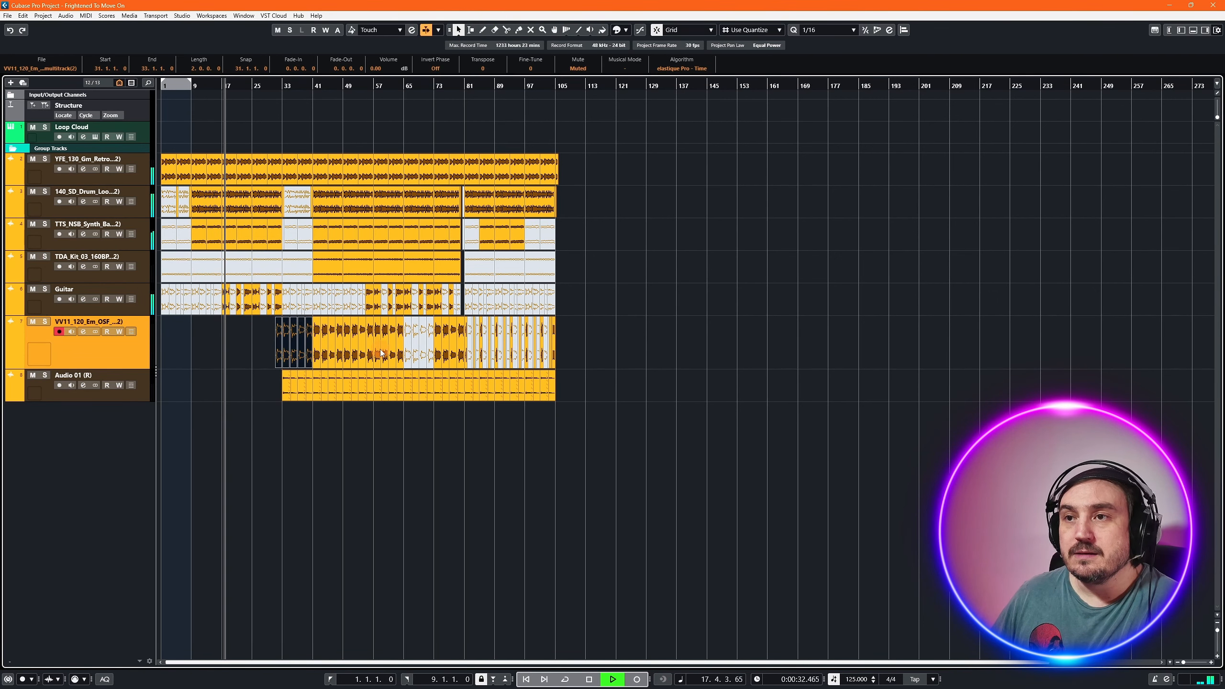
key(Delete)
key(Delete)
key(Delete)
key(Delete)
- Delete the muted lead vocal events between about bars 81 and 87, keeping the unmuted phrases
key(Delete)
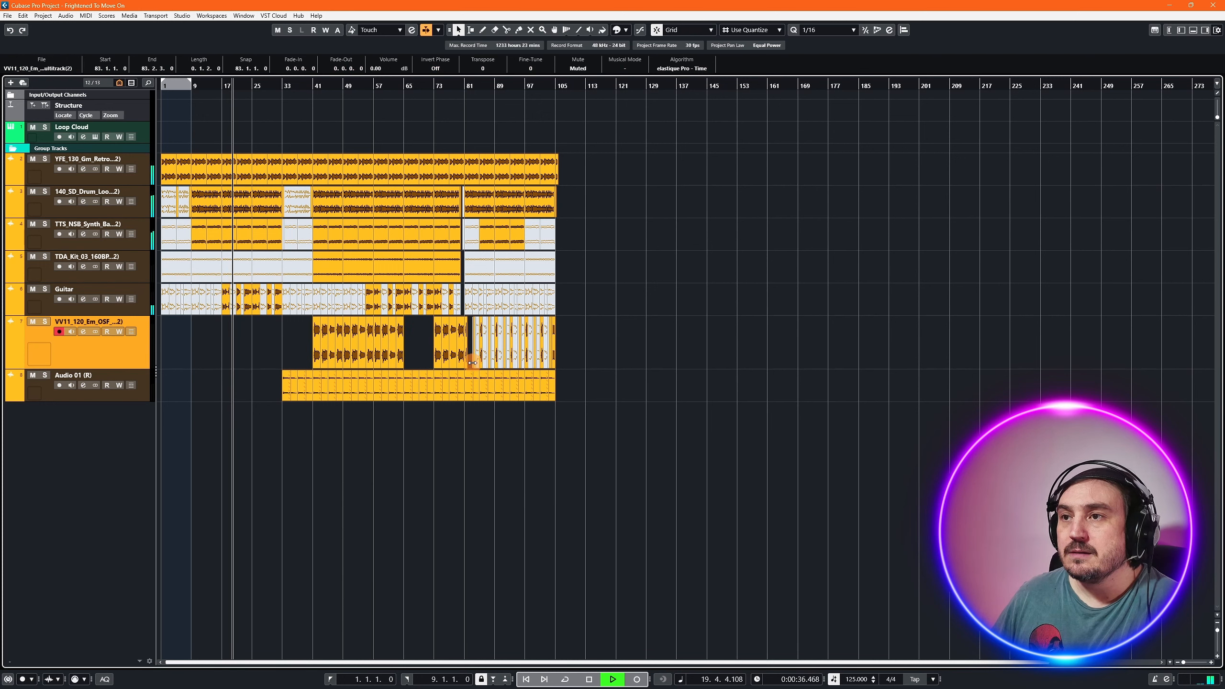
key(Delete)
key(Delete)
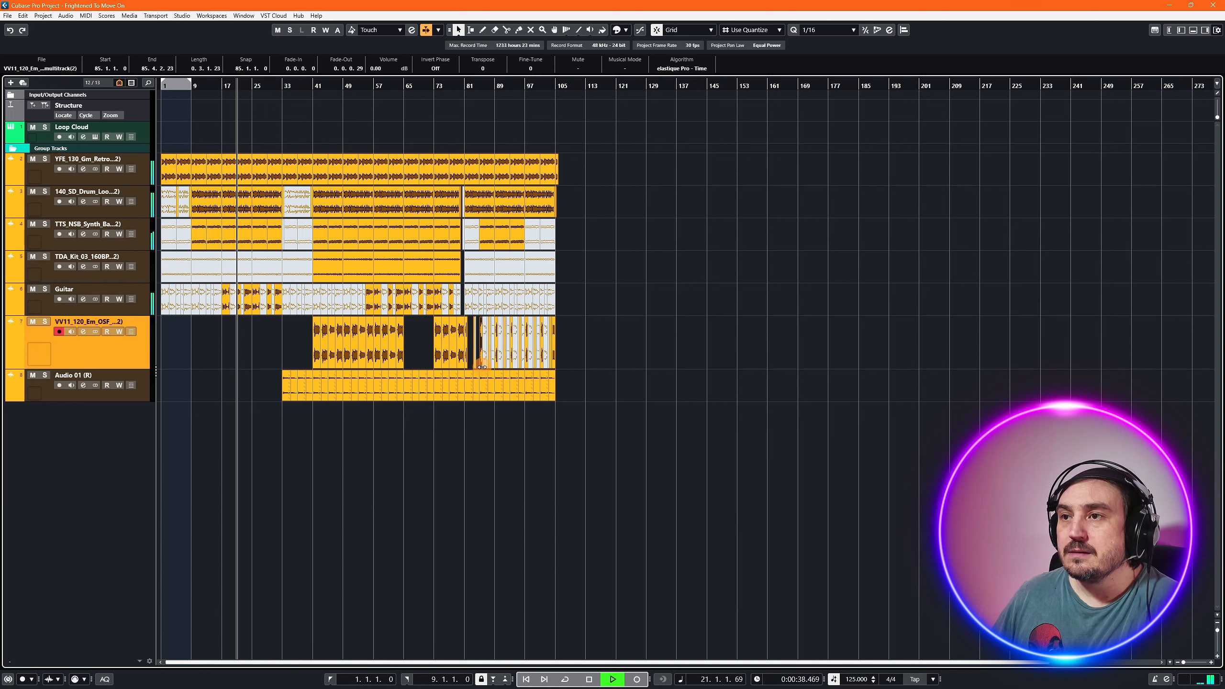
key(Delete)
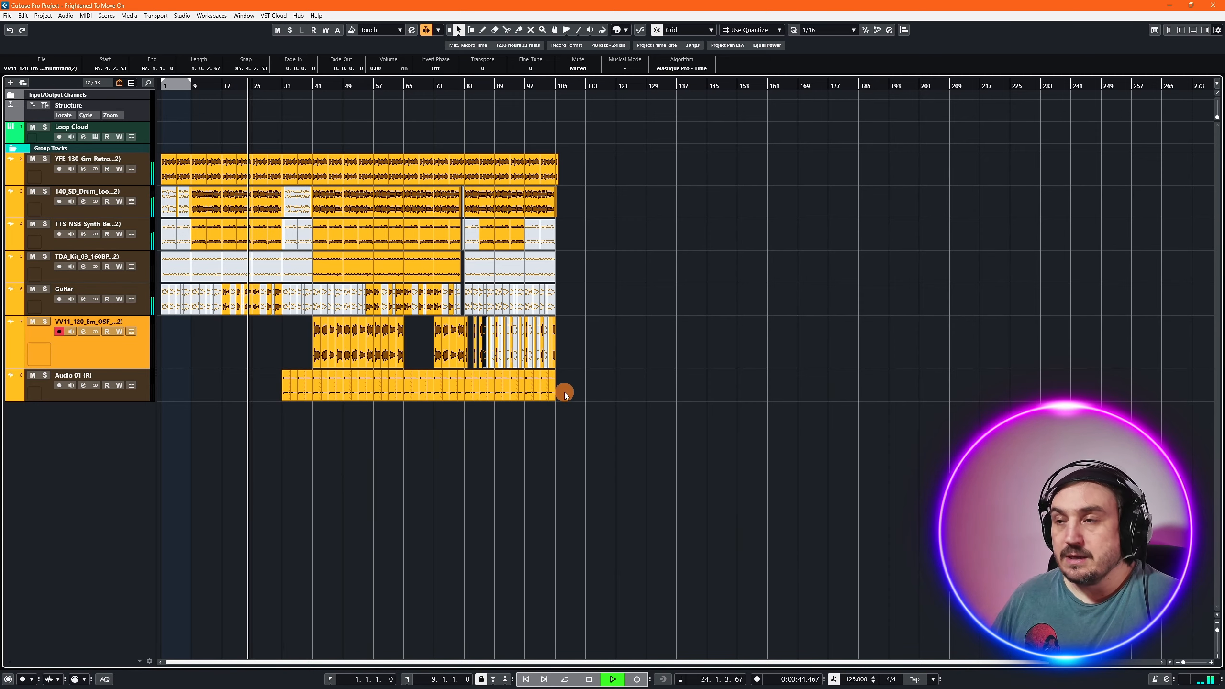
scroll(563, 395, up, 5)
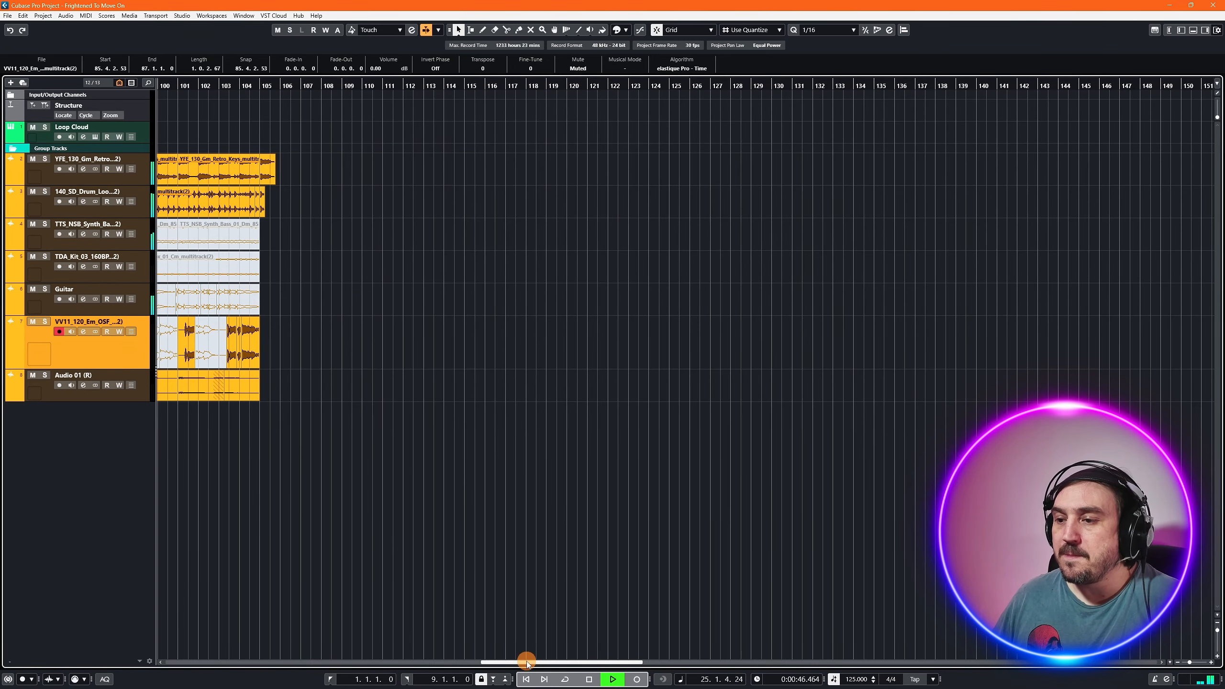
drag(528, 662, 441, 671)
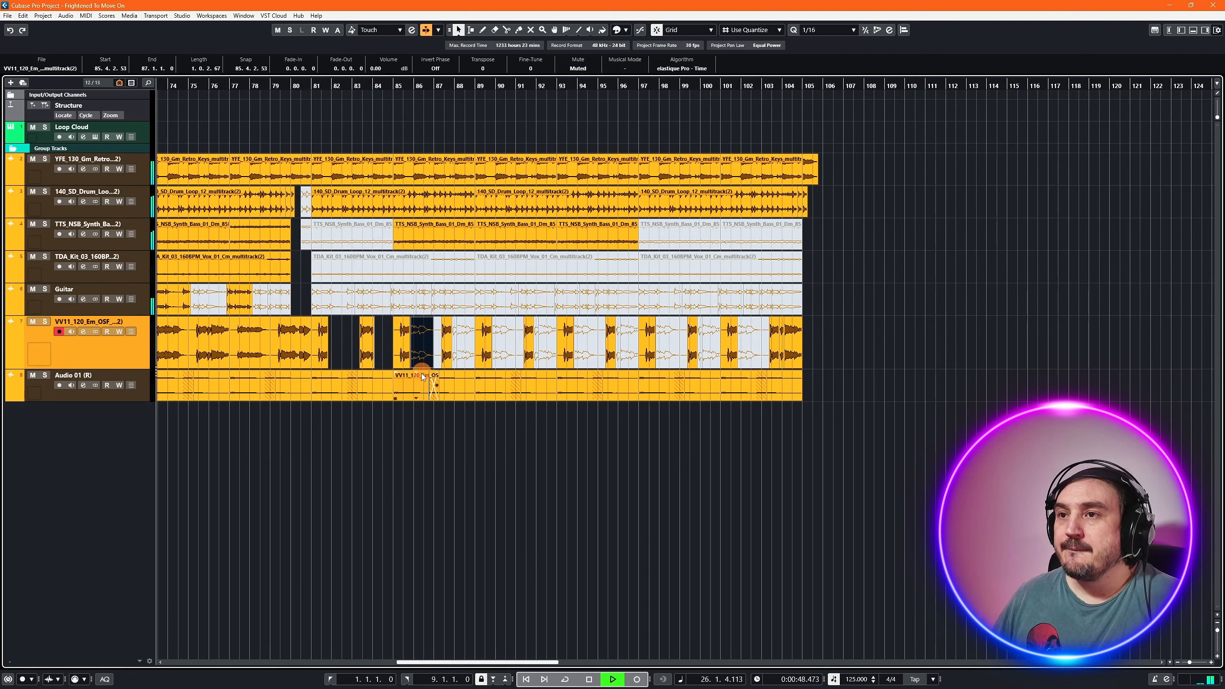
click(428, 456)
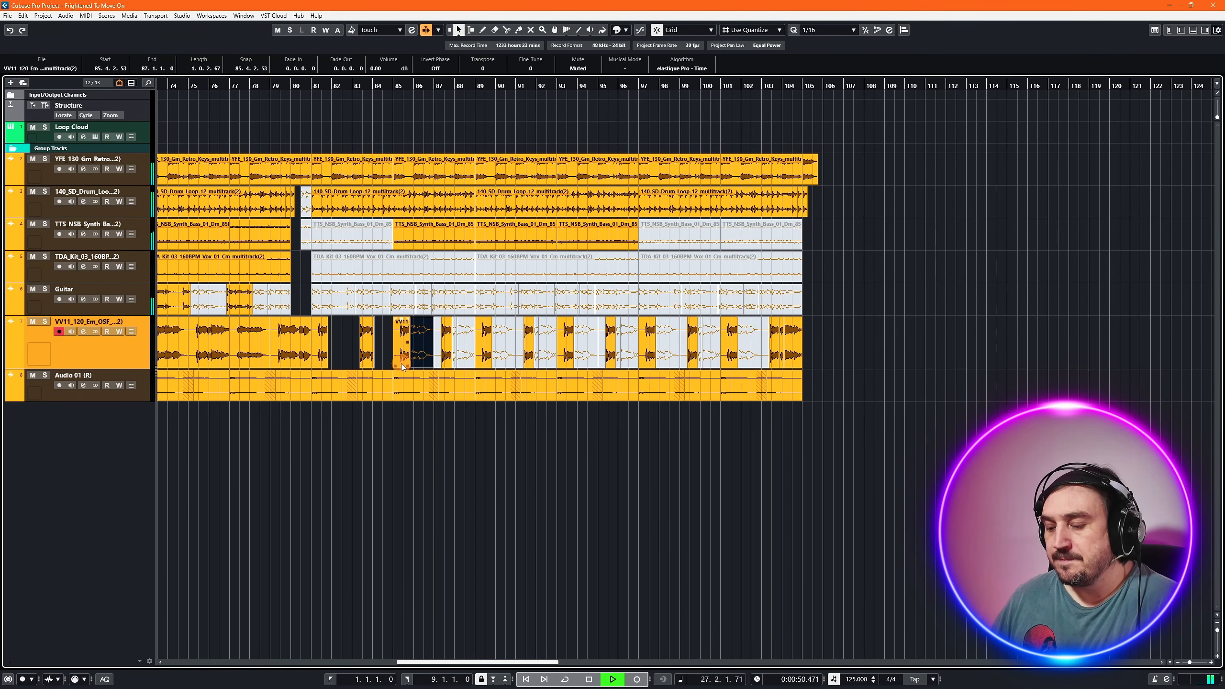
click(460, 363)
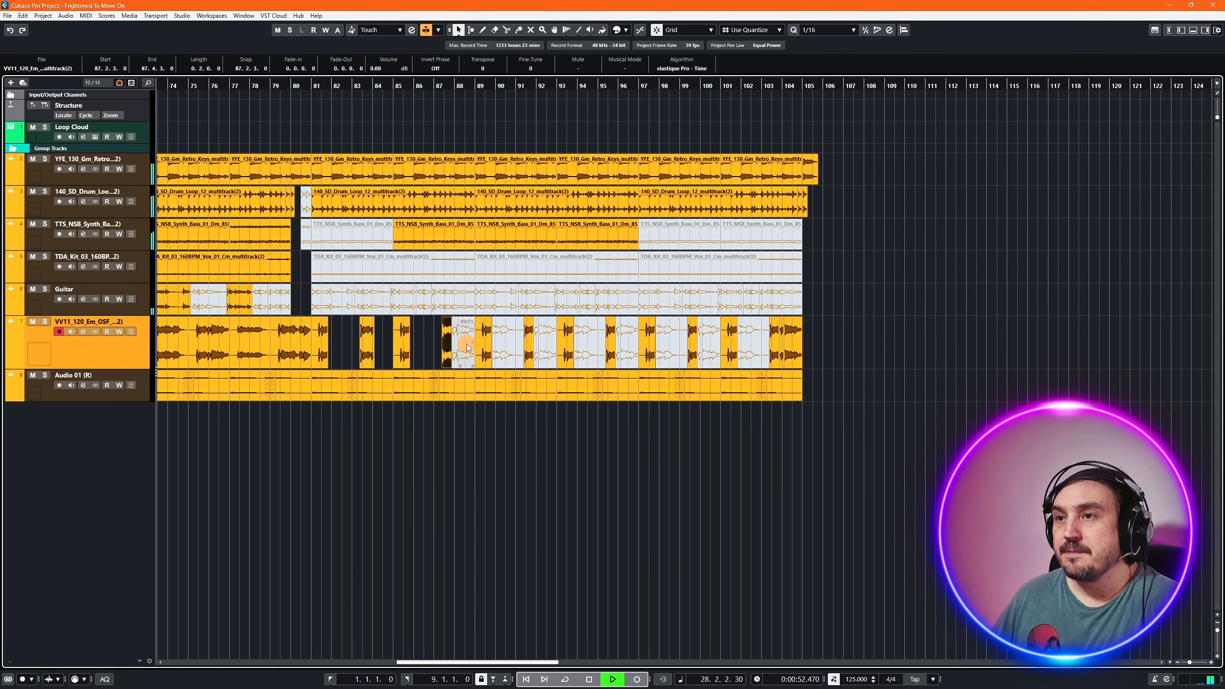
- Delete the muted lead vocal events between bars 87 and 97, keeping the unmuted phrases
drag(454, 345, 471, 382)
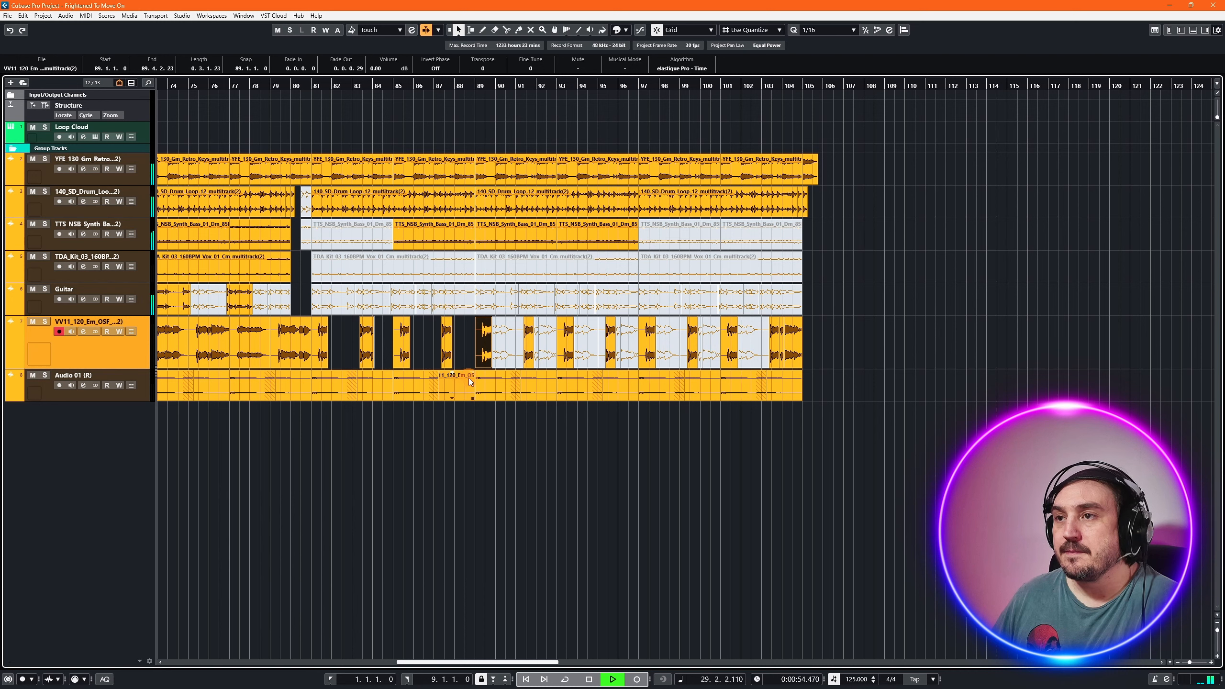
key(Delete)
key(Delete)
click(546, 348)
key(Delete)
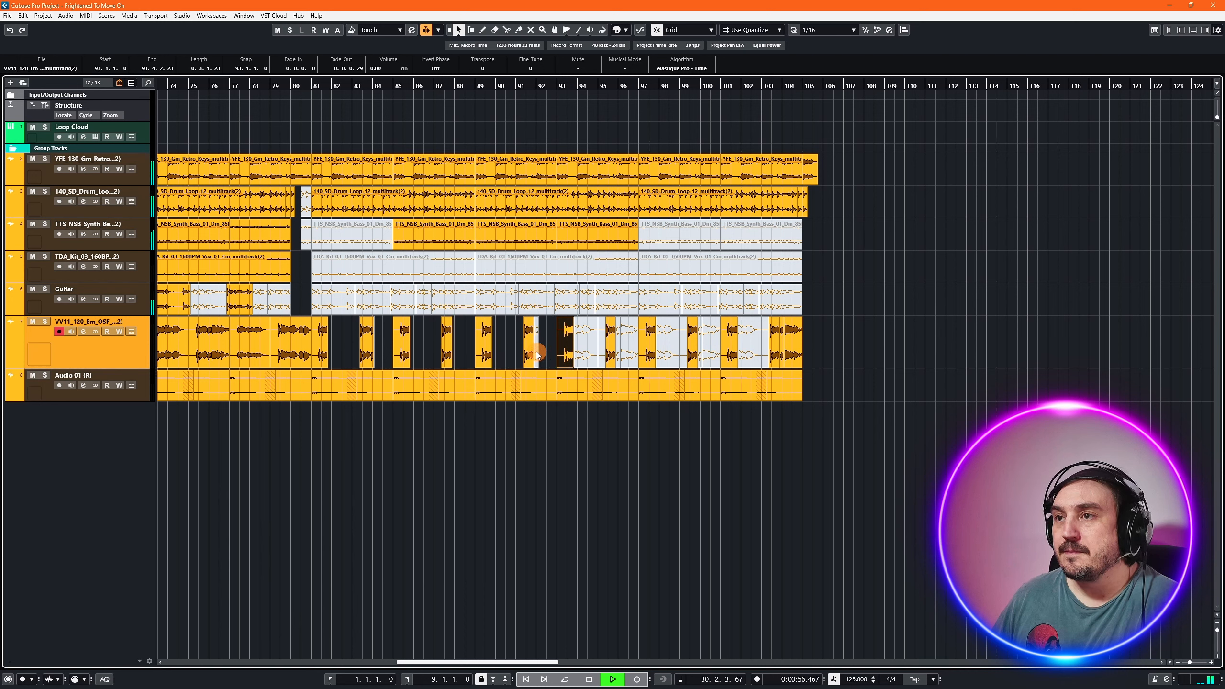
drag(533, 346, 636, 353)
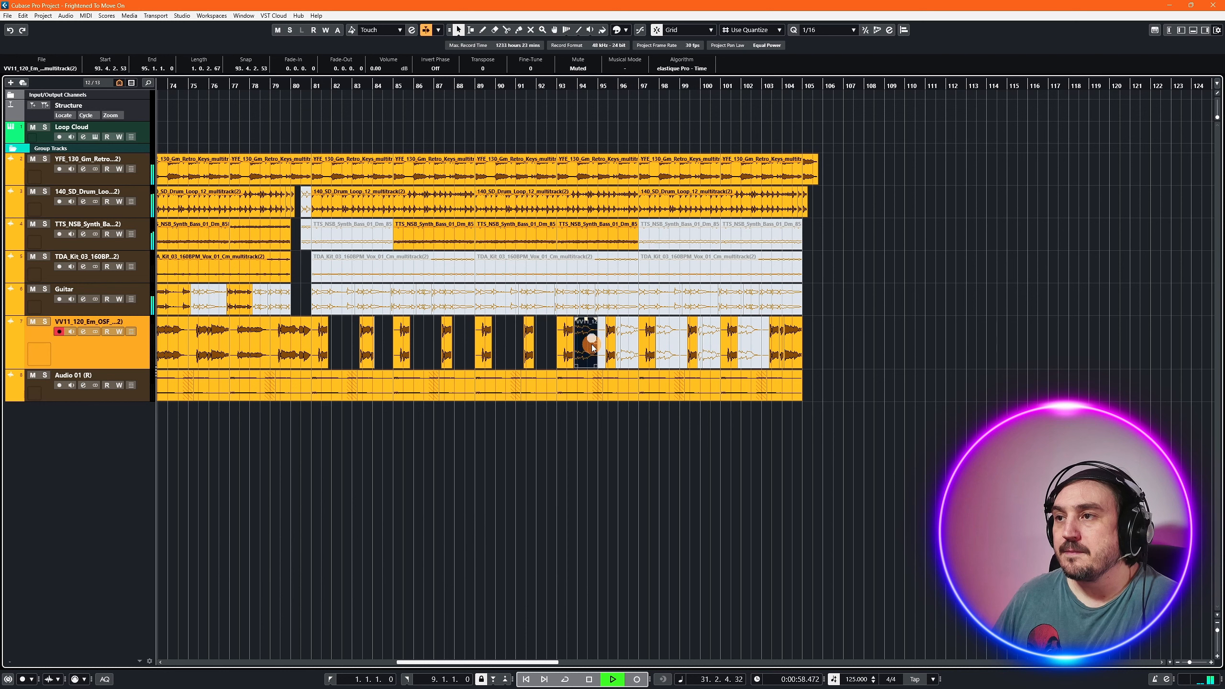
key(Delete)
key(Delete)
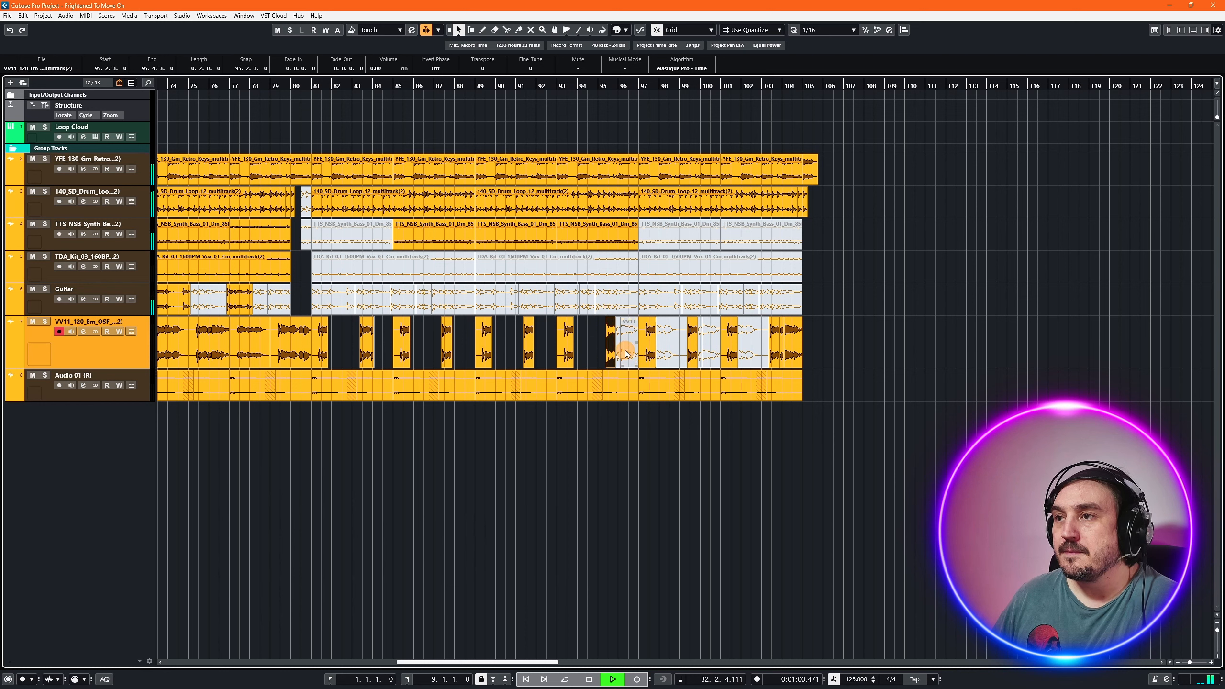
click(627, 351)
key(Delete)
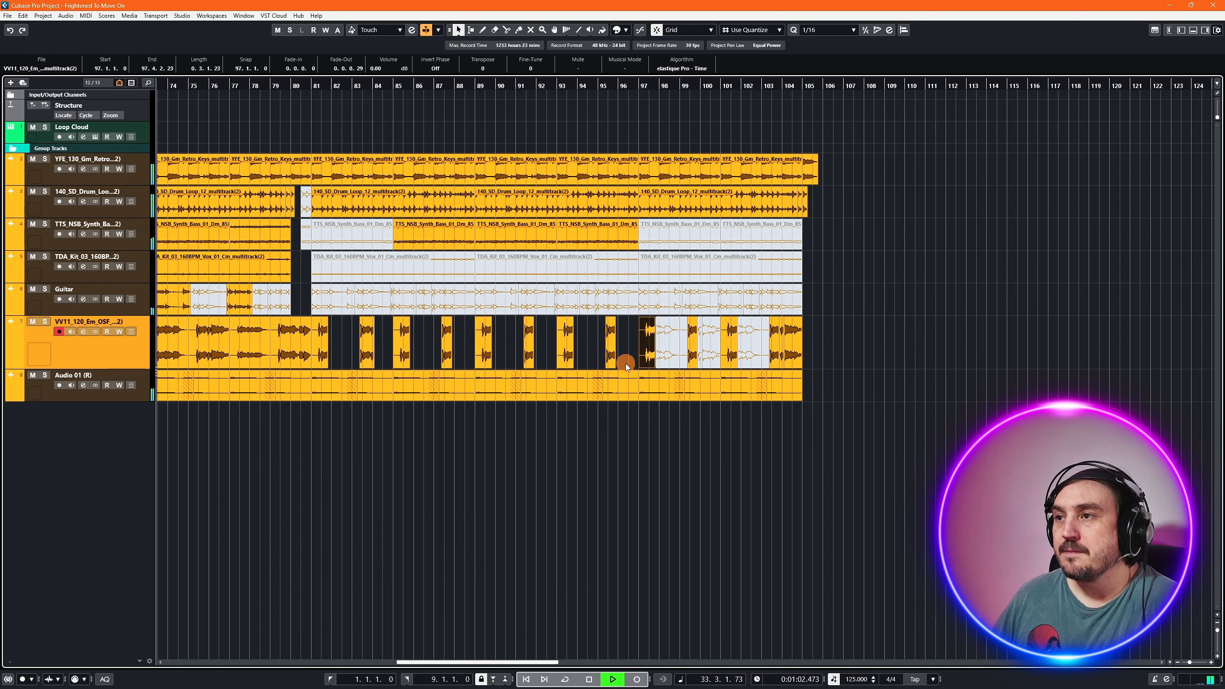
- Delete the remaining muted lead vocal events between bars 97 and 103
key(Delete)
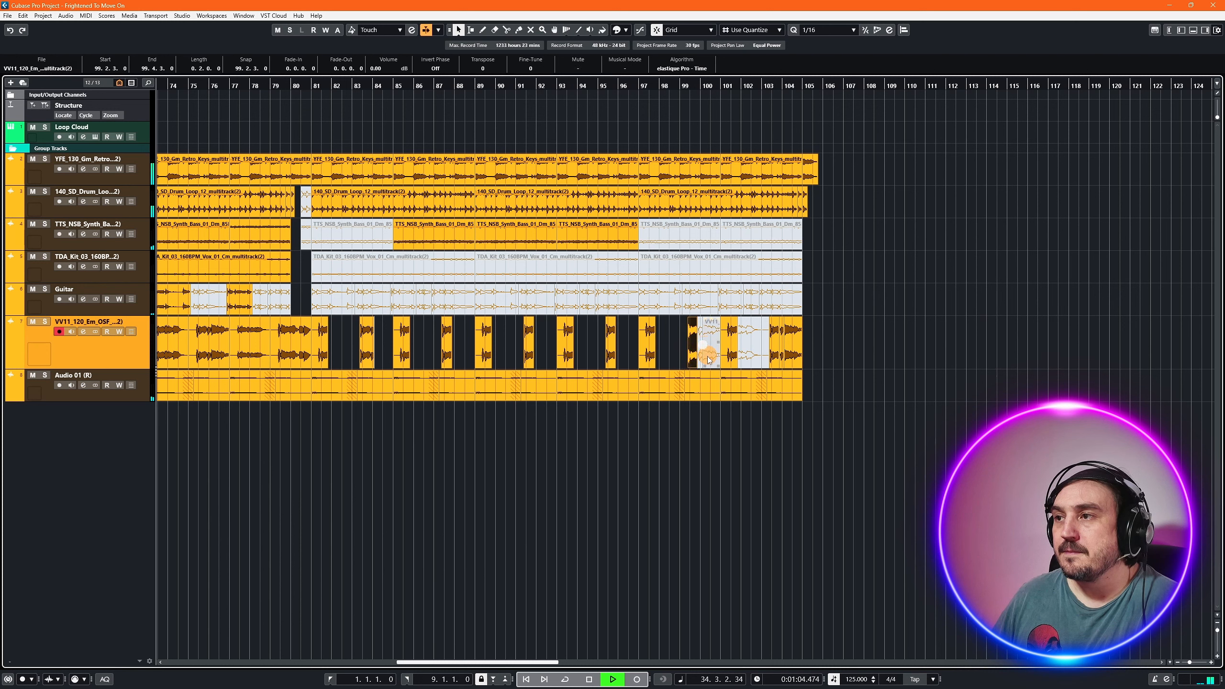
key(ctrl+z)
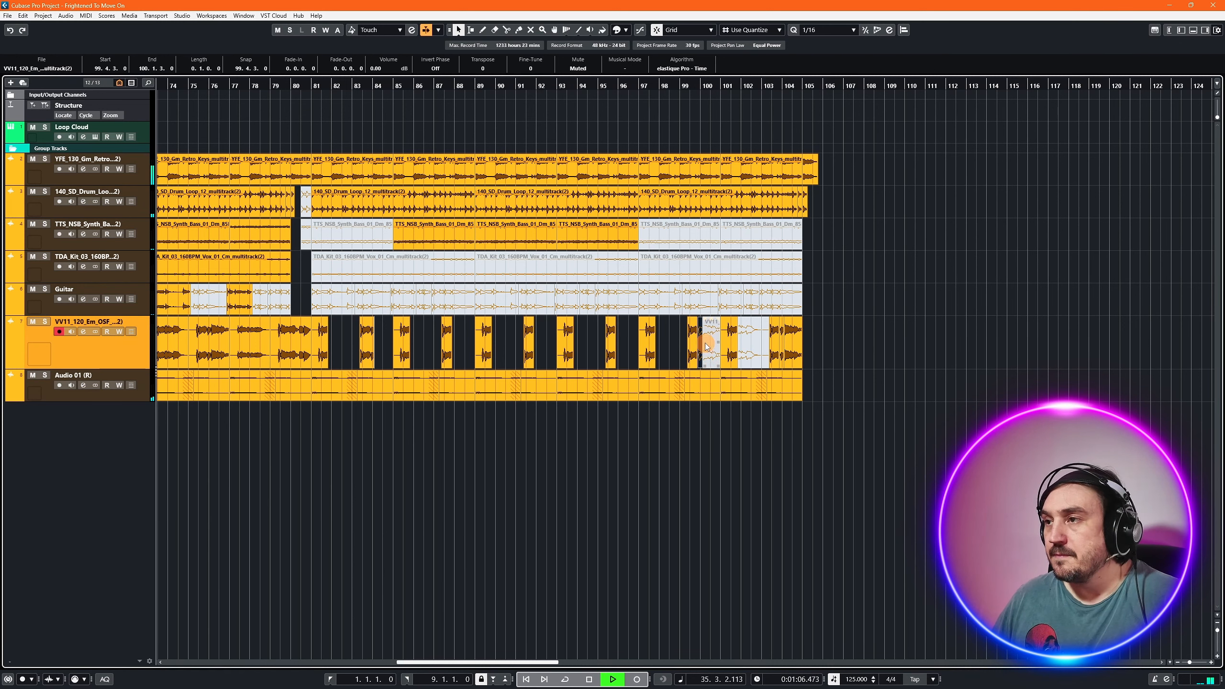
key(Delete)
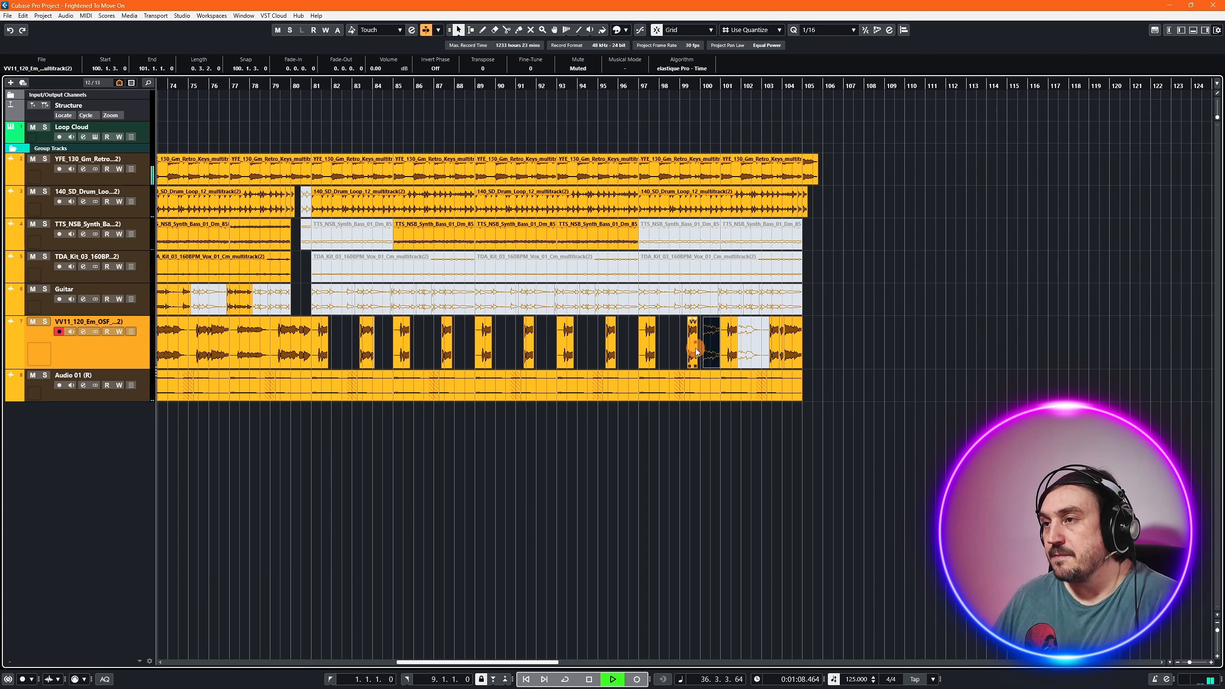
key(Delete)
key(Delete)
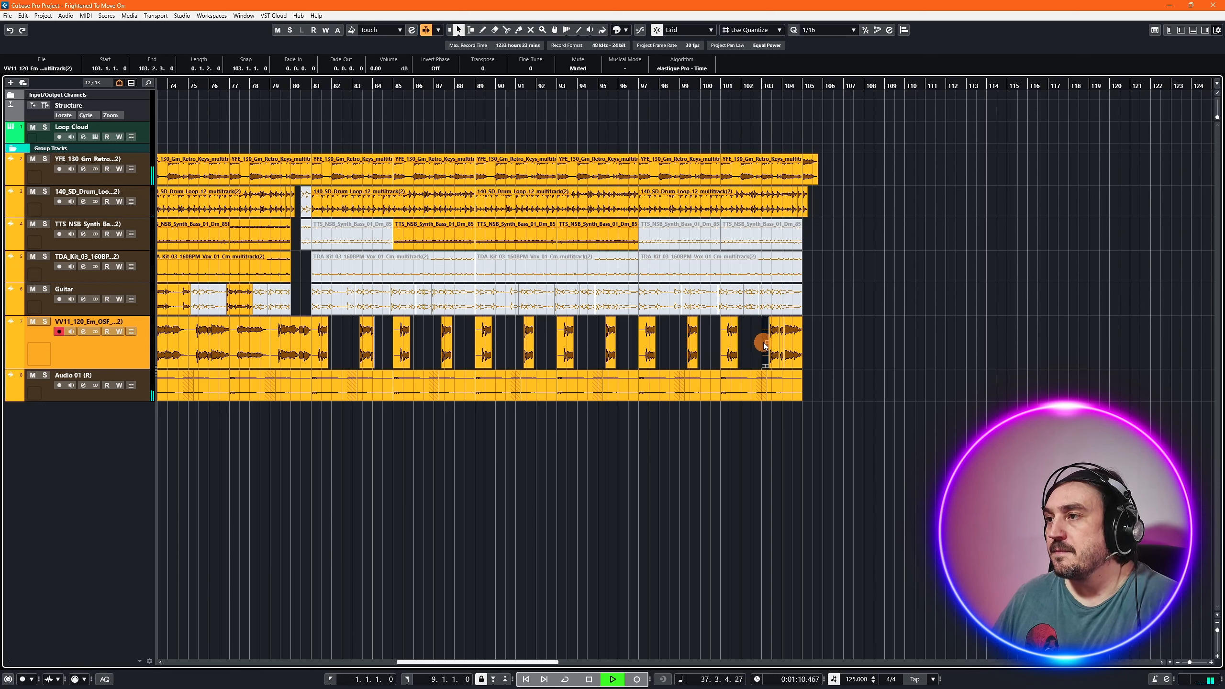
key(Delete)
- Delete the muted guitar events from bar 75 to the end and the muted TDA_Kit Vox events from bar 81 onward
click(210, 307)
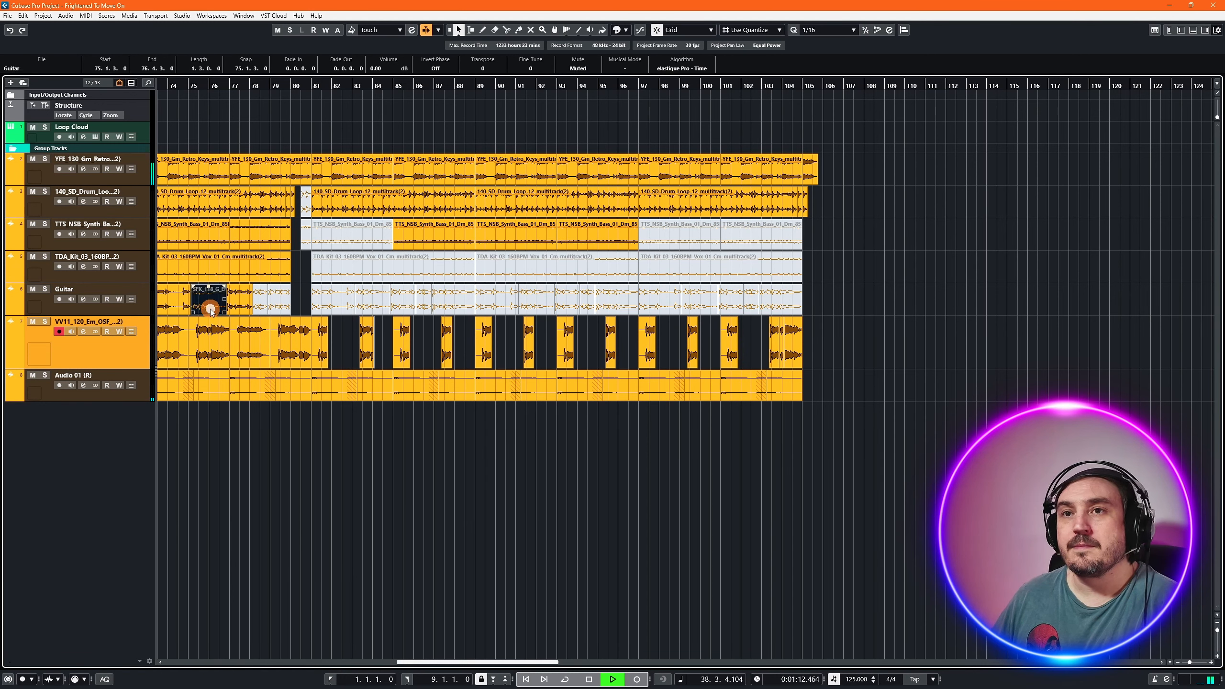
key(Delete)
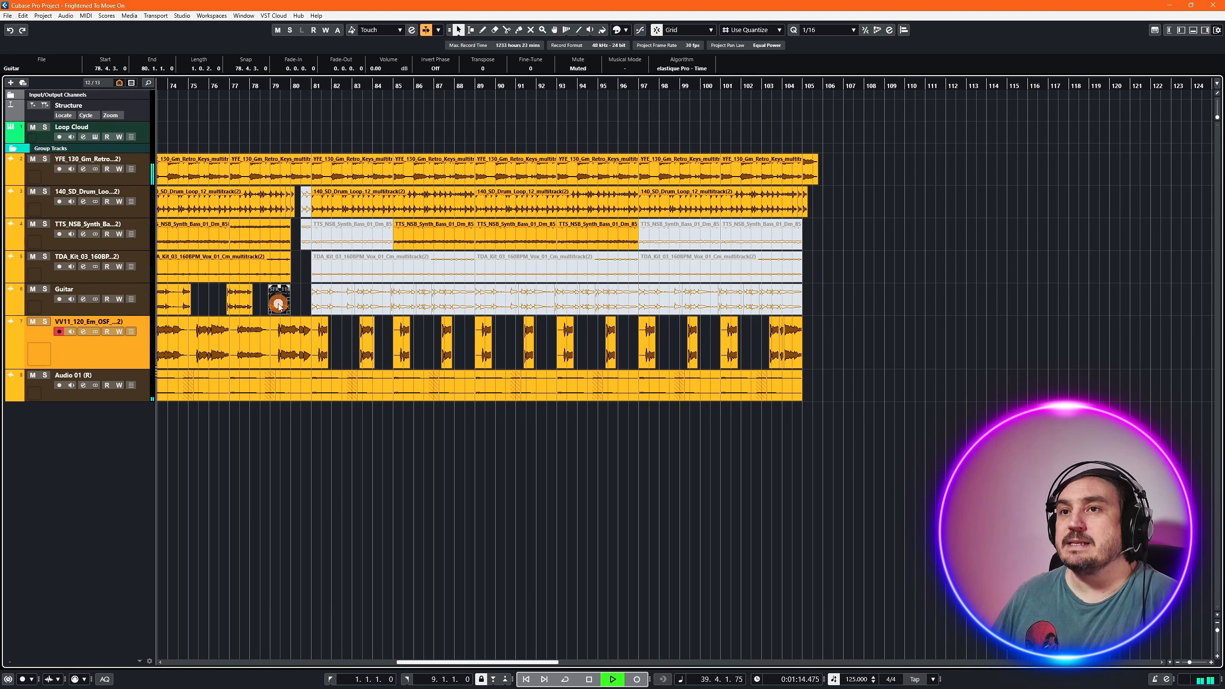
key(Delete)
drag(295, 297, 350, 277)
key(Delete)
key(Delete)
- Delete the muted synth bass events before bar 85 and after bar 97, plus the short muted drum event before bar 81
drag(678, 236, 773, 254)
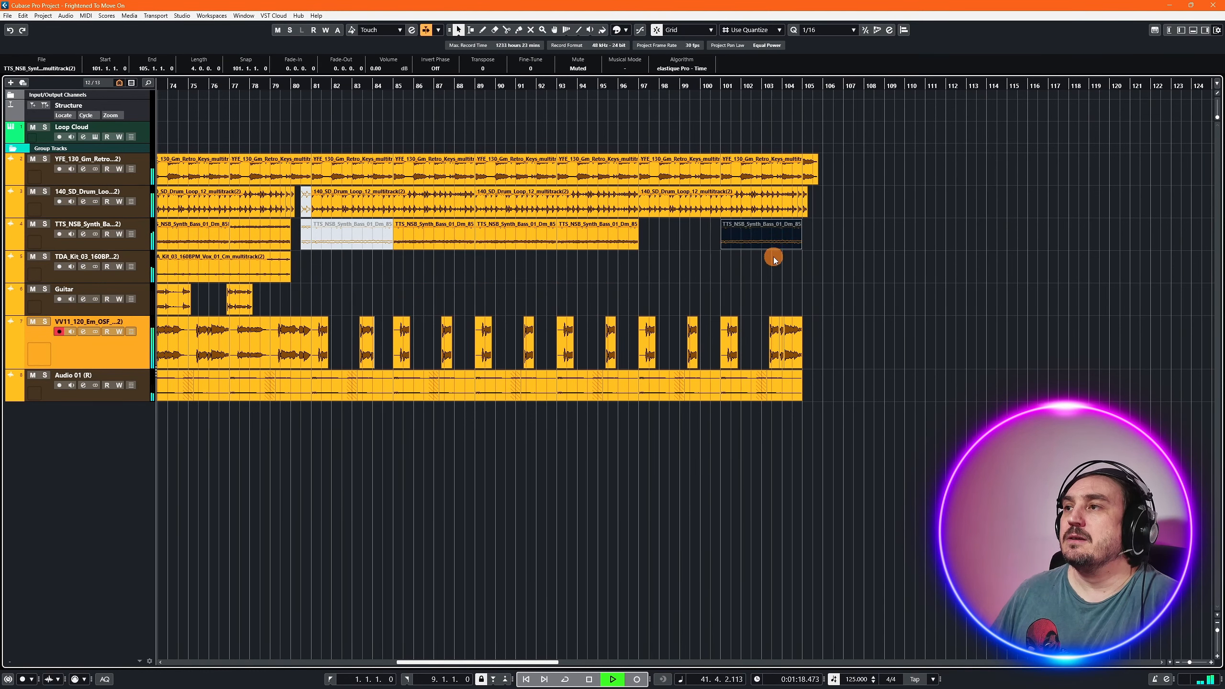
key(Delete)
drag(492, 274, 300, 203)
key(Delete)
key(Delete)
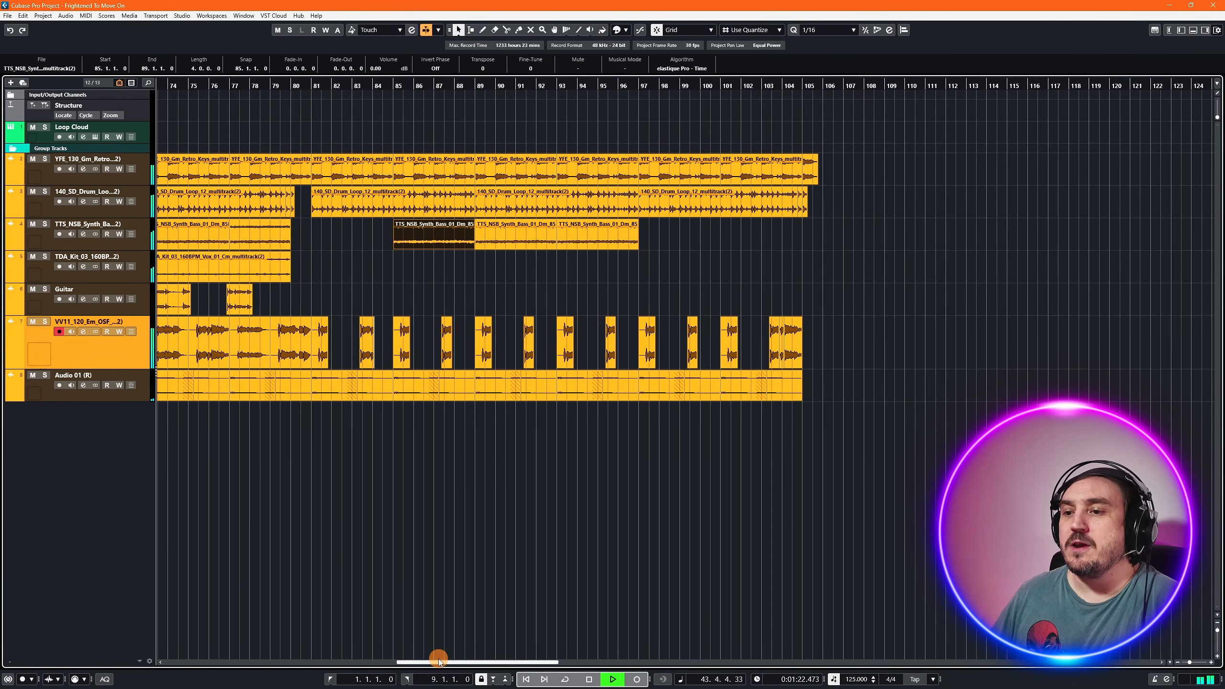
- Delete the muted guitar events between about bars 59 and 71
drag(436, 649, 371, 648)
click(559, 301)
key(Delete)
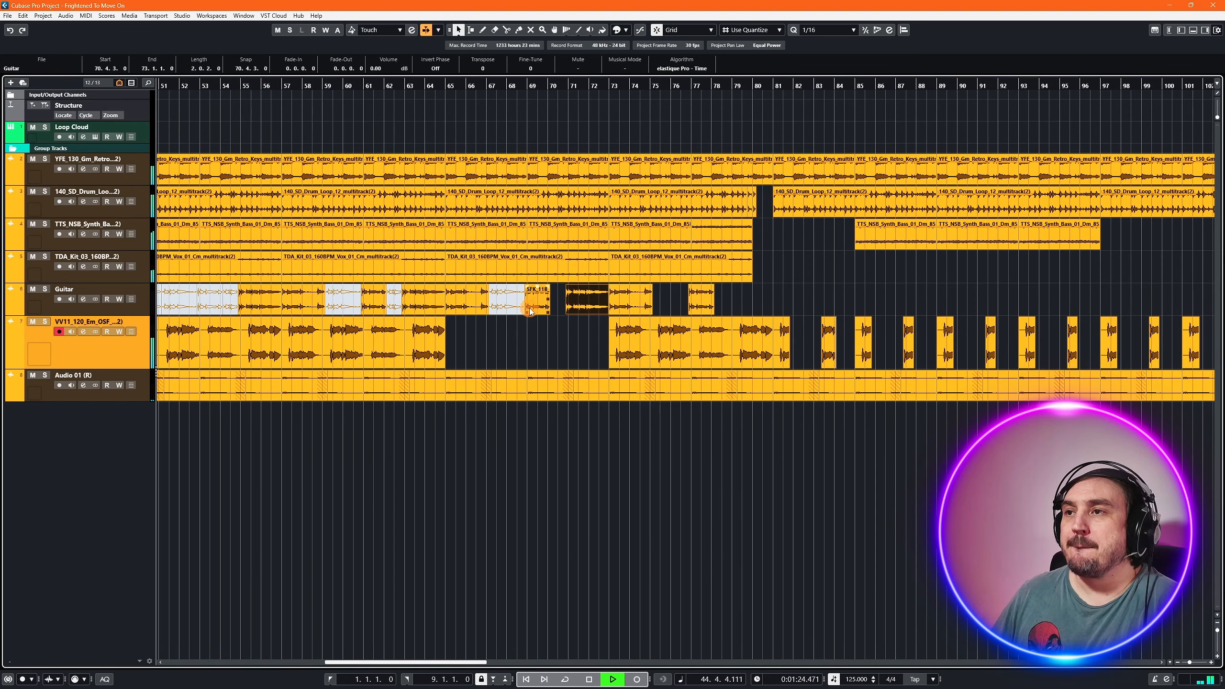
click(507, 297)
key(Delete)
click(394, 301)
key(Delete)
click(344, 299)
key(Delete)
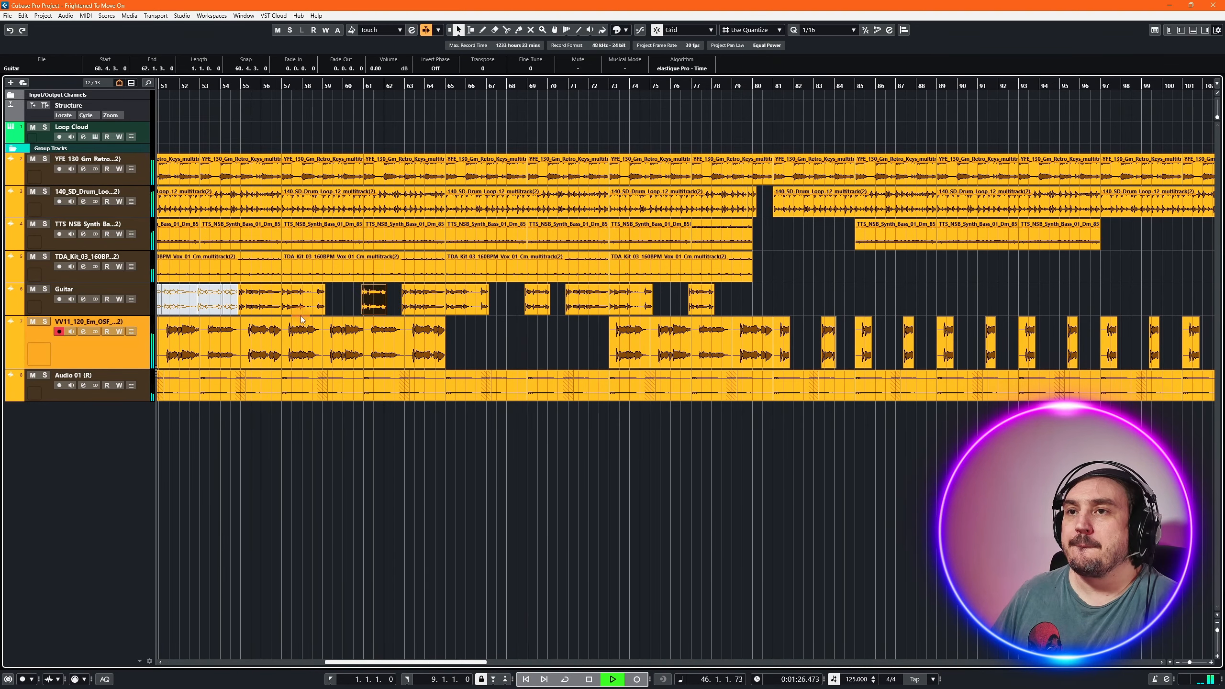
- Delete the muted guitar events between bars 33 and 55
click(230, 299)
drag(404, 656, 329, 661)
drag(295, 329, 698, 304)
key(Delete)
key(Delete)
- Delete the muted drum and synth bass events between bars 33 and 41, and all muted TDA_Kit Vox events before bar 41
drag(410, 306, 297, 201)
key(Delete)
click(277, 244)
key(Delete)
drag(343, 269, 47, 275)
key(Delete)
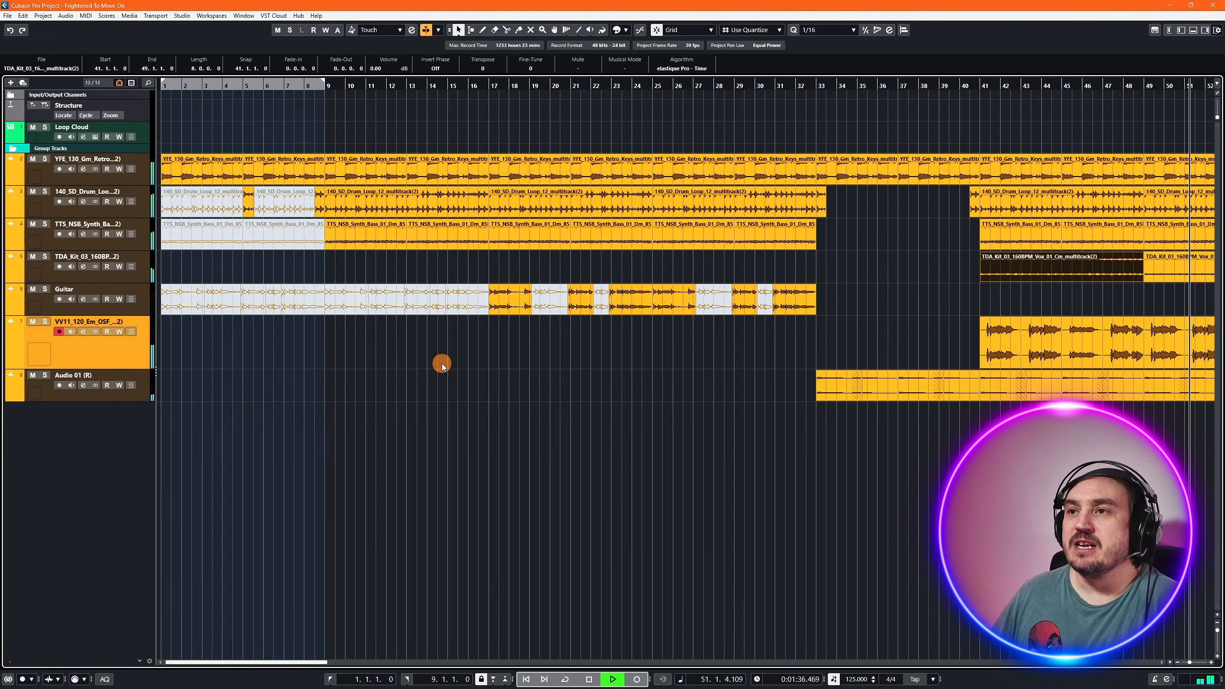
- Delete the muted guitar events before bar 17 and the muted drum and synth bass events before bar 9
drag(437, 361, 128, 288)
key(Delete)
drag(301, 282, 203, 209)
key(Delete)
key(Delete)
click(277, 208)
key(Delete)
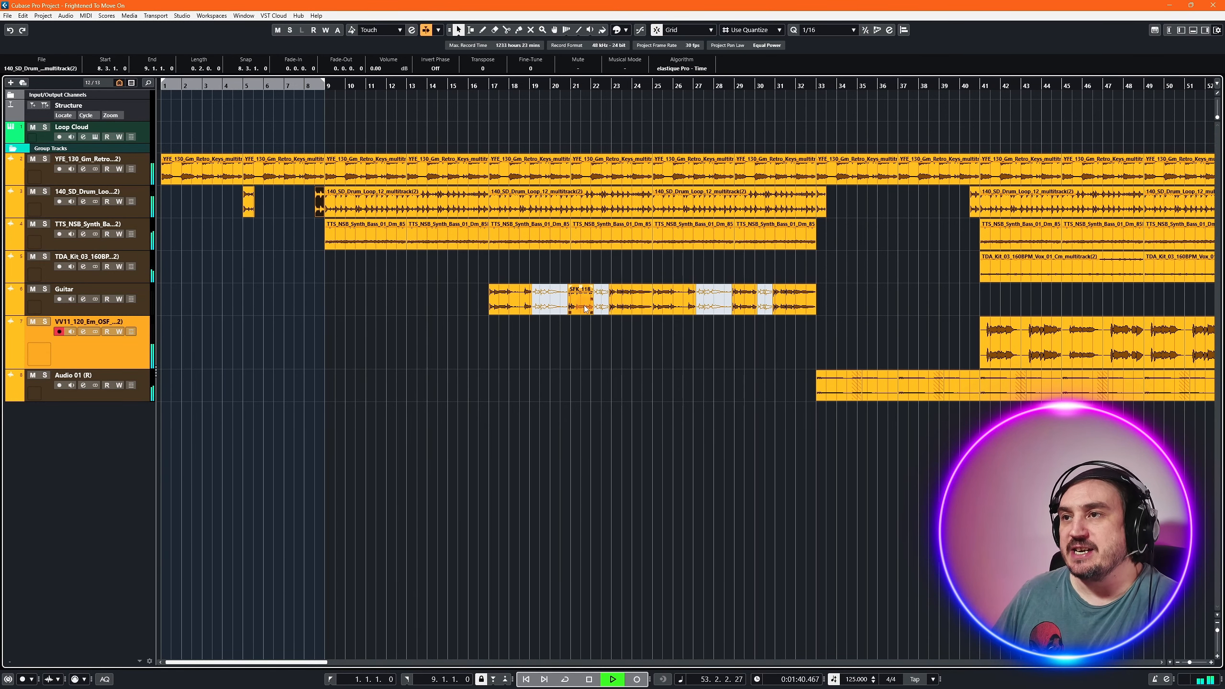
- Delete the four muted guitar events between about bars 19 and 31
click(547, 300)
key(Delete)
click(604, 302)
key(Delete)
click(712, 296)
key(Delete)
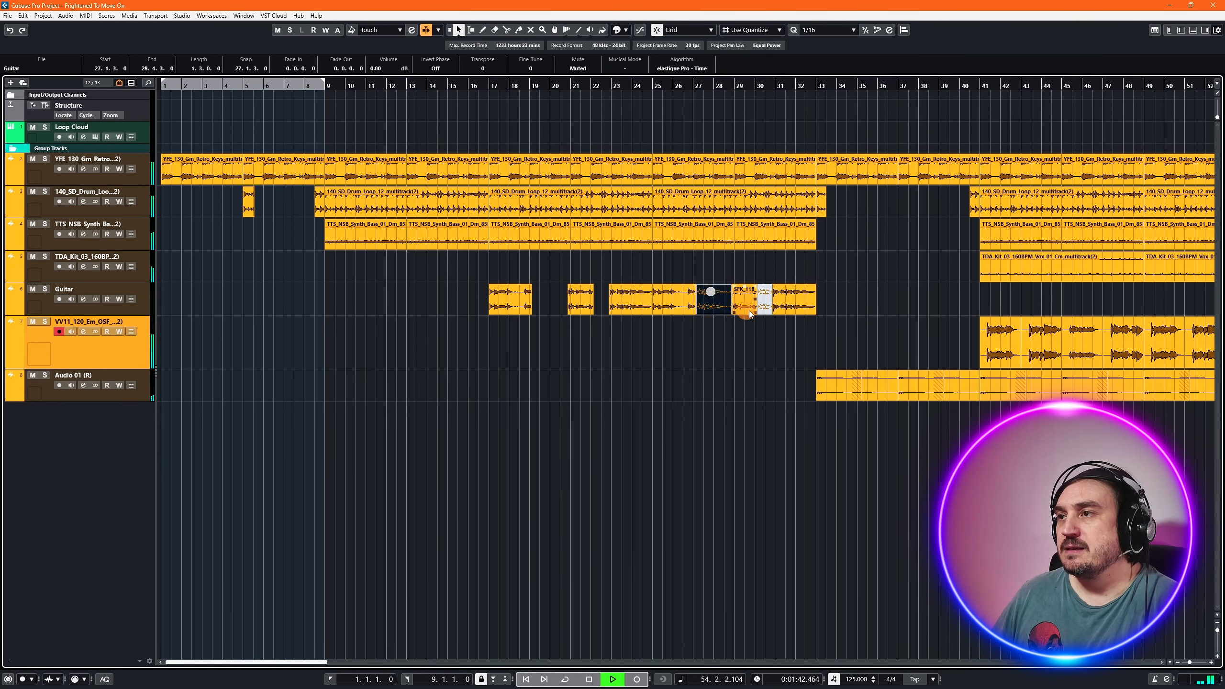
click(765, 295)
key(Delete)
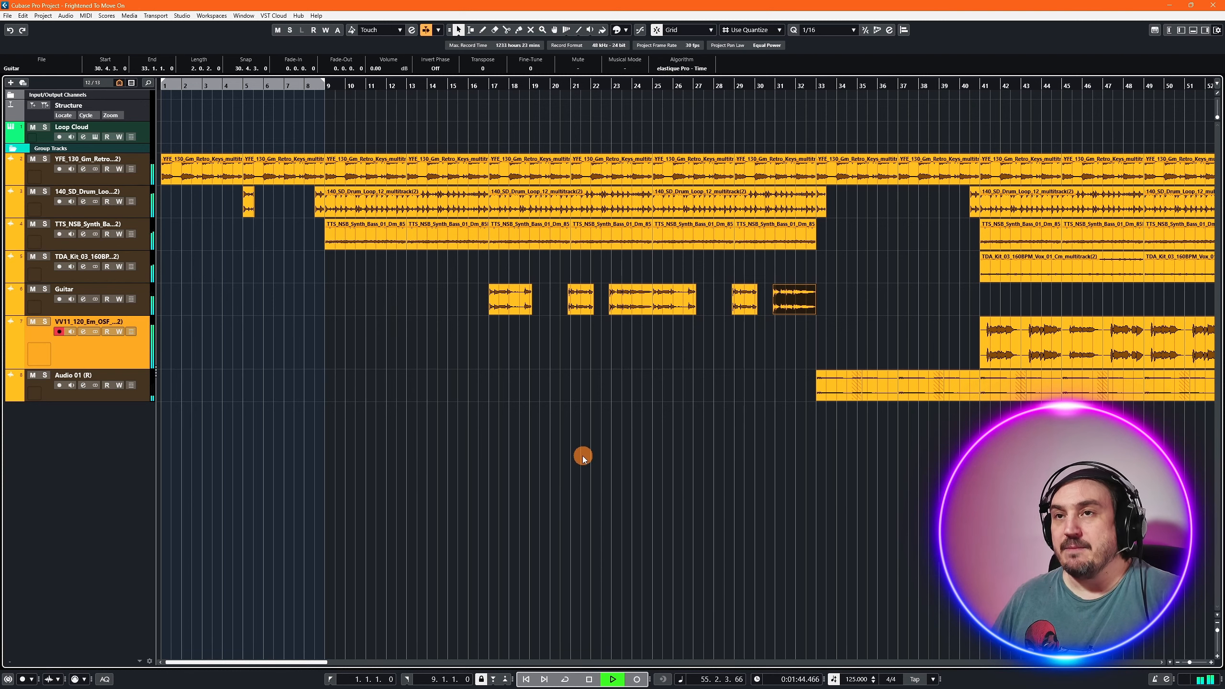
- Delete the remaining short muted guitar event at bar 54
scroll(418, 591, down, 8)
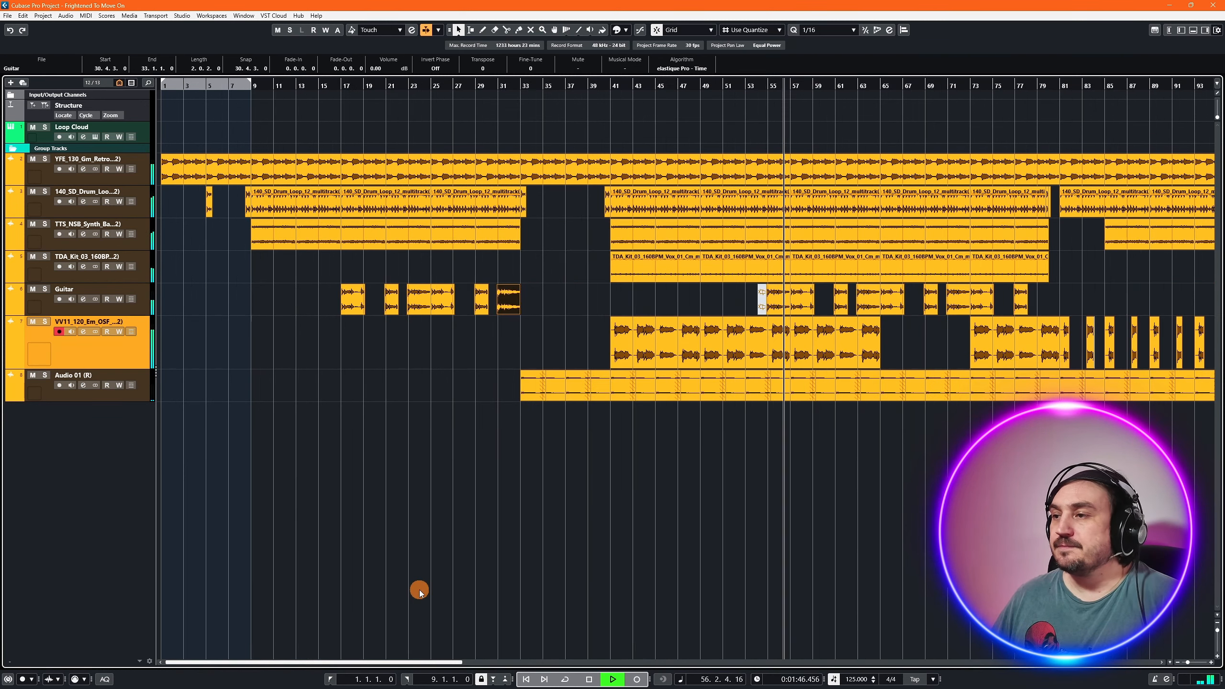
scroll(416, 585, up, 3)
click(354, 293)
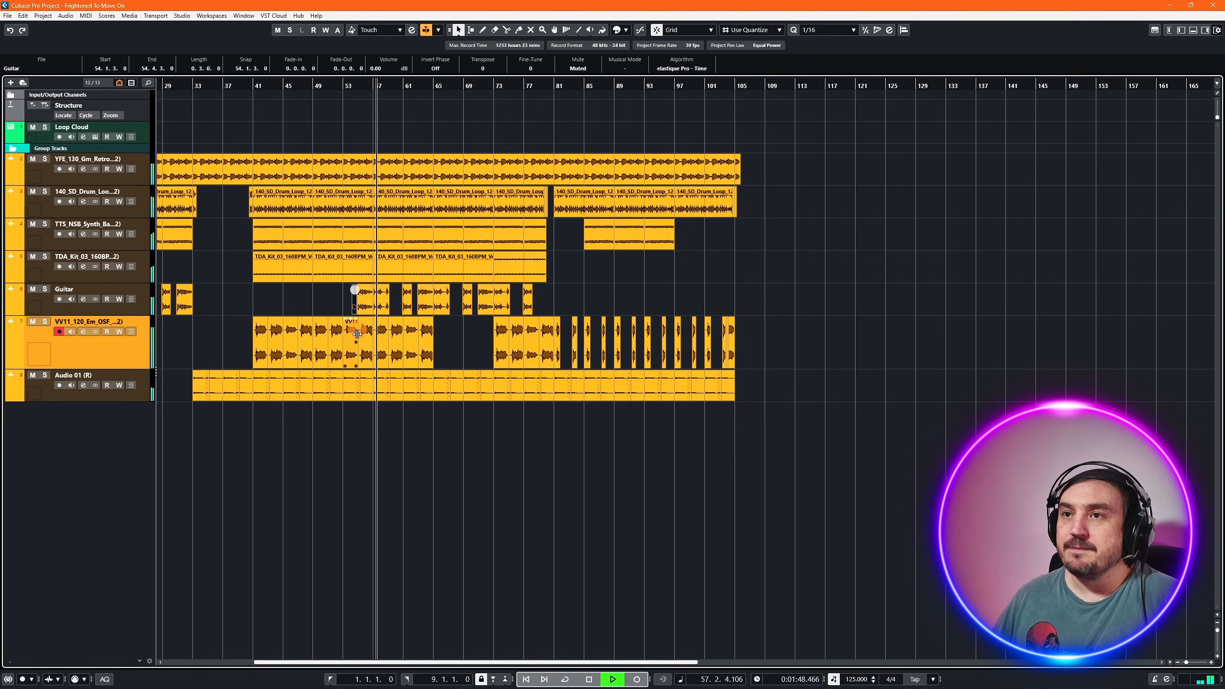
key(Delete)
- Stop playback, return to the beginning of the song and play the cleaned-up arrangement from bar 1
key(space)
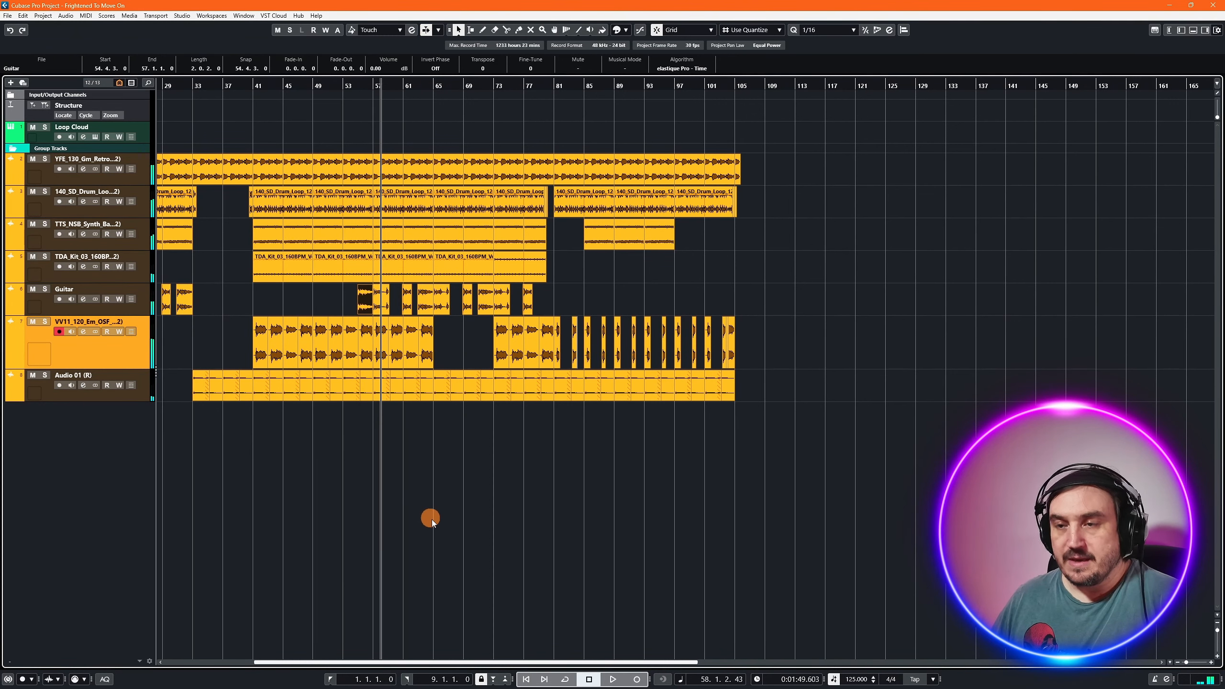
drag(380, 662, 279, 661)
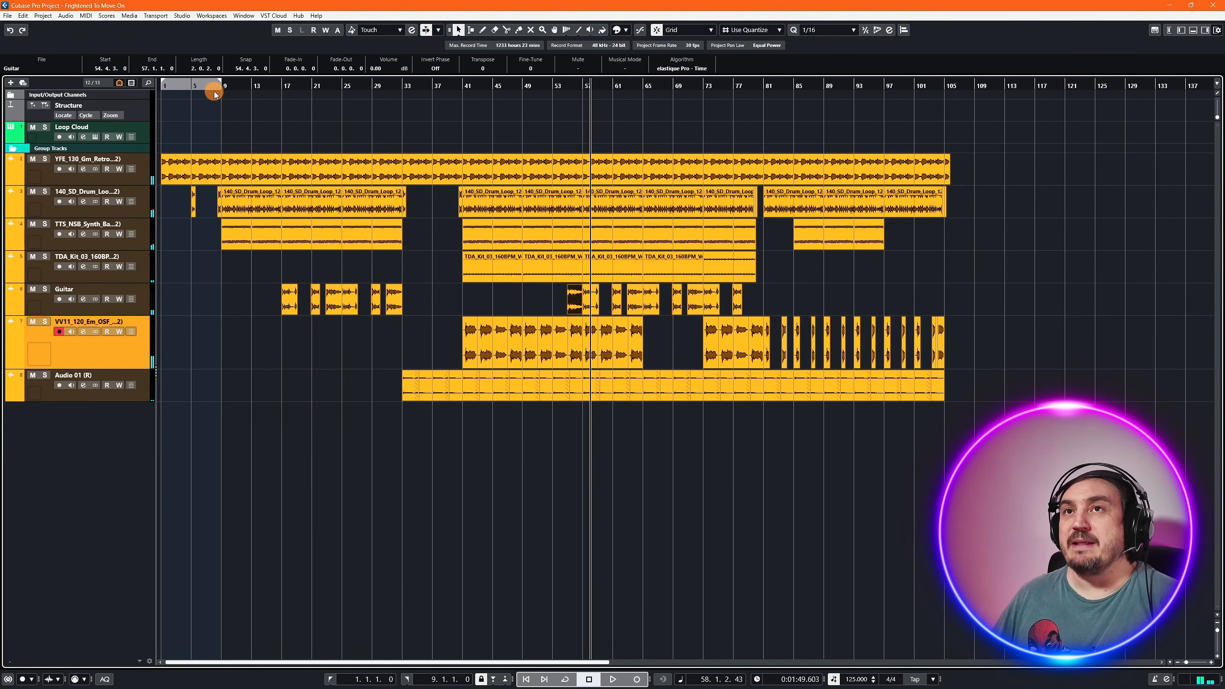
drag(229, 87, 77, 119)
key(space)
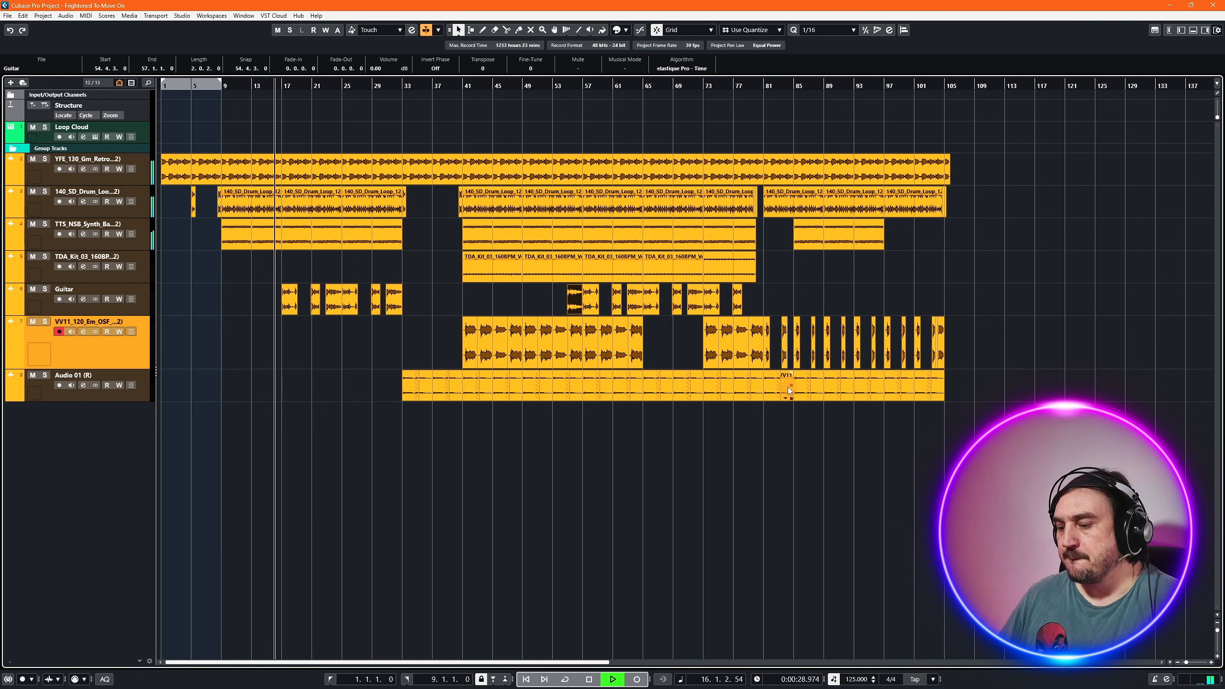
- Try deleting the selected guitar event before bar 57, undo the deletion and clear the selection
key(Delete)
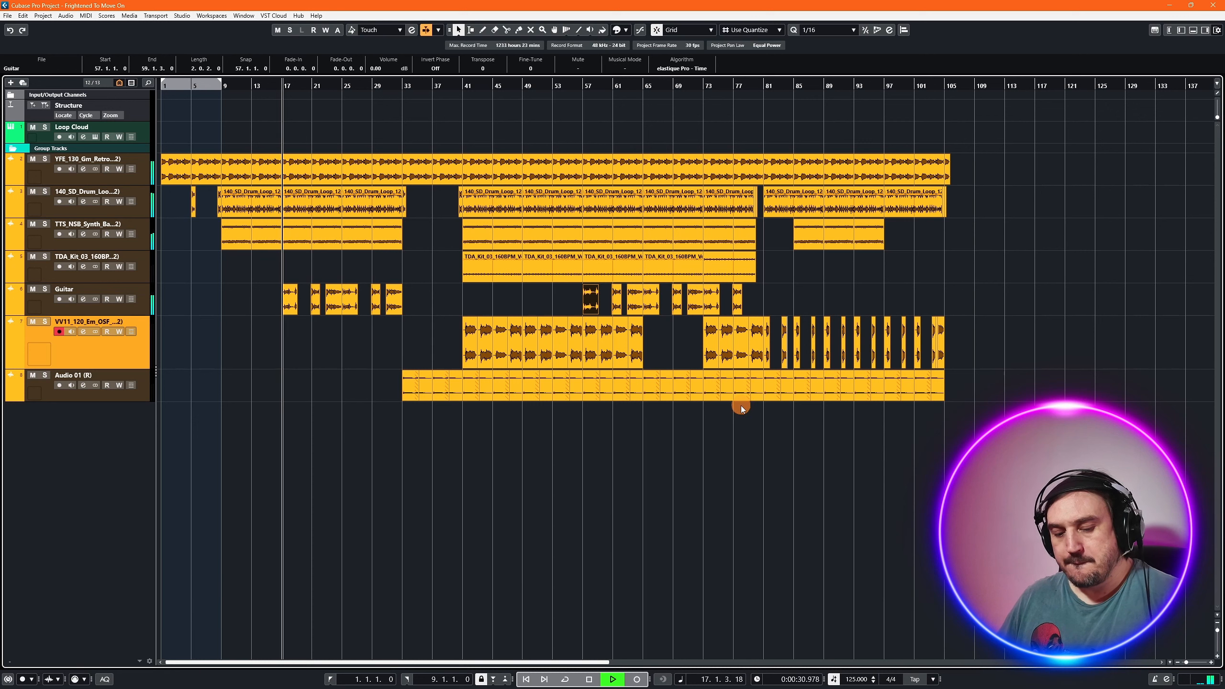
key(ctrl+z)
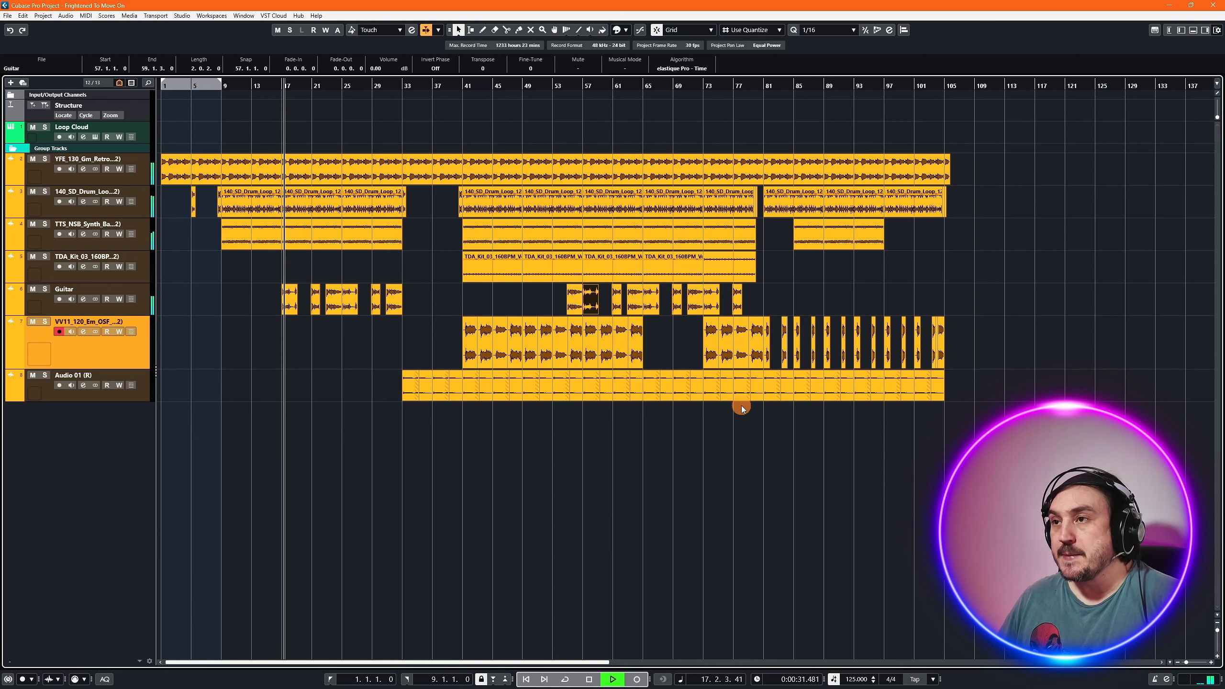
click(791, 361)
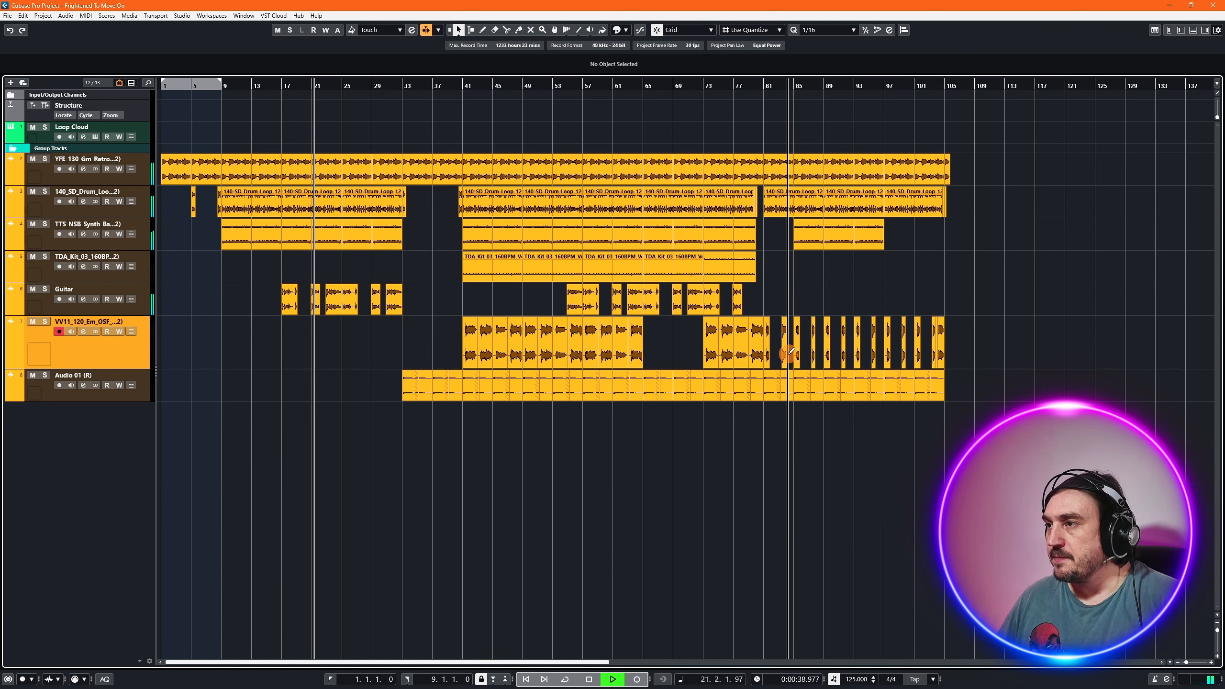
scroll(793, 347, down, 3)
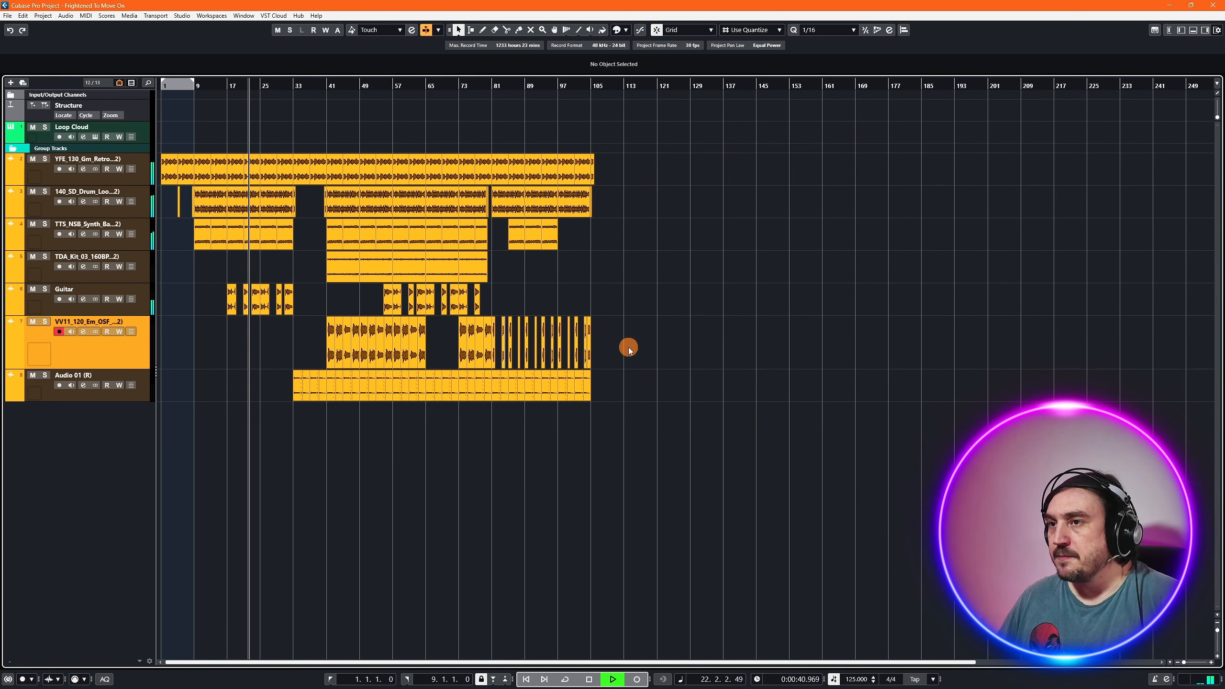
scroll(531, 347, up, 8)
scroll(432, 355, up, 10)
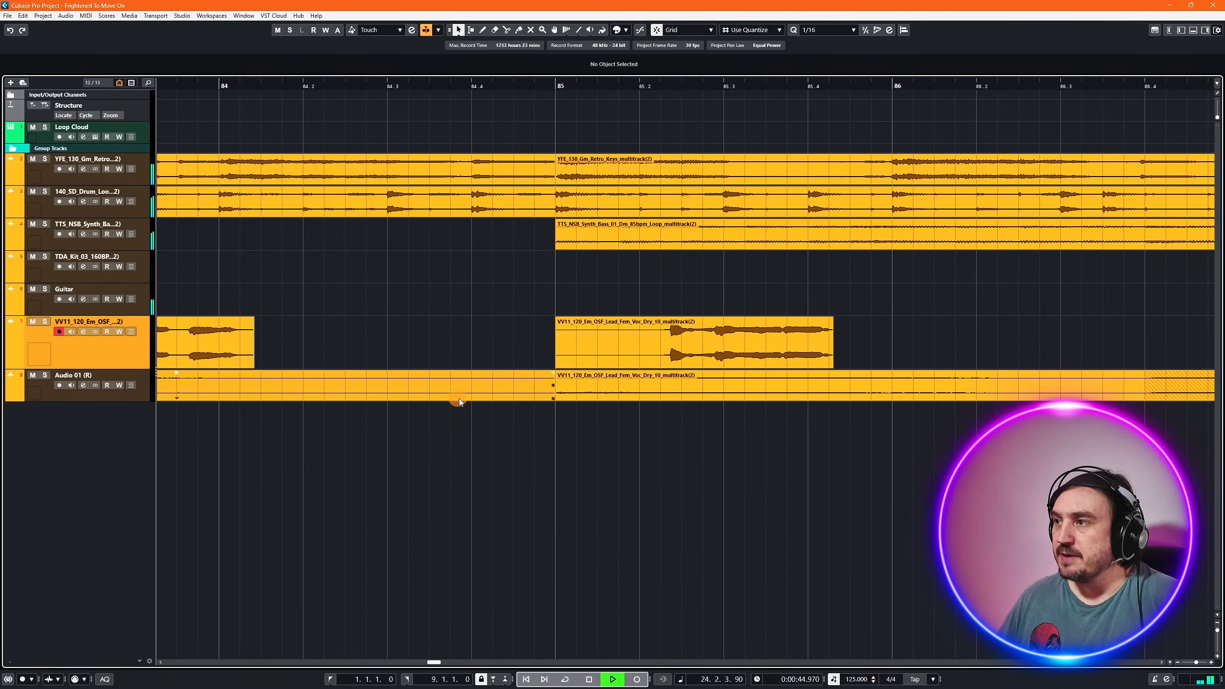
scroll(463, 401, down, 8)
scroll(463, 402, down, 5)
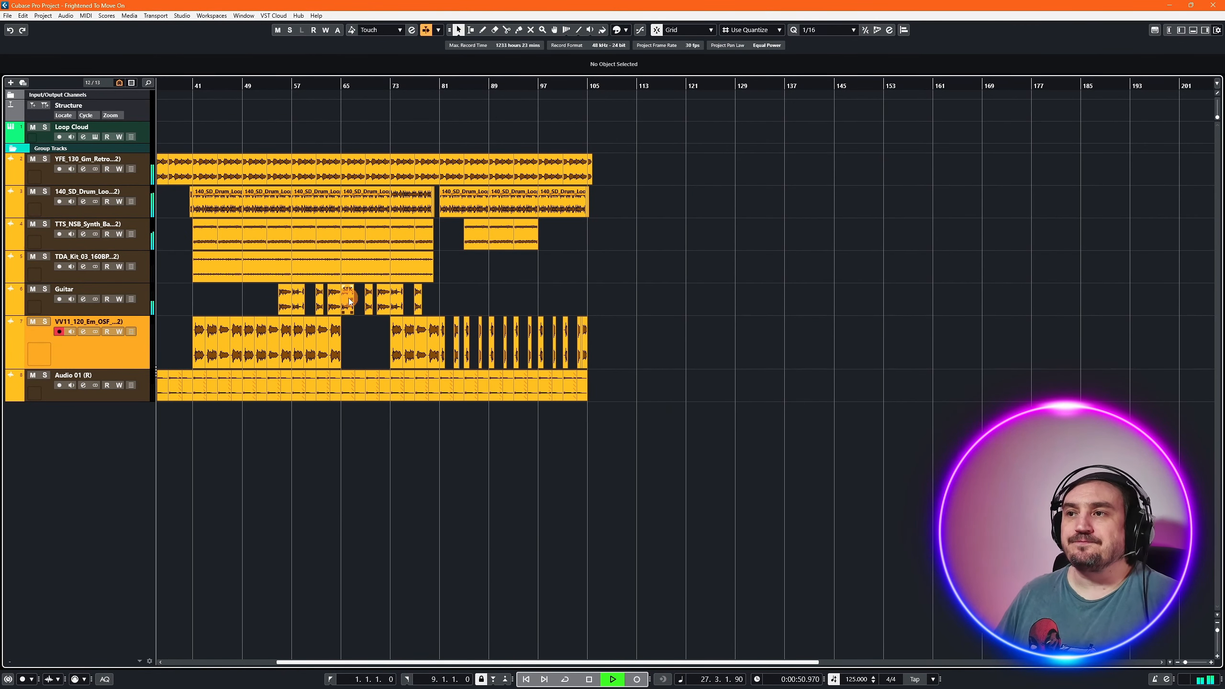
- Stop playback and show the MixConsole below the arrangement
key(space)
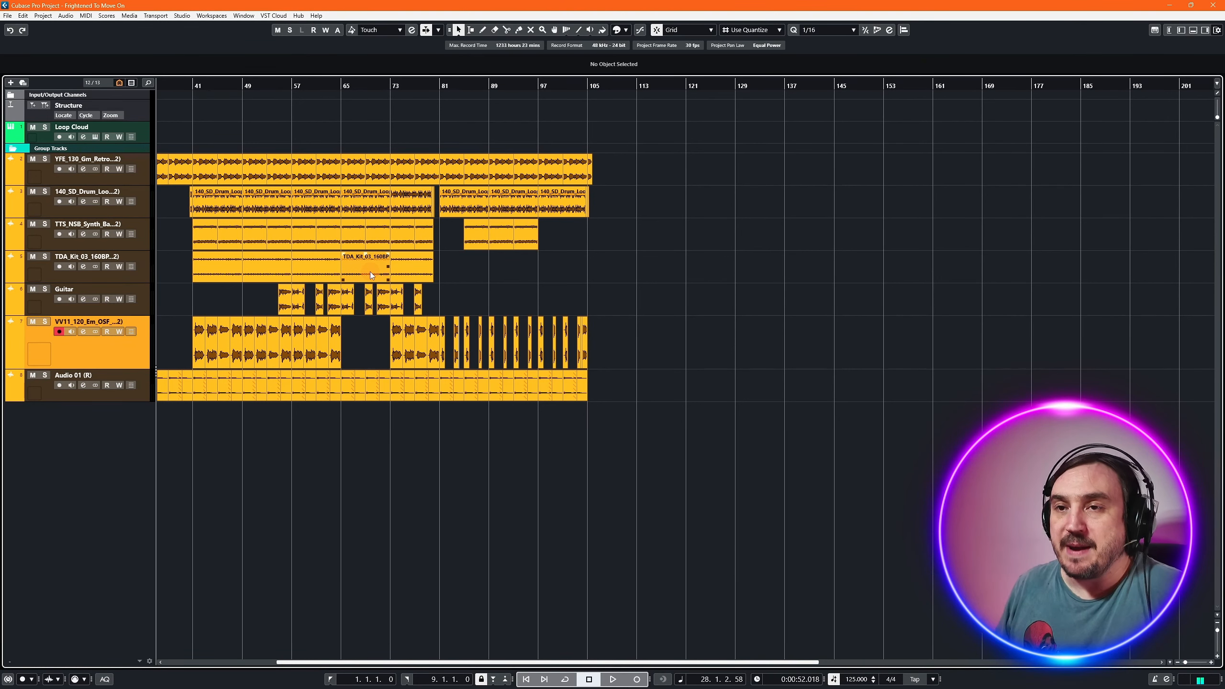
click(1202, 31)
click(1205, 30)
click(1193, 30)
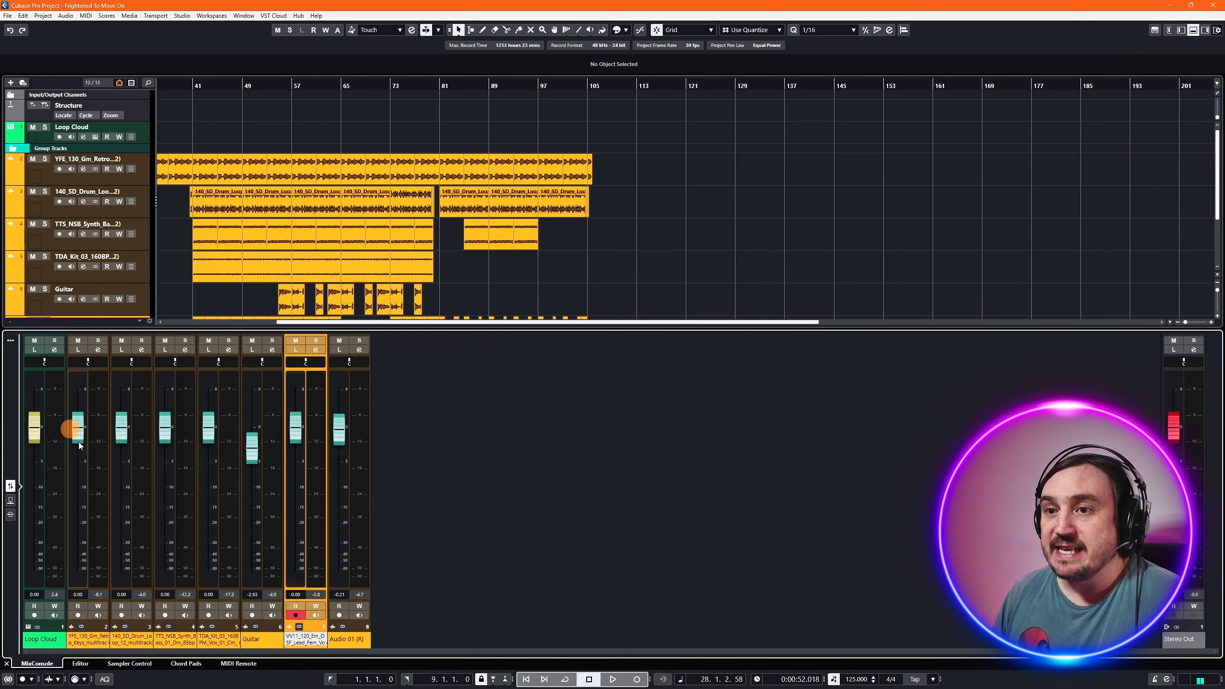